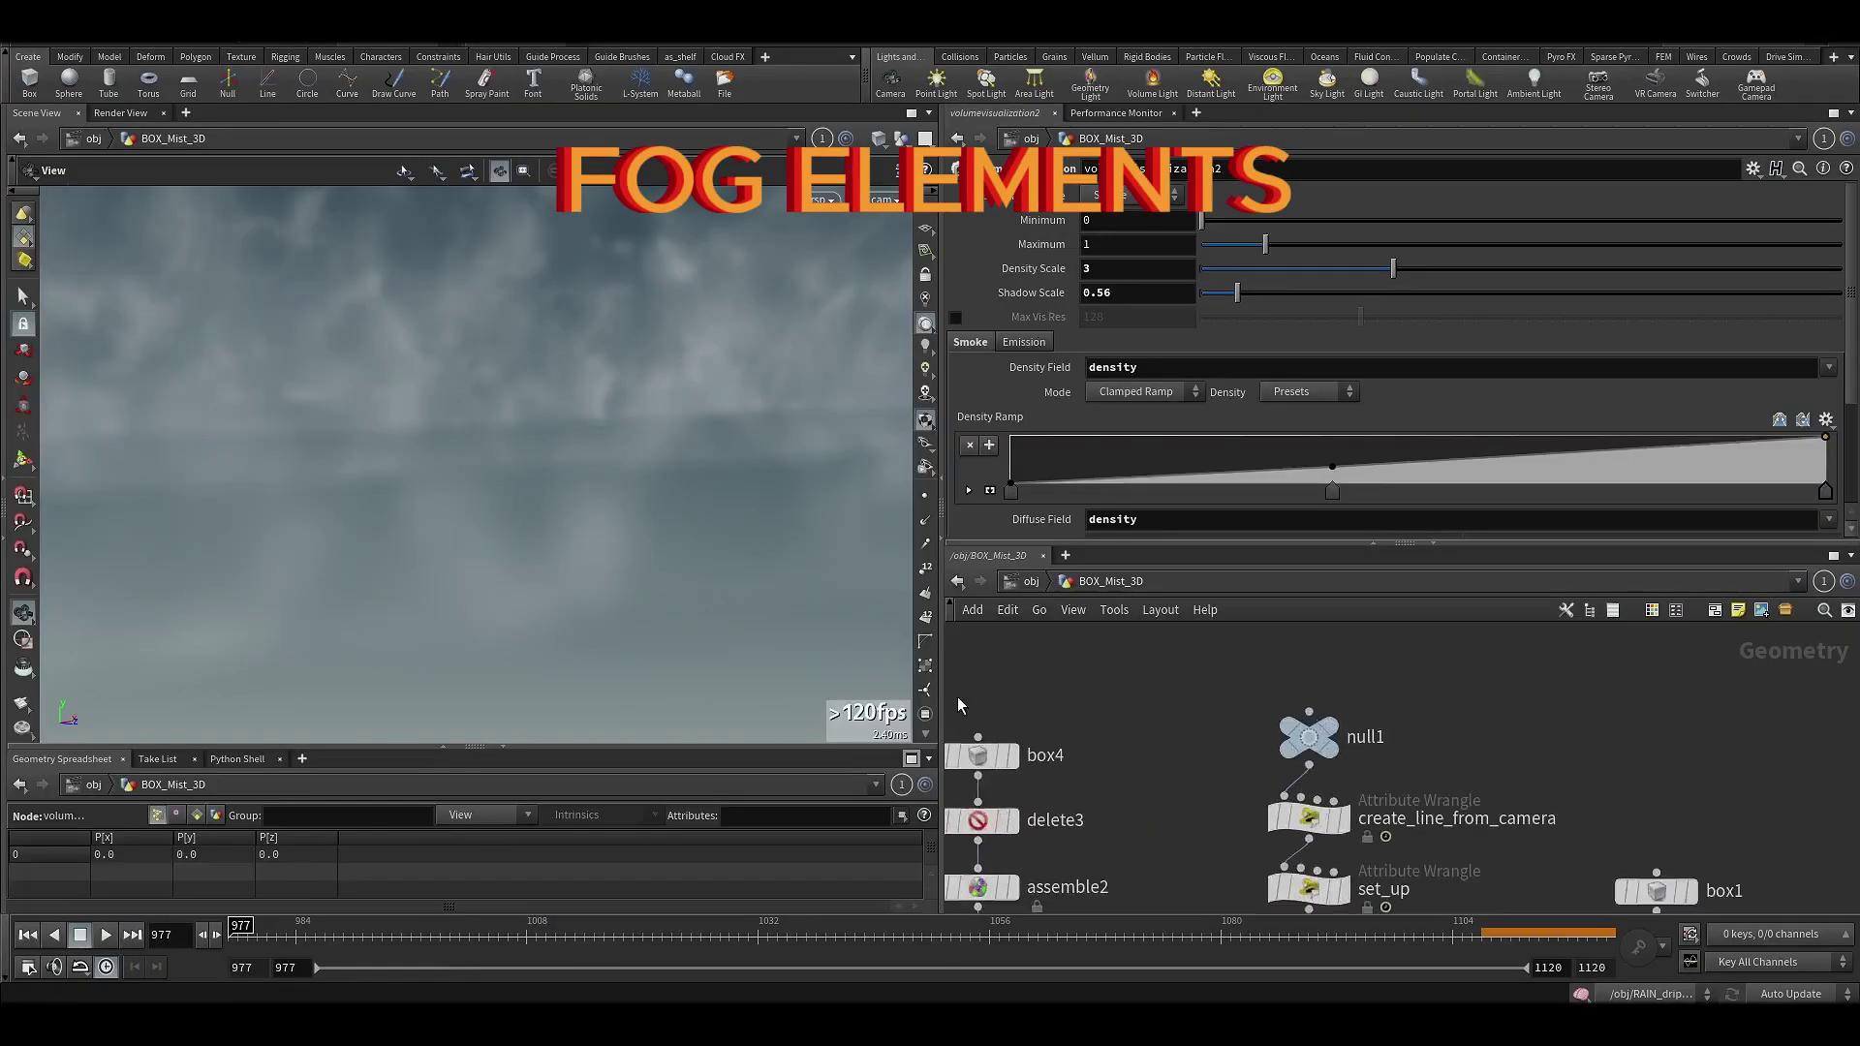
drag(647, 469, 568, 481)
right_drag(569, 481, 645, 495)
drag(647, 514, 628, 553)
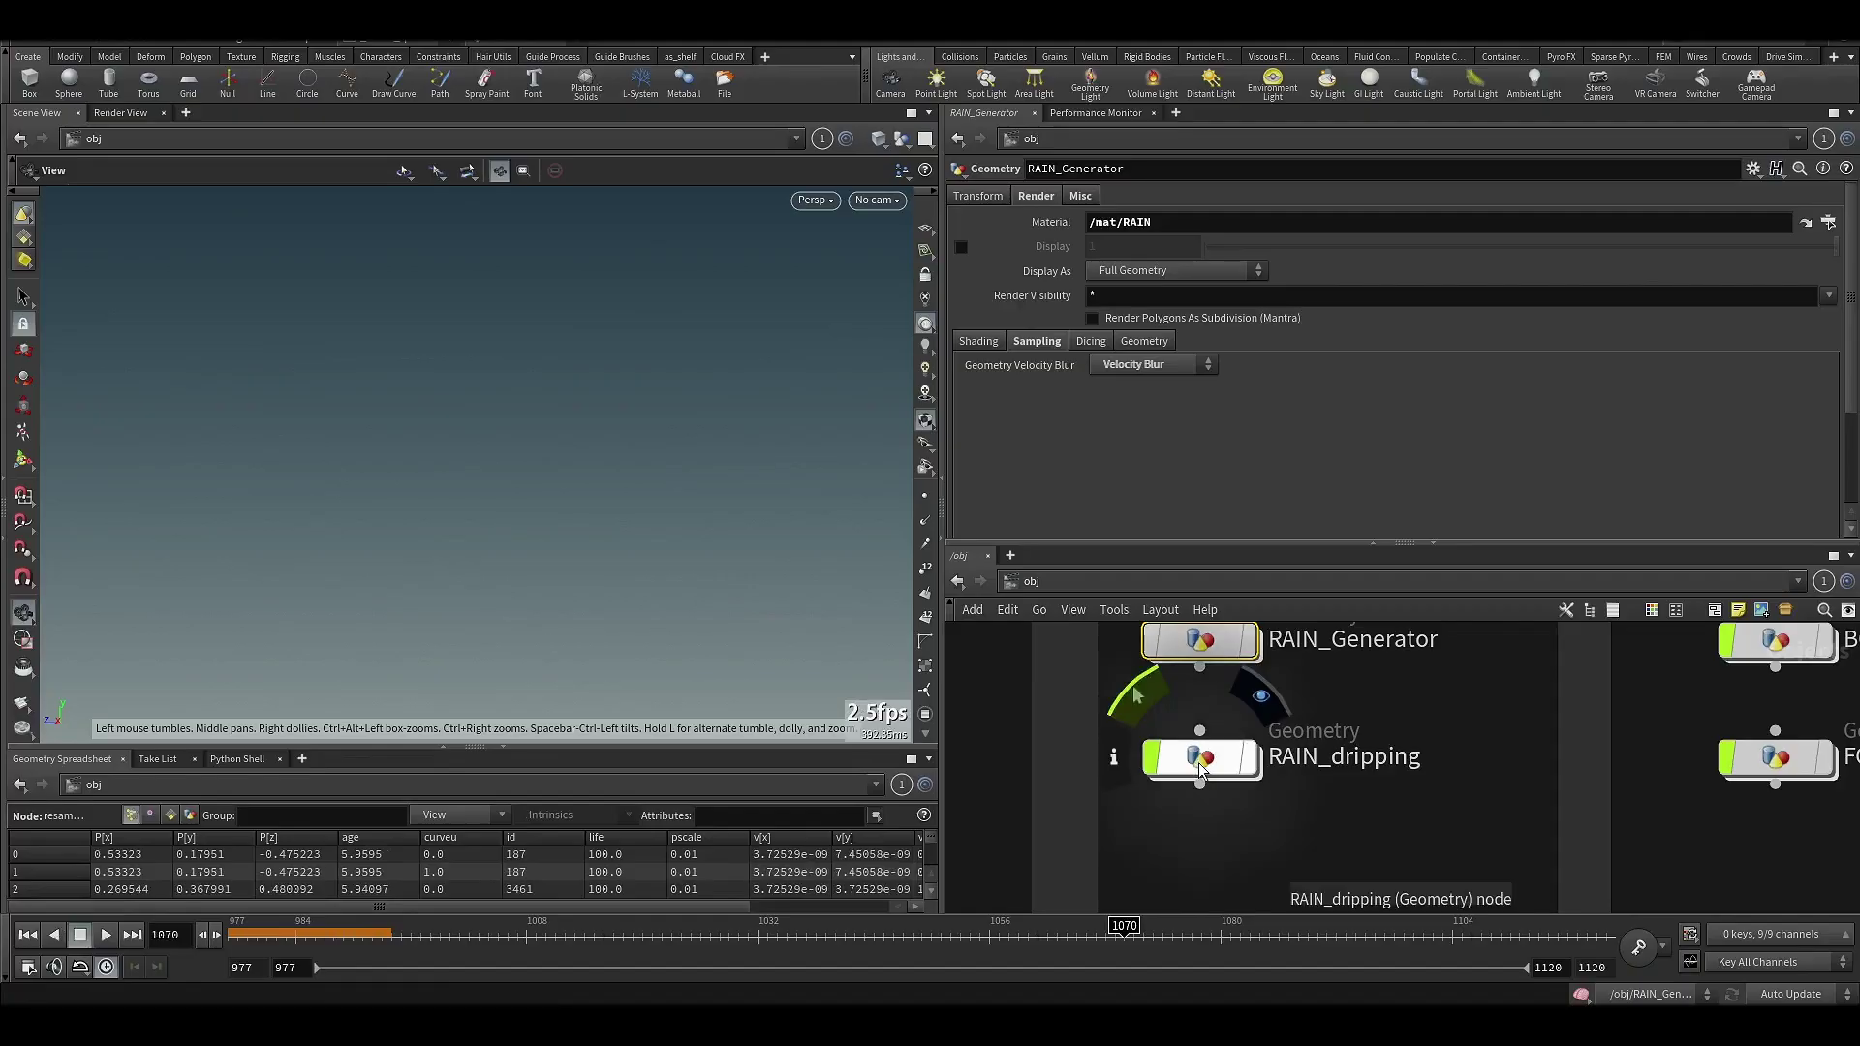
- Open the RAIN_dripping geometry network, display the ray1 node's result and inspect the framed model
click(1204, 758)
double_click(1201, 757)
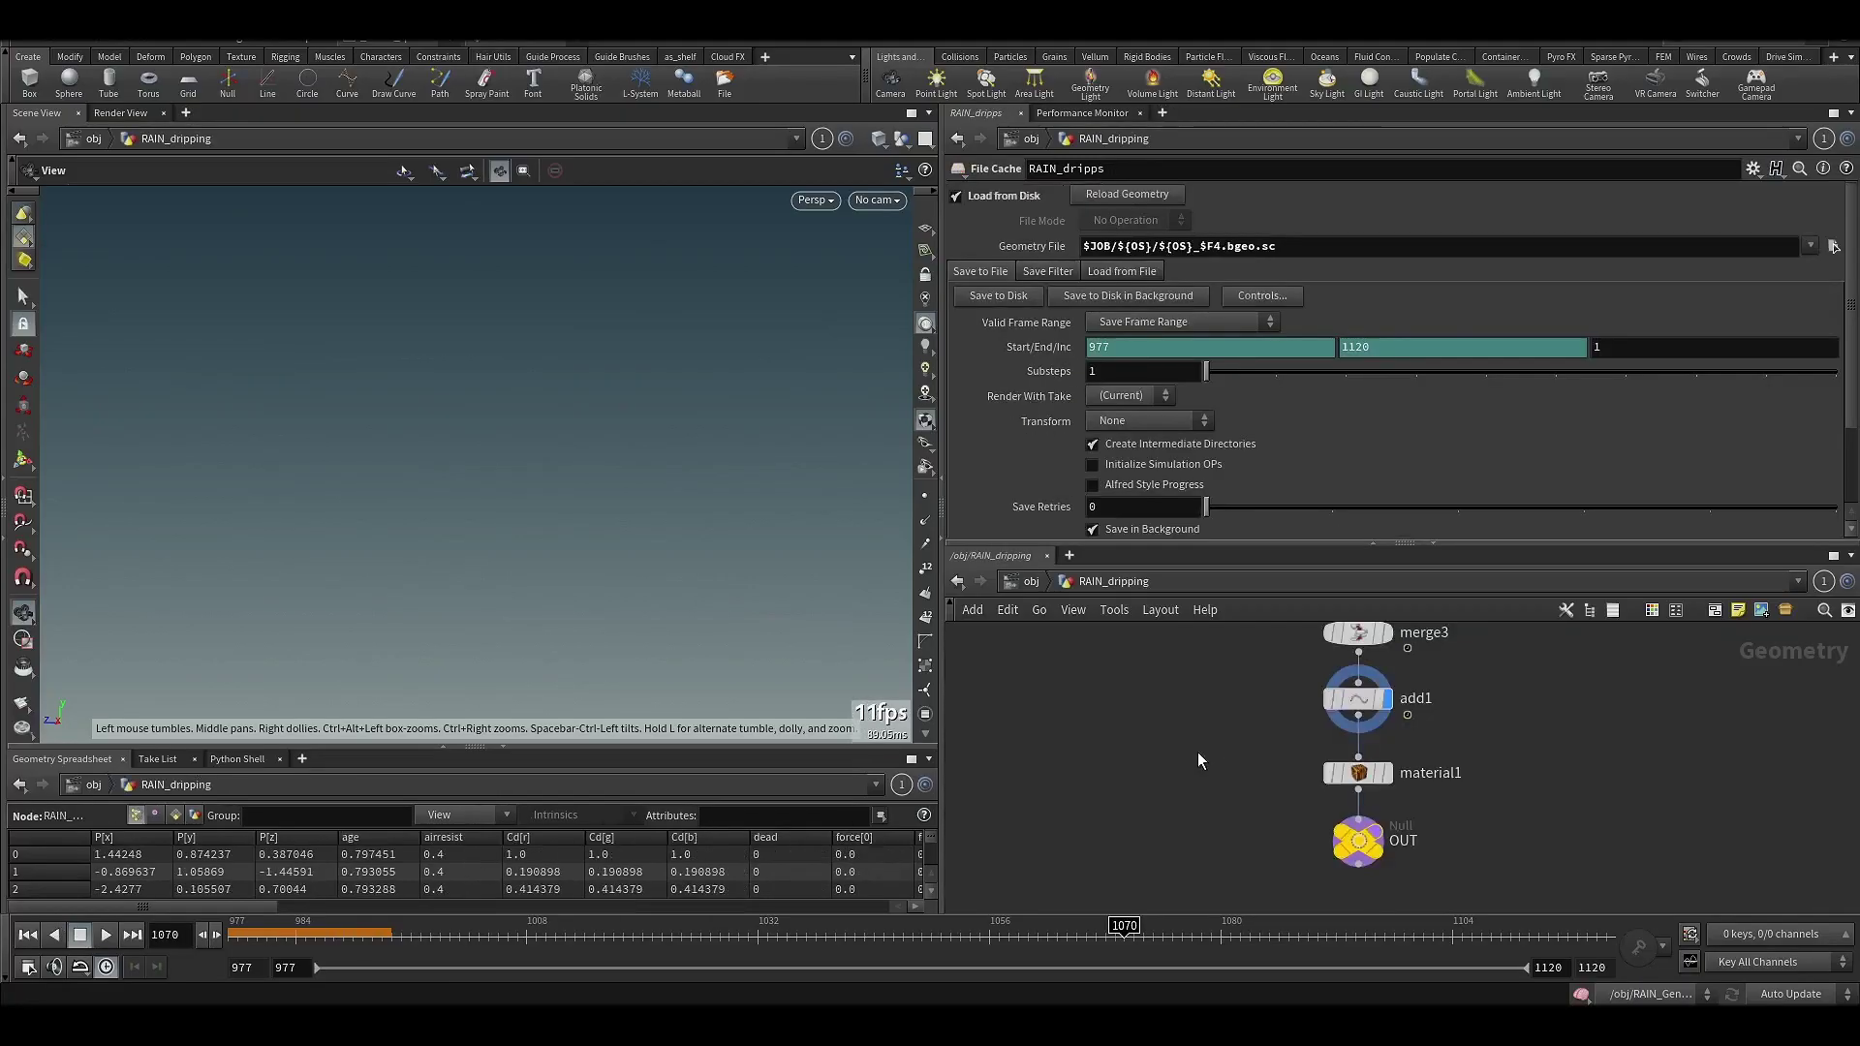
middle_drag(1035, 886, 1030, 969)
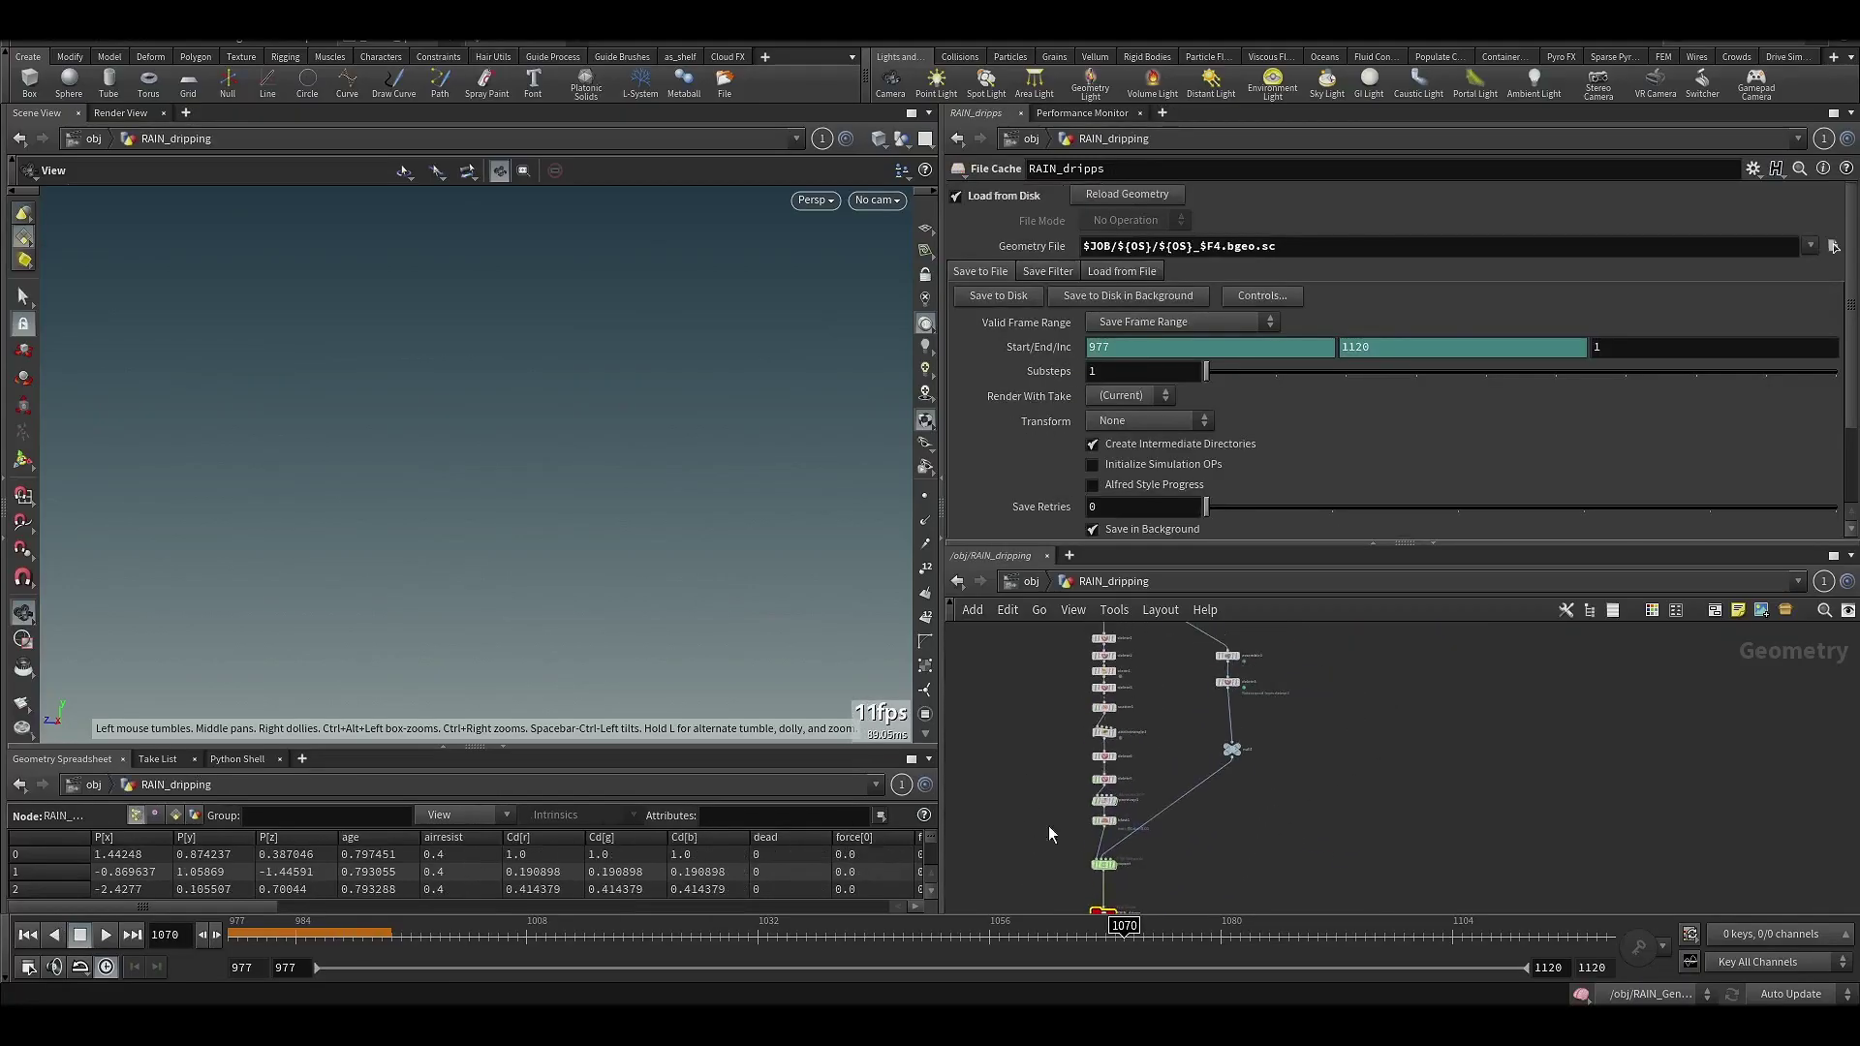
scroll(1123, 753, up, 5)
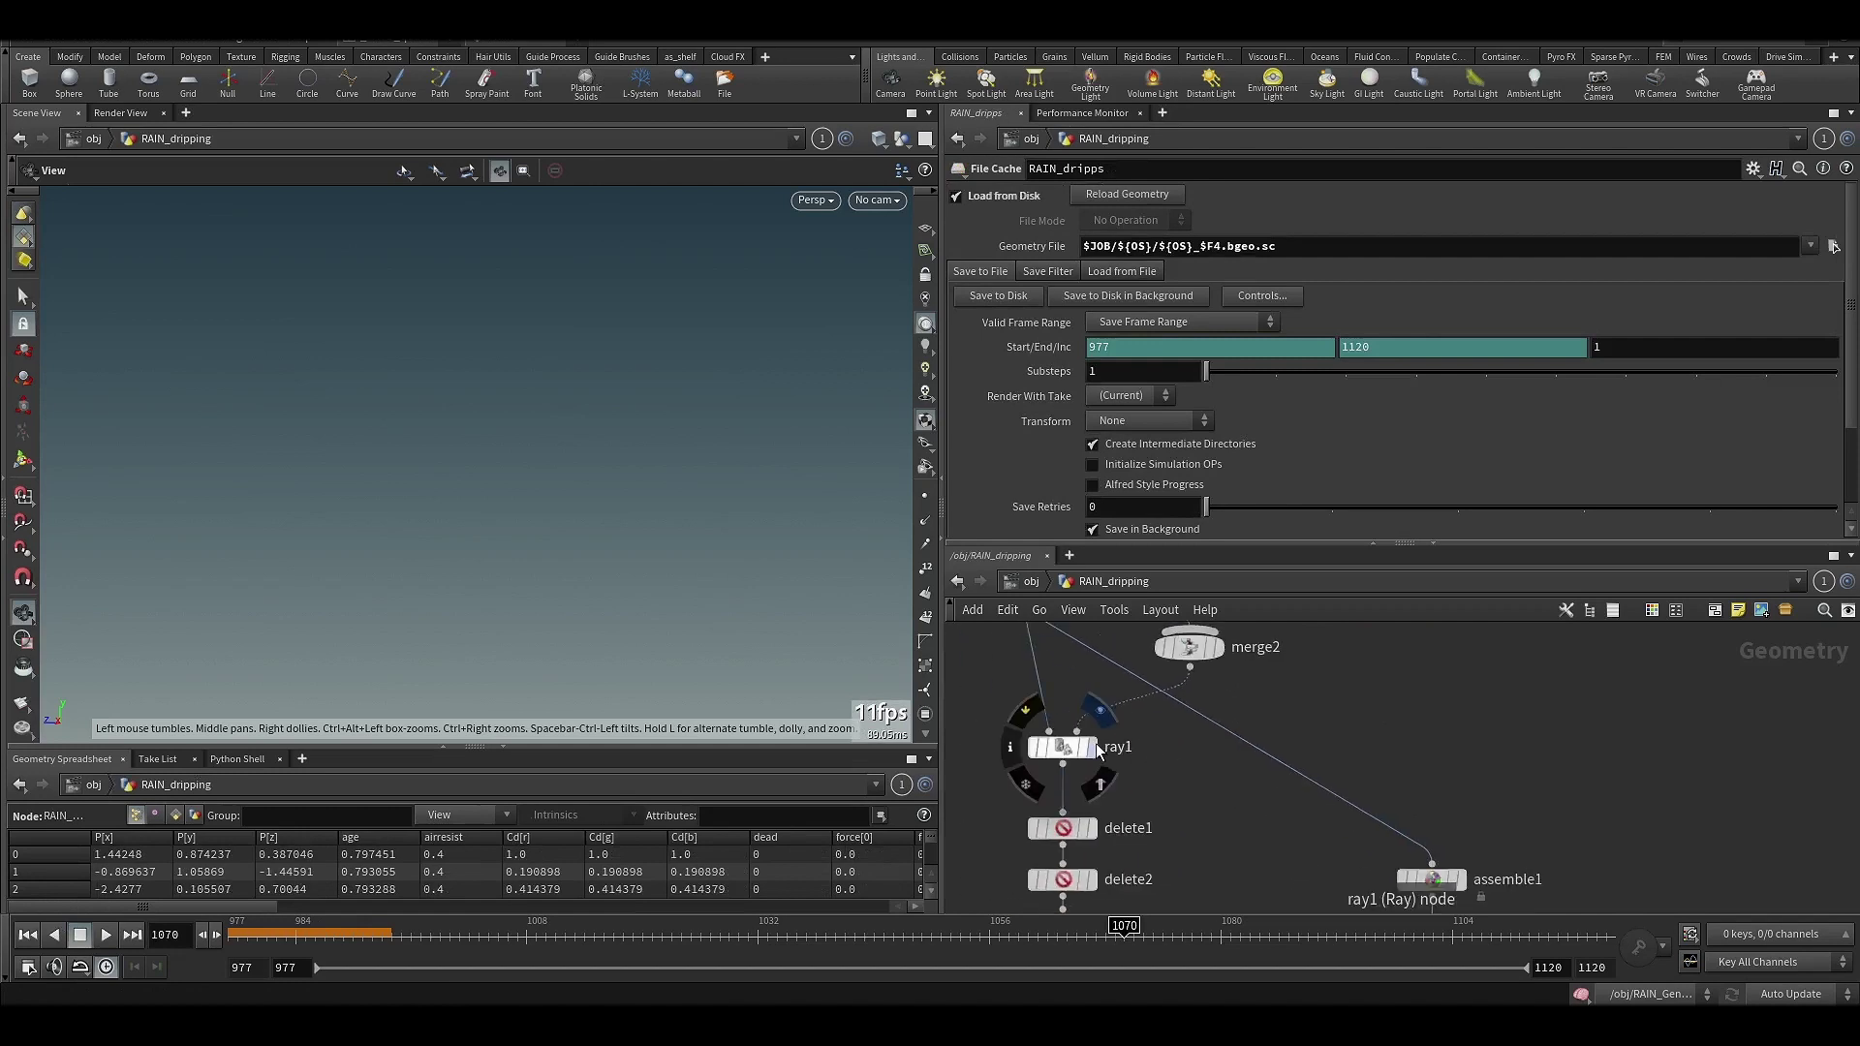
key(h)
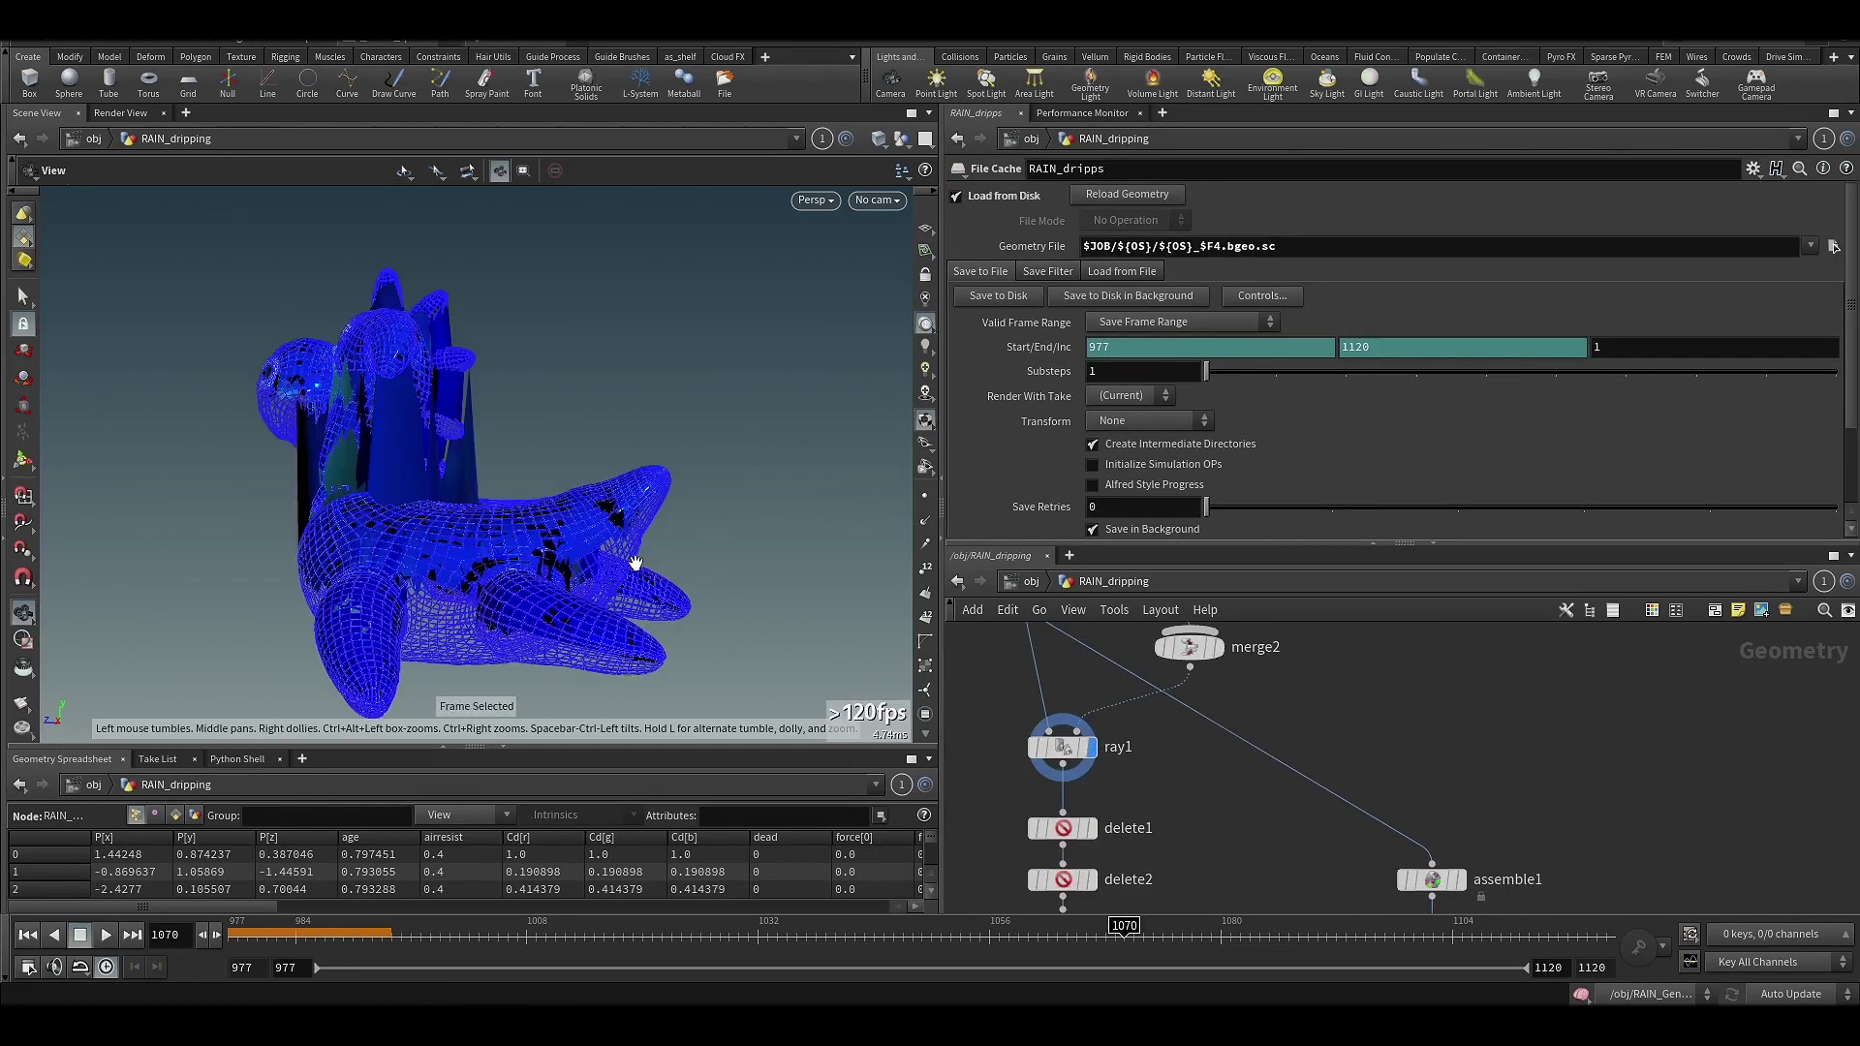
drag(636, 561, 672, 571)
right_drag(672, 572, 659, 530)
scroll(1150, 728, down, 4)
scroll(1062, 707, up, 4)
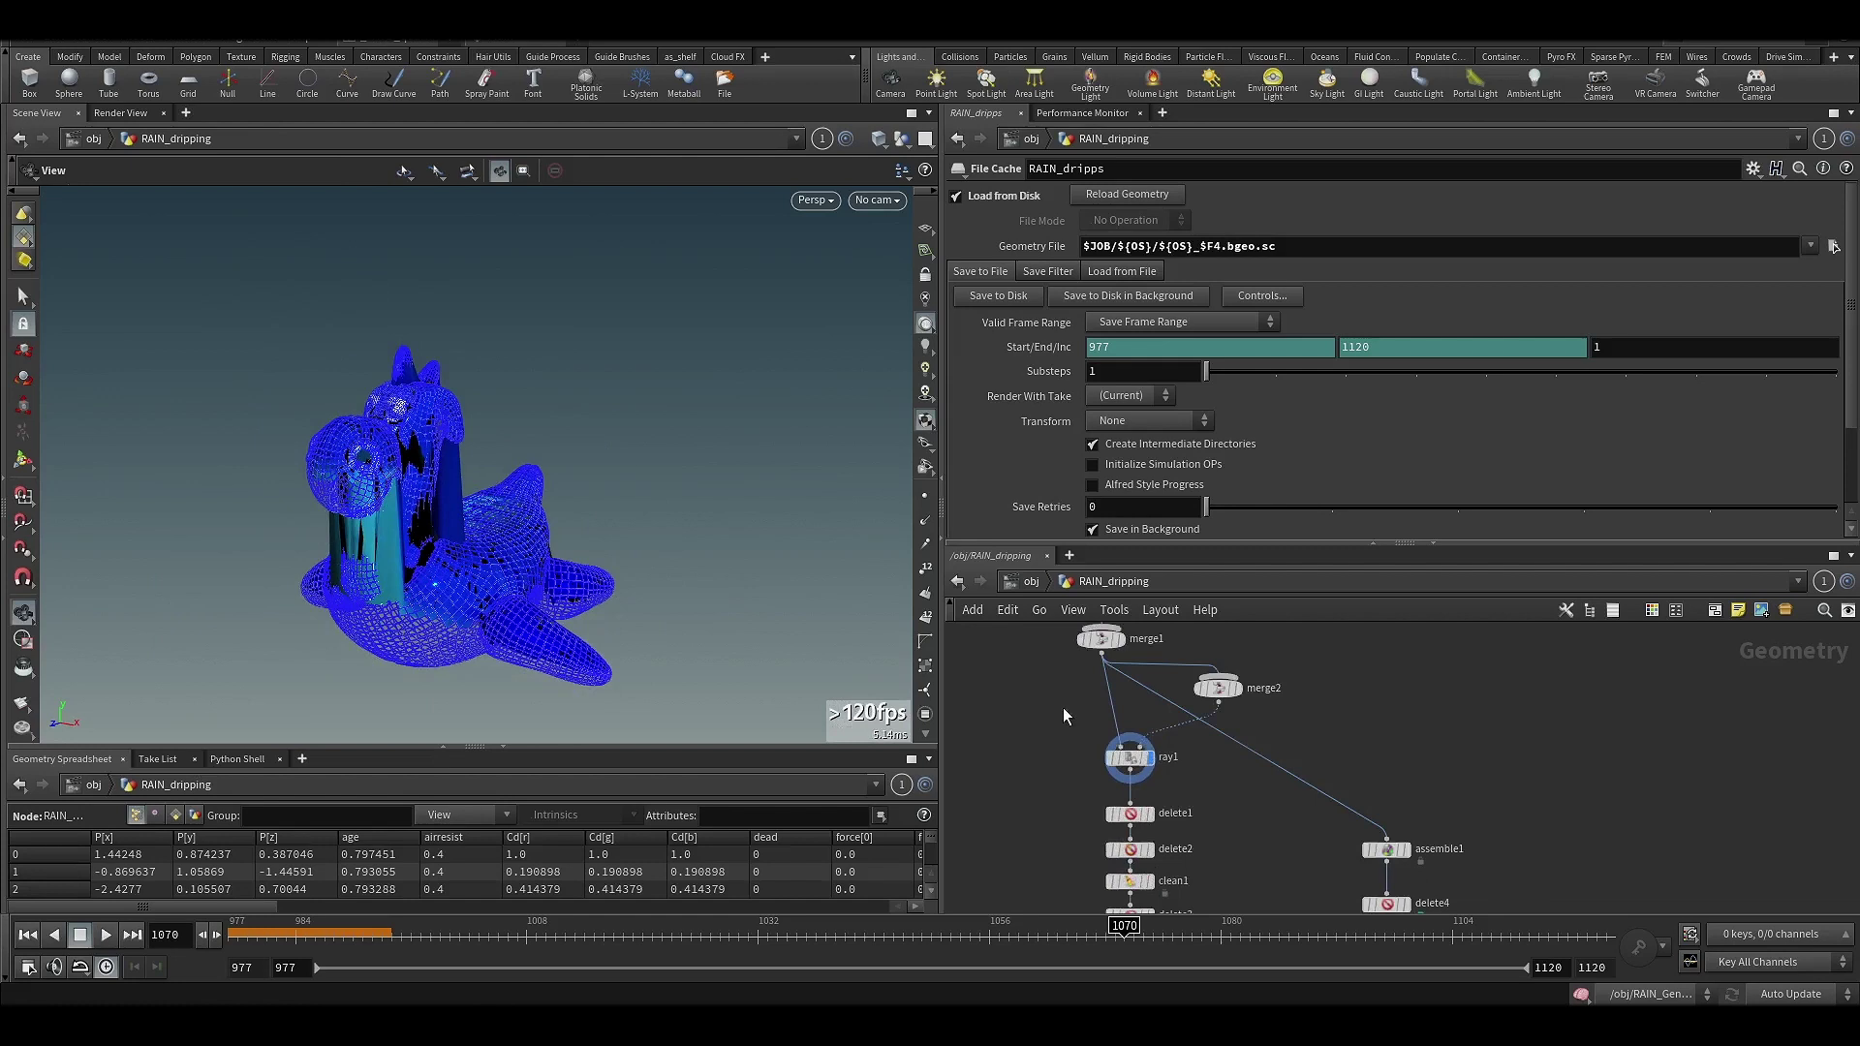
- Display the merge1 node to view the original dinosaur model before the ray projection
middle_drag(1033, 657, 1067, 734)
click(1135, 712)
click(1156, 712)
drag(726, 675, 698, 591)
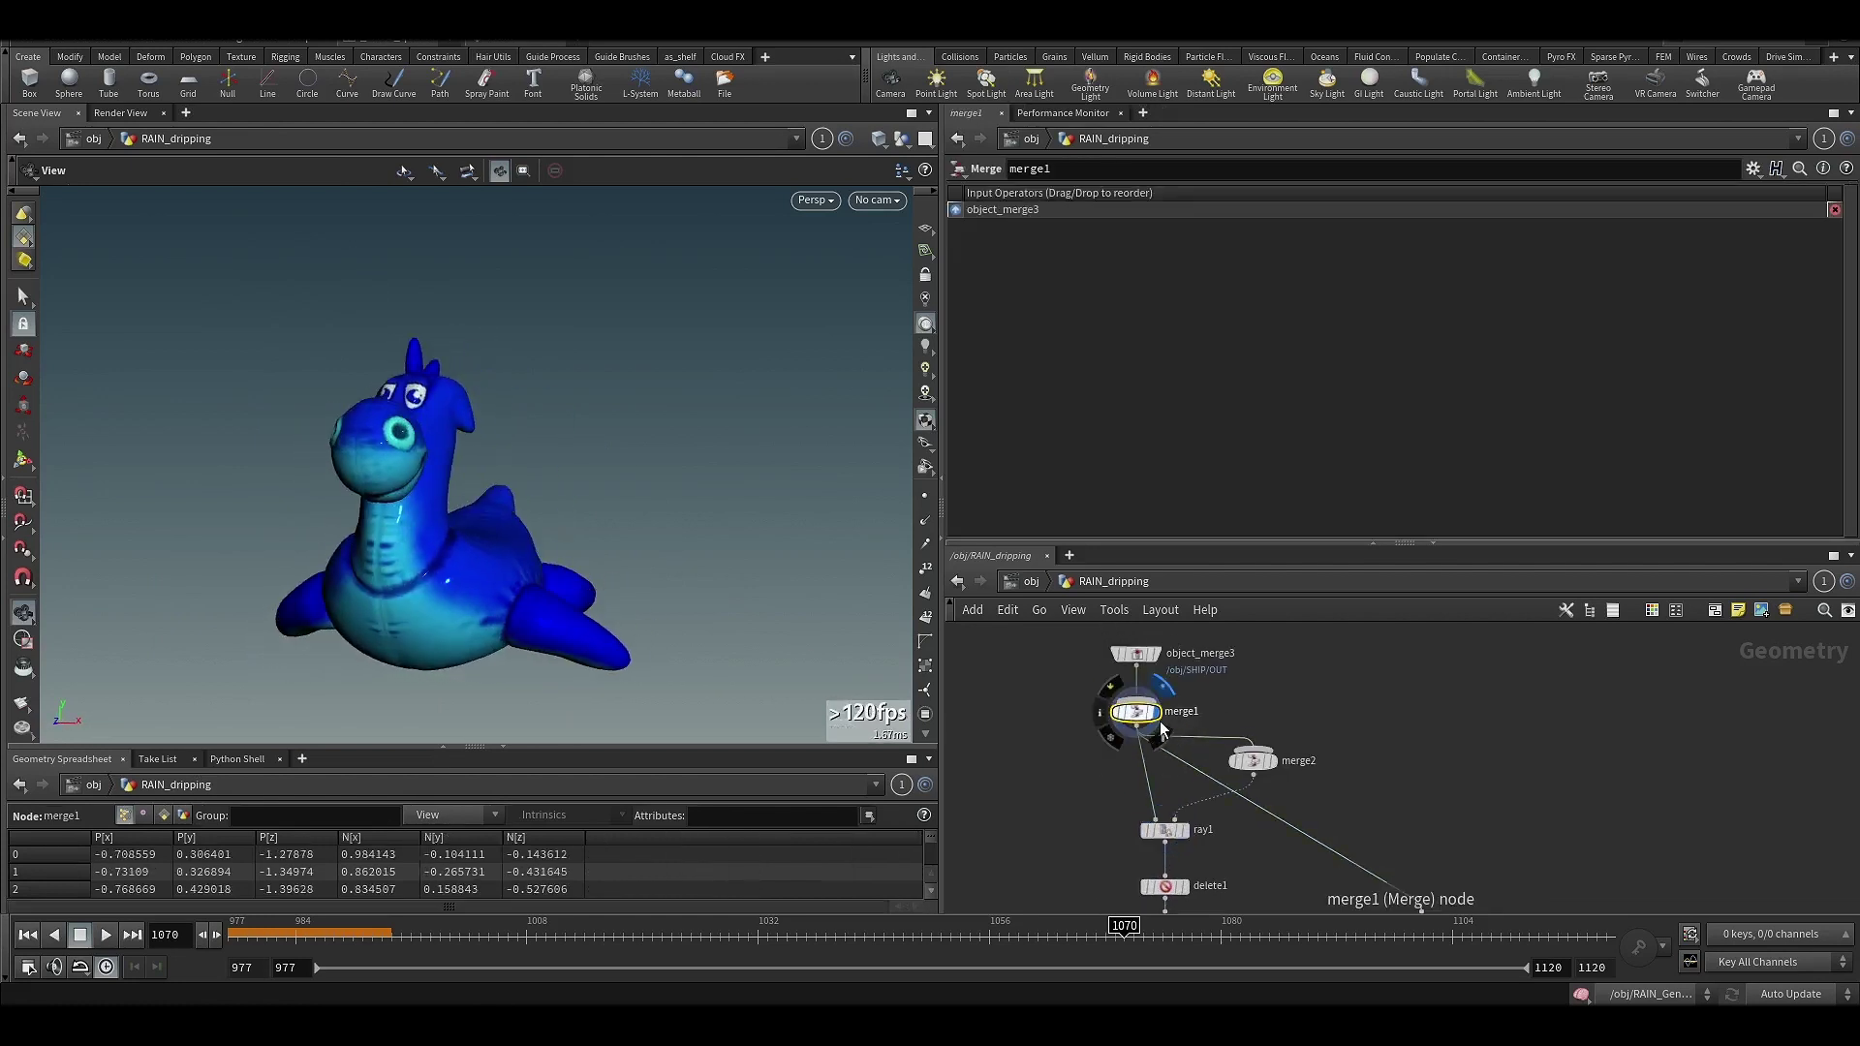
- Show the ray1 node's parameters and display its upward ray projection of the model
click(1135, 654)
middle_drag(1248, 677, 1231, 711)
click(1181, 747)
click(1174, 822)
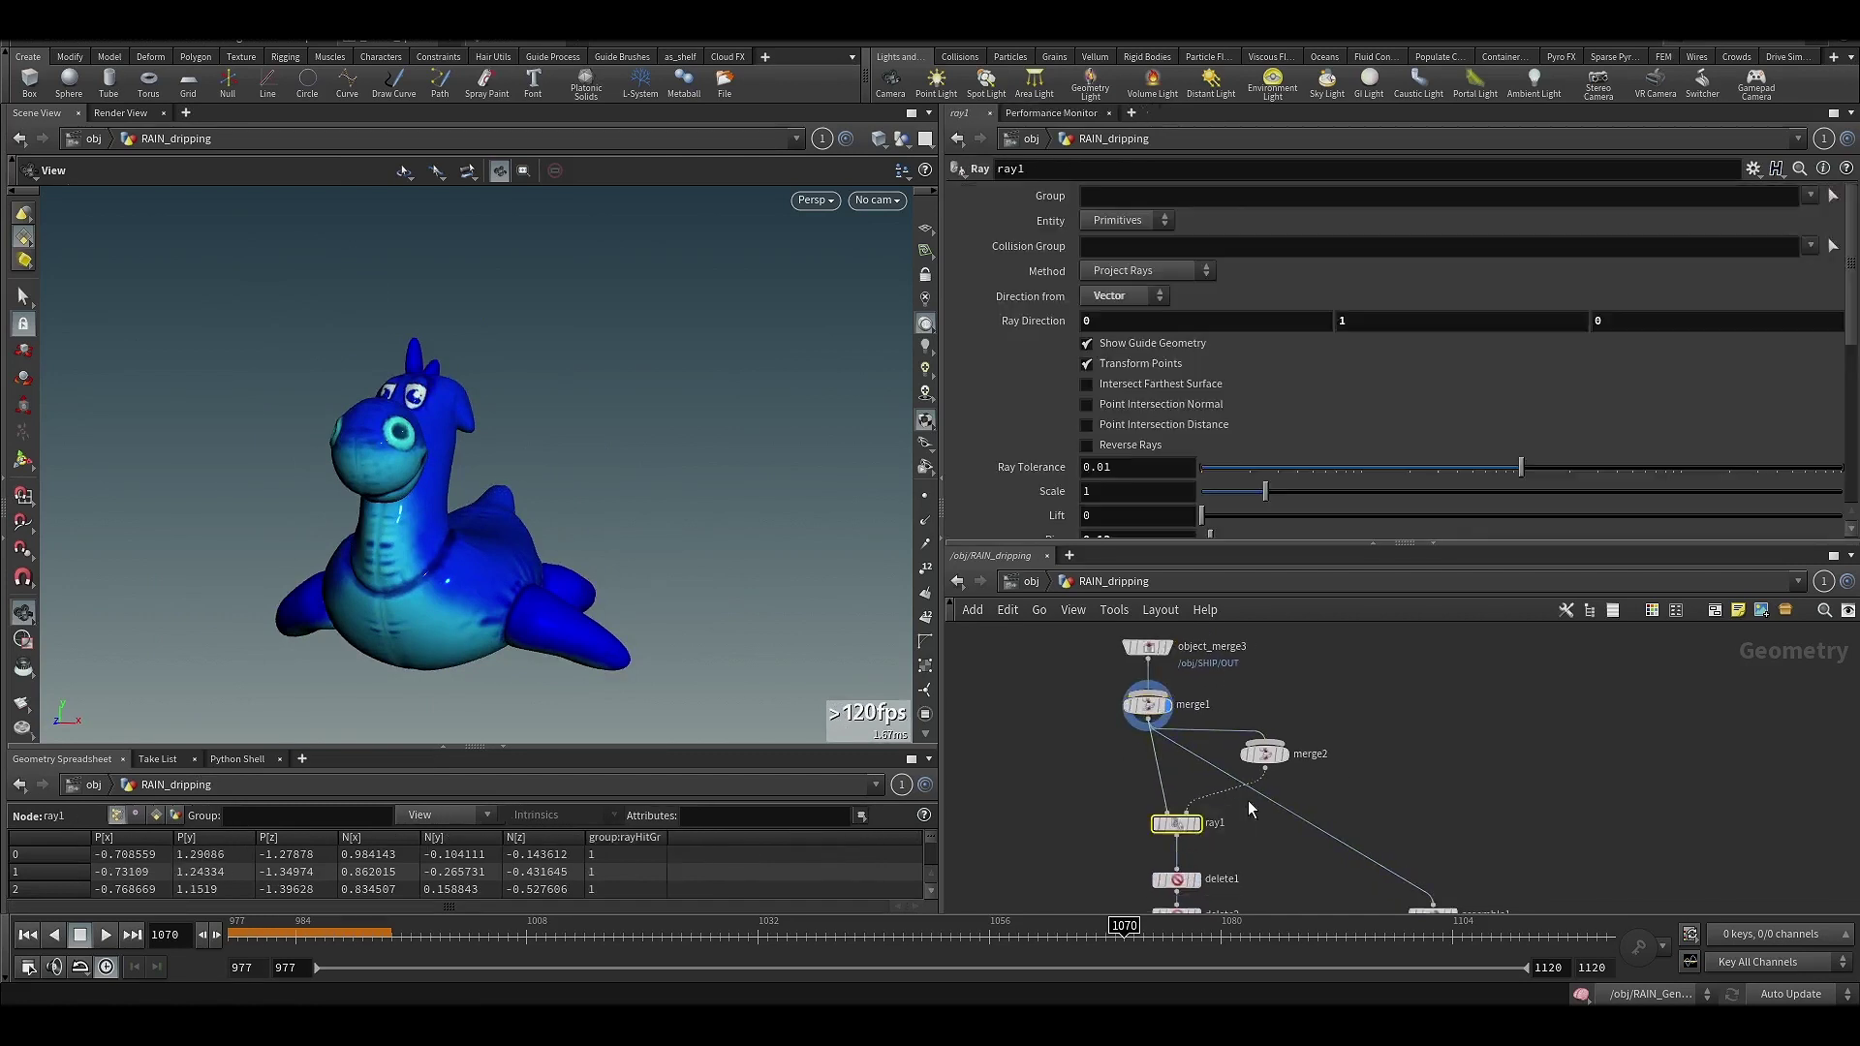
click(1203, 825)
drag(575, 573, 532, 577)
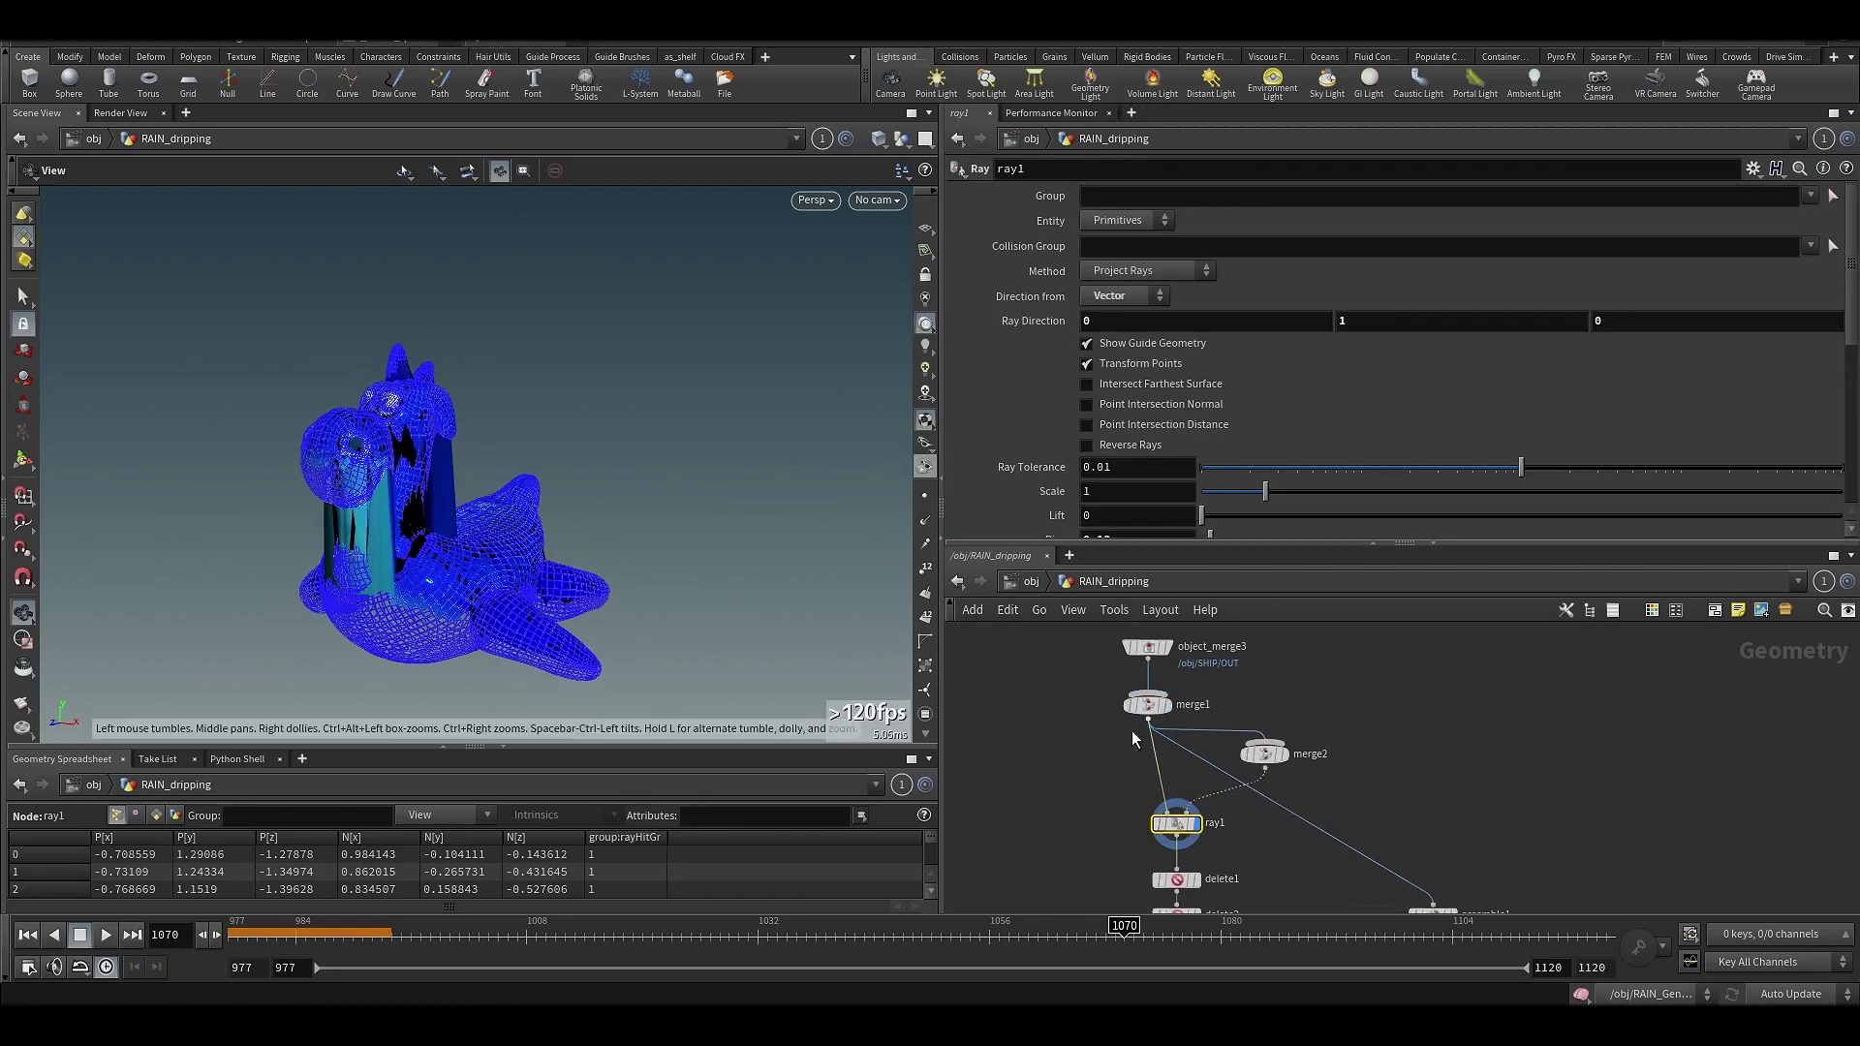
- Display the delete1 node with its rayHitGroup settings and examine the areas removed from the model from several angles
middle_drag(1131, 738, 1106, 664)
click(1150, 806)
click(1168, 806)
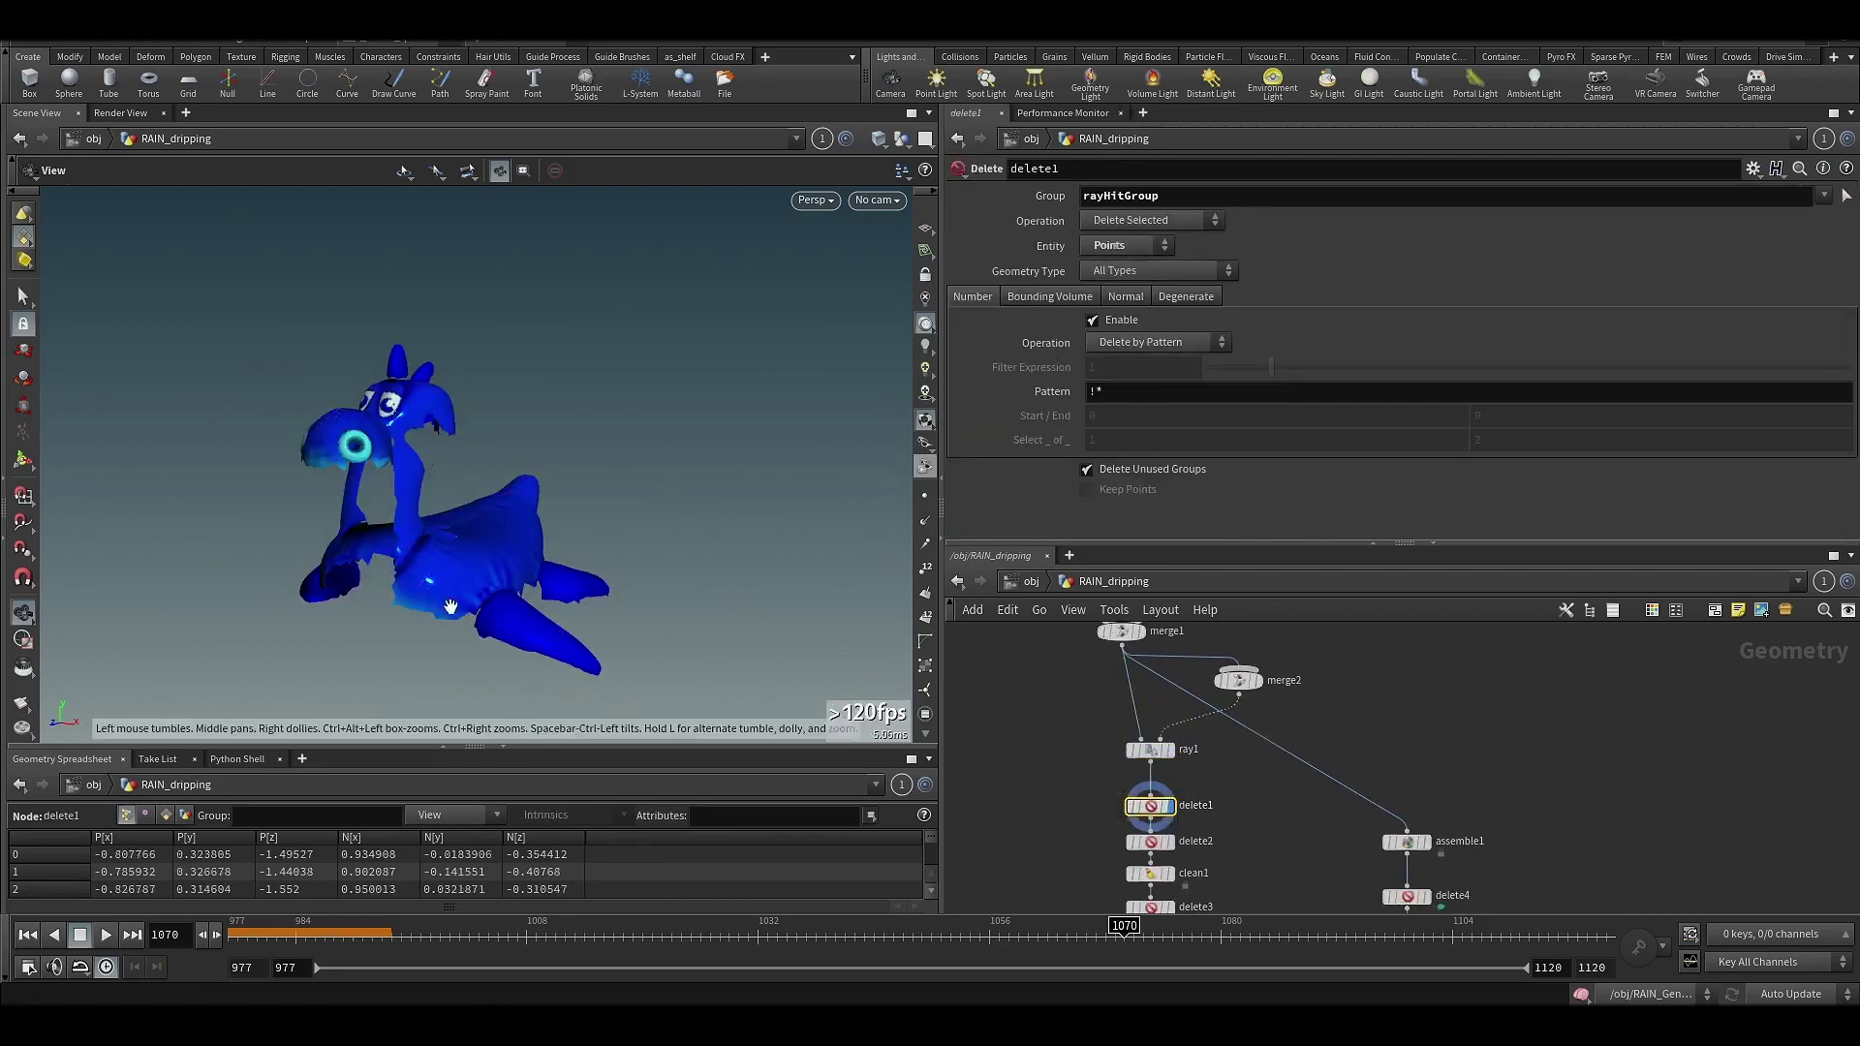
drag(450, 606, 579, 487)
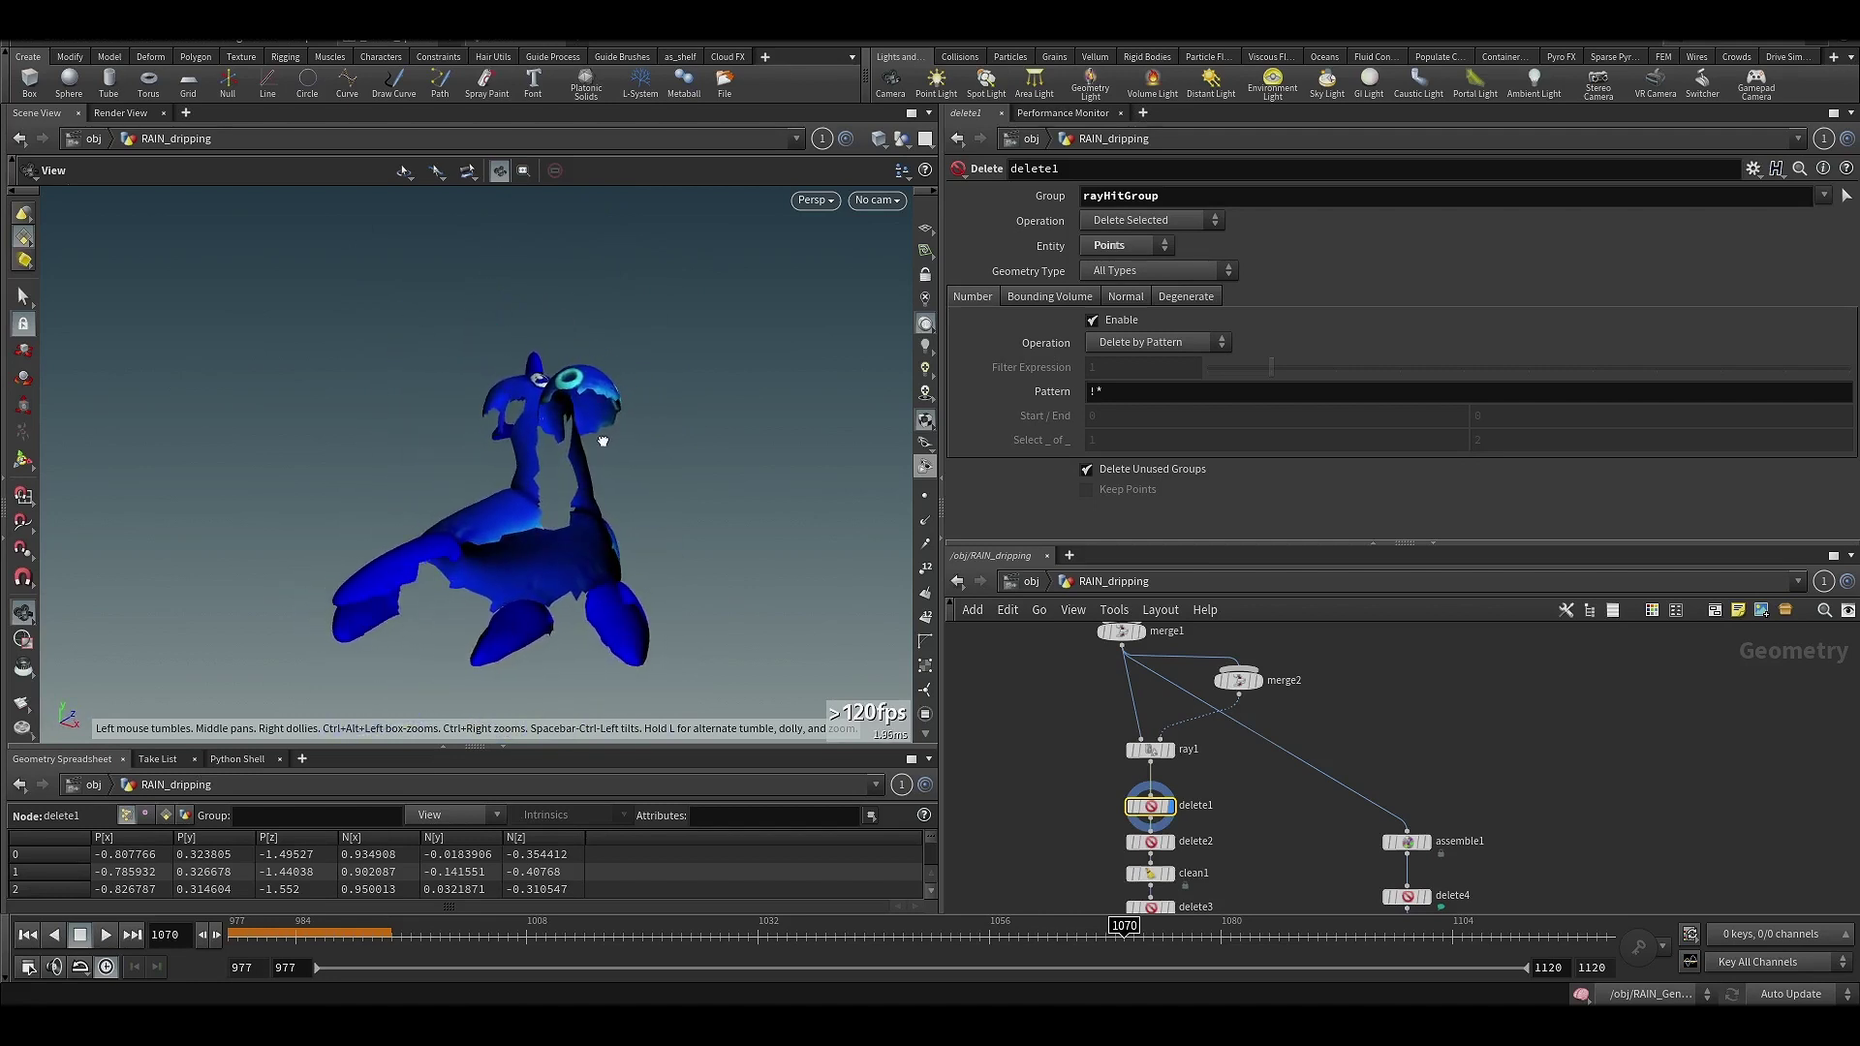
drag(540, 483, 593, 619)
right_drag(592, 619, 776, 445)
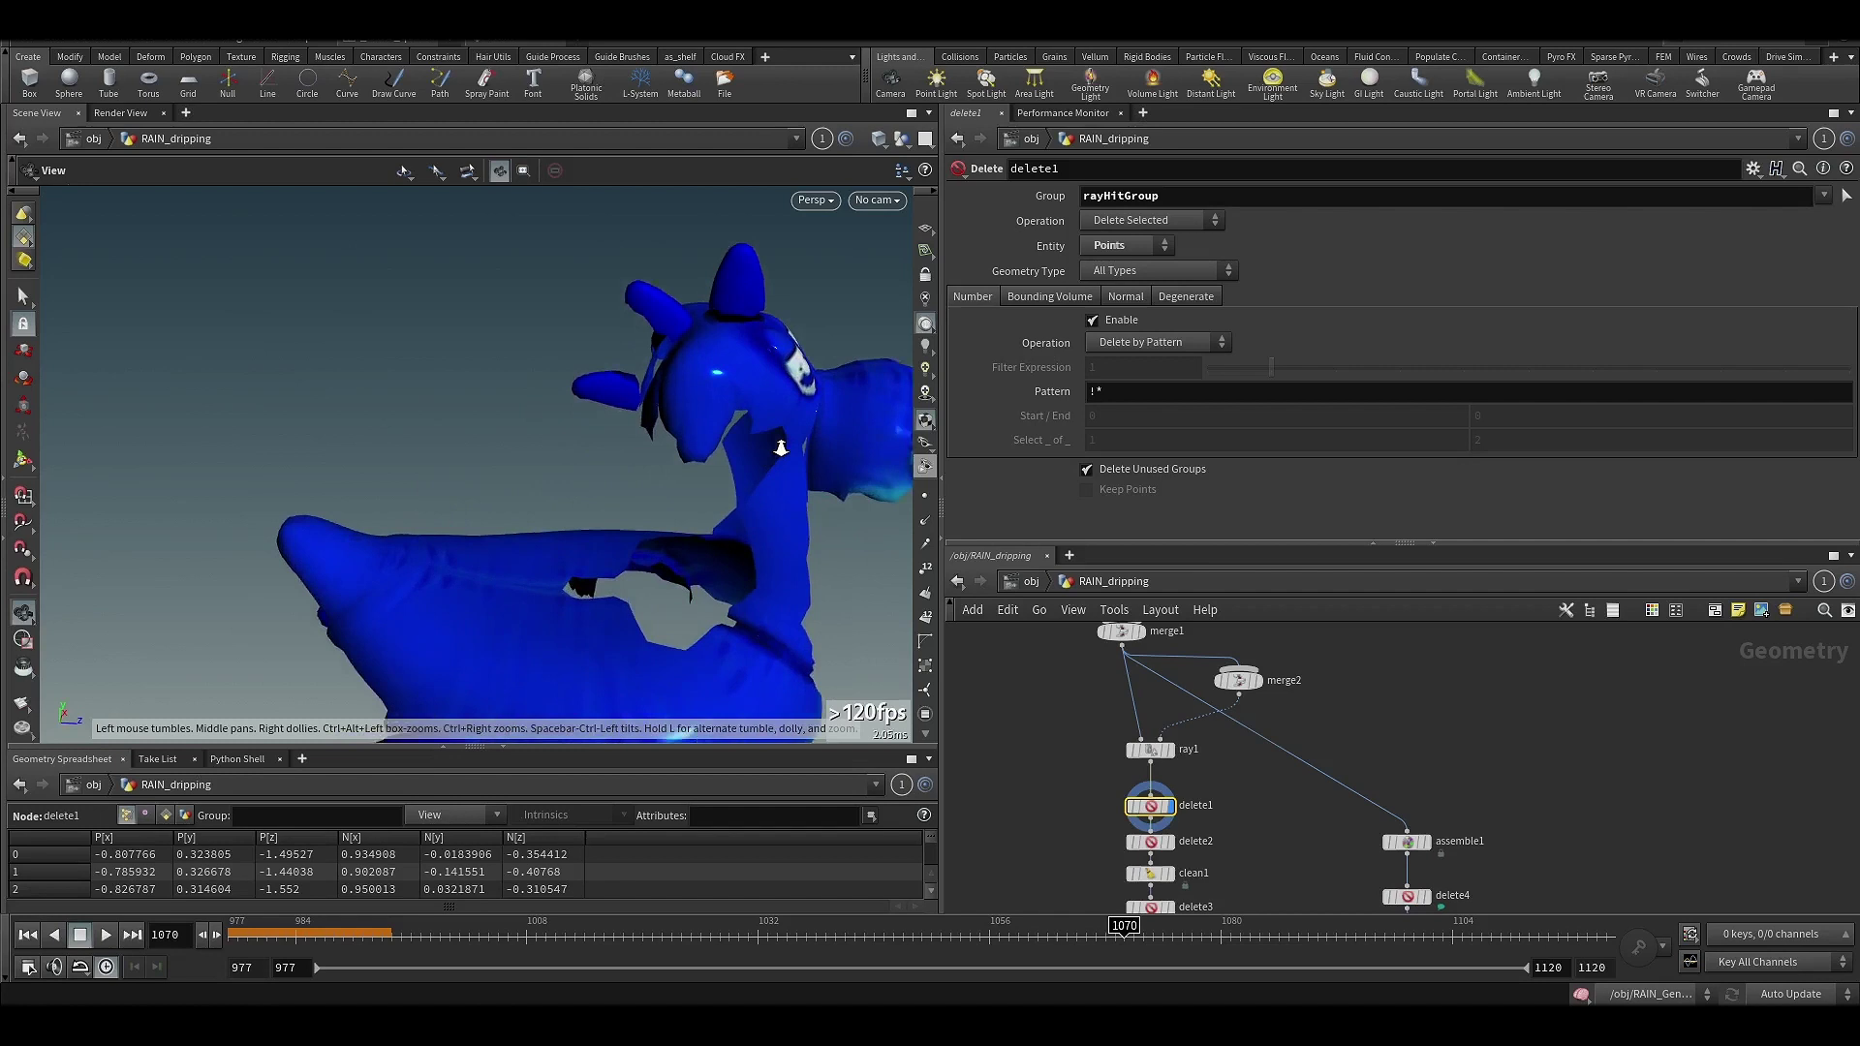
drag(776, 444, 673, 610)
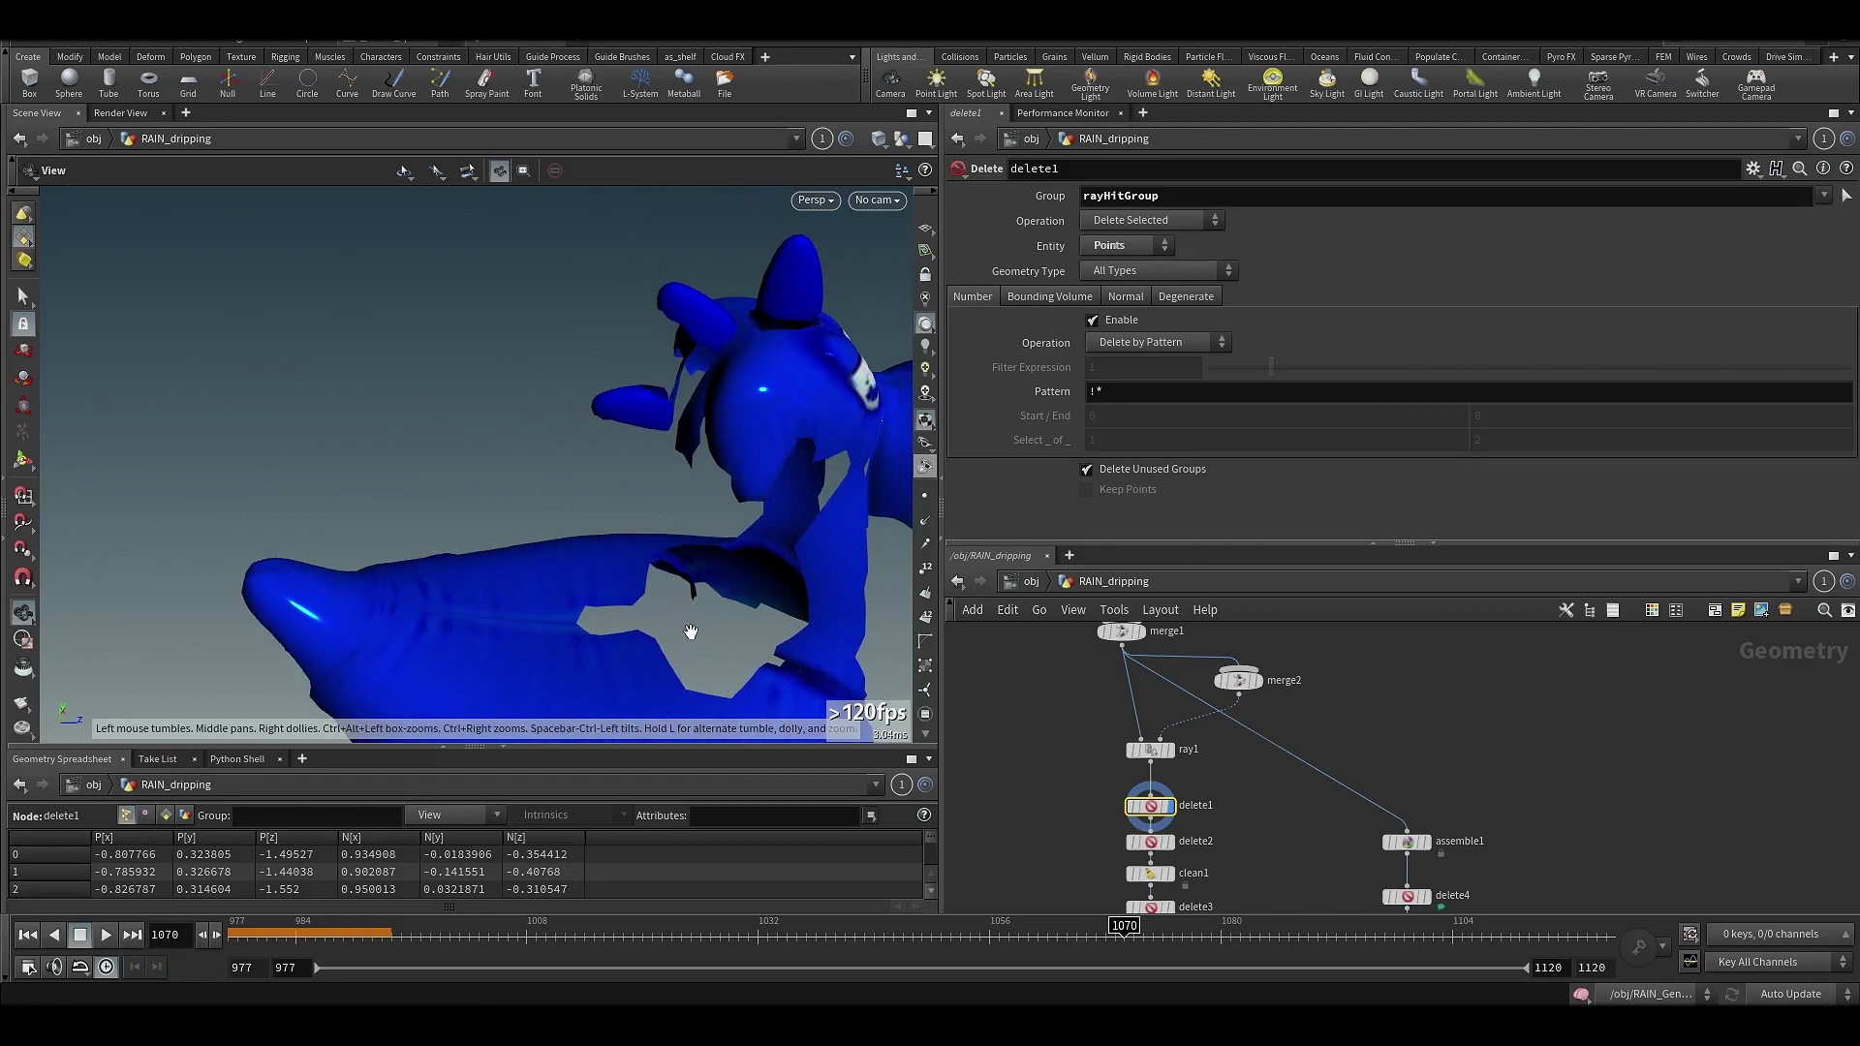
drag(691, 631, 621, 541)
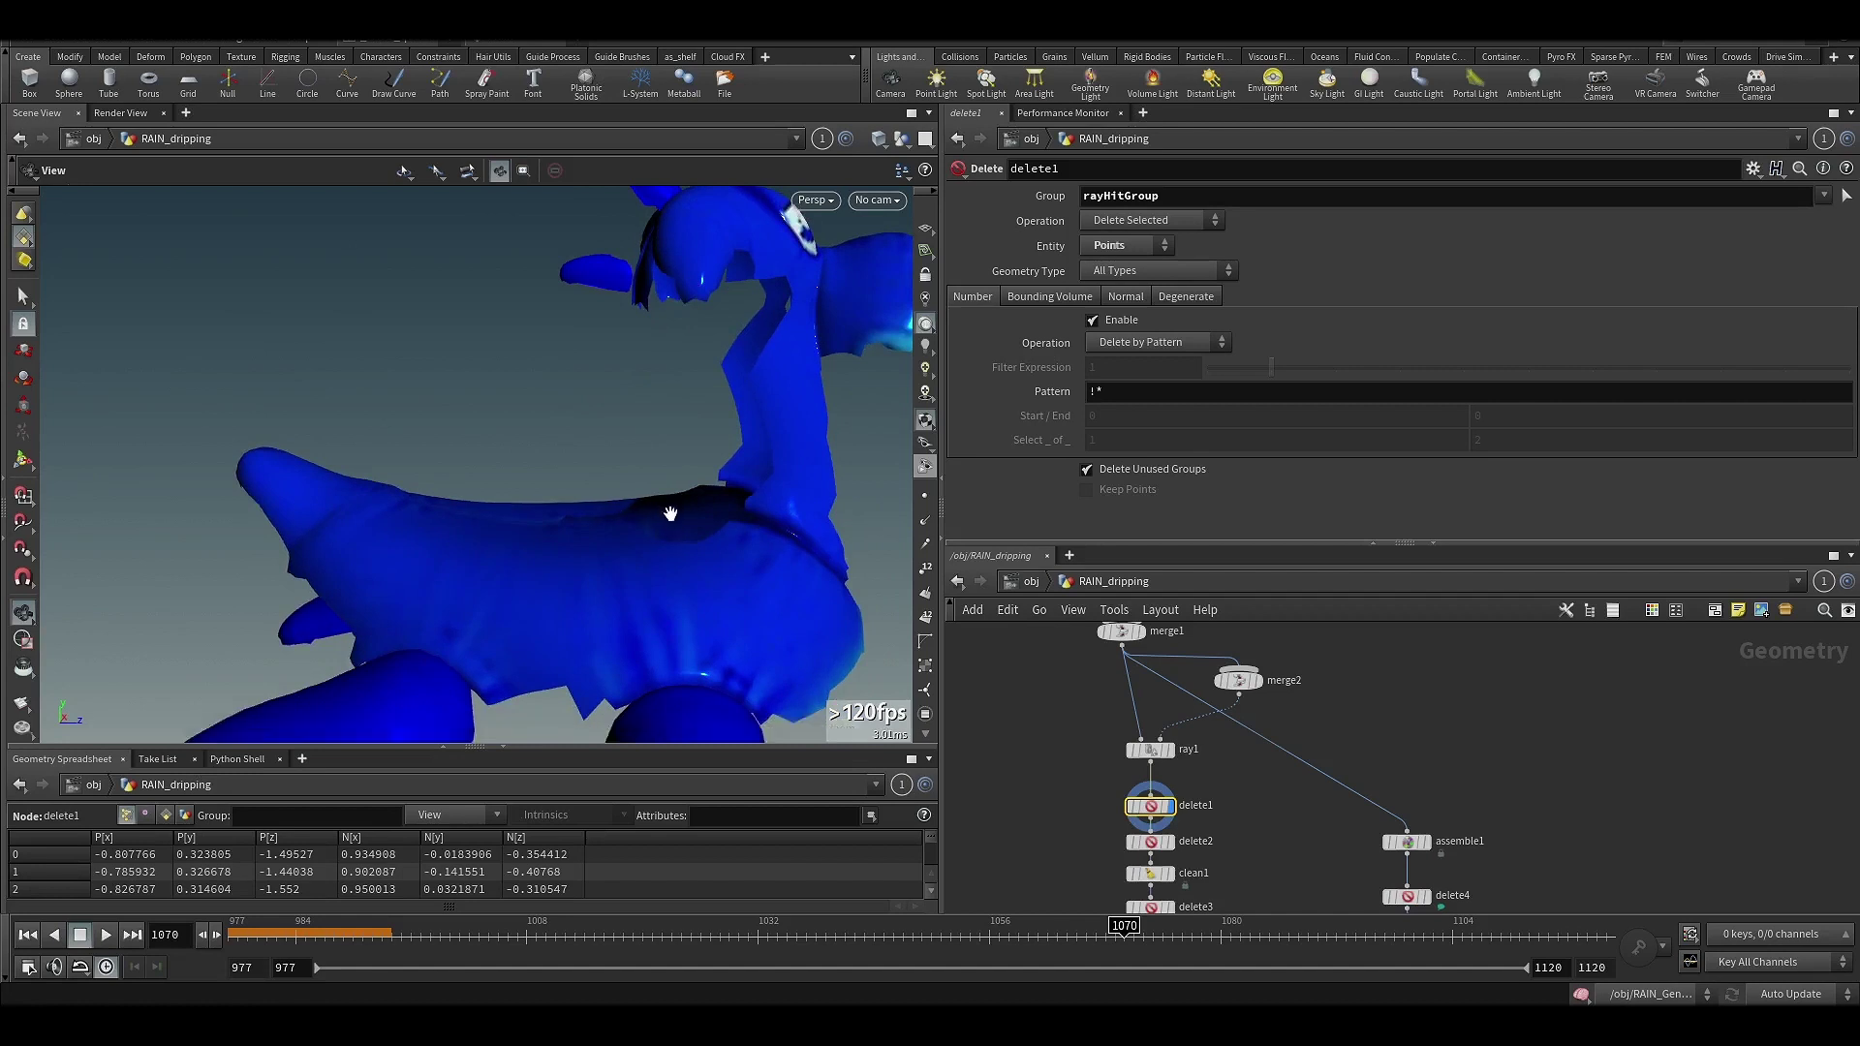
drag(668, 514, 642, 573)
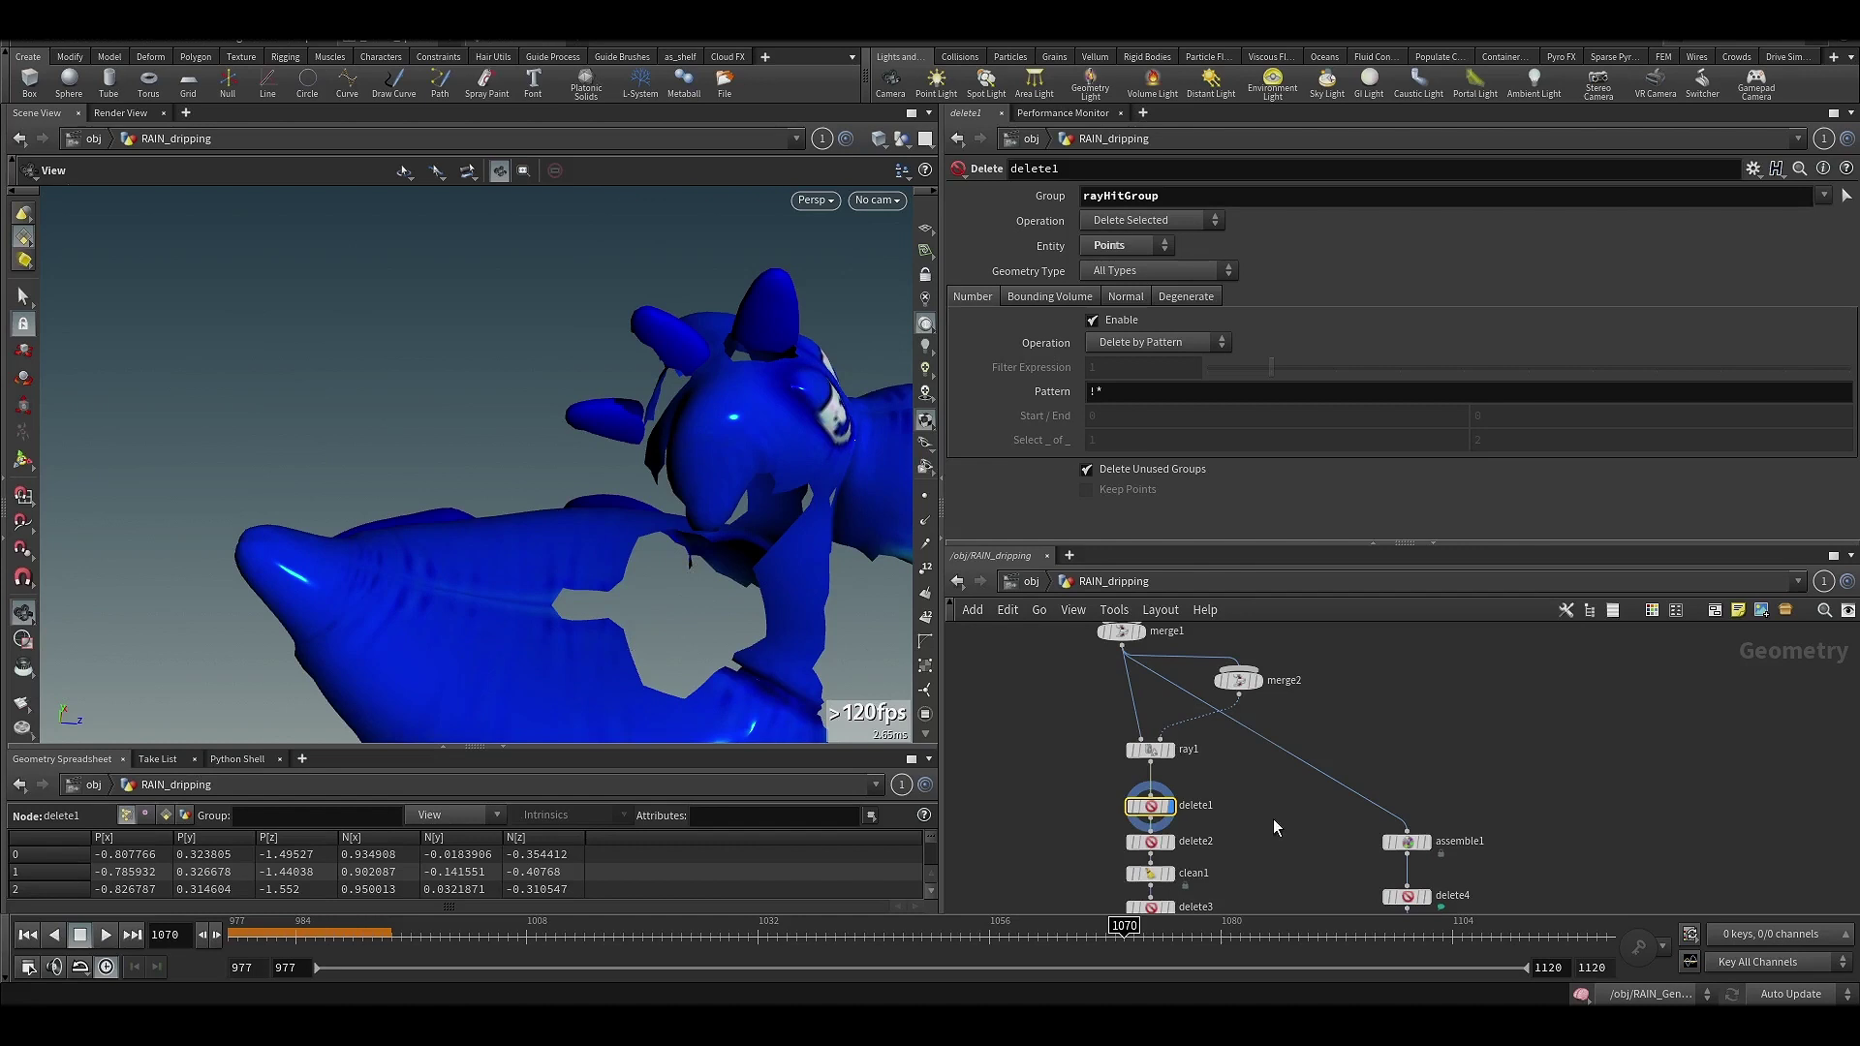
- Show the delete2 node's normal-based deletion settings and display the remaining surfaces of the model
scroll(1240, 782, up, 5)
click(1158, 704)
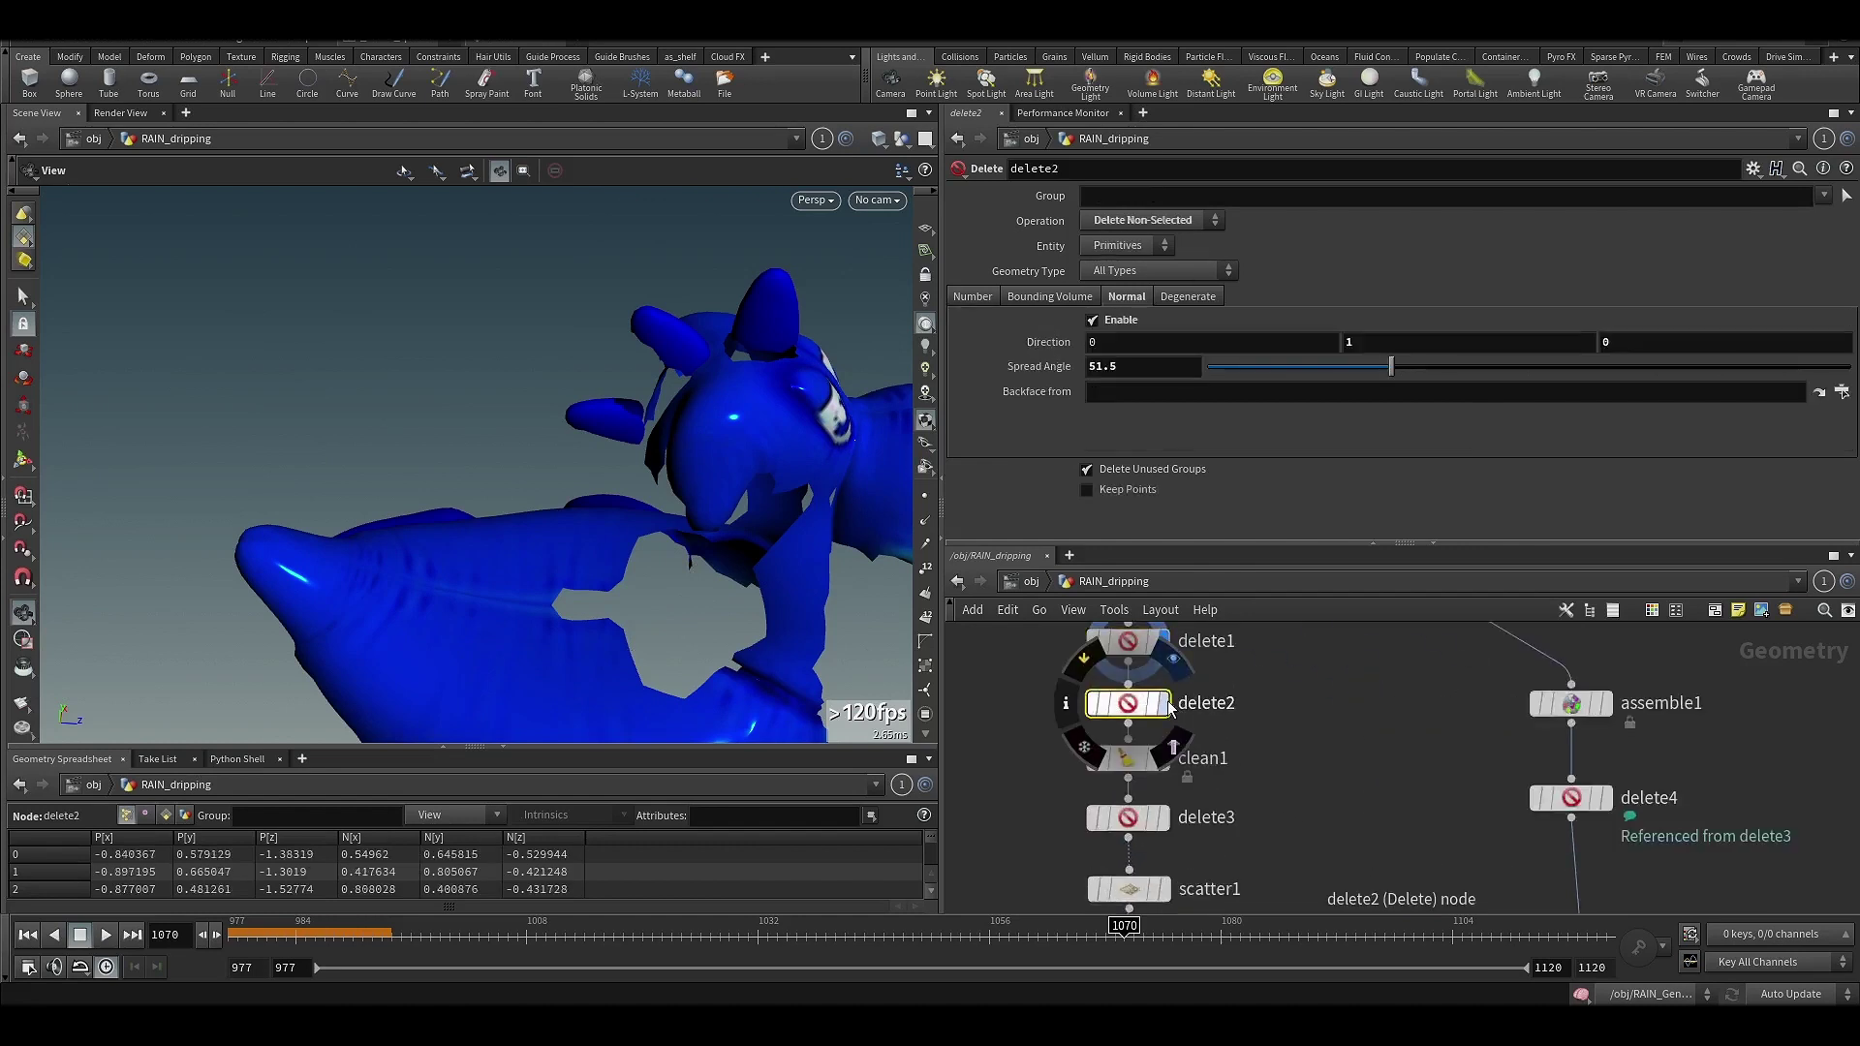
click(1168, 706)
scroll(1226, 734, down, 5)
middle_drag(1252, 776, 1223, 689)
drag(718, 640, 553, 572)
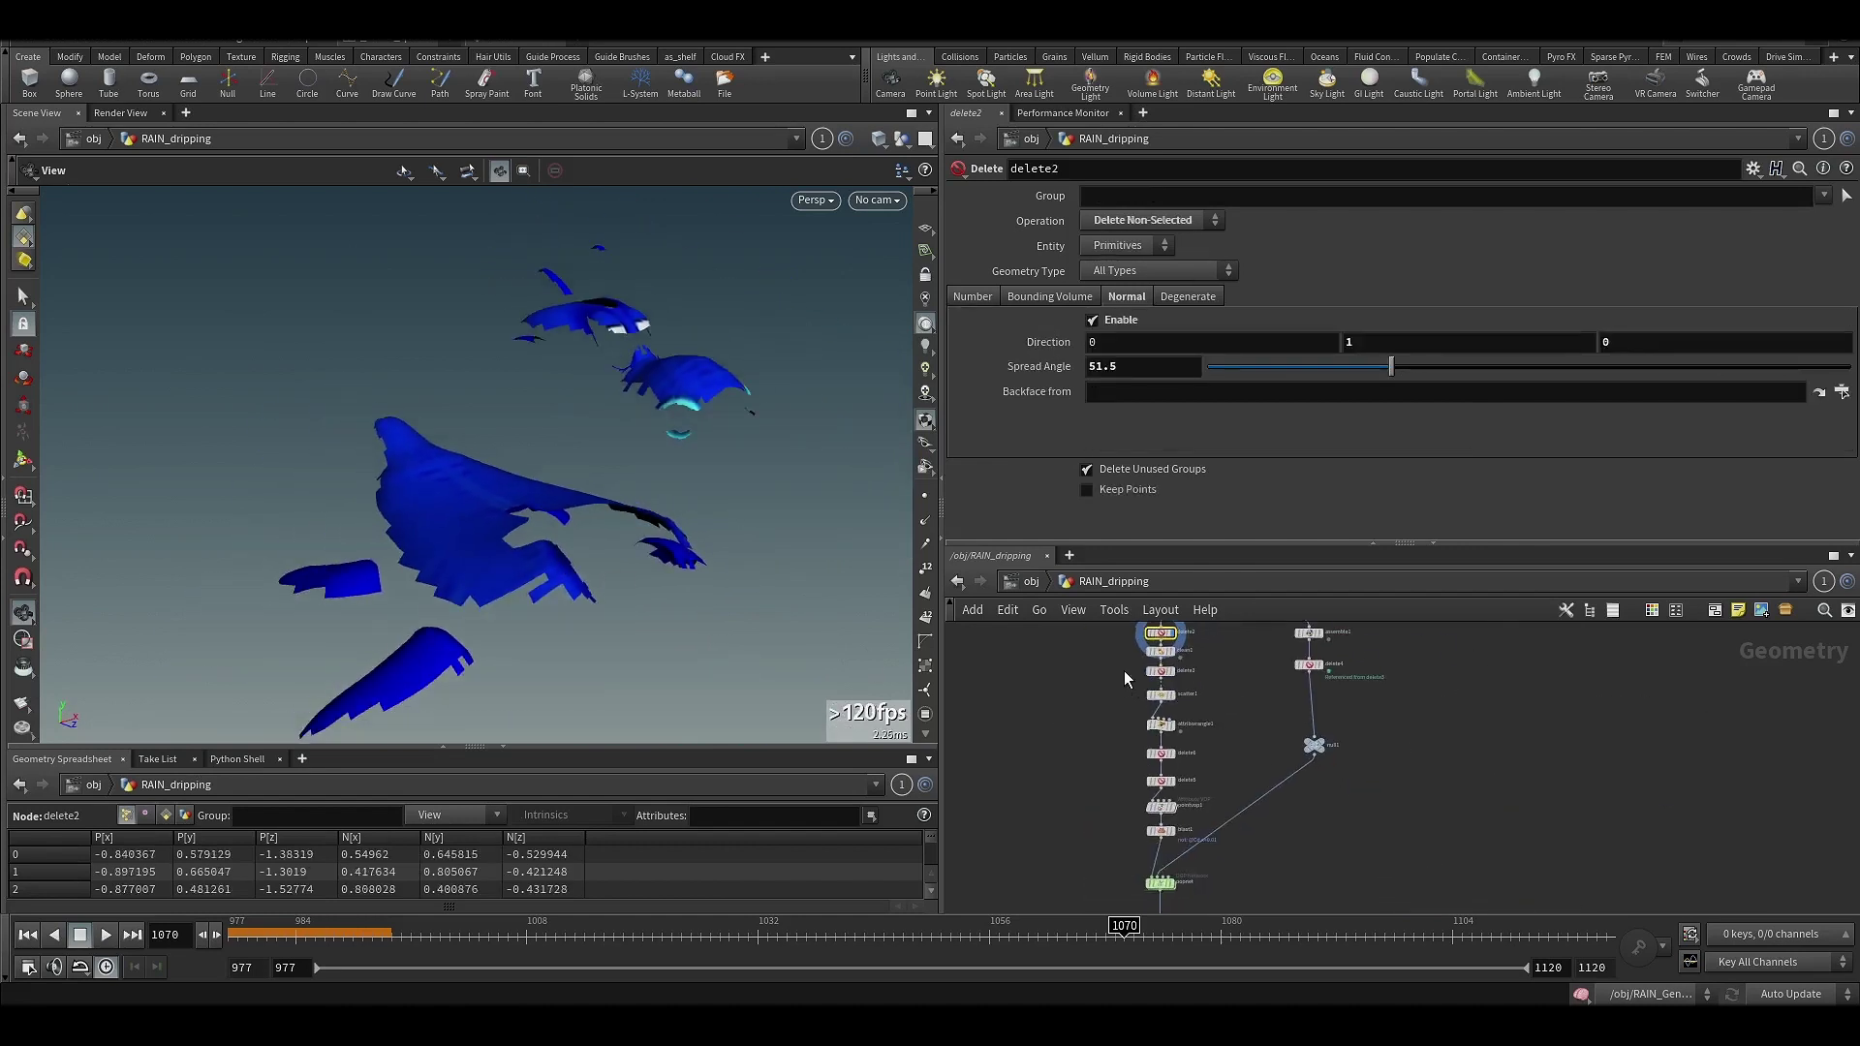
- Display the scatter1 node's points on the remaining surfaces and show its scatter parameters
scroll(1123, 678, up, 5)
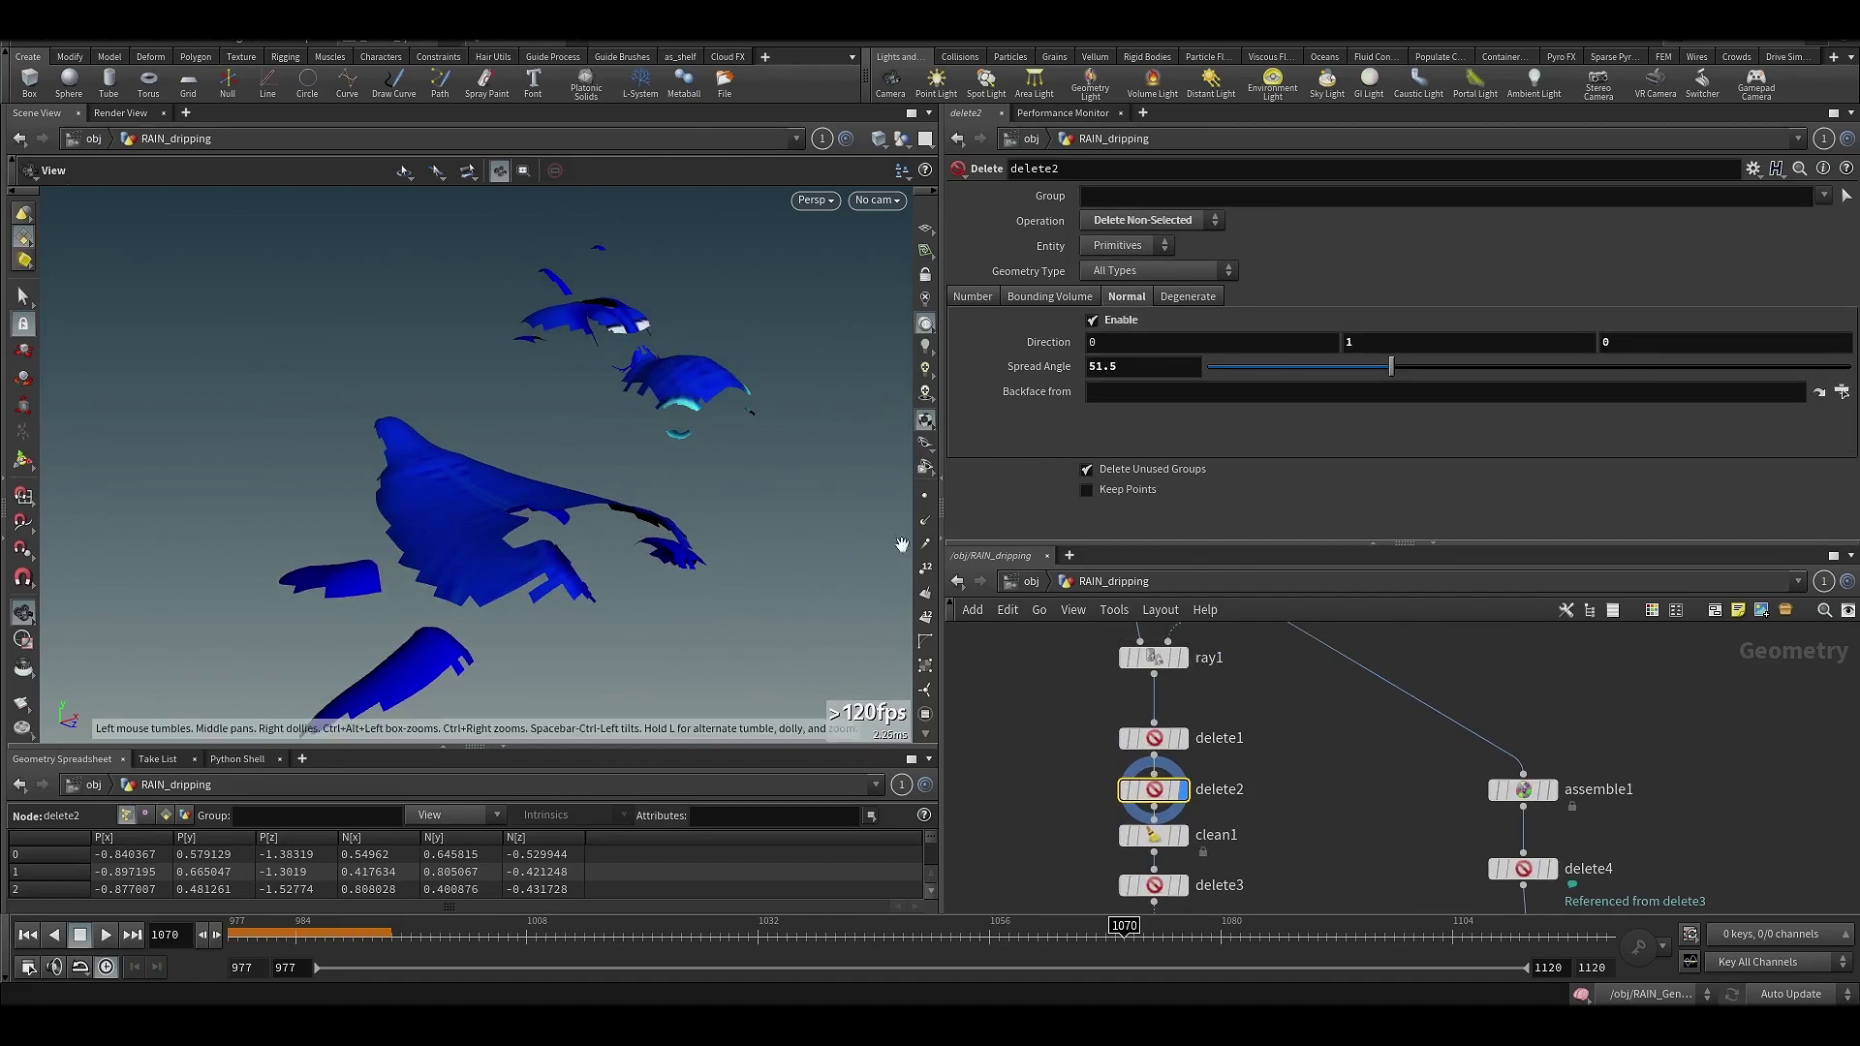
middle_drag(1291, 815, 1281, 739)
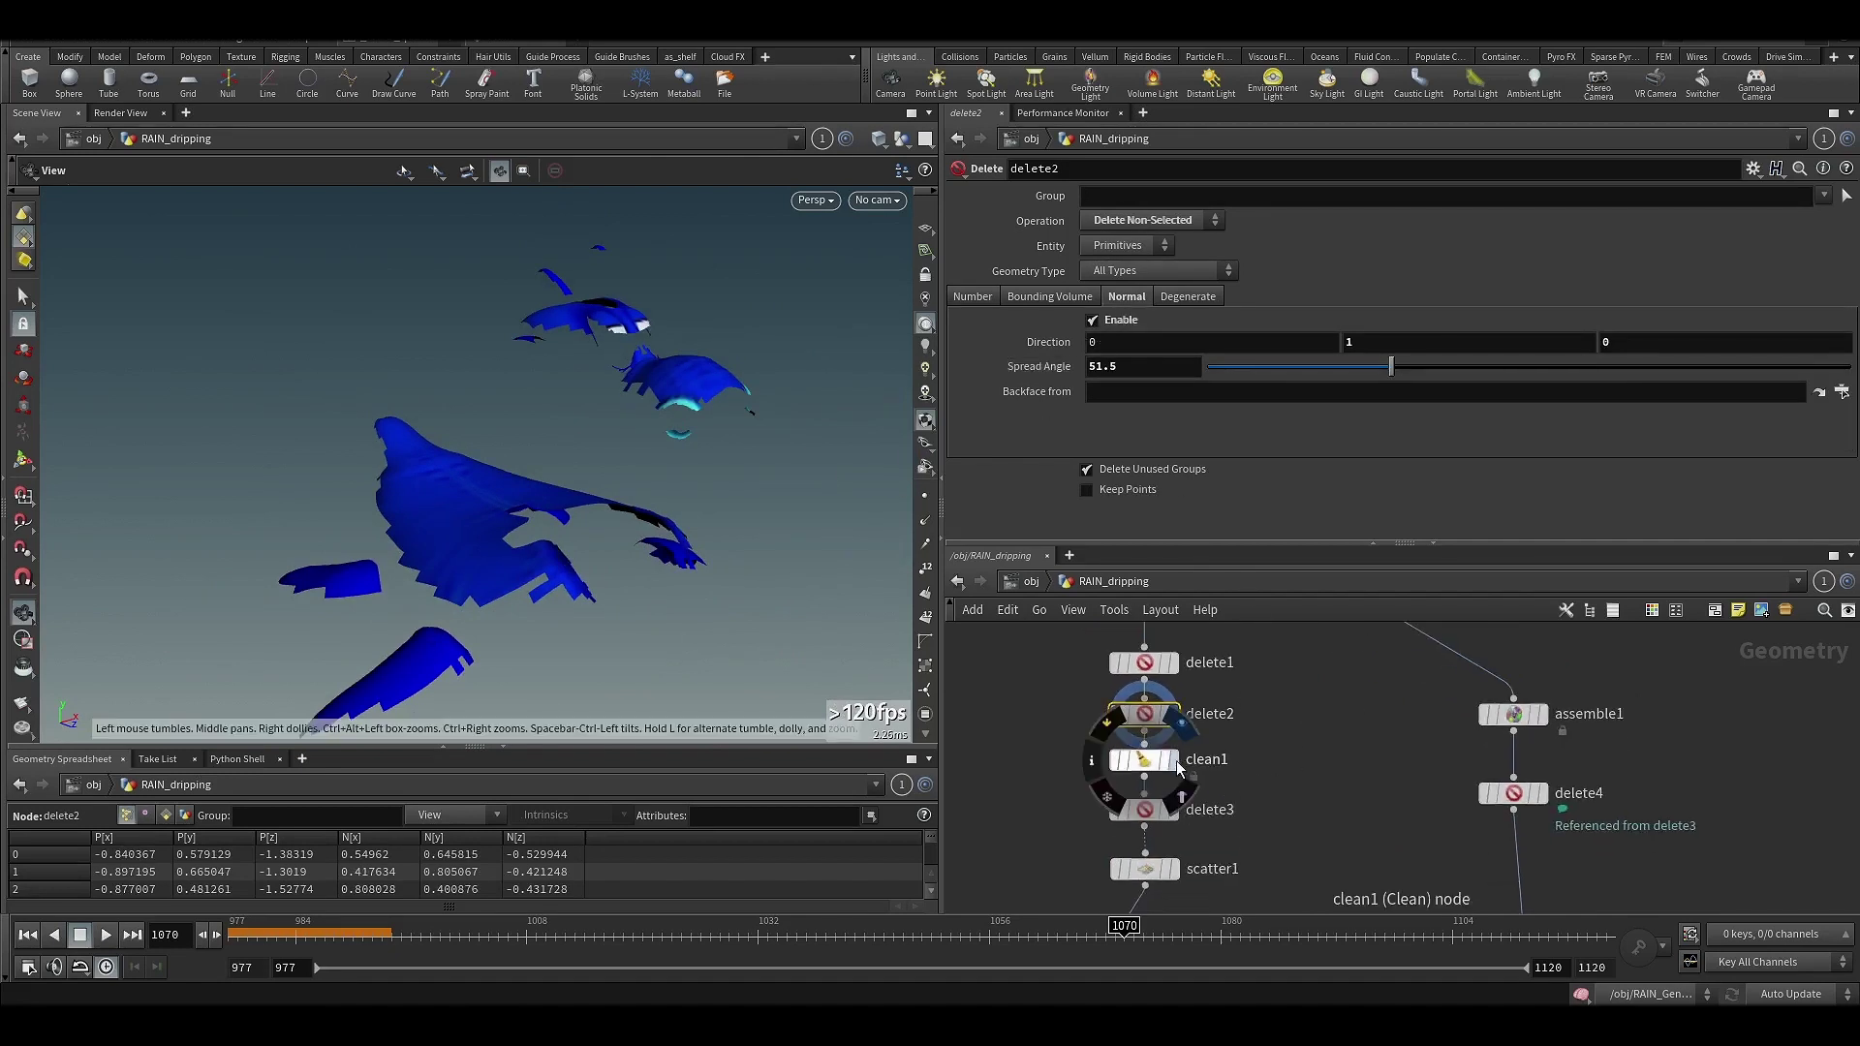
middle_drag(1180, 768, 1281, 736)
click(1162, 723)
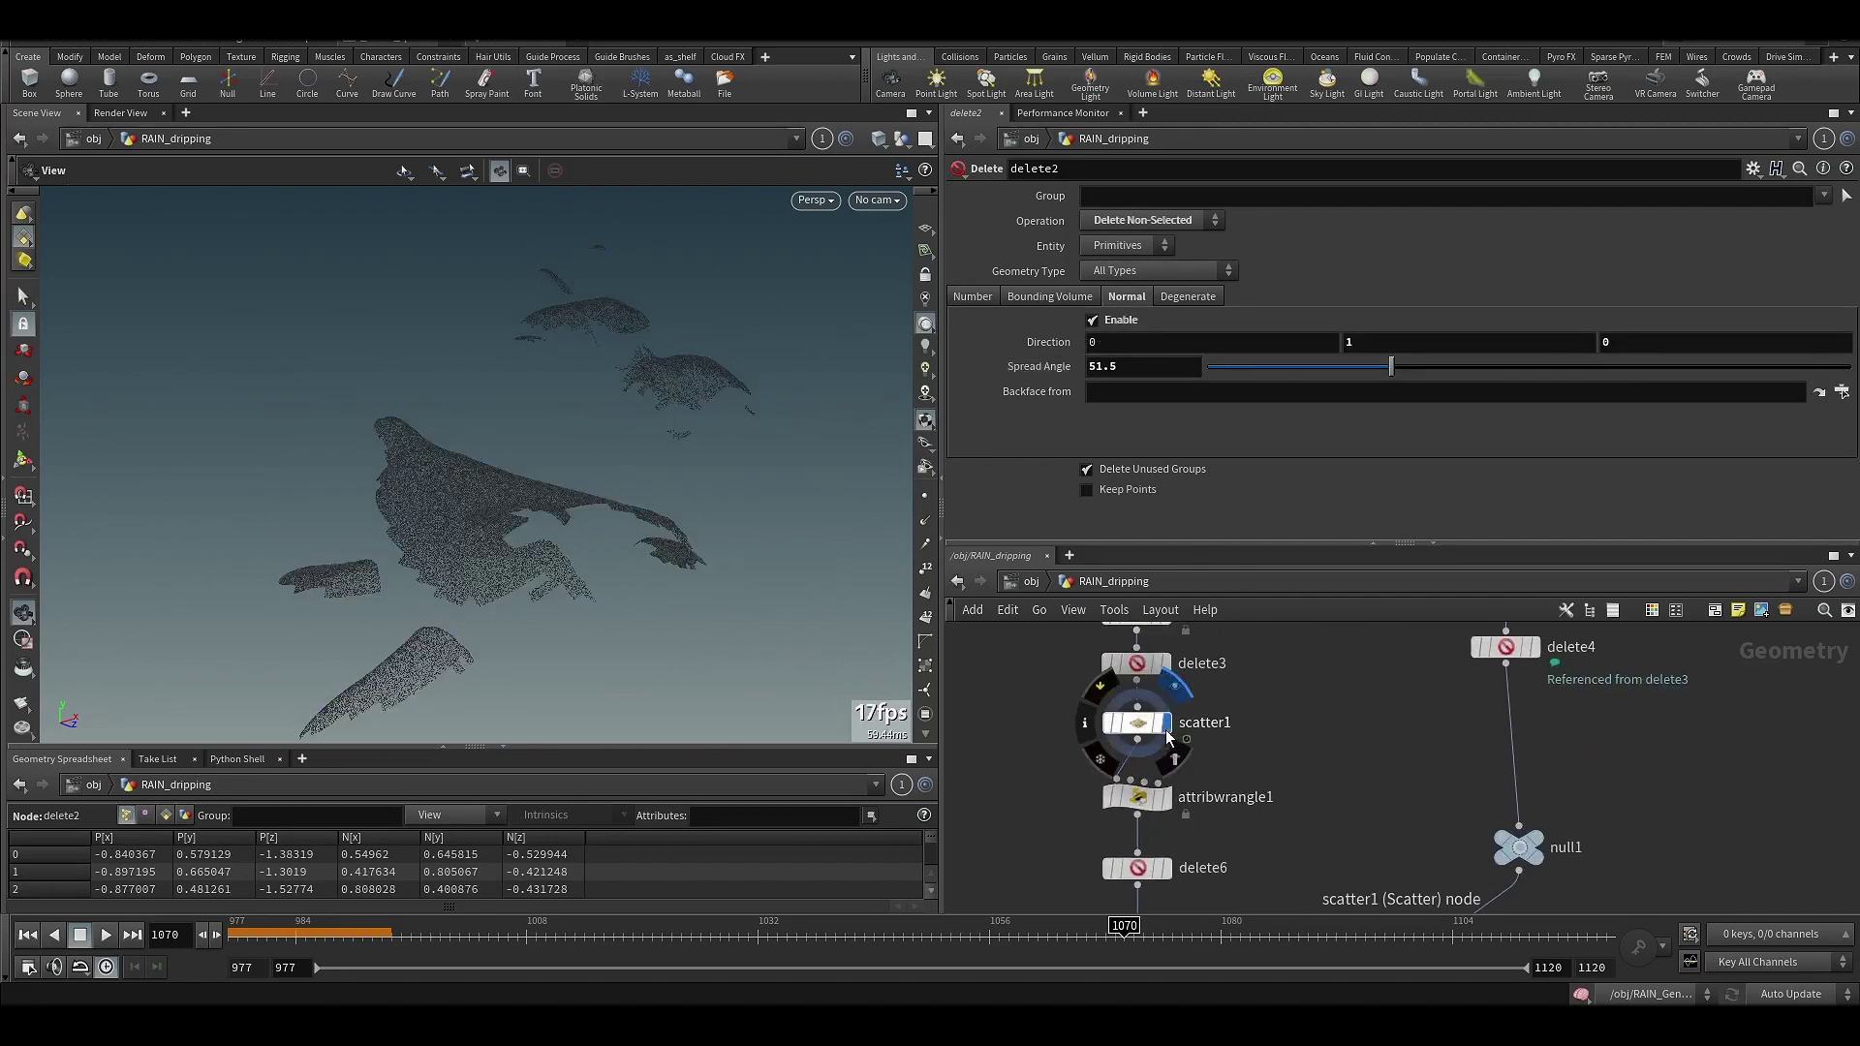
click(1131, 722)
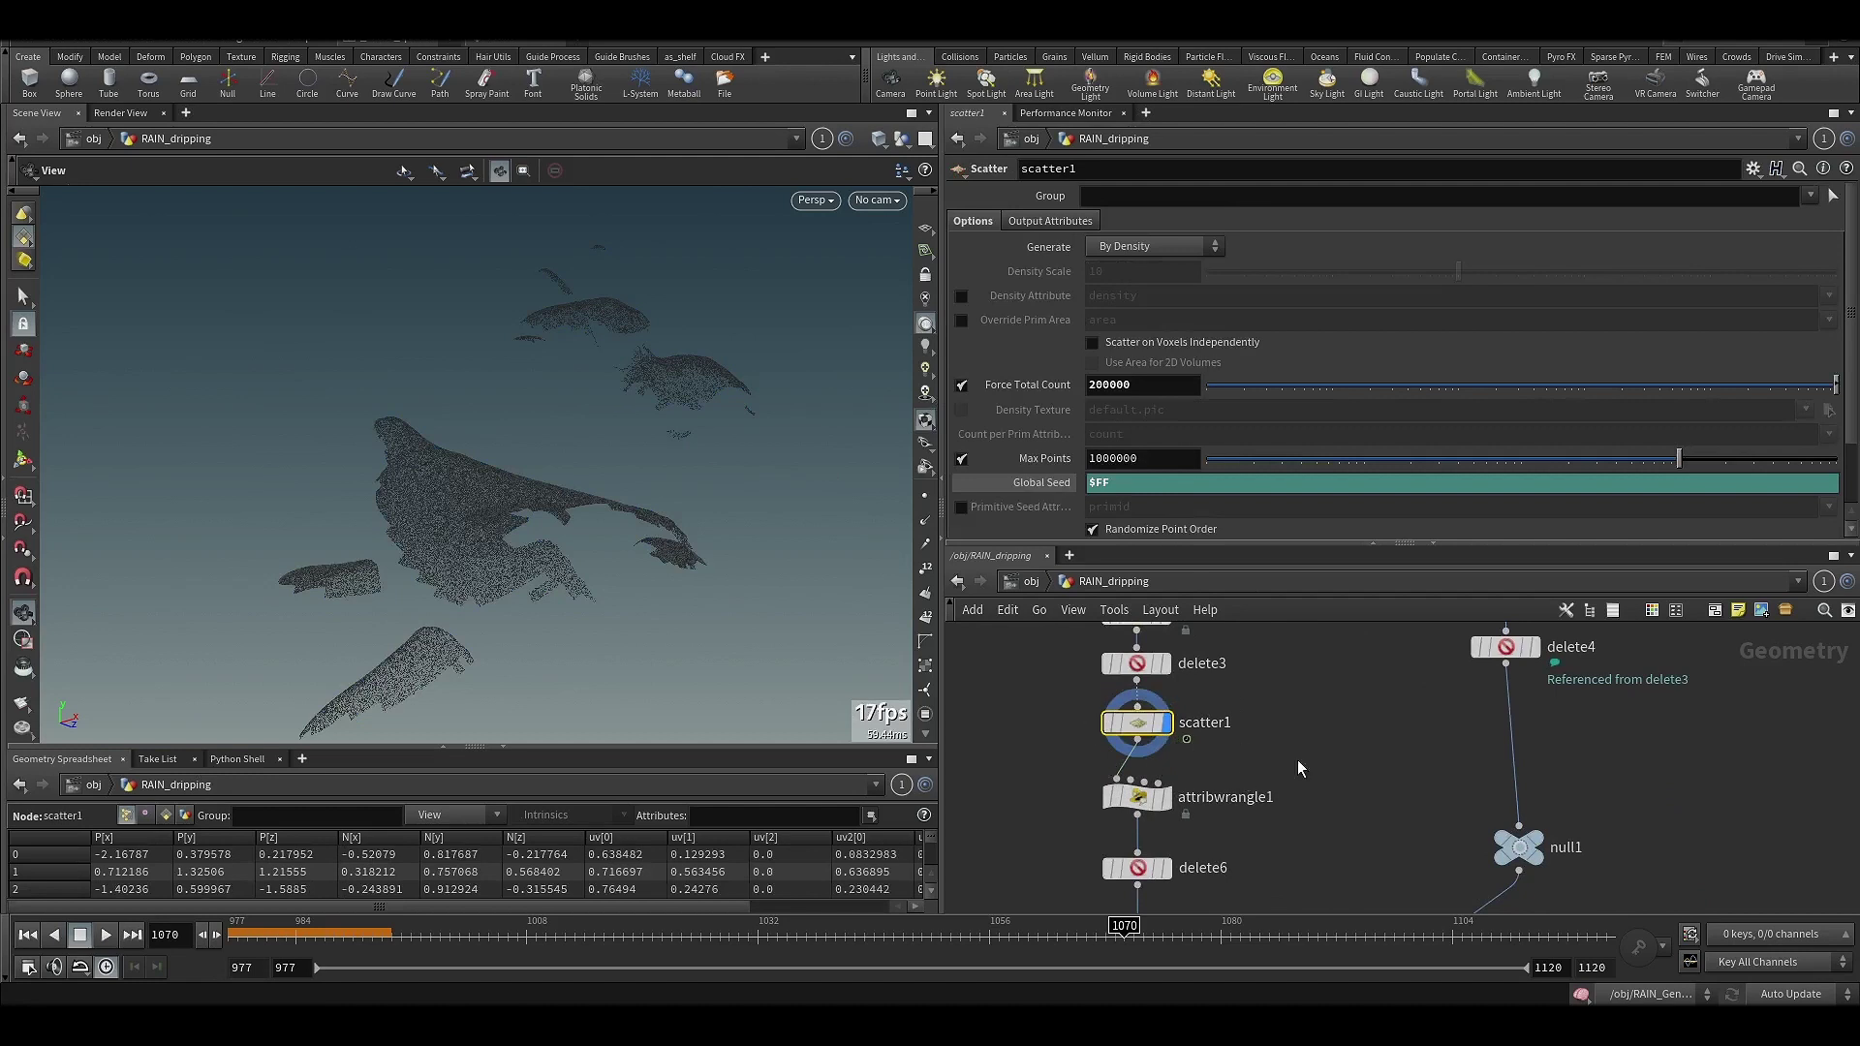
- Display the pointvop1 Attribute VOP node's points and show its parameters
scroll(1299, 765, down, 3)
middle_drag(1304, 806, 1270, 784)
scroll(1259, 787, up, 4)
click(1174, 774)
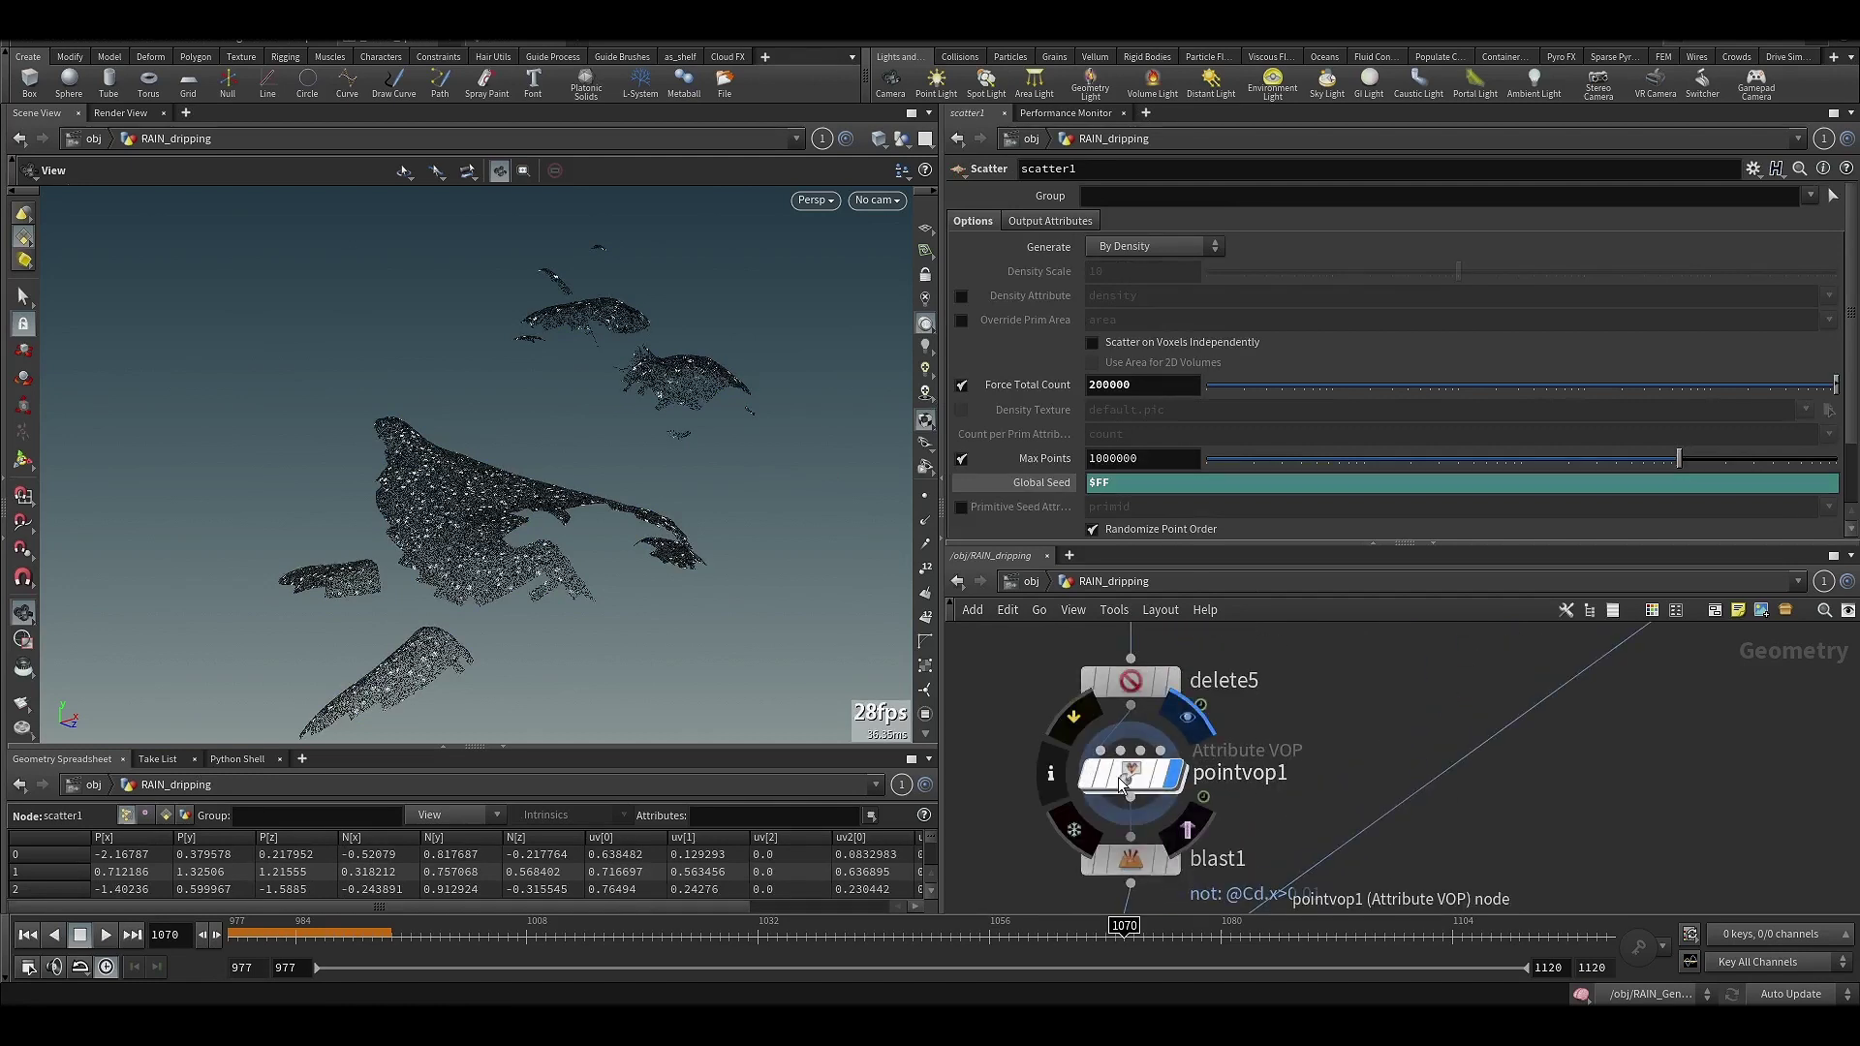
click(1124, 775)
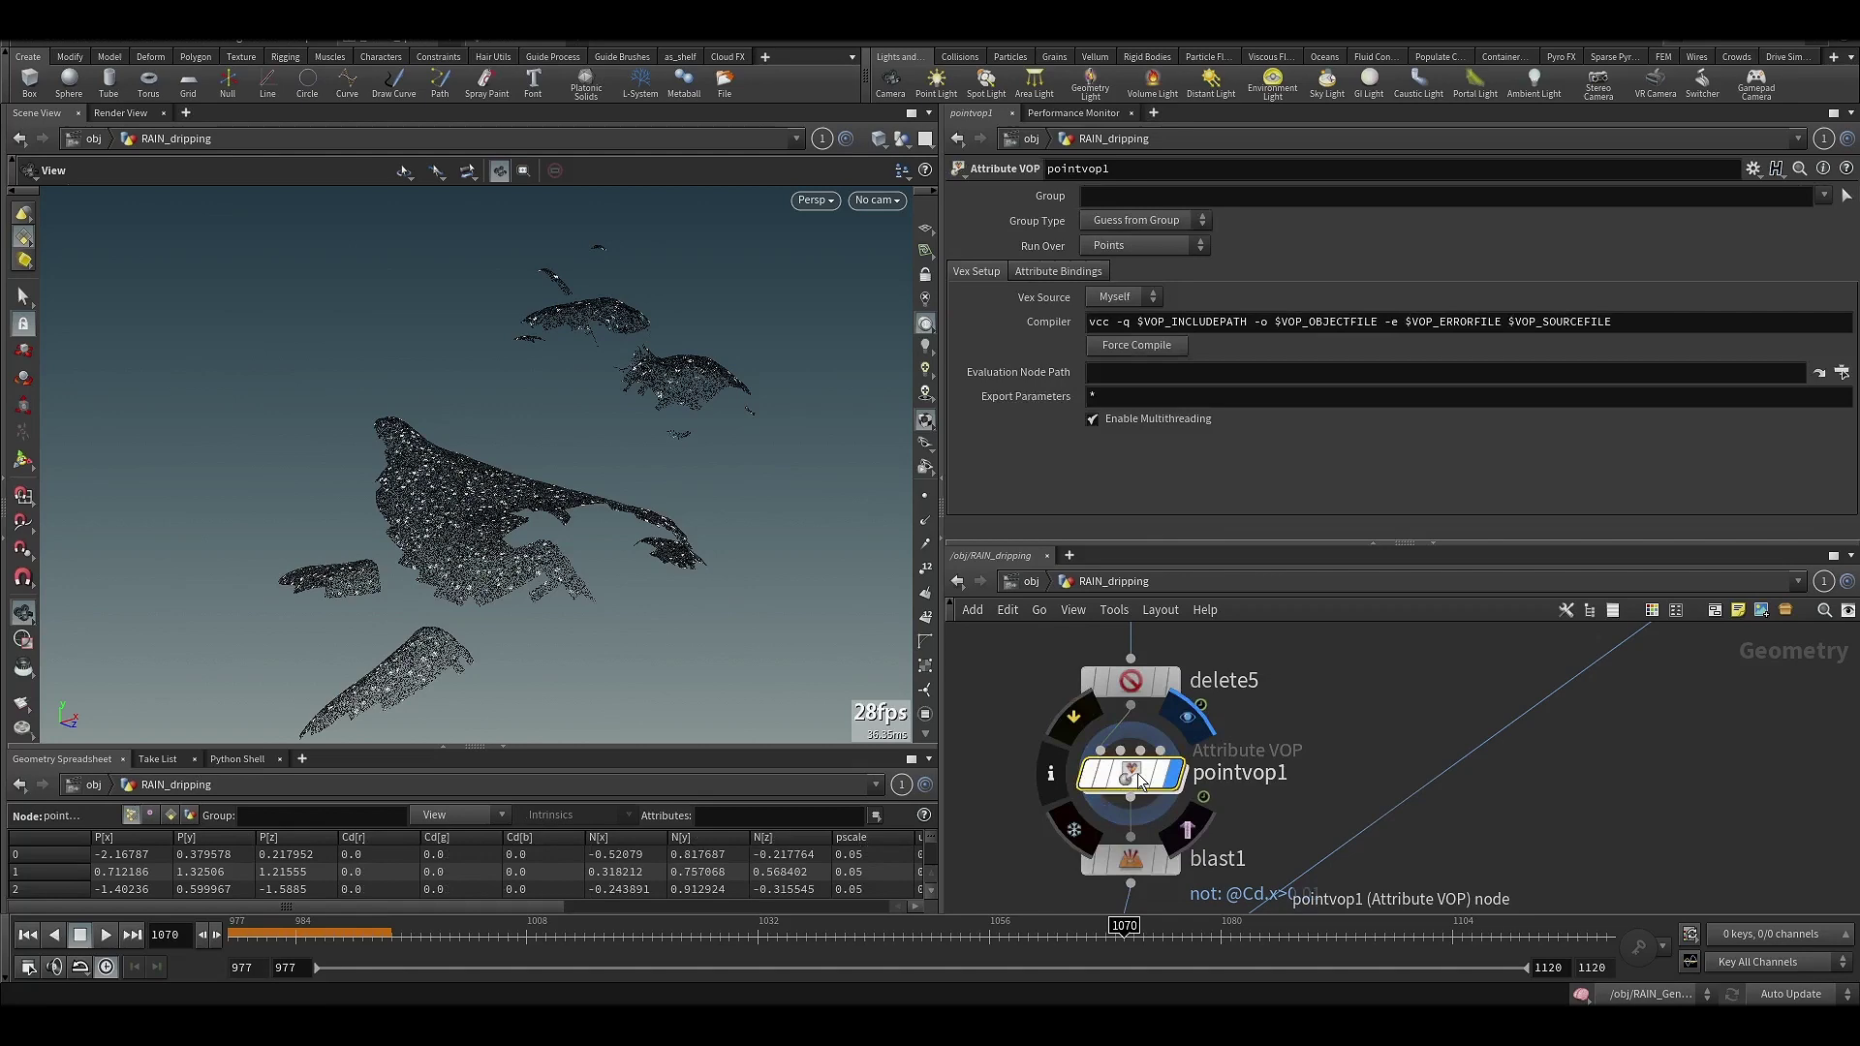
- Scrub through the timeline to examine how the pointvop1 points change up close, and return to frame 977
drag(254, 930, 310, 927)
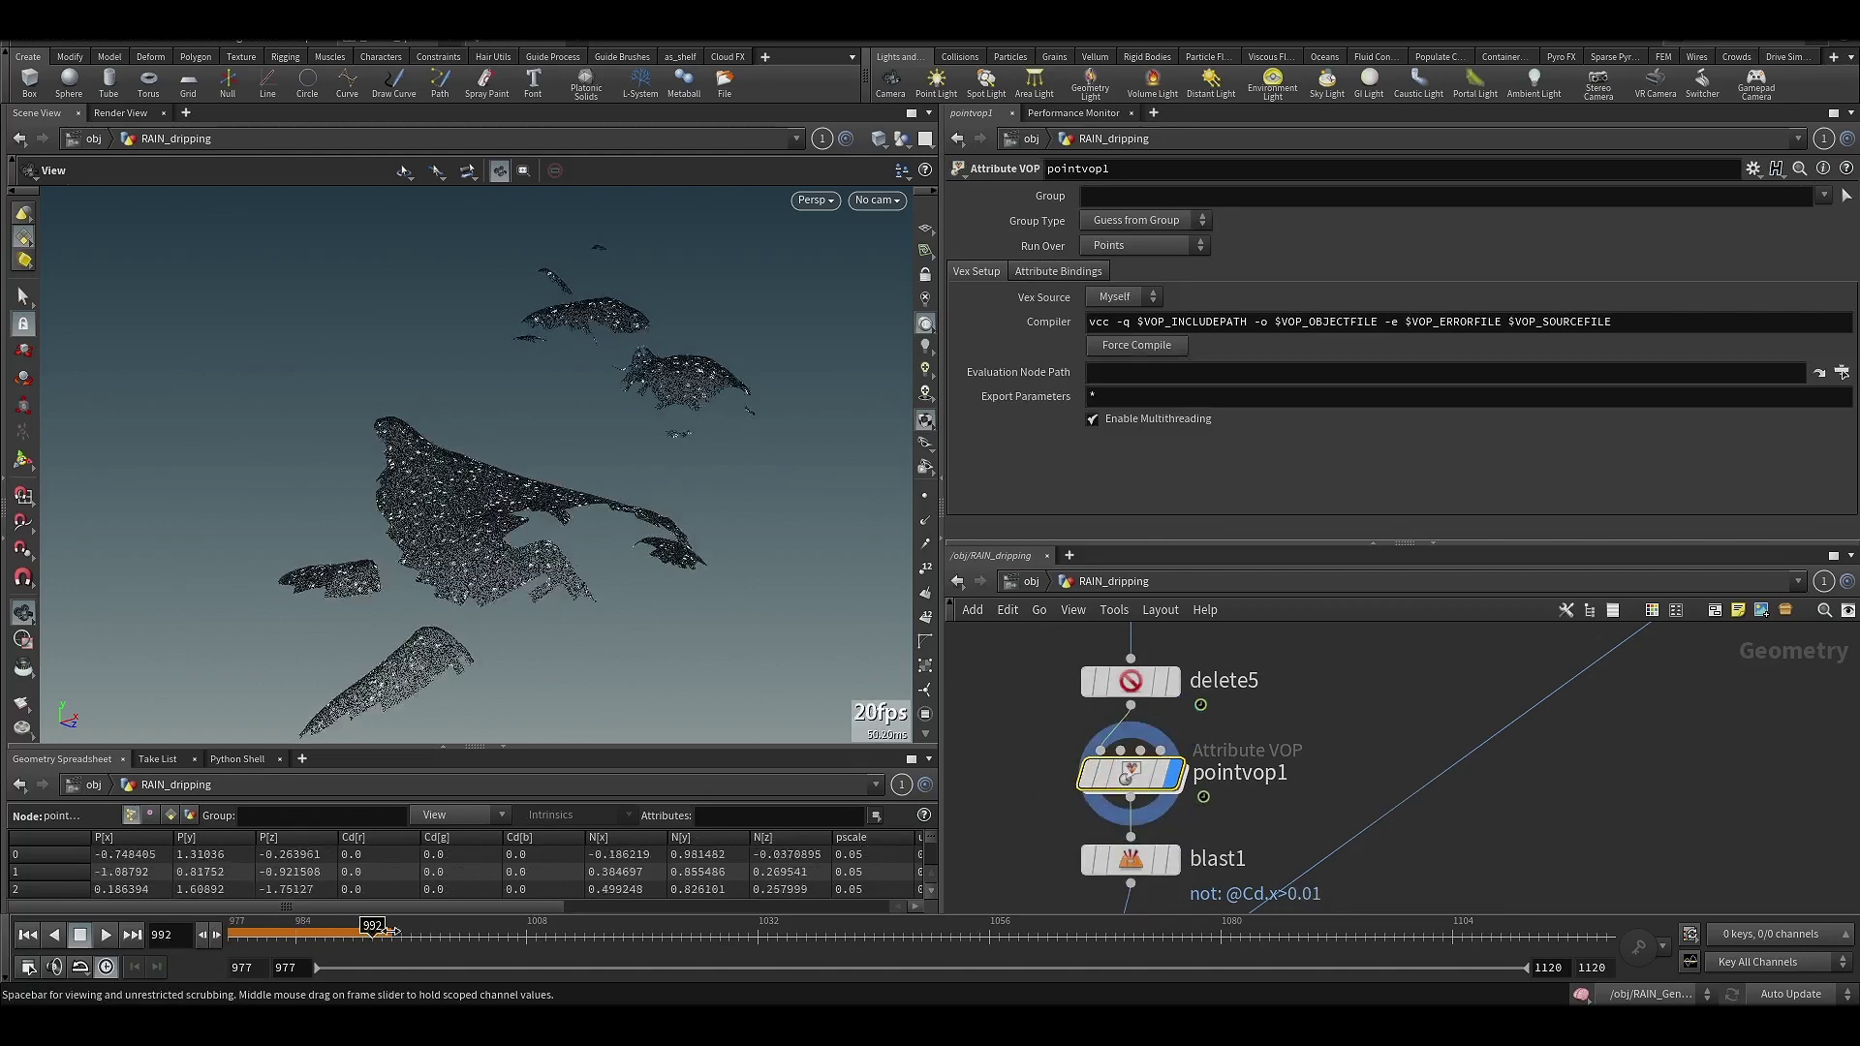
right_drag(440, 649, 519, 602)
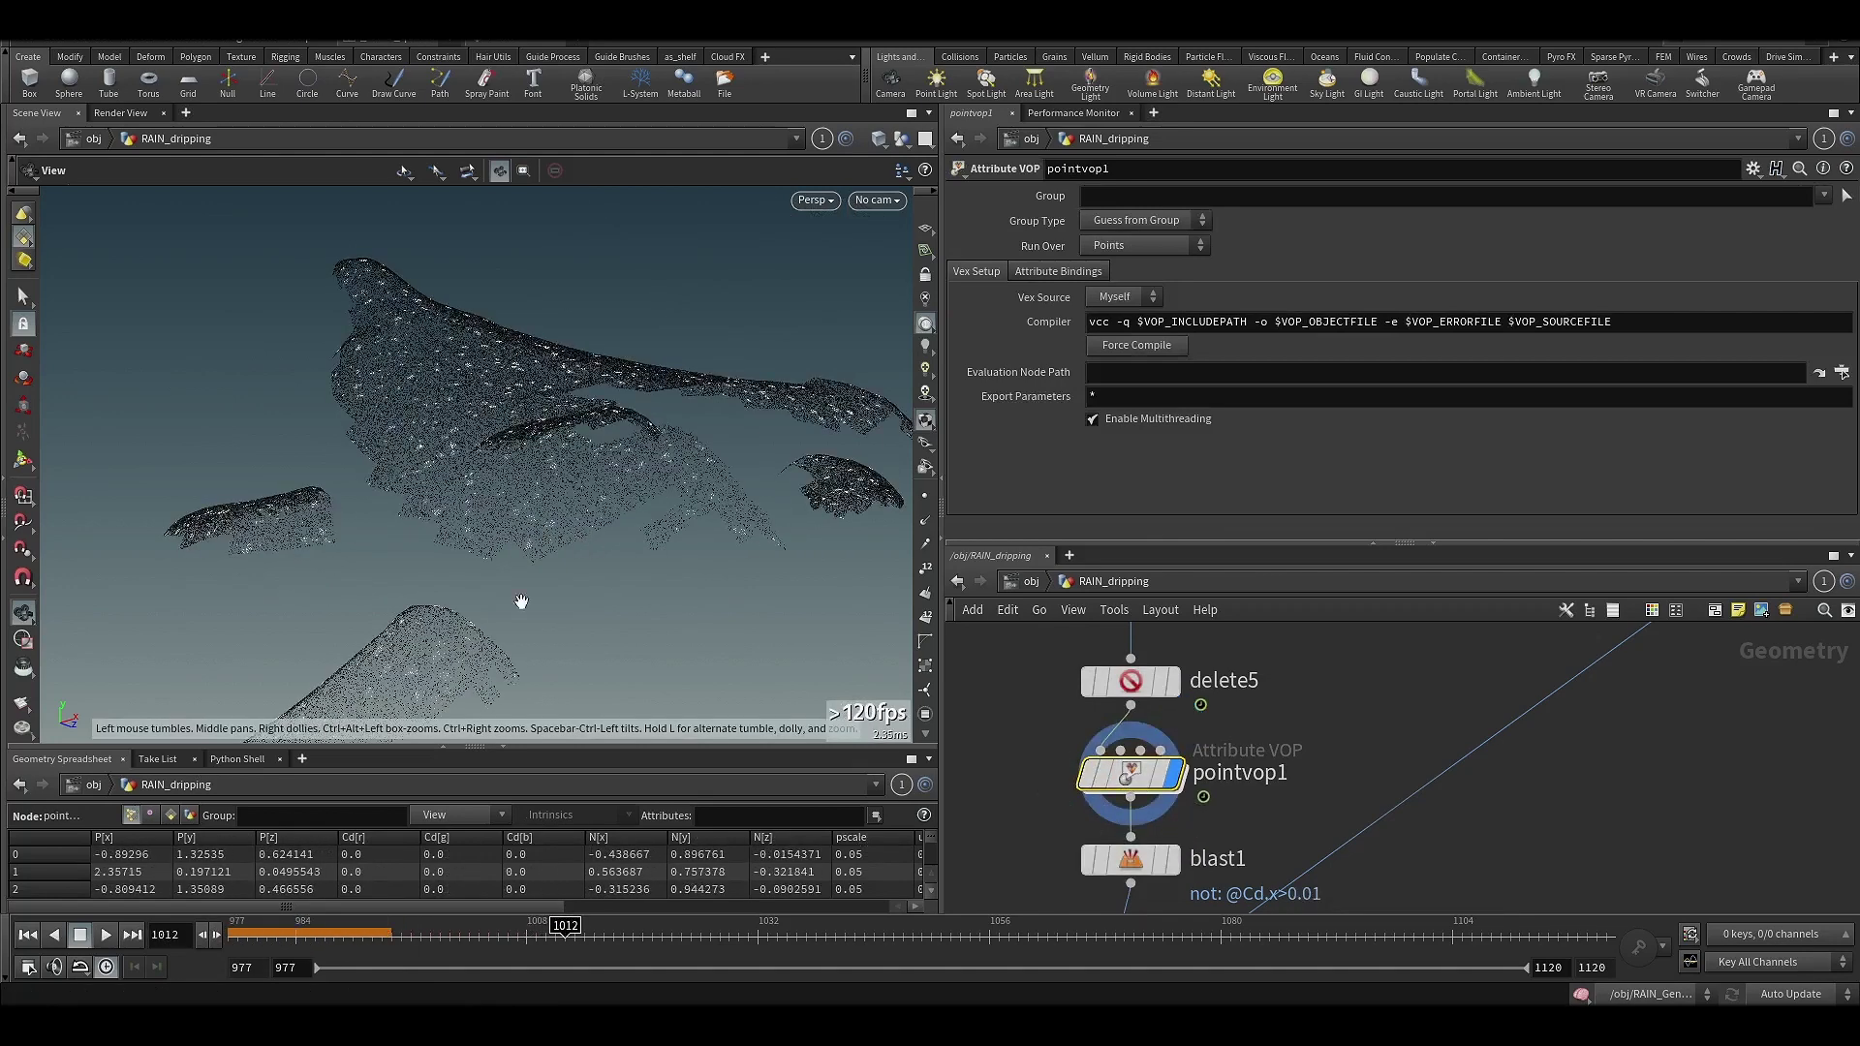
middle_drag(519, 601, 523, 568)
right_drag(523, 568, 598, 527)
middle_drag(598, 527, 606, 548)
drag(605, 549, 669, 539)
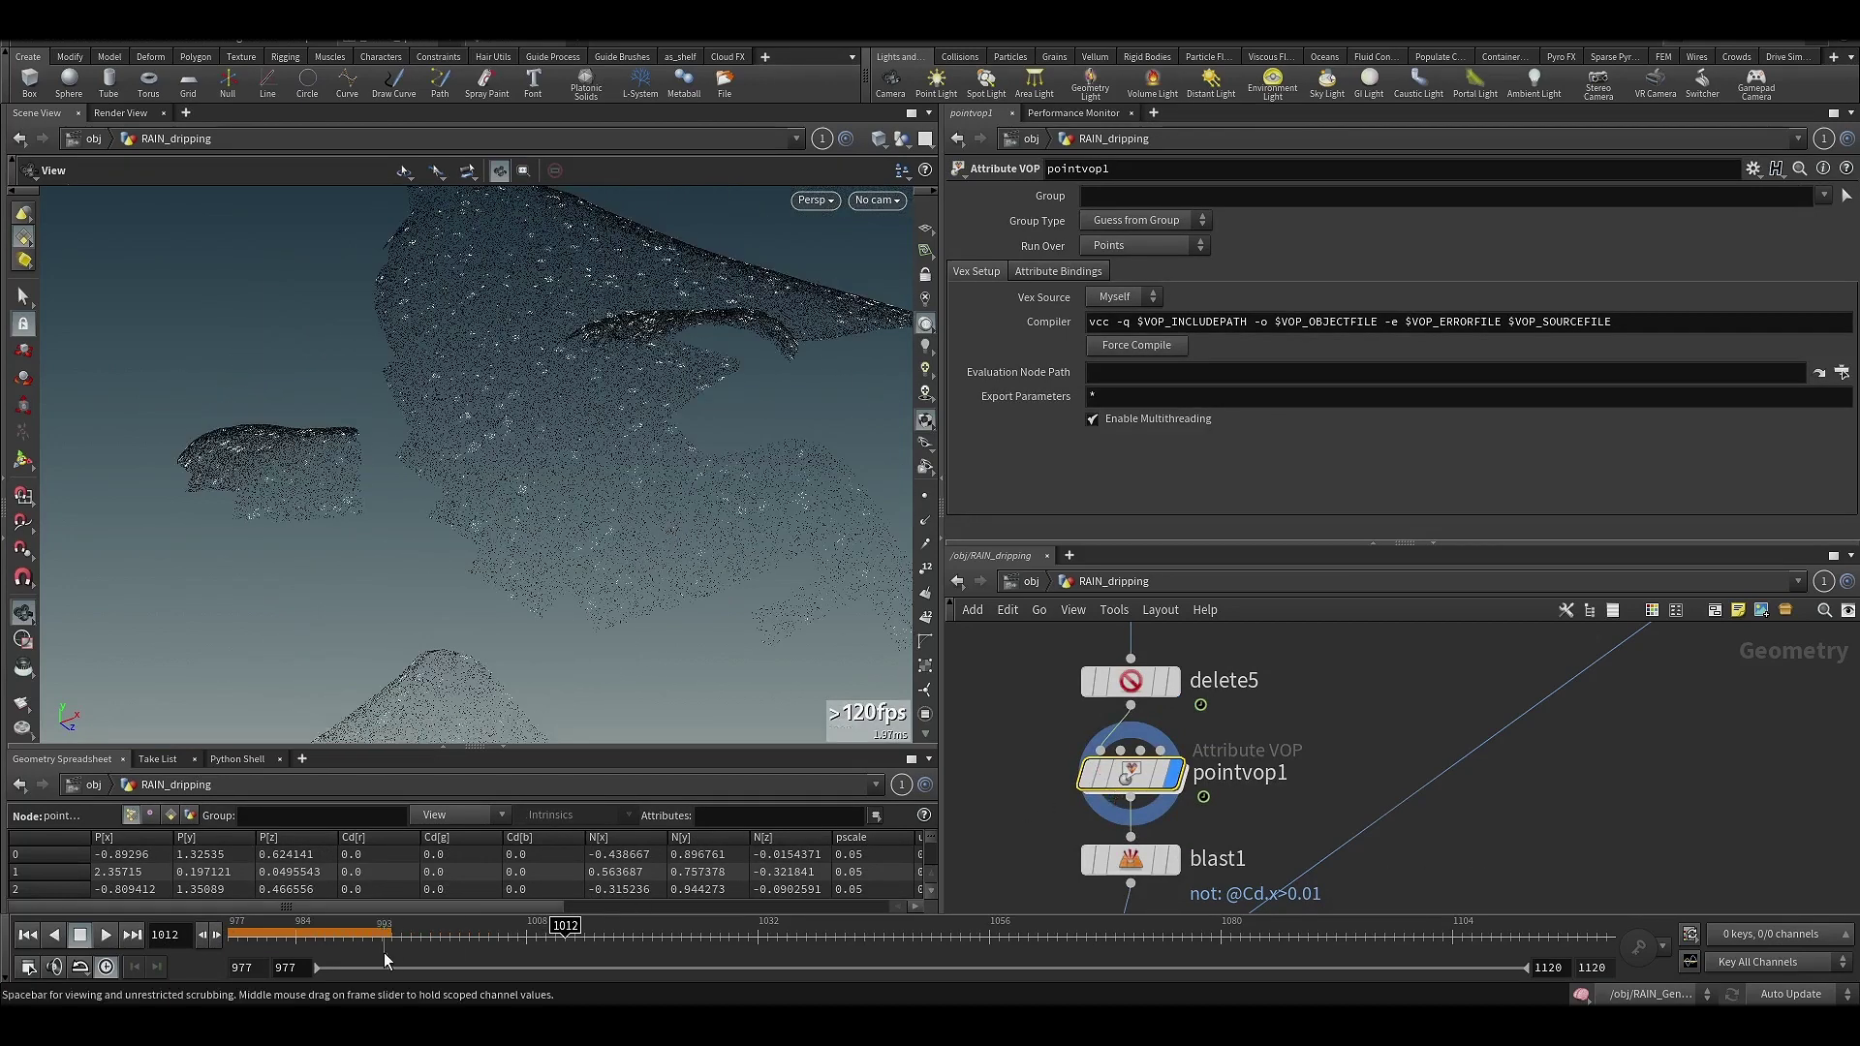
drag(343, 934, 1130, 831)
click(27, 934)
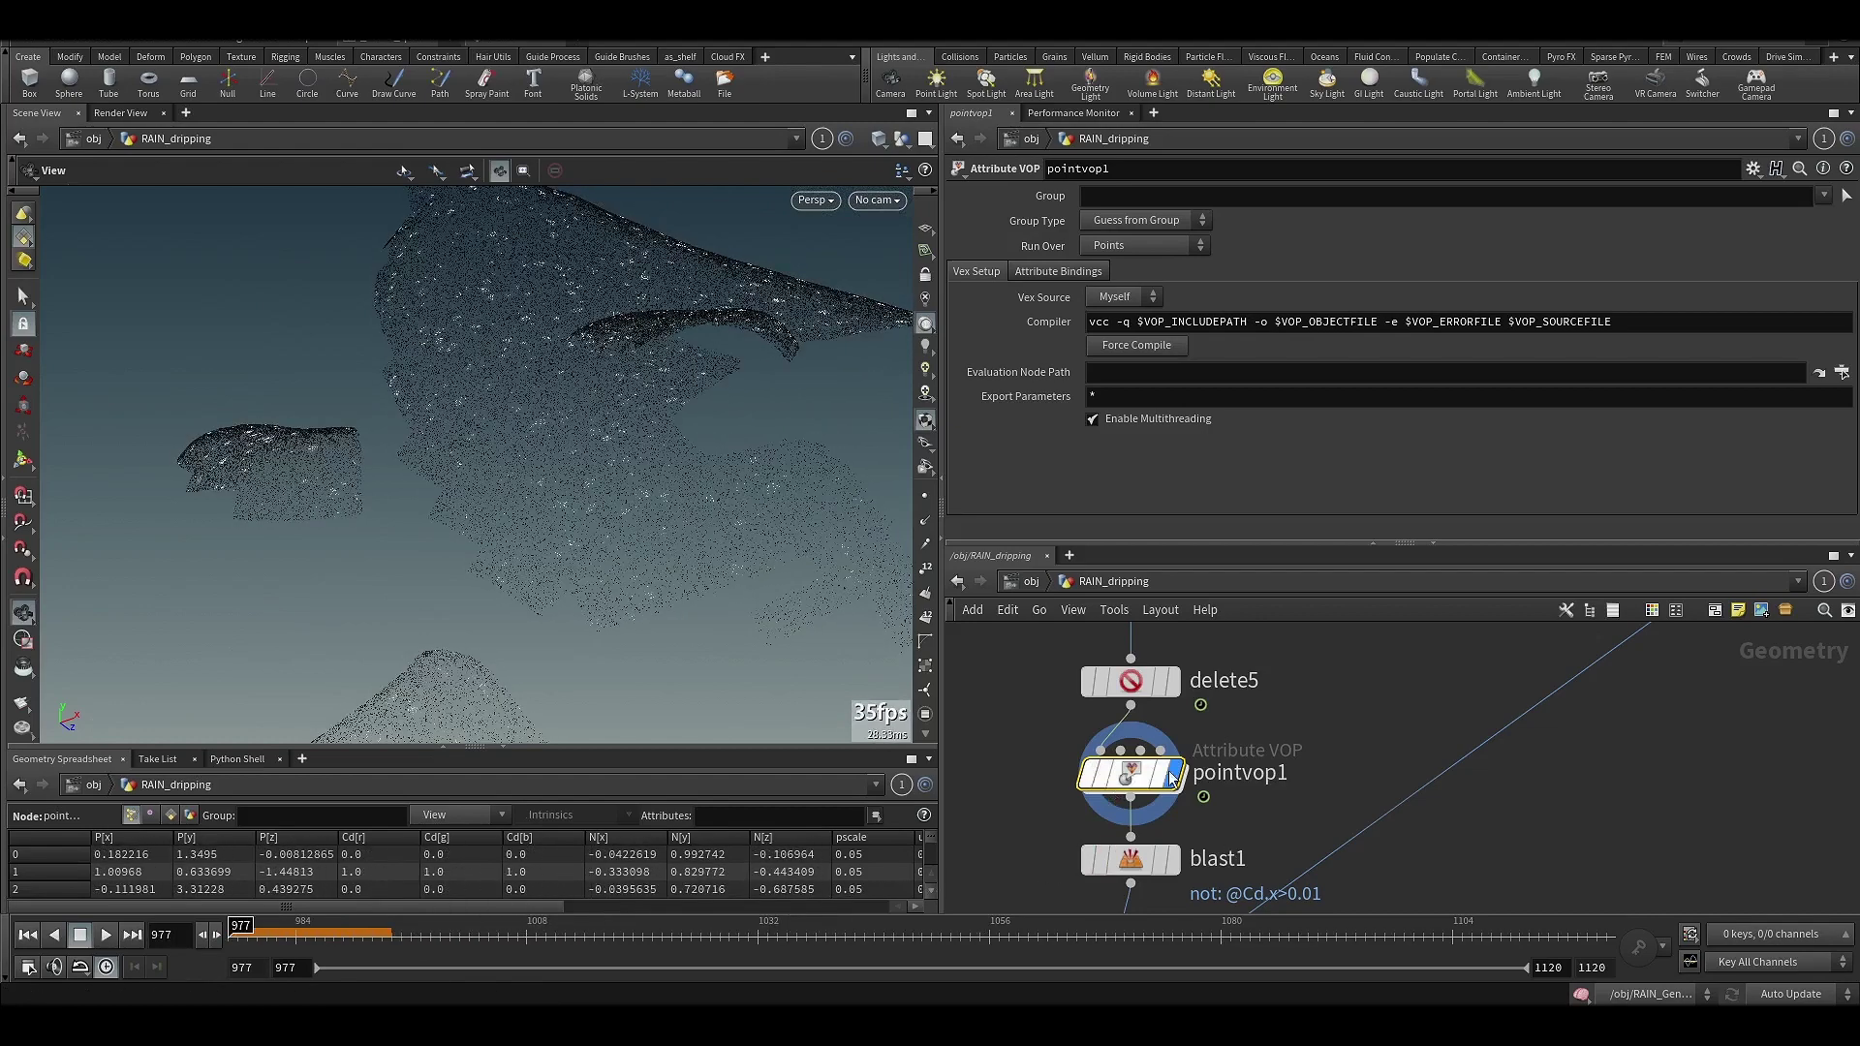
- Display the popnet simulation with its DOP Network parameters, and compare it with the blast1 source points
scroll(1222, 659, down, 5)
scroll(1237, 731, up, 5)
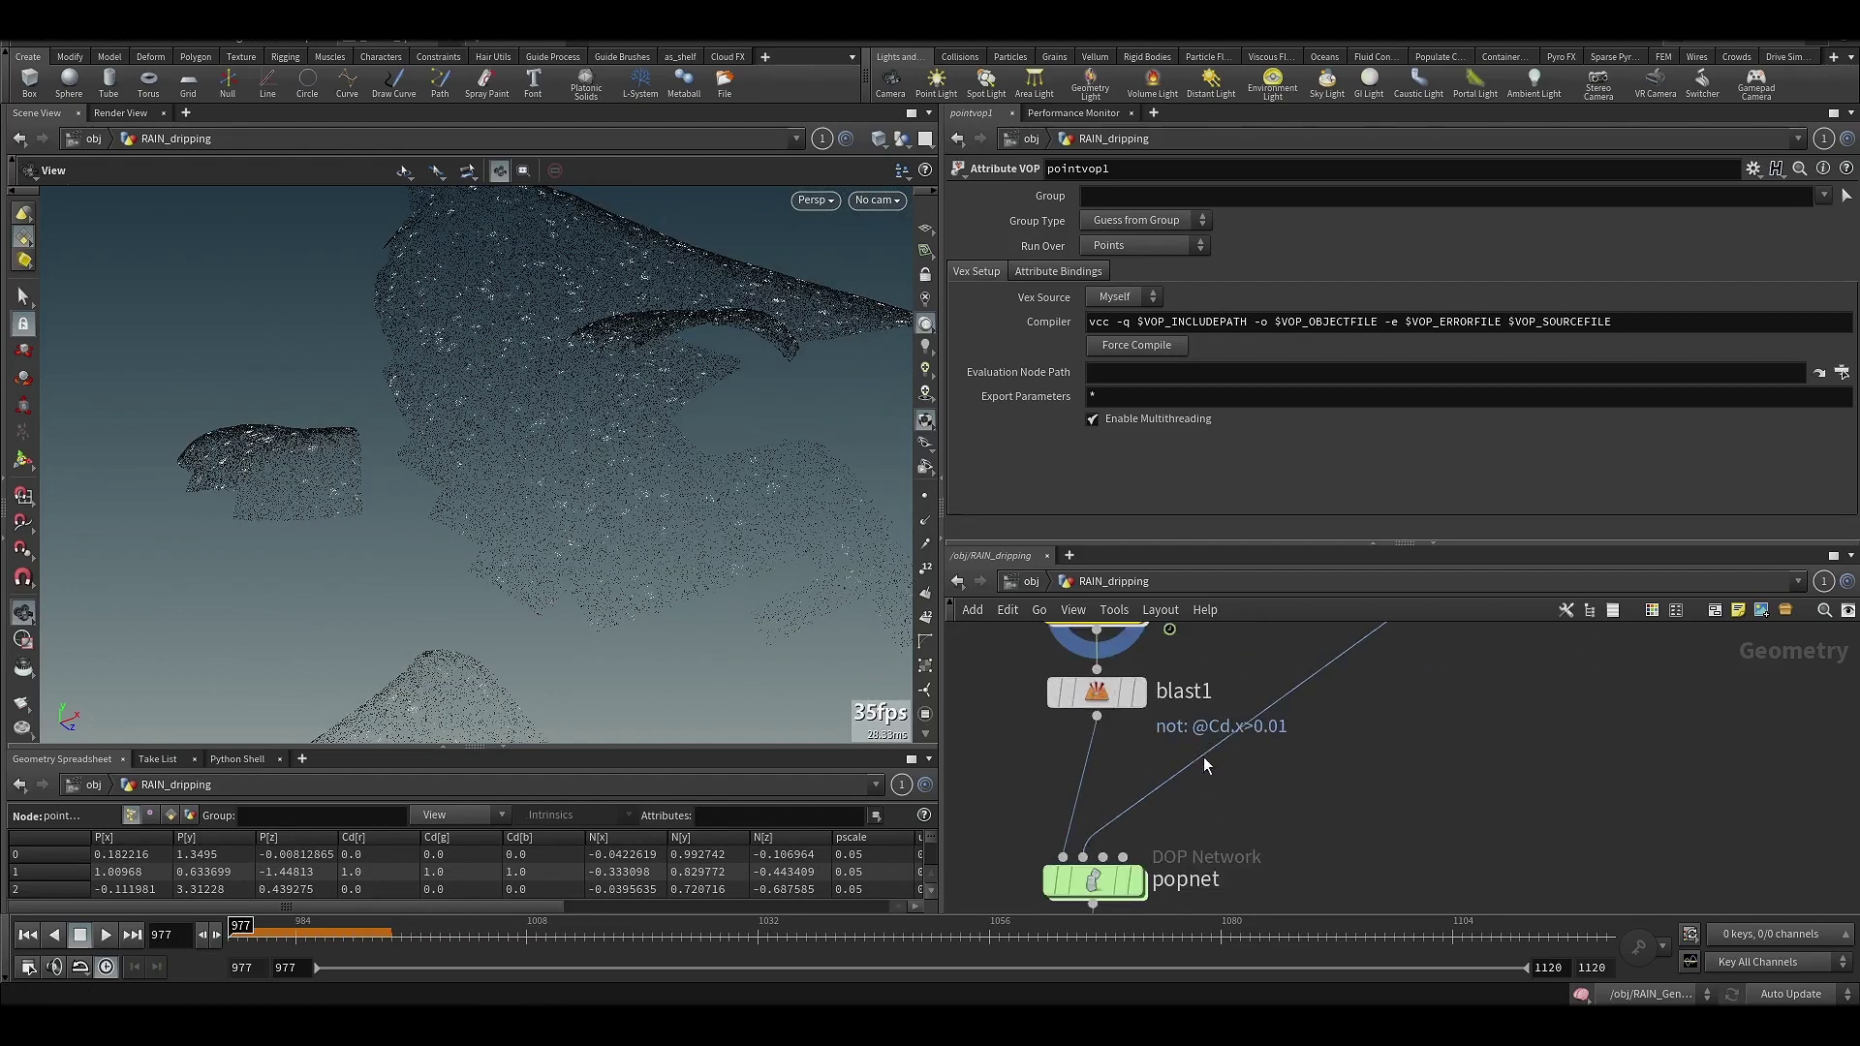
click(1137, 883)
click(1097, 880)
drag(639, 542, 726, 476)
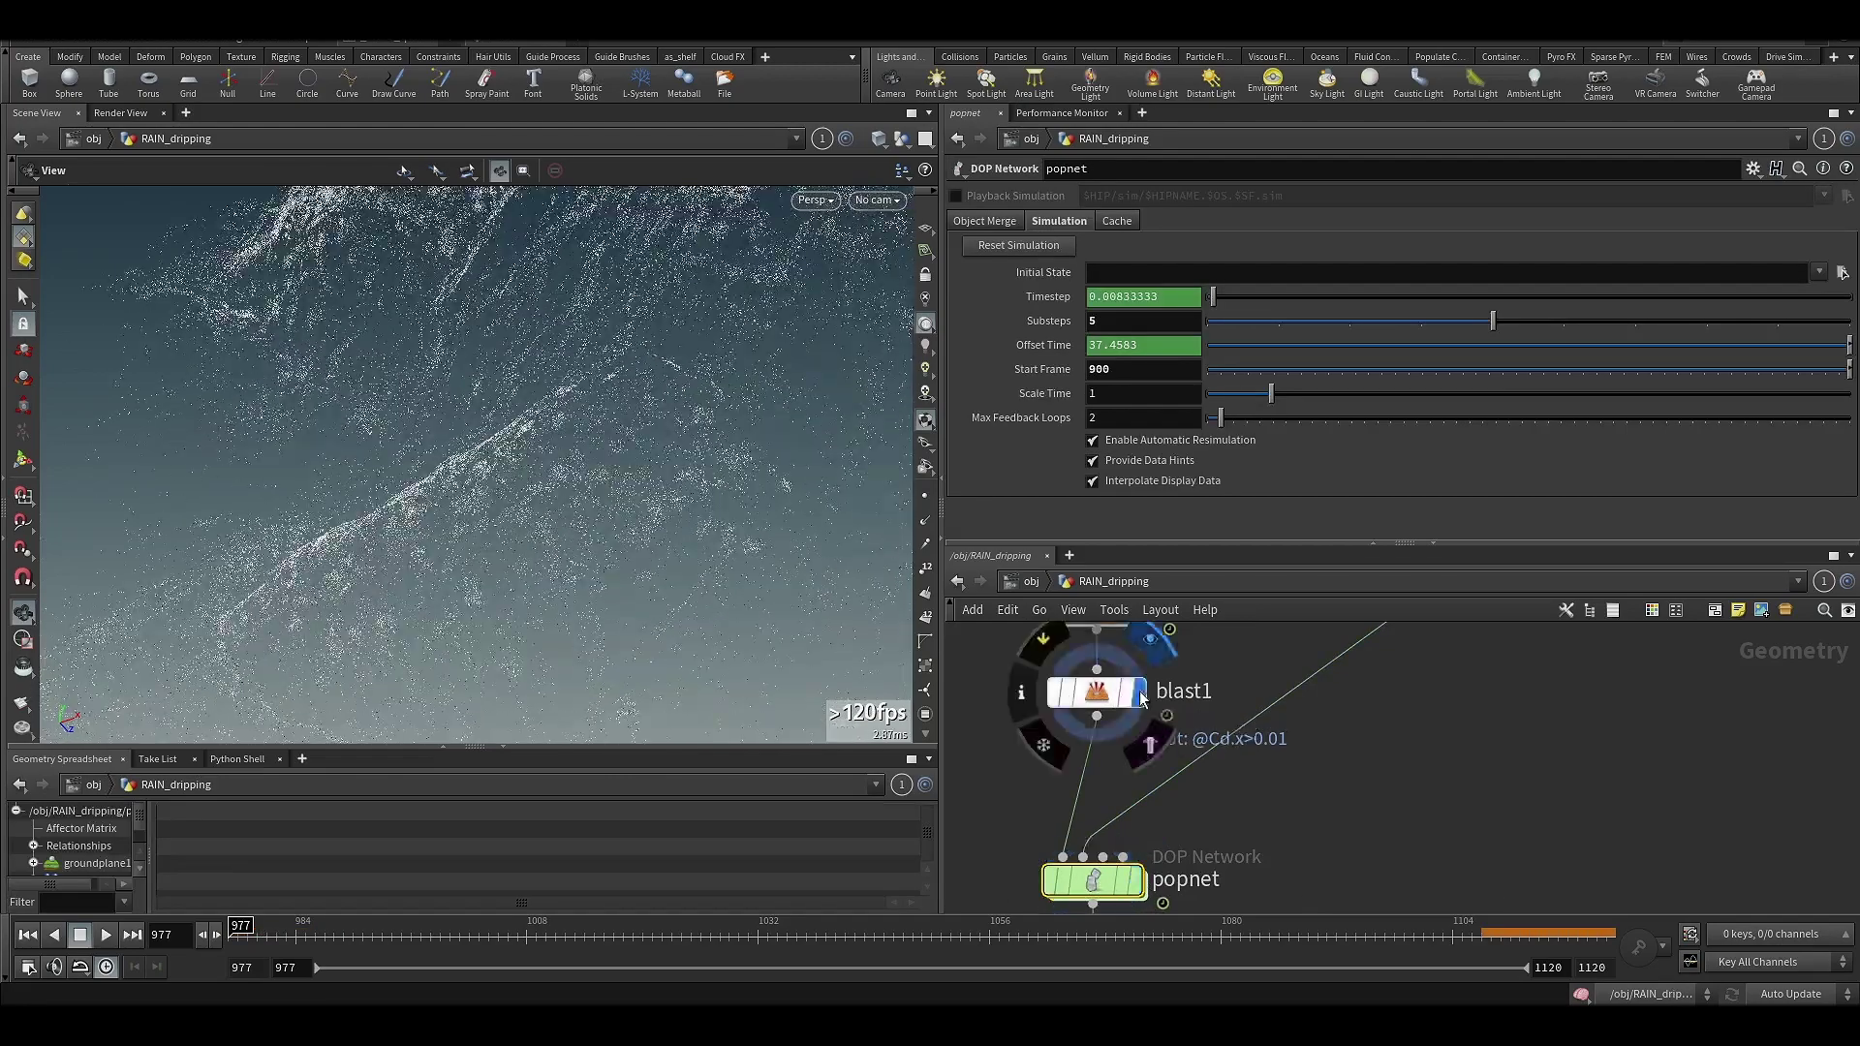
click(1139, 692)
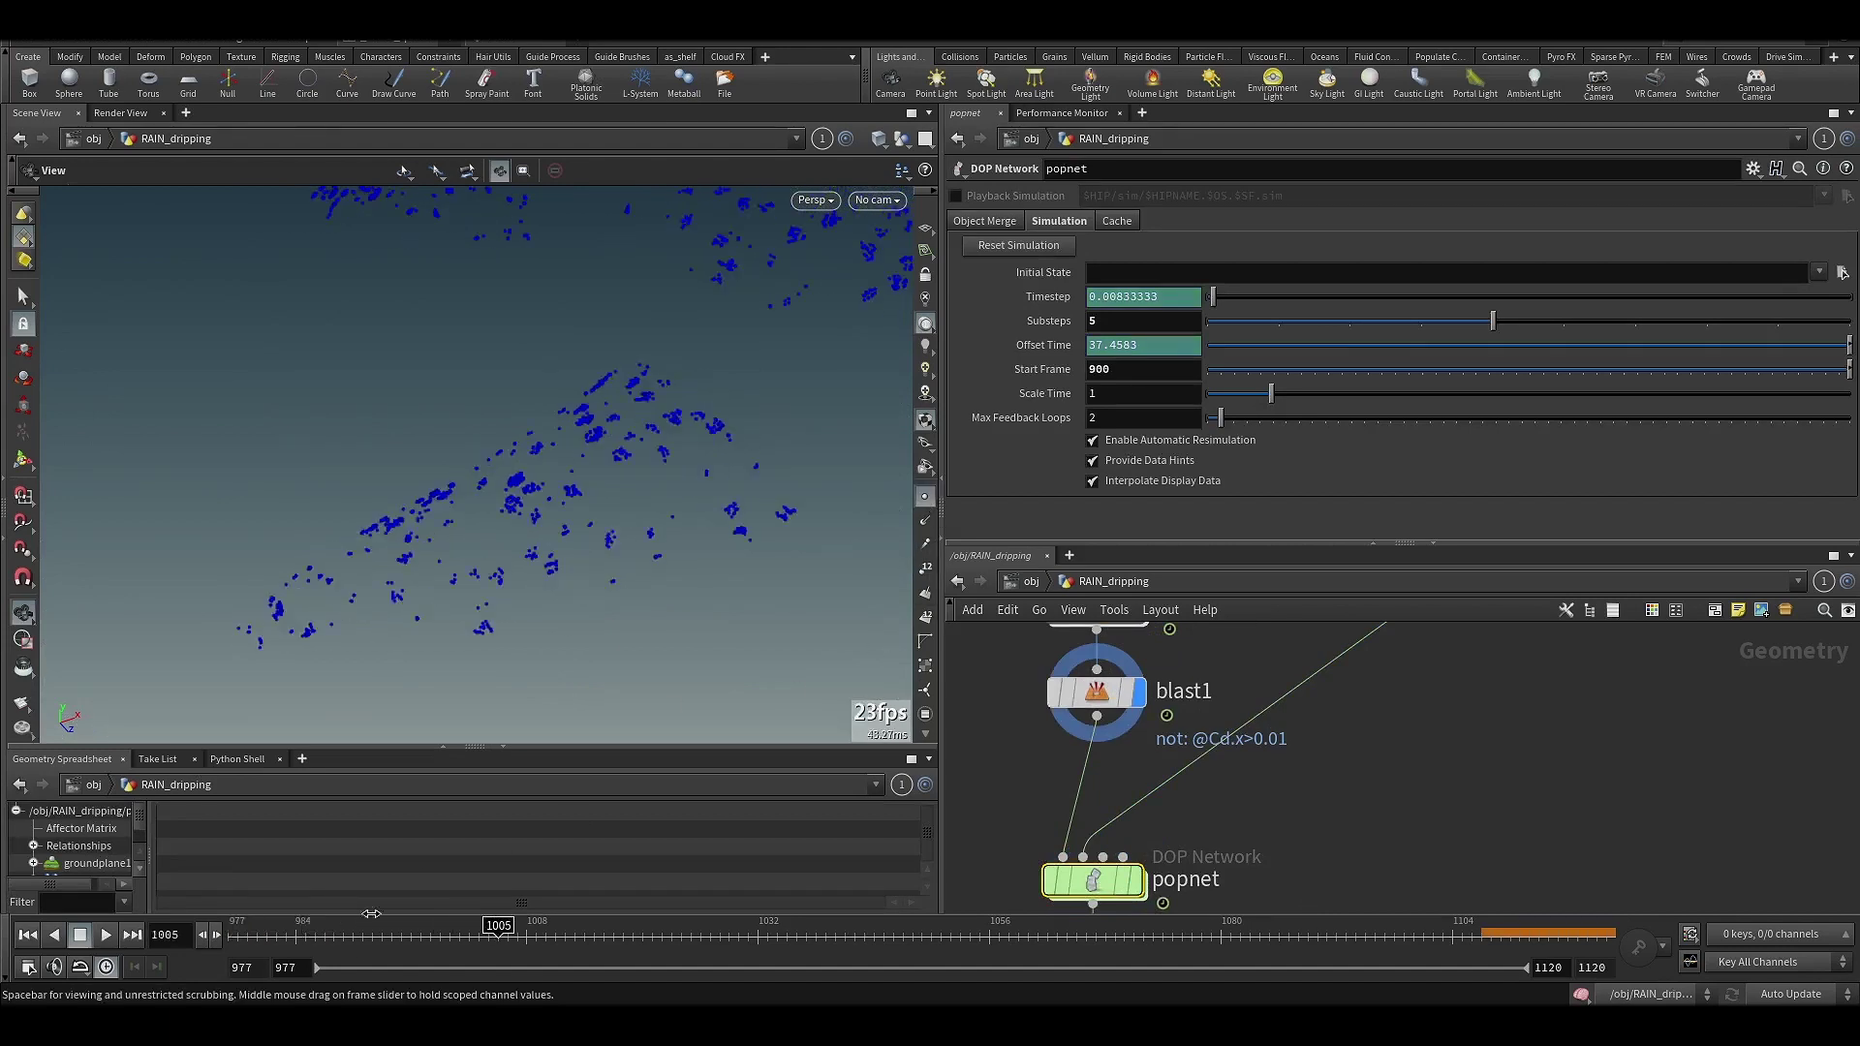
- Display the popnet node and enter its dynamics network to view the particles on the collision model
scroll(1208, 708, down, 5)
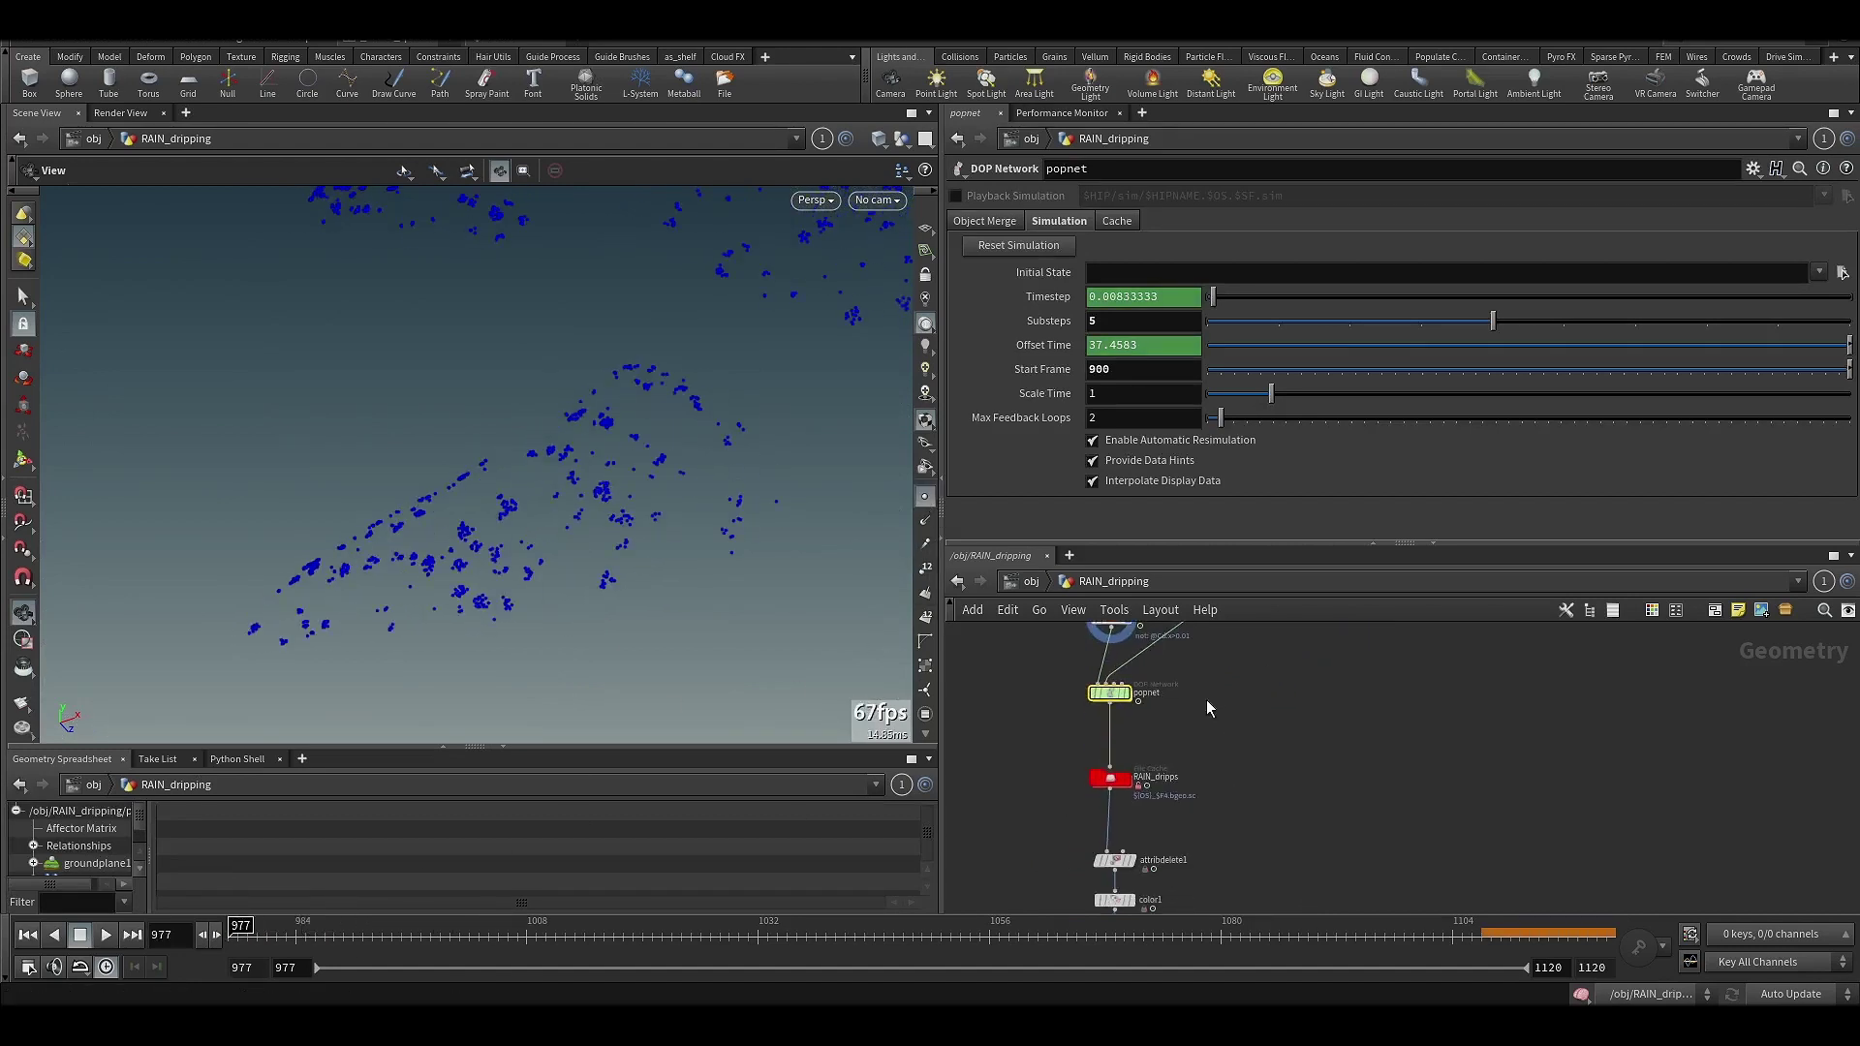
click(1127, 692)
key(i)
drag(718, 604, 688, 541)
right_drag(689, 542, 681, 547)
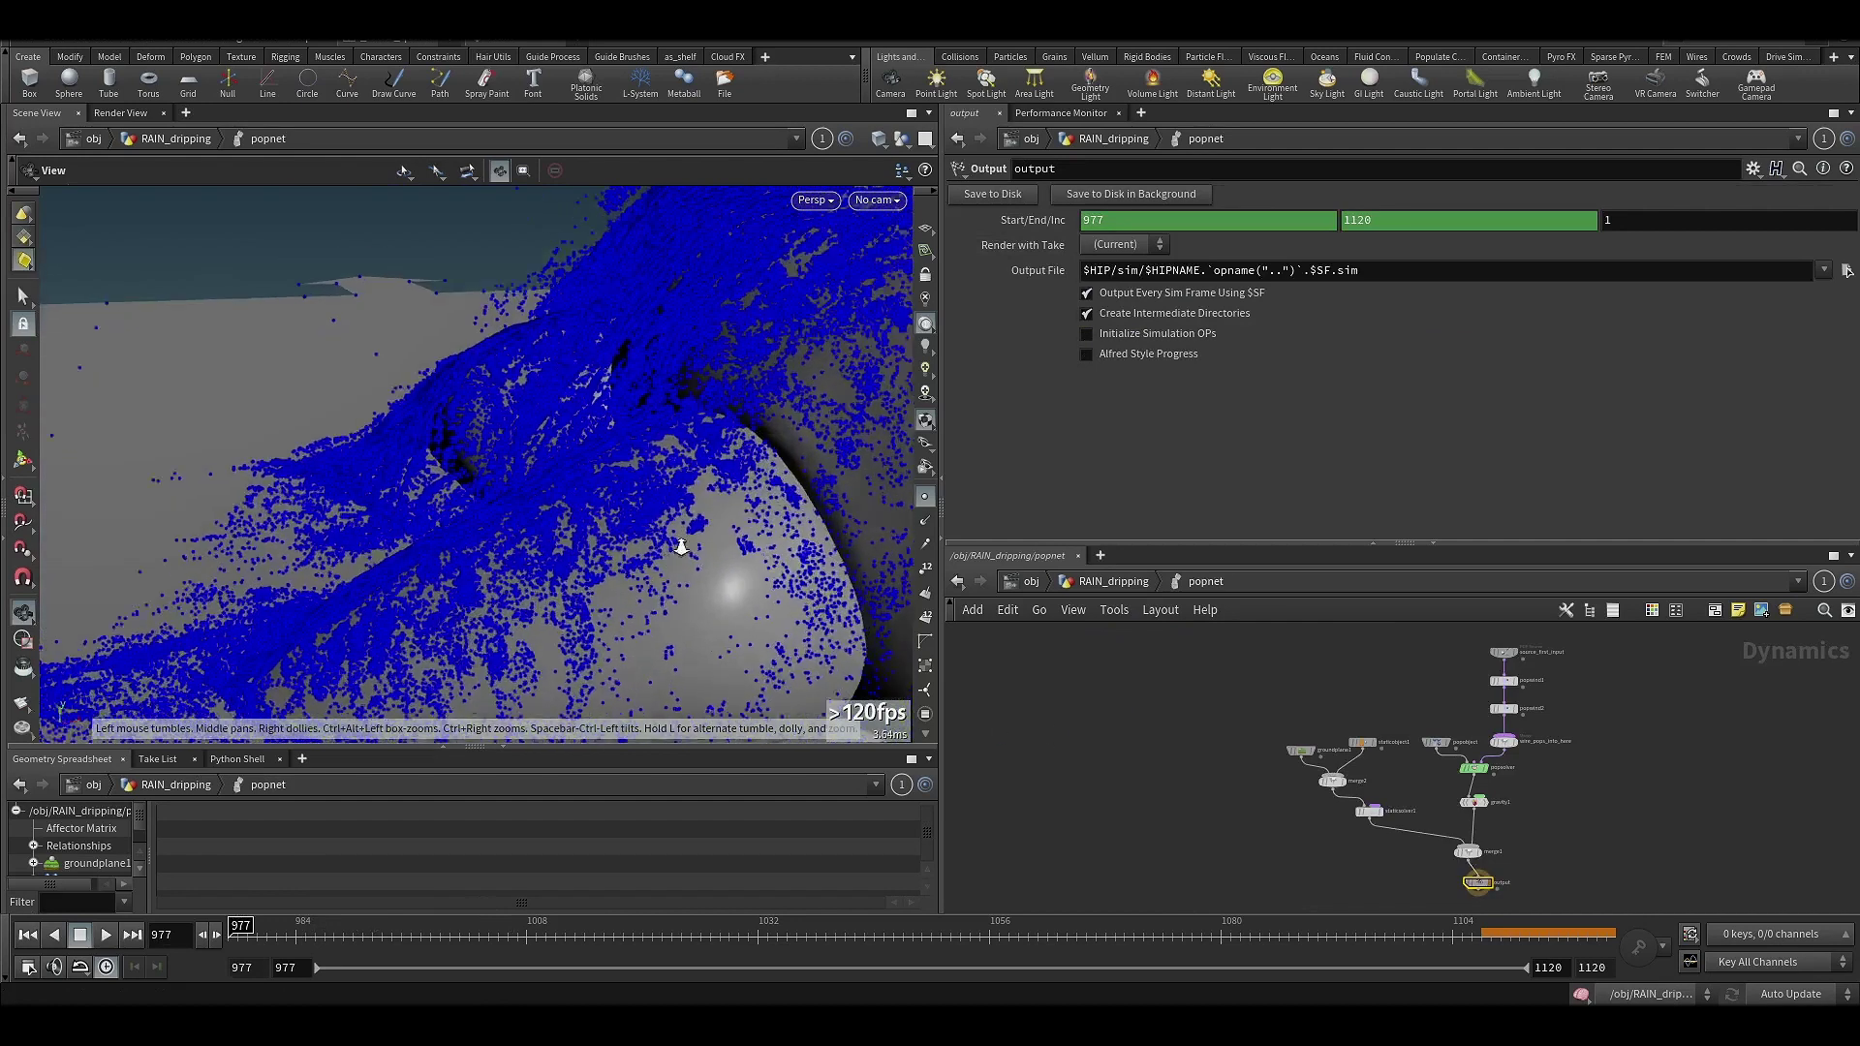
drag(681, 548, 736, 562)
- Review the POP Wind nodes' parameters and inspect the simulated particles over the whole dinosaur
scroll(1416, 683, up, 5)
click(1492, 726)
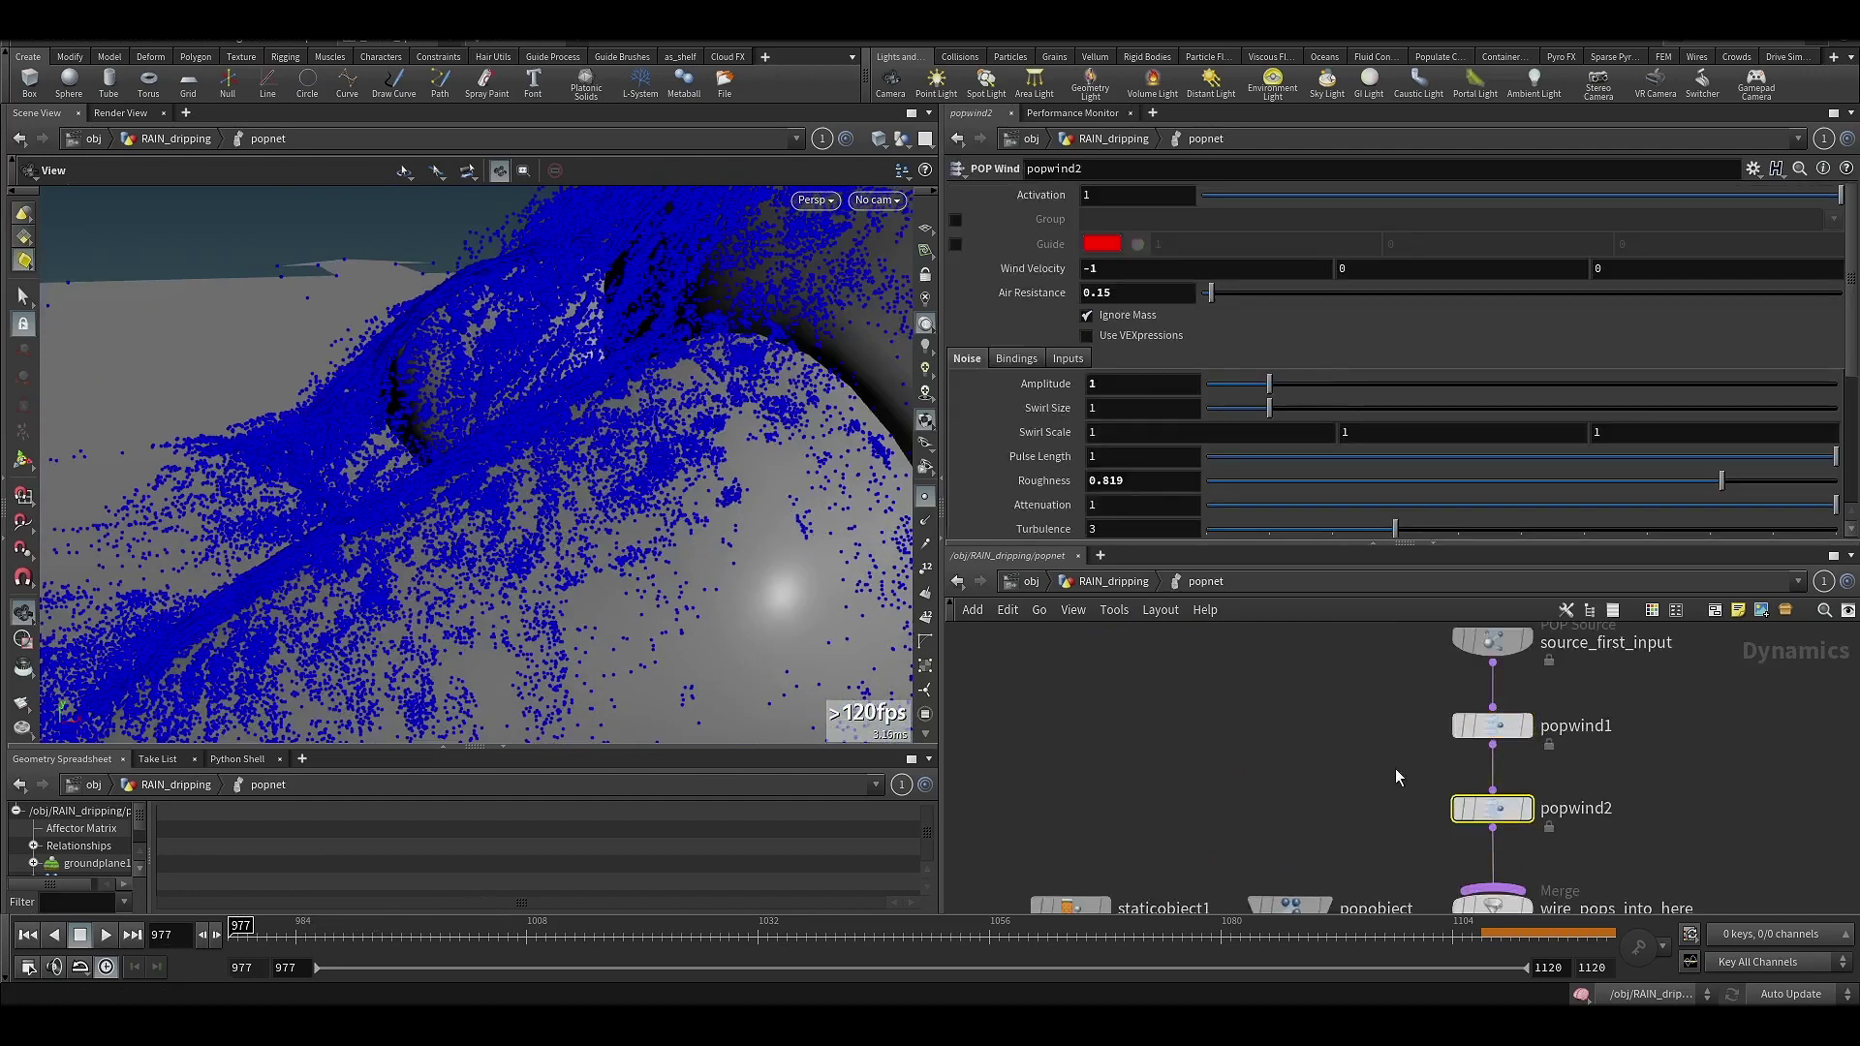
right_drag(594, 575, 564, 623)
drag(565, 623, 782, 794)
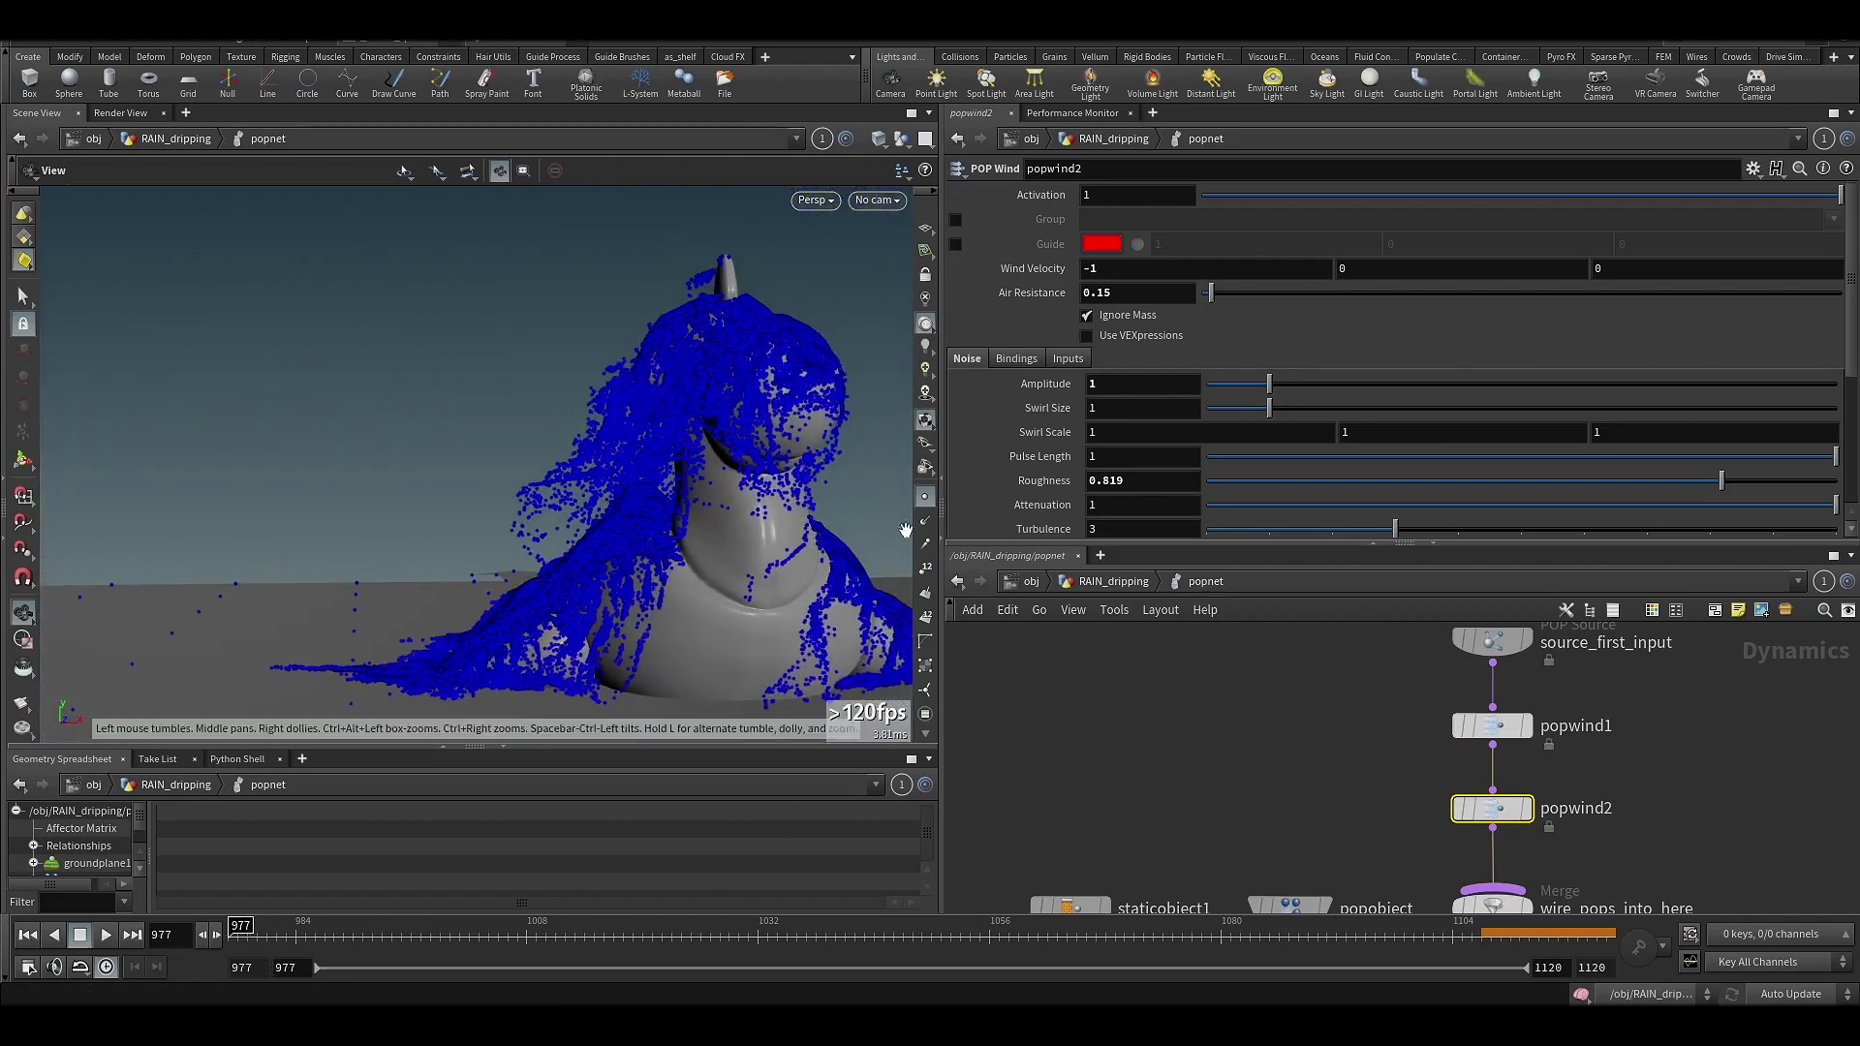
- Return to the RAIN_dripping network and show the RAIN_dripps File Cache node's parameters
click(1099, 584)
scroll(1114, 744, up, 3)
click(1219, 742)
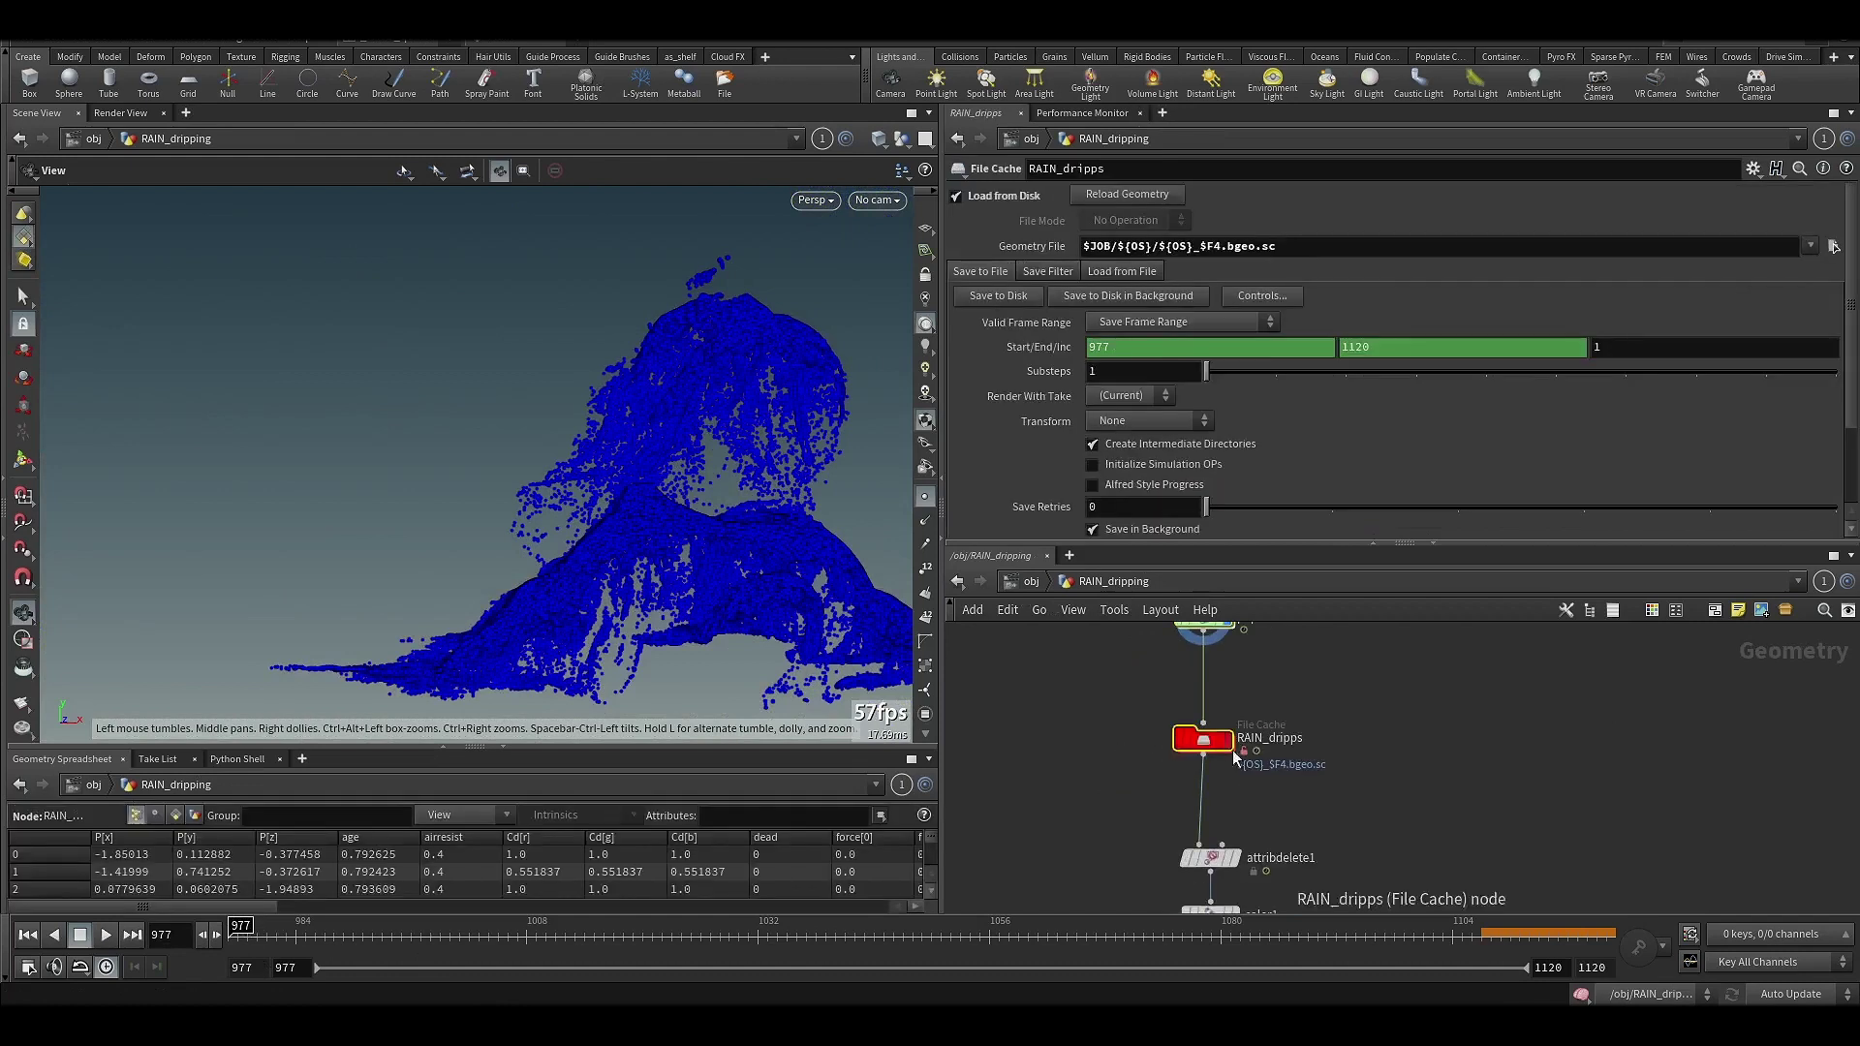
- Display the RAIN_dripps cache with point markers turned off, and view the cached drips at frame 1062
click(1230, 746)
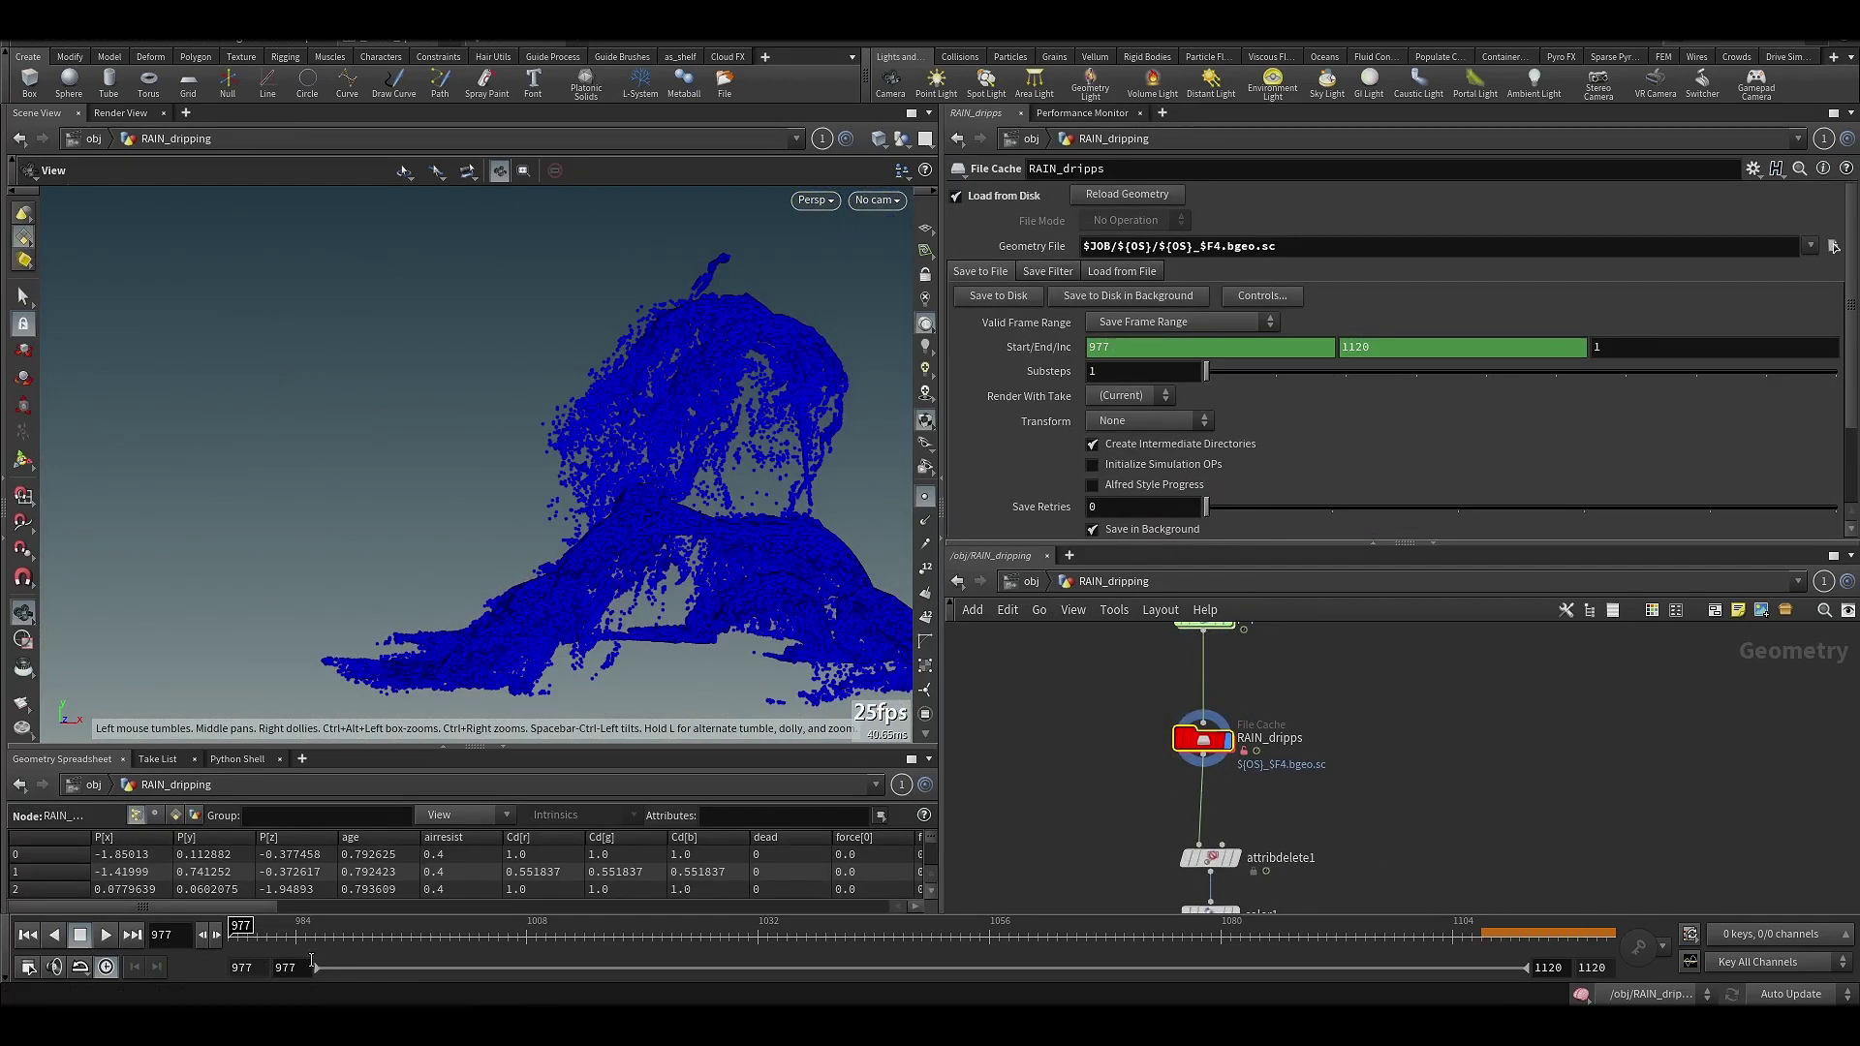
click(926, 498)
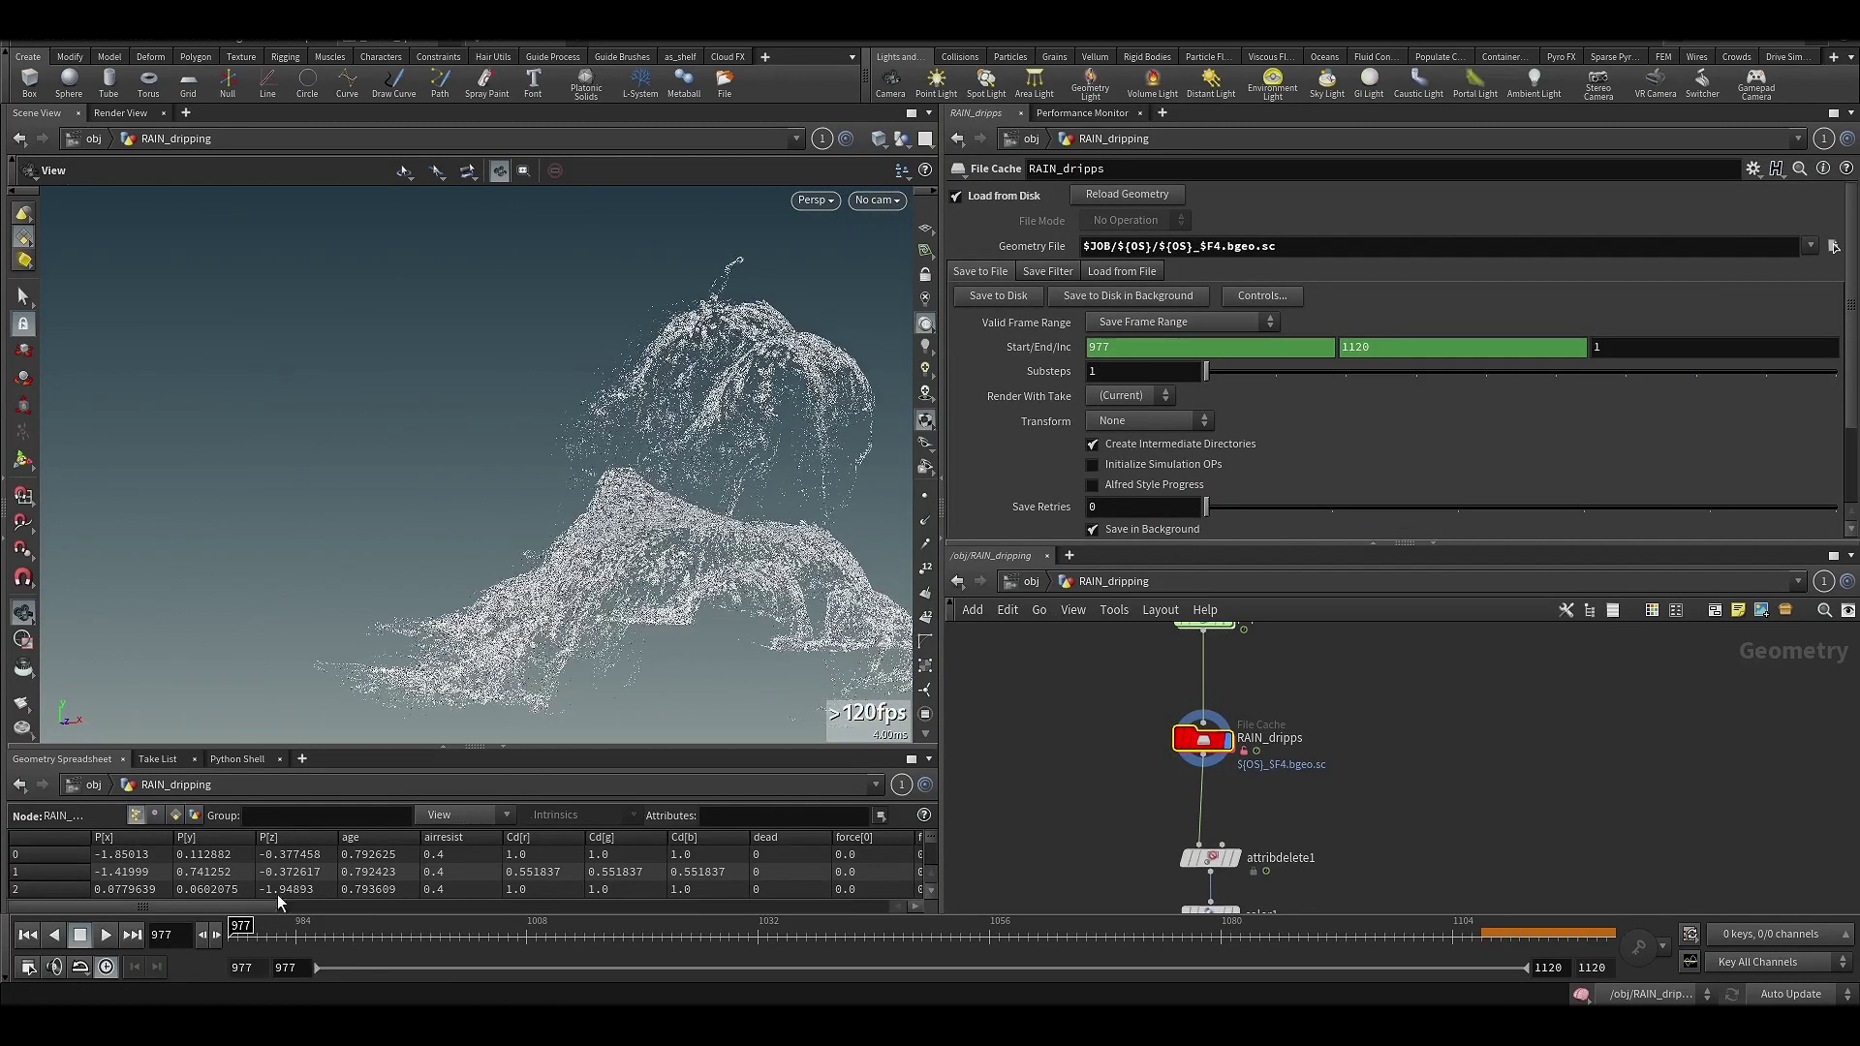
drag(239, 927, 1047, 925)
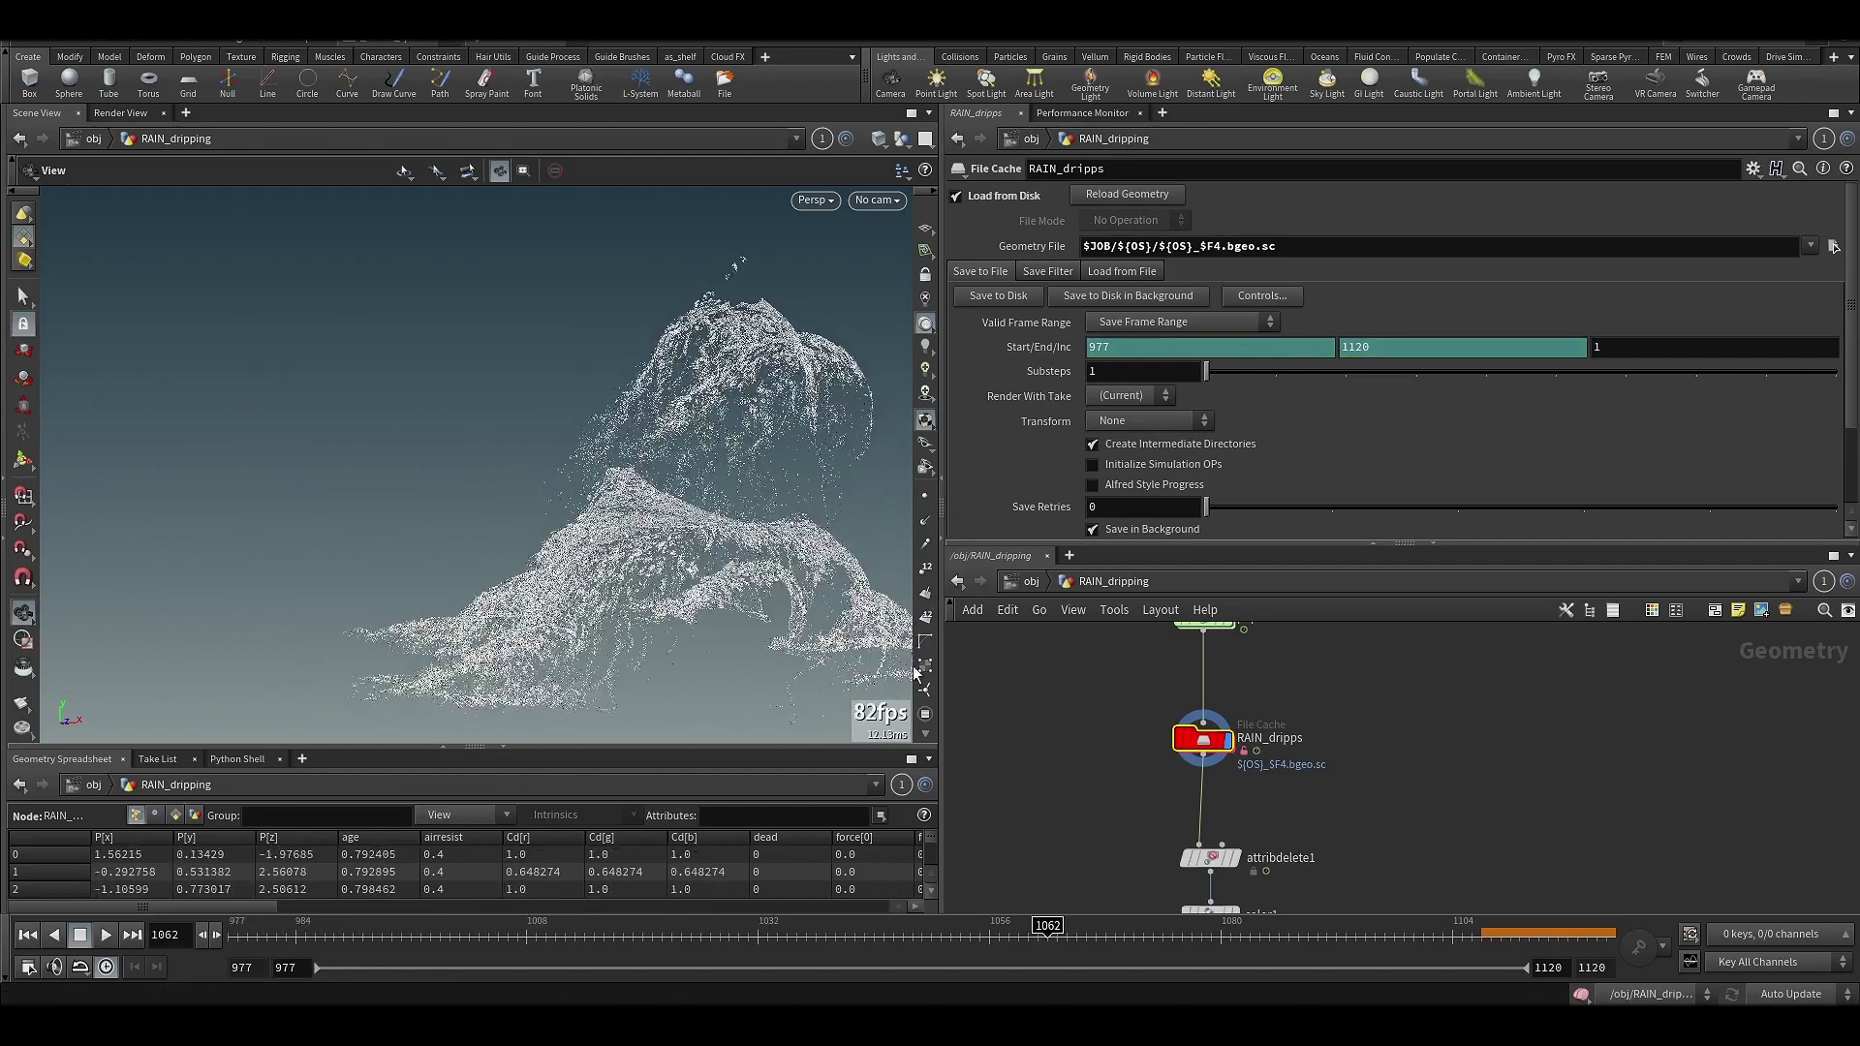
mouse_move(733, 520)
mouse_down()
mouse_move(770, 520)
mouse_move(721, 542)
mouse_up()
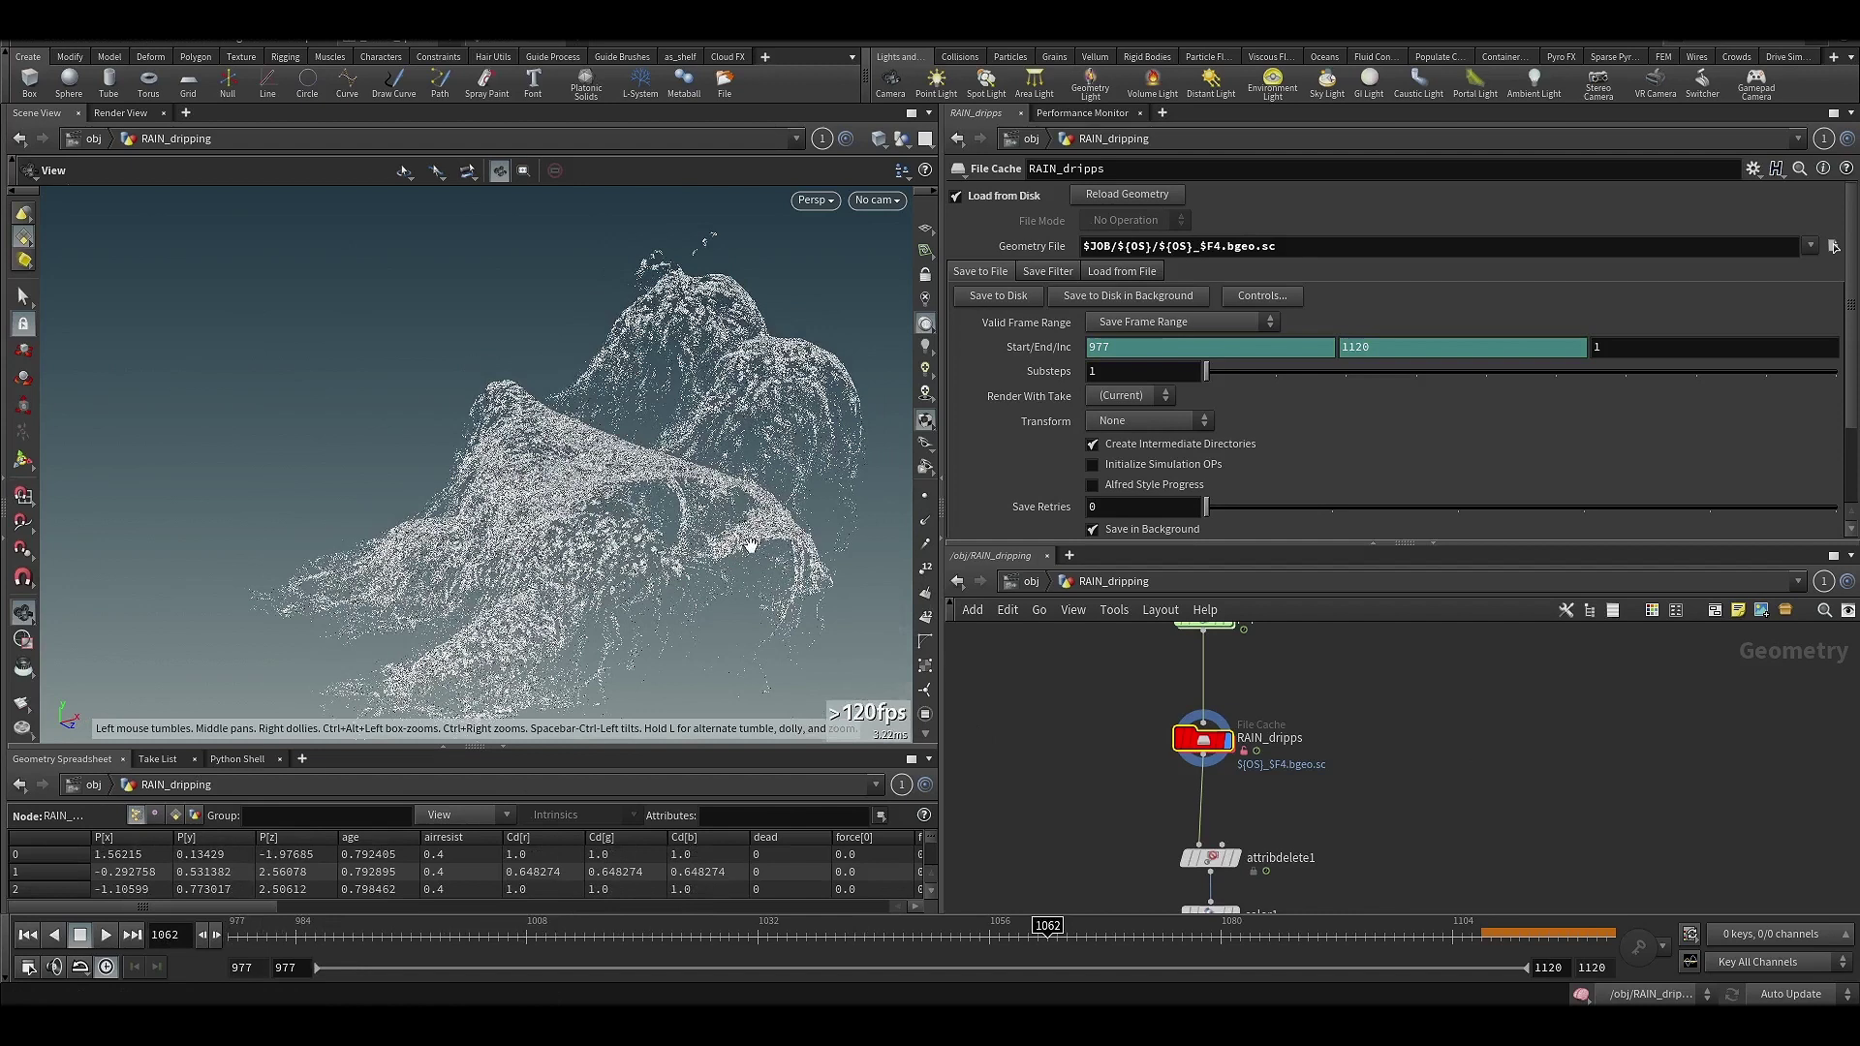
- Display the transform1 node with its parameters and examine the shifted drip particles from several angles
middle_drag(1362, 743, 1288, 653)
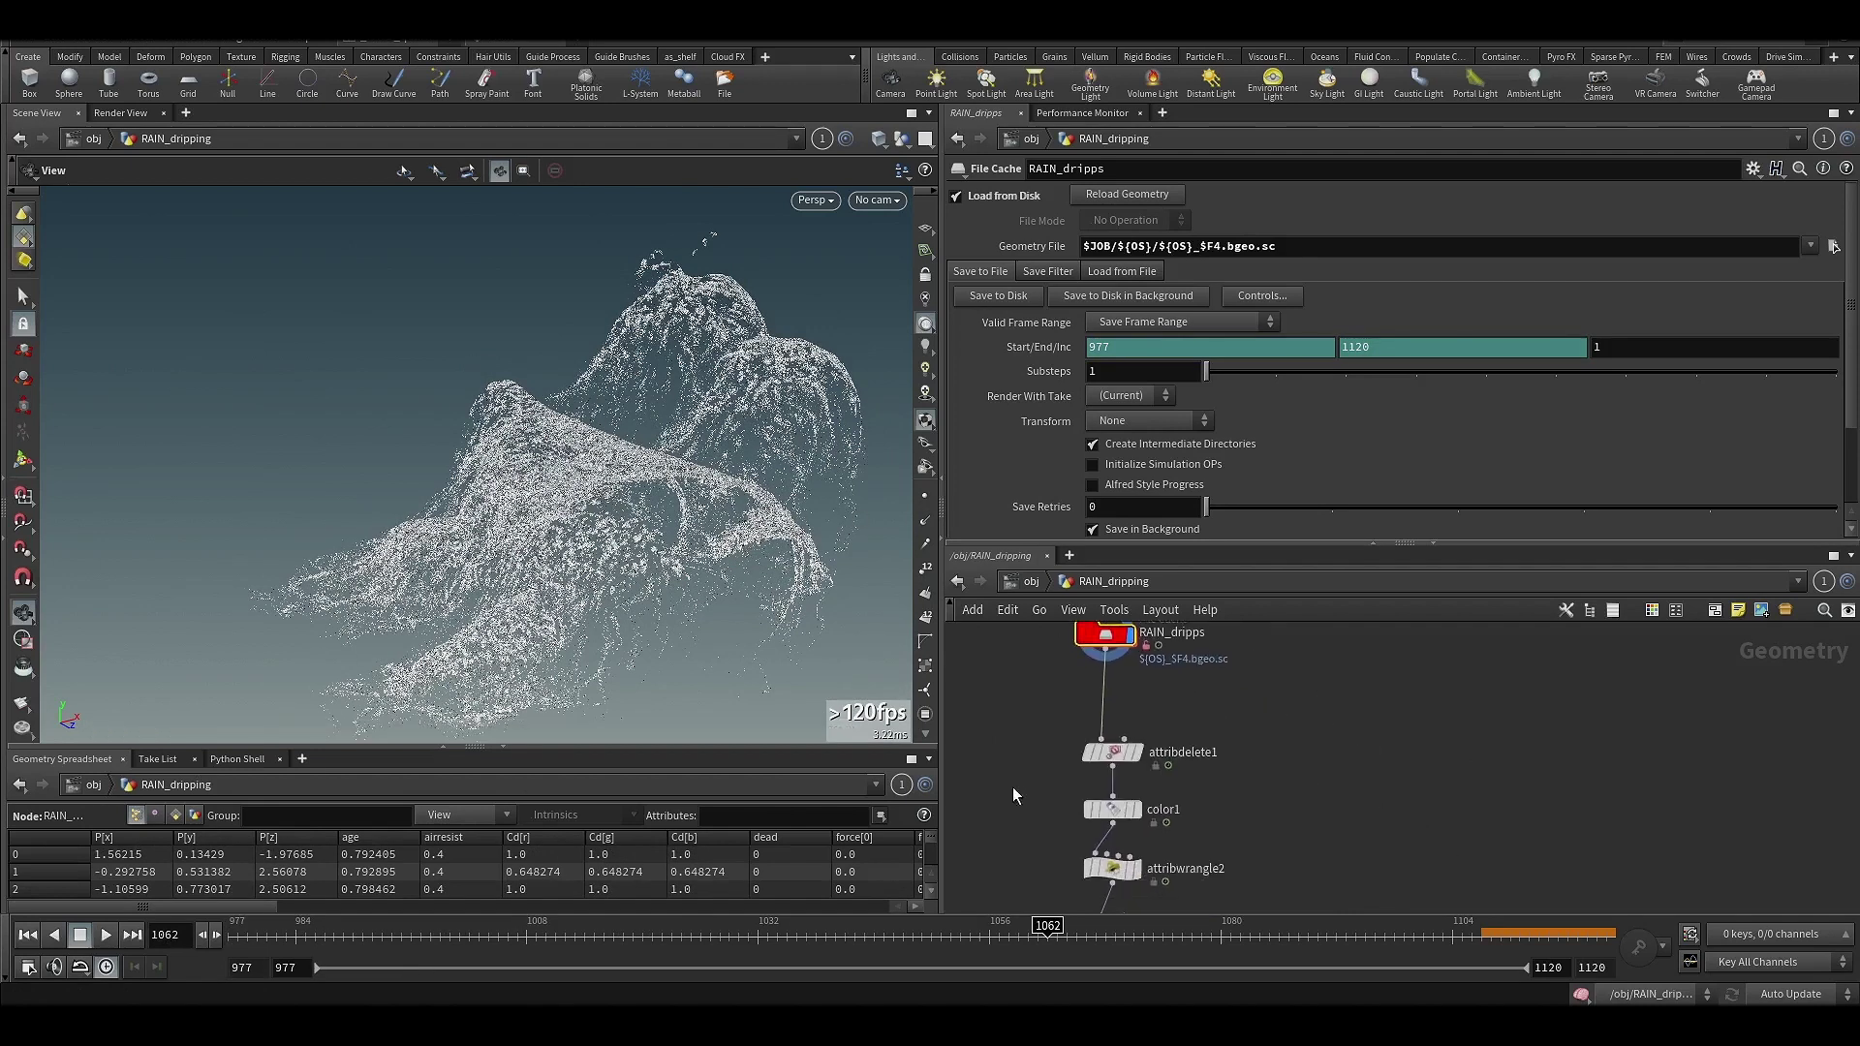
click(1140, 766)
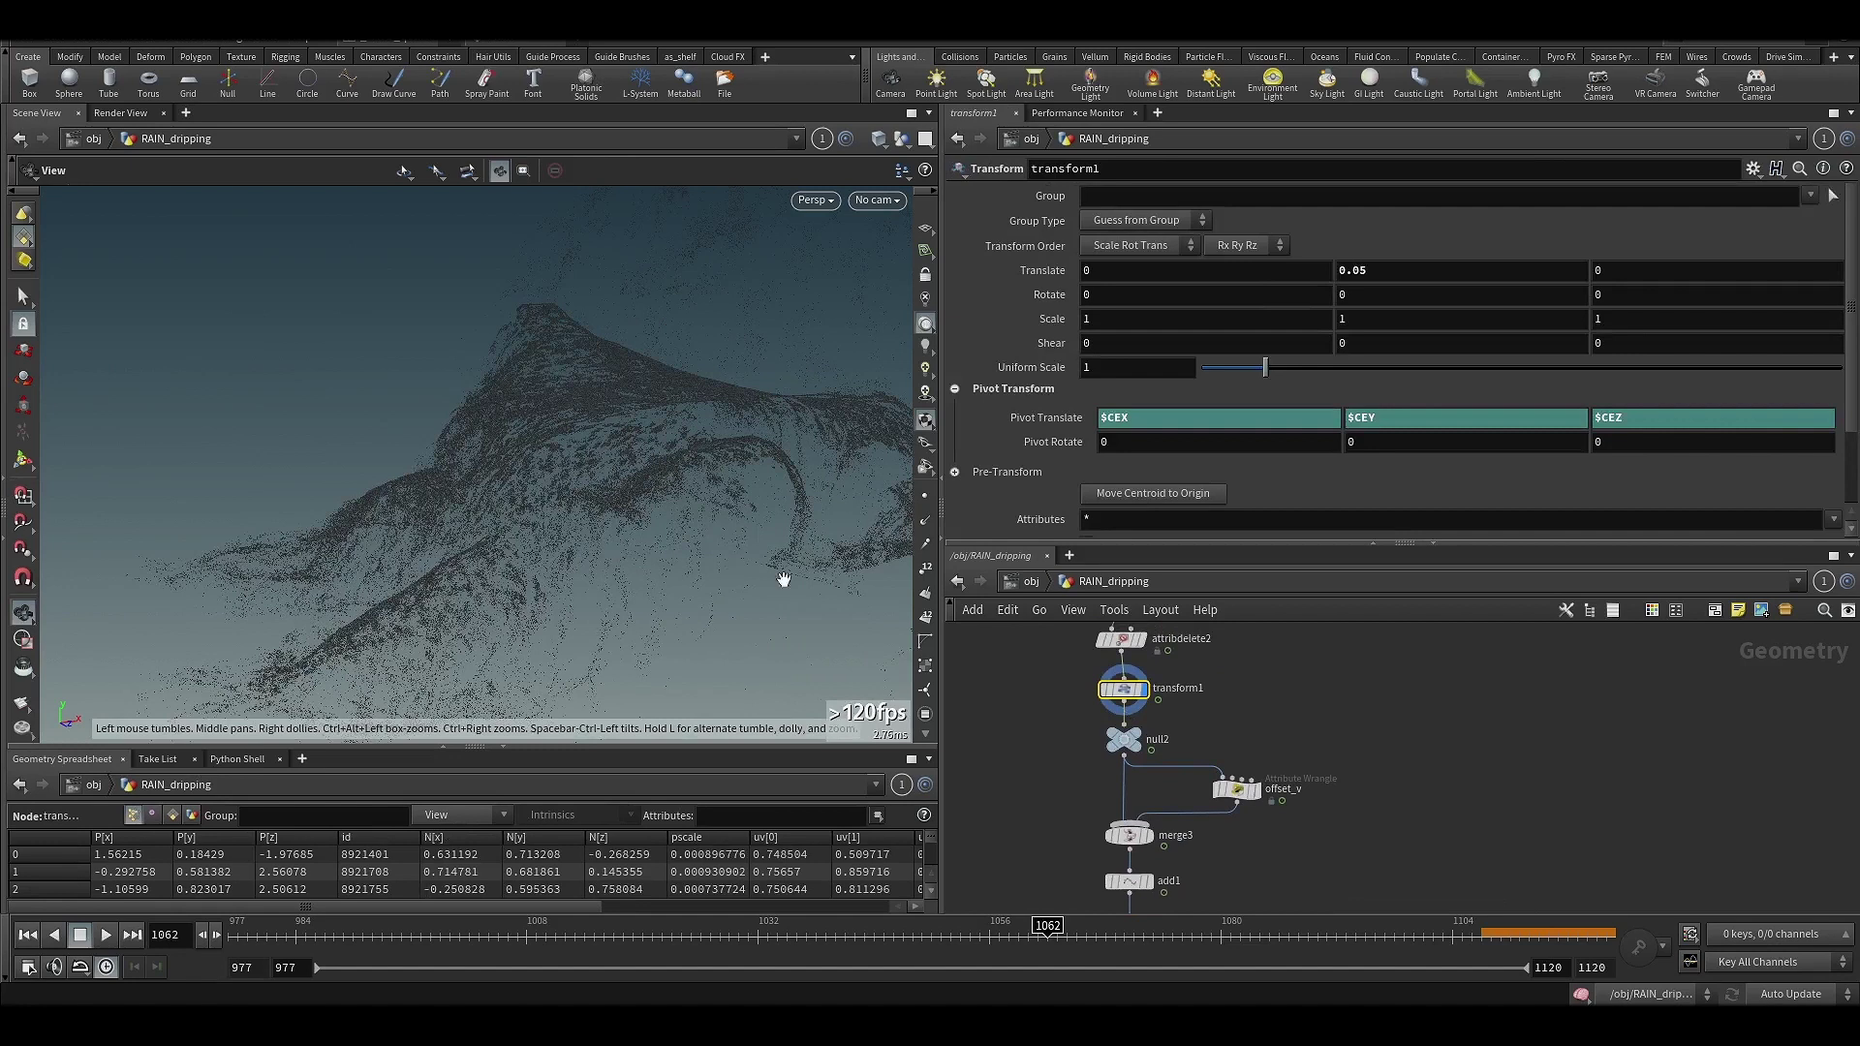
middle_drag(1273, 649, 1259, 773)
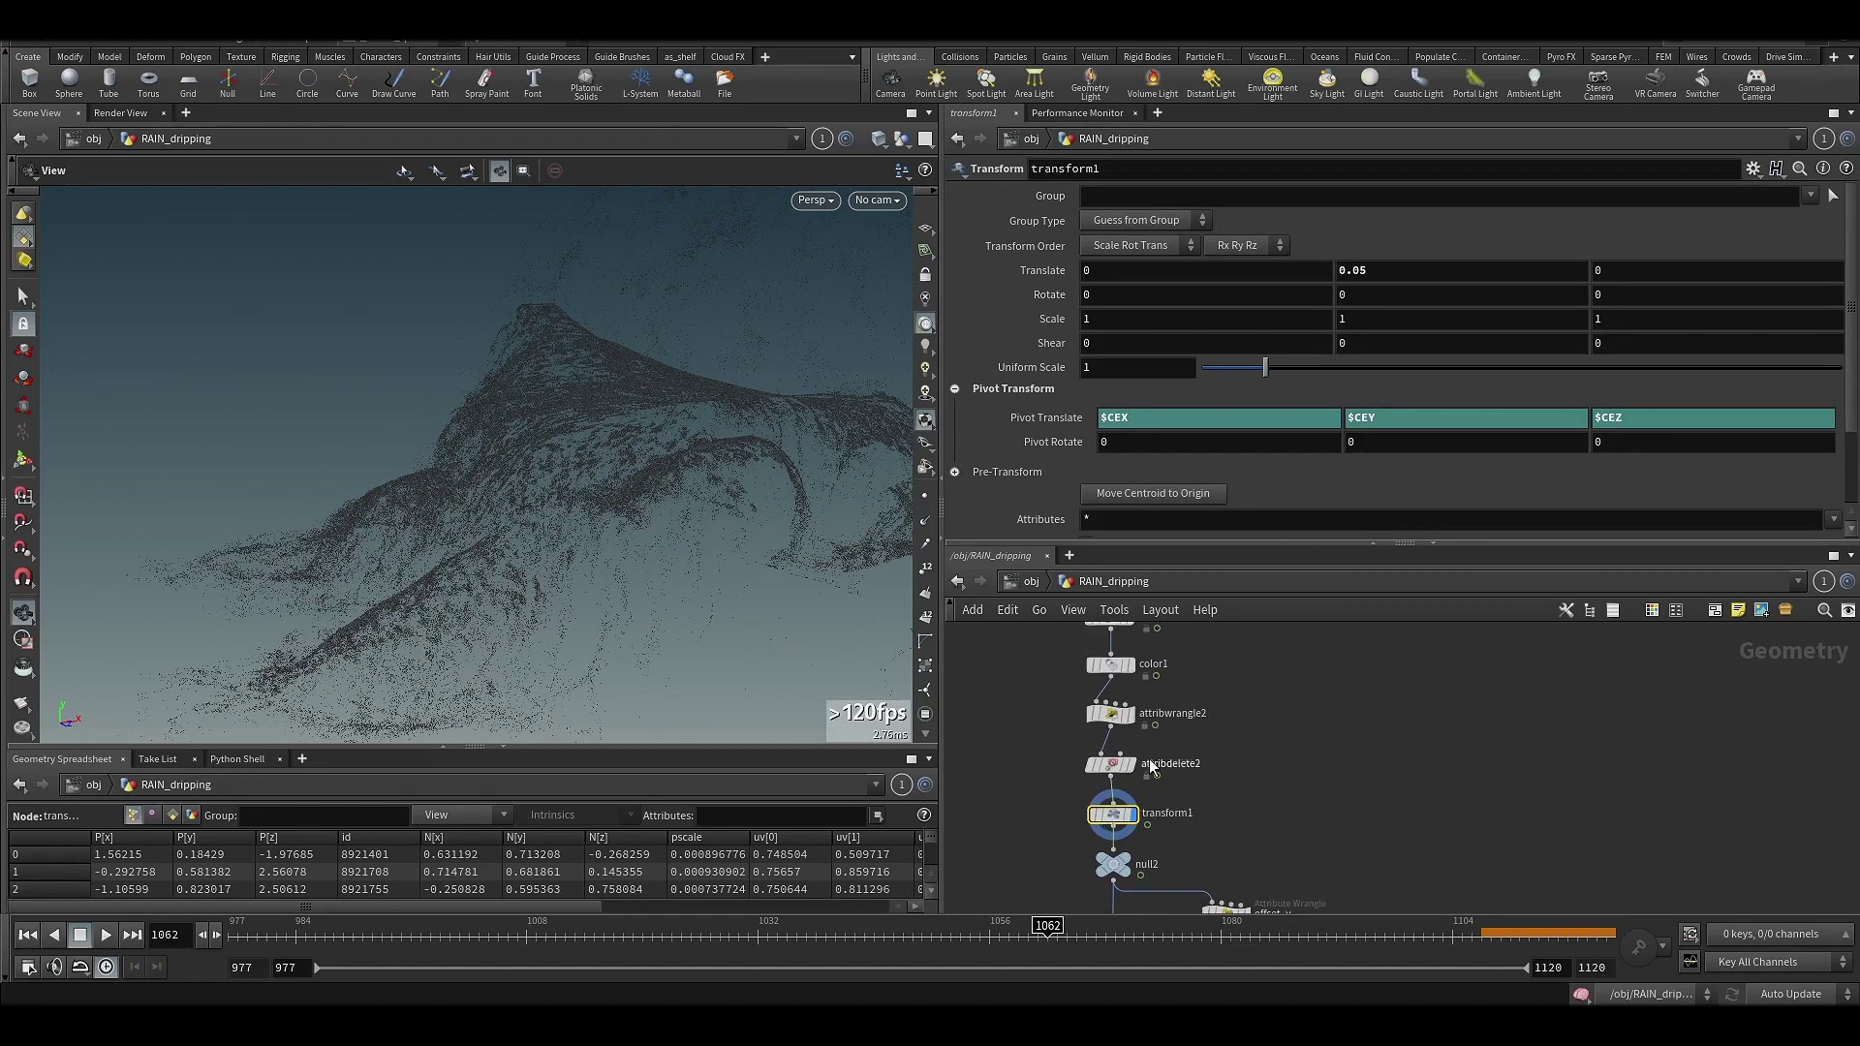
drag(532, 594, 483, 595)
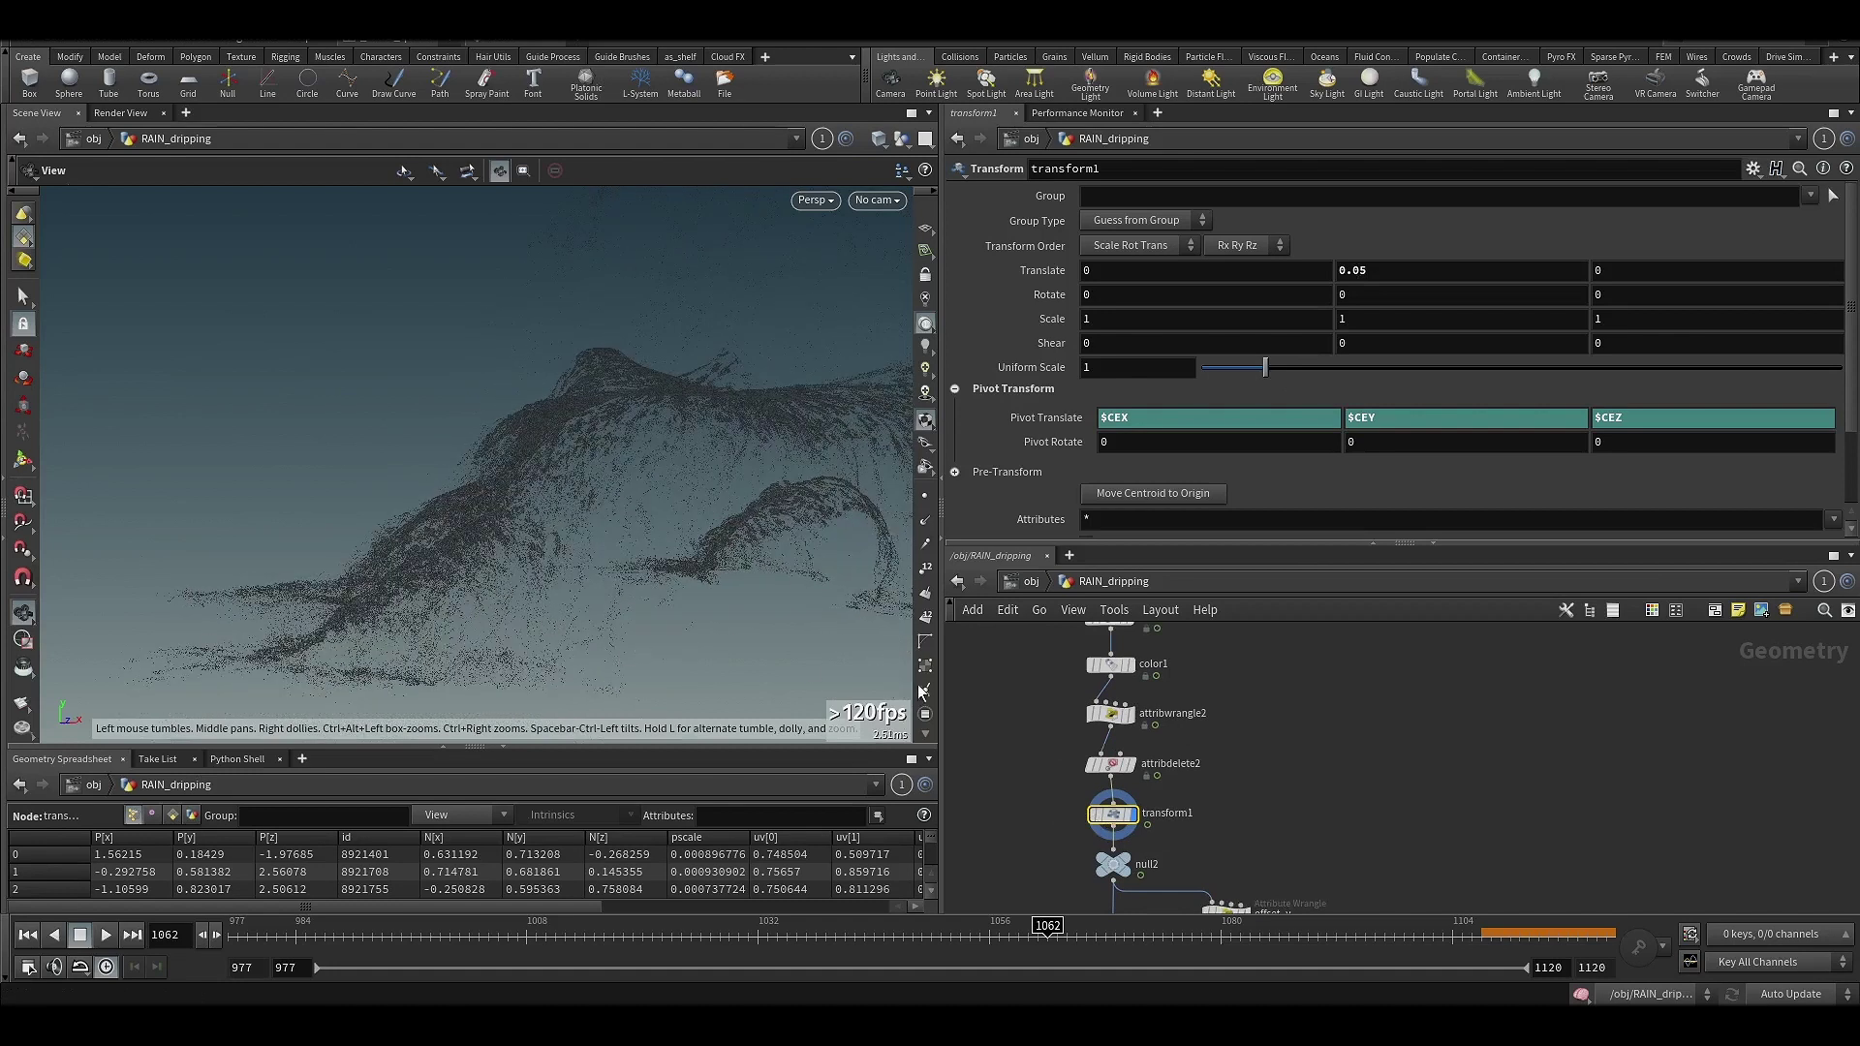
scroll(1112, 831, up, 3)
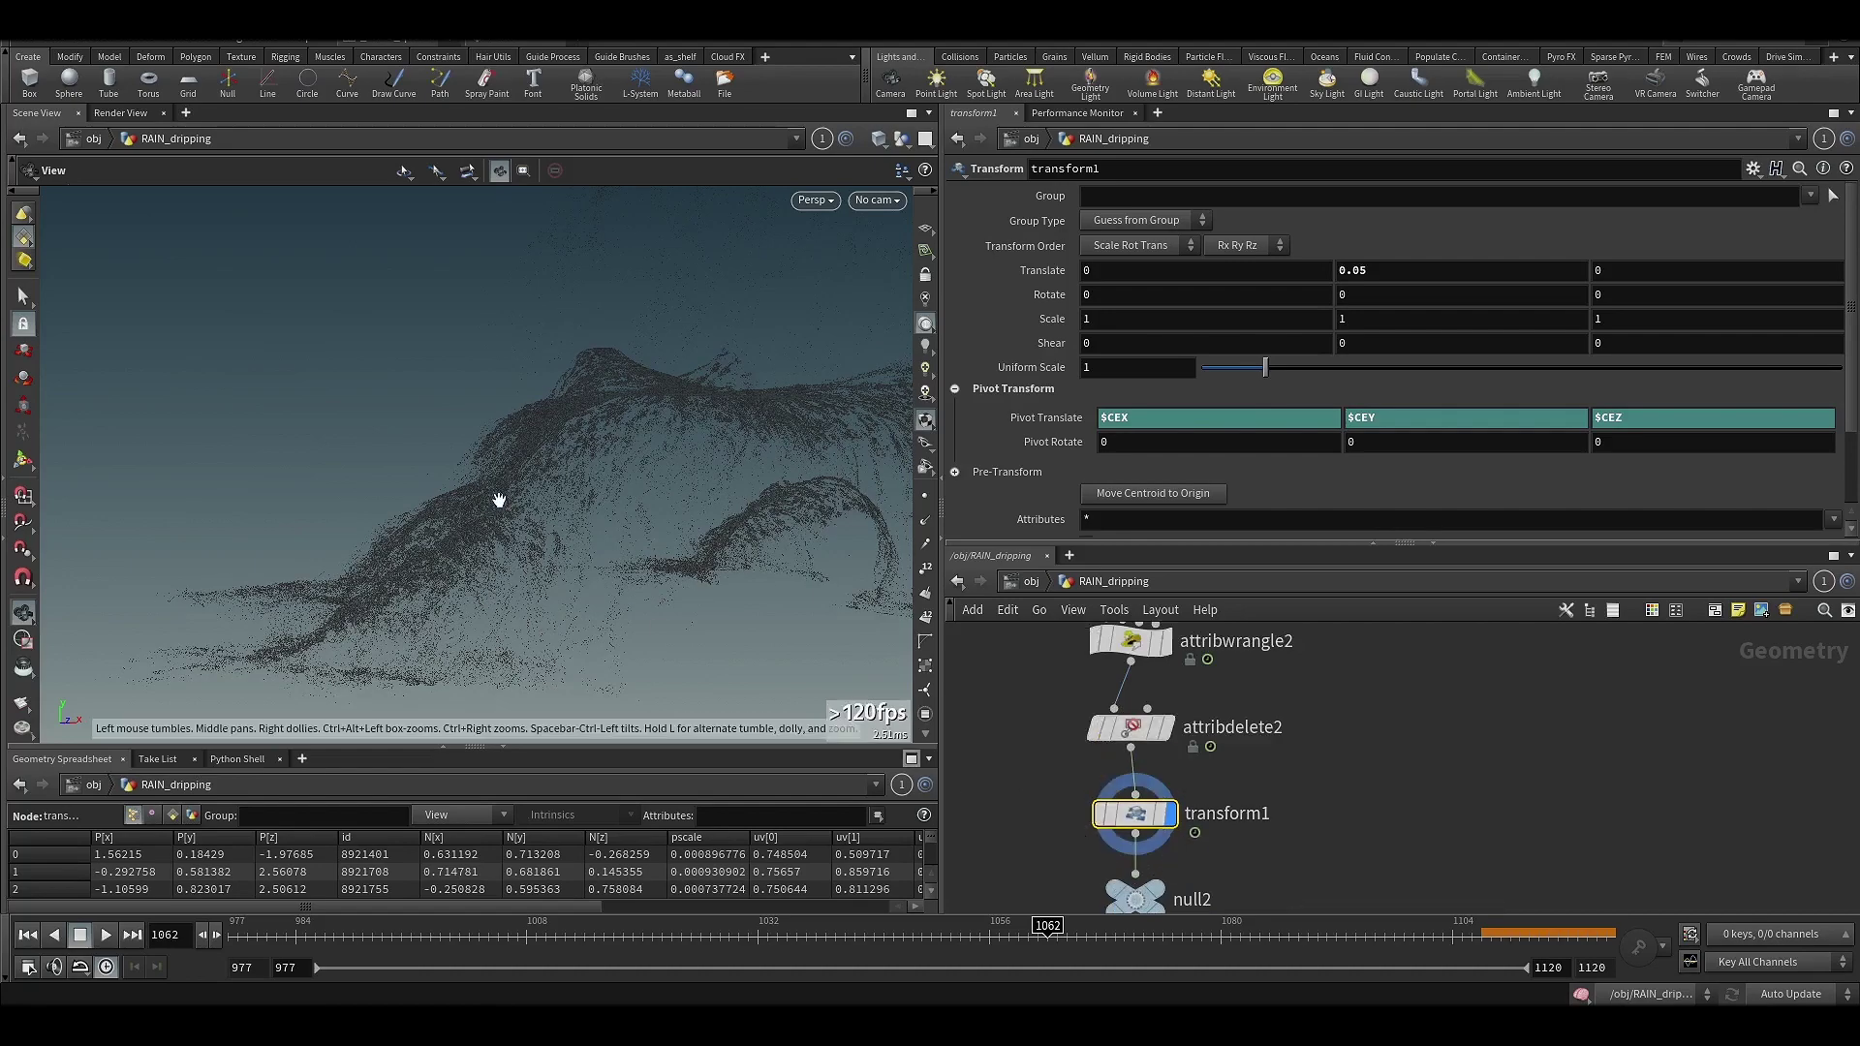
drag(498, 498, 423, 593)
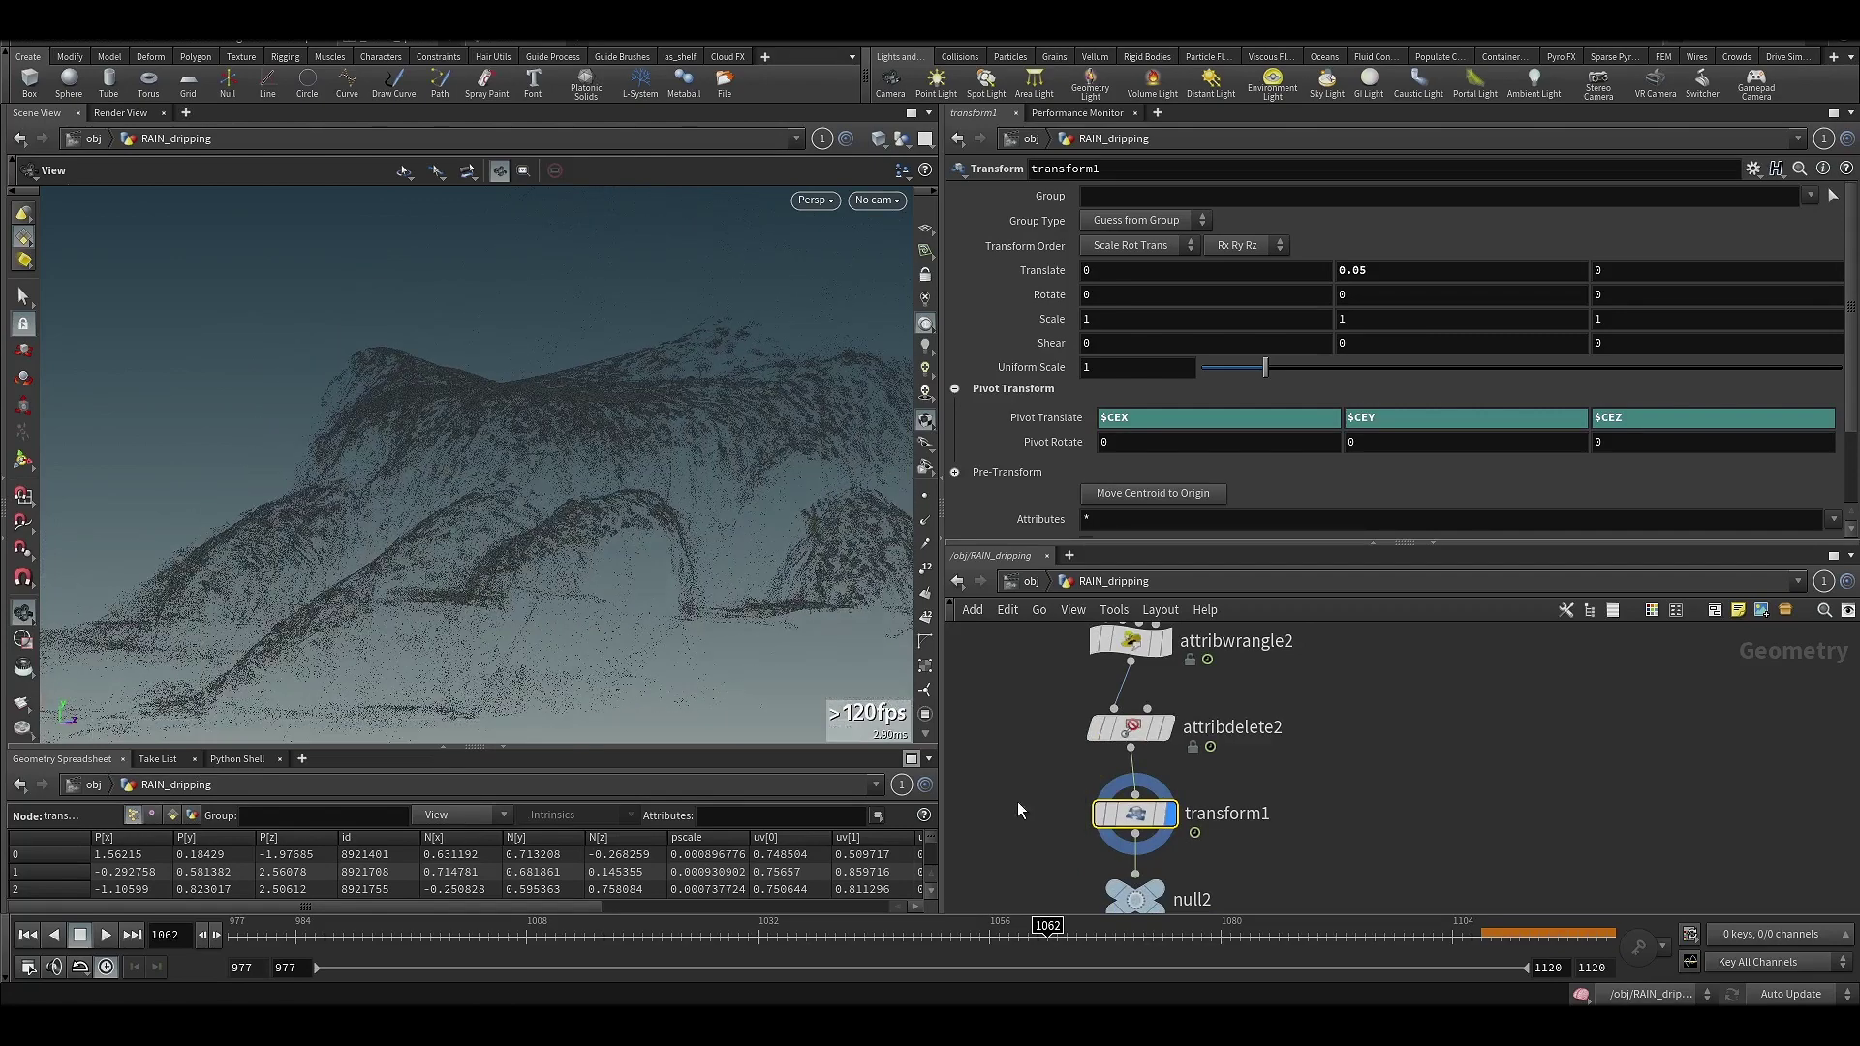
middle_drag(1037, 790, 1044, 765)
drag(735, 610, 698, 668)
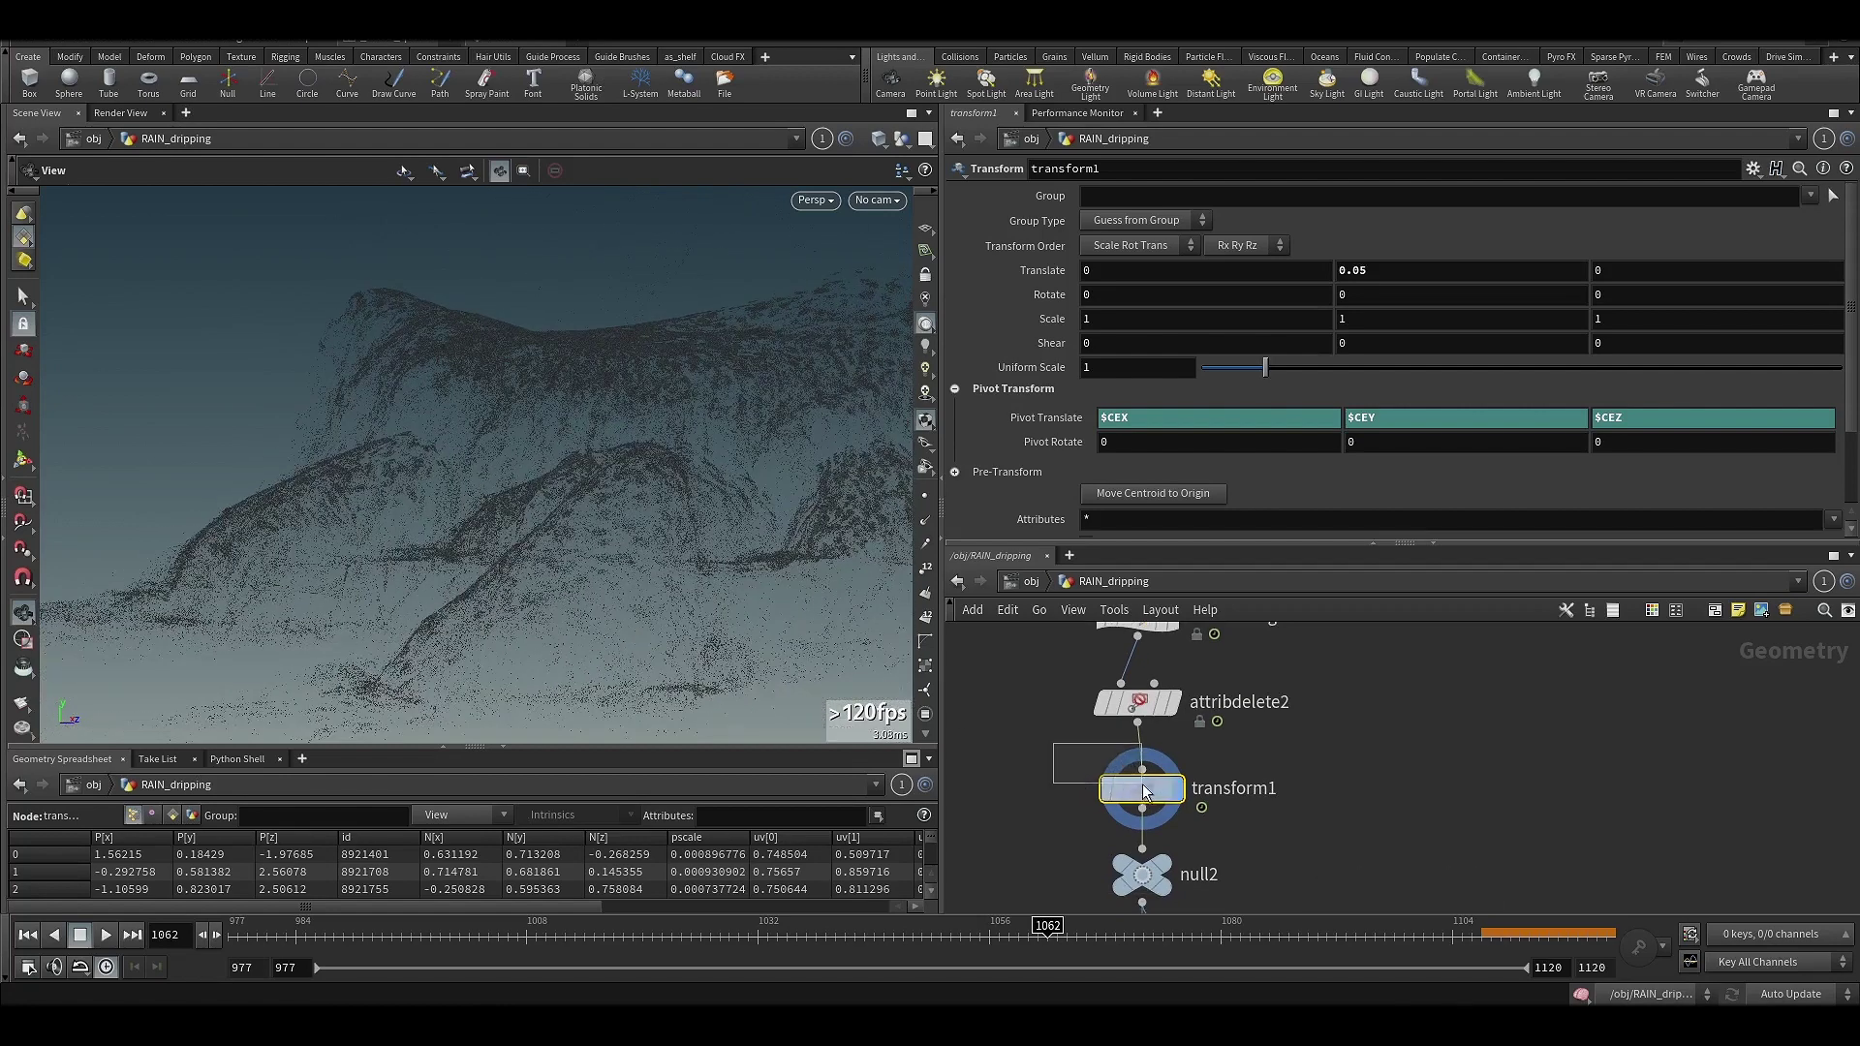
- Show the VEX code of the offset_v Attribute Wrangle between null2 and merge3
drag(1143, 784, 1146, 788)
middle_drag(1050, 782, 1008, 674)
middle_drag(1000, 762, 1013, 699)
middle_drag(1196, 830, 1177, 778)
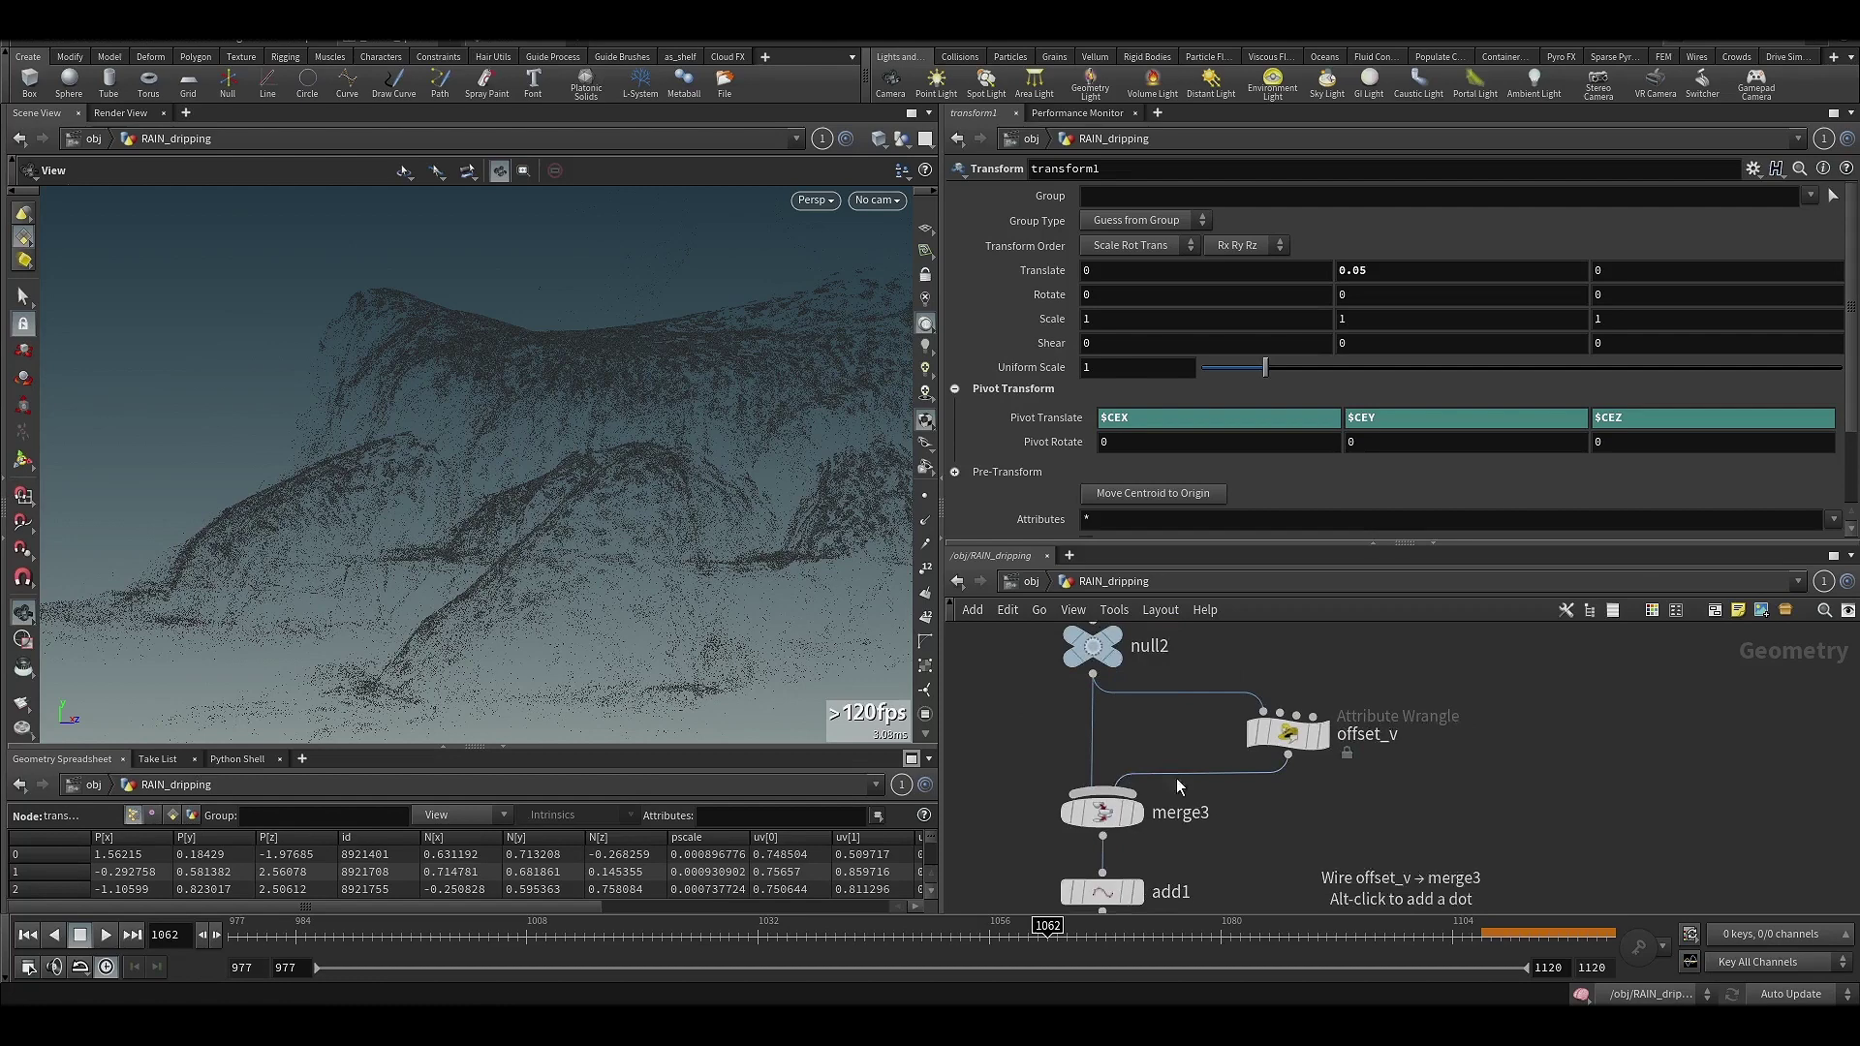
click(1354, 737)
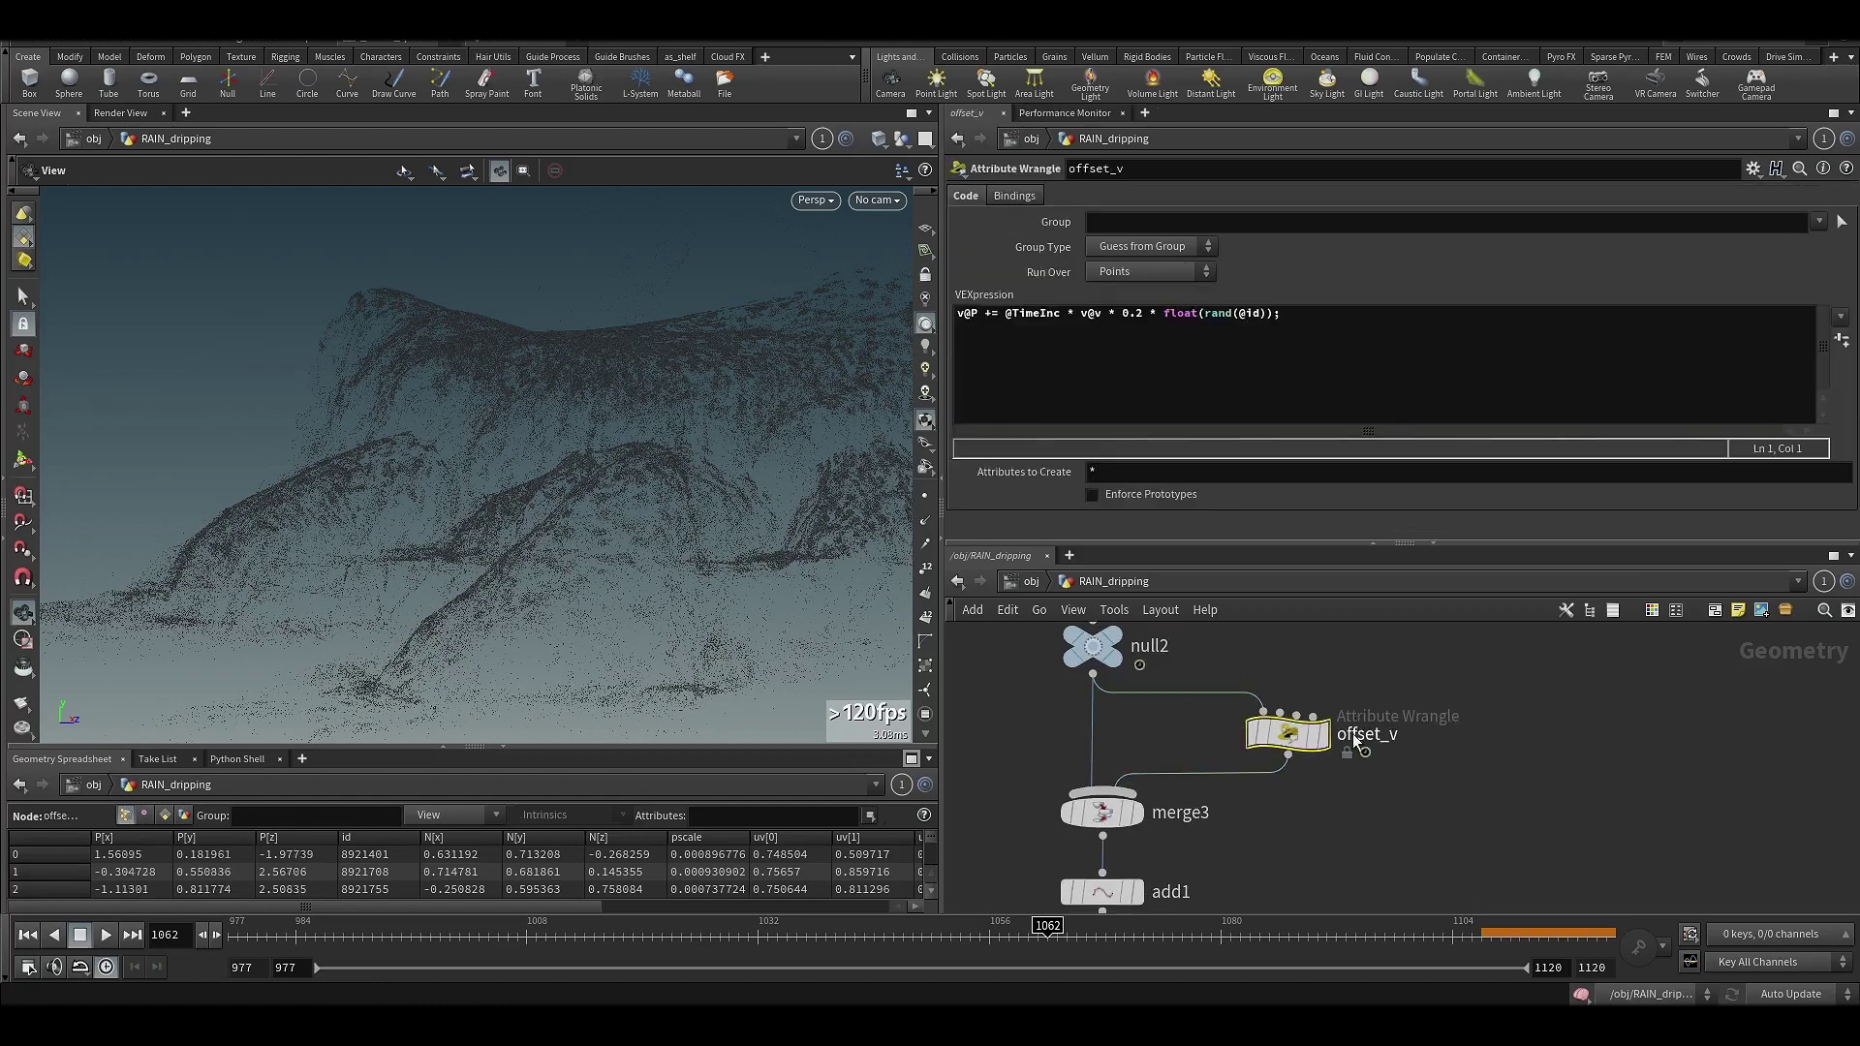
- Display the output of the add1 node below merge3 and view it over the whole model
click(1137, 813)
middle_drag(1166, 897, 1189, 806)
click(1164, 802)
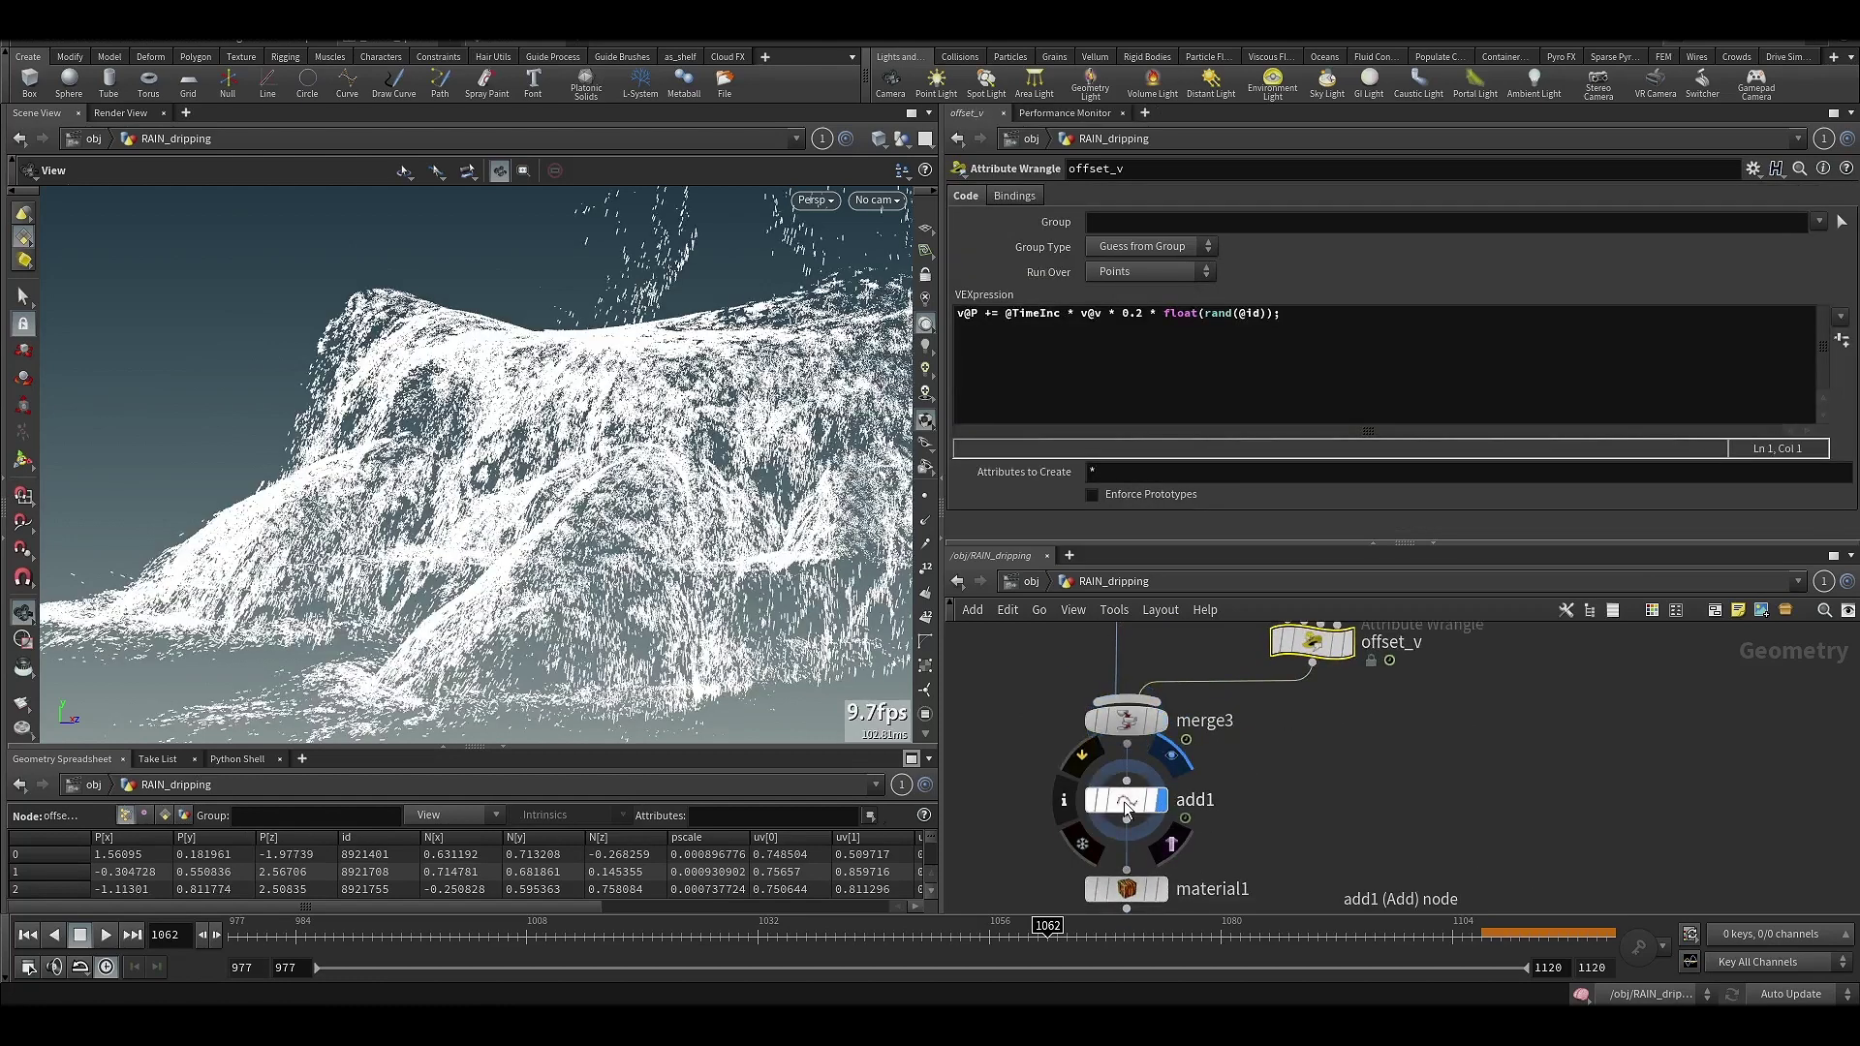
mouse_move(581, 581)
mouse_down()
mouse_move(528, 595)
mouse_move(591, 591)
mouse_move(554, 606)
mouse_move(586, 631)
mouse_up()
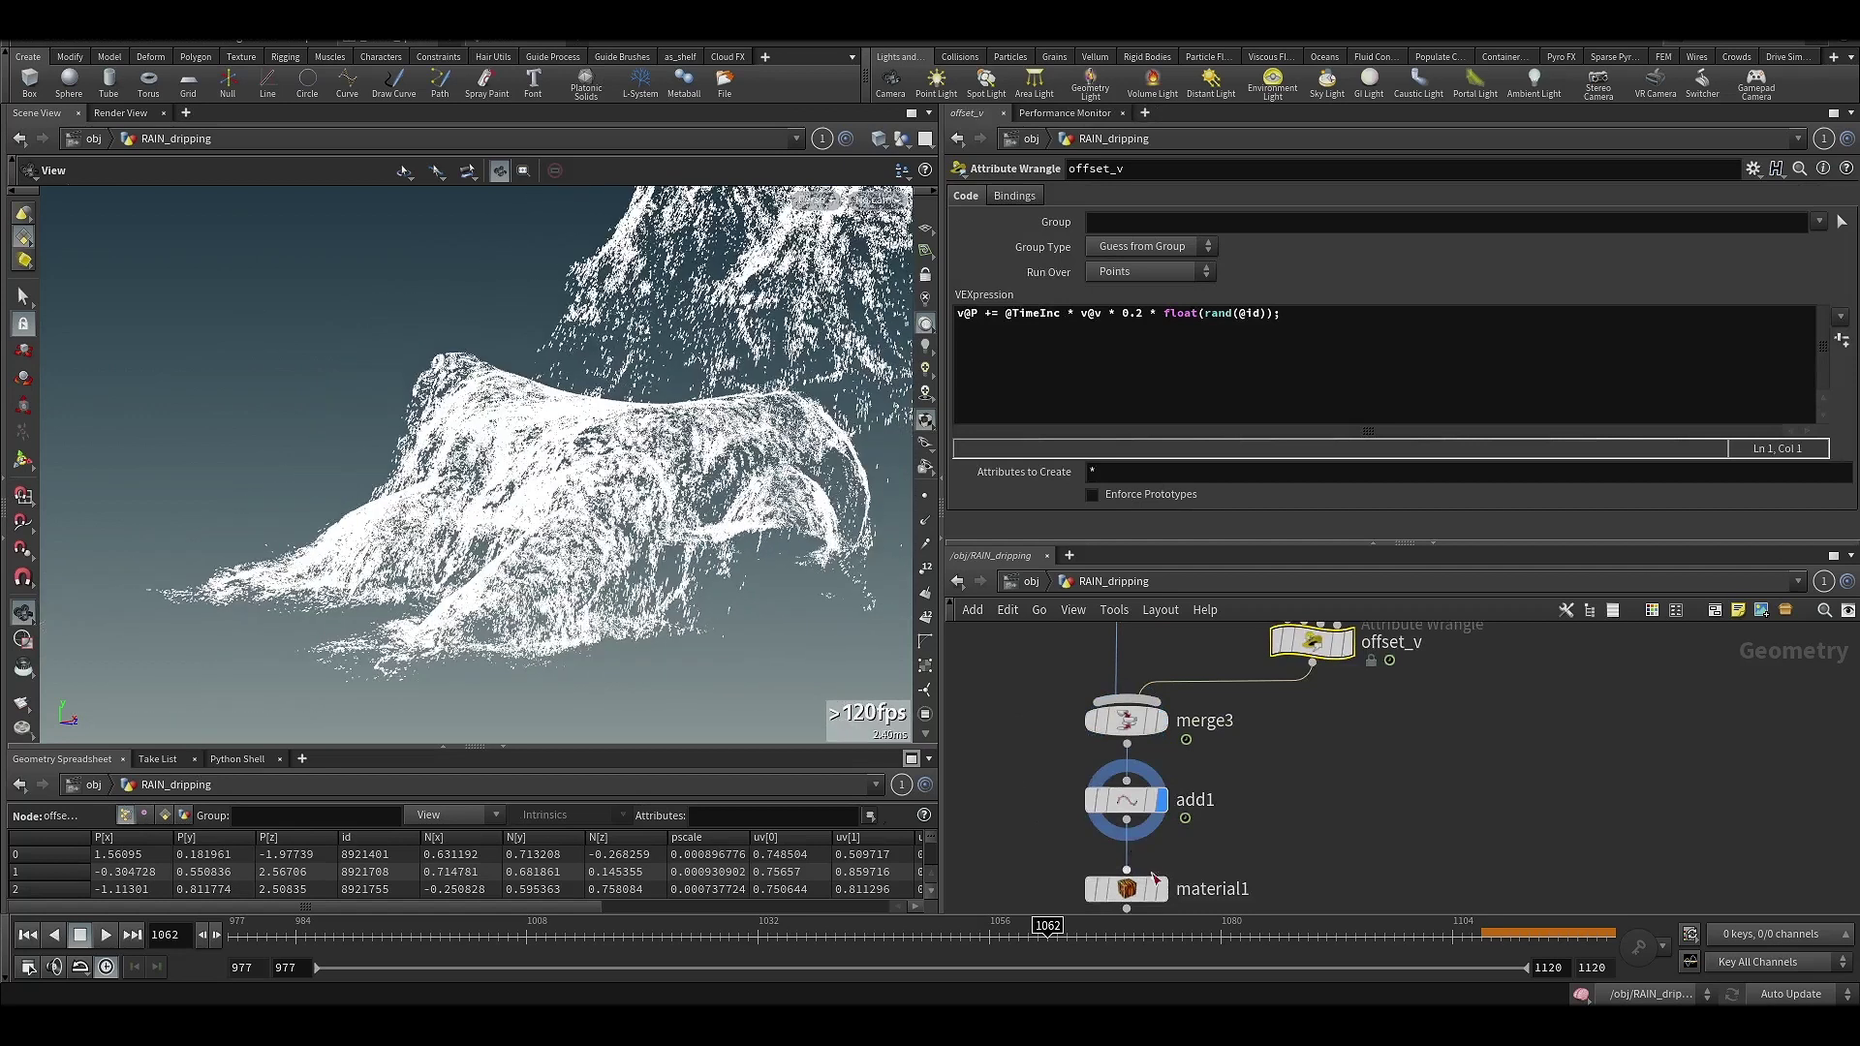
- Display the material1 node and show its parameters with the /mat/RAIN assignment
scroll(1251, 800, down, 3)
click(1190, 730)
click(1187, 722)
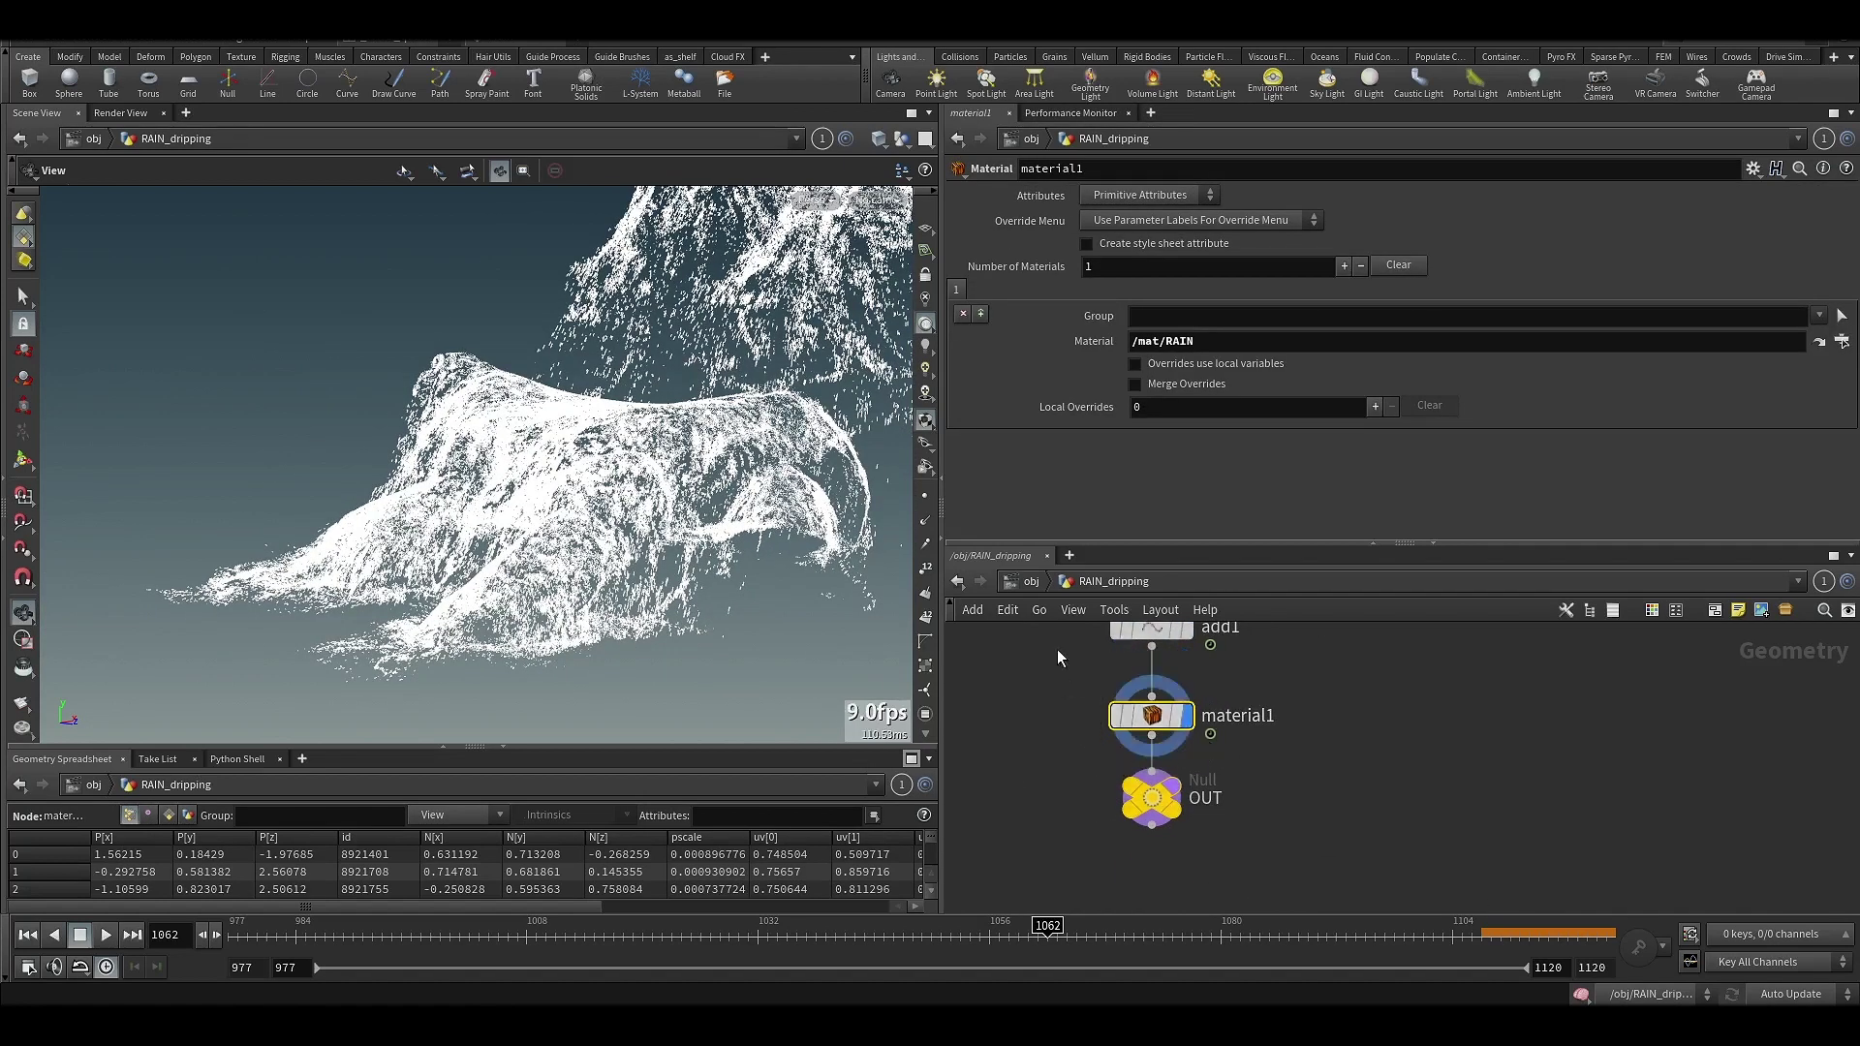
- Leave the RAIN_dripping network and enter the BOX_Mist_3D network
click(1032, 583)
scroll(1378, 775, down, 5)
middle_drag(1420, 744, 1190, 741)
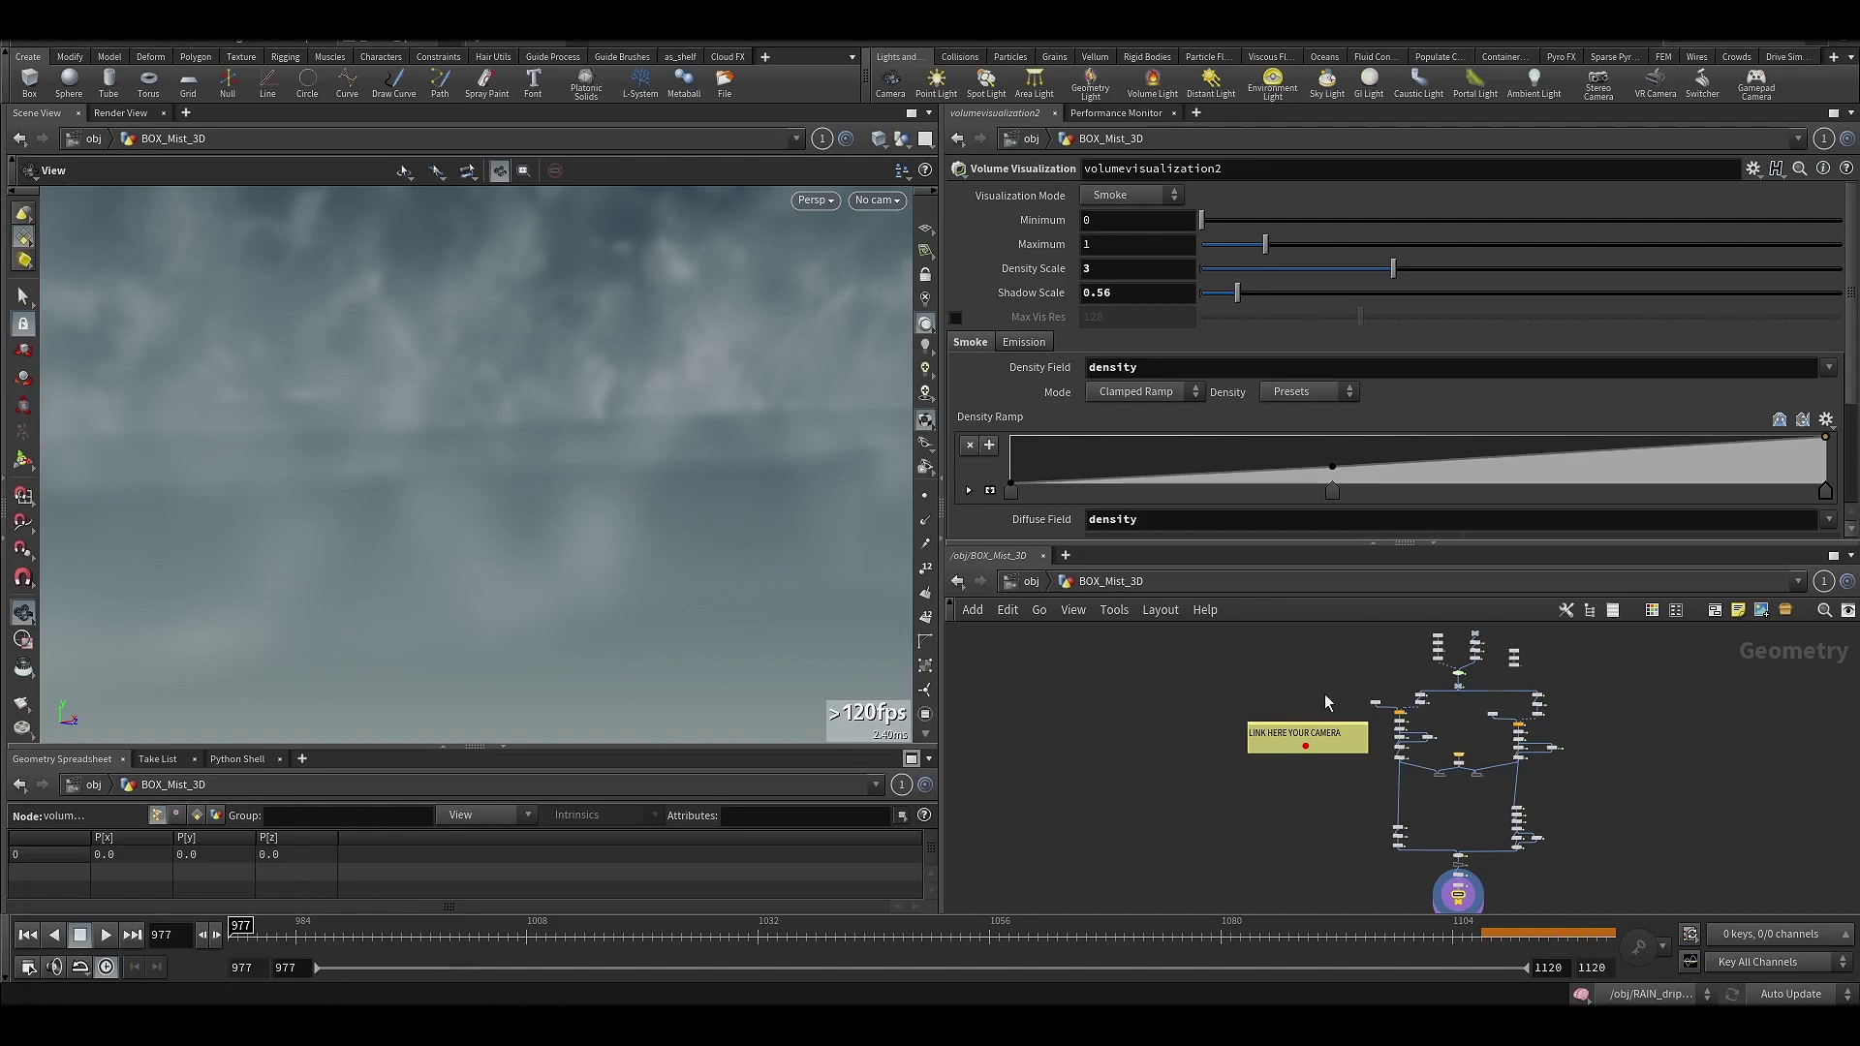
middle_drag(1325, 702, 1069, 777)
scroll(1201, 709, up, 8)
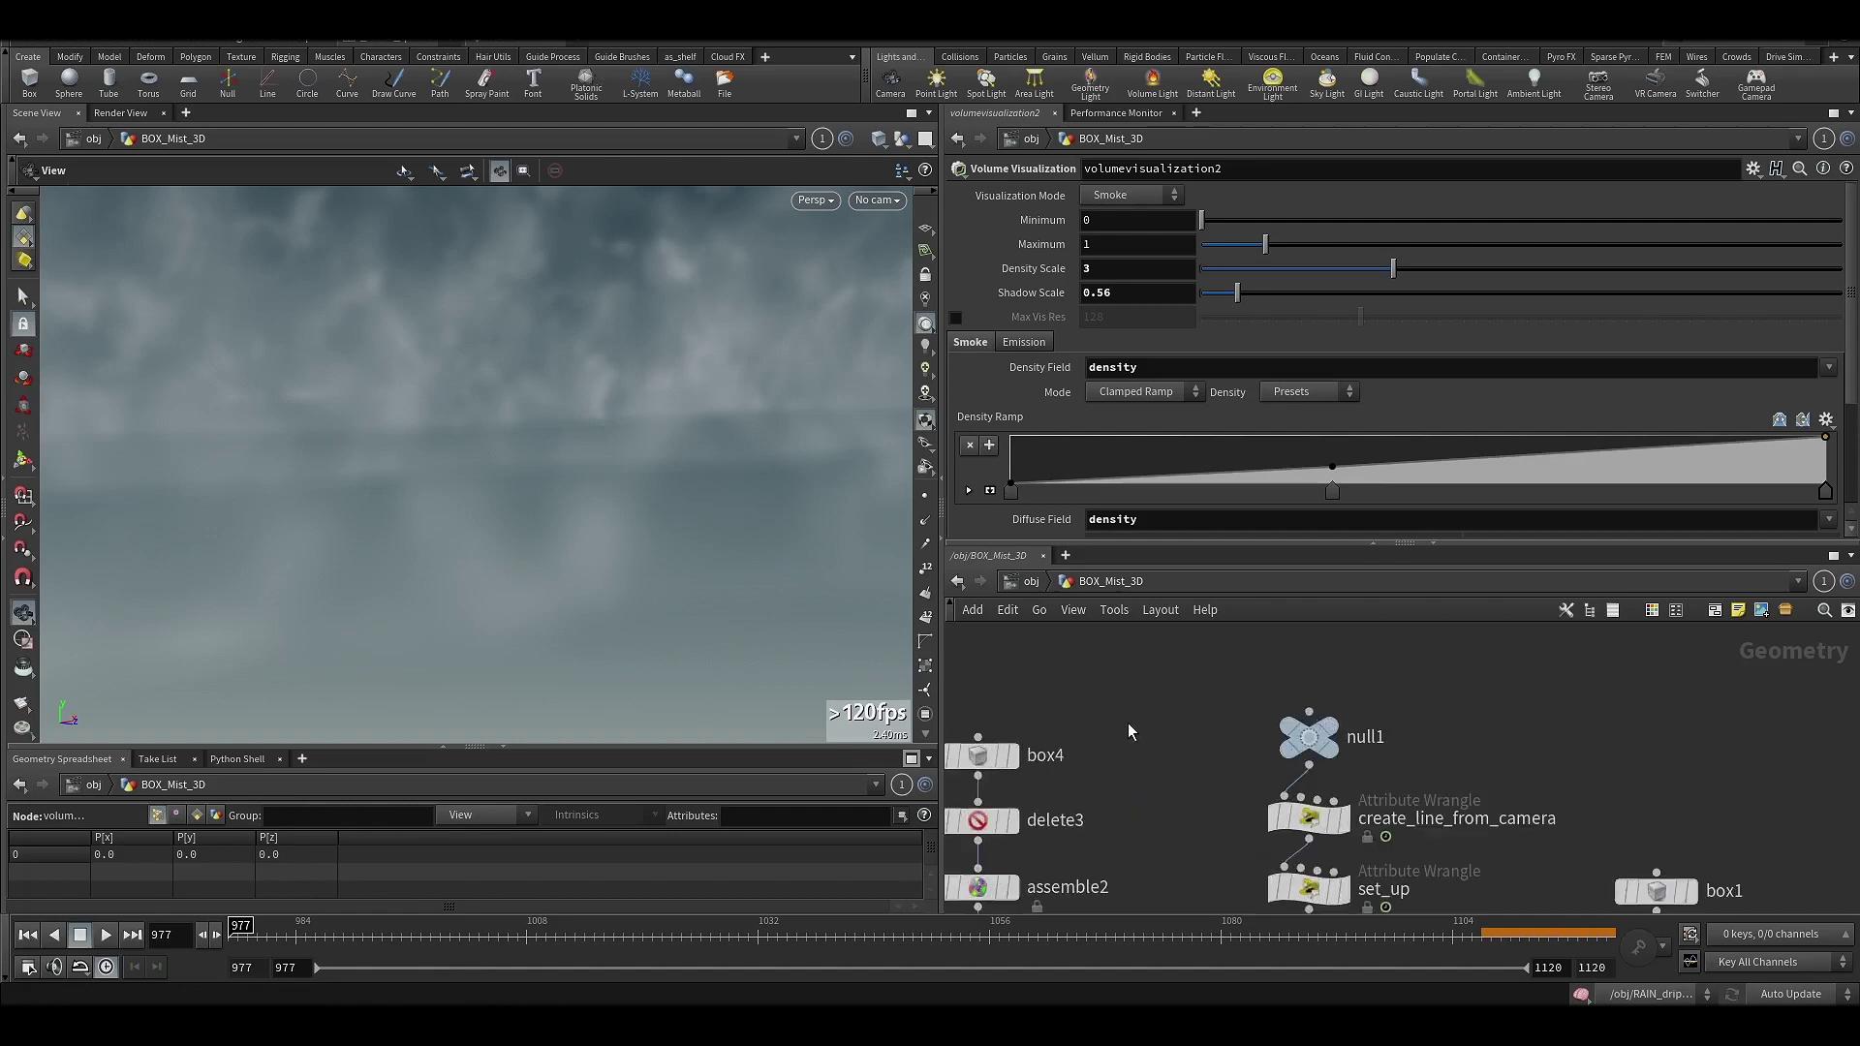
- Display the volumerasterizeattributes1 mist volume and show the FRUSTUM Attribute Wrangle's parameters
right_drag(649, 469, 503, 532)
drag(503, 532, 718, 560)
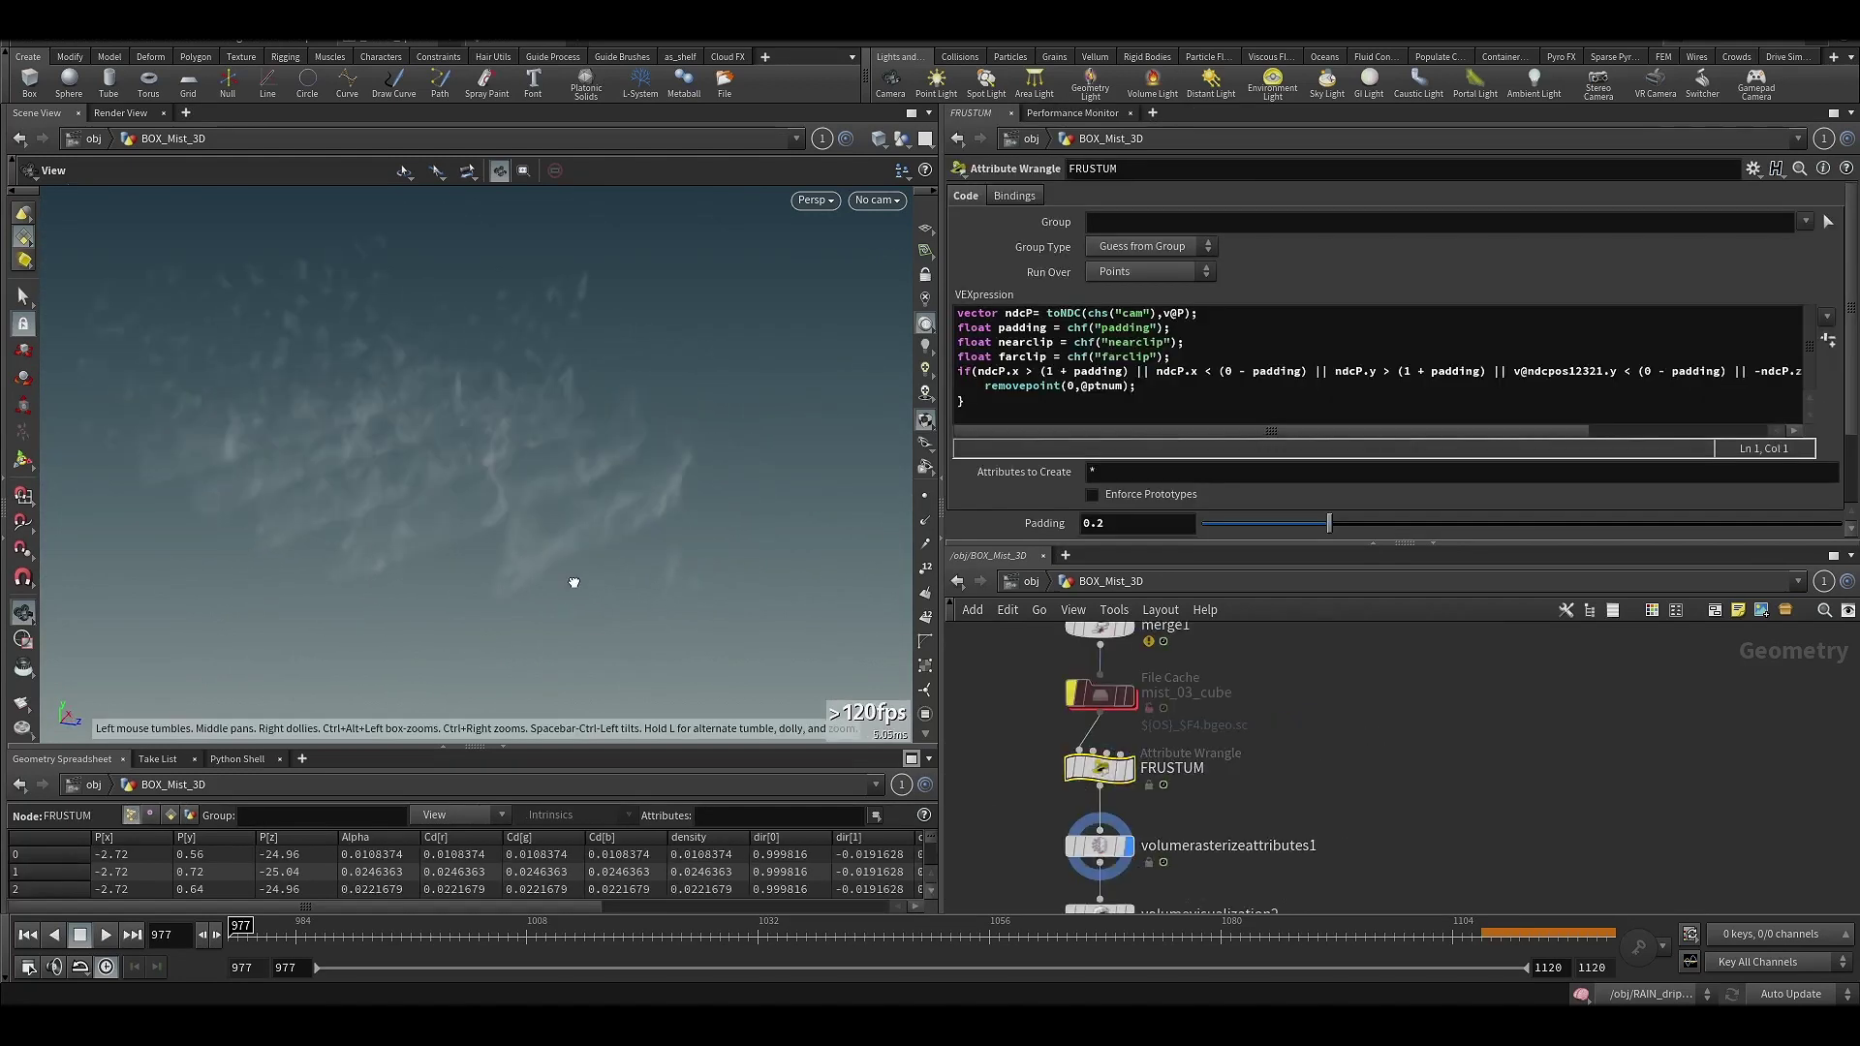
mouse_move(574, 582)
mouse_down()
mouse_move(730, 643)
mouse_move(586, 604)
mouse_up()
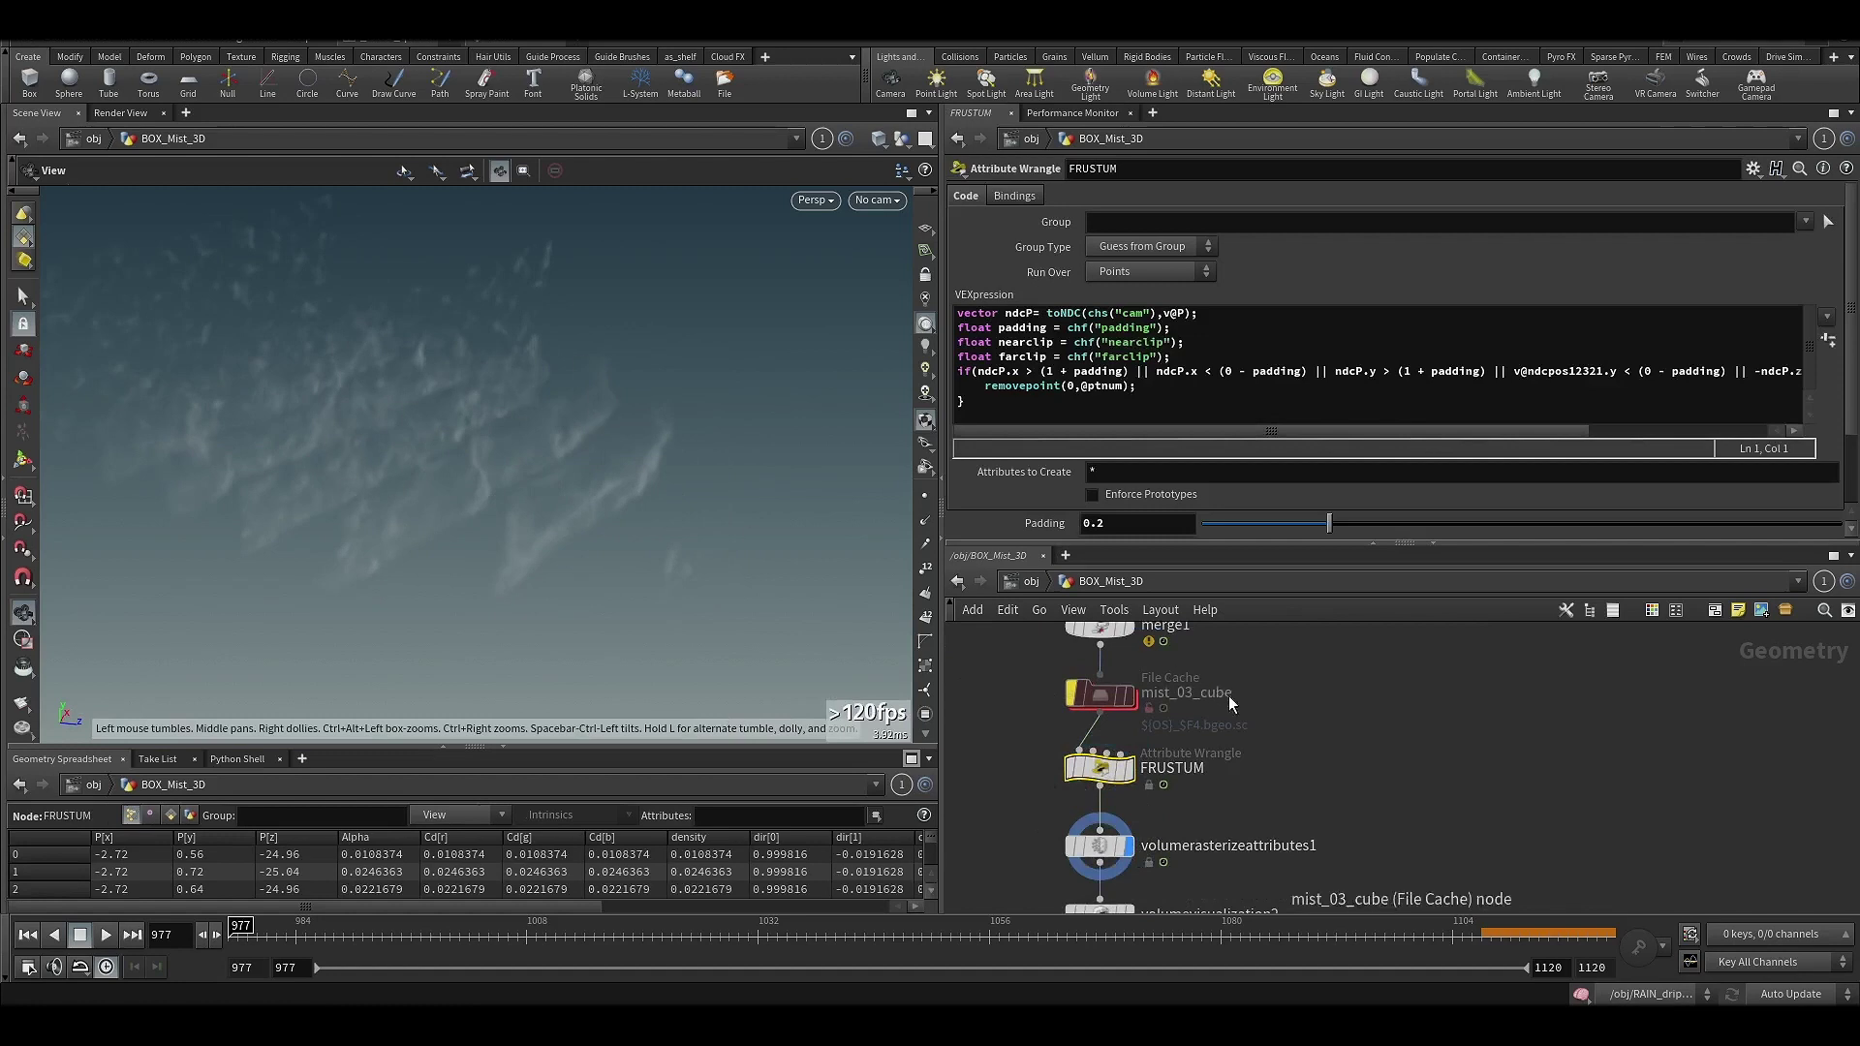
- Trace the BOX_Mist_3D network from merge1 up to the box and camera-line source nodes above switch1
scroll(1347, 775, down, 3)
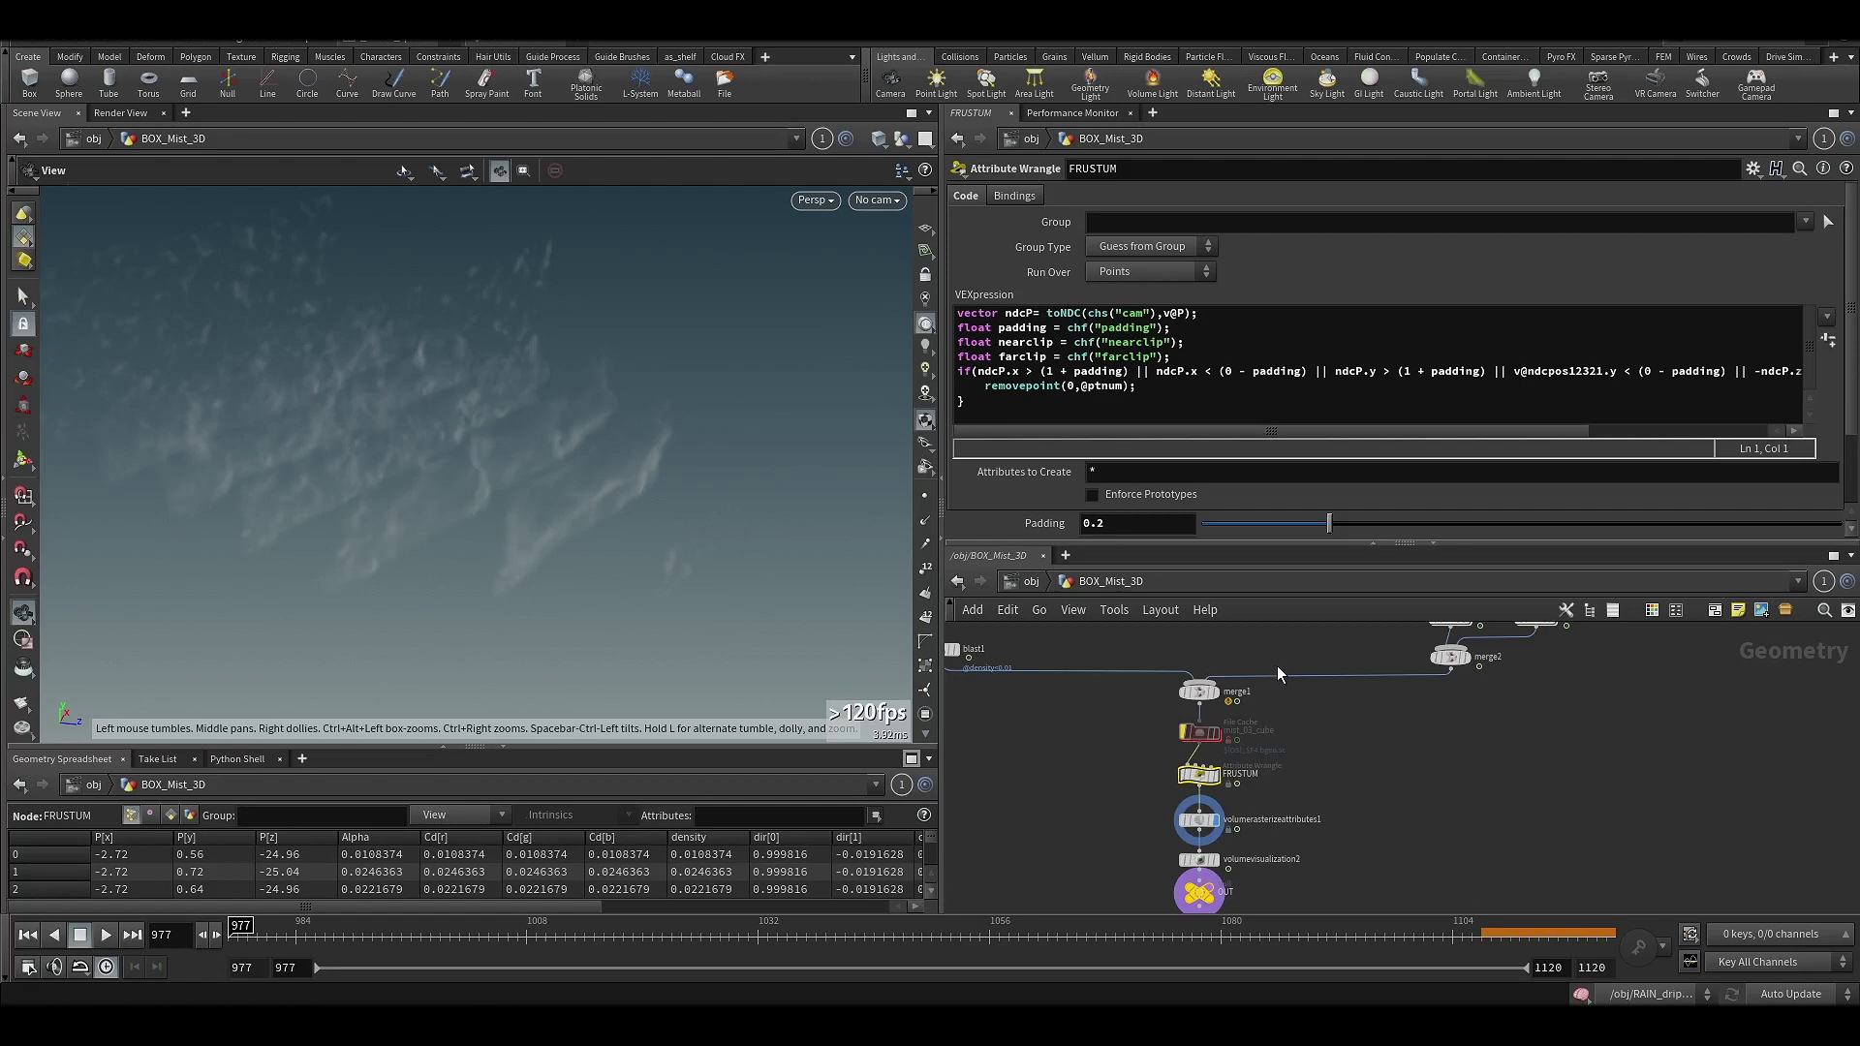
middle_drag(1277, 666, 1286, 802)
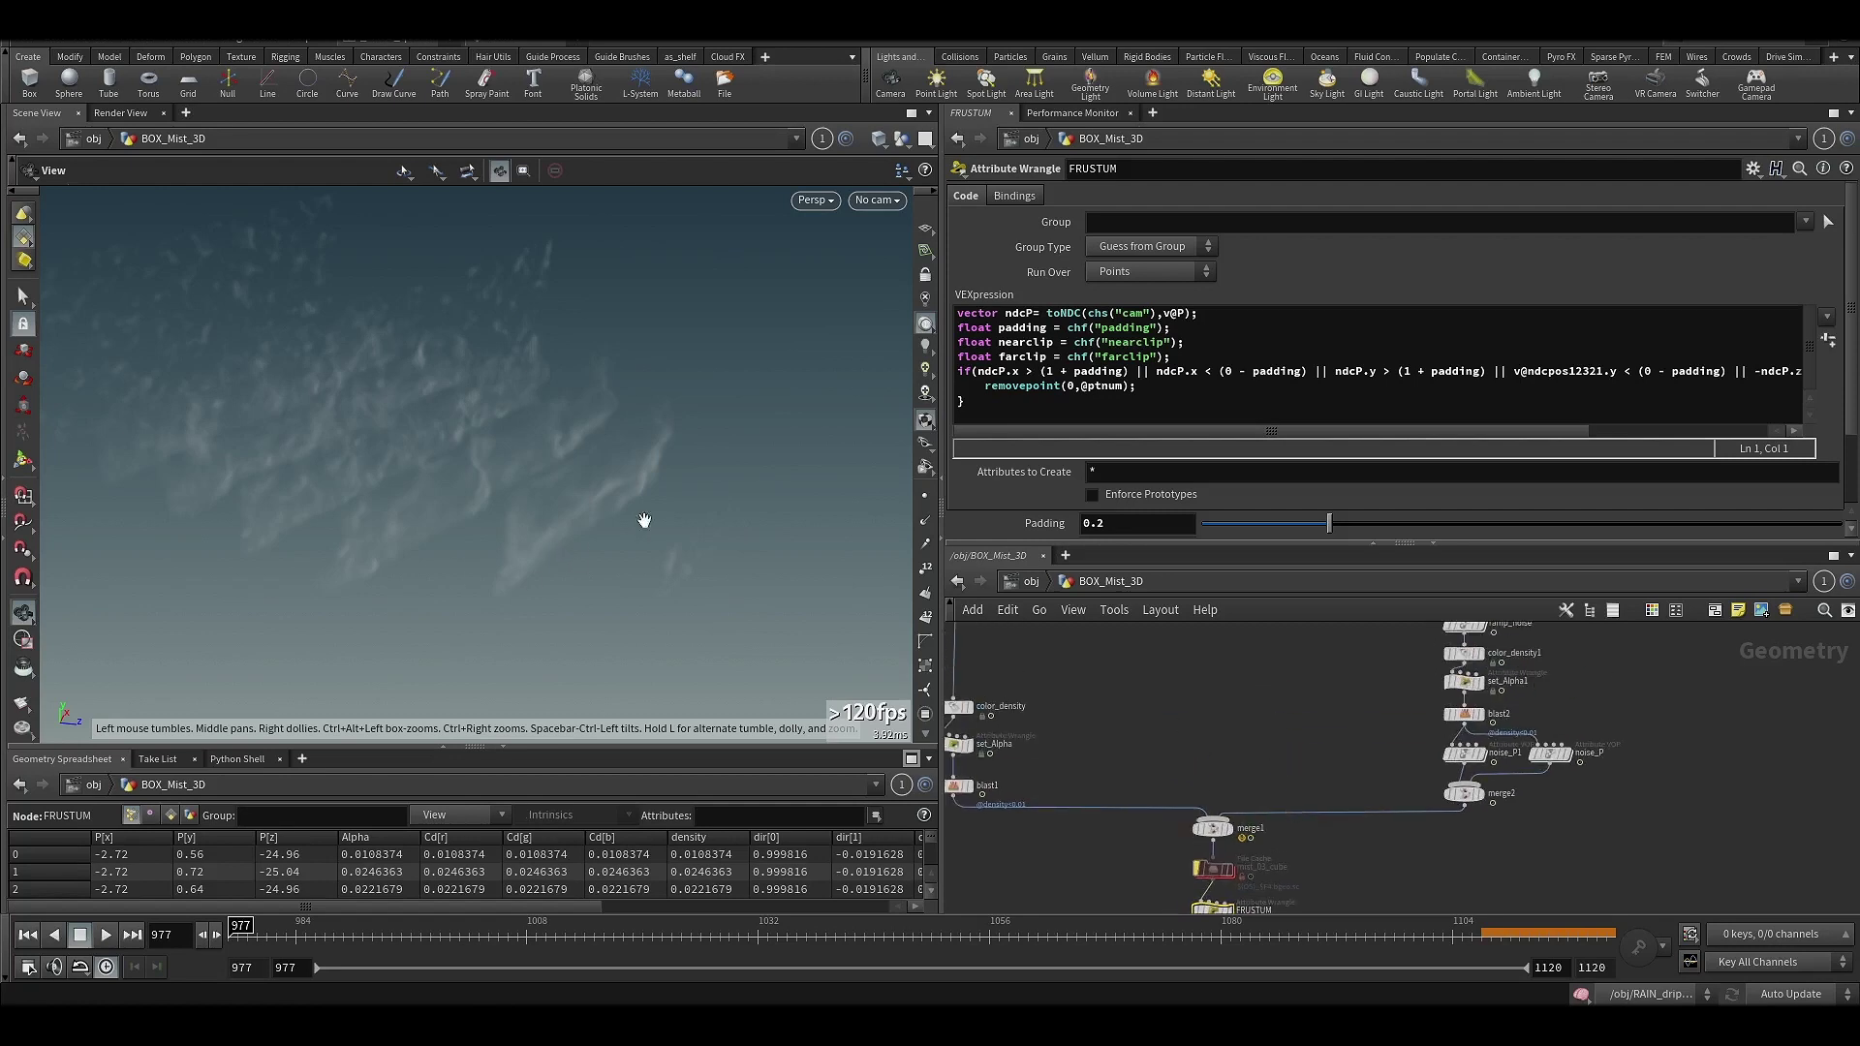
scroll(1131, 753, down, 6)
middle_drag(1131, 753, 1104, 885)
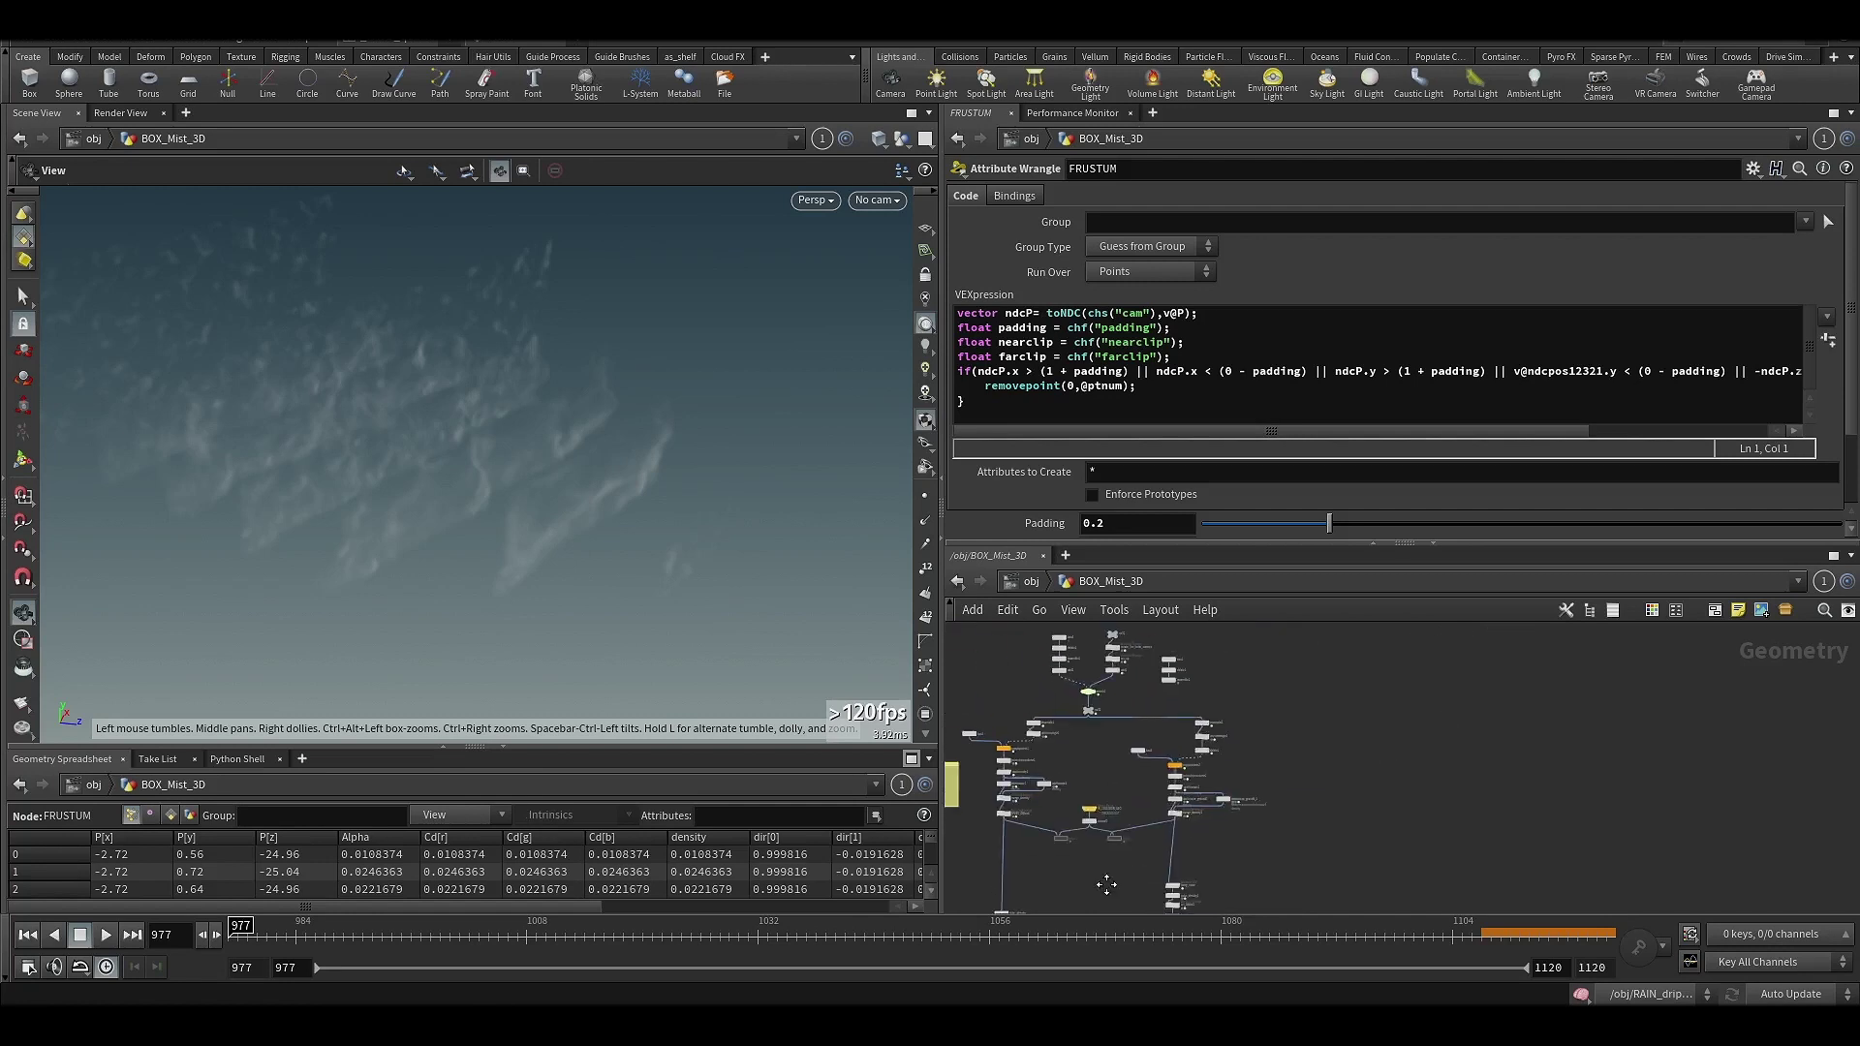
scroll(1075, 813, up, 6)
middle_drag(1124, 711, 1100, 885)
middle_drag(1189, 762, 1182, 840)
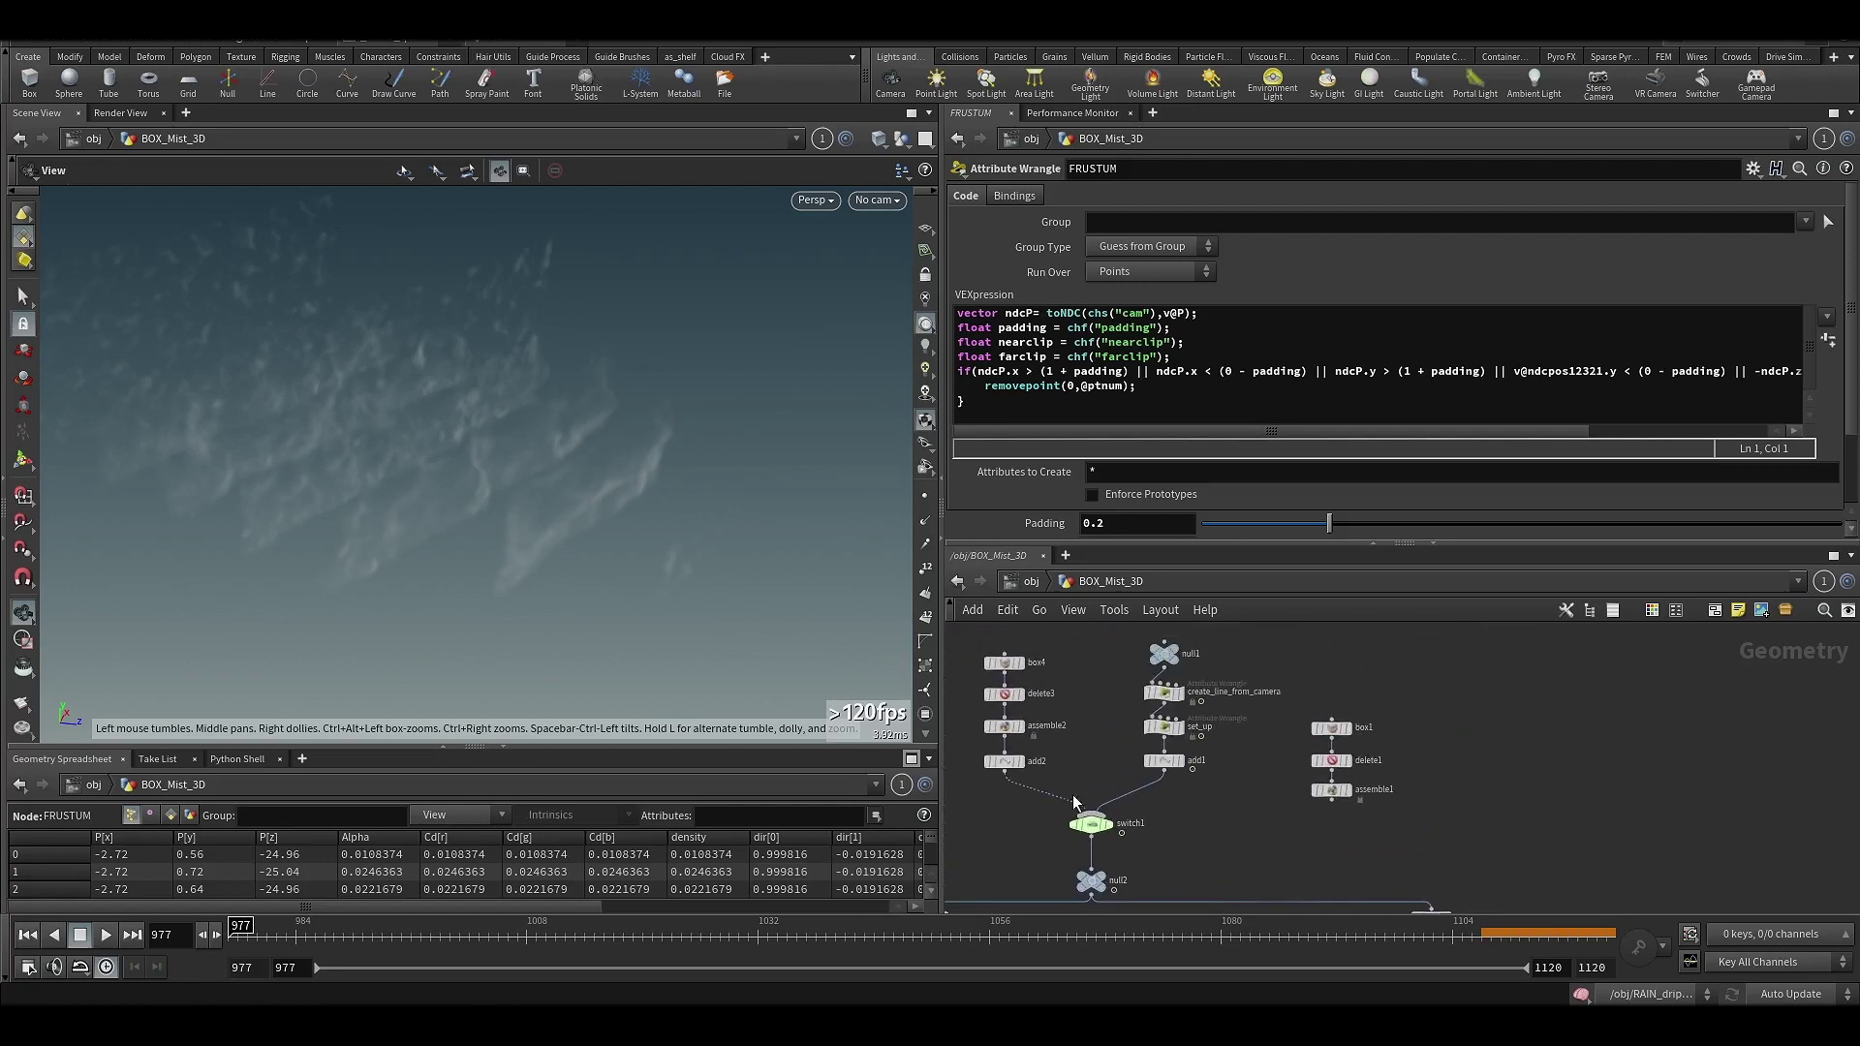
- Examine the shape and spread of the rasterized mist volume from several angles
mouse_move(640, 589)
mouse_down()
mouse_move(592, 601)
mouse_move(628, 598)
mouse_up()
drag(502, 555, 547, 578)
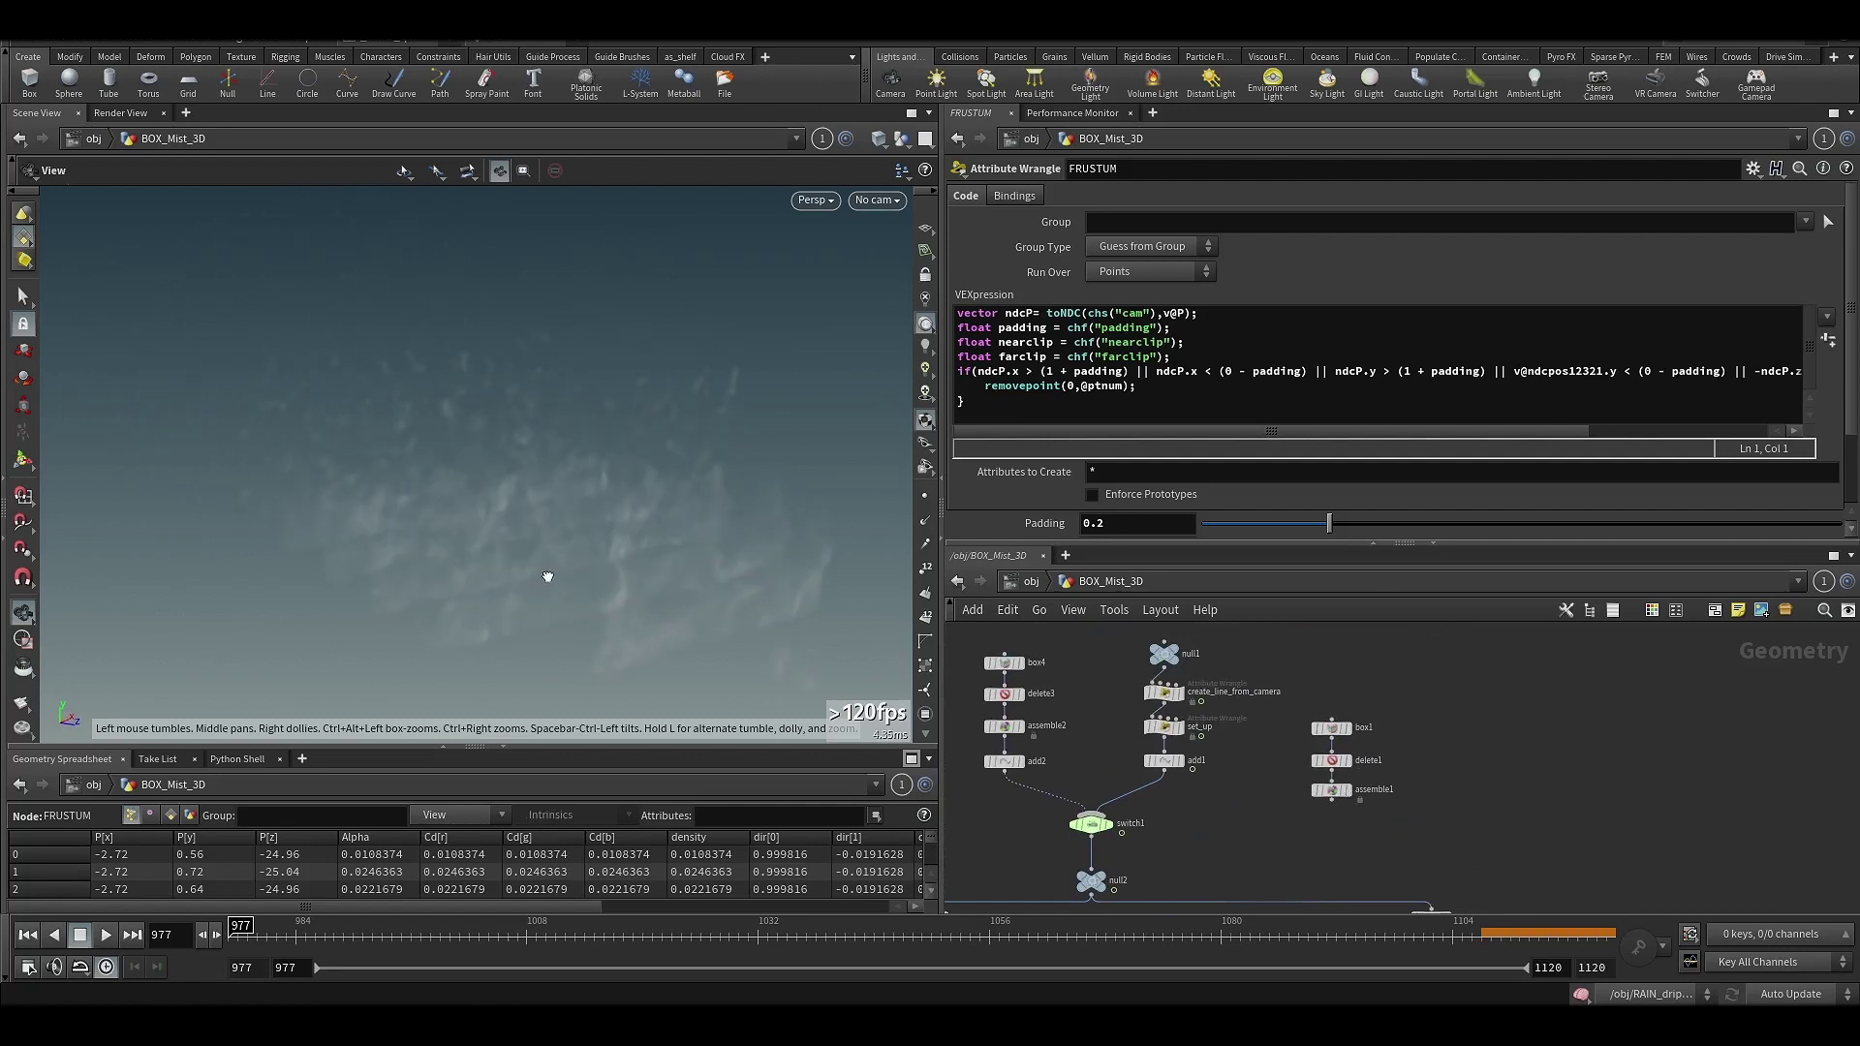
middle_drag(614, 635, 489, 586)
drag(511, 586, 622, 580)
middle_drag(576, 578, 628, 605)
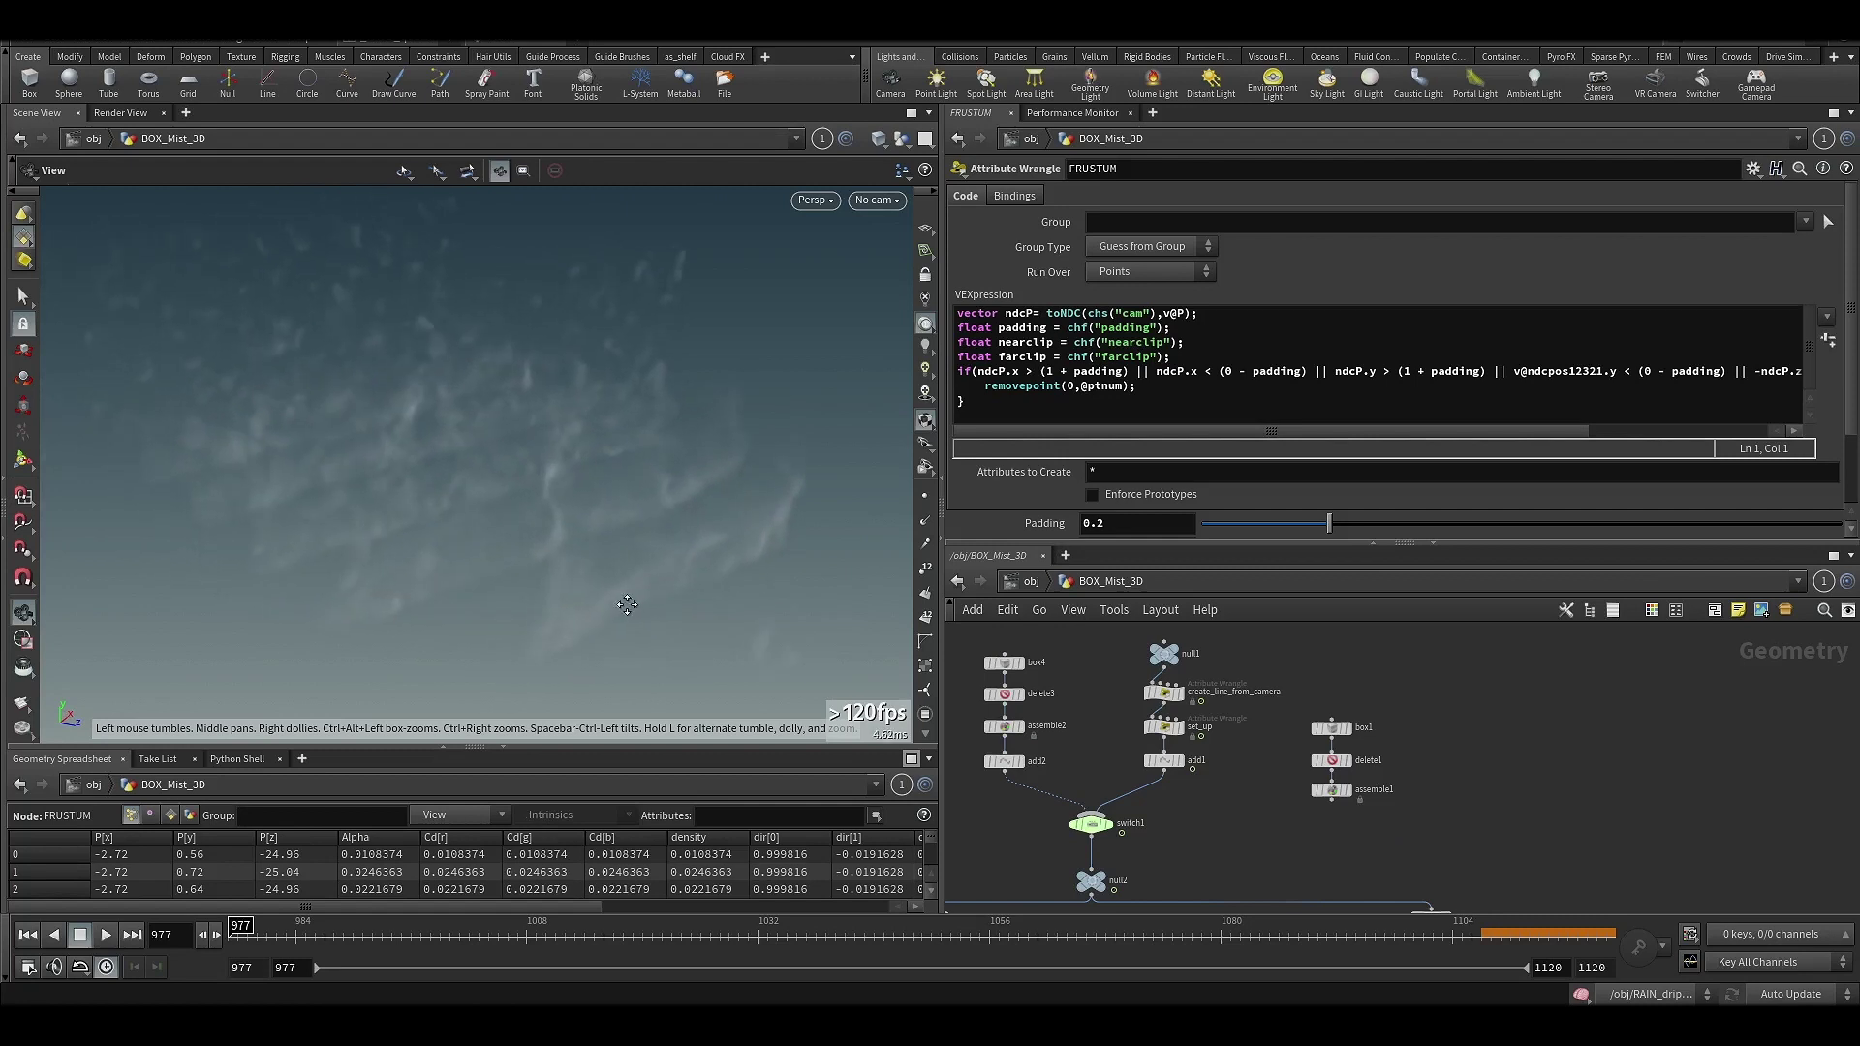
mouse_move(625, 602)
mouse_down()
mouse_move(685, 606)
mouse_move(623, 599)
mouse_up()
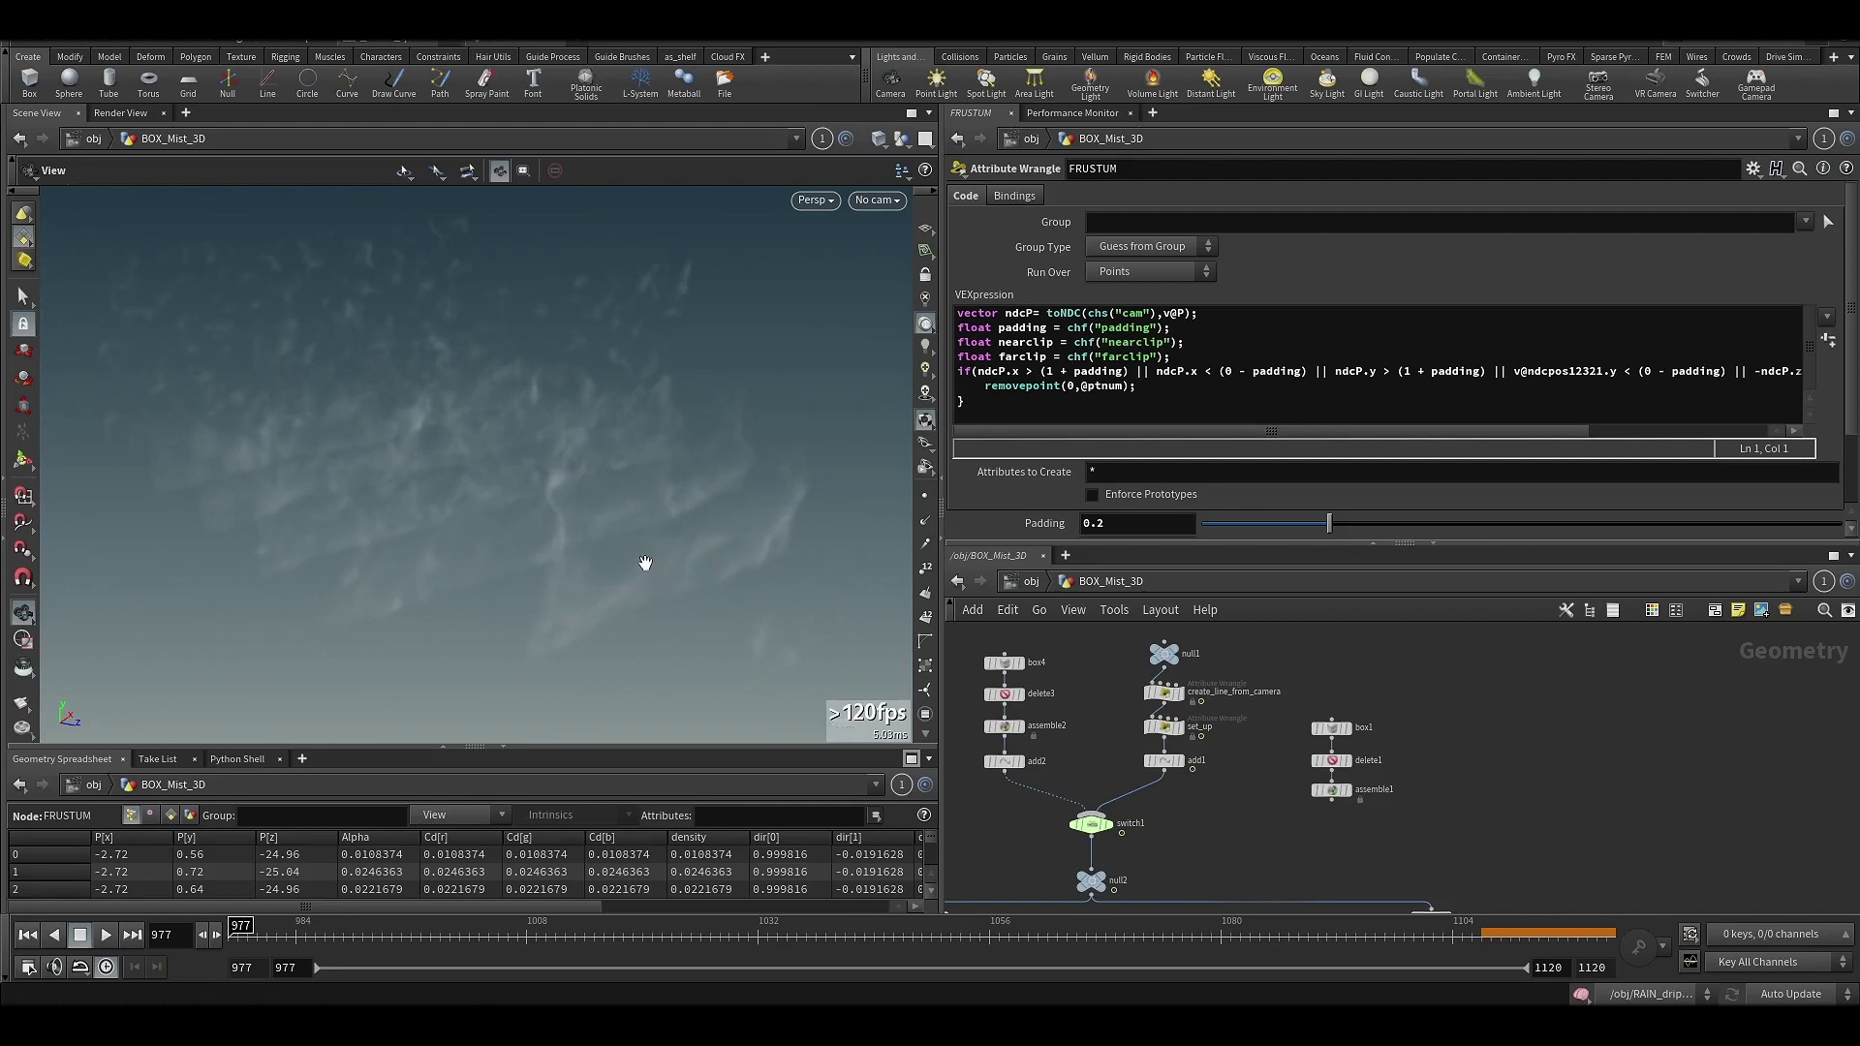
mouse_move(594, 576)
mouse_down()
mouse_move(643, 552)
mouse_move(577, 577)
mouse_move(538, 564)
mouse_move(595, 576)
mouse_up()
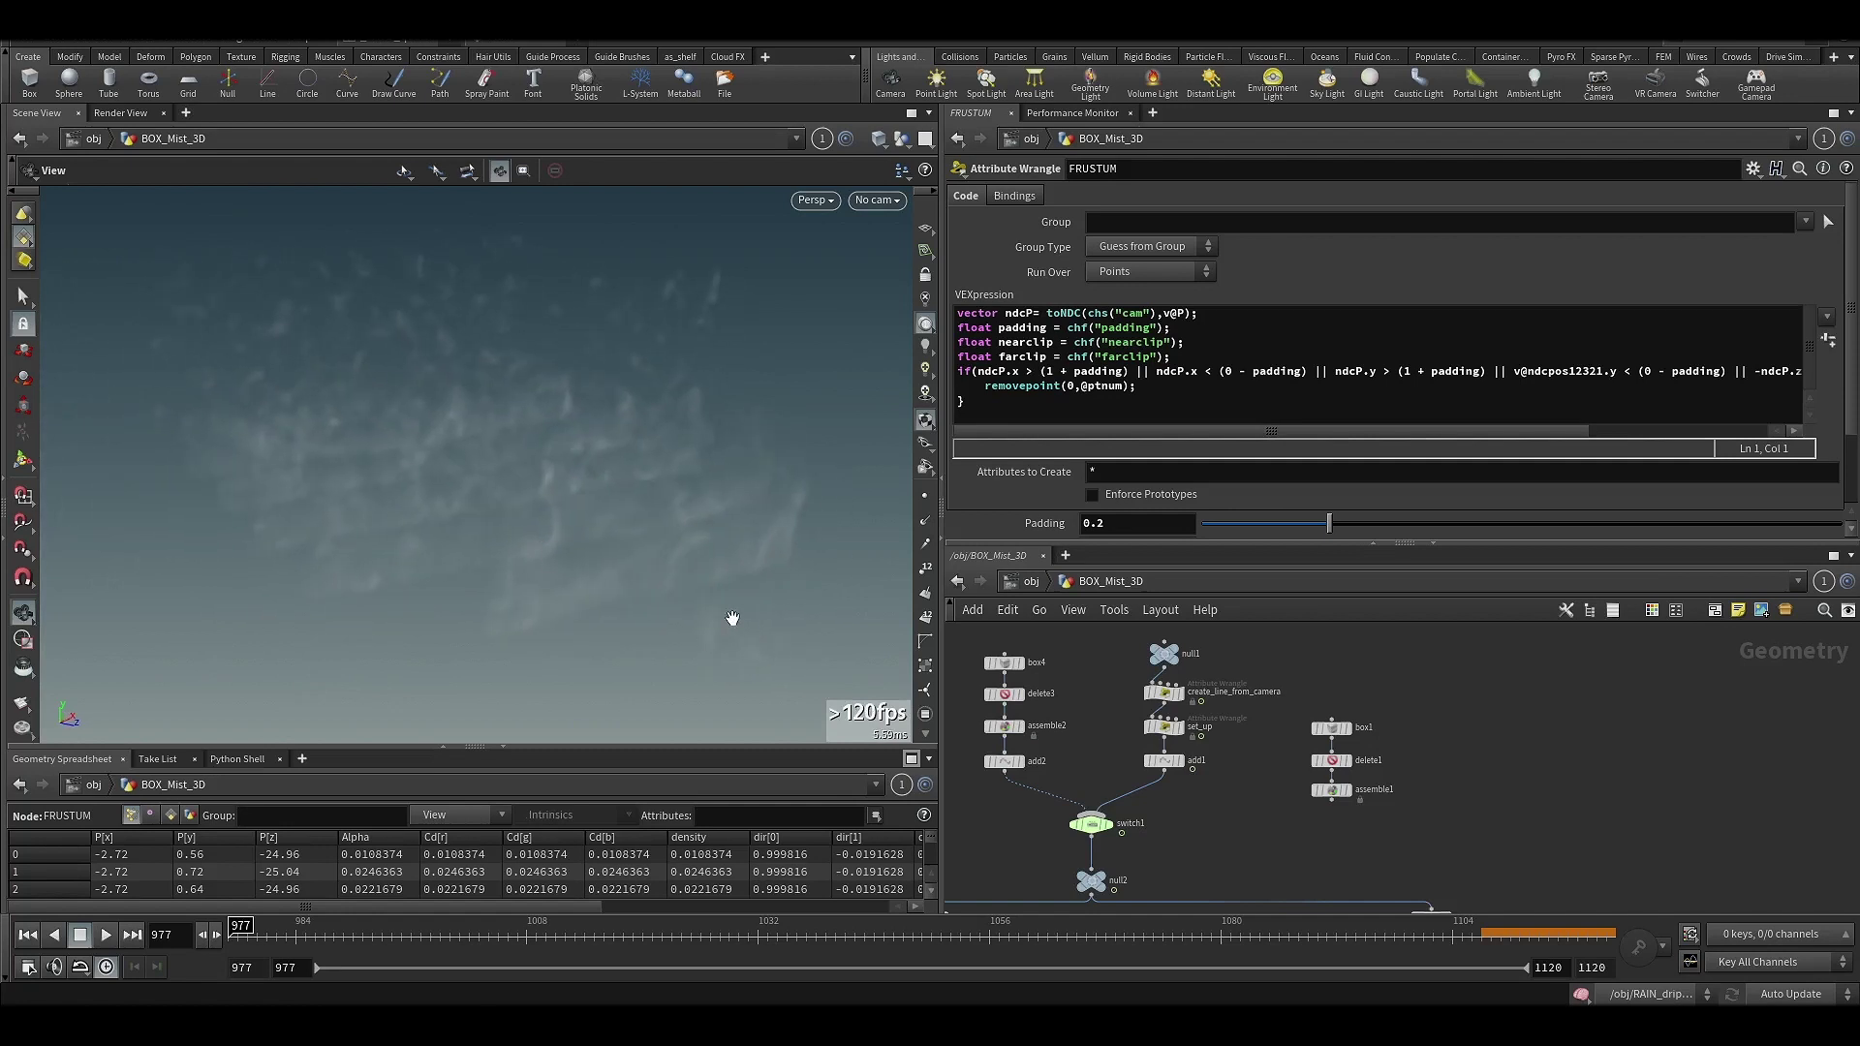
drag(732, 618, 690, 610)
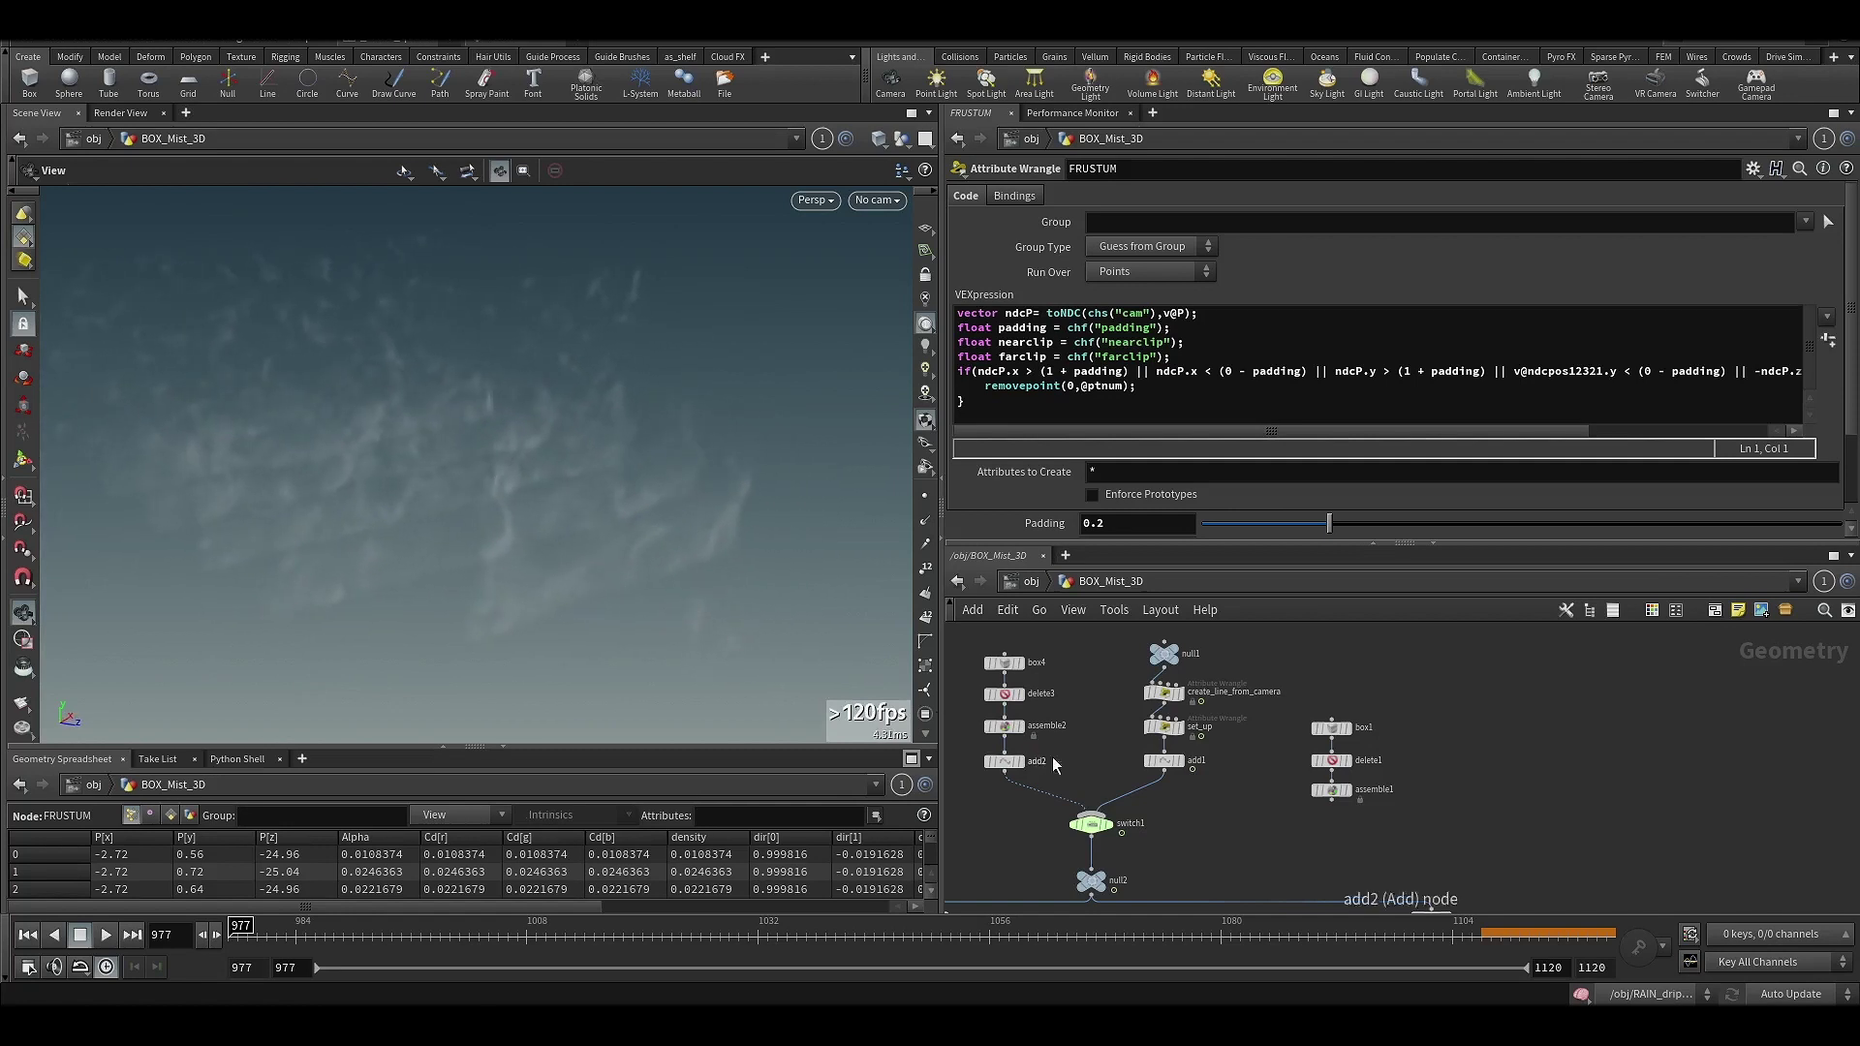
- Display the null1 node above create_line_from_camera and show its parameters
middle_drag(1079, 752, 1073, 782)
drag(508, 583, 562, 596)
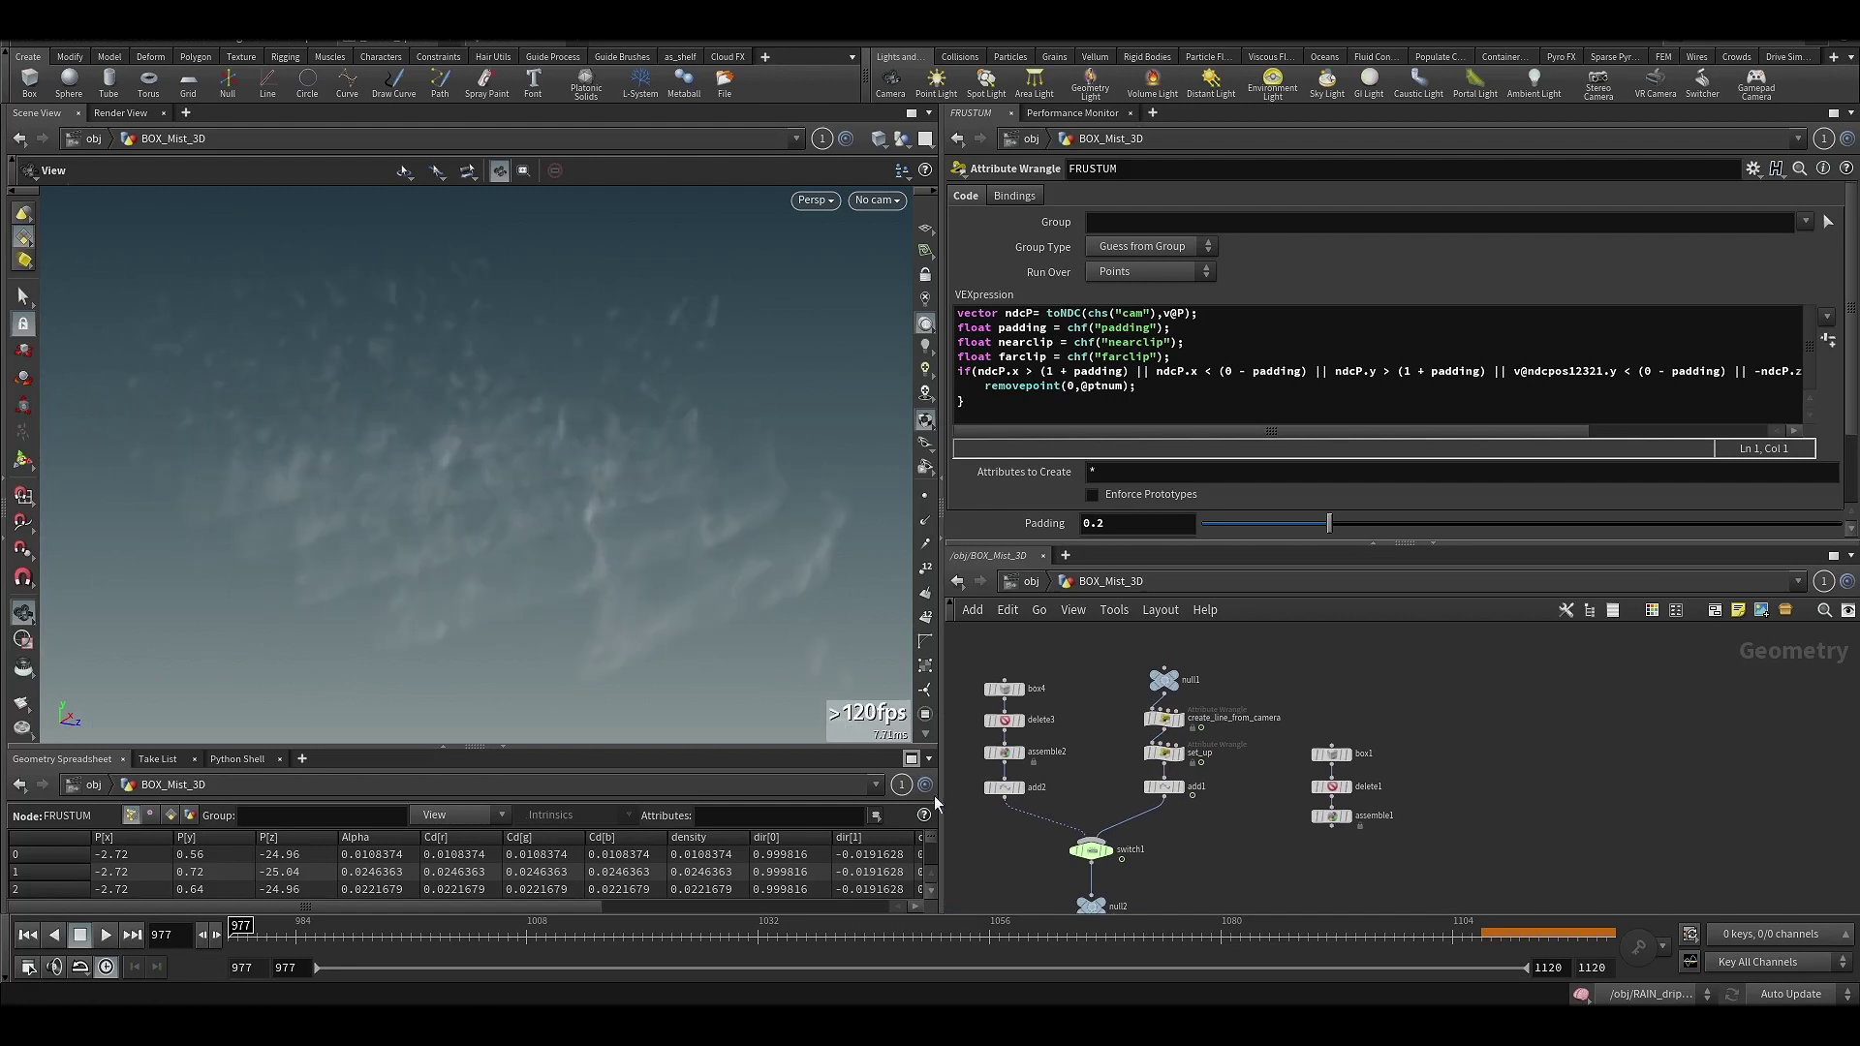
middle_drag(1052, 767, 1023, 767)
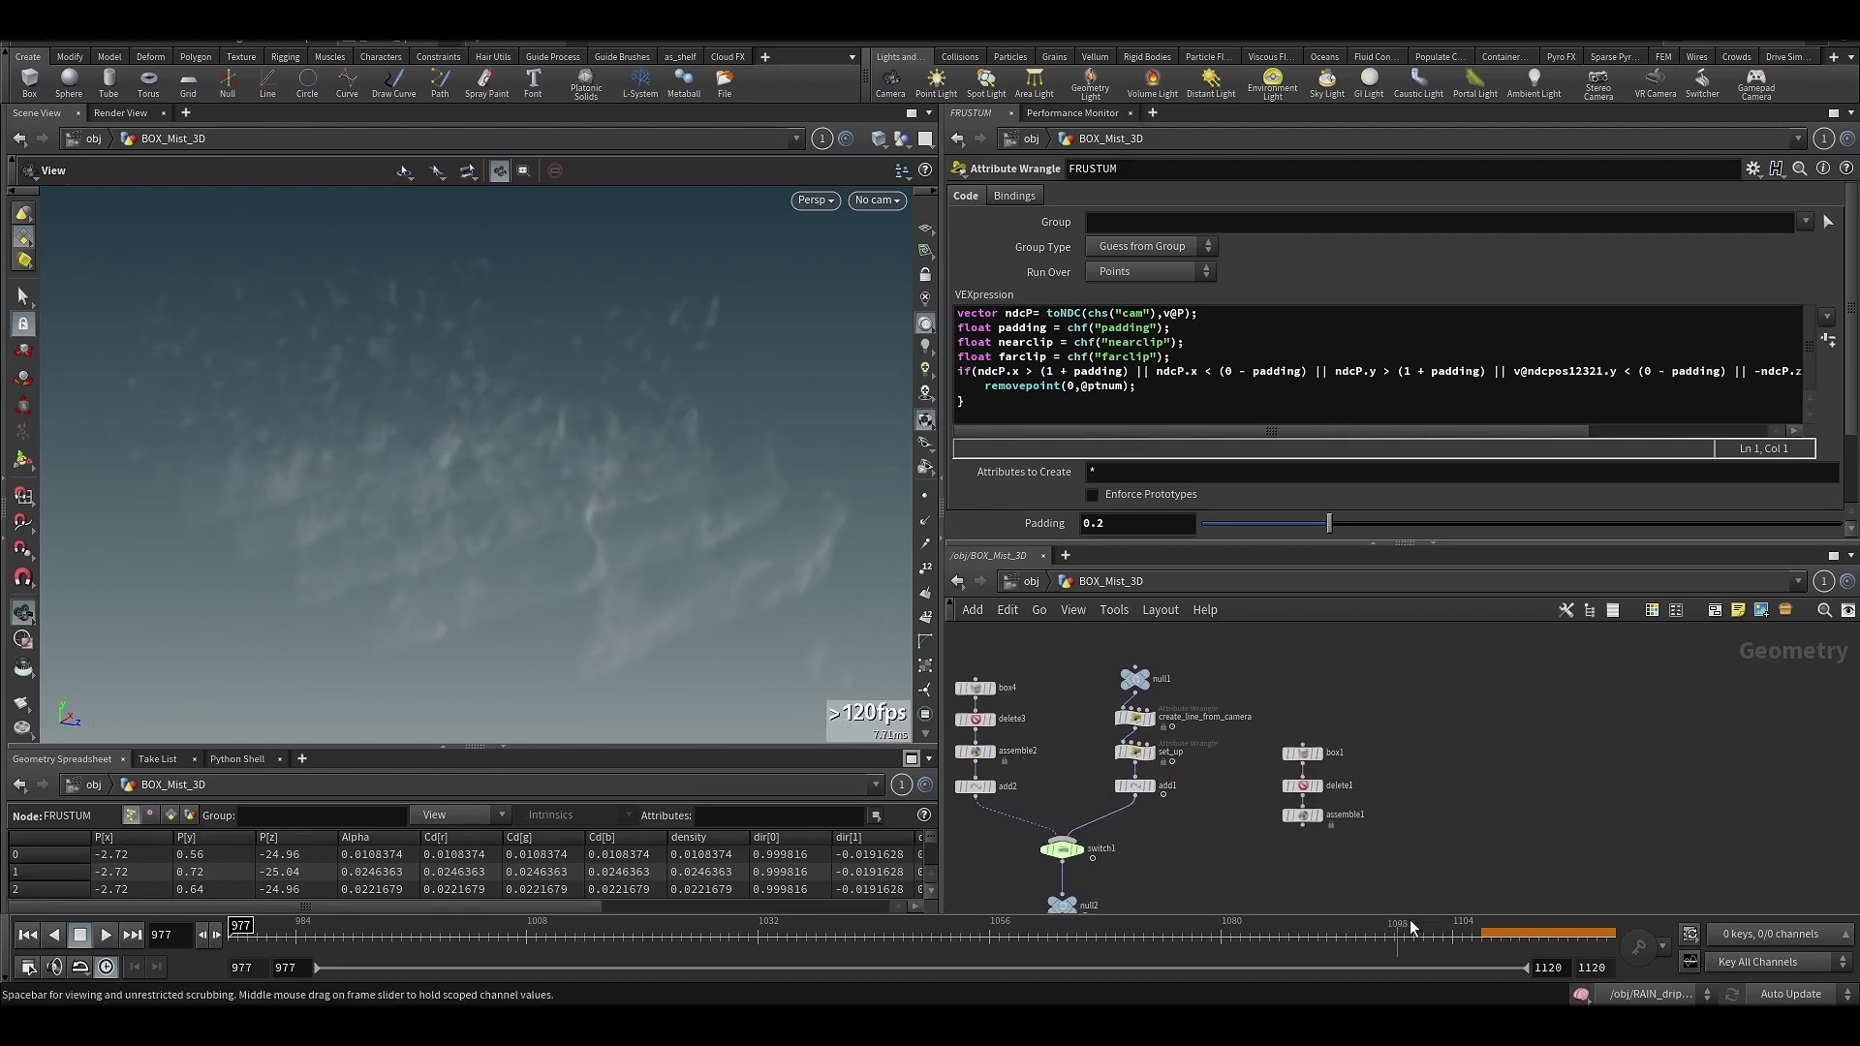
middle_drag(1226, 828, 1265, 822)
scroll(1201, 780, up, 4)
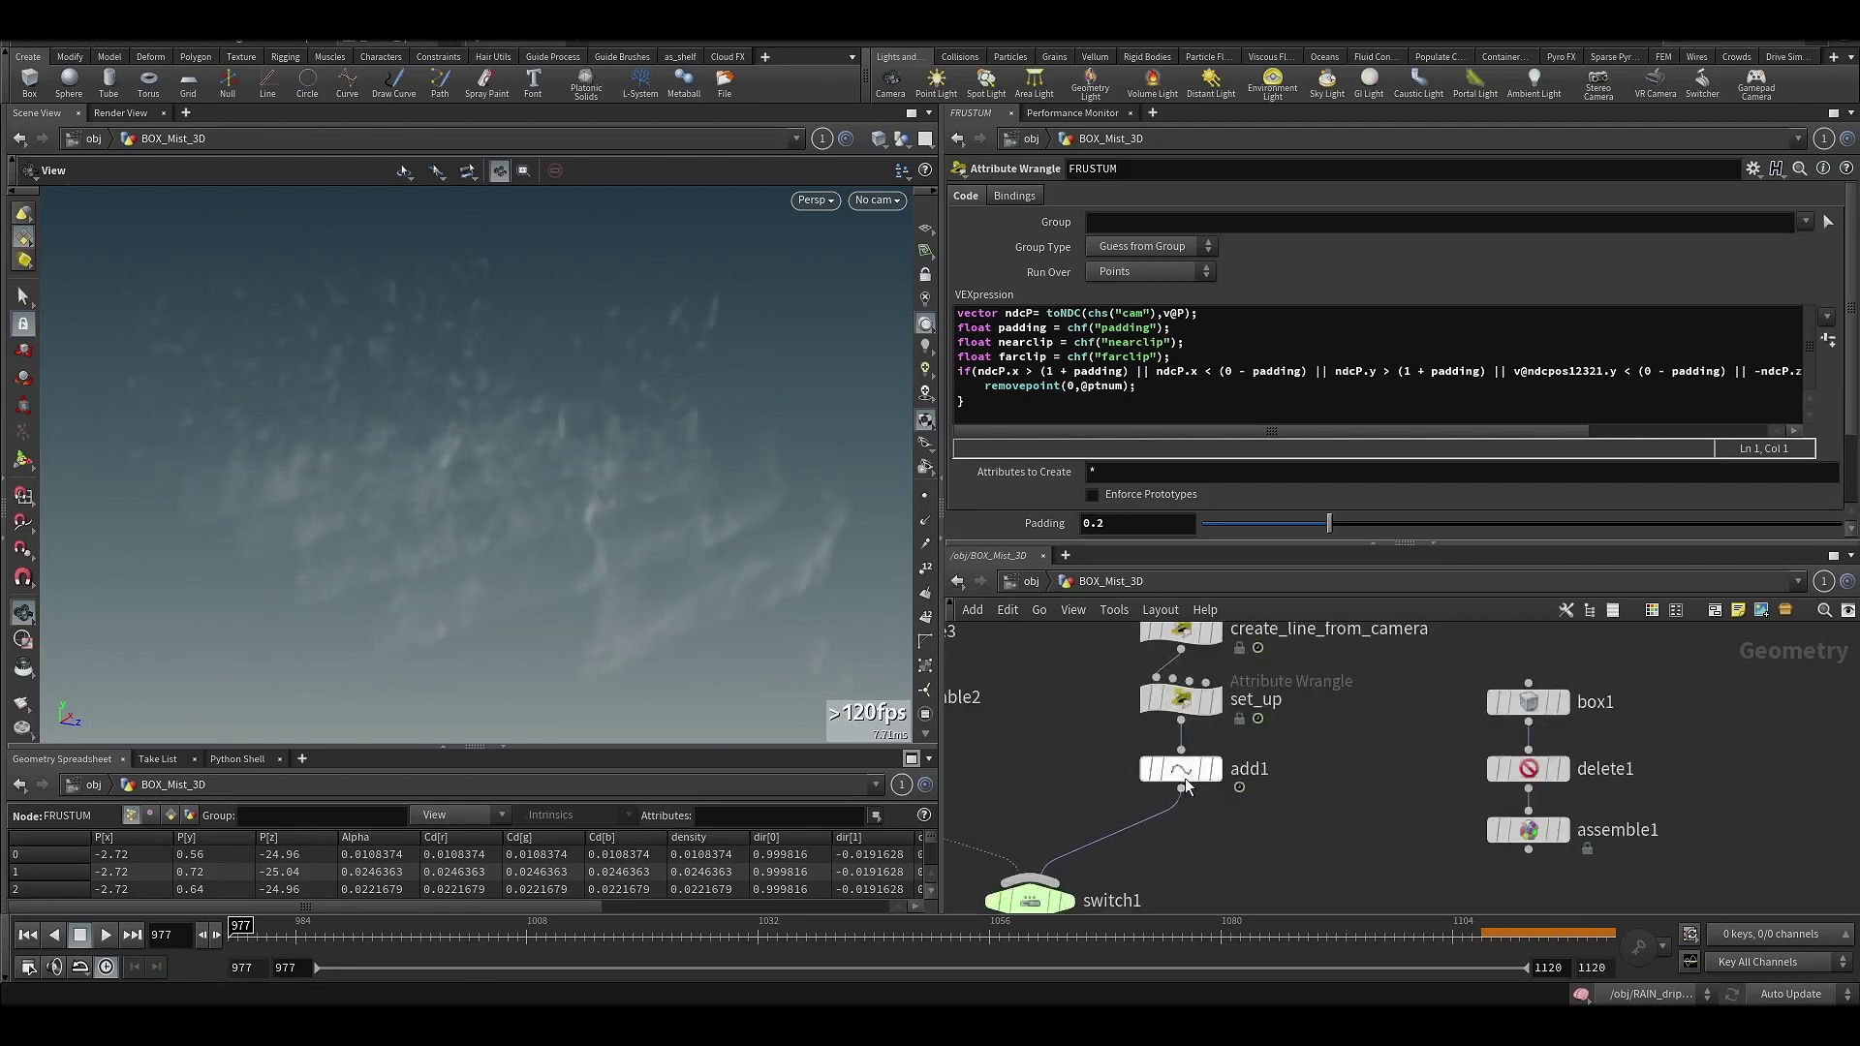
scroll(1143, 803, down, 3)
middle_drag(1133, 786, 1086, 779)
scroll(1086, 779, up, 2)
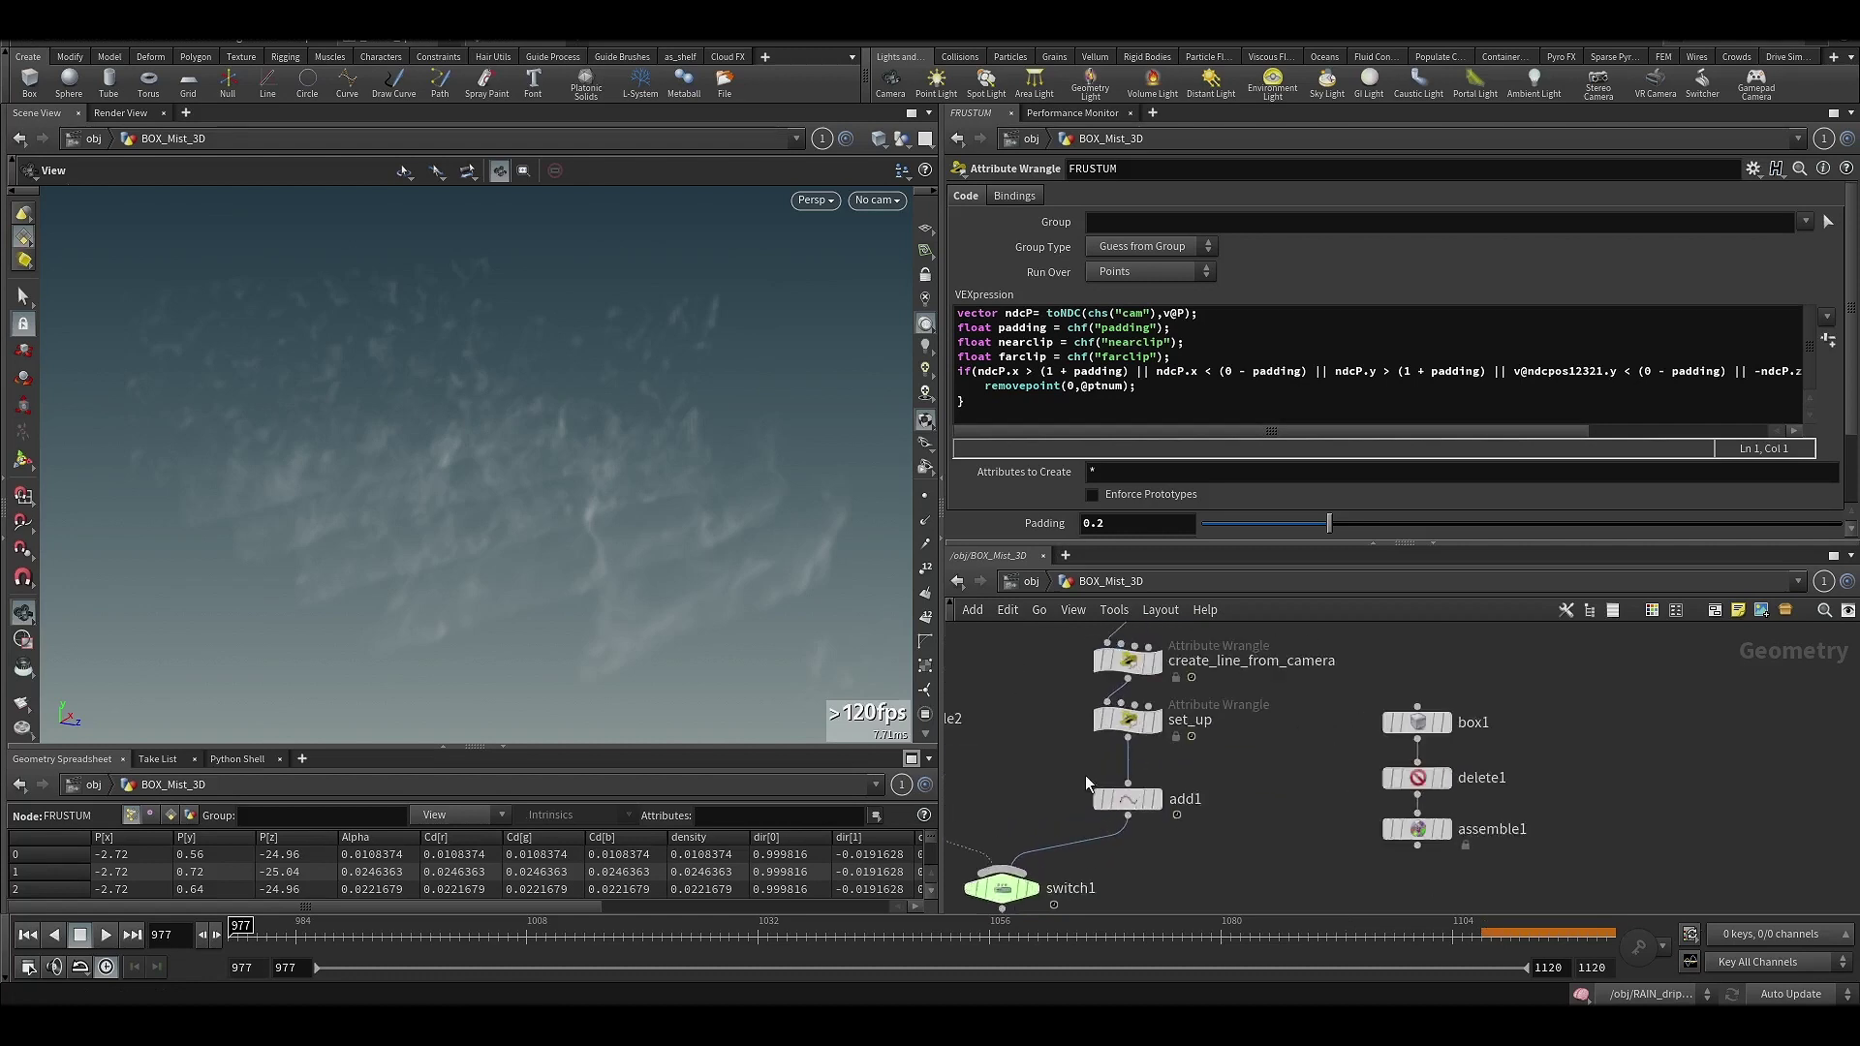
middle_drag(1065, 678, 1056, 770)
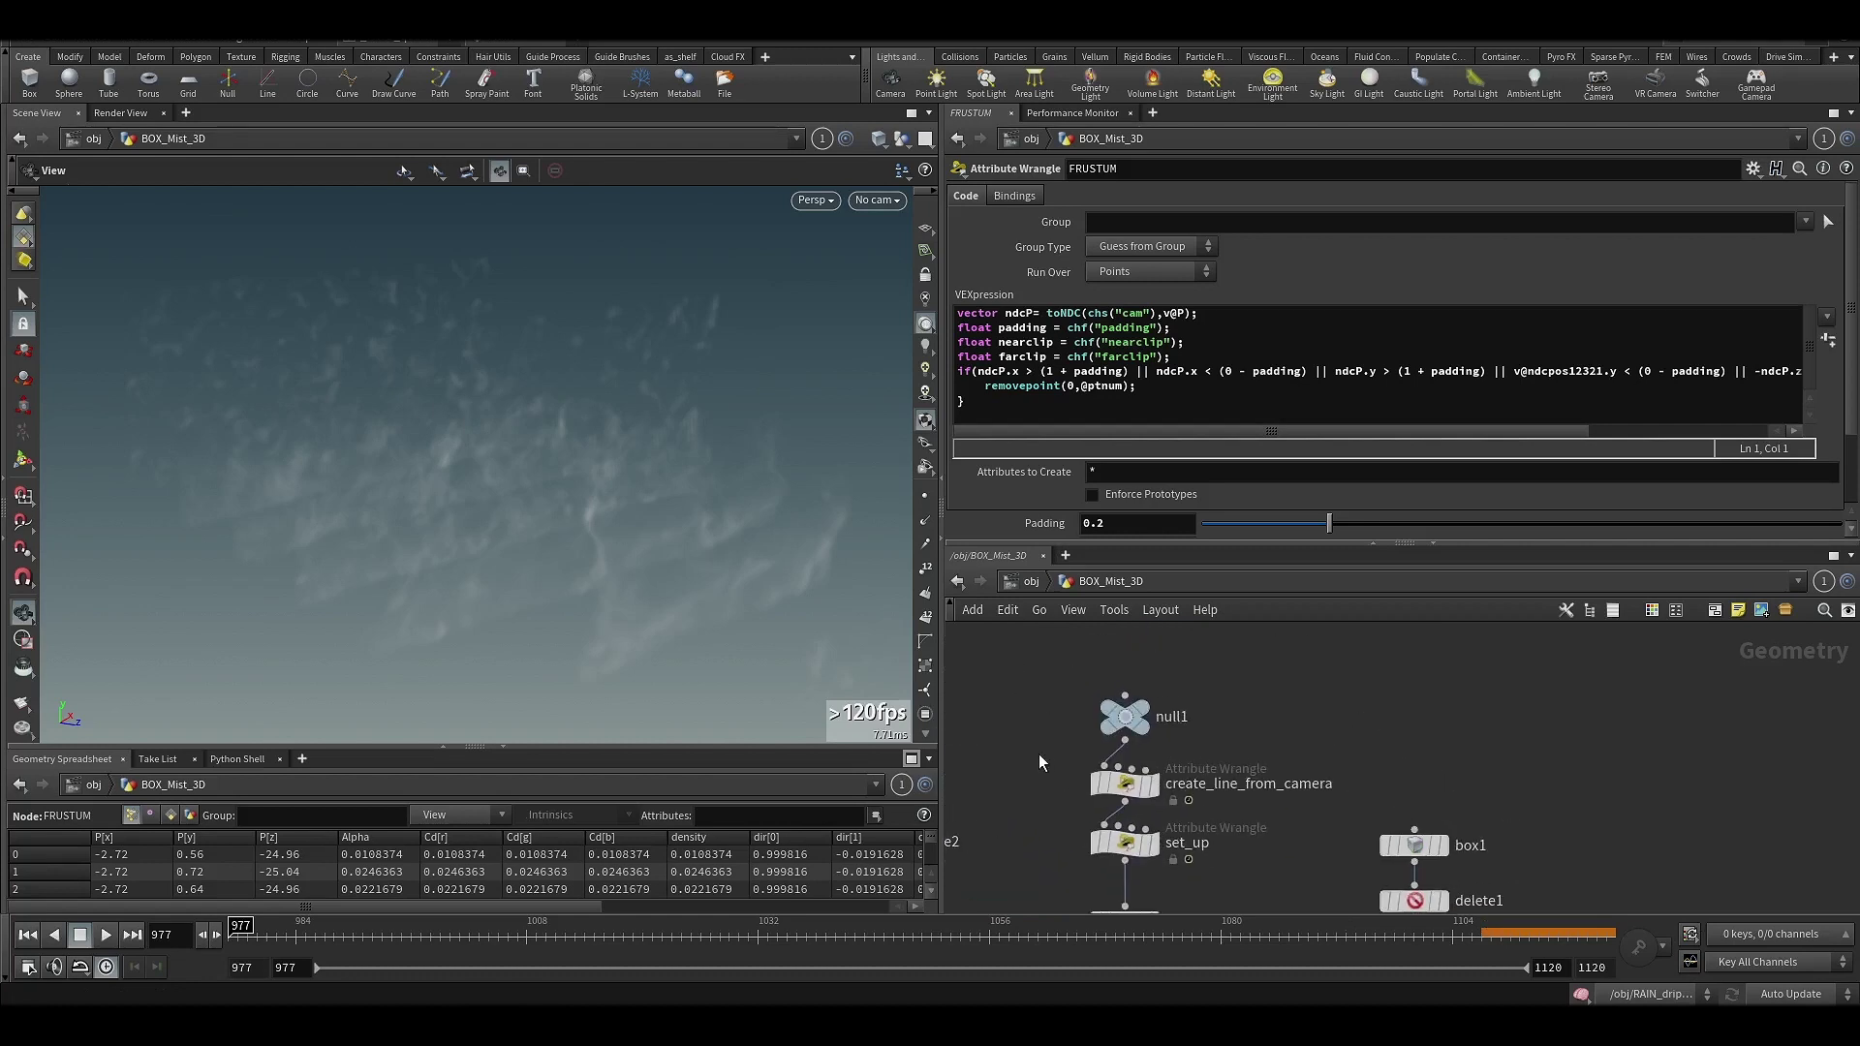
click(1123, 717)
click(1146, 717)
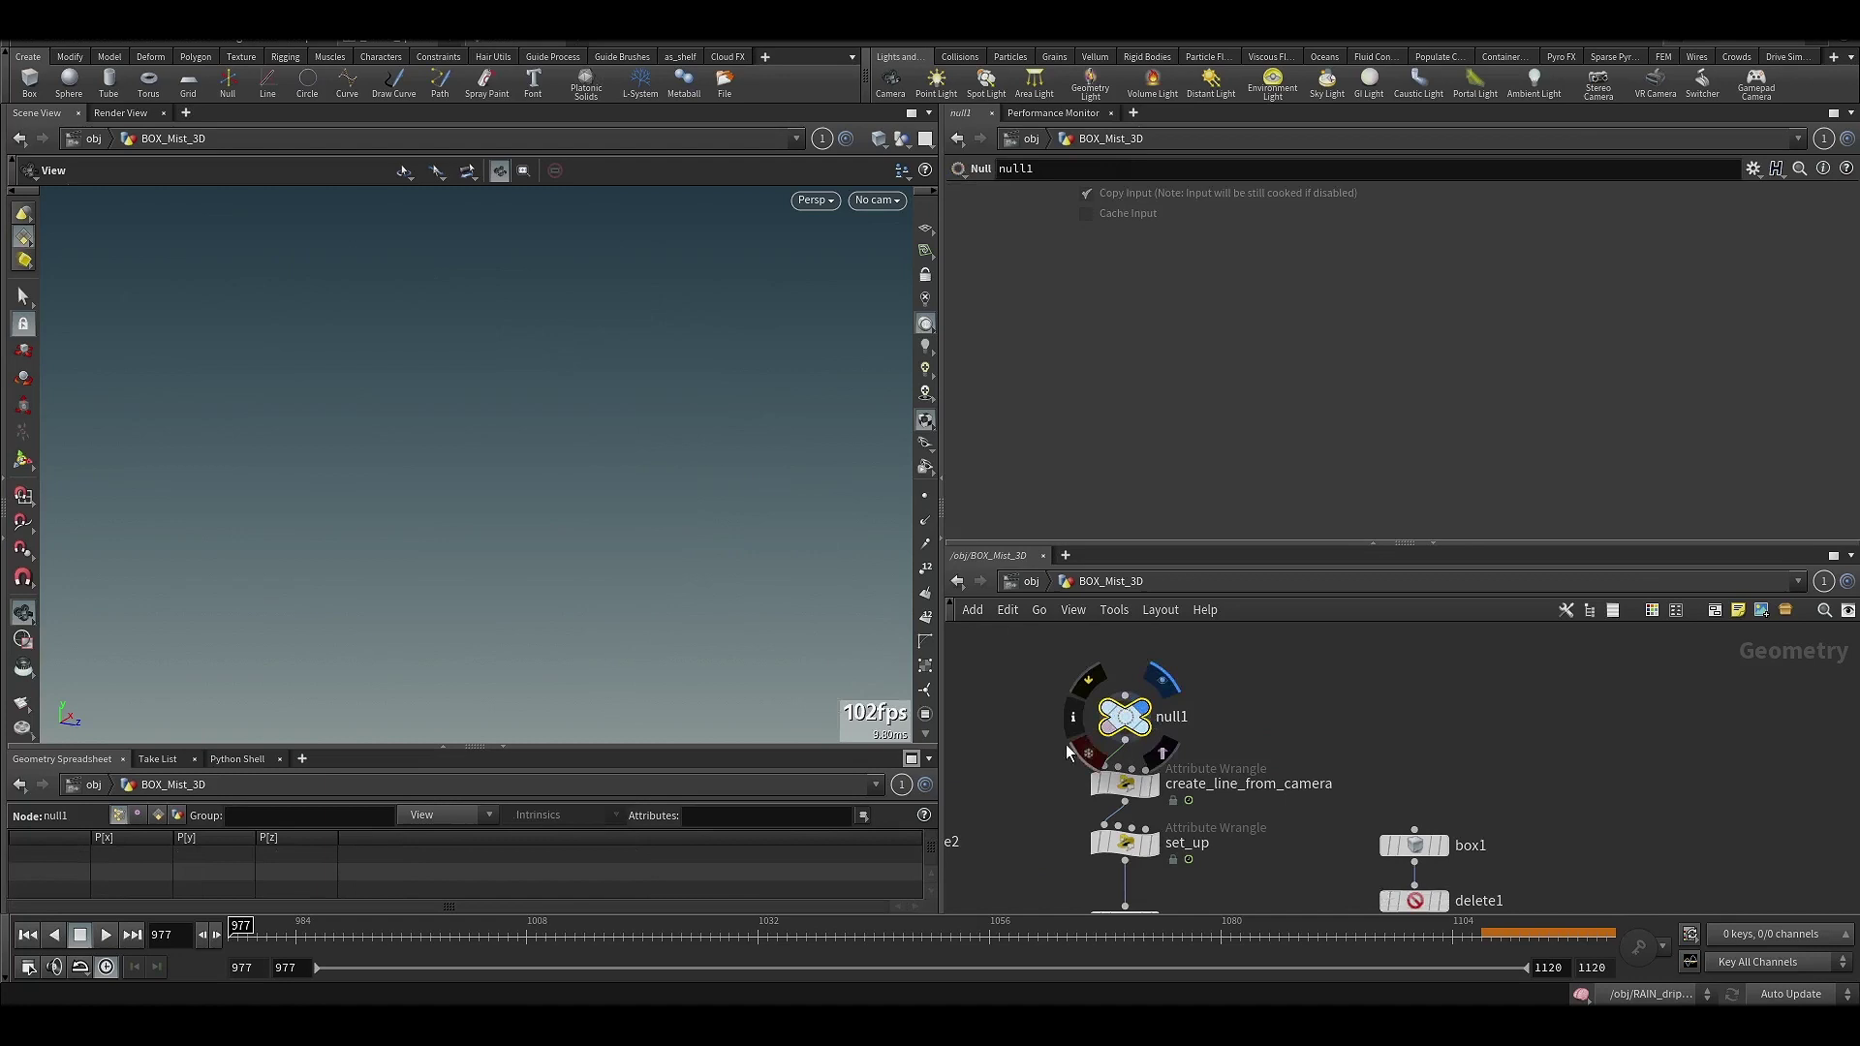
- Display the create_line_from_camera and set_up wrangles in turn and show the code of each
click(1124, 783)
click(1149, 782)
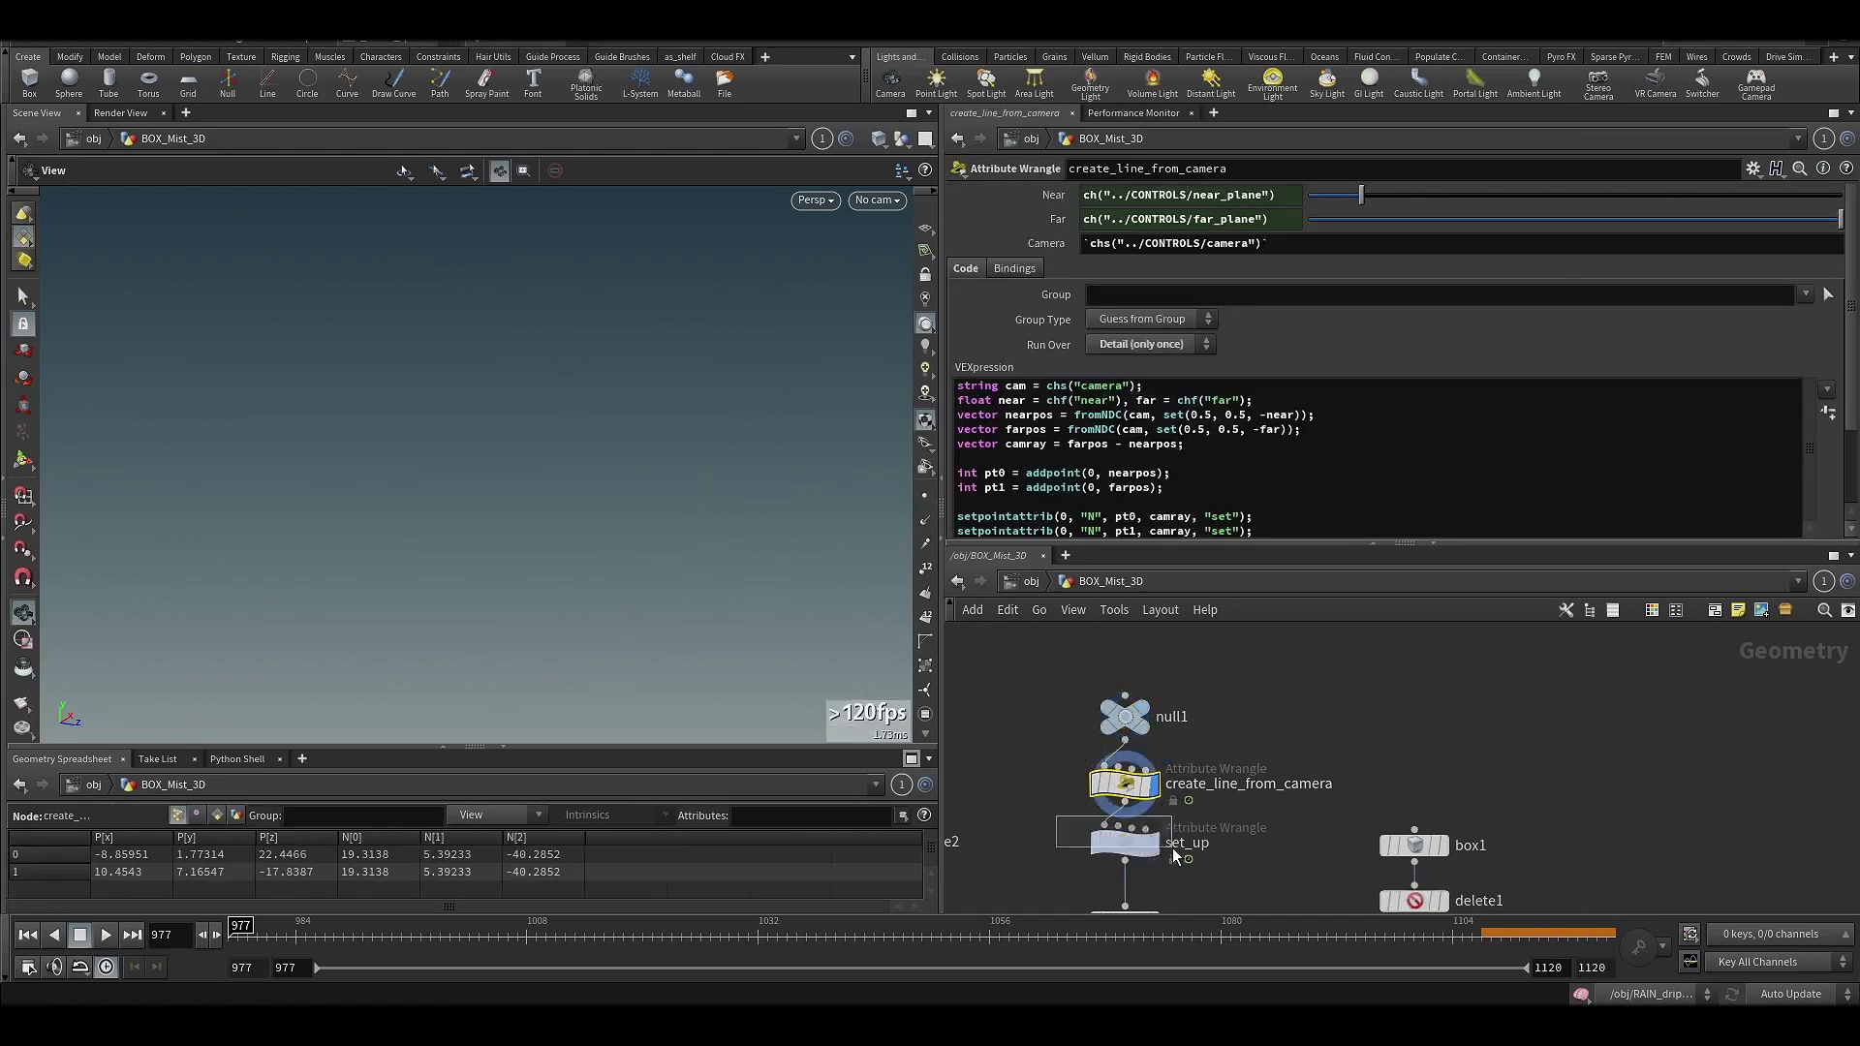
click(1126, 842)
click(1133, 785)
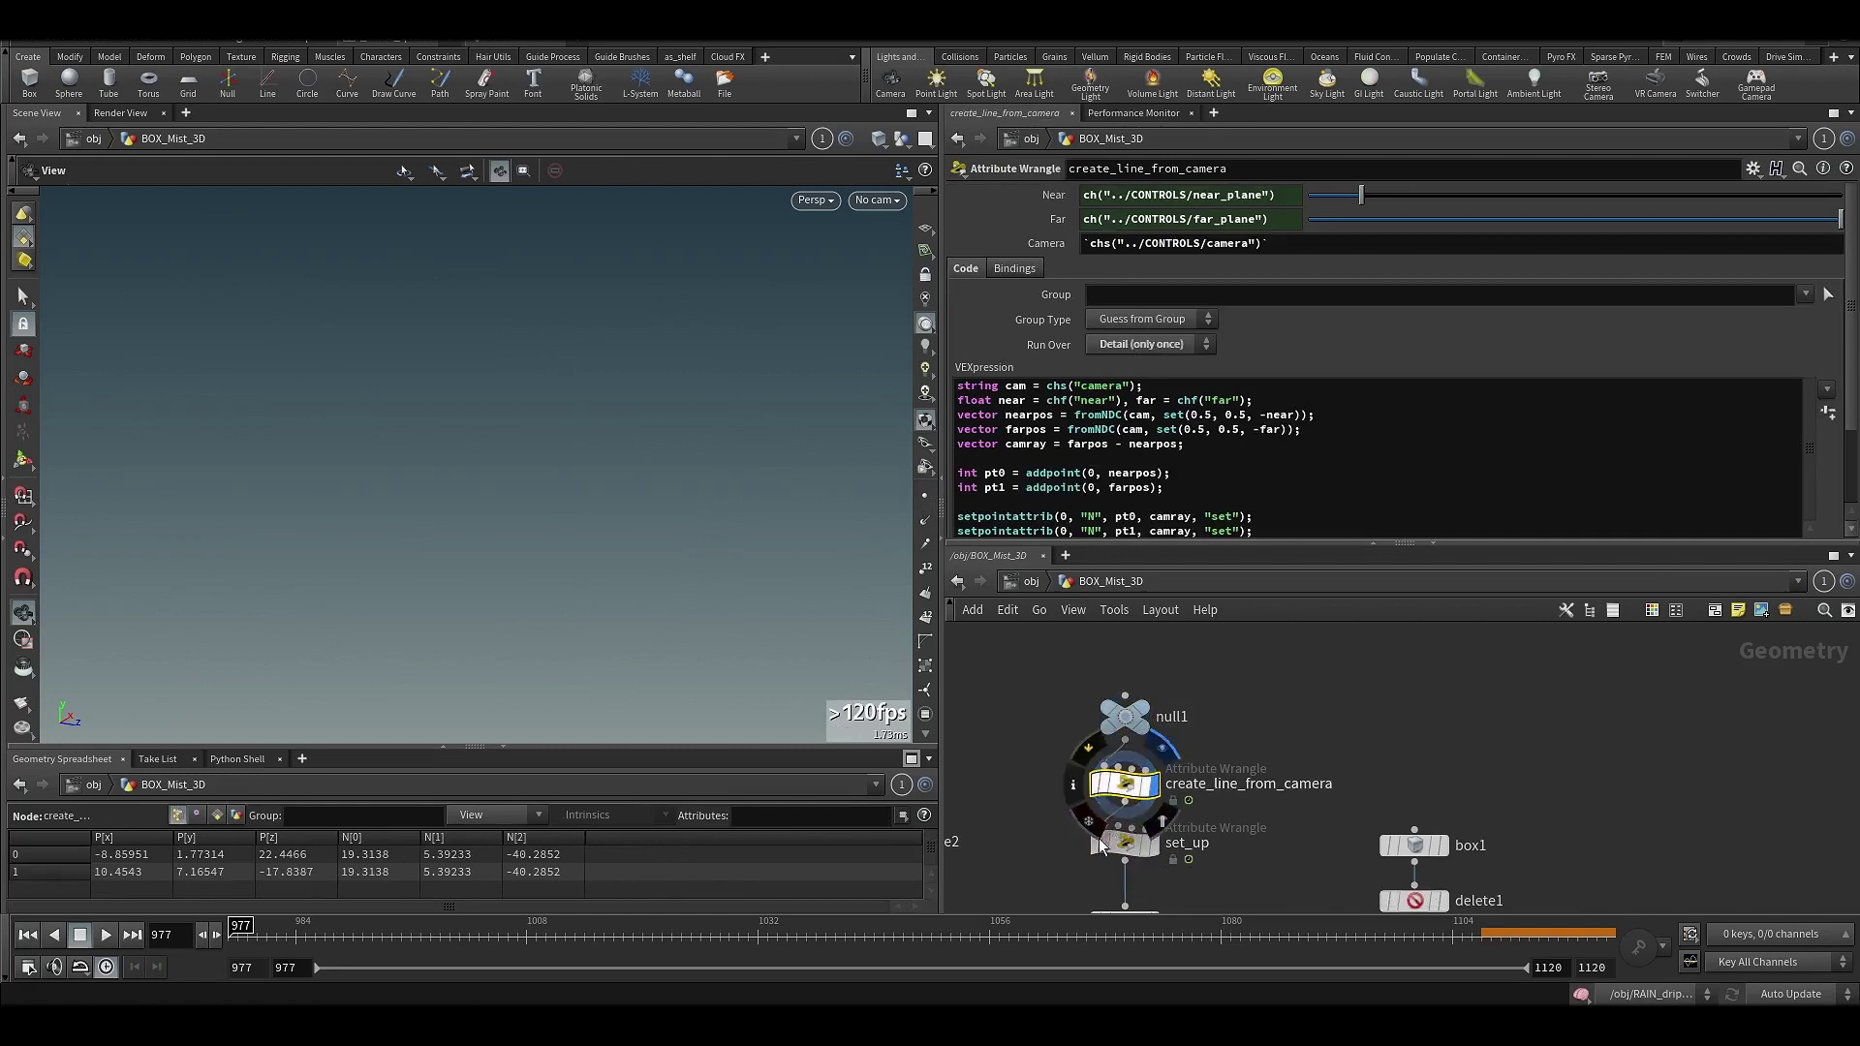
click(1148, 845)
click(1154, 849)
- Display the camera line built by add1, show the node's parameters, and view the line from another angle
middle_drag(1183, 908, 1196, 764)
click(1165, 777)
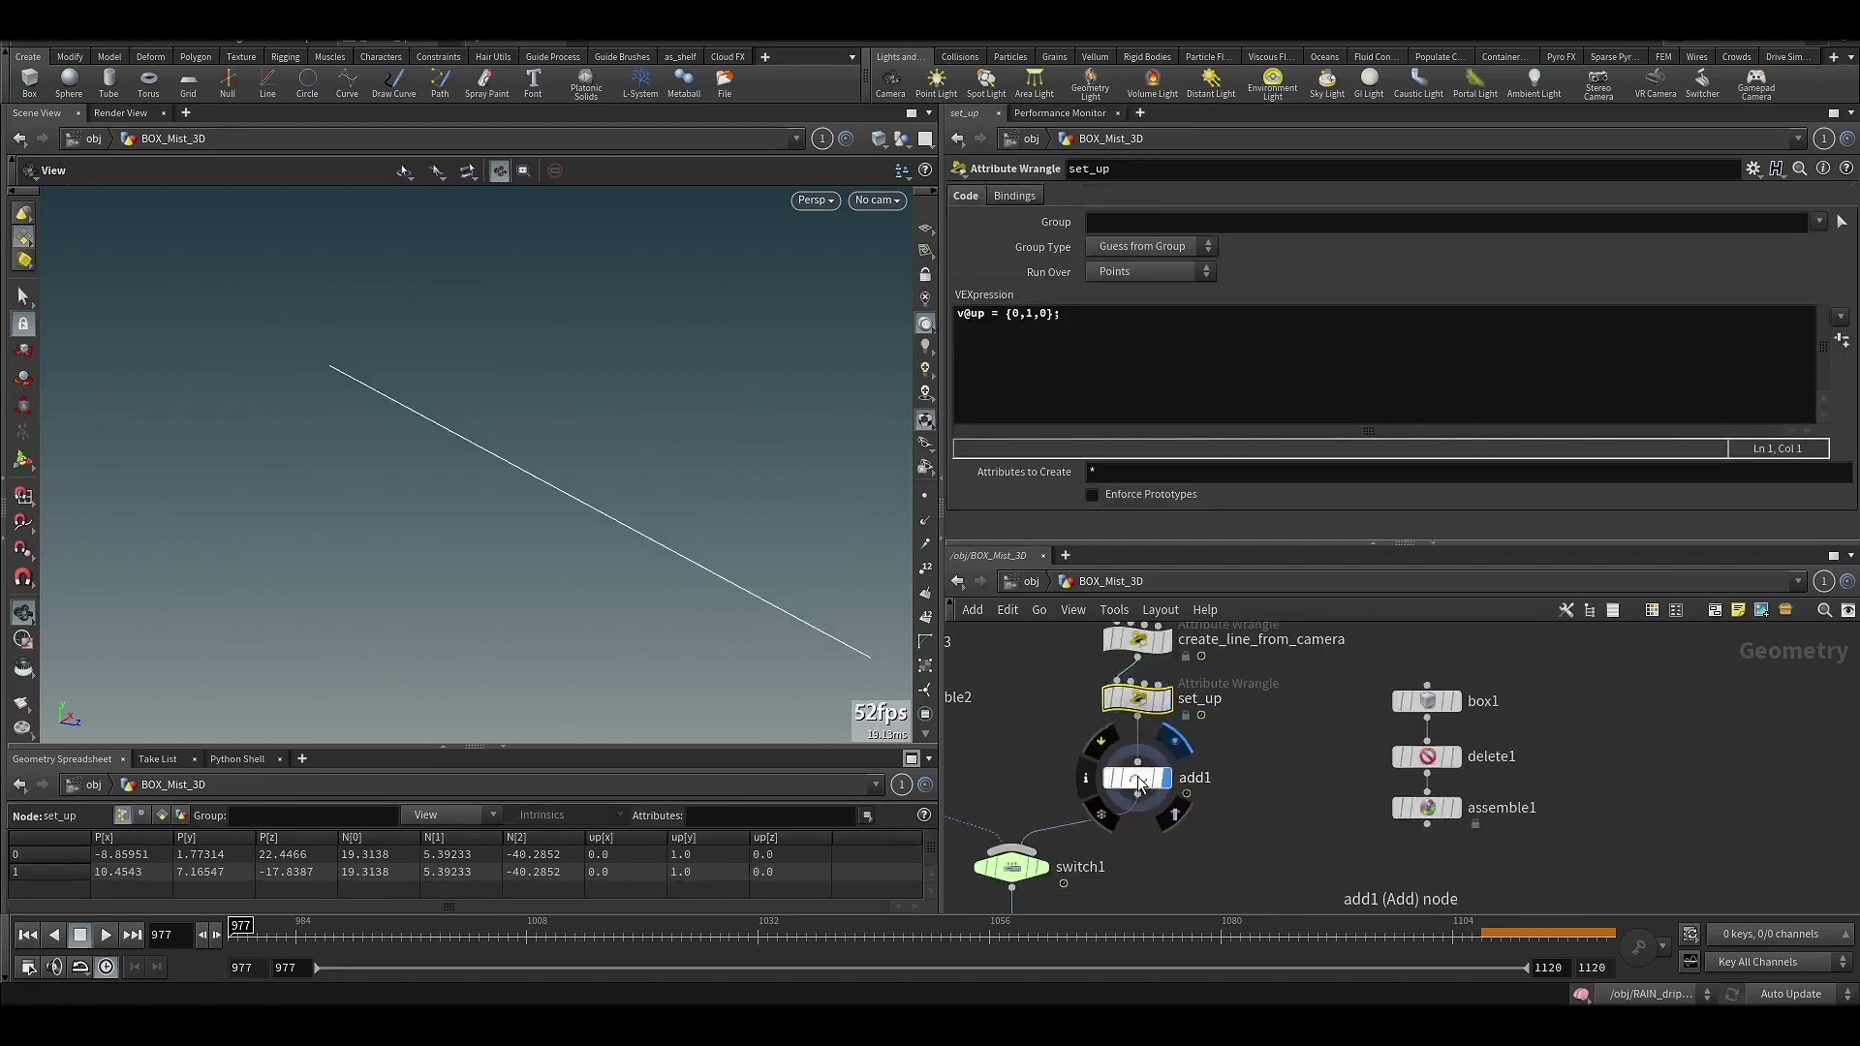
click(1135, 777)
middle_drag(733, 621, 523, 601)
drag(523, 602, 650, 590)
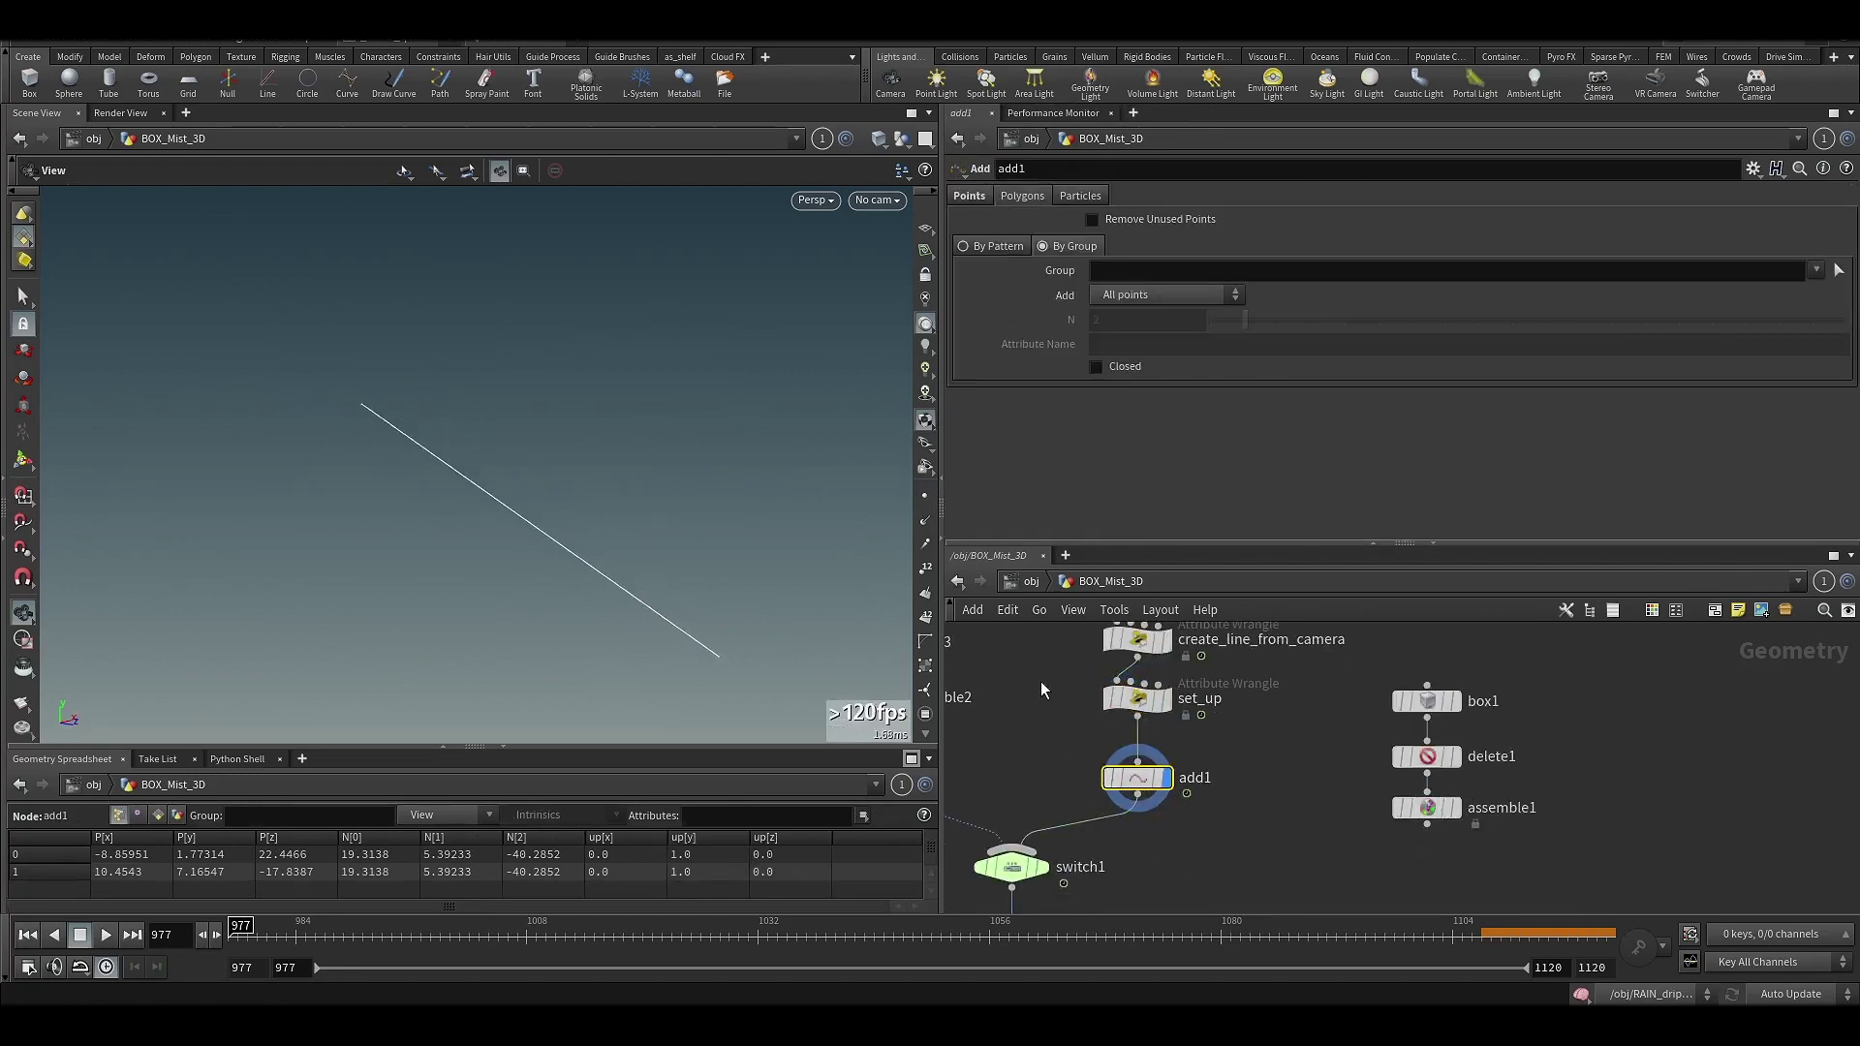
middle_drag(1041, 682, 1041, 723)
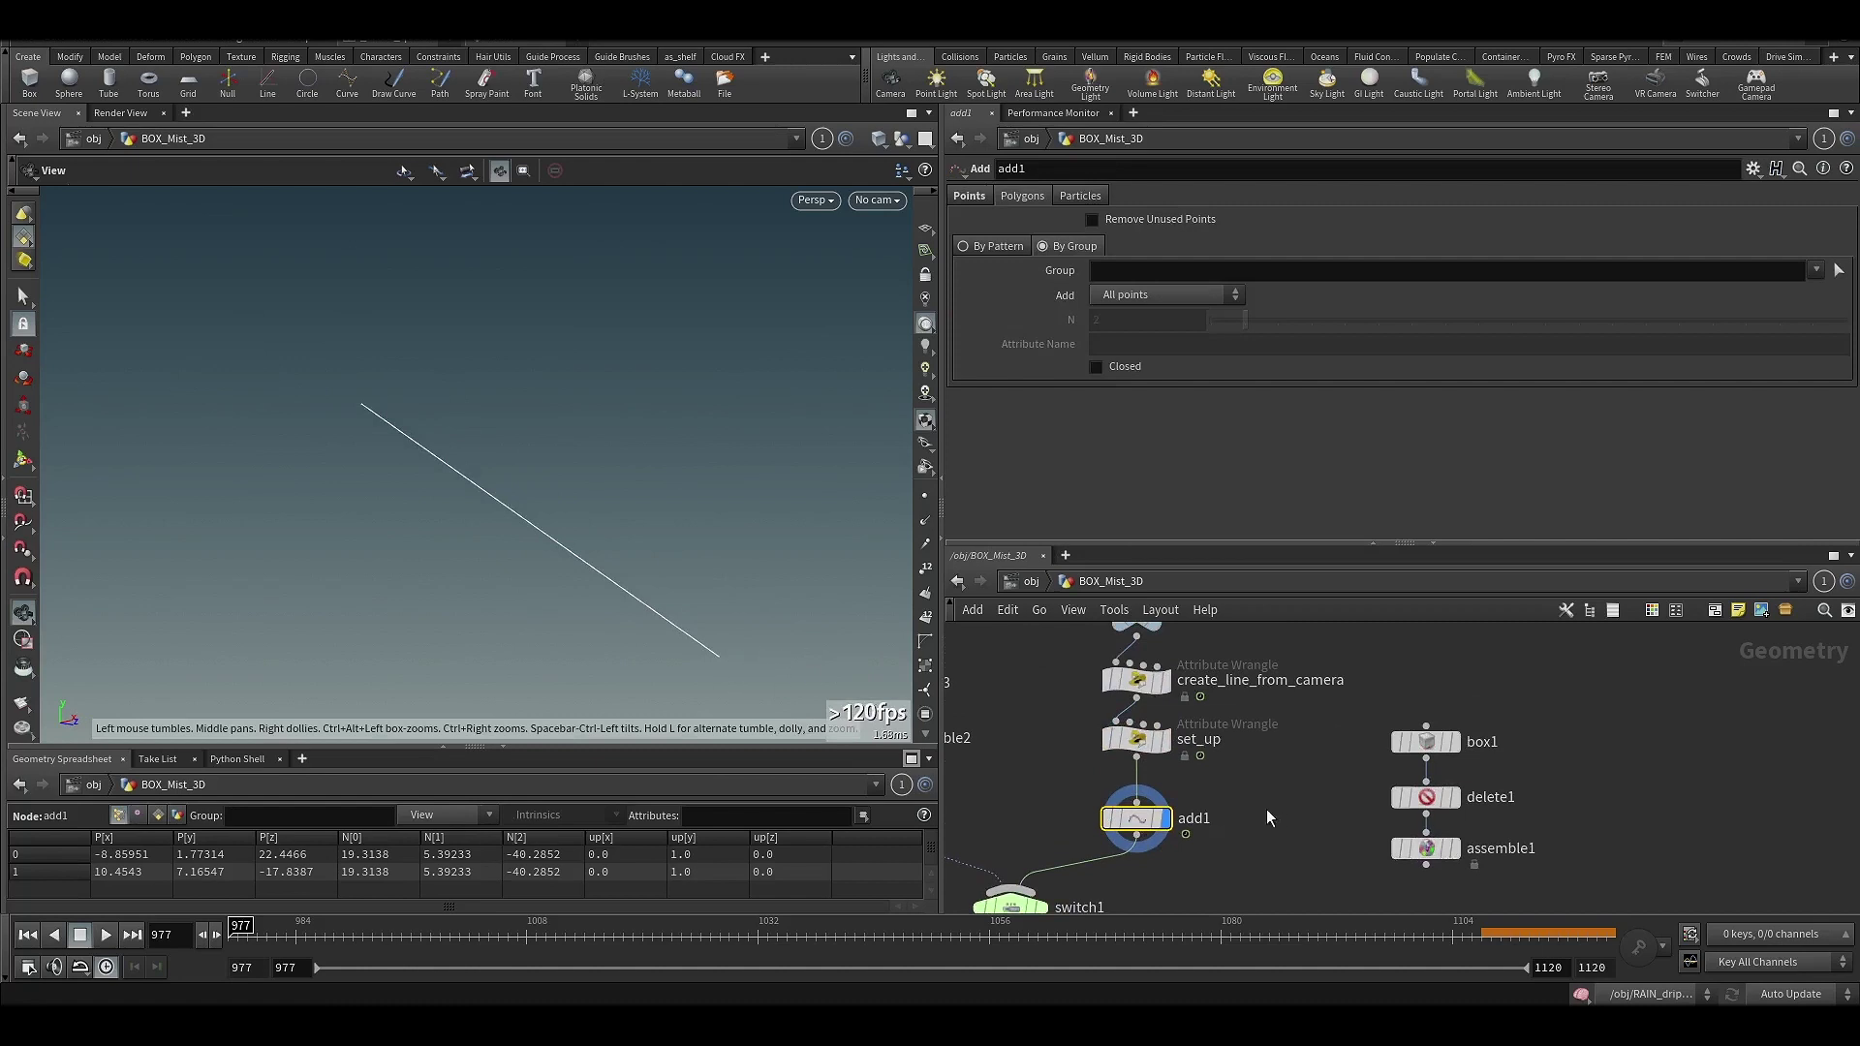
middle_drag(1265, 809, 1509, 858)
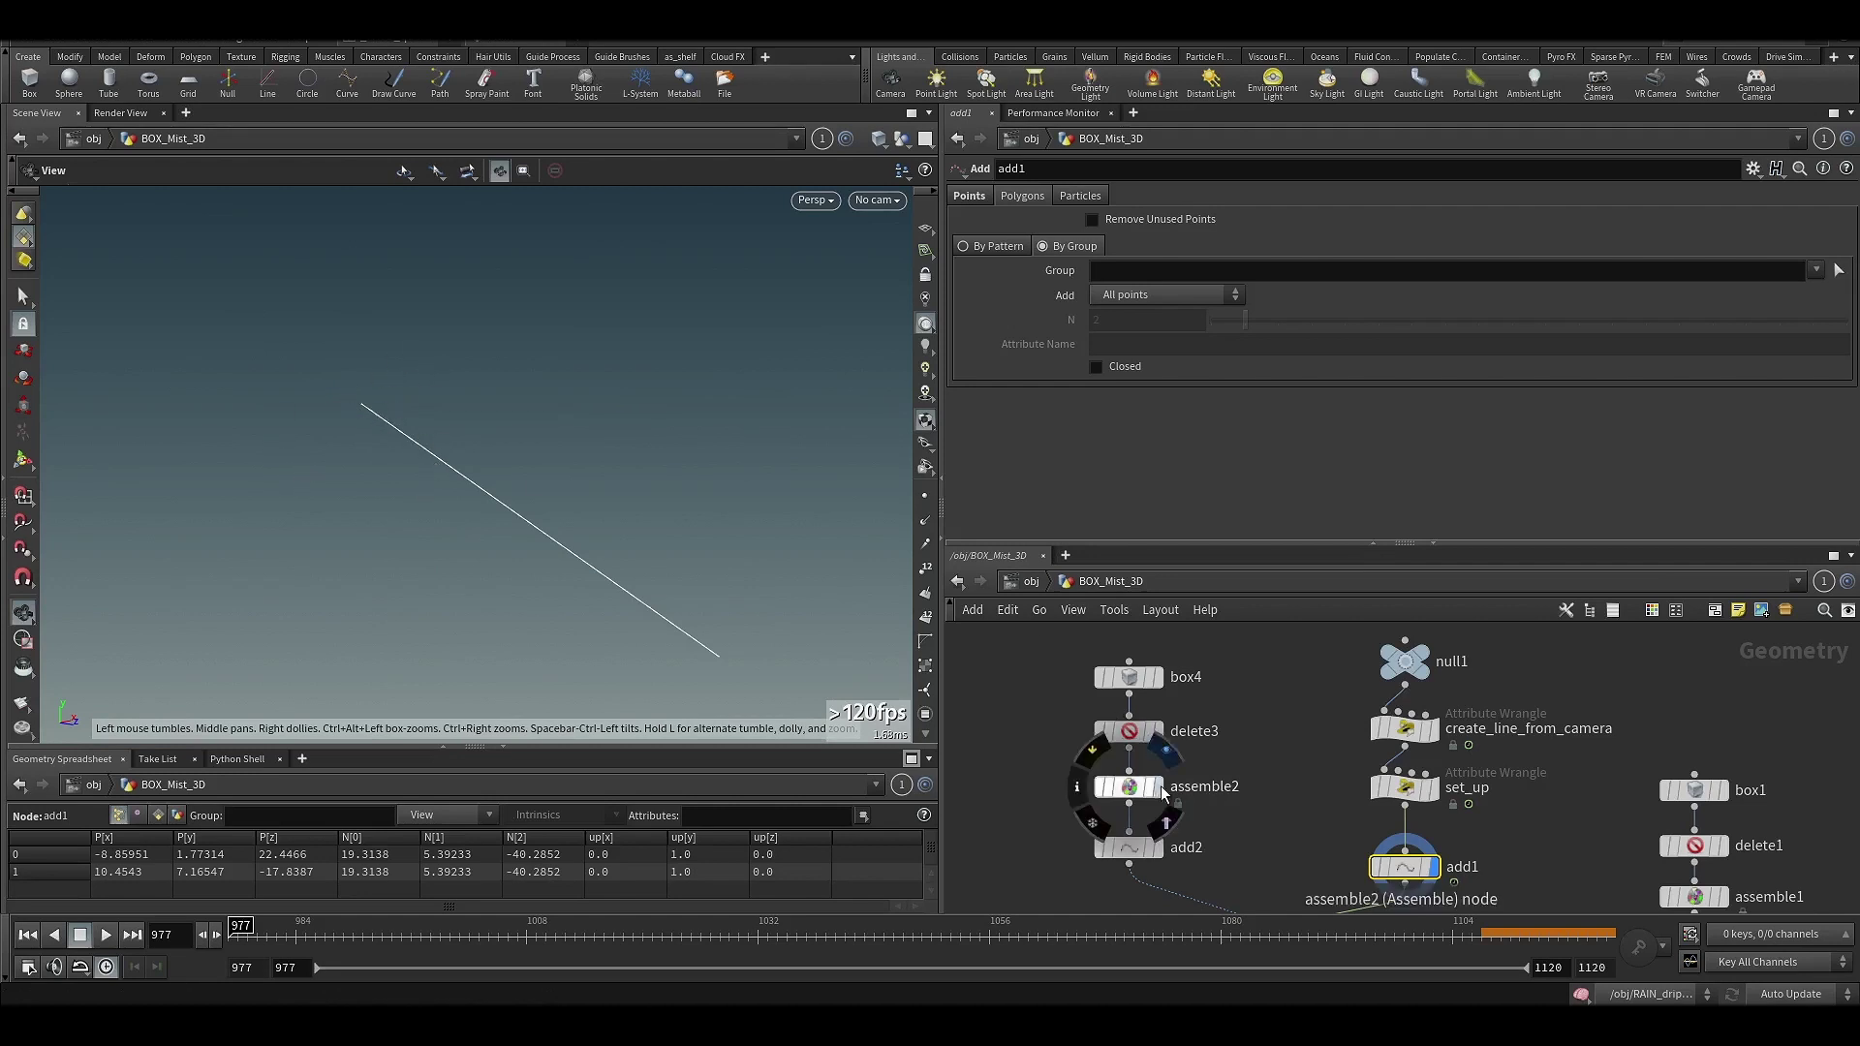
- Show the complete VEXpression of the create_line_from_camera wrangle, down to its setpointattrib lines
middle_drag(1241, 830, 1205, 750)
click(1310, 765)
click(1296, 701)
middle_drag(1367, 814, 1361, 807)
drag(1853, 332, 1856, 445)
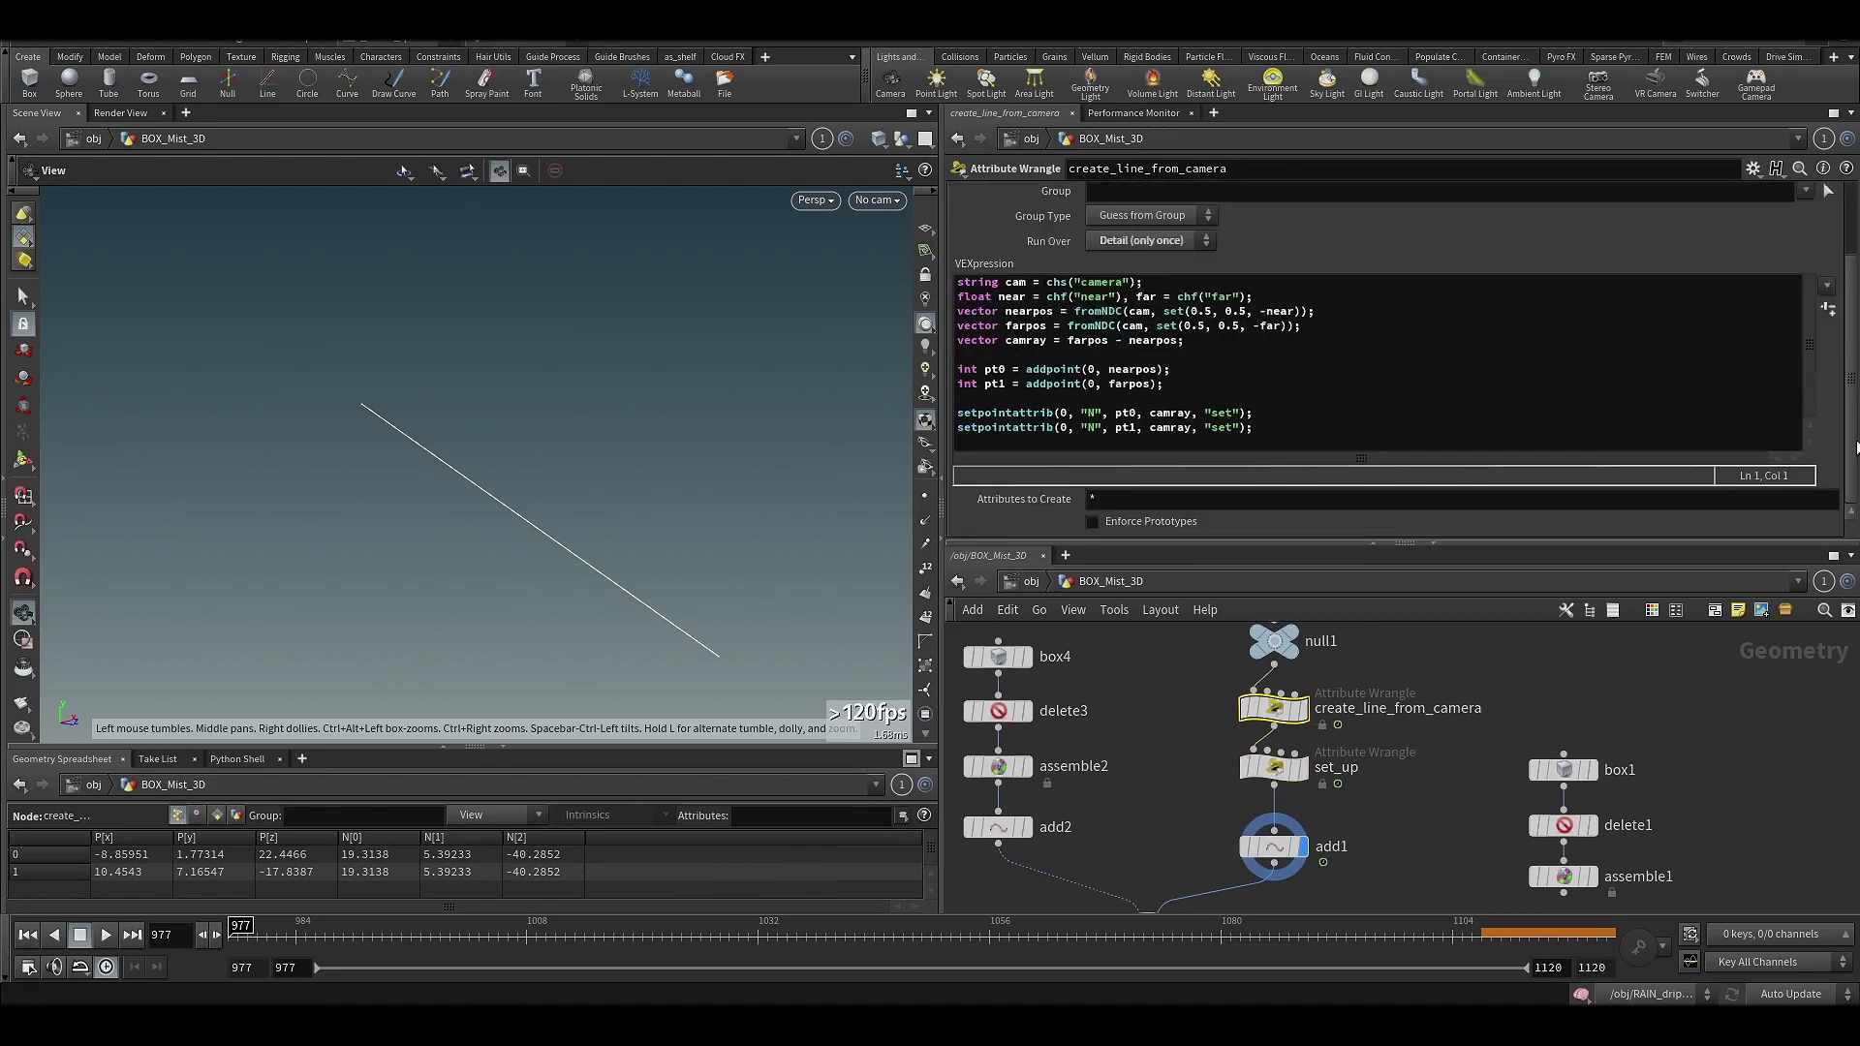
- Show the parameters of the CONTROLS null inside the LINK HERE YOUR CAMERA note
scroll(1434, 821, down, 5)
scroll(1329, 688, up, 2)
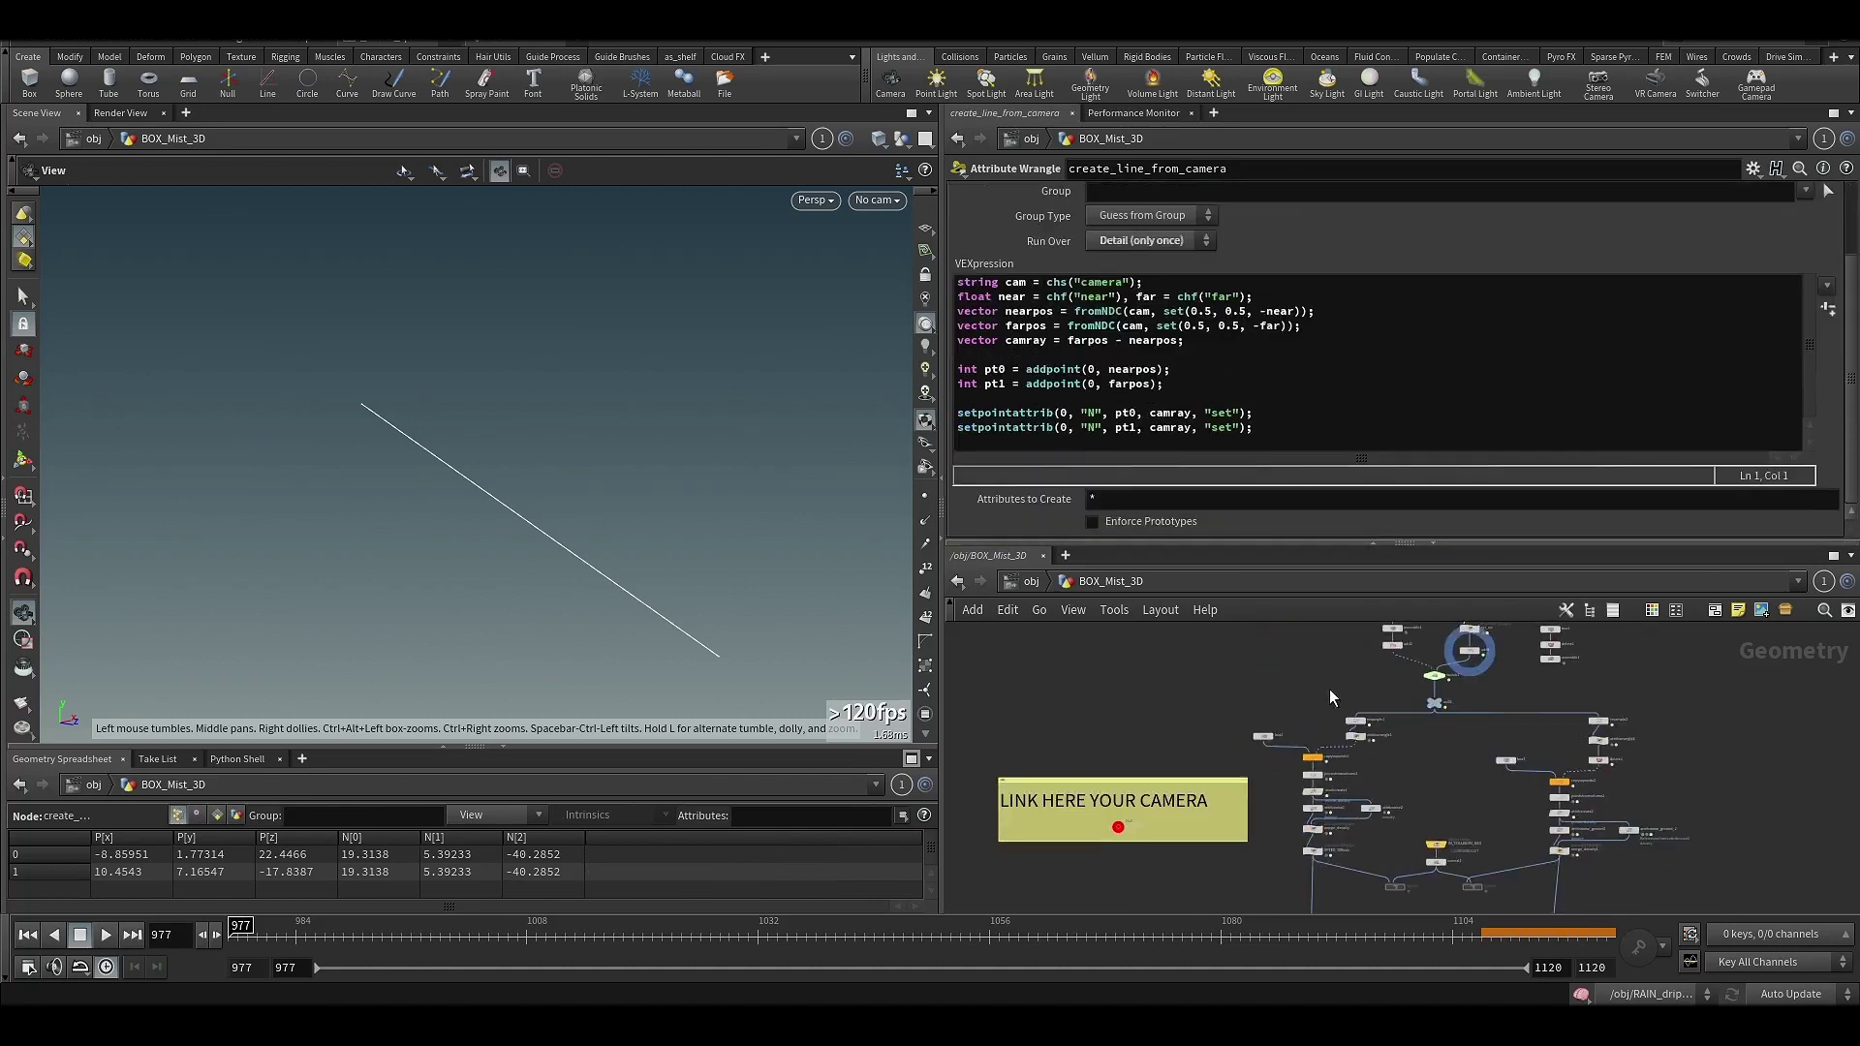
scroll(1079, 841, up, 5)
click(1189, 780)
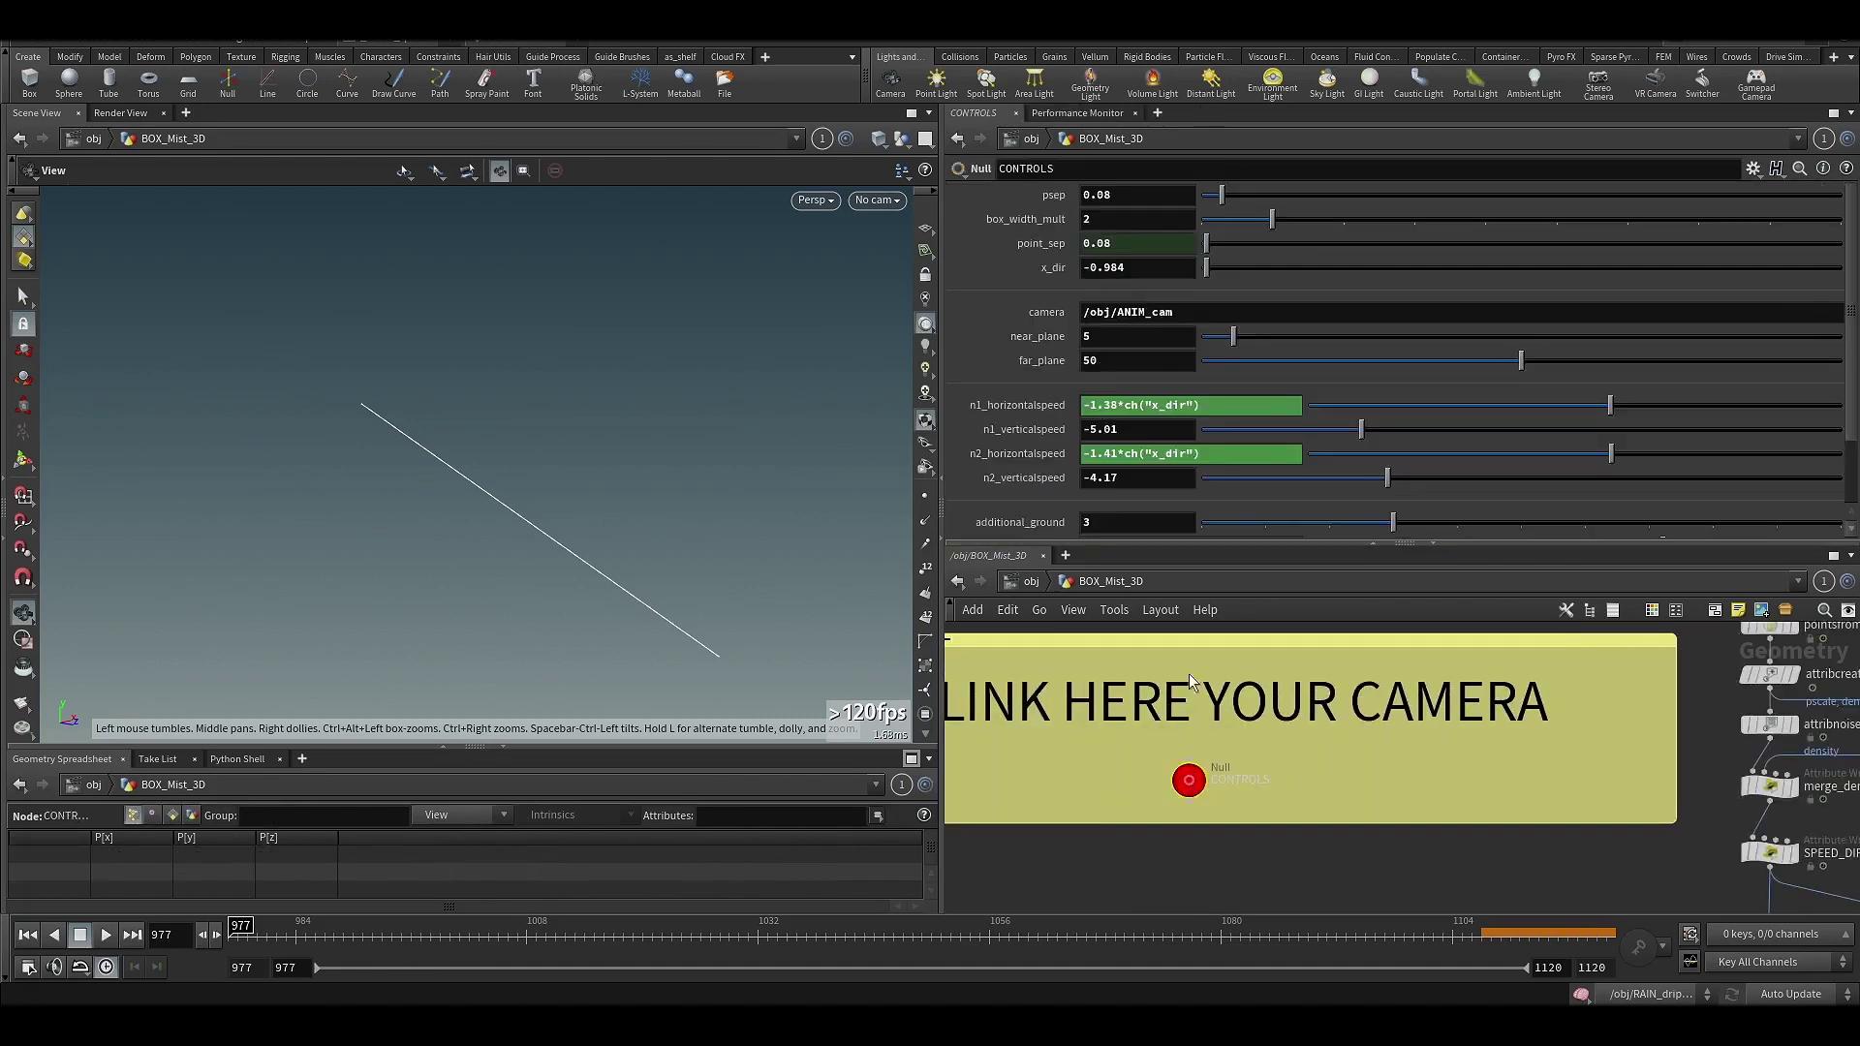
- Enlarge the parameter area so more of the CONTROLS settings fit below additional_ground
scroll(1467, 727, down, 5)
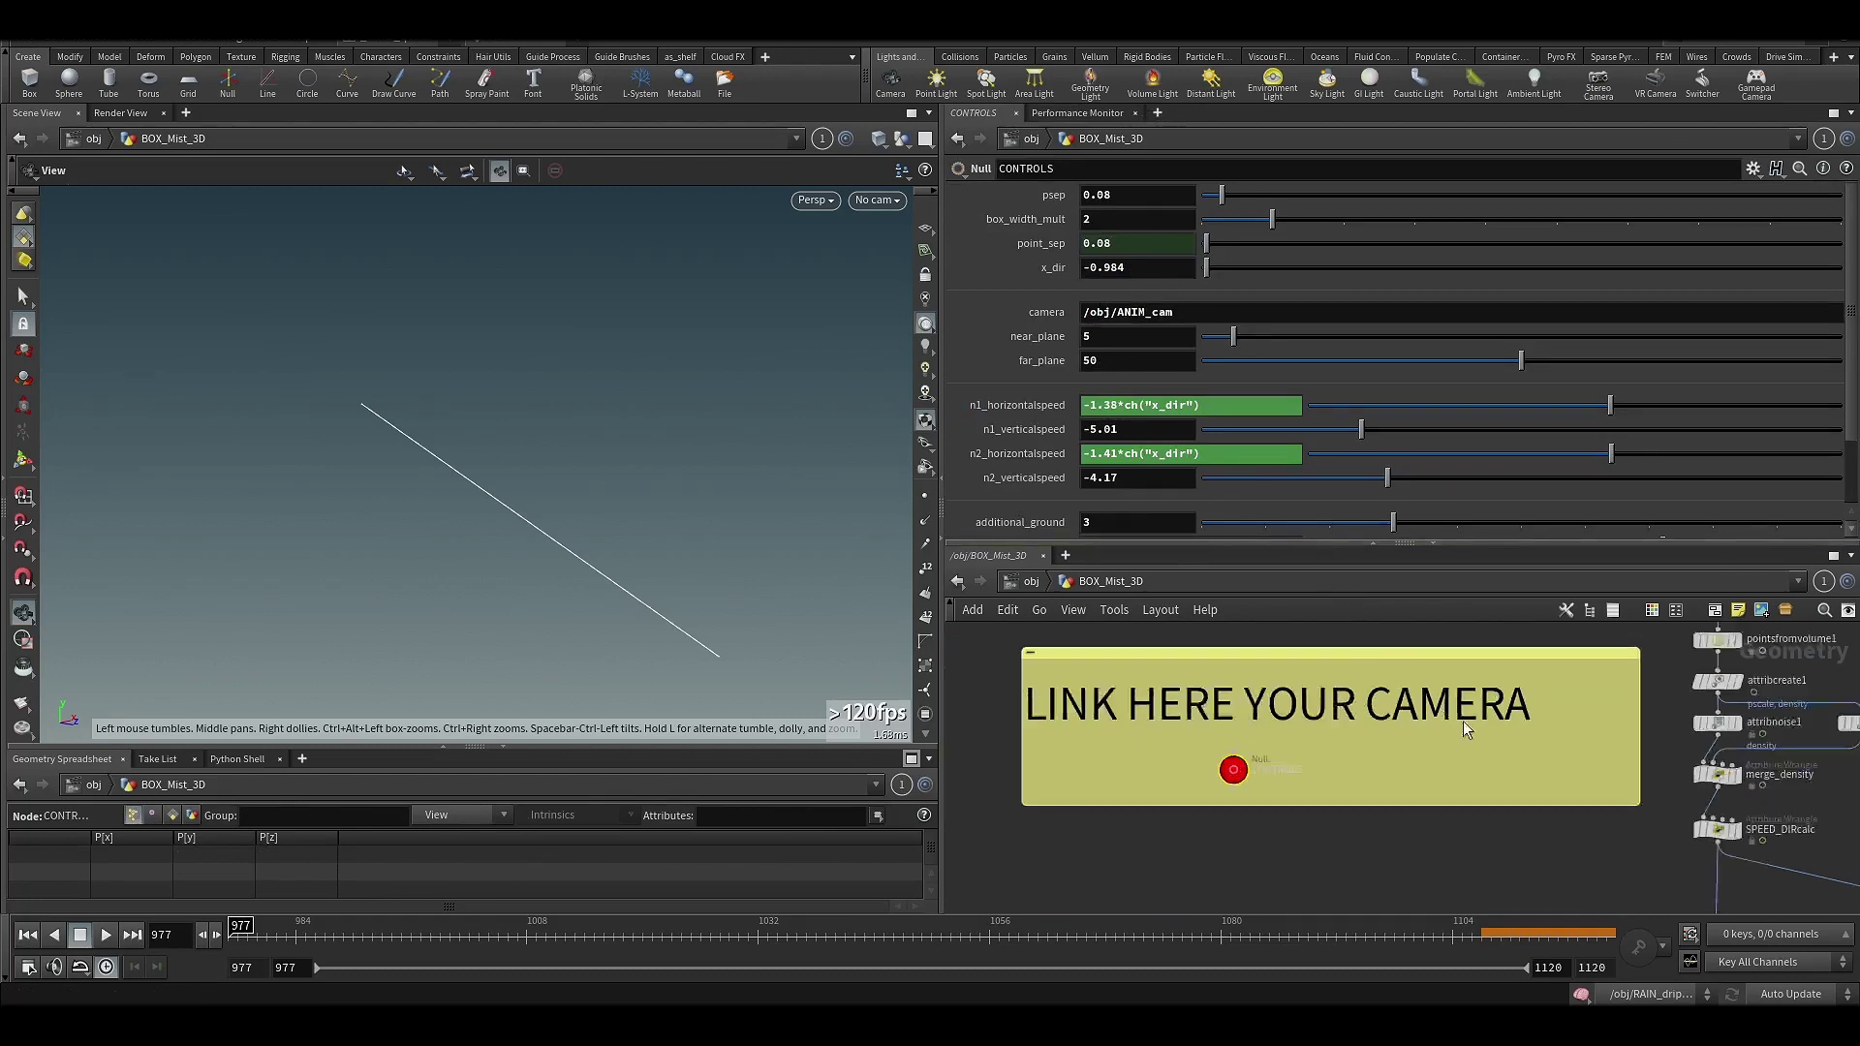
middle_drag(1475, 733, 1257, 733)
scroll(1262, 710, up, 4)
drag(1296, 684, 1242, 682)
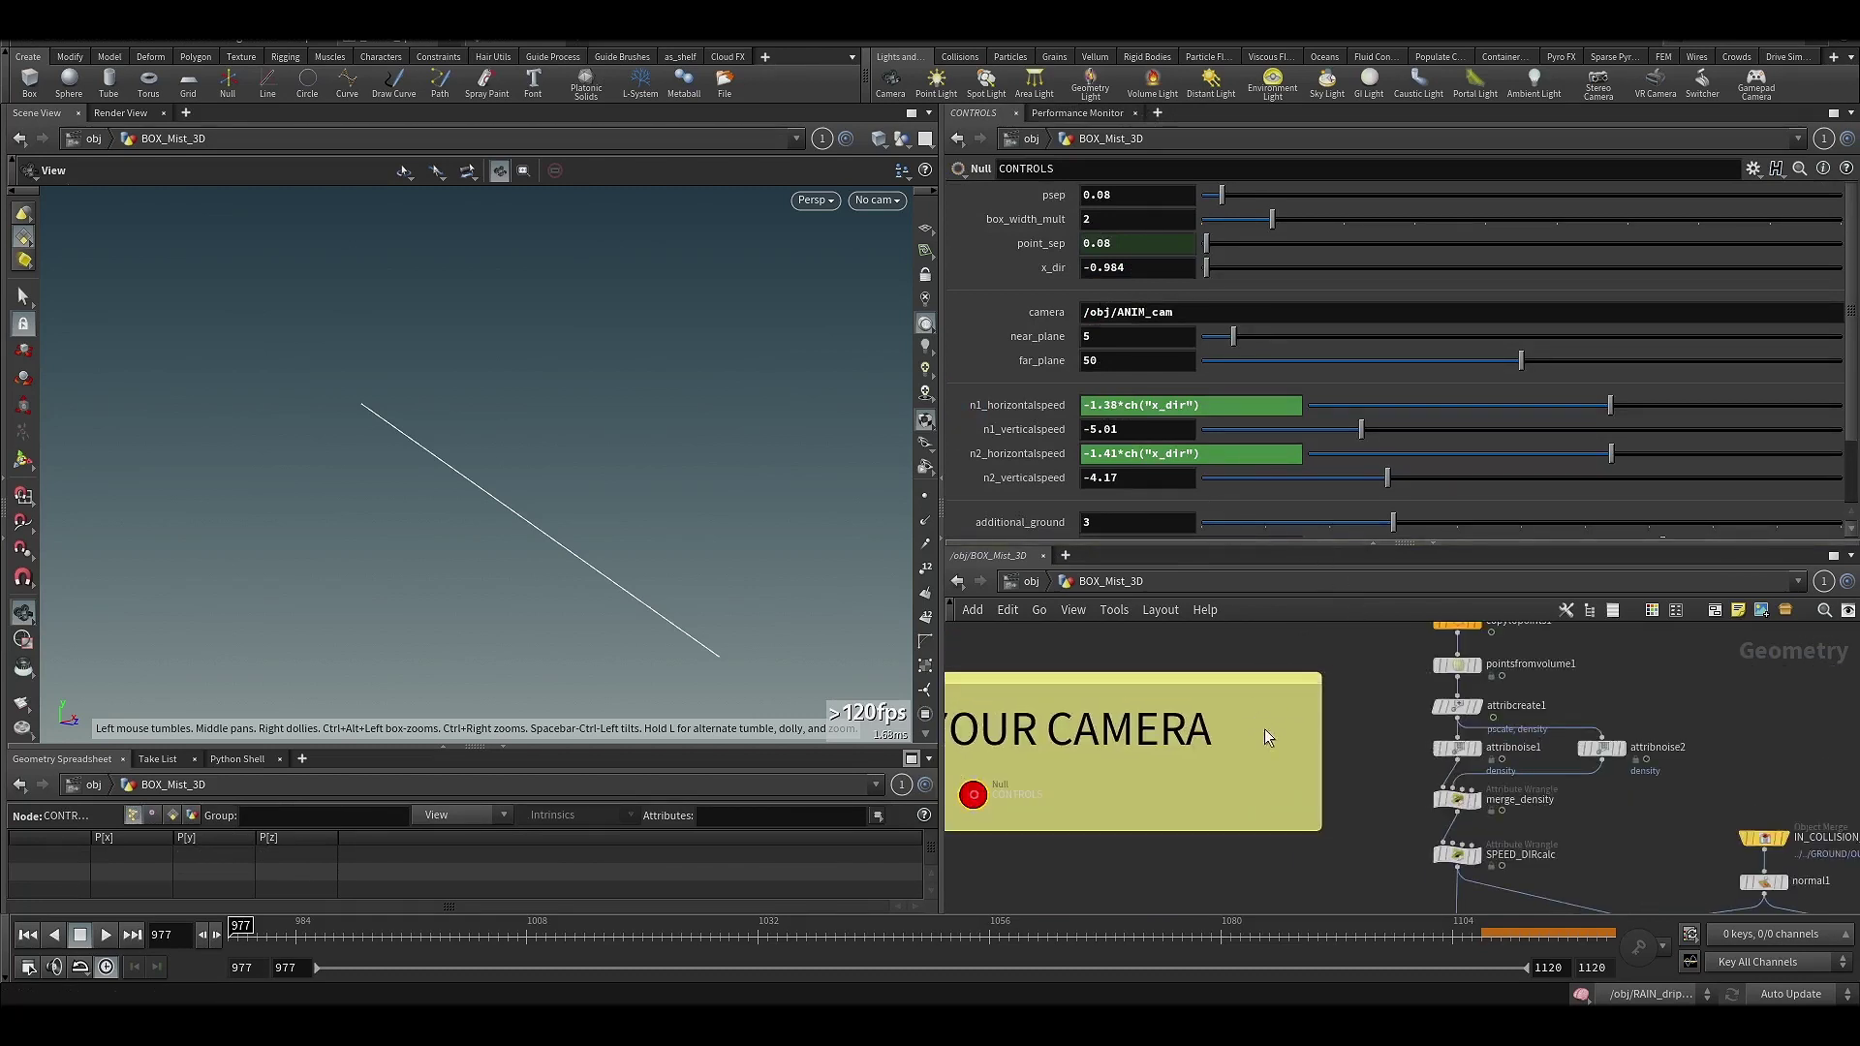
middle_drag(1235, 838, 1385, 835)
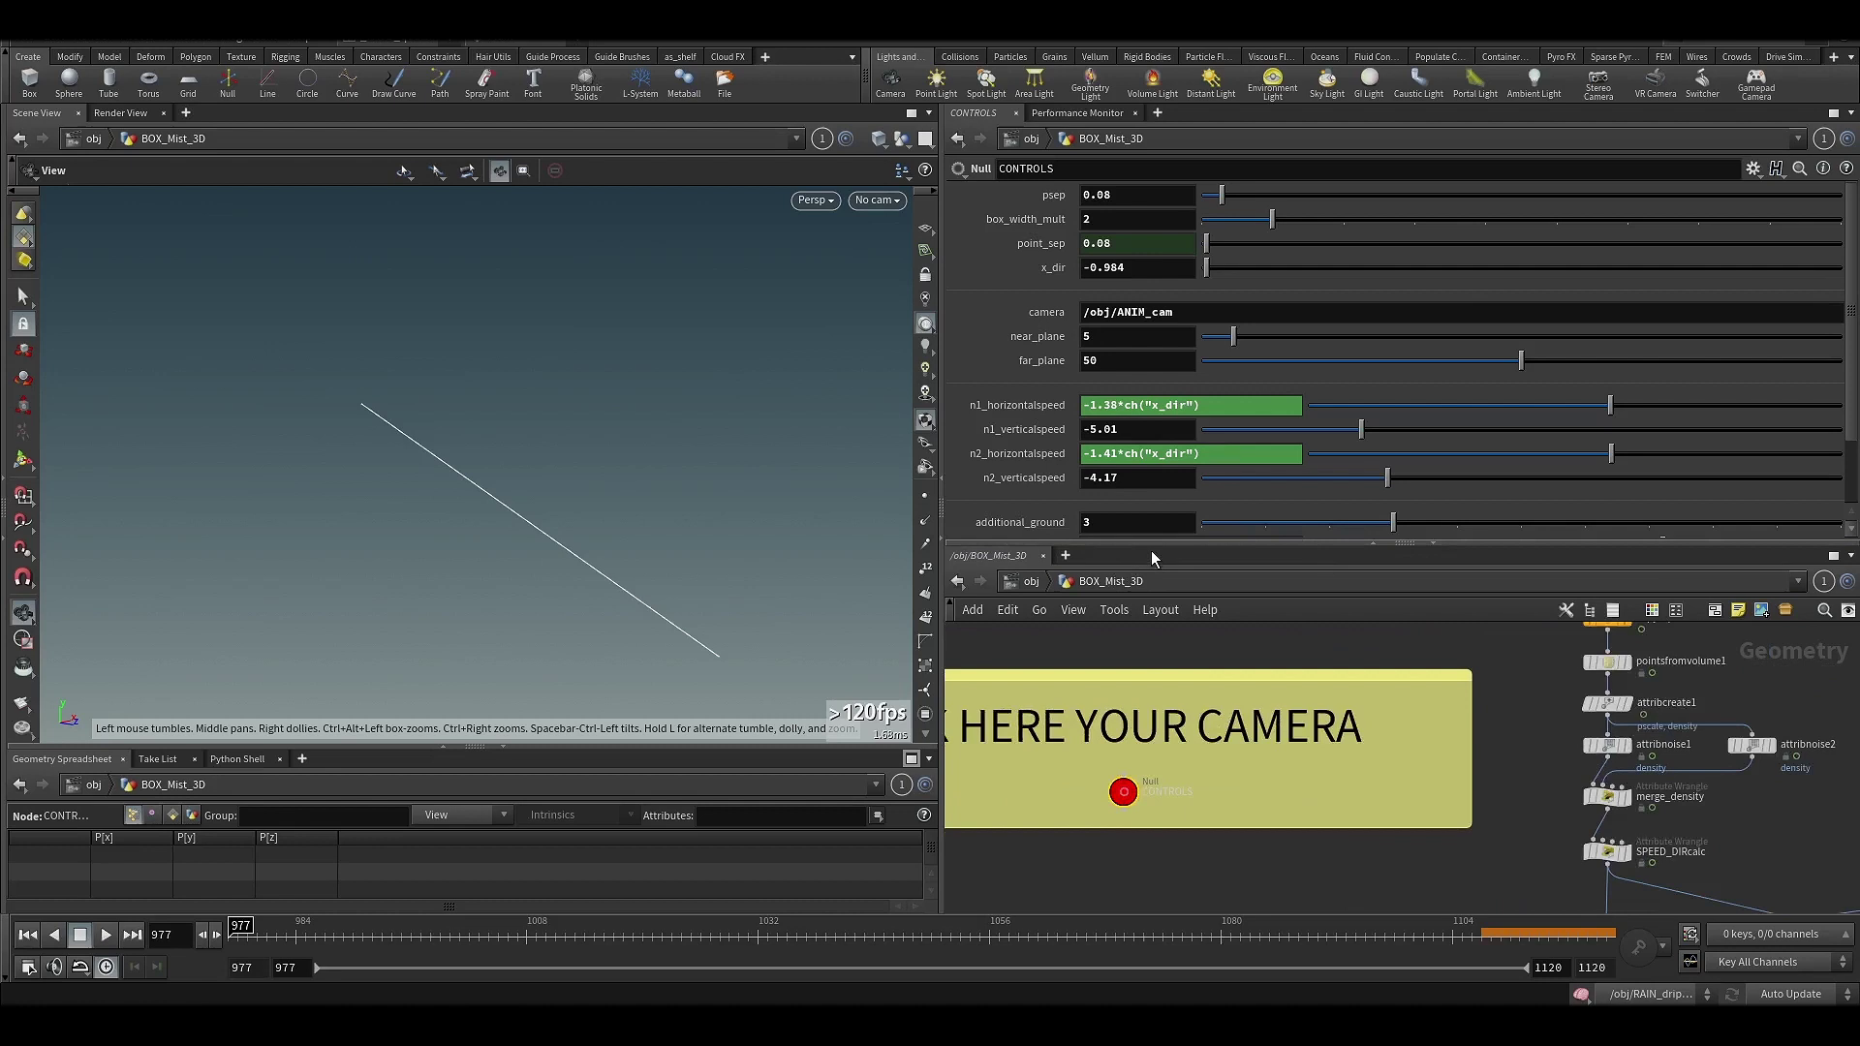
drag(1151, 548, 1151, 585)
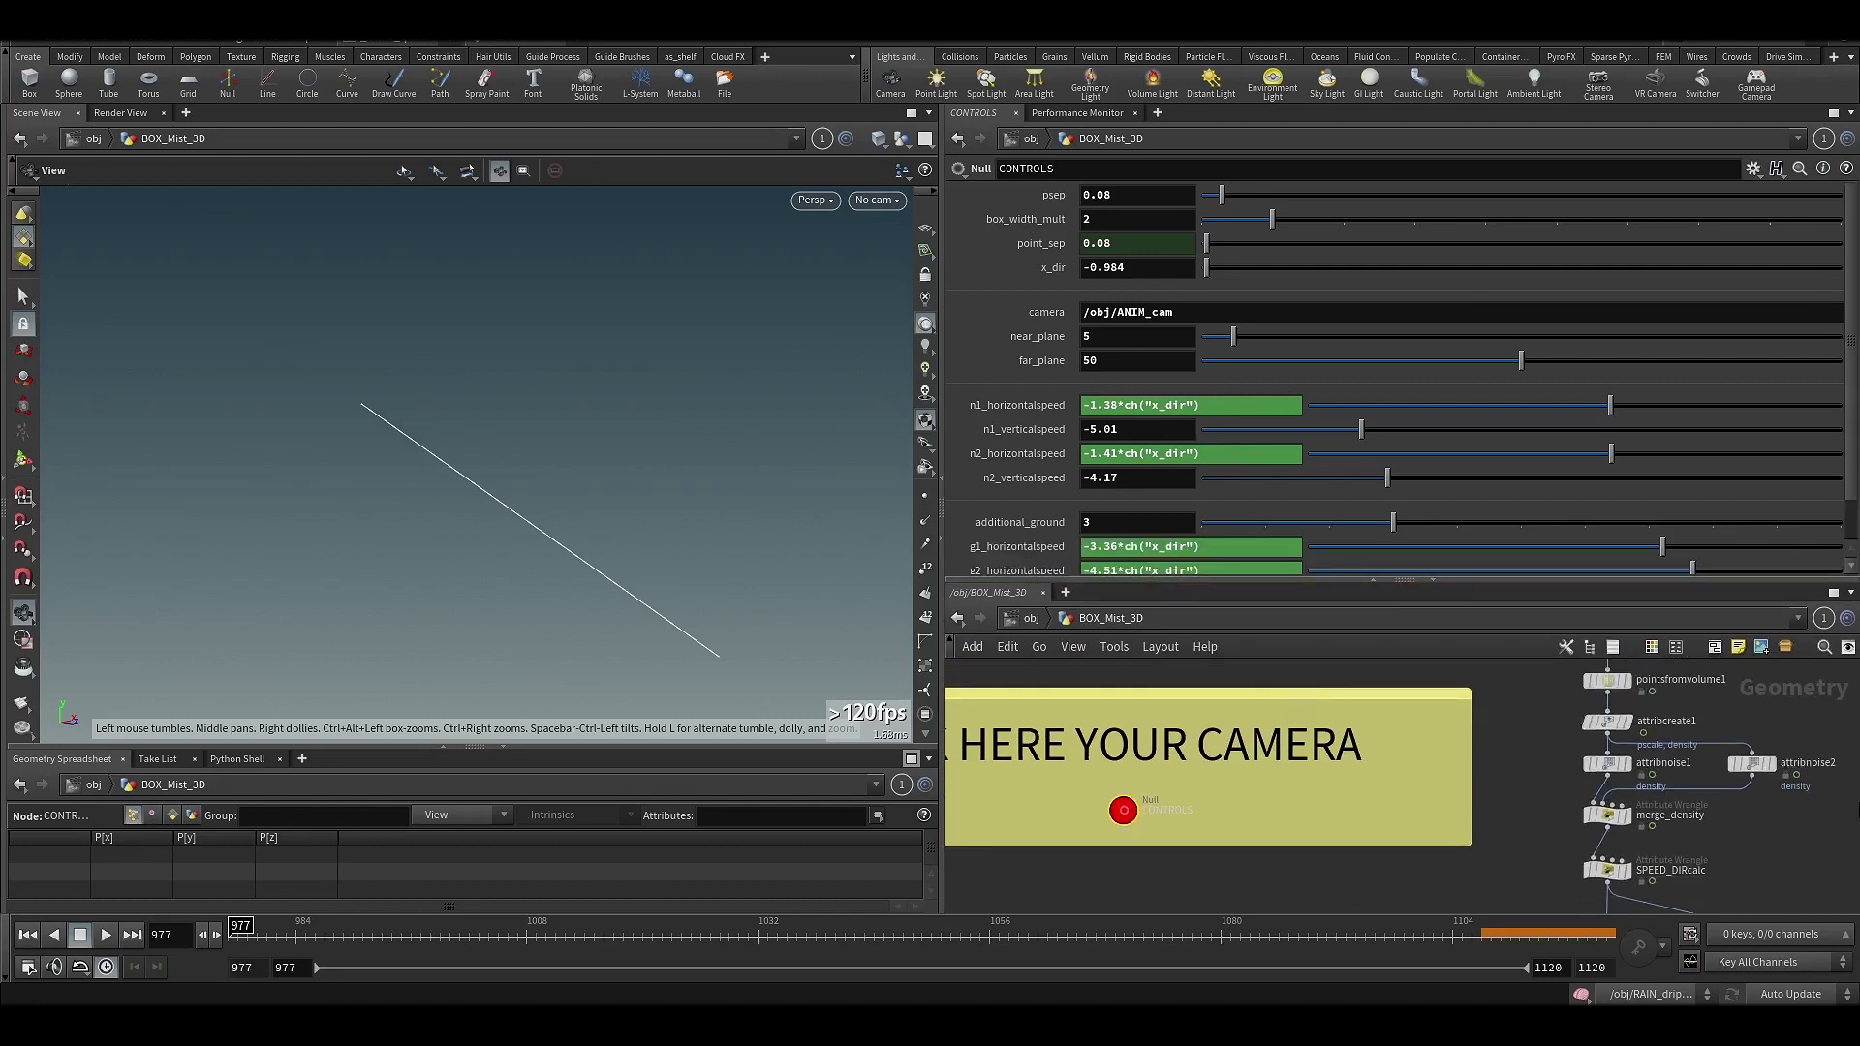
- Display the box copies from copytopoints1 below box2 and attribwrangle1, and show the node's parameters
middle_drag(1830, 804, 1473, 830)
scroll(1544, 755, down, 3)
middle_drag(1544, 756, 1427, 825)
middle_drag(1464, 747, 1264, 900)
scroll(1190, 808, up, 1)
middle_drag(1191, 808, 1217, 724)
middle_drag(1159, 888, 1263, 793)
scroll(1094, 770, up, 3)
mouse_move(1085, 775)
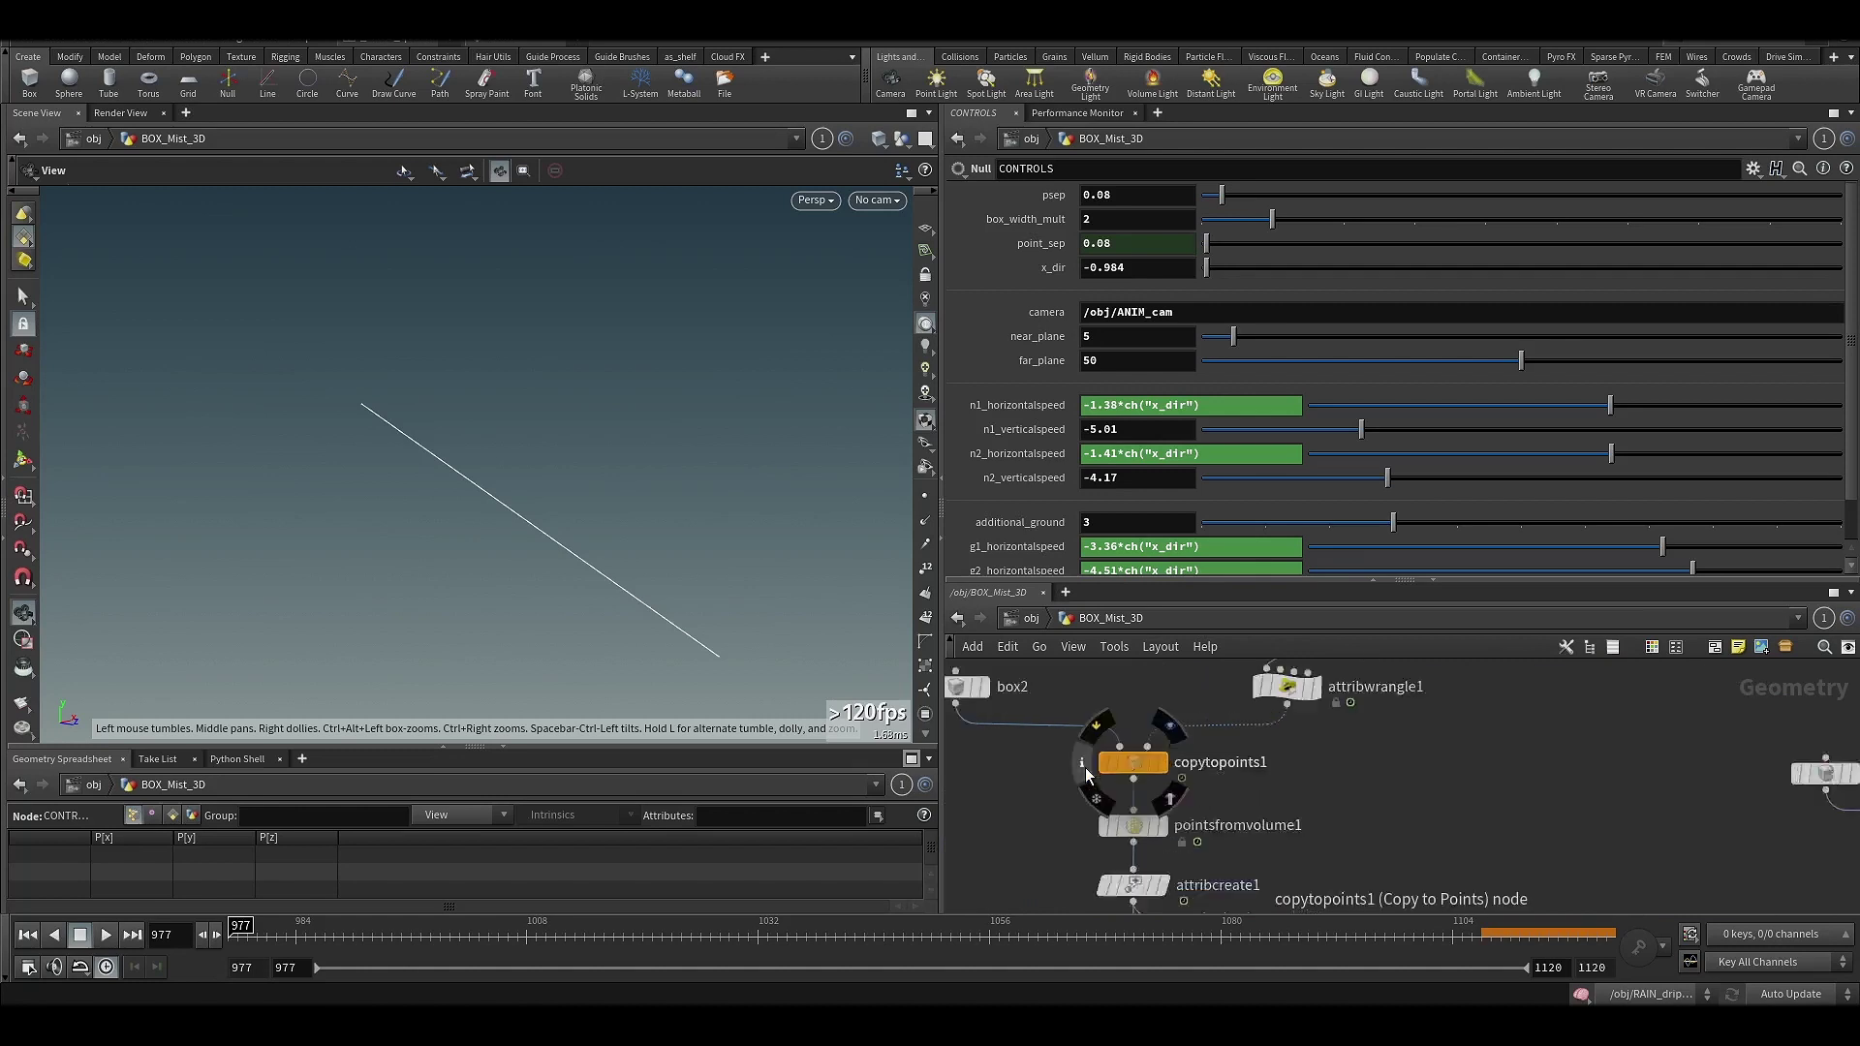
scroll(1085, 773, up, 2)
click(1151, 760)
click(1197, 759)
scroll(547, 564, down, 3)
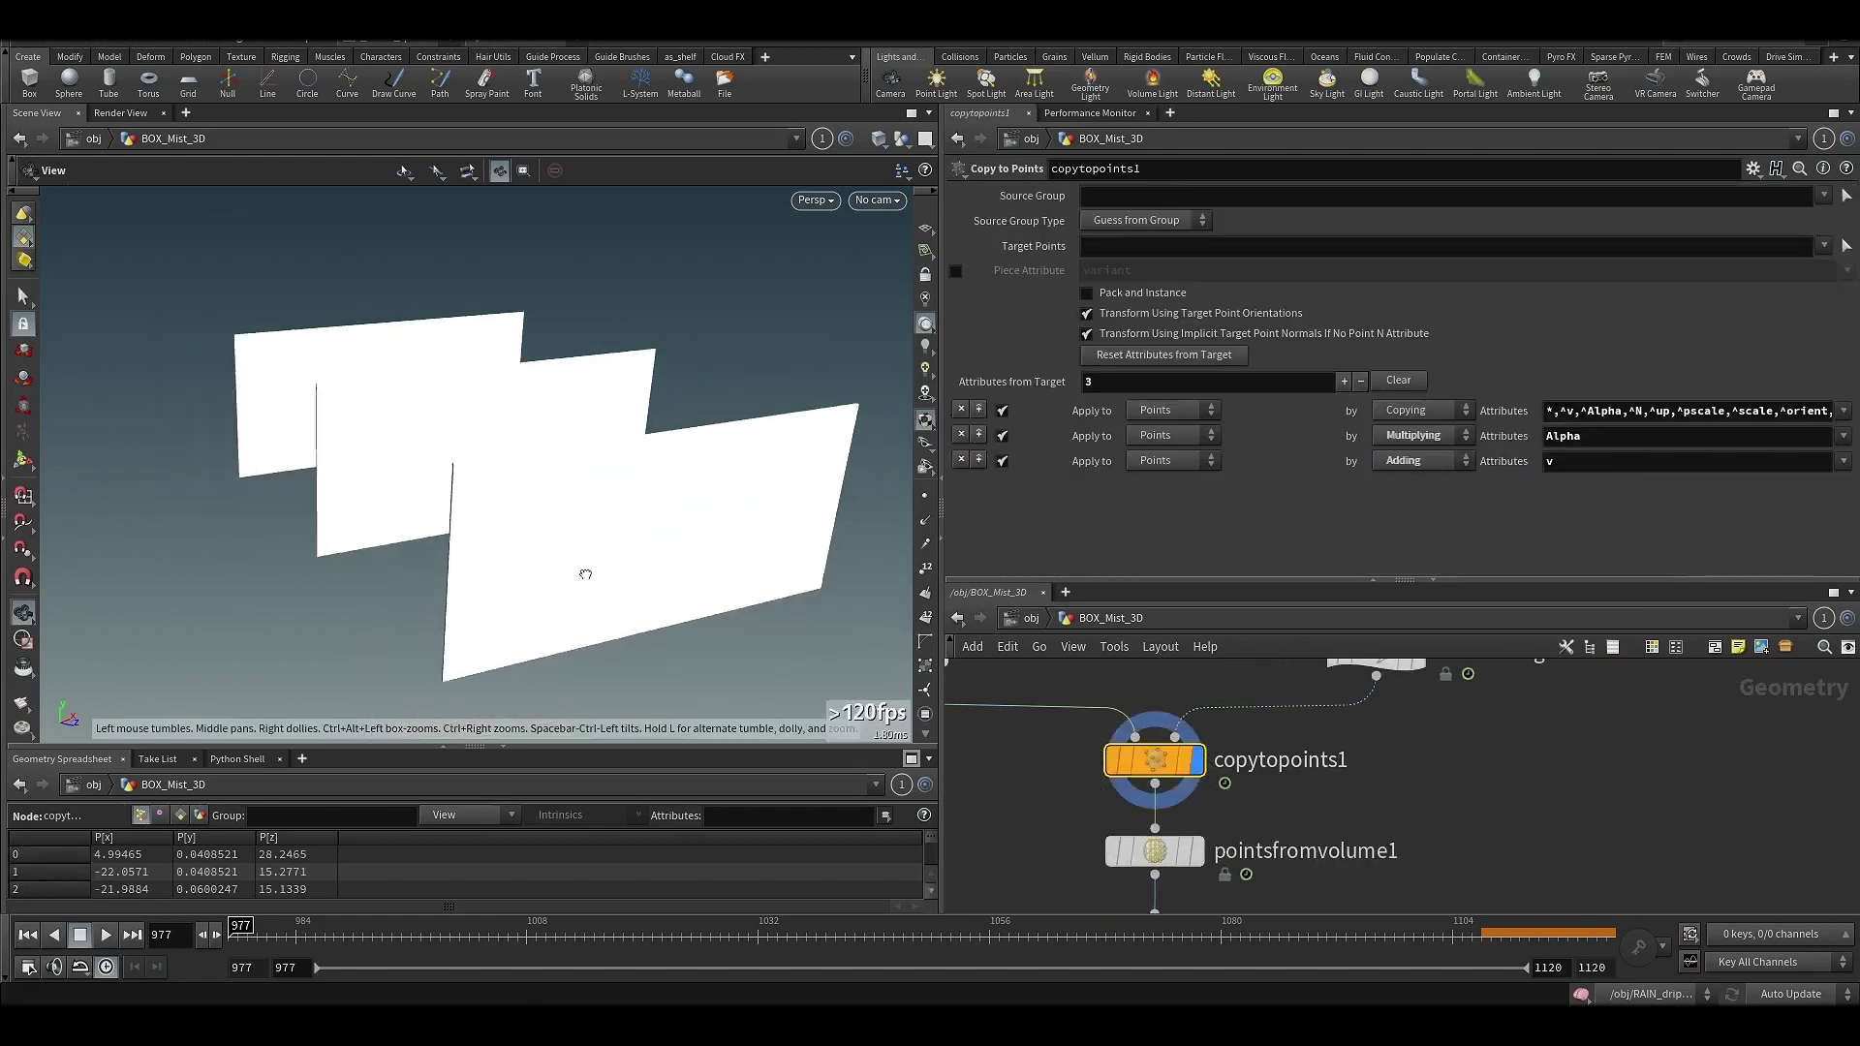
drag(585, 575, 597, 582)
- Display resample1 with its parameters and turn on point markers in the viewport
scroll(1443, 752, down, 4)
middle_drag(1424, 758, 1335, 858)
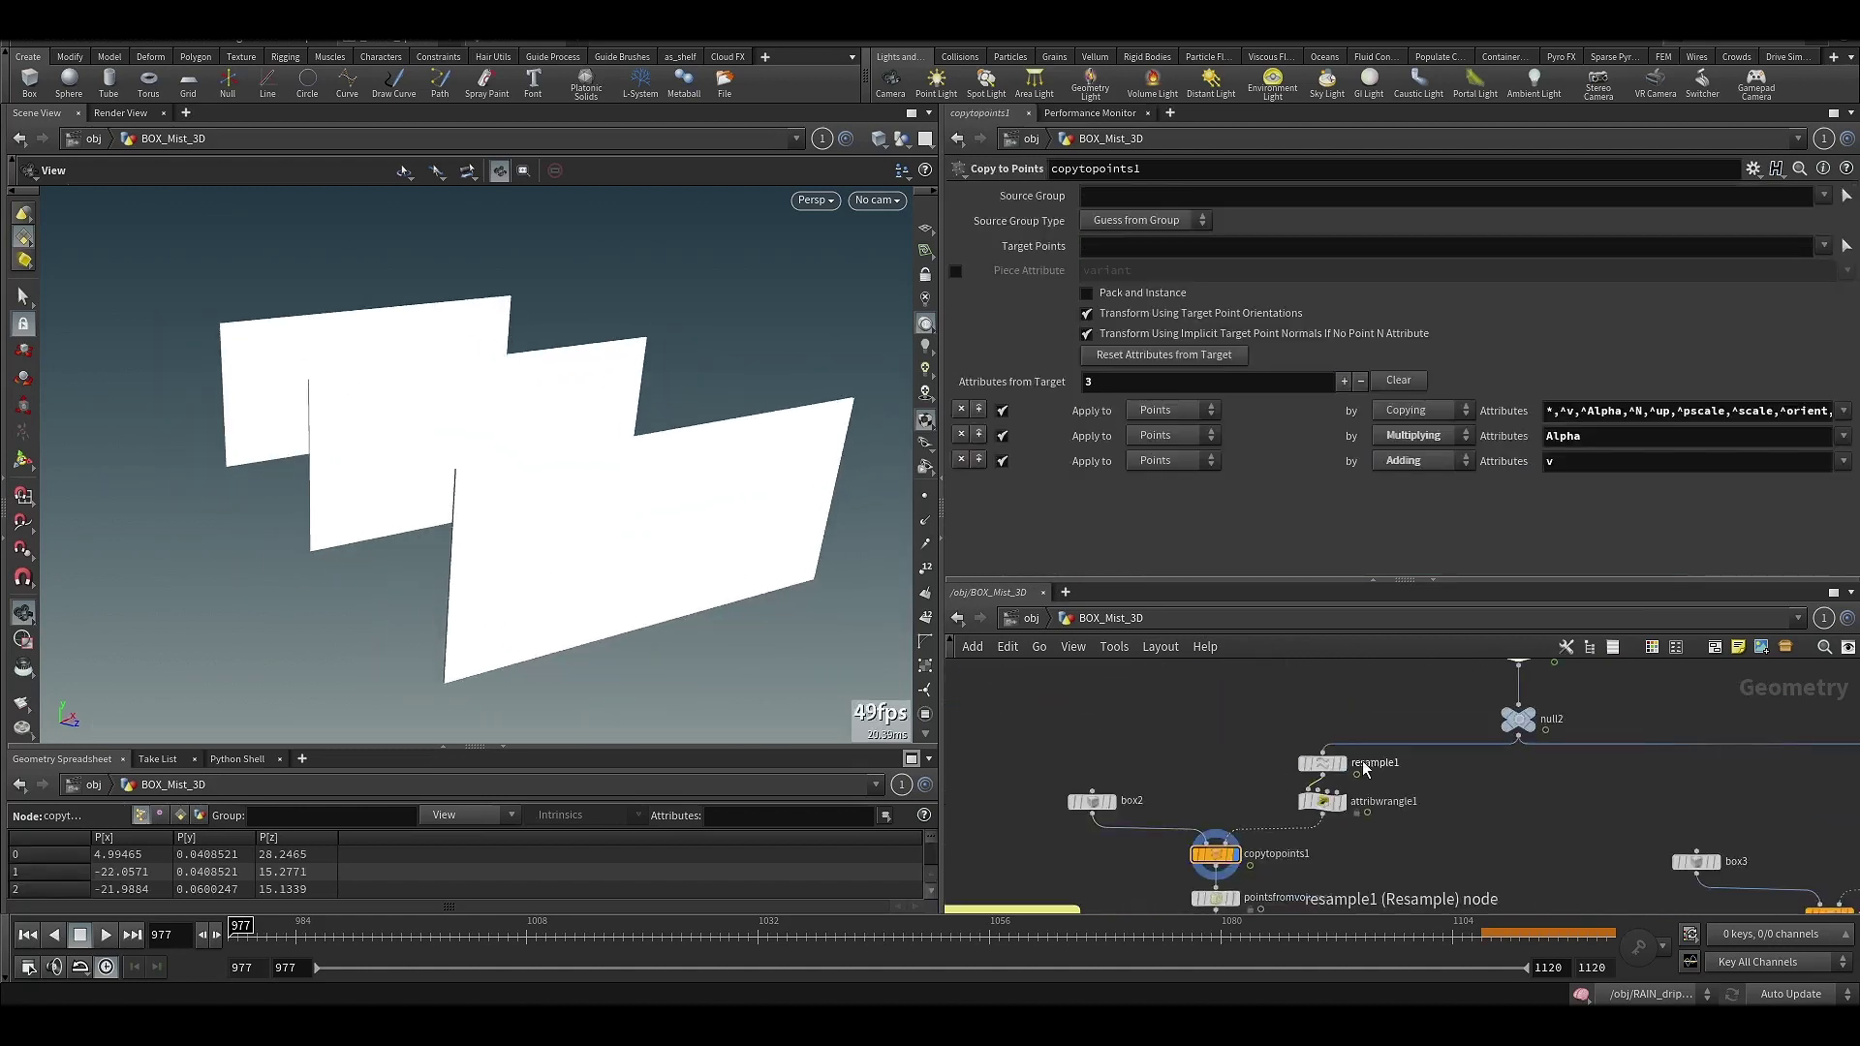
click(1341, 763)
click(1321, 763)
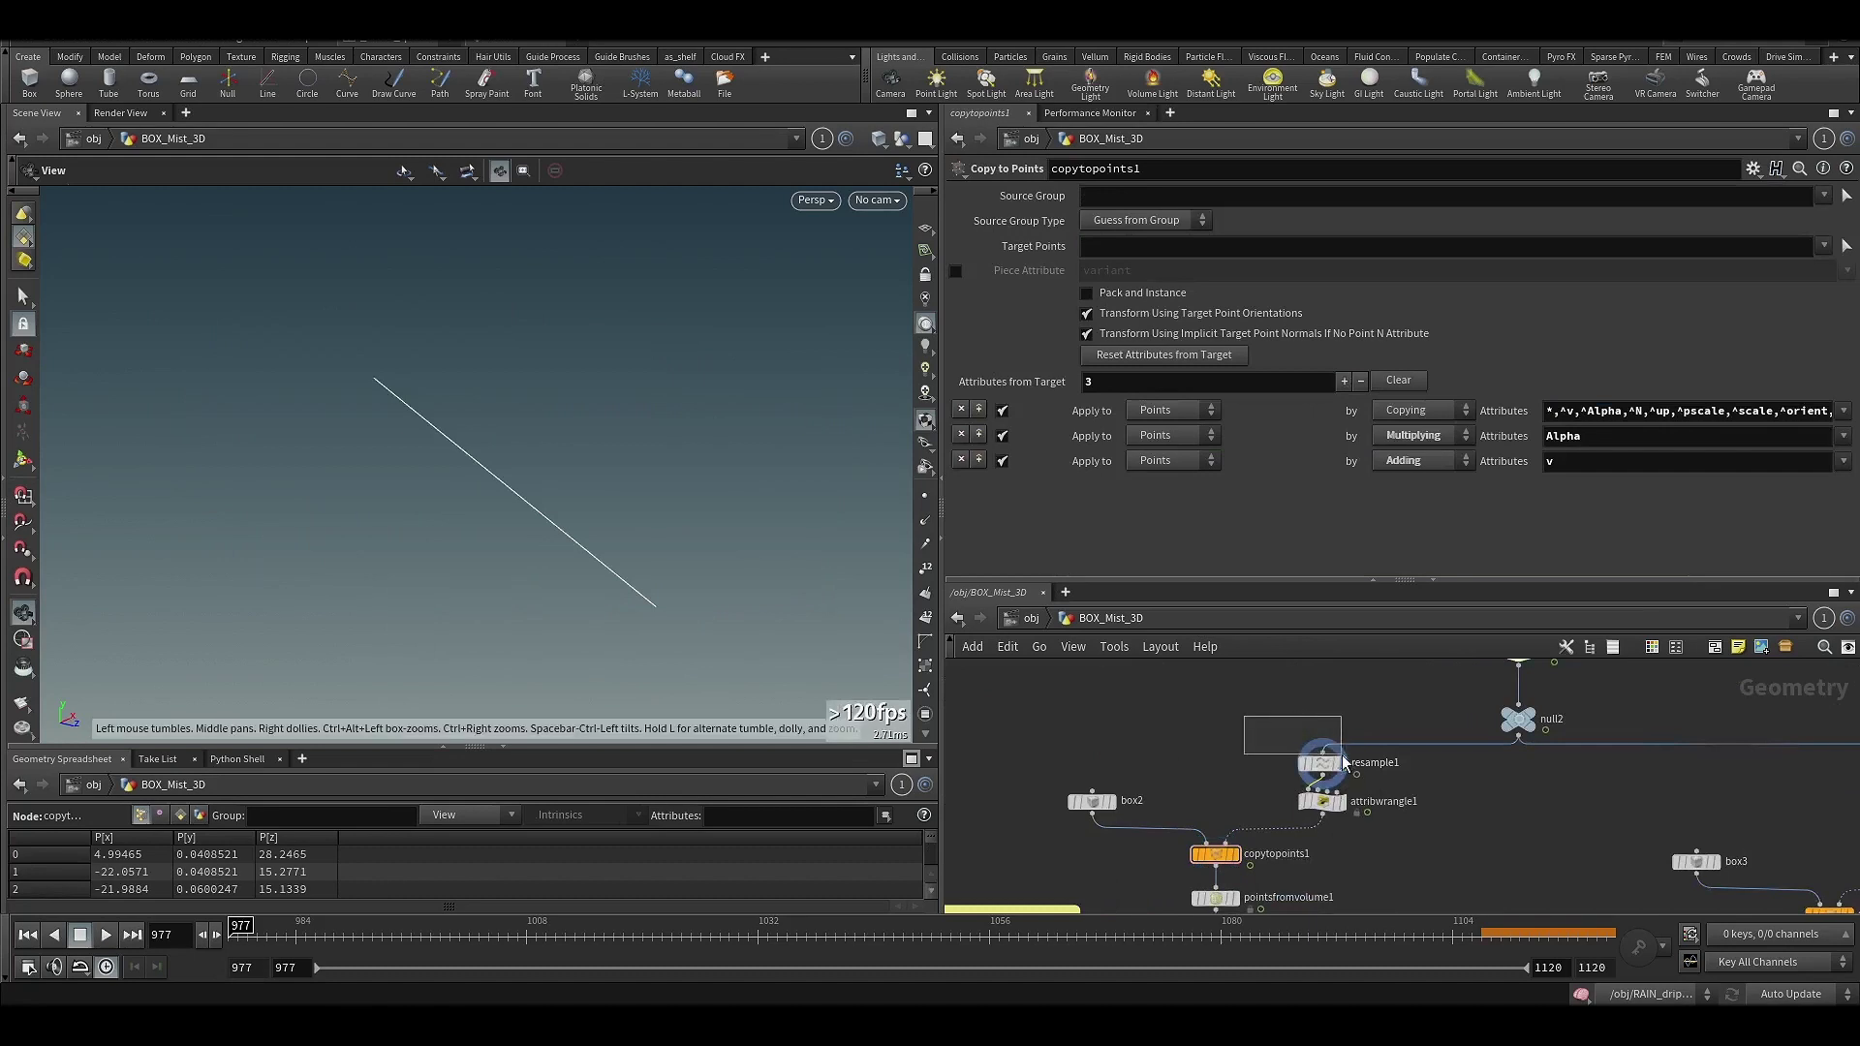
click(925, 496)
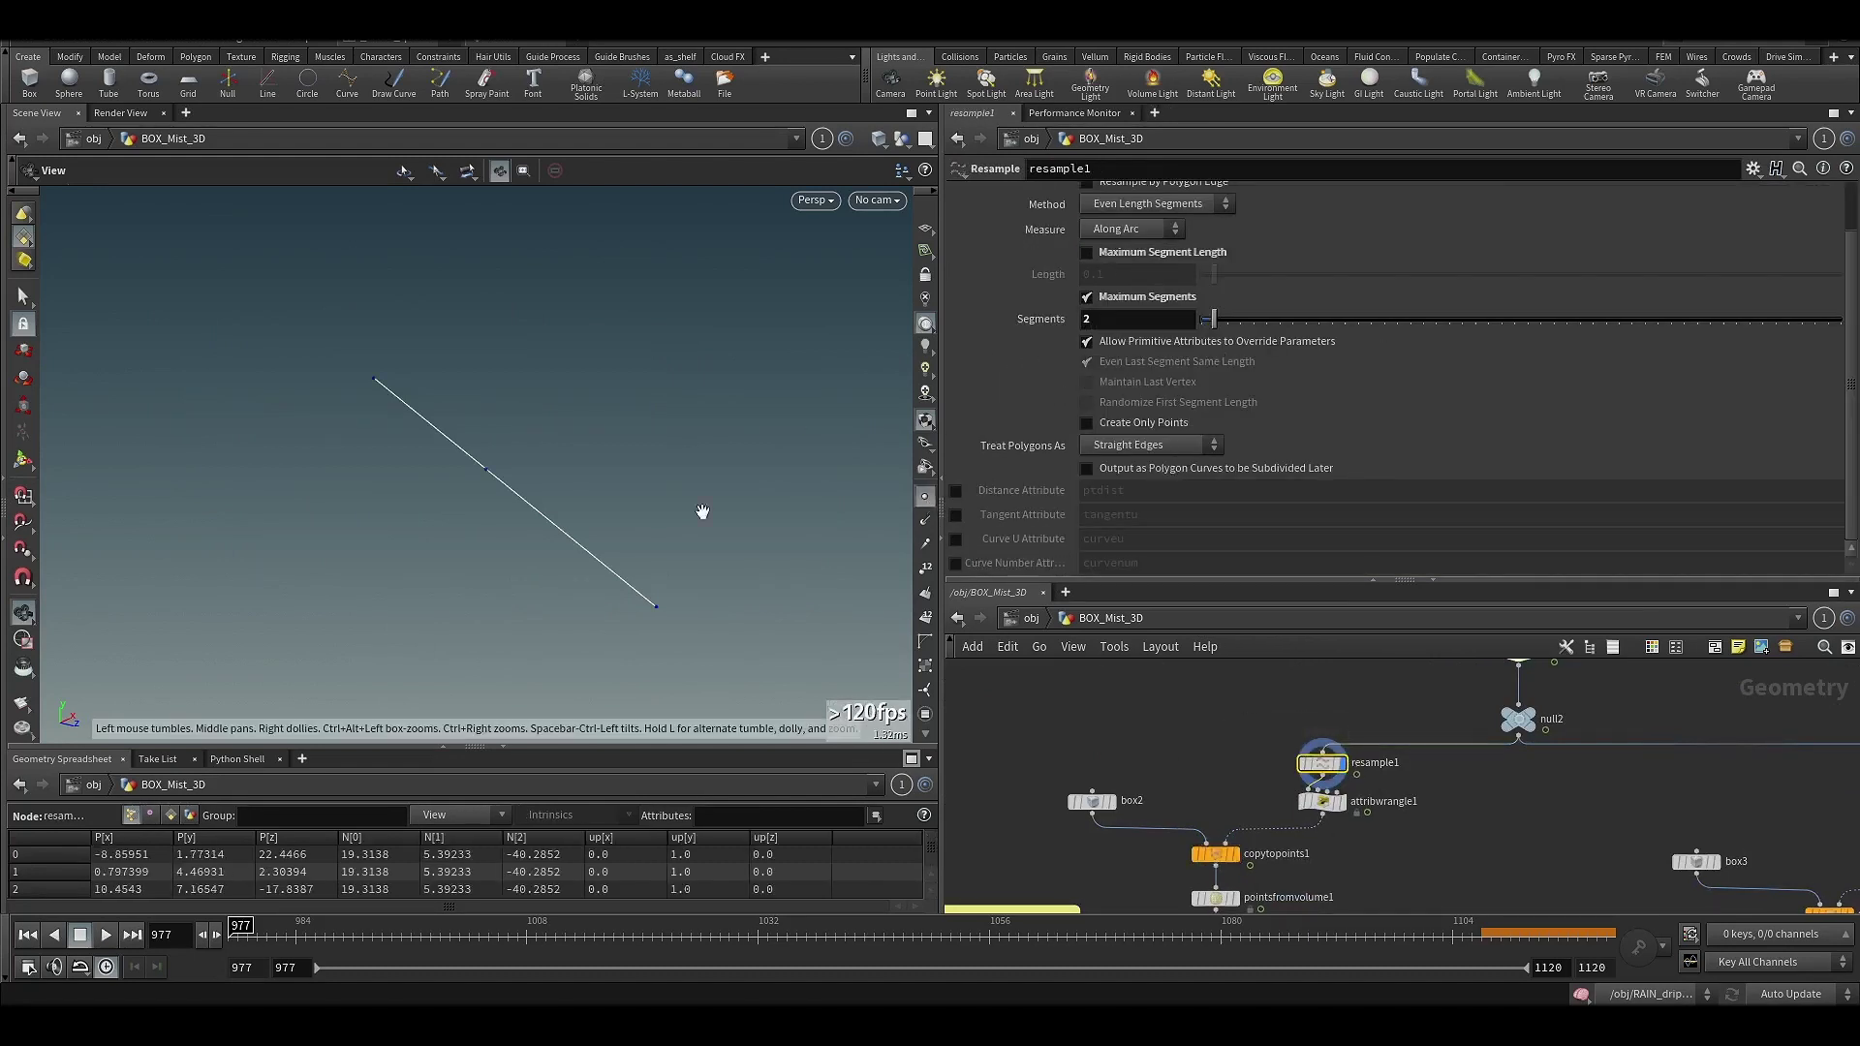
- Display copytopoints1 again and examine the copied boxes with their points from another angle
middle_drag(1213, 763, 1225, 675)
scroll(1196, 759, up, 4)
click(1259, 763)
click(1307, 768)
drag(791, 695, 694, 577)
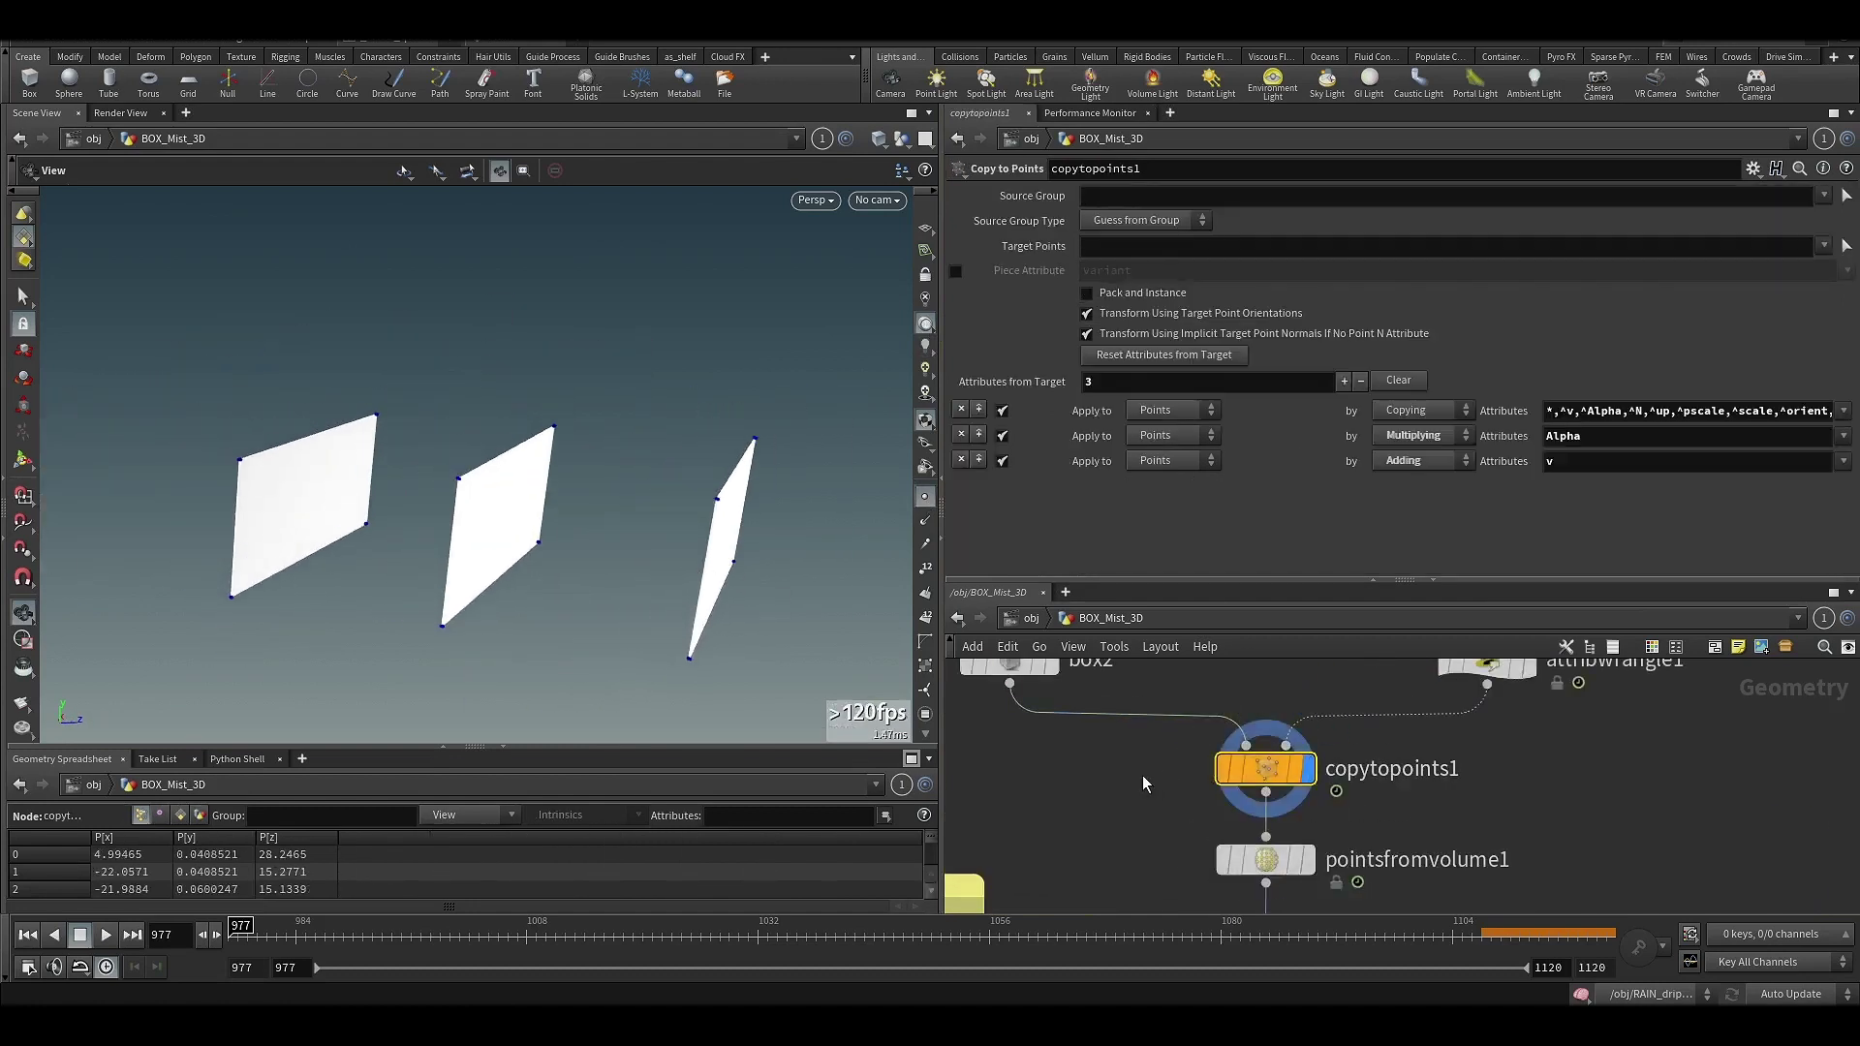
- Display the points generated by pointsfromvolume1 and show the node's parameters
middle_drag(1144, 837, 1075, 772)
drag(1077, 762, 1162, 794)
click(1244, 792)
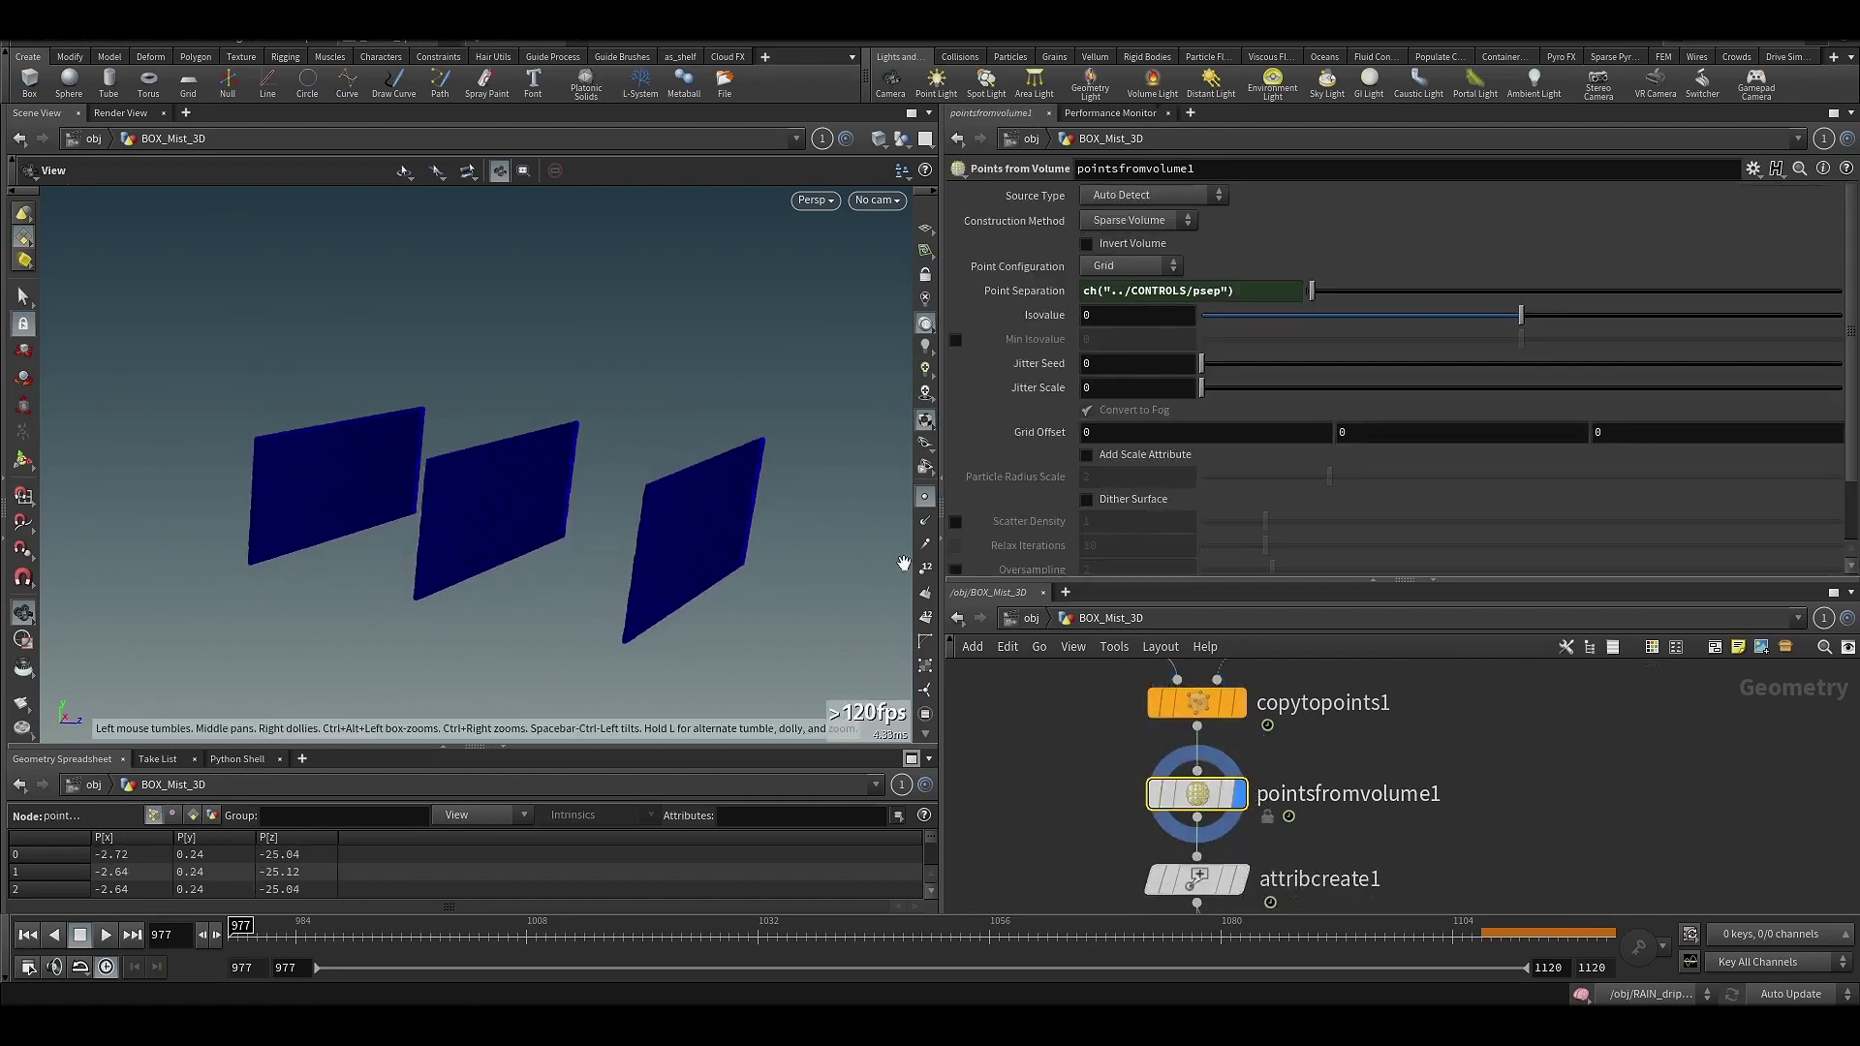
- Display attribcreate1 with its pscale and density attributes and look closely at the point grids
middle_drag(1066, 793, 1078, 668)
drag(1100, 739, 1177, 765)
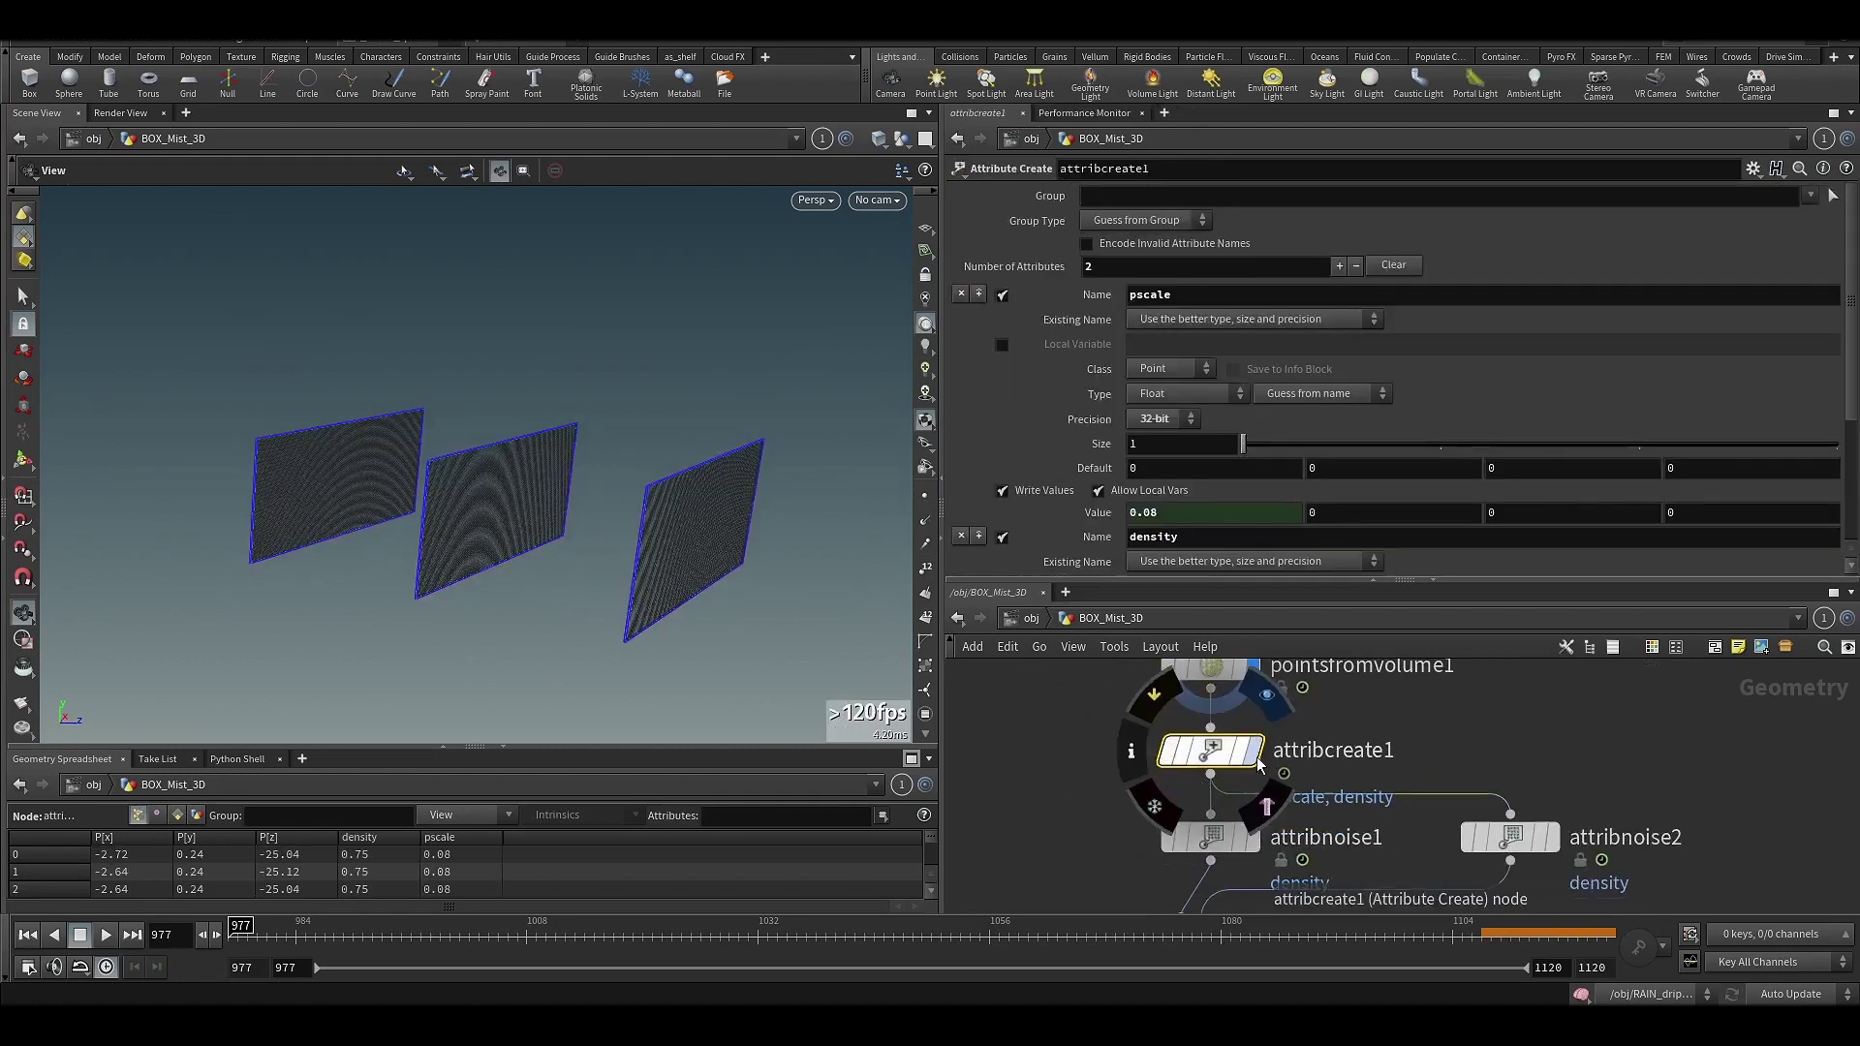
click(1252, 752)
scroll(1401, 790, down, 4)
middle_drag(1401, 789, 1396, 765)
drag(697, 556, 636, 535)
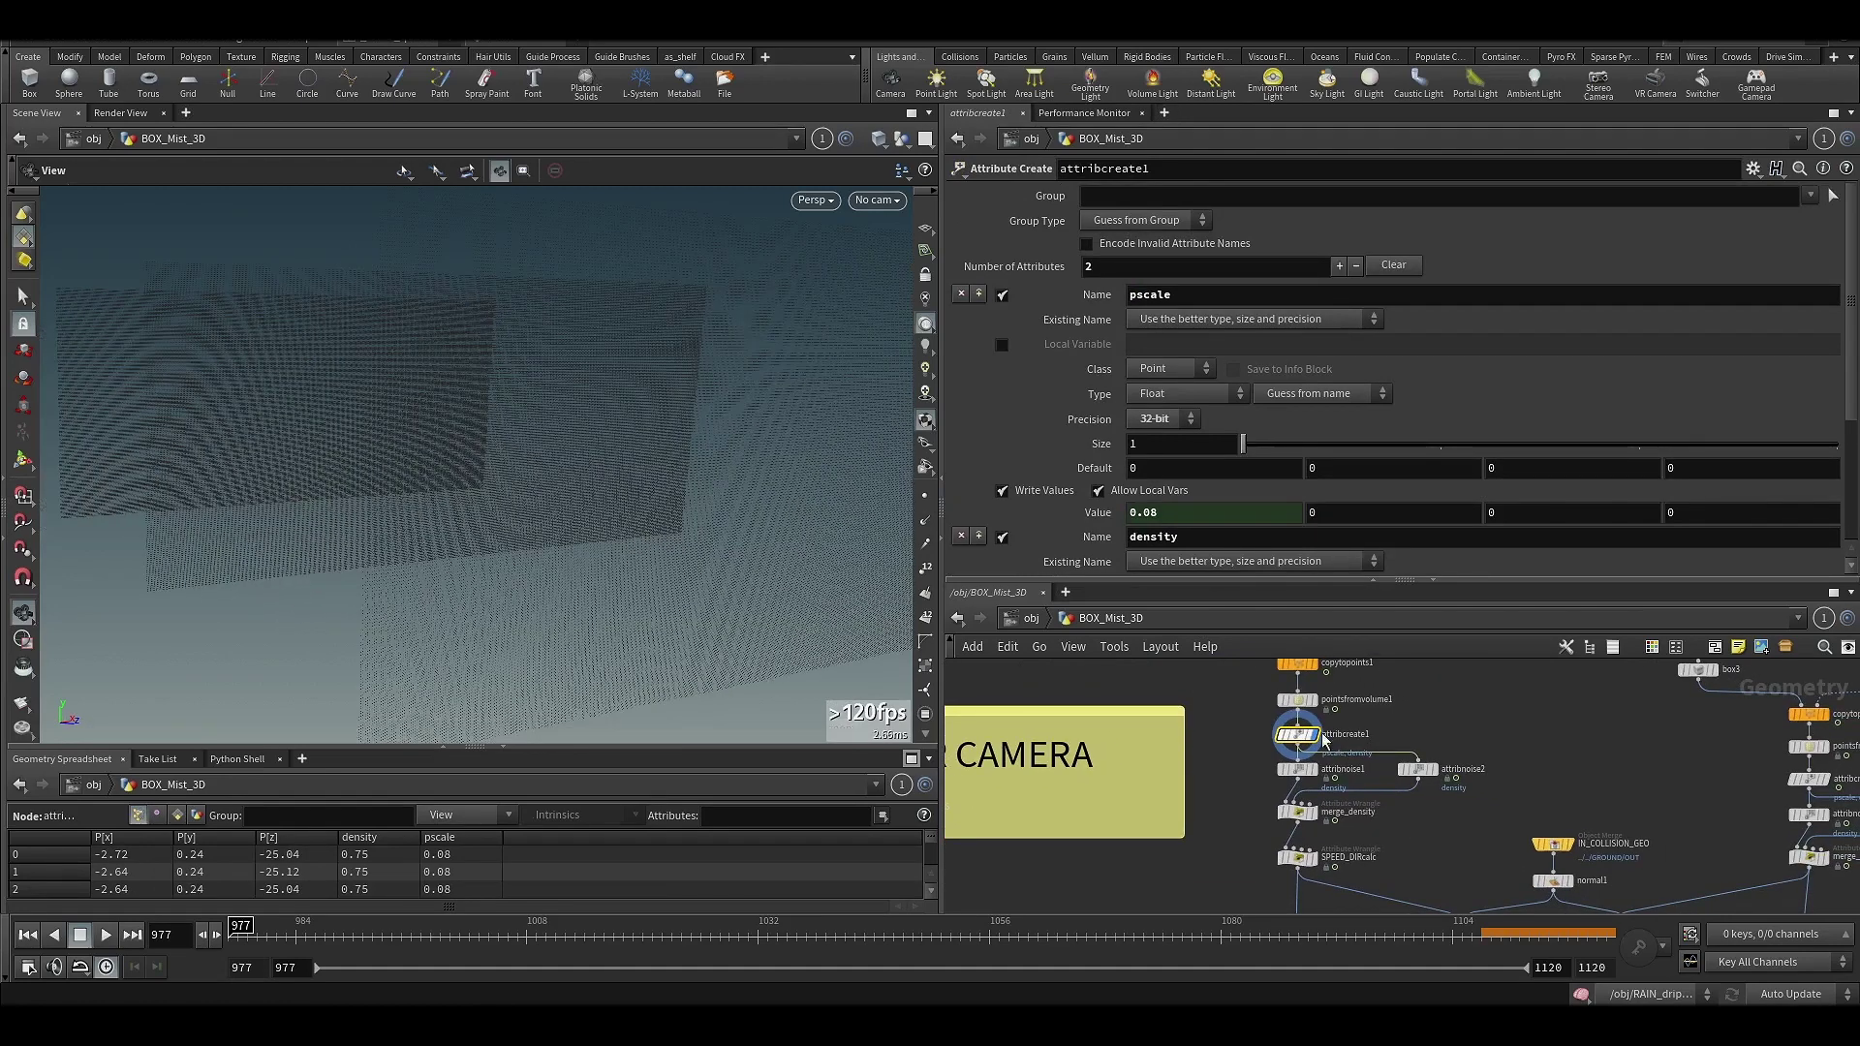
- Show box2's parameters and reveal the expressions behind its Size values
scroll(1384, 768, up, 4)
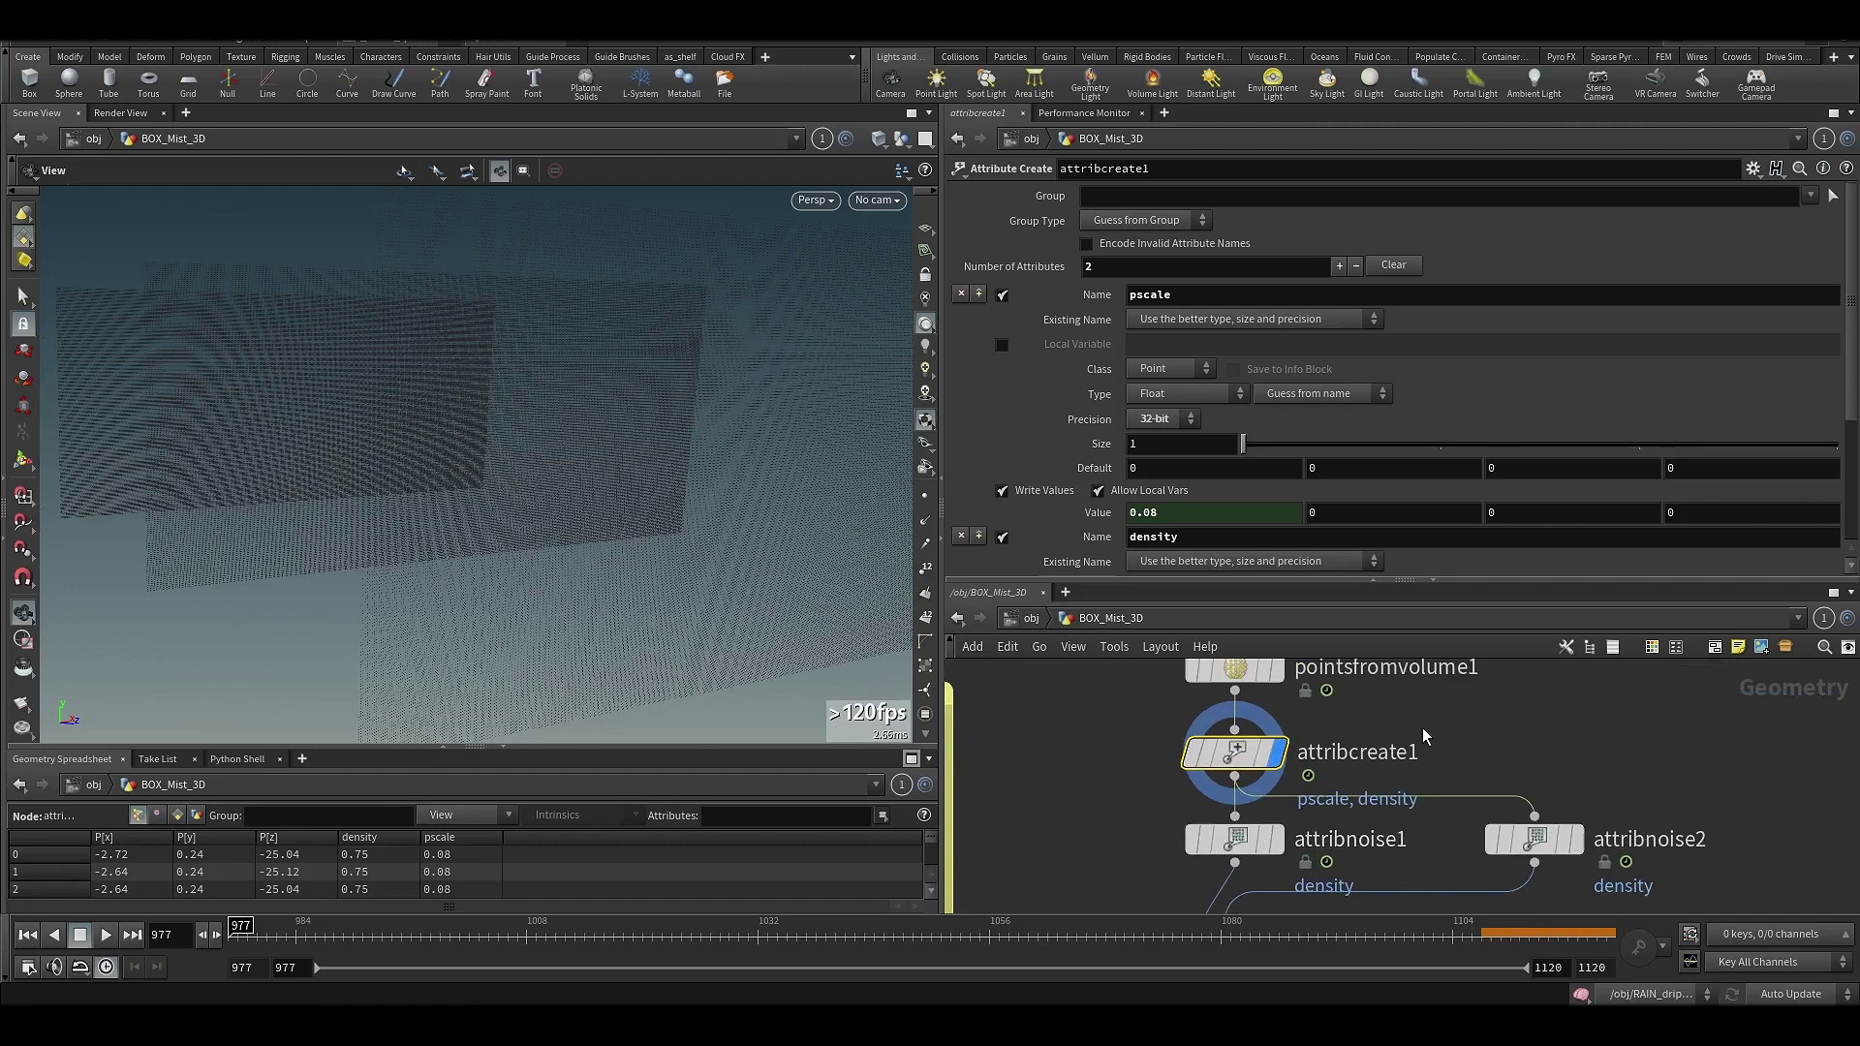
middle_drag(1409, 740, 1409, 822)
middle_drag(1163, 679, 1118, 794)
click(994, 714)
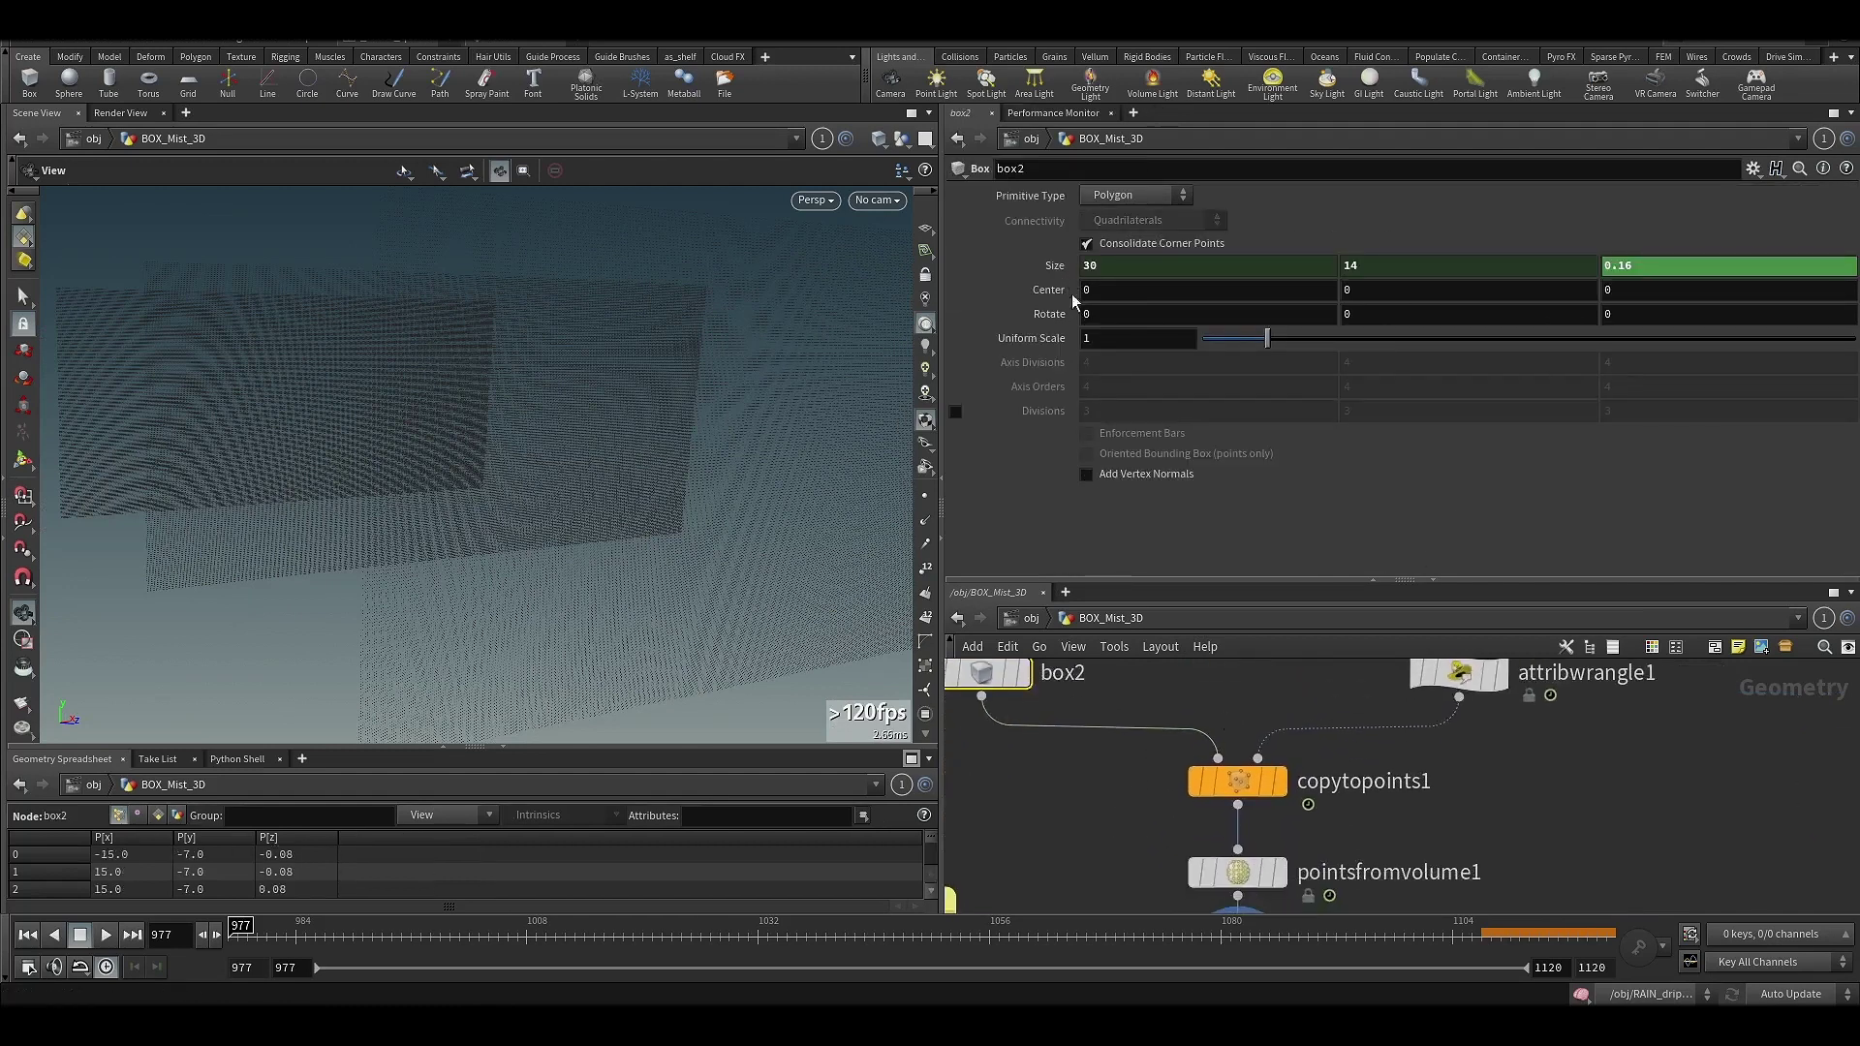
click(1046, 271)
- Check pointsfromvolume1's Point Separation expression against the Size expressions of box2
middle_drag(1356, 823, 1371, 746)
click(1252, 794)
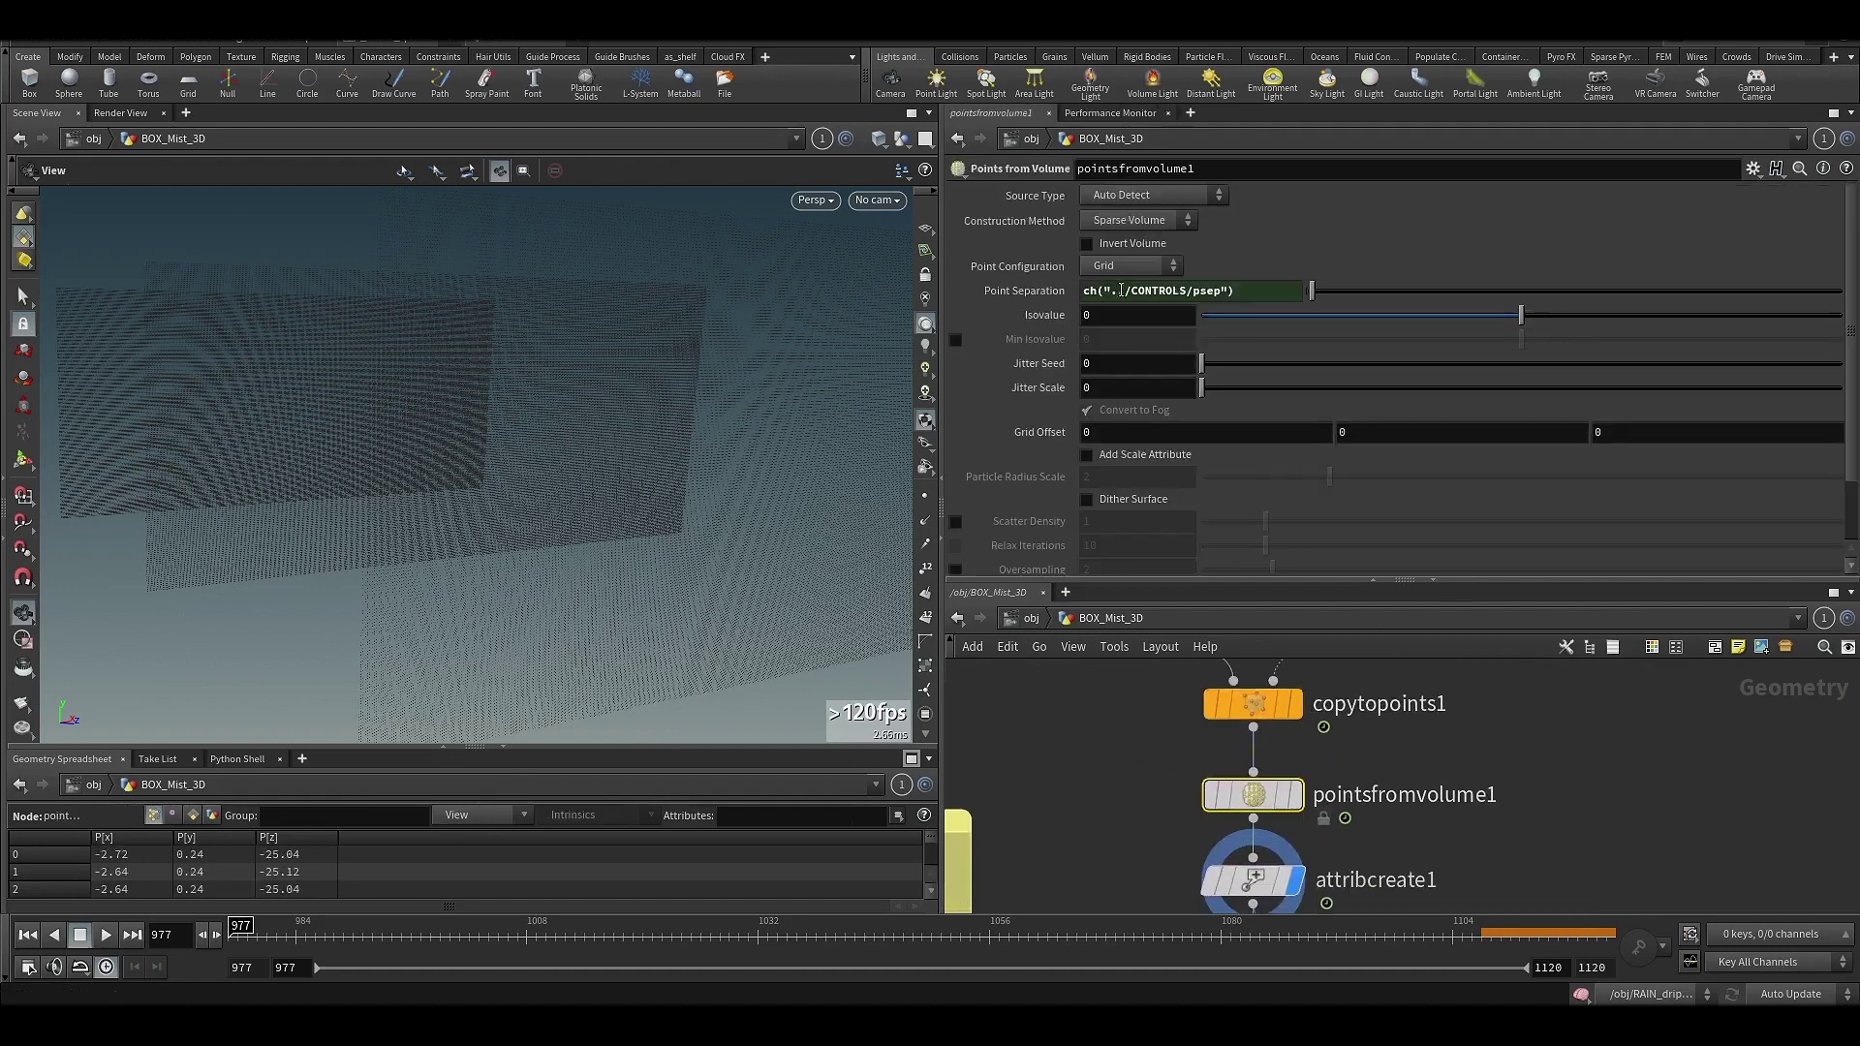
middle_drag(1138, 751, 1284, 893)
click(1143, 737)
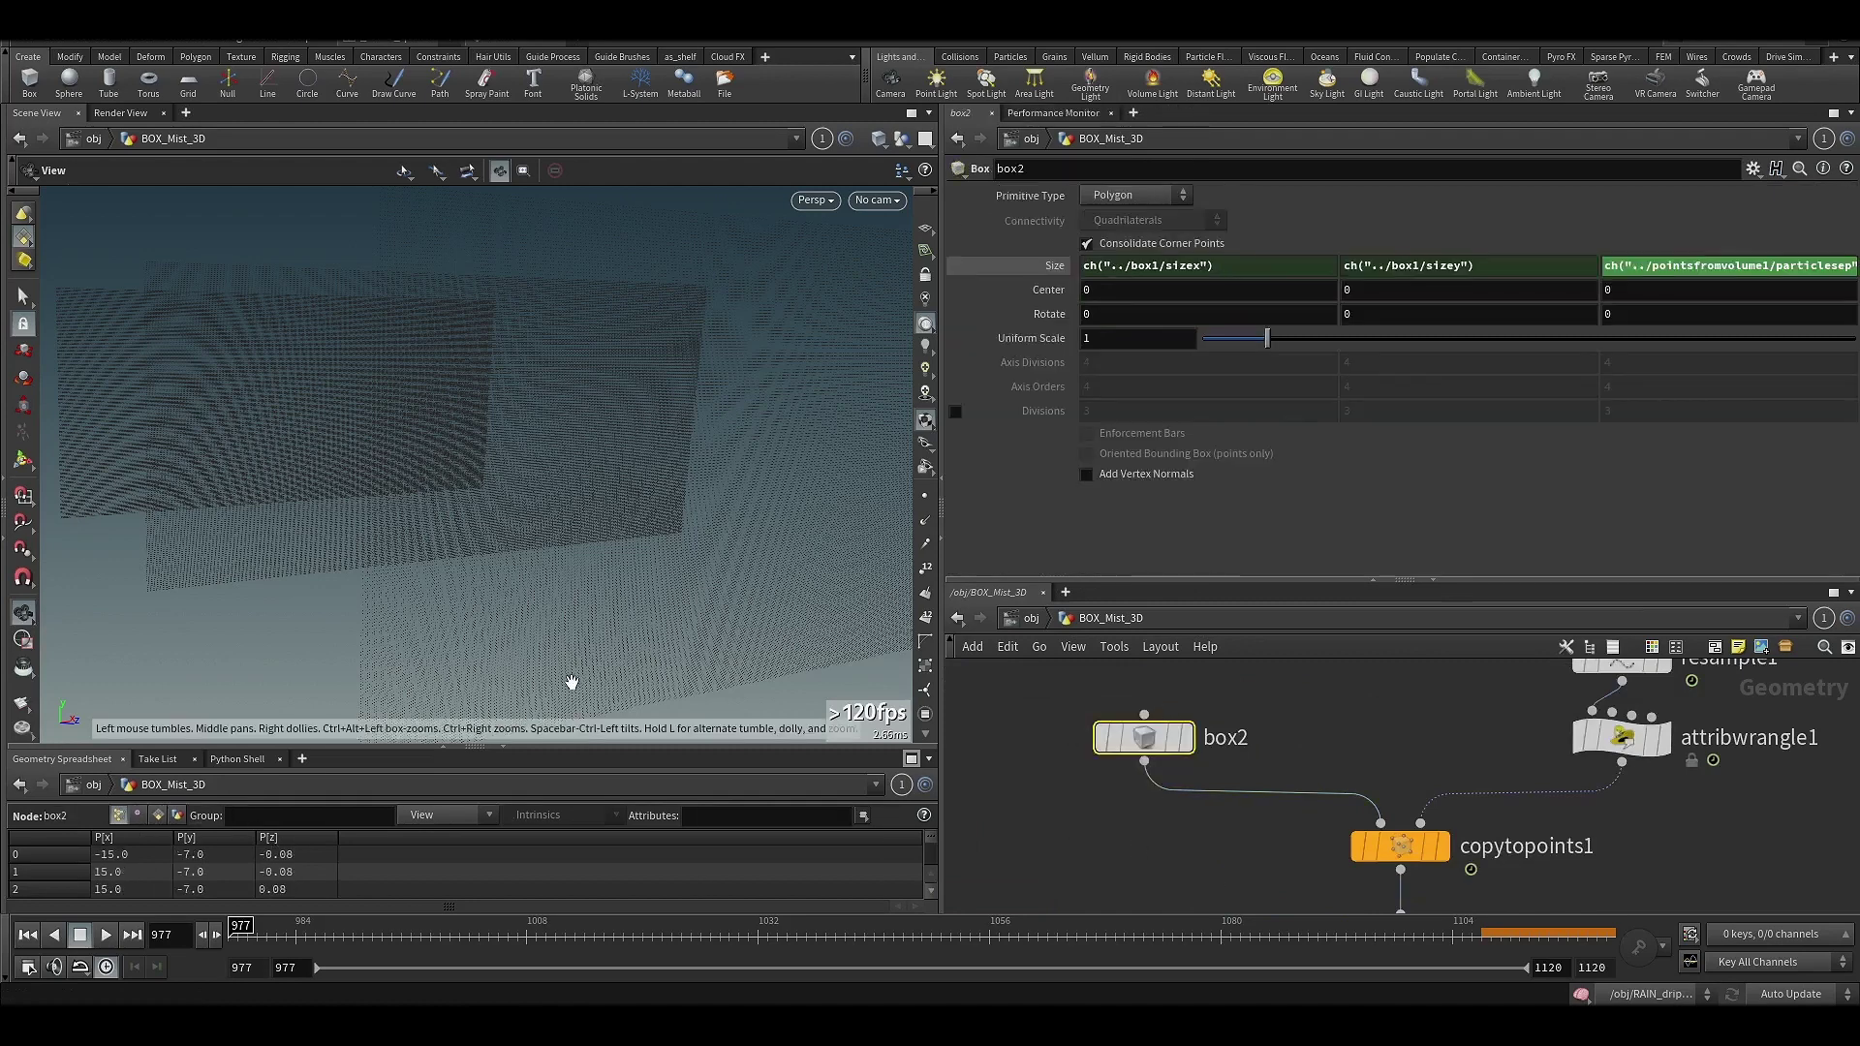
- Examine the thickness of the point layers edge-on and bring all three layers back into view
drag(571, 682, 549, 628)
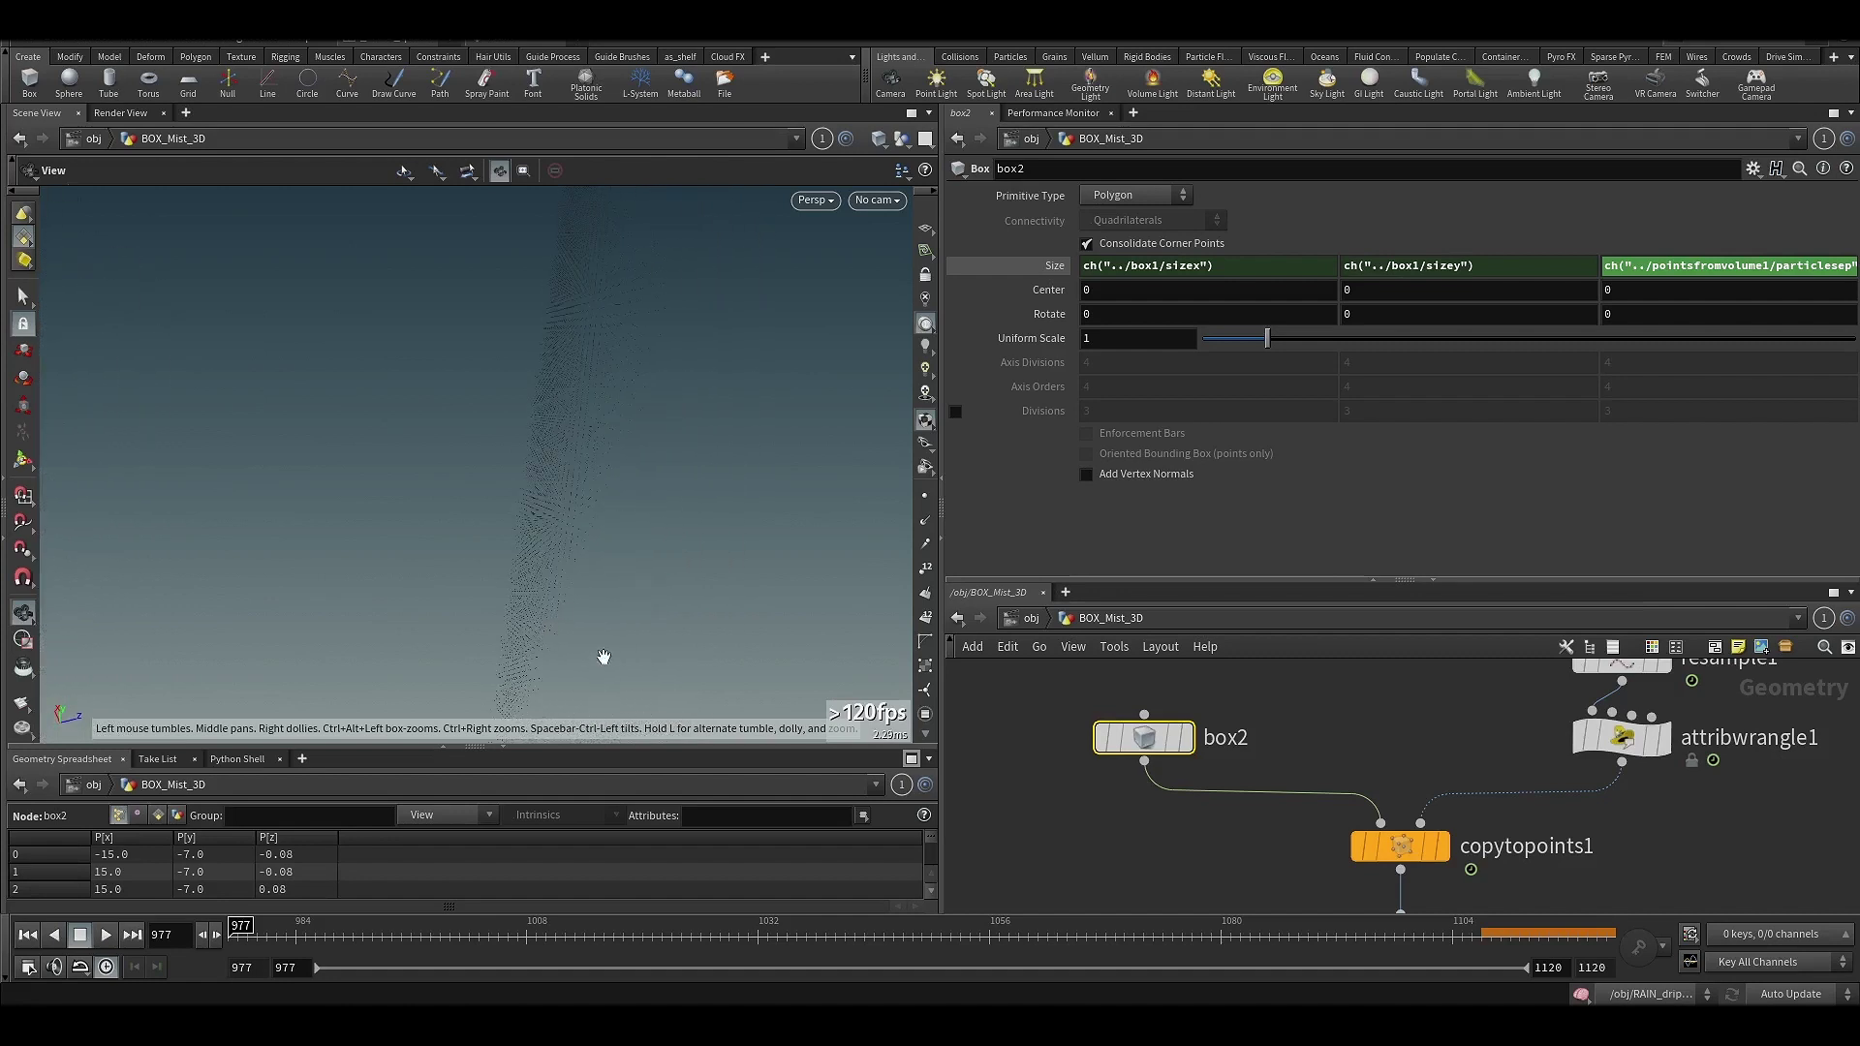
scroll(1066, 810, down, 3)
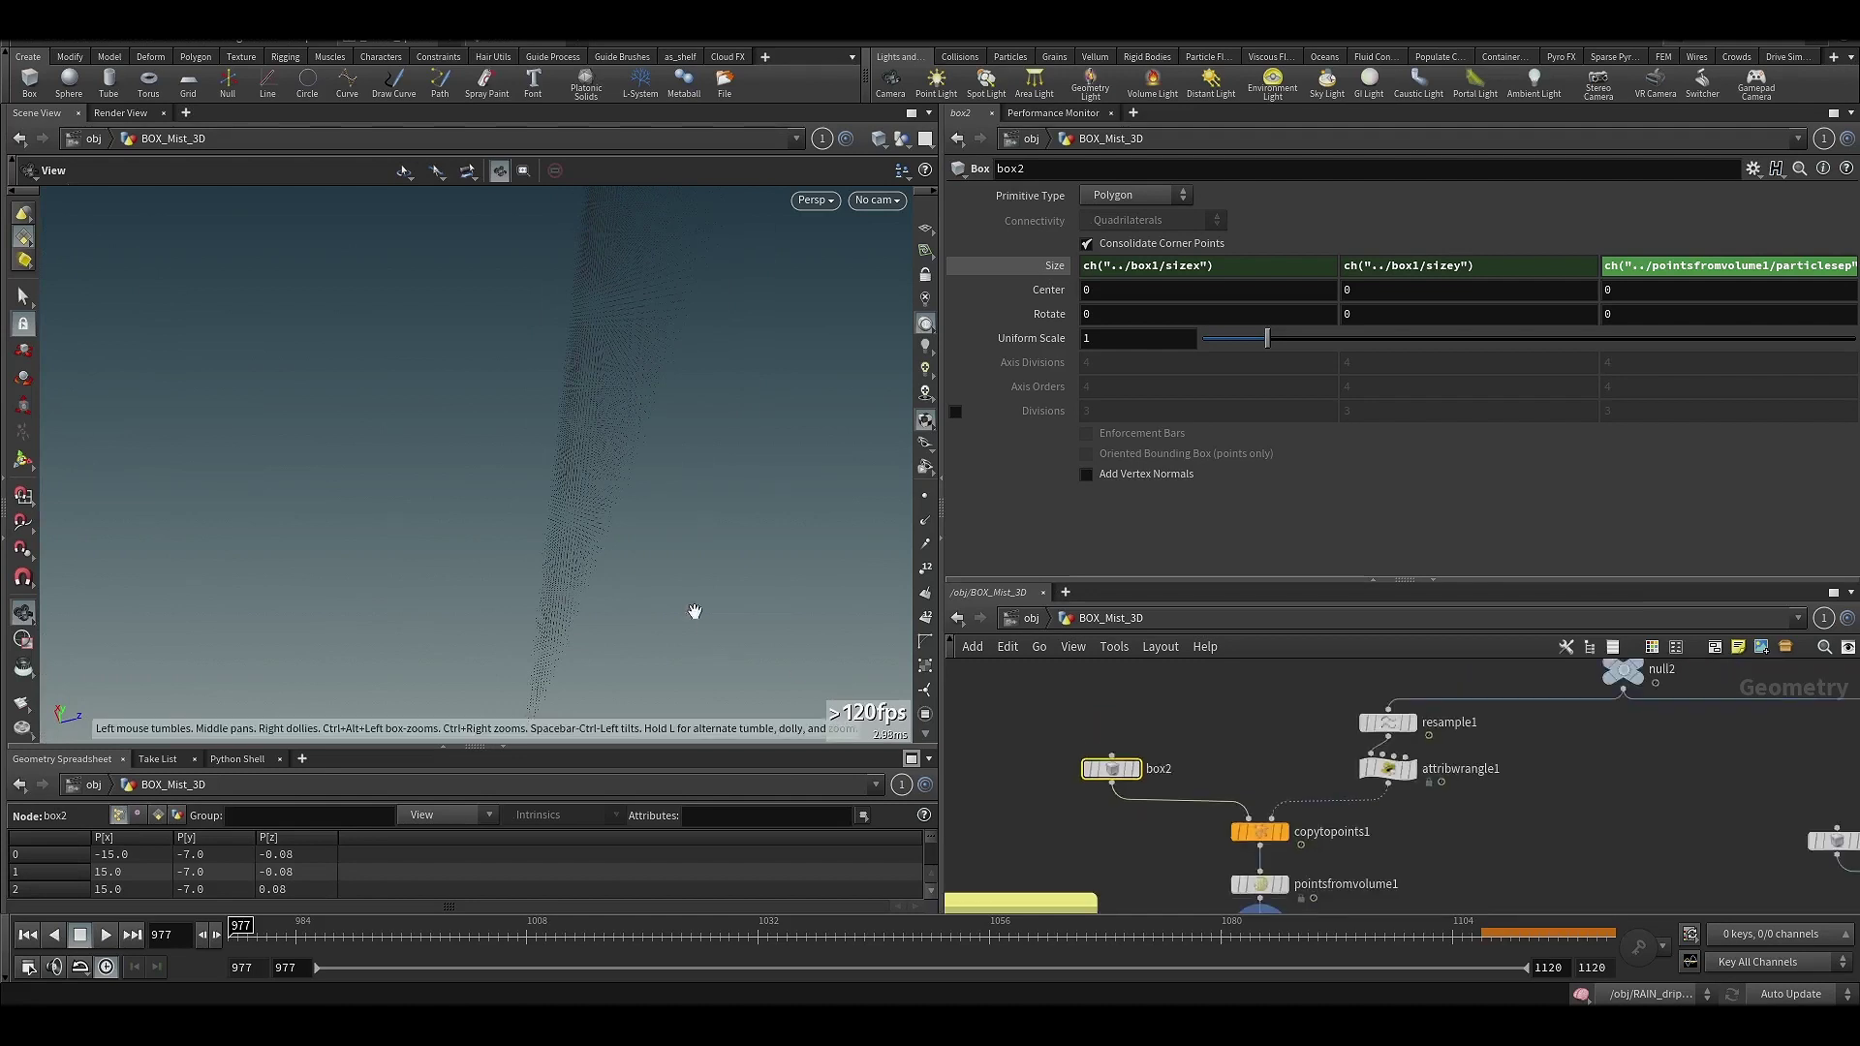
drag(694, 610, 605, 542)
- Display attribnoise1 with its density noise settings and show the parameters of attribnoise2
middle_drag(1411, 863, 1402, 756)
mouse_move(1393, 841)
middle_down()
mouse_move(1403, 794)
mouse_move(1389, 807)
middle_up()
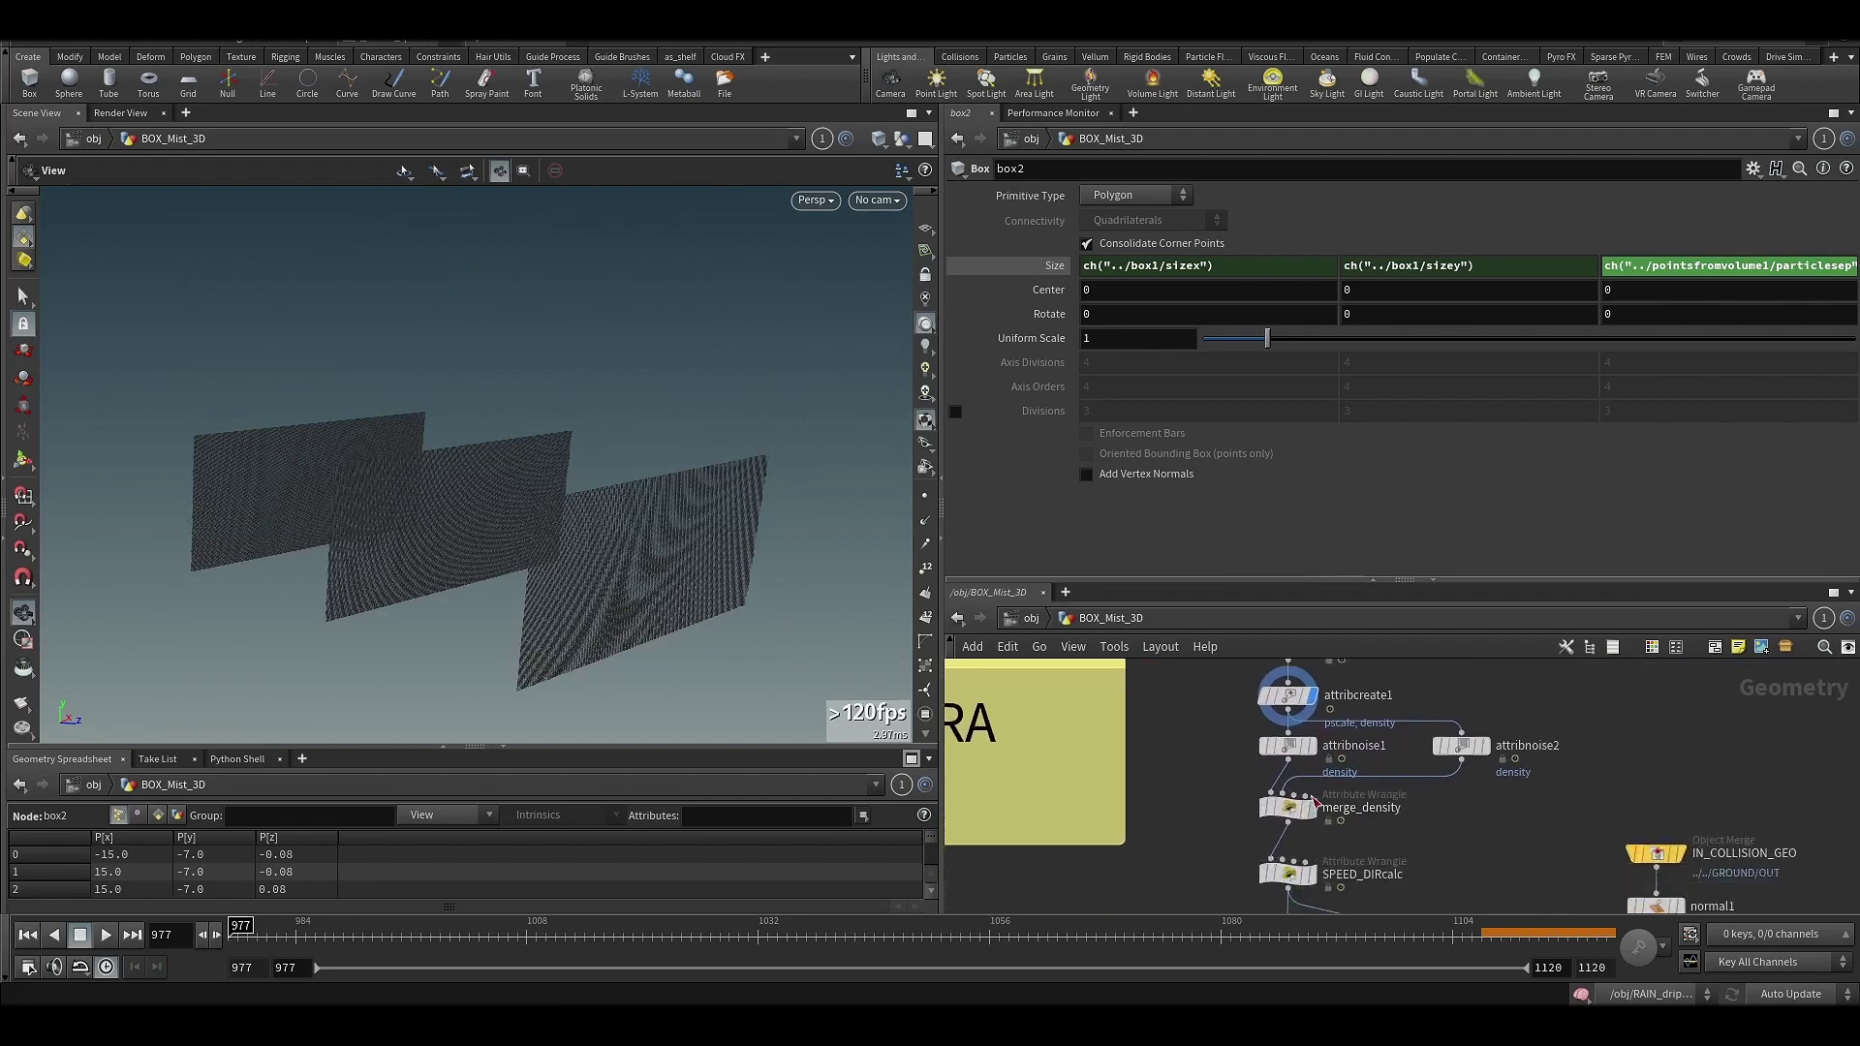
click(1313, 751)
click(1312, 748)
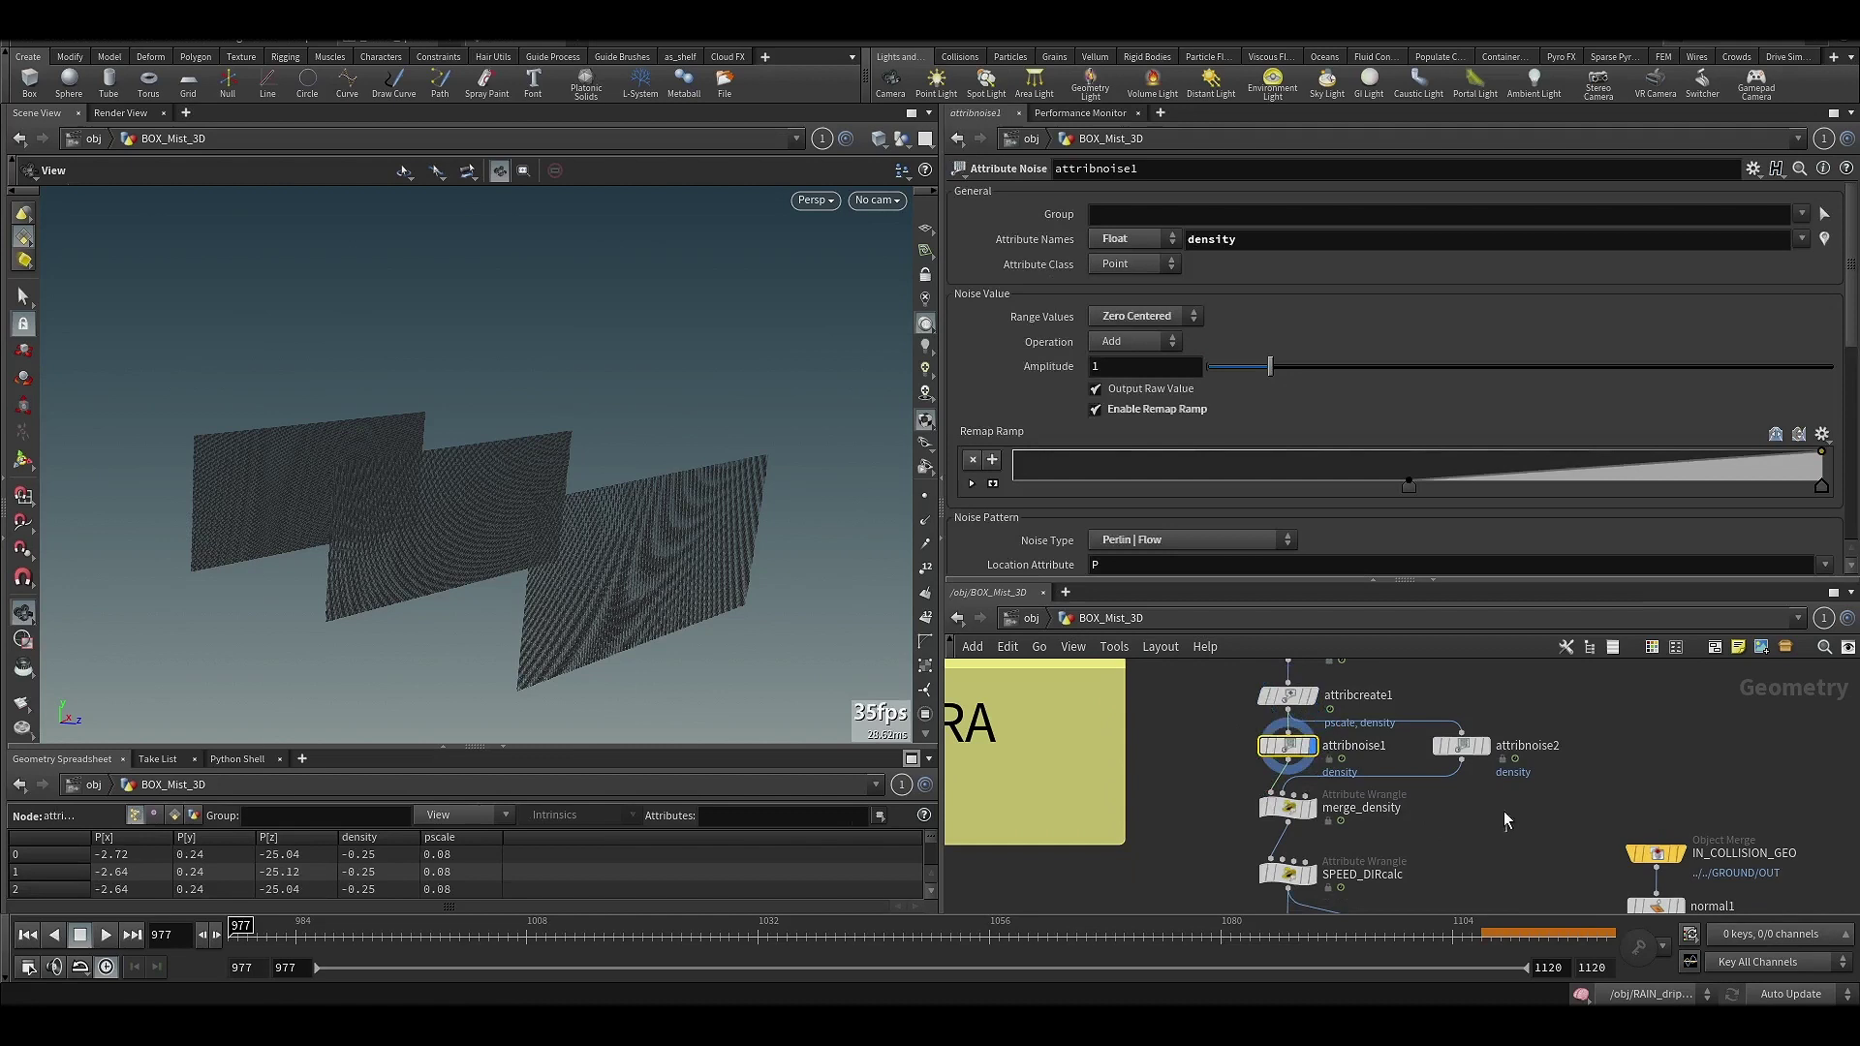
click(1460, 746)
- Display the merge_density wrangle and show the expression that combines the two density noises
click(1308, 807)
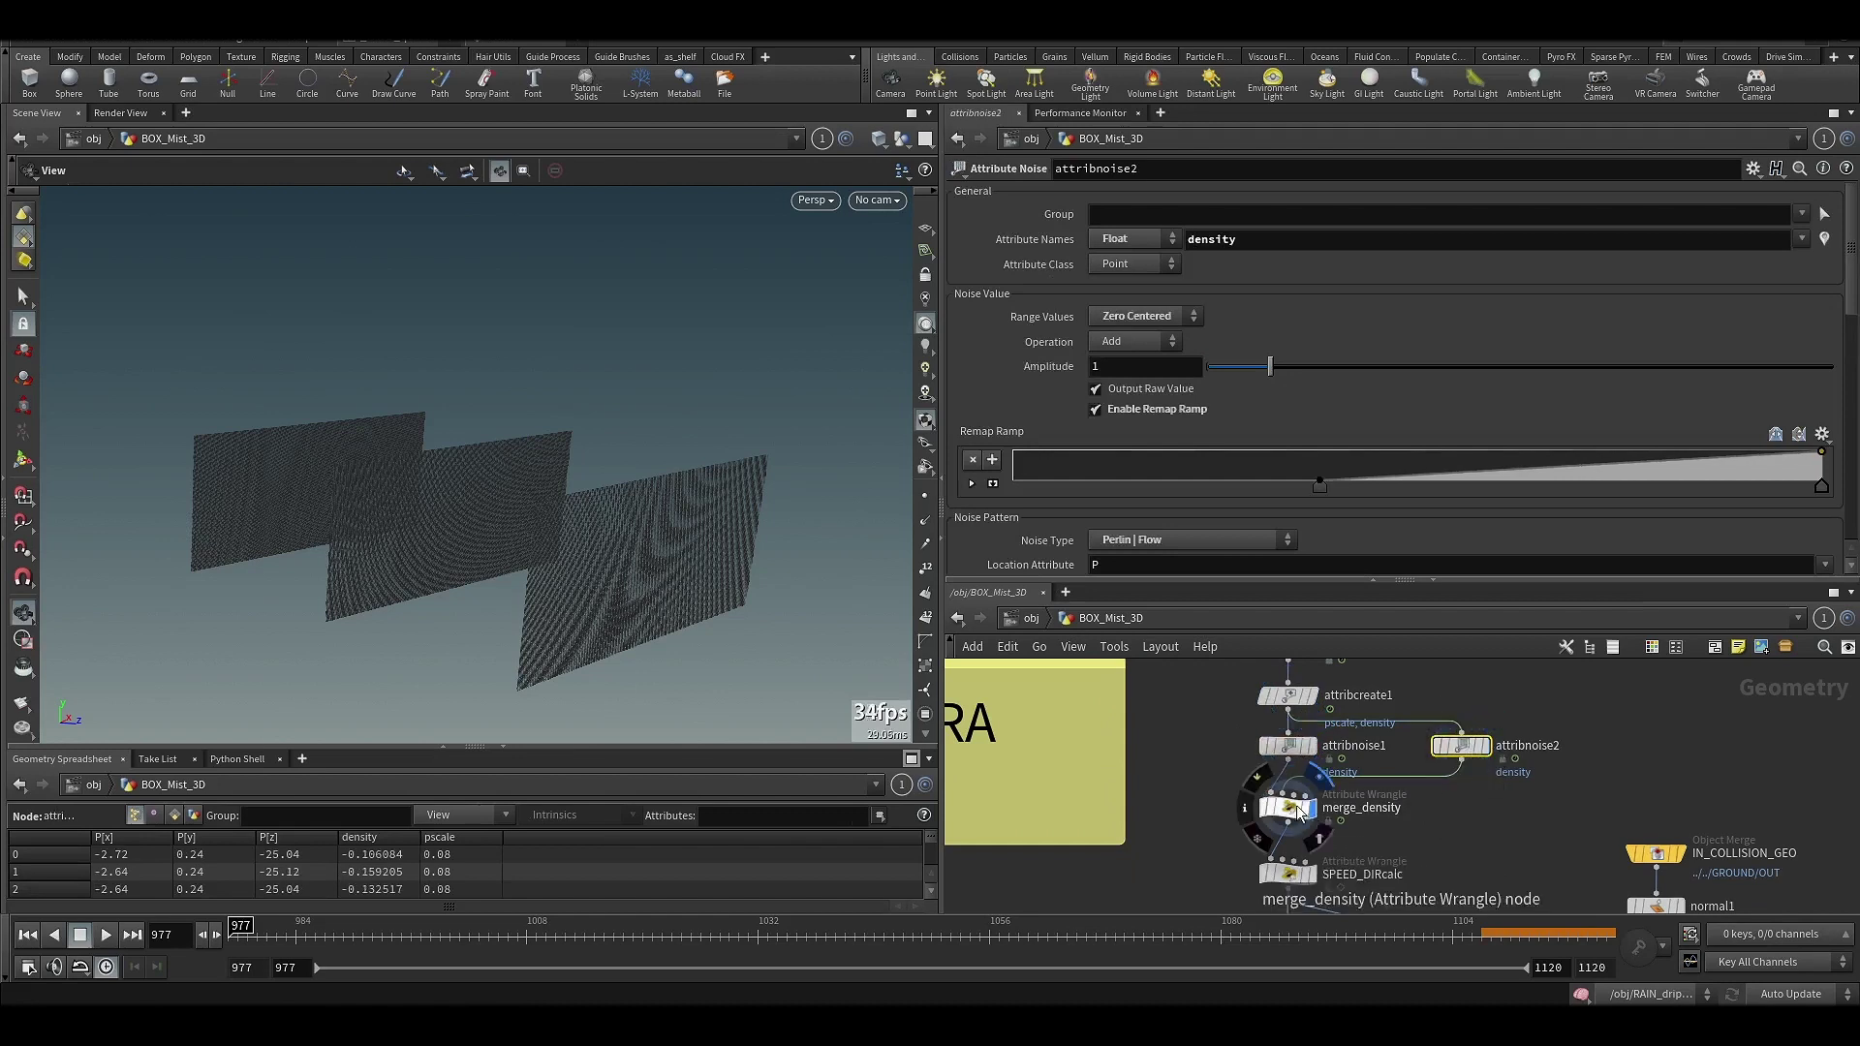
click(1300, 809)
middle_drag(1401, 837, 1445, 820)
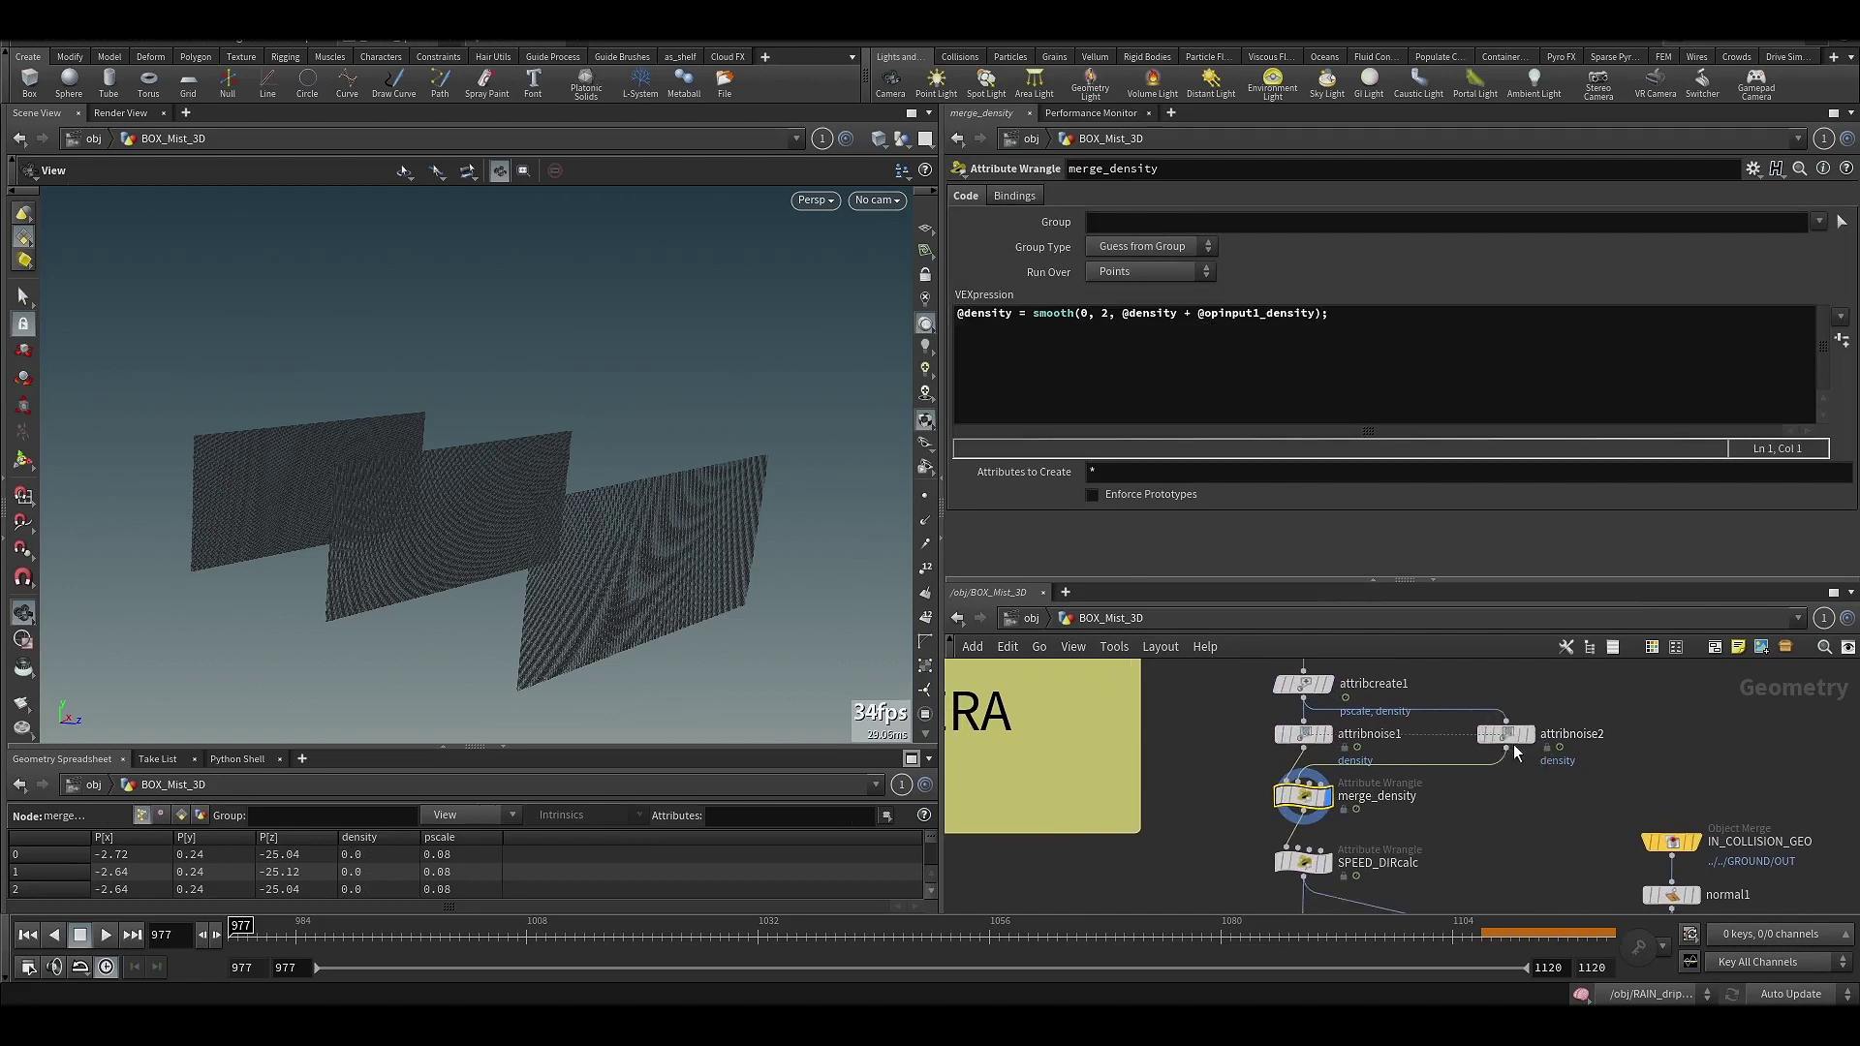
- Recheck the attribnoise2 and attribcreate1 parameters, and display the SPEED_DIRcalc wrangle with its direction code
drag(1482, 740, 1505, 740)
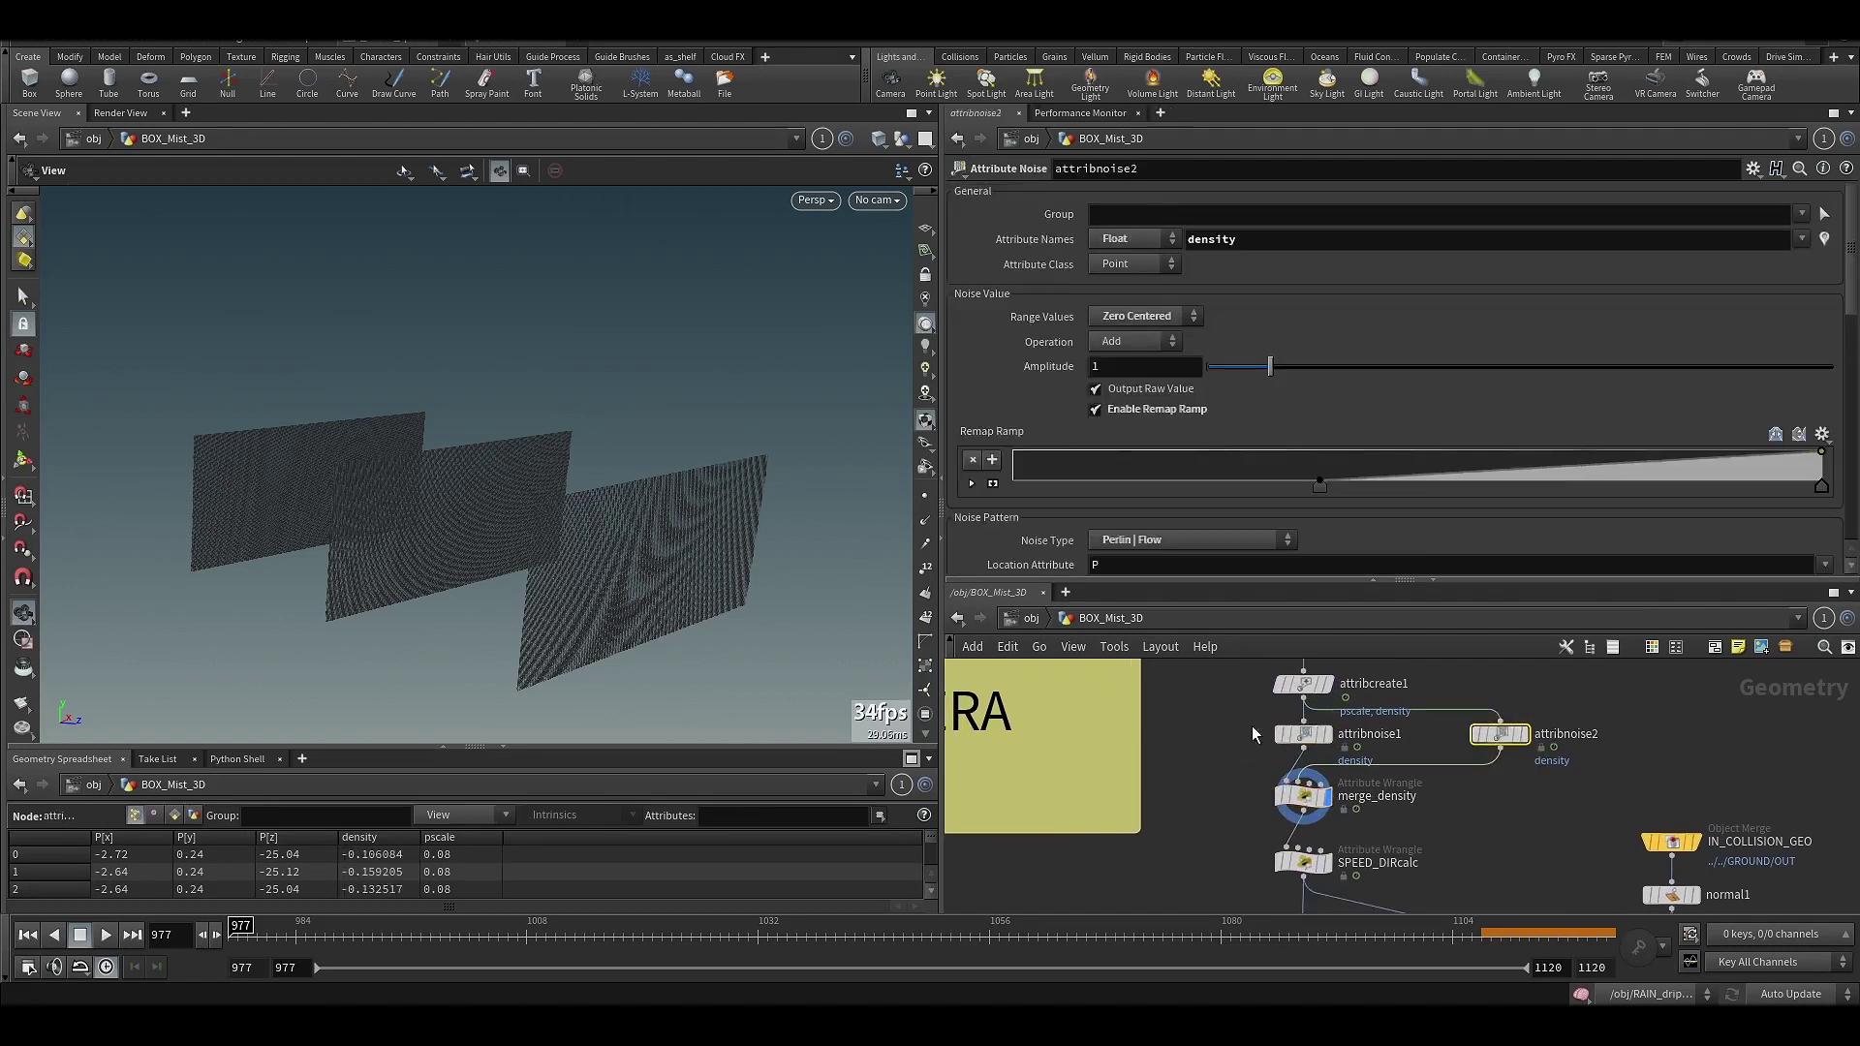
click(1376, 683)
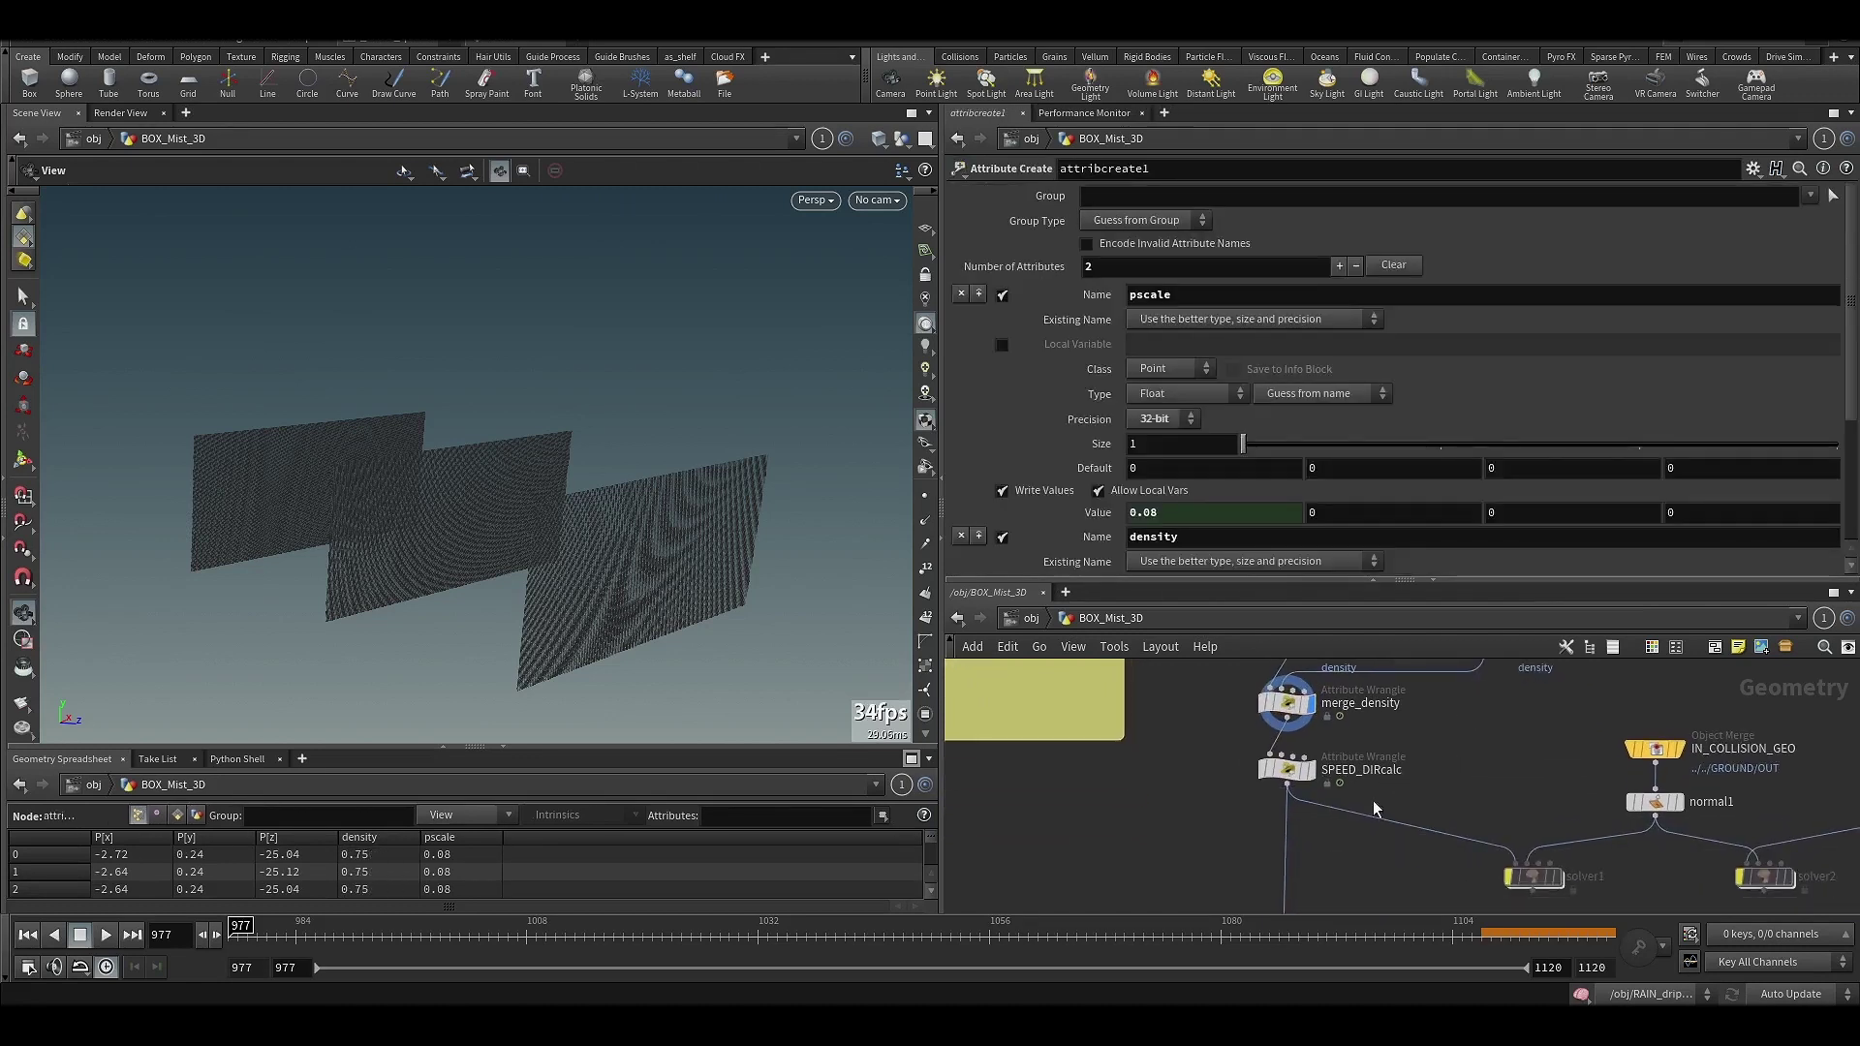
click(1289, 770)
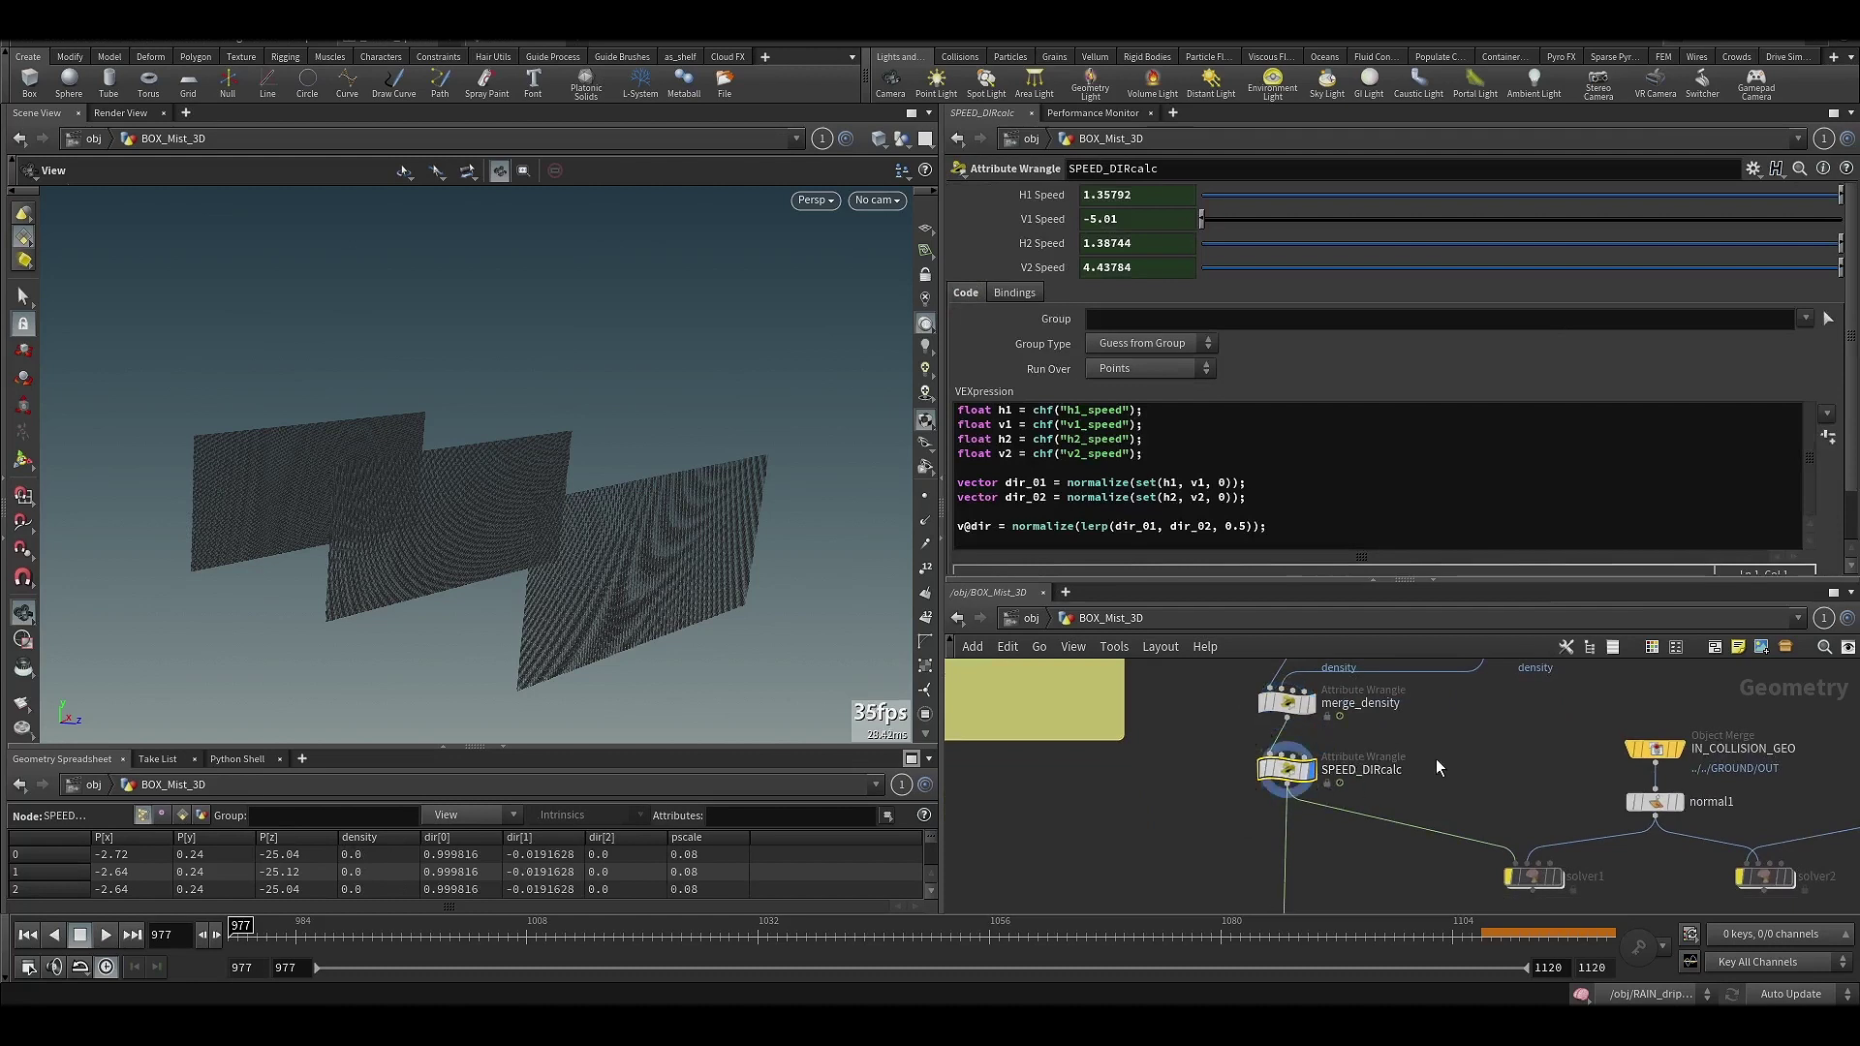
- Display the color_density node further down the chain and show its density attribute ramp settings
mouse_move(1850, 291)
mouse_down()
mouse_move(1850, 308)
mouse_move(1850, 290)
mouse_up()
middle_drag(1429, 857, 1363, 806)
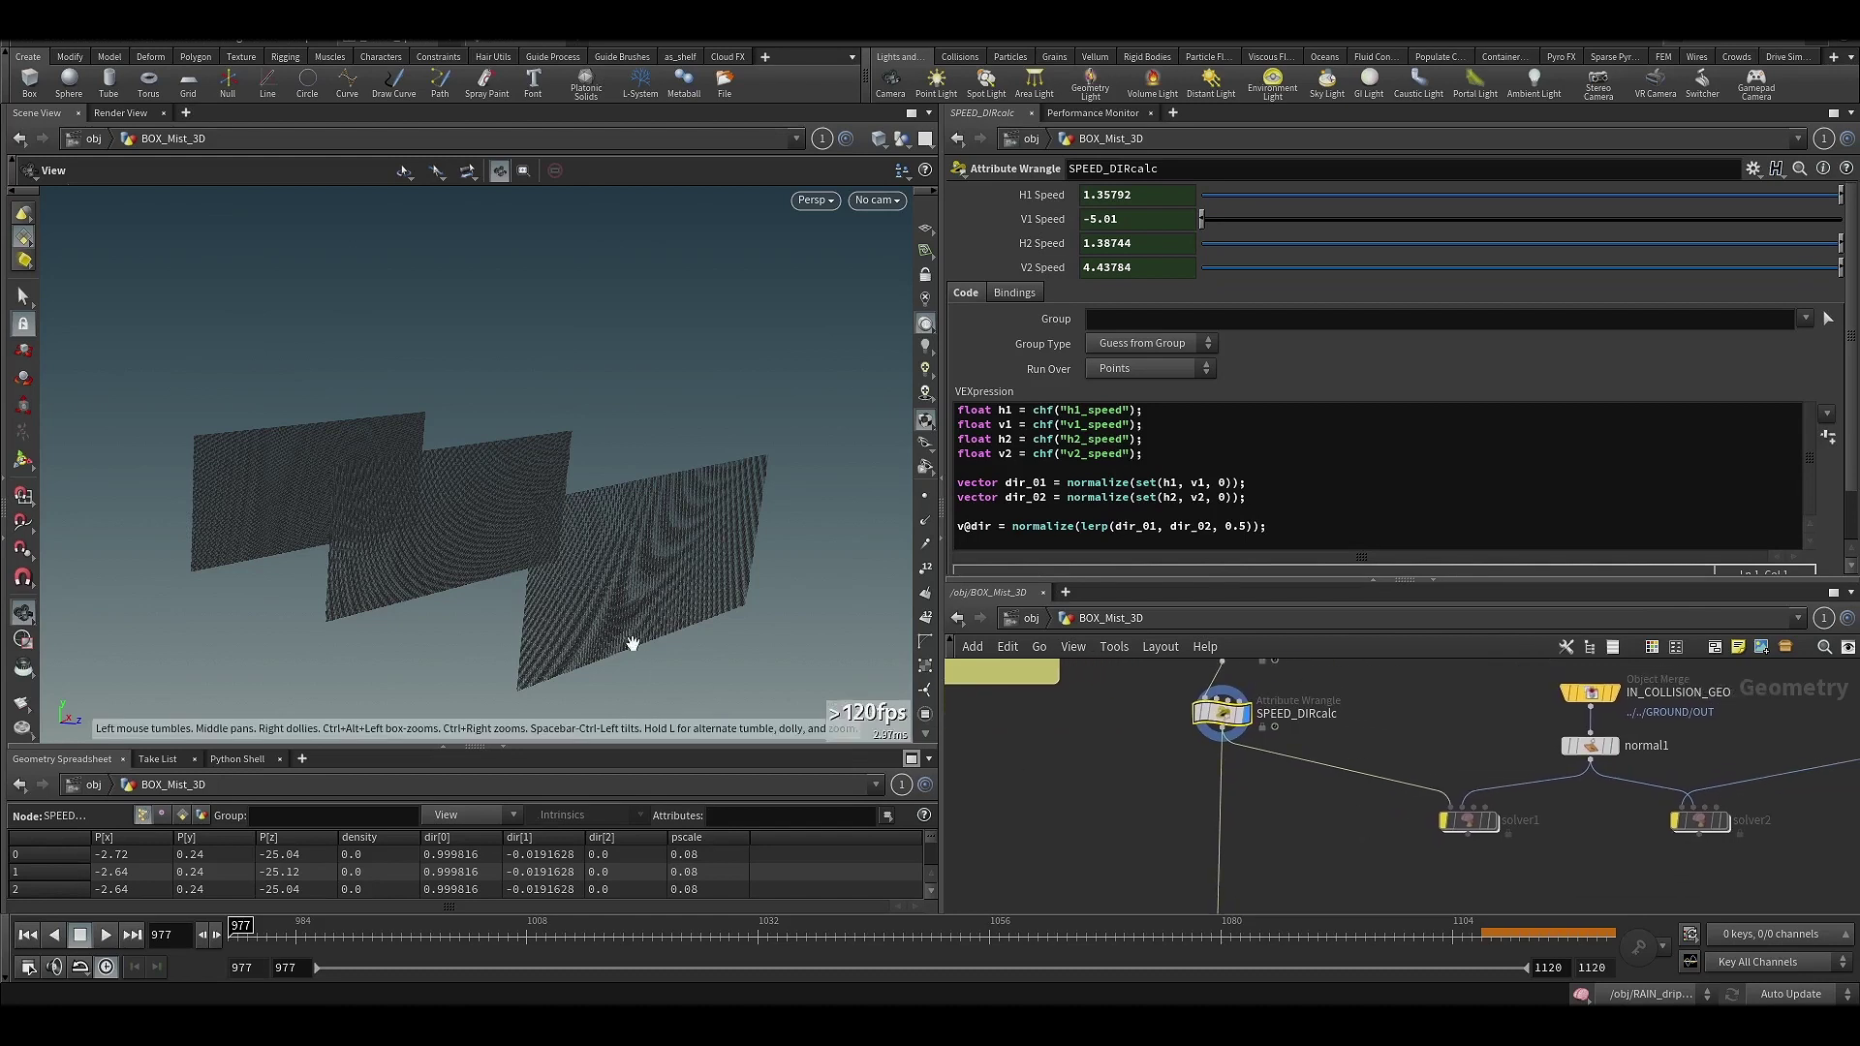
drag(632, 643, 542, 629)
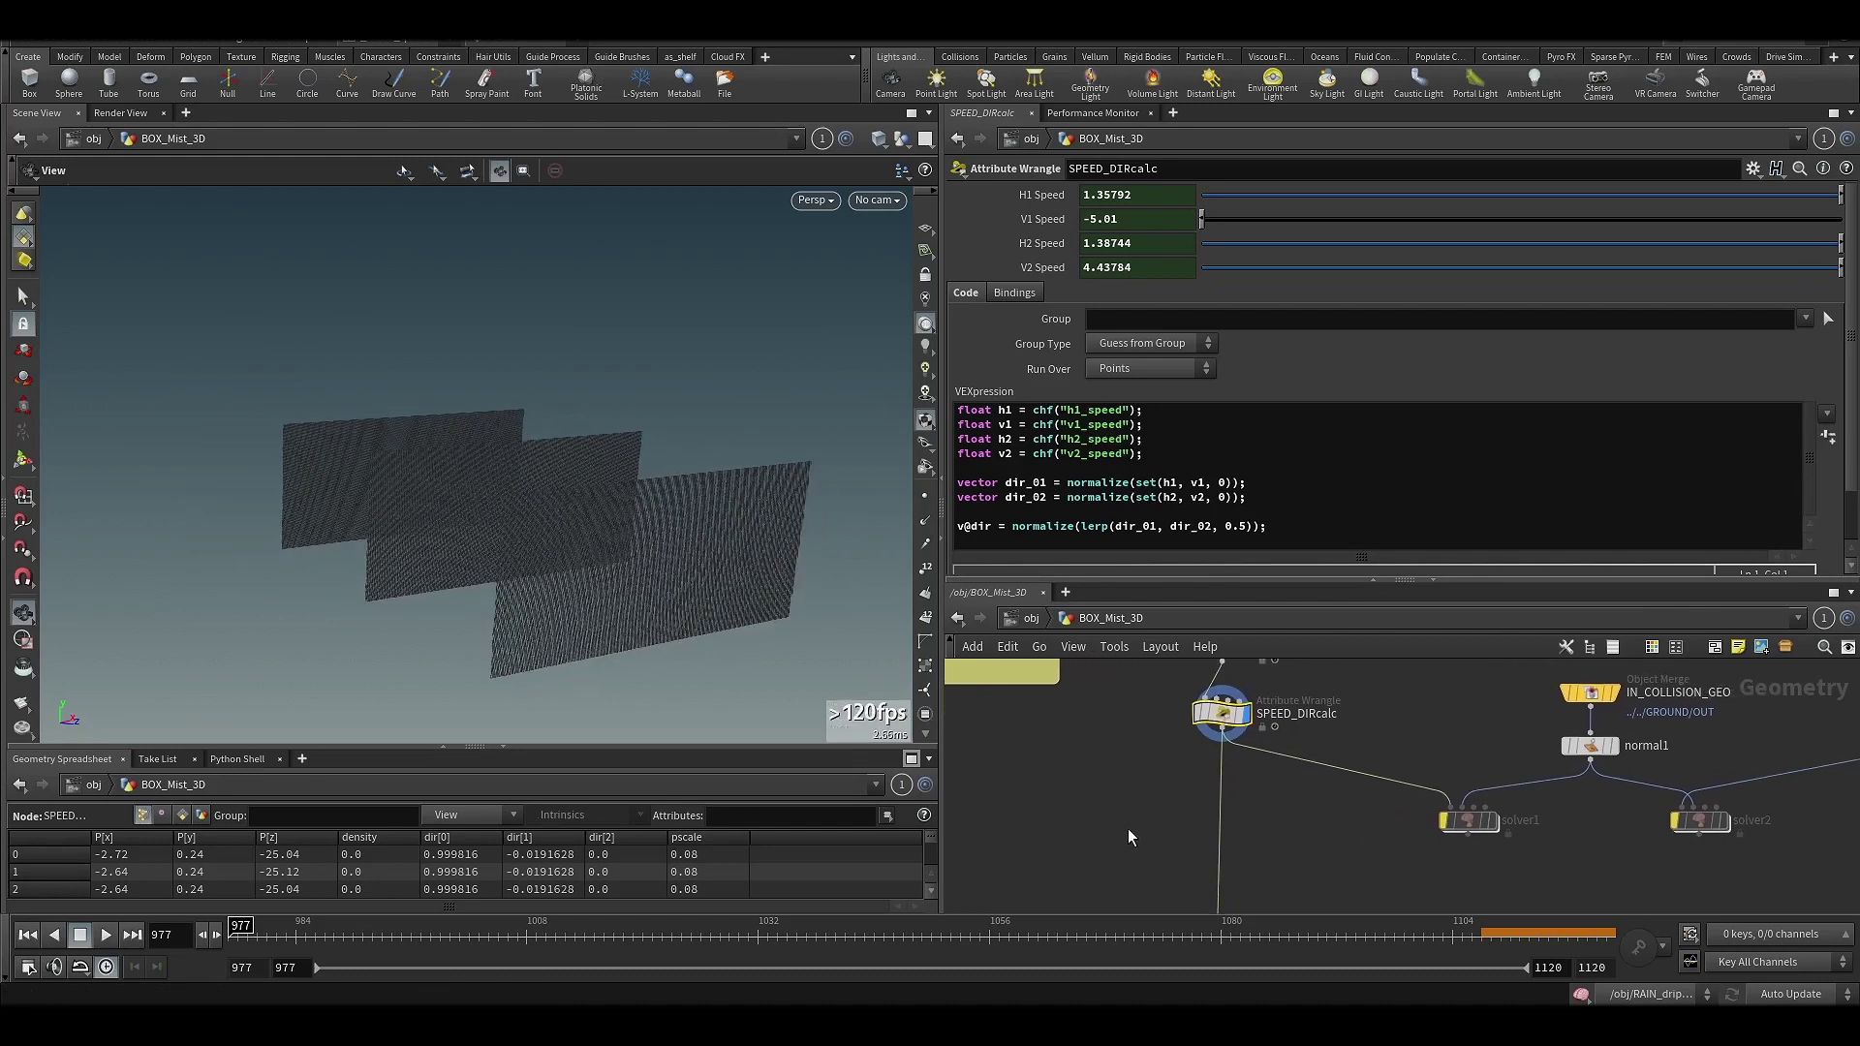
middle_drag(1128, 830, 1111, 772)
scroll(1111, 772, down, 1)
scroll(1152, 835, down, 2)
middle_drag(1152, 839, 1154, 747)
scroll(1133, 798, up, 5)
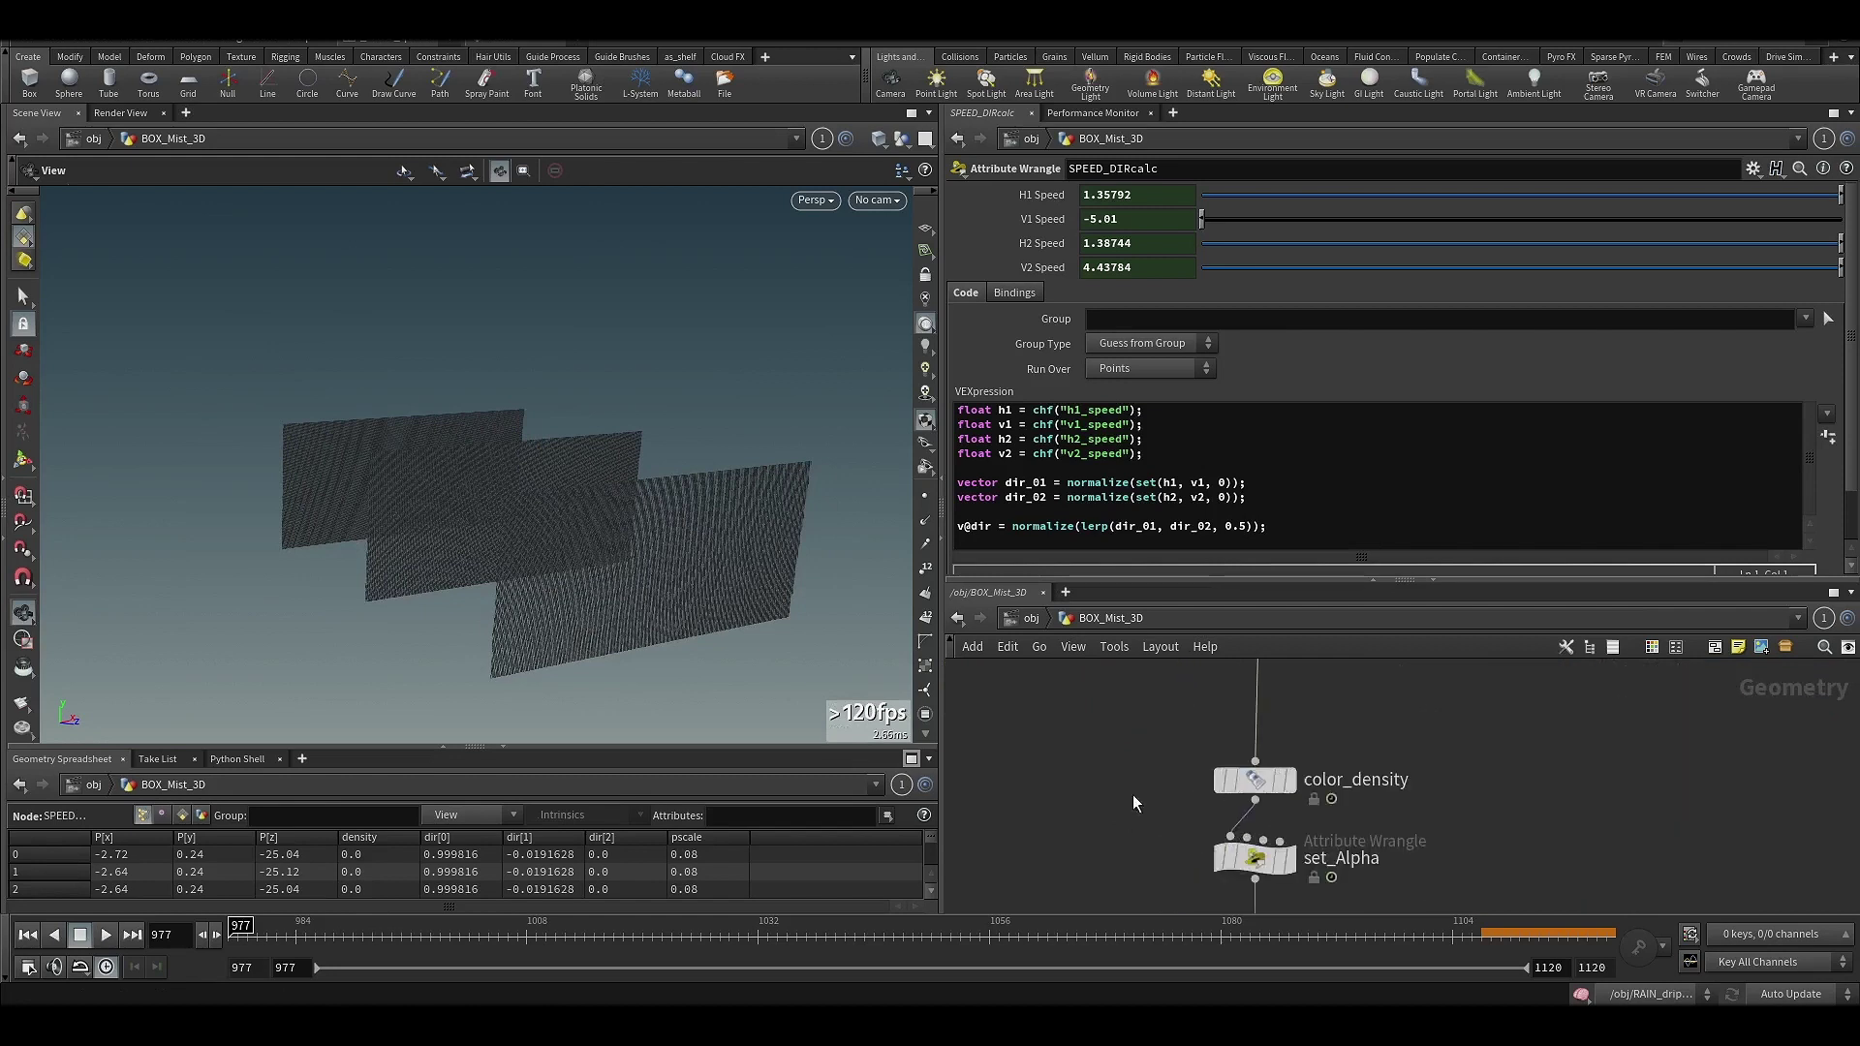
click(1232, 686)
click(1272, 686)
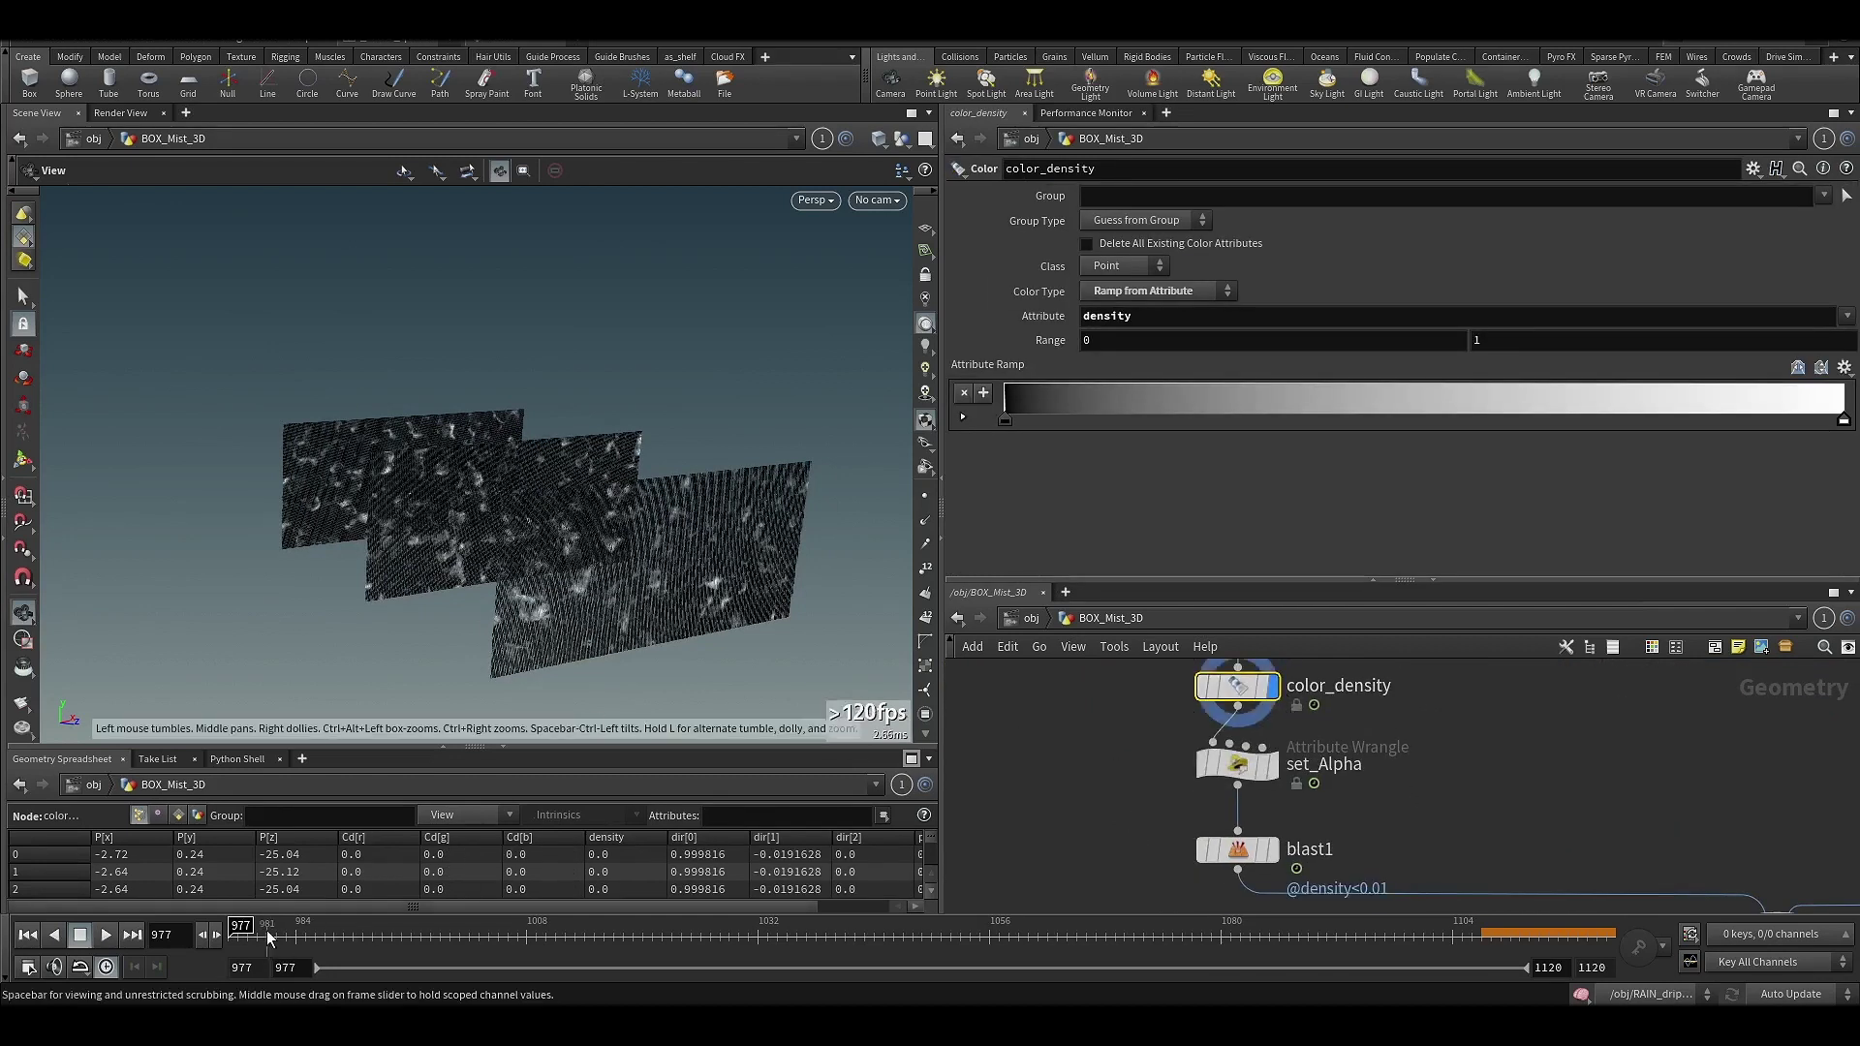
- Scrub the timeline forward to frame 1081 and examine the density-coloured point layers up close
drag(269, 934, 1154, 939)
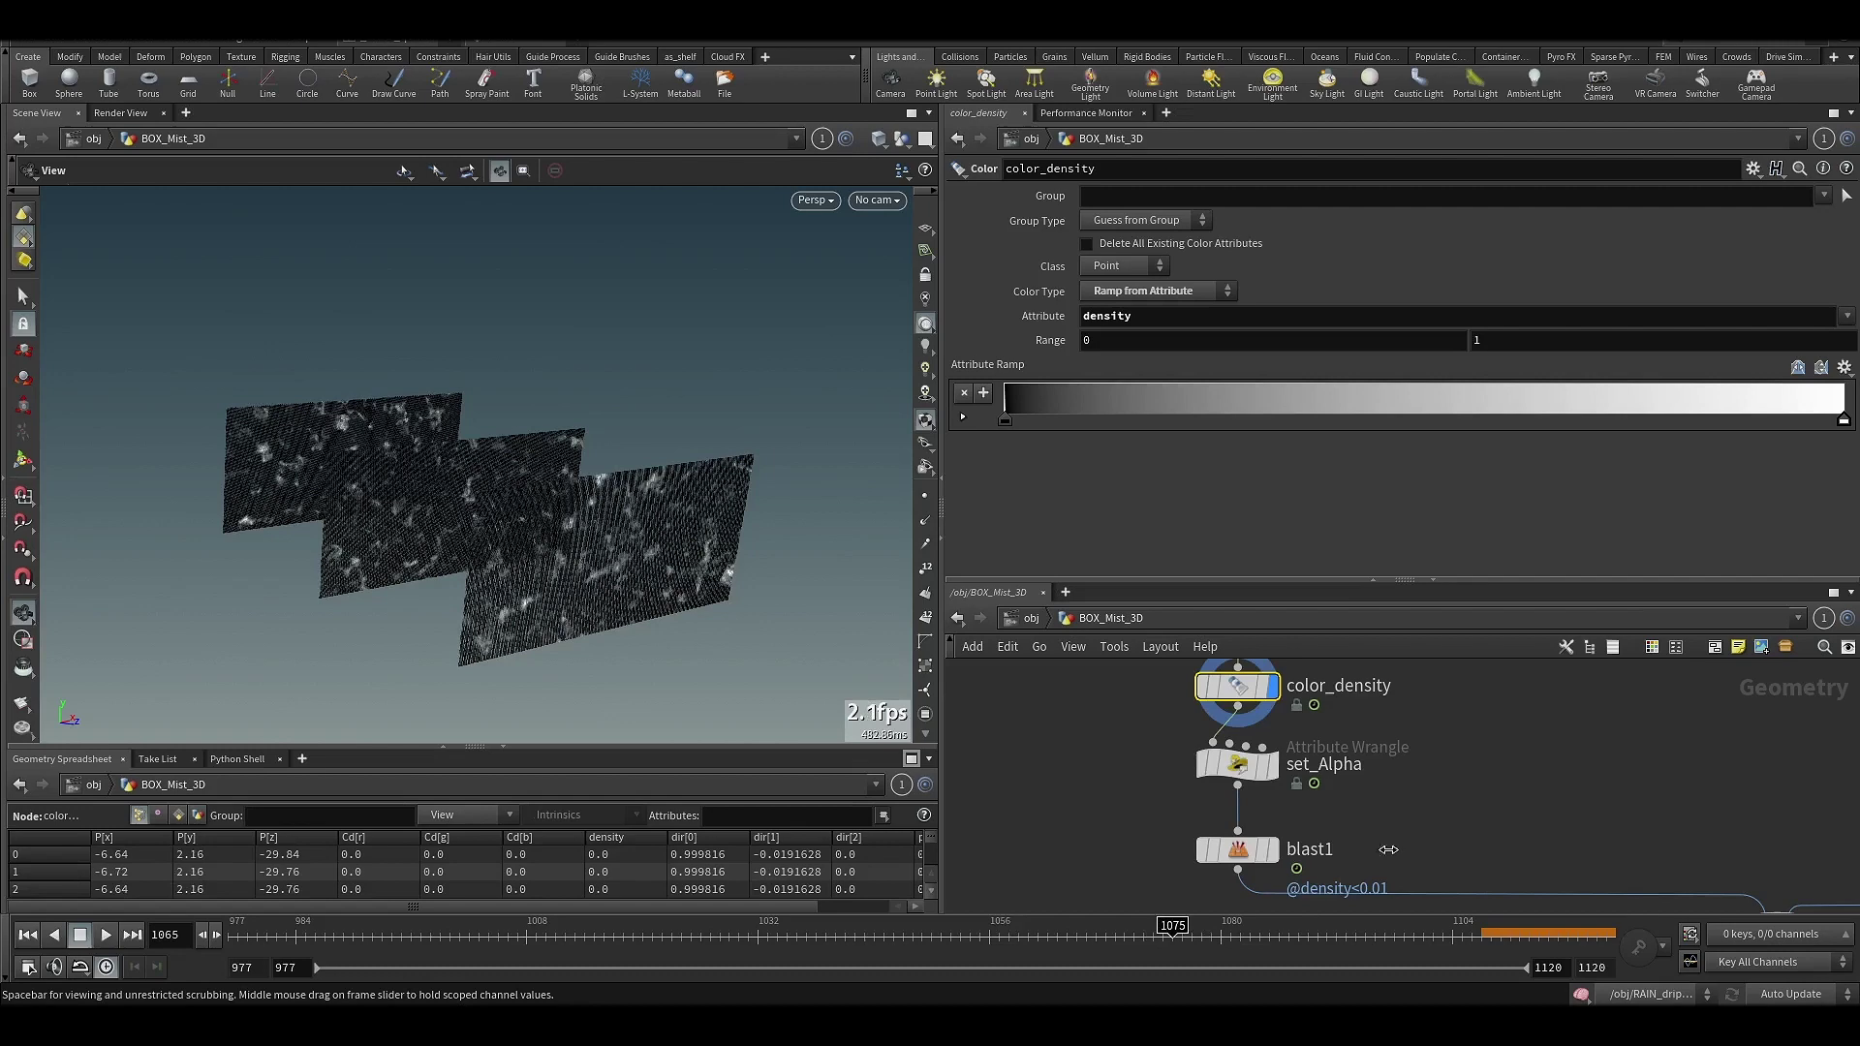
scroll(1403, 772, down, 3)
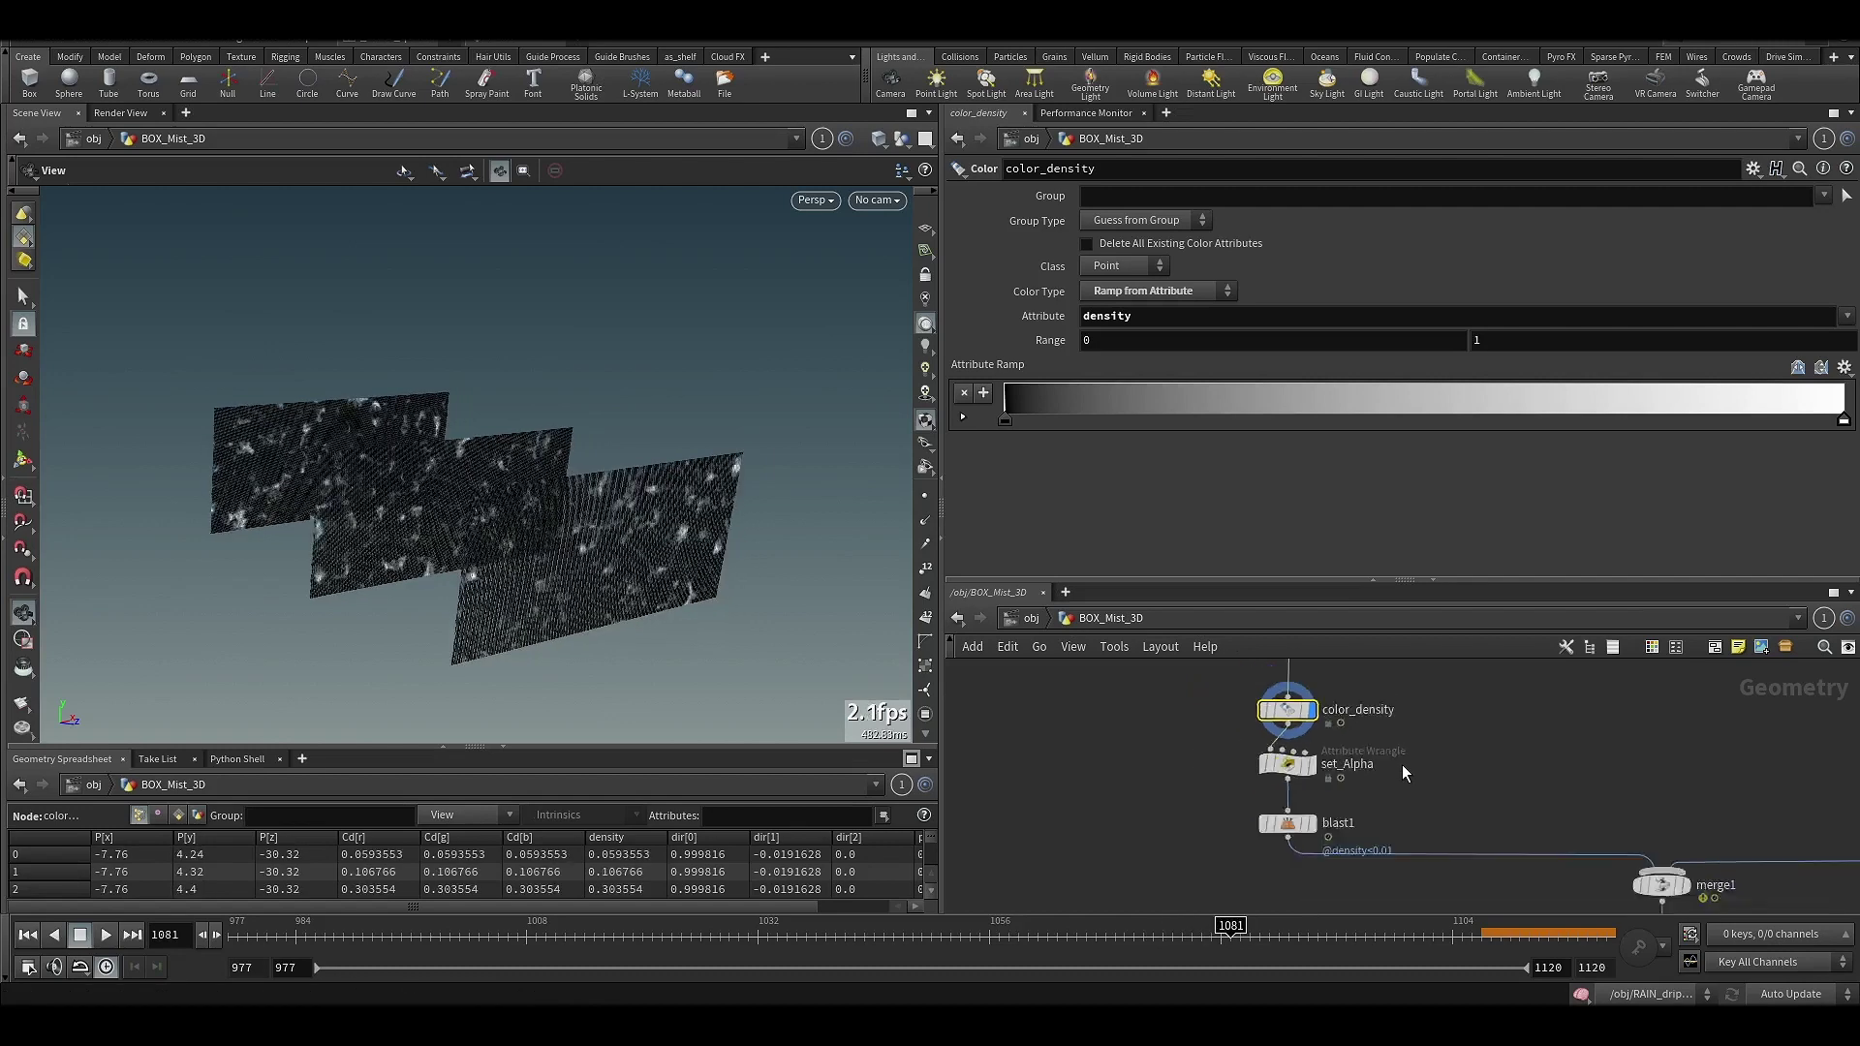
middle_drag(1451, 780, 1353, 791)
right_drag(564, 538, 677, 490)
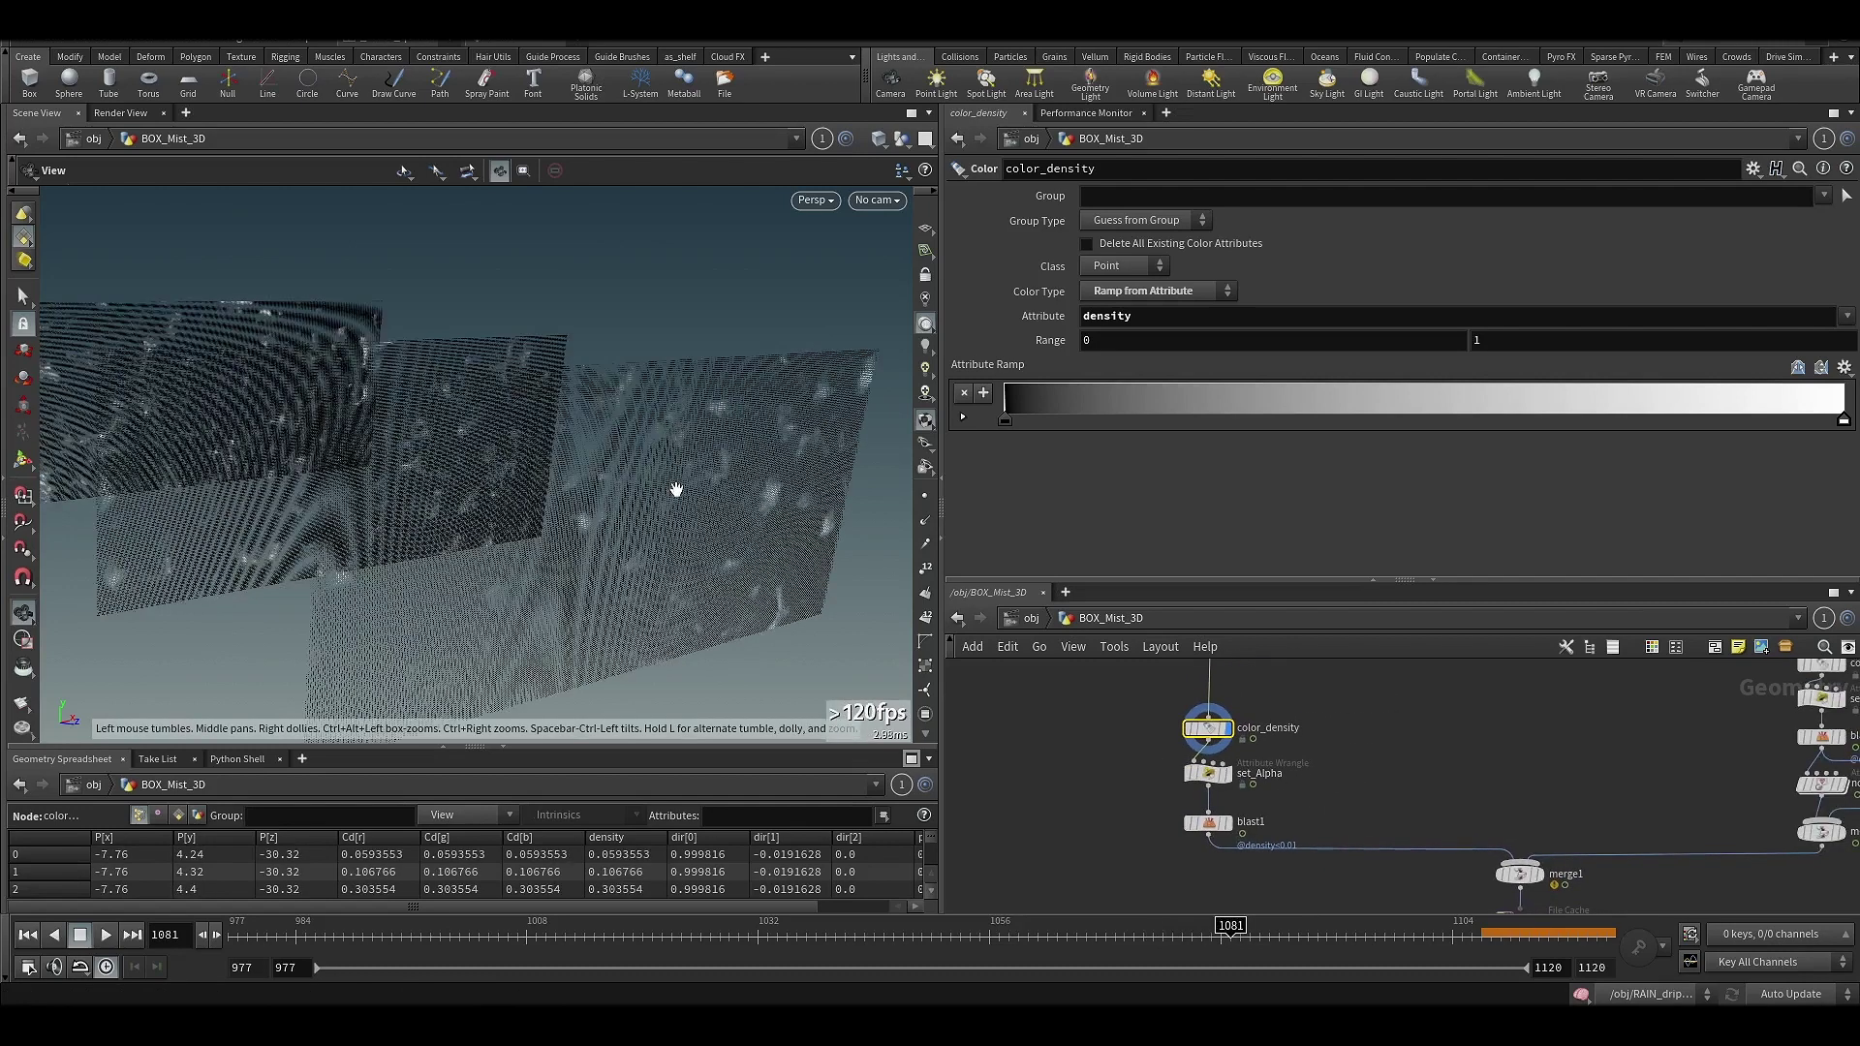
drag(677, 491, 685, 431)
- Display merge2 in the neighbouring branch and examine its complete cloud of mist points
middle_drag(1439, 827, 1293, 804)
middle_drag(1679, 829, 1450, 840)
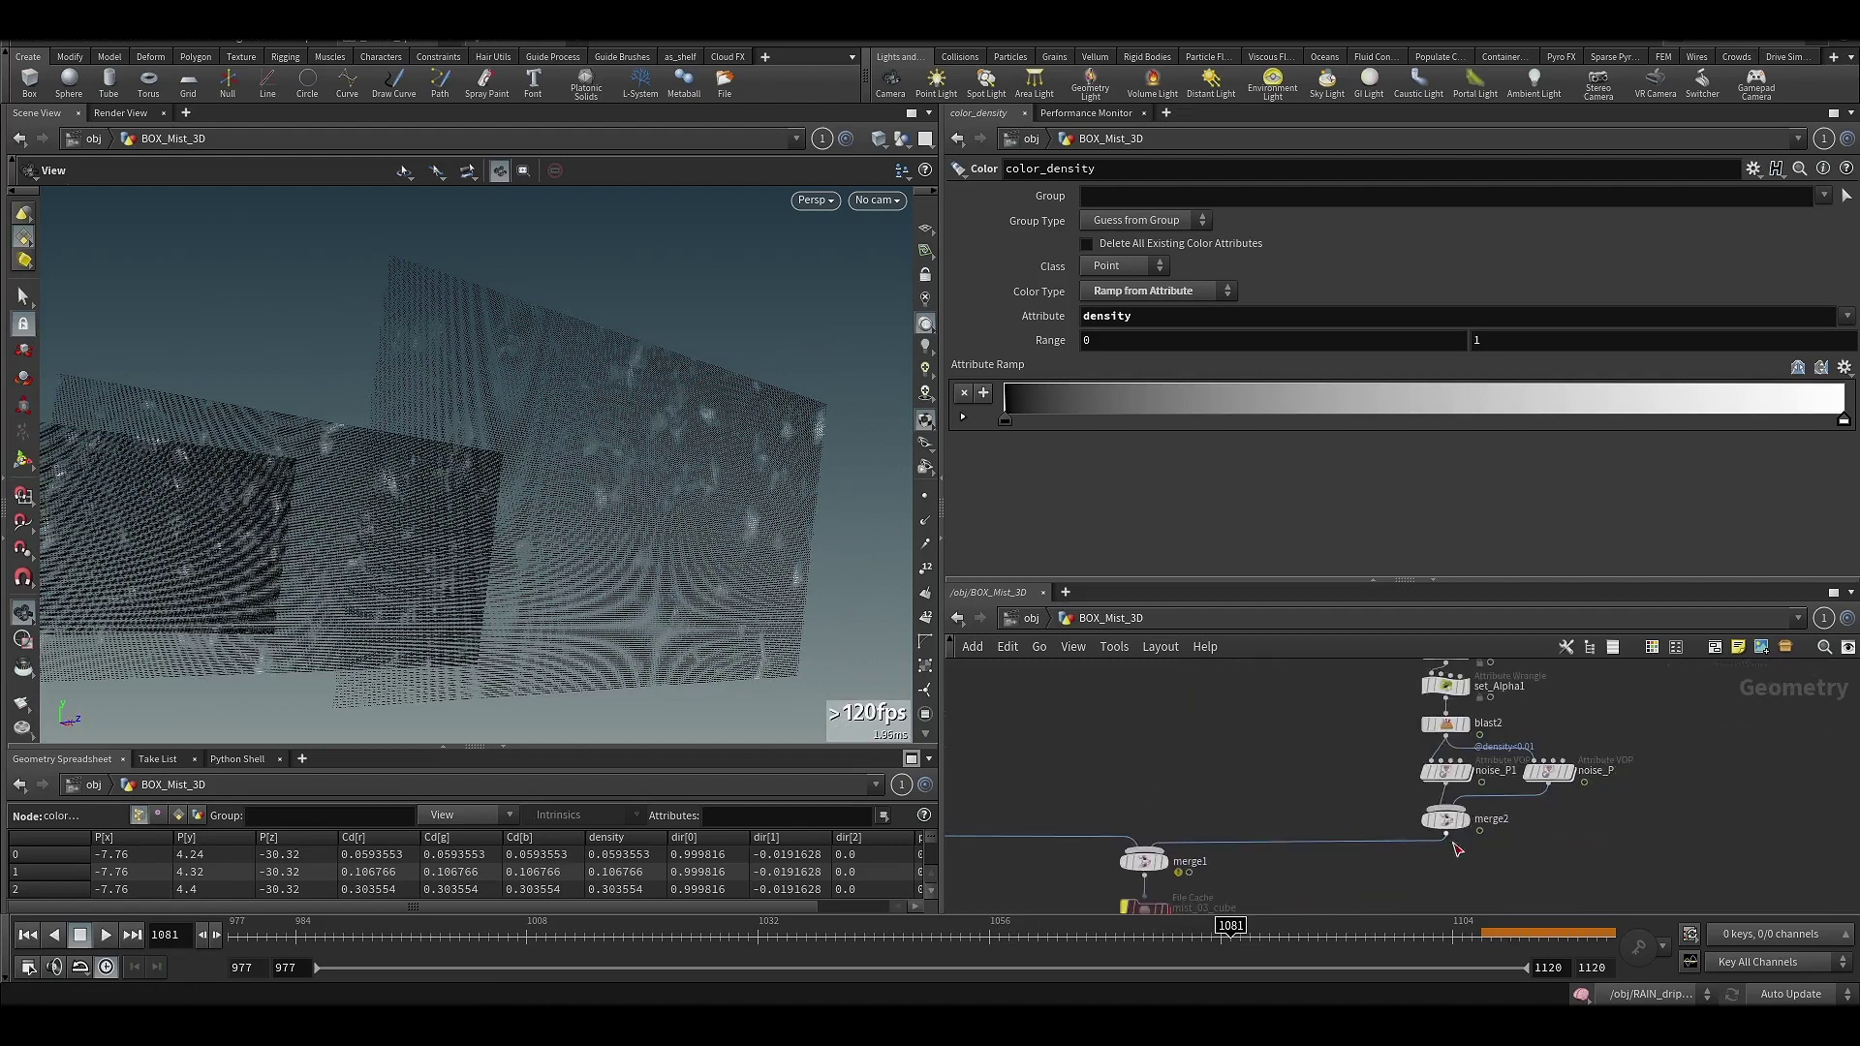
click(1465, 819)
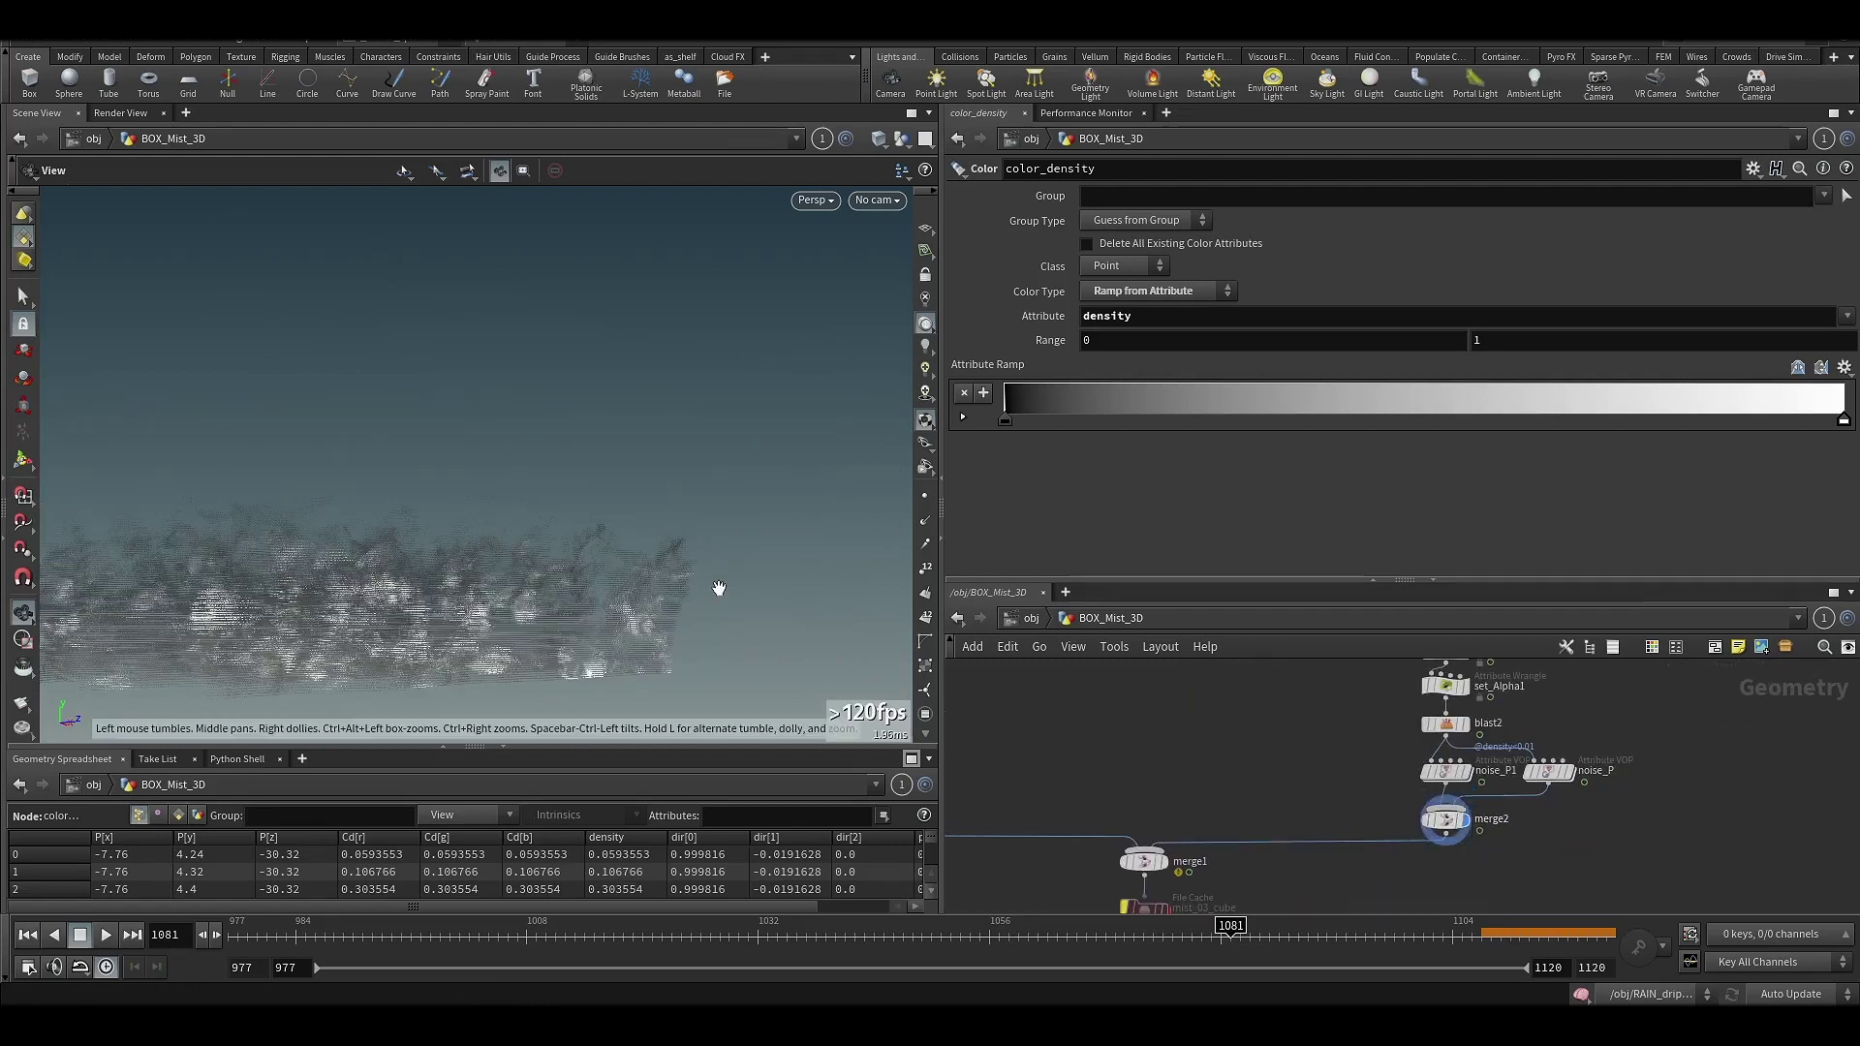
drag(452, 531, 452, 578)
right_drag(526, 520, 399, 615)
- Display blast1 in the first branch and examine its remaining points from several angles
middle_drag(1333, 749, 1687, 777)
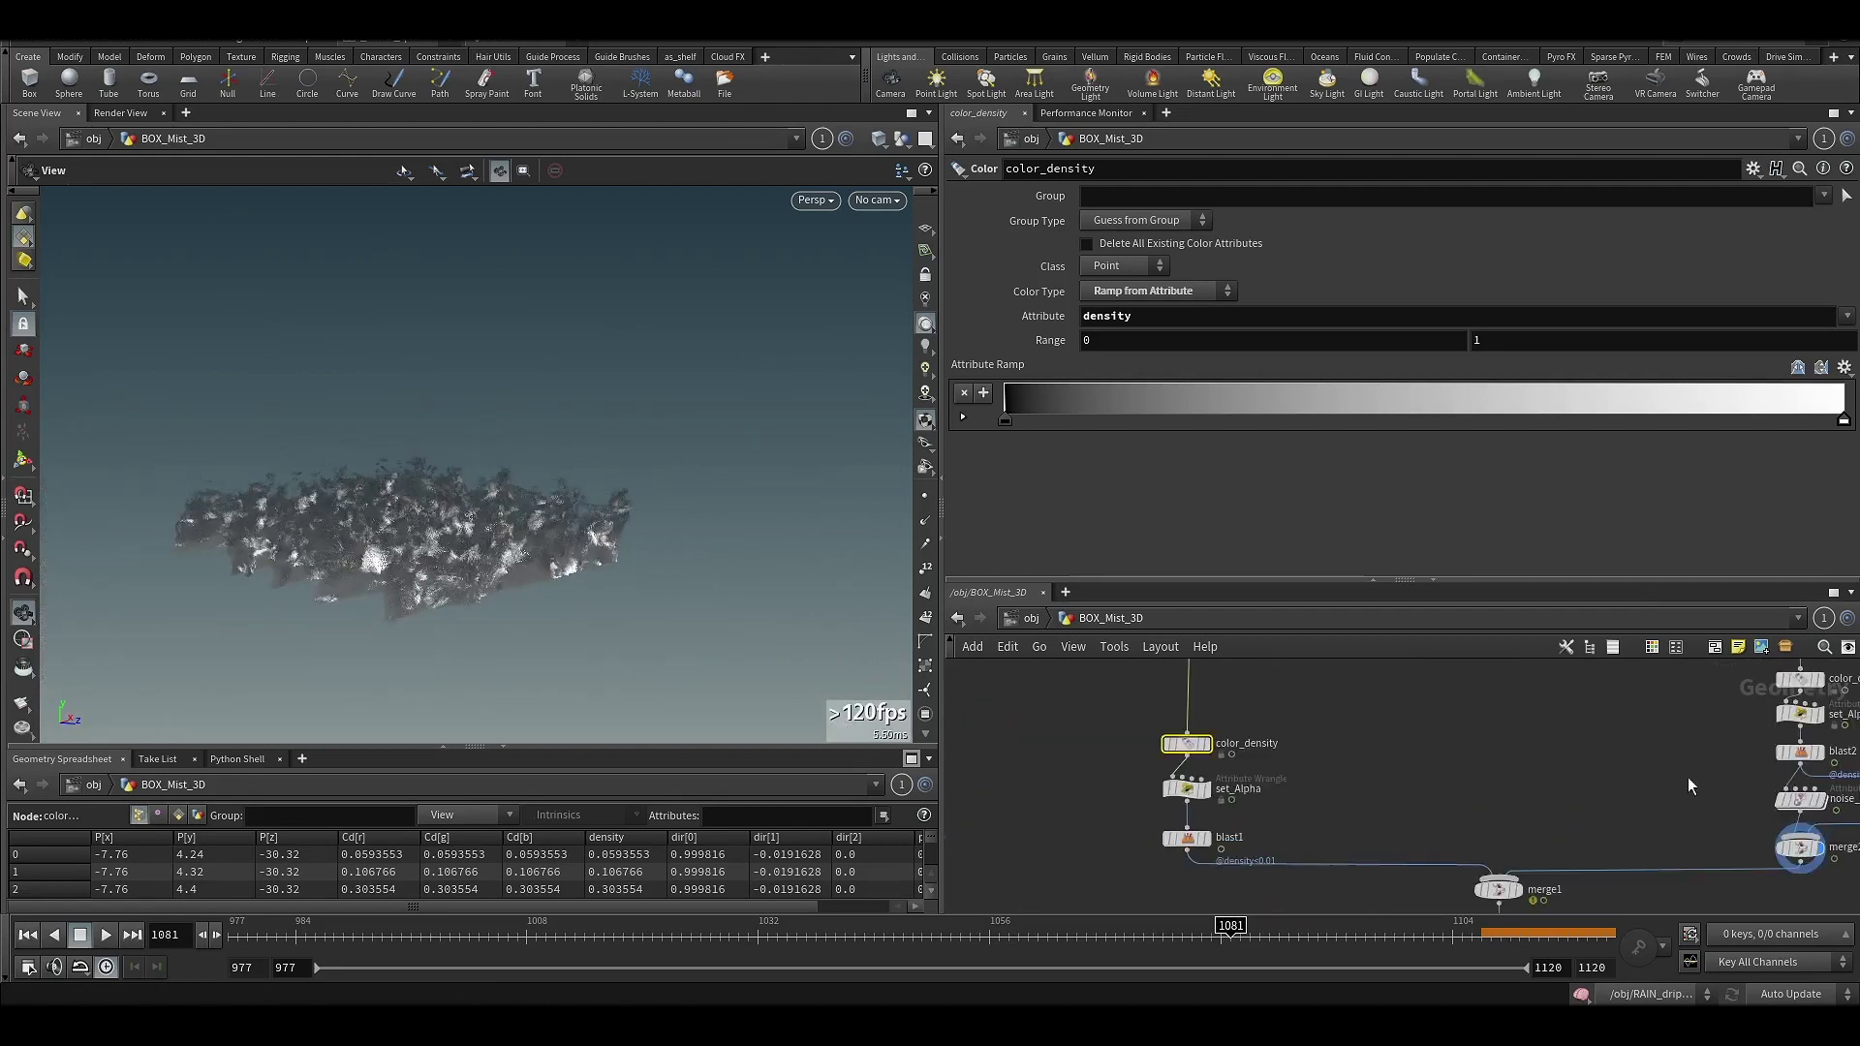
click(1205, 838)
drag(556, 523, 630, 469)
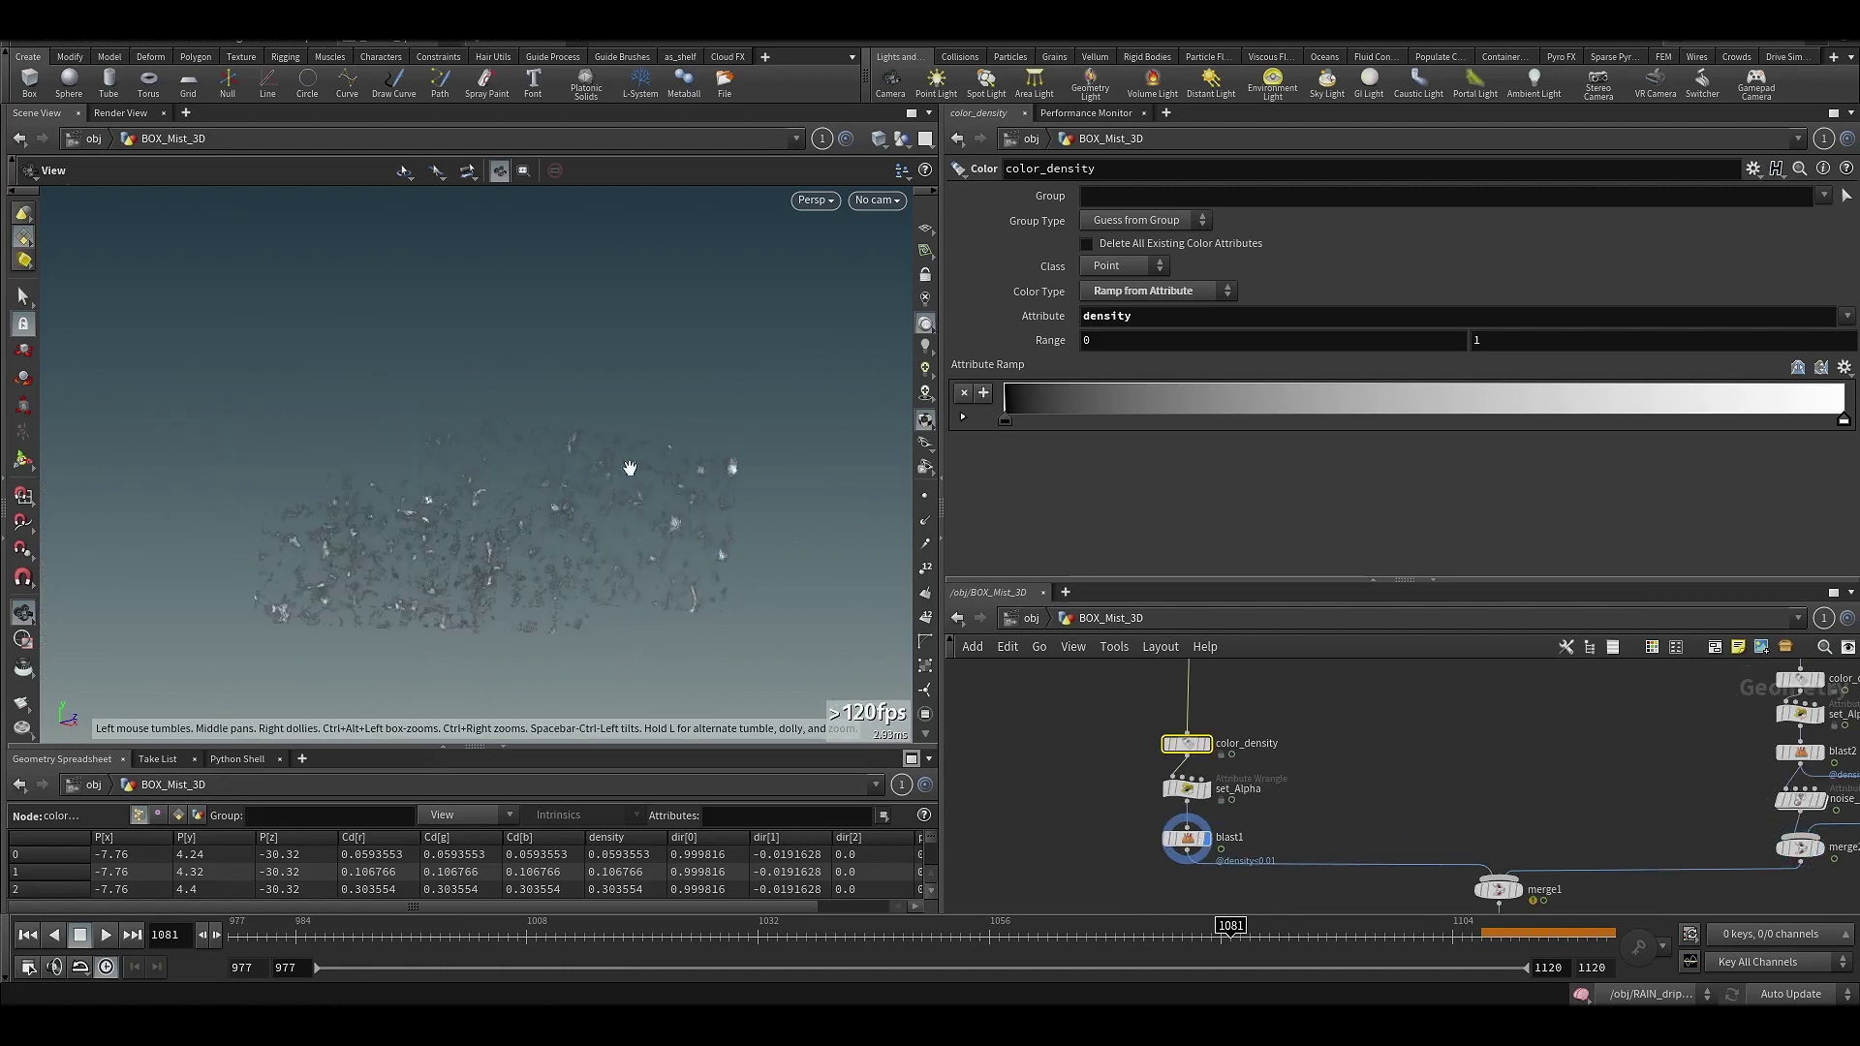
drag(577, 533, 589, 480)
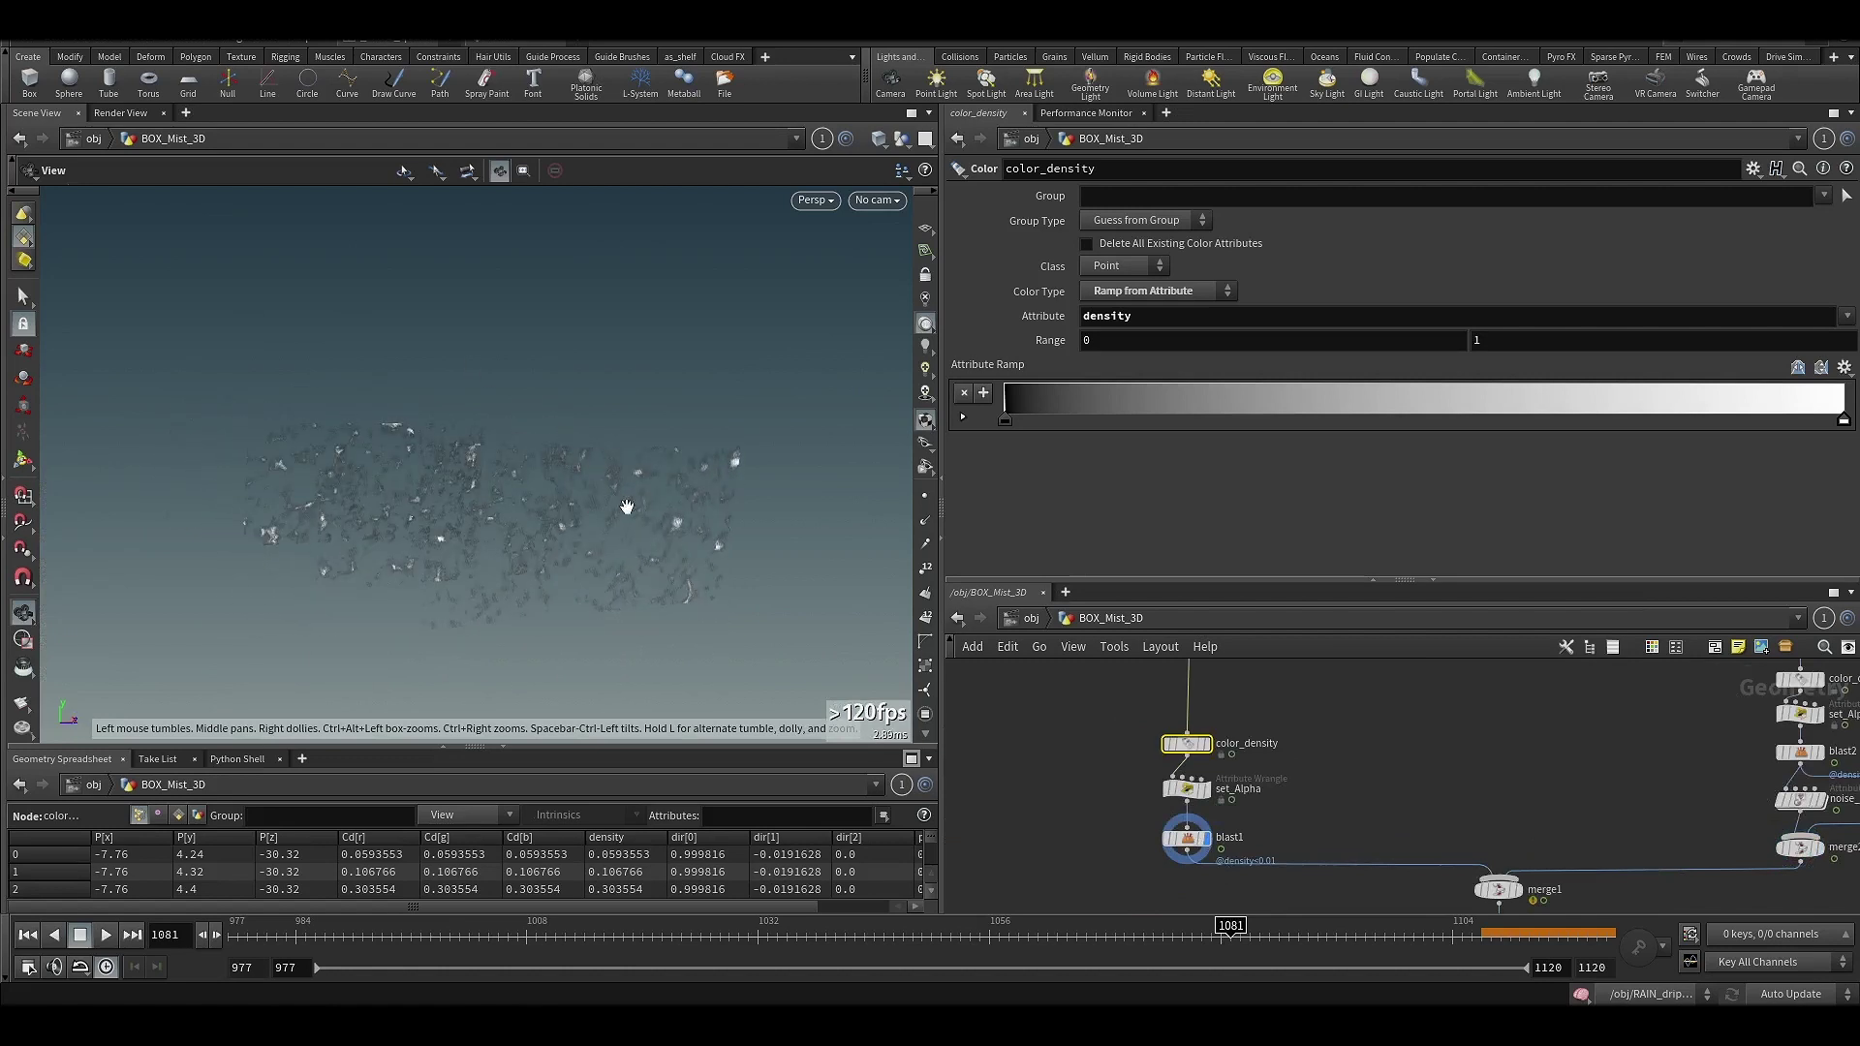
- Display merge2 again to compare its mist points with the blast1 result
scroll(1484, 775, down, 6)
middle_drag(1484, 775, 1135, 753)
scroll(1292, 697, up, 6)
middle_drag(1292, 697, 1322, 297)
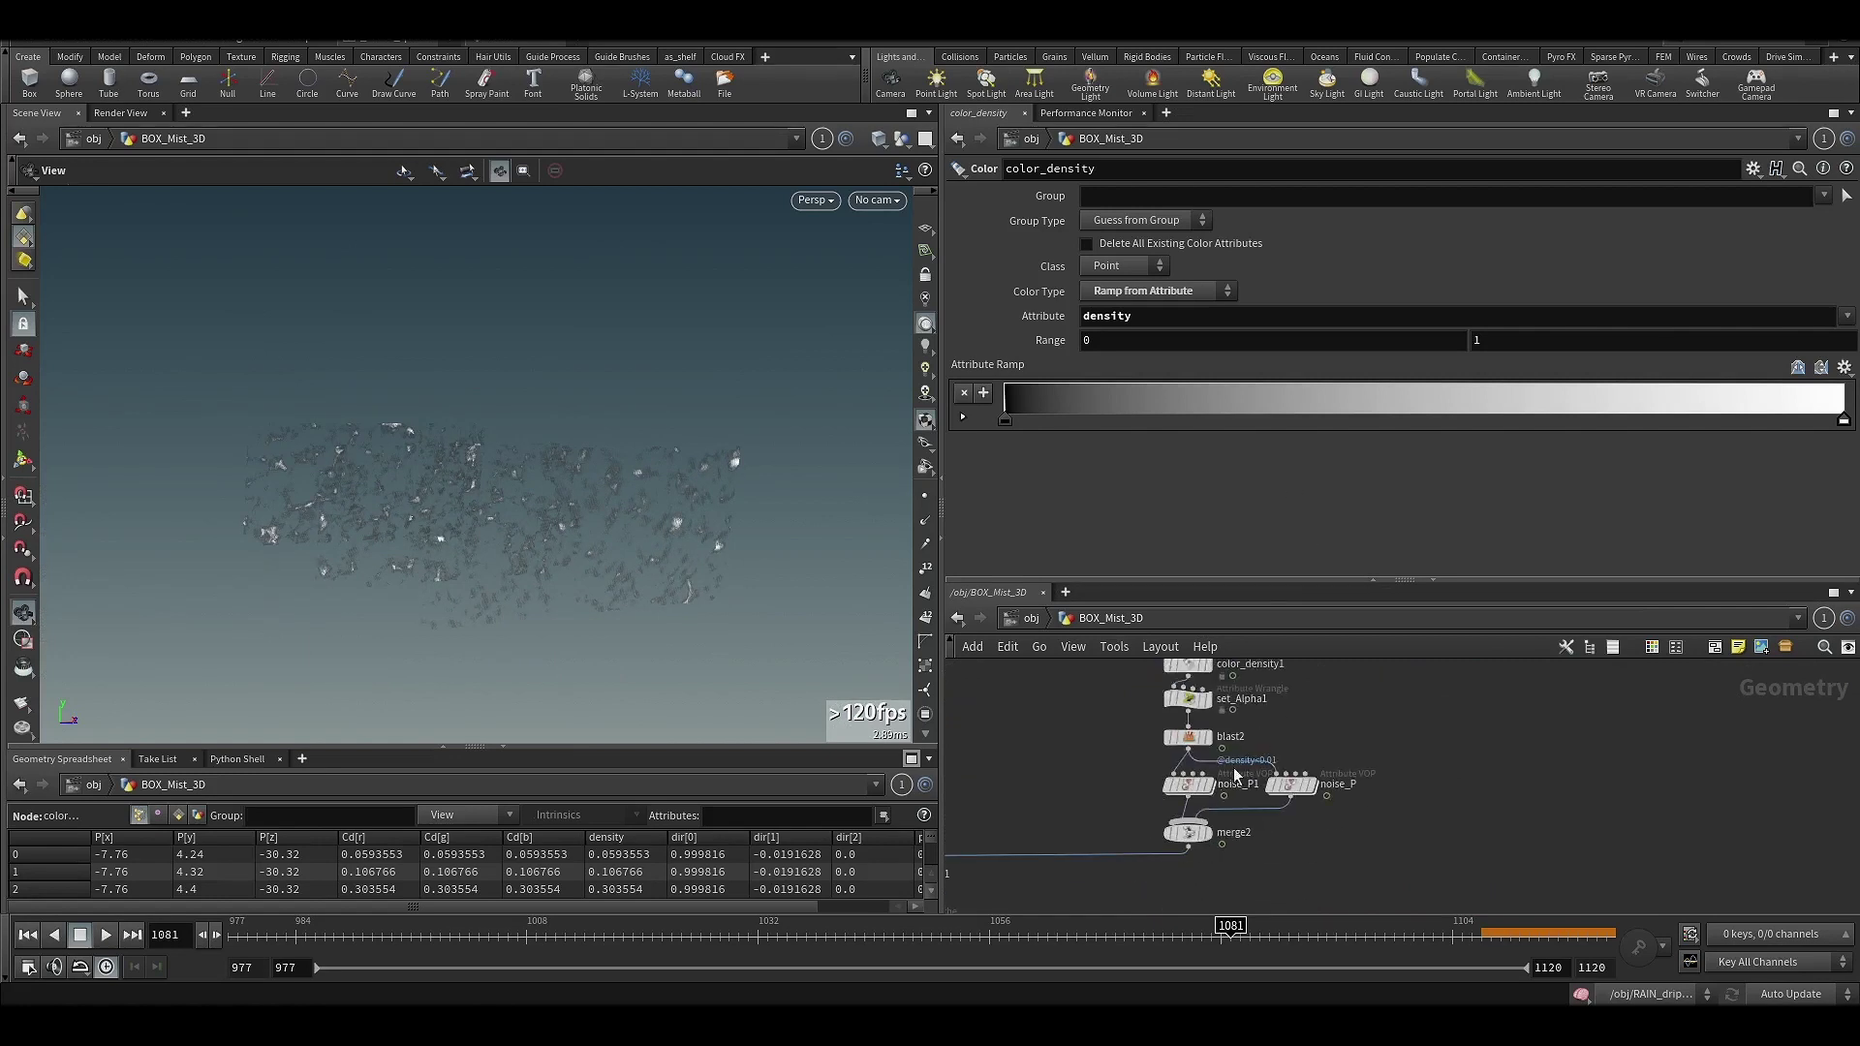
click(1217, 843)
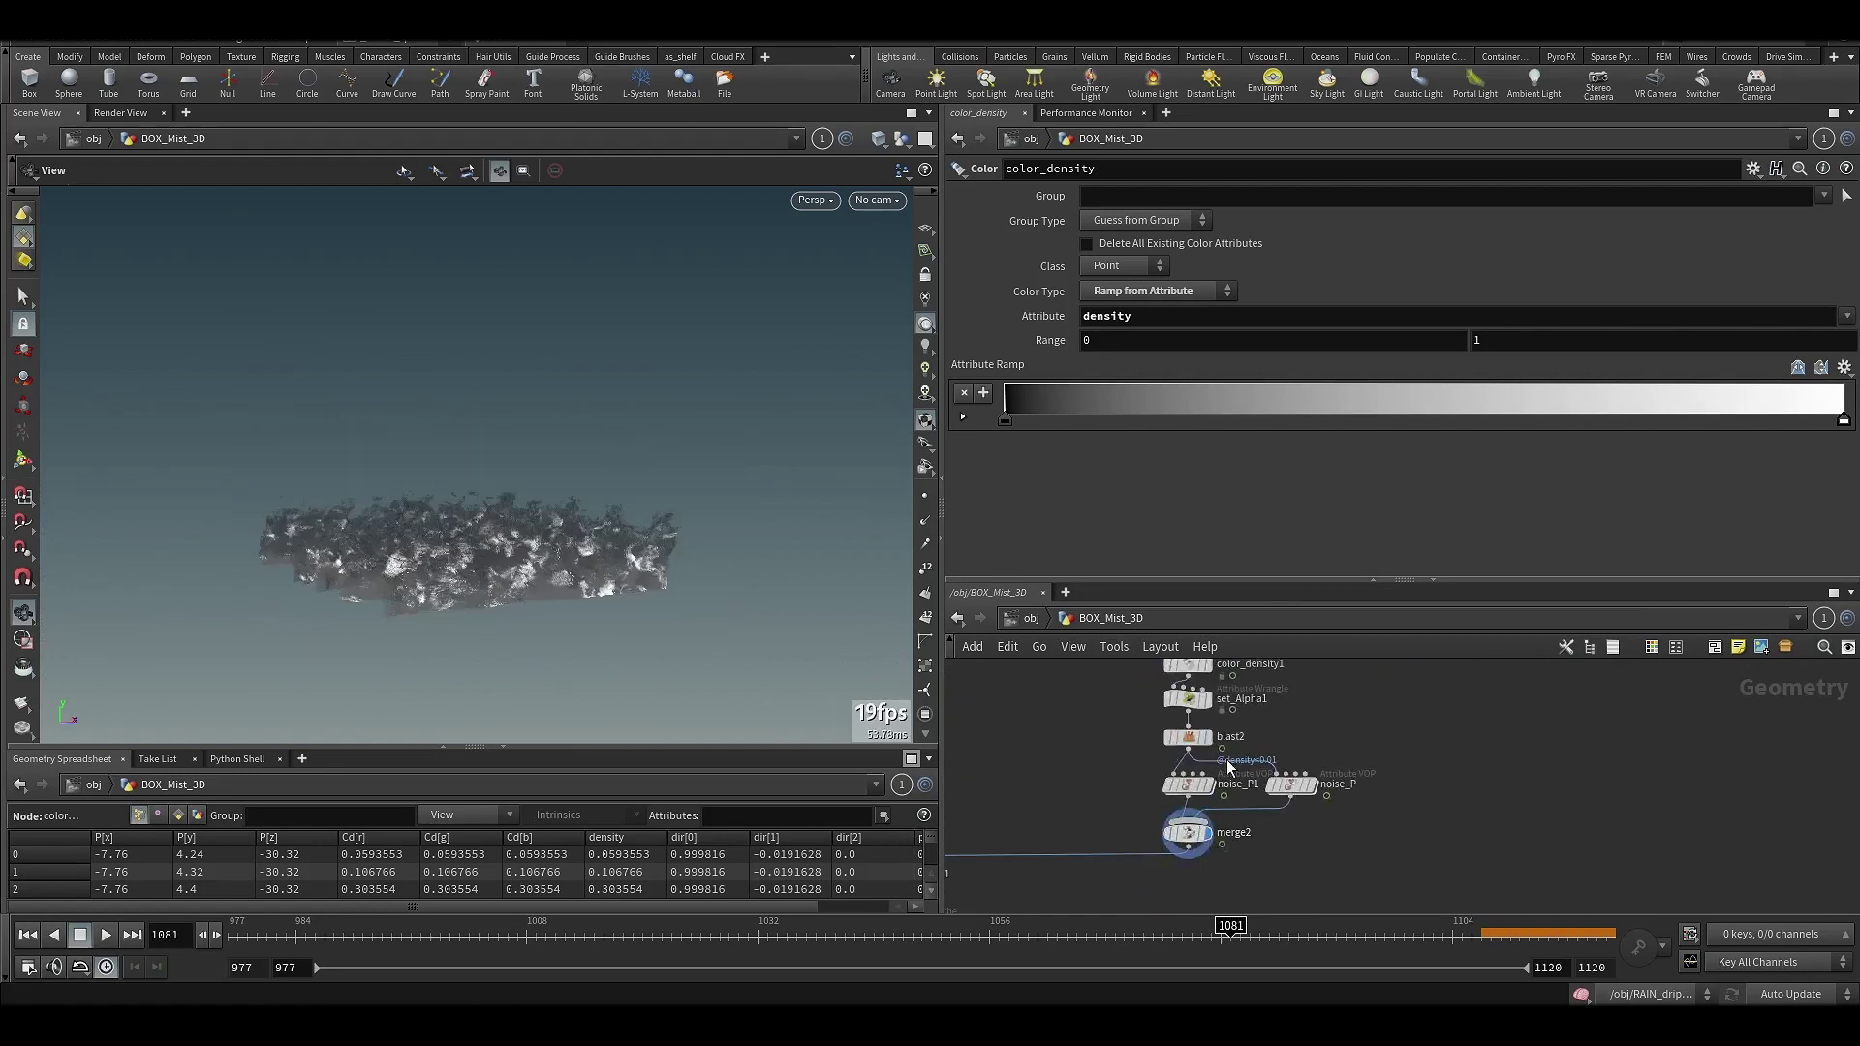
- Display ramp_noise with its ramp_height and noise_speed settings at frame 1097, and shift the node slightly up in the network
middle_drag(1095, 785, 1368, 817)
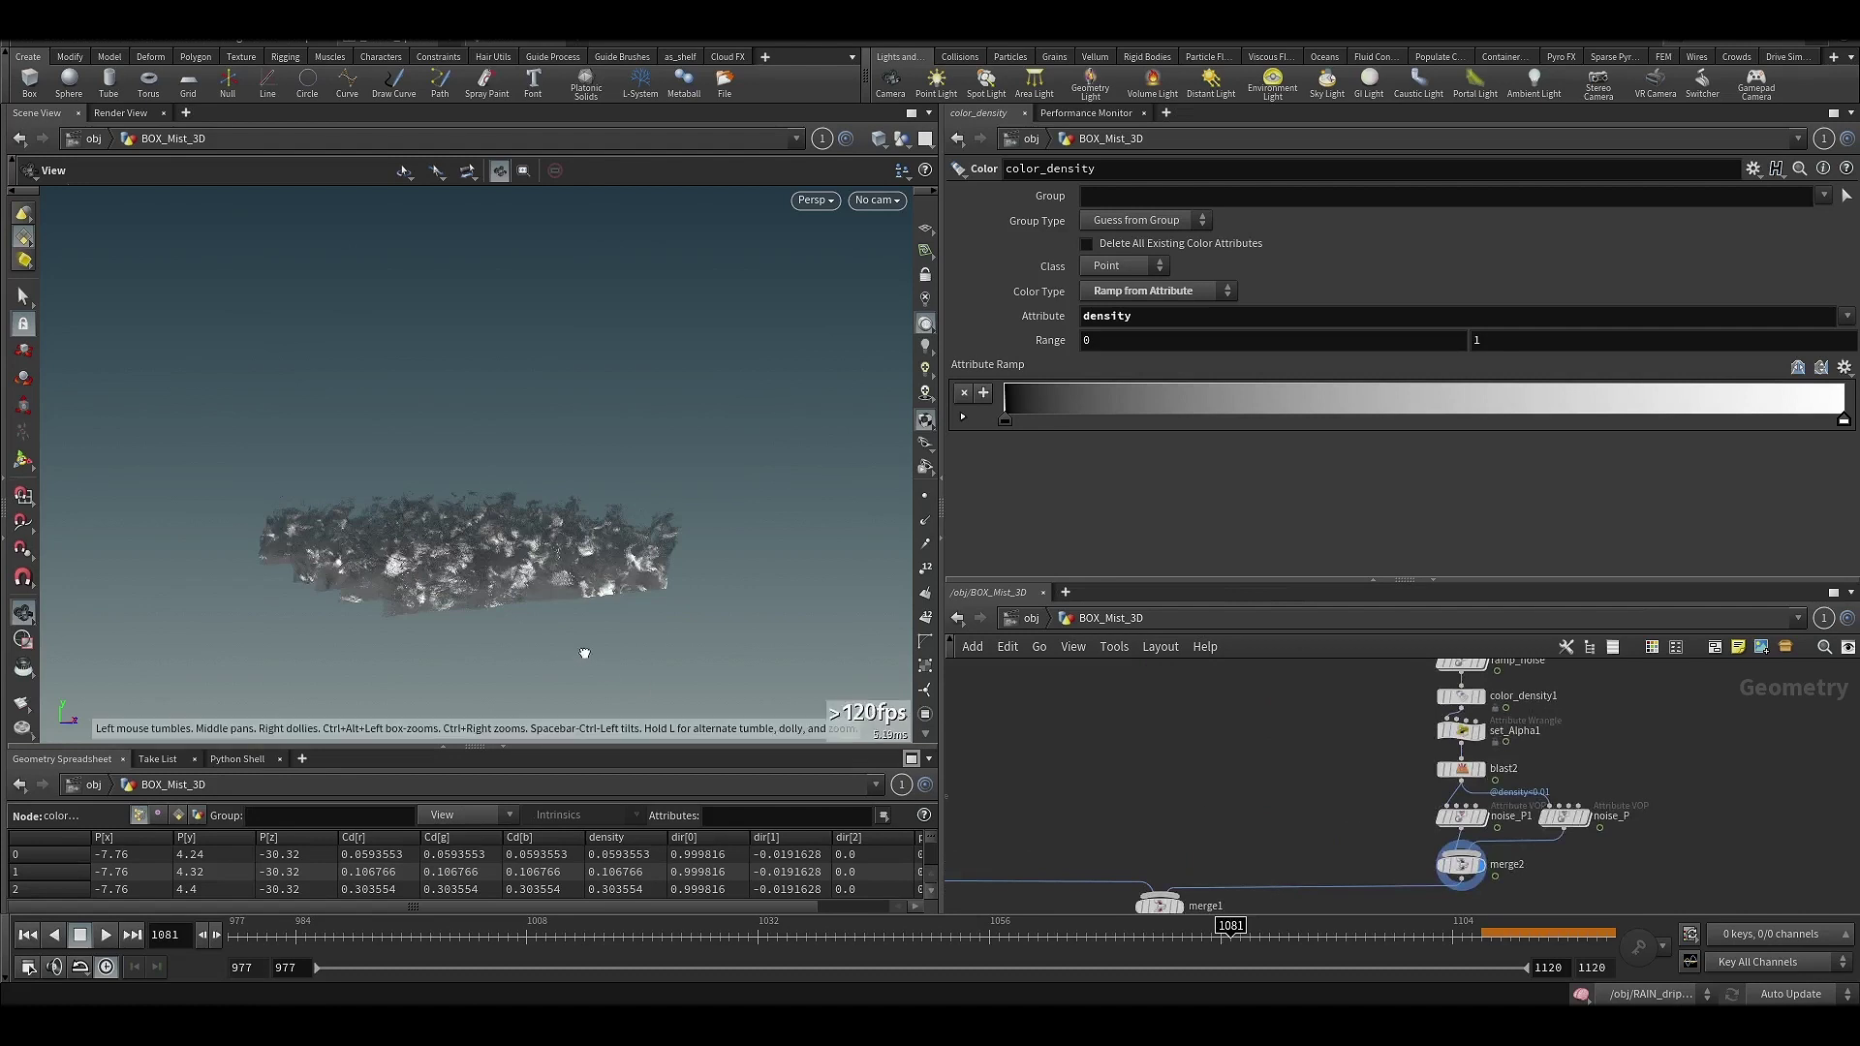
drag(587, 649, 561, 572)
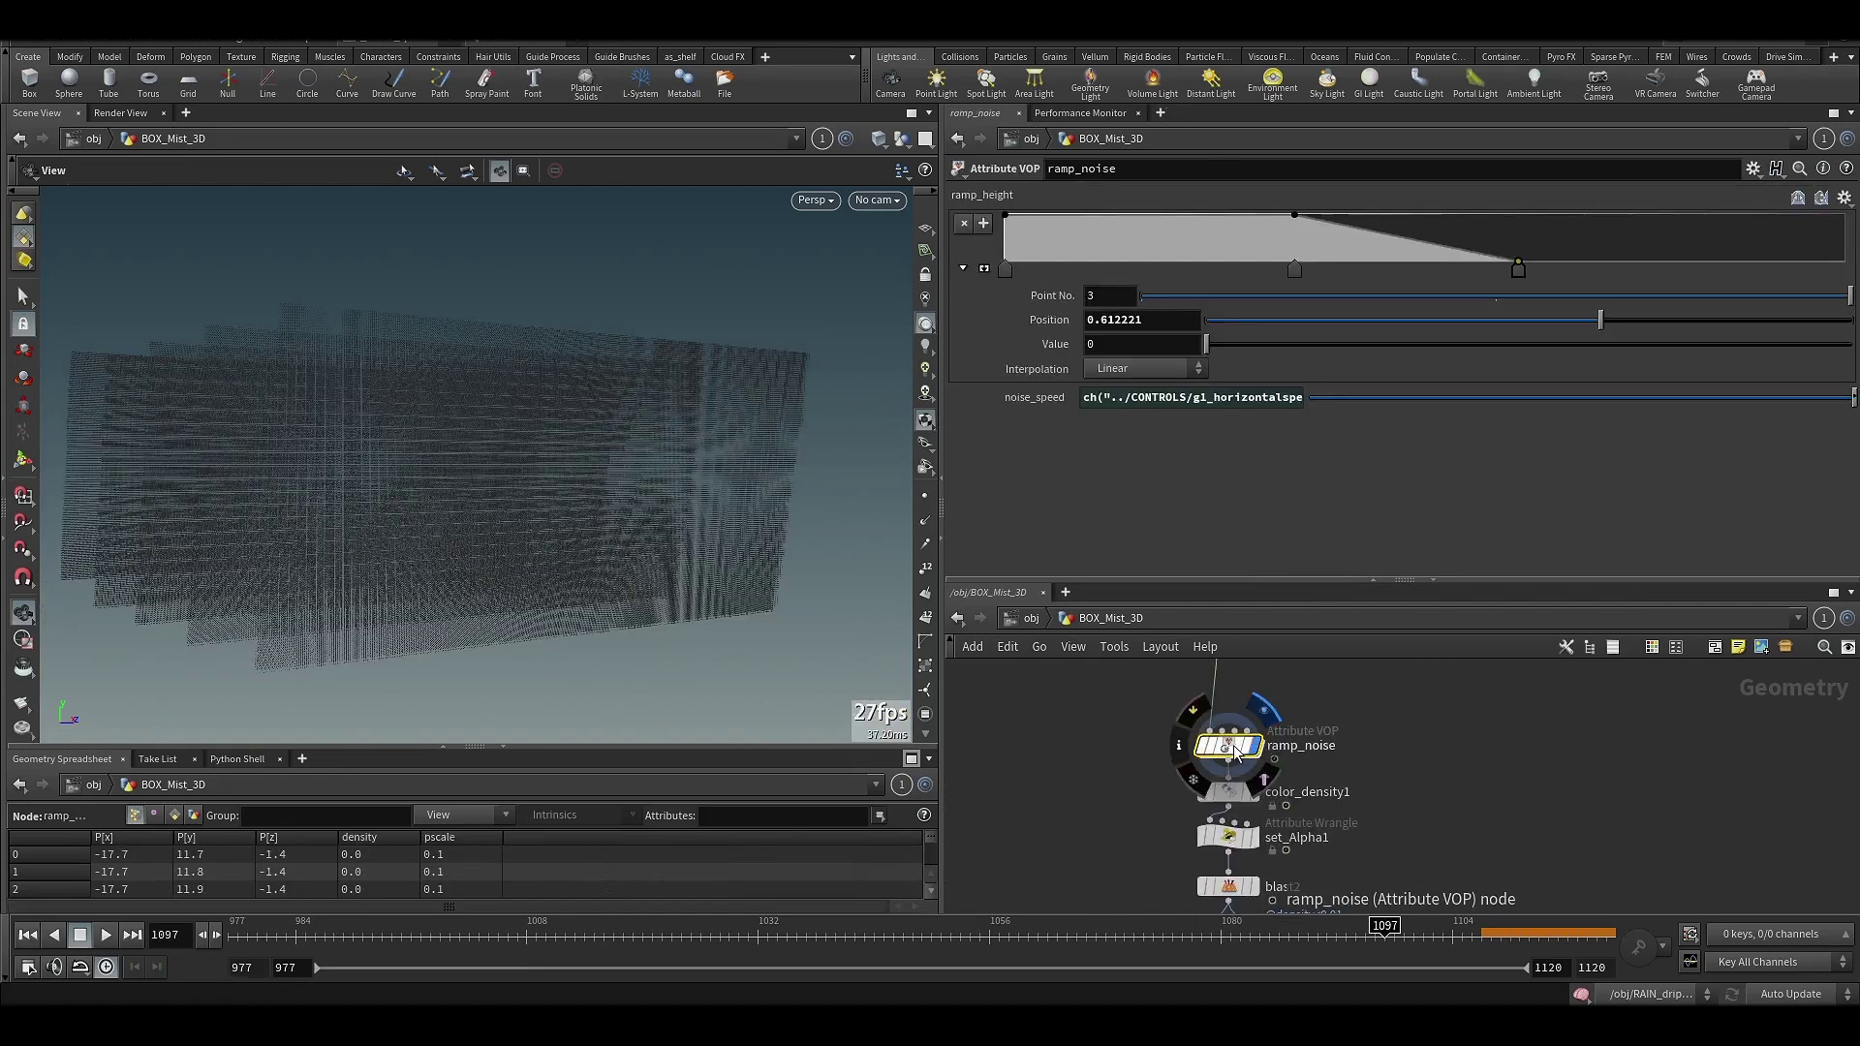
drag(1229, 746, 1229, 725)
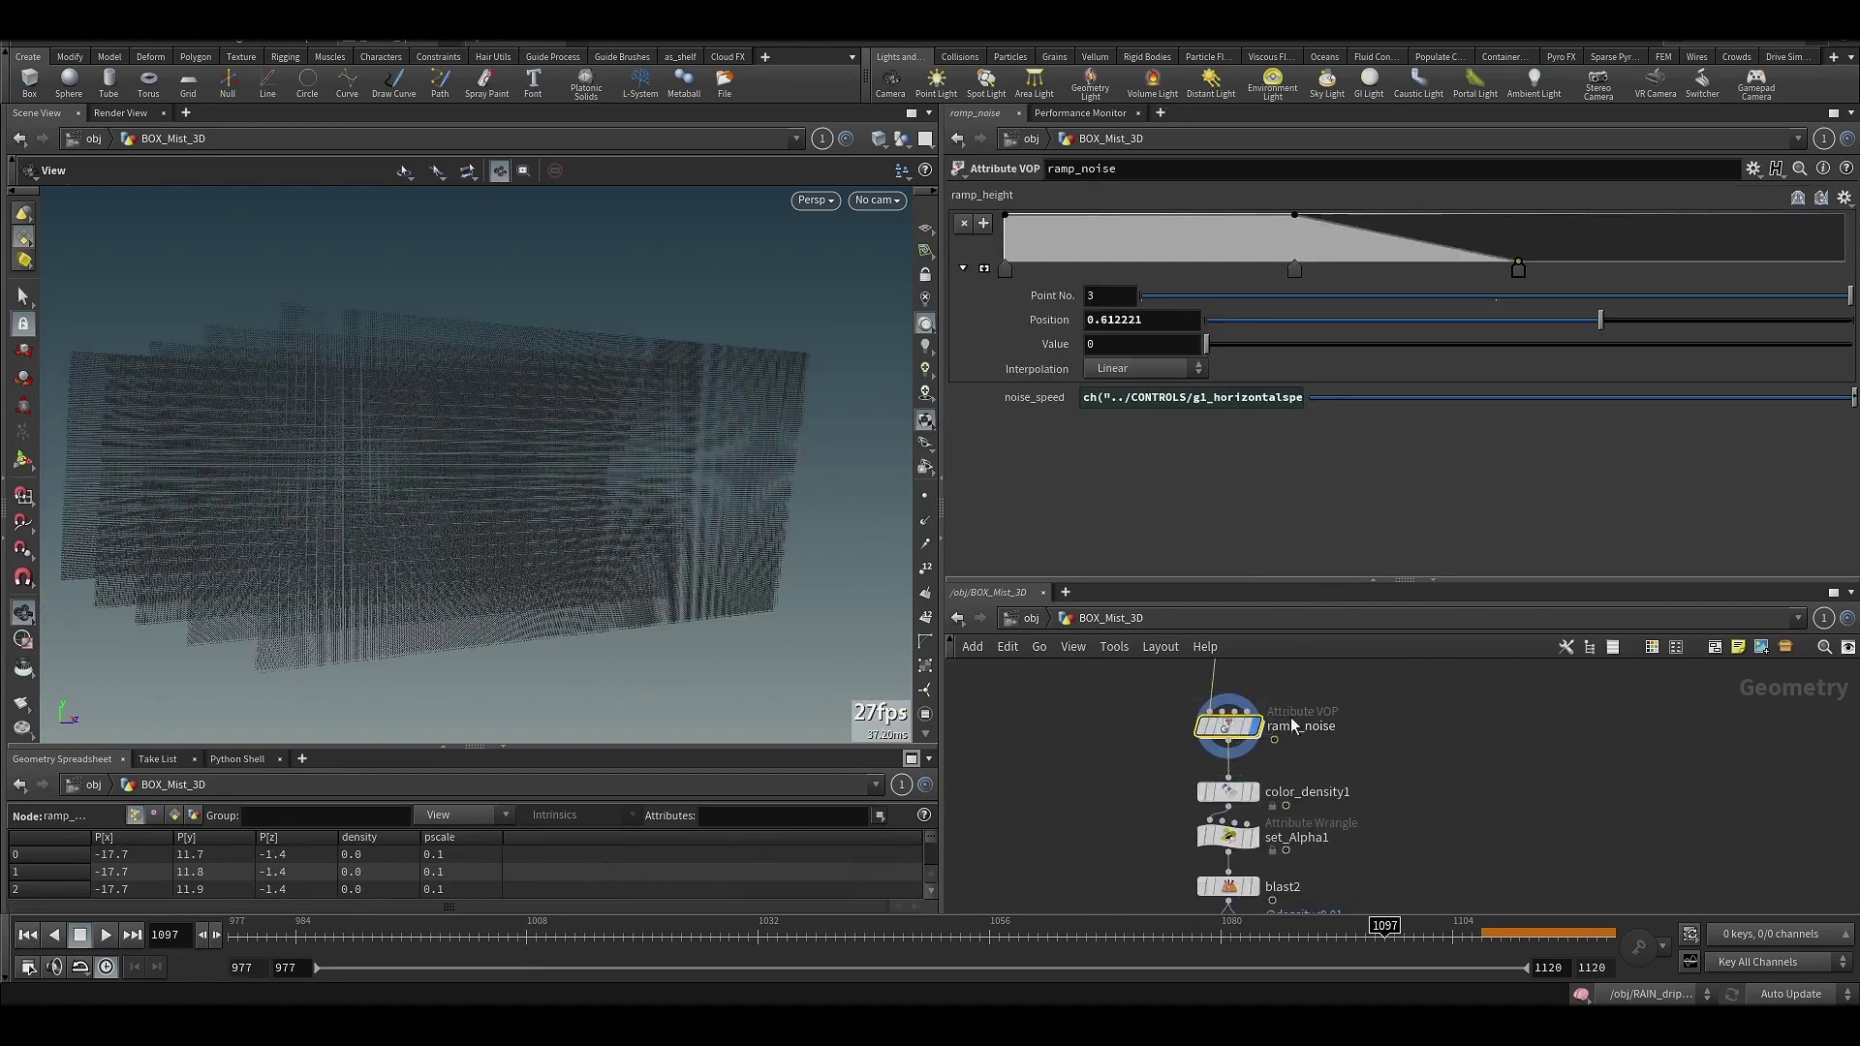
middle_drag(1245, 733, 1208, 797)
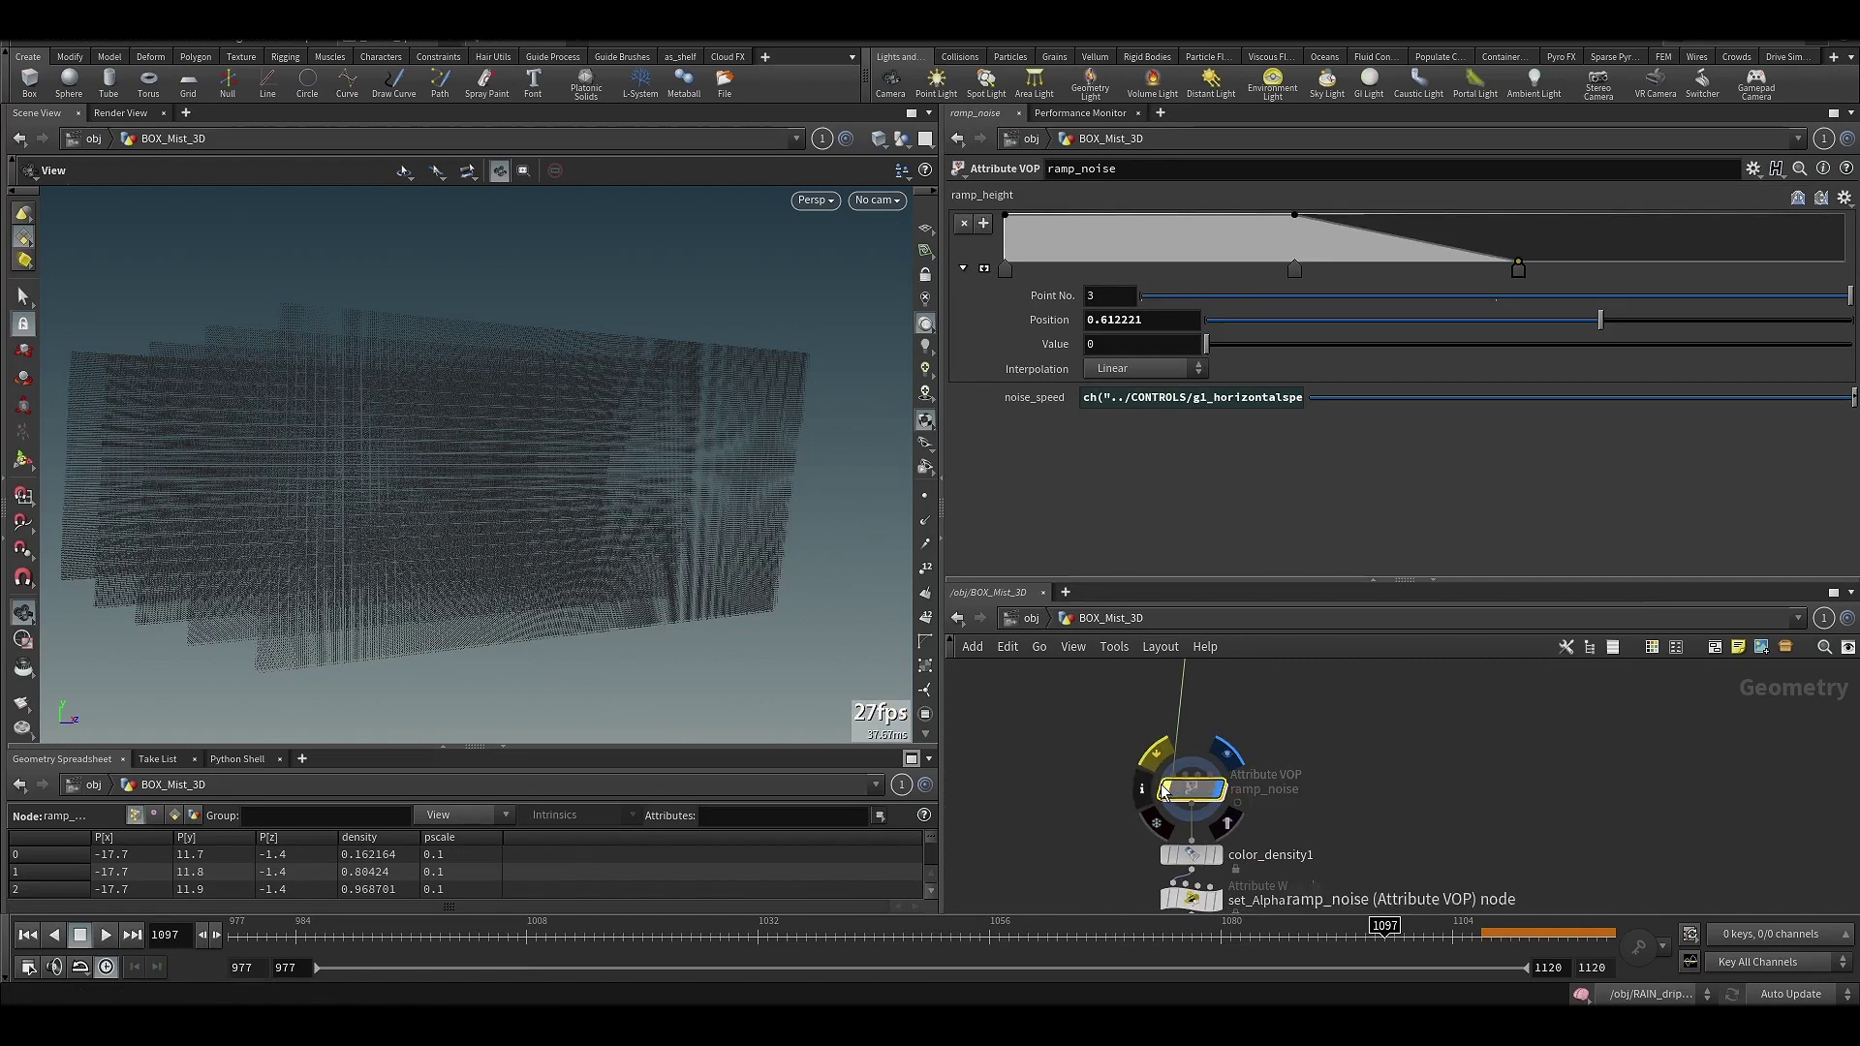
- Display merge2 and toggle the bypass of ramp_noise on and off to compare the mist's height falloff
scroll(1124, 765, down, 5)
scroll(1134, 812, up, 3)
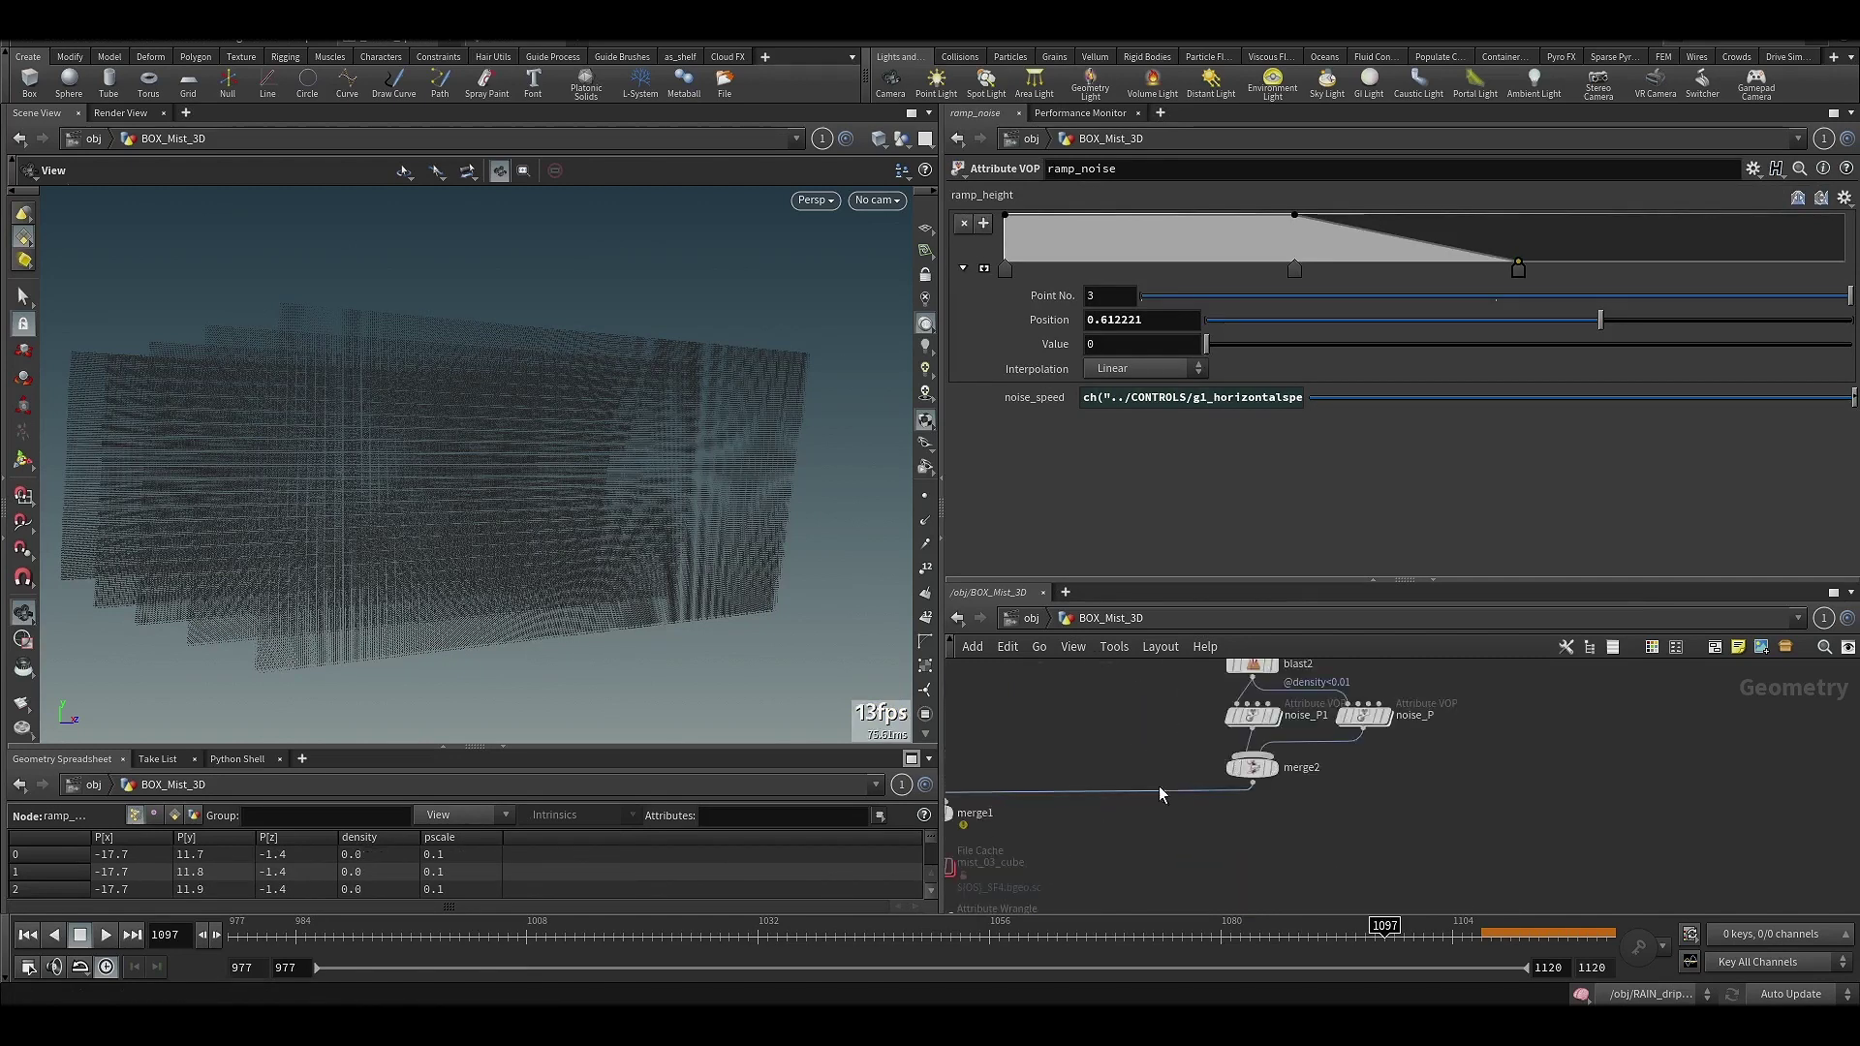
click(1276, 767)
scroll(1133, 854, up, 3)
middle_drag(1222, 668, 1153, 857)
scroll(1155, 857, up, 3)
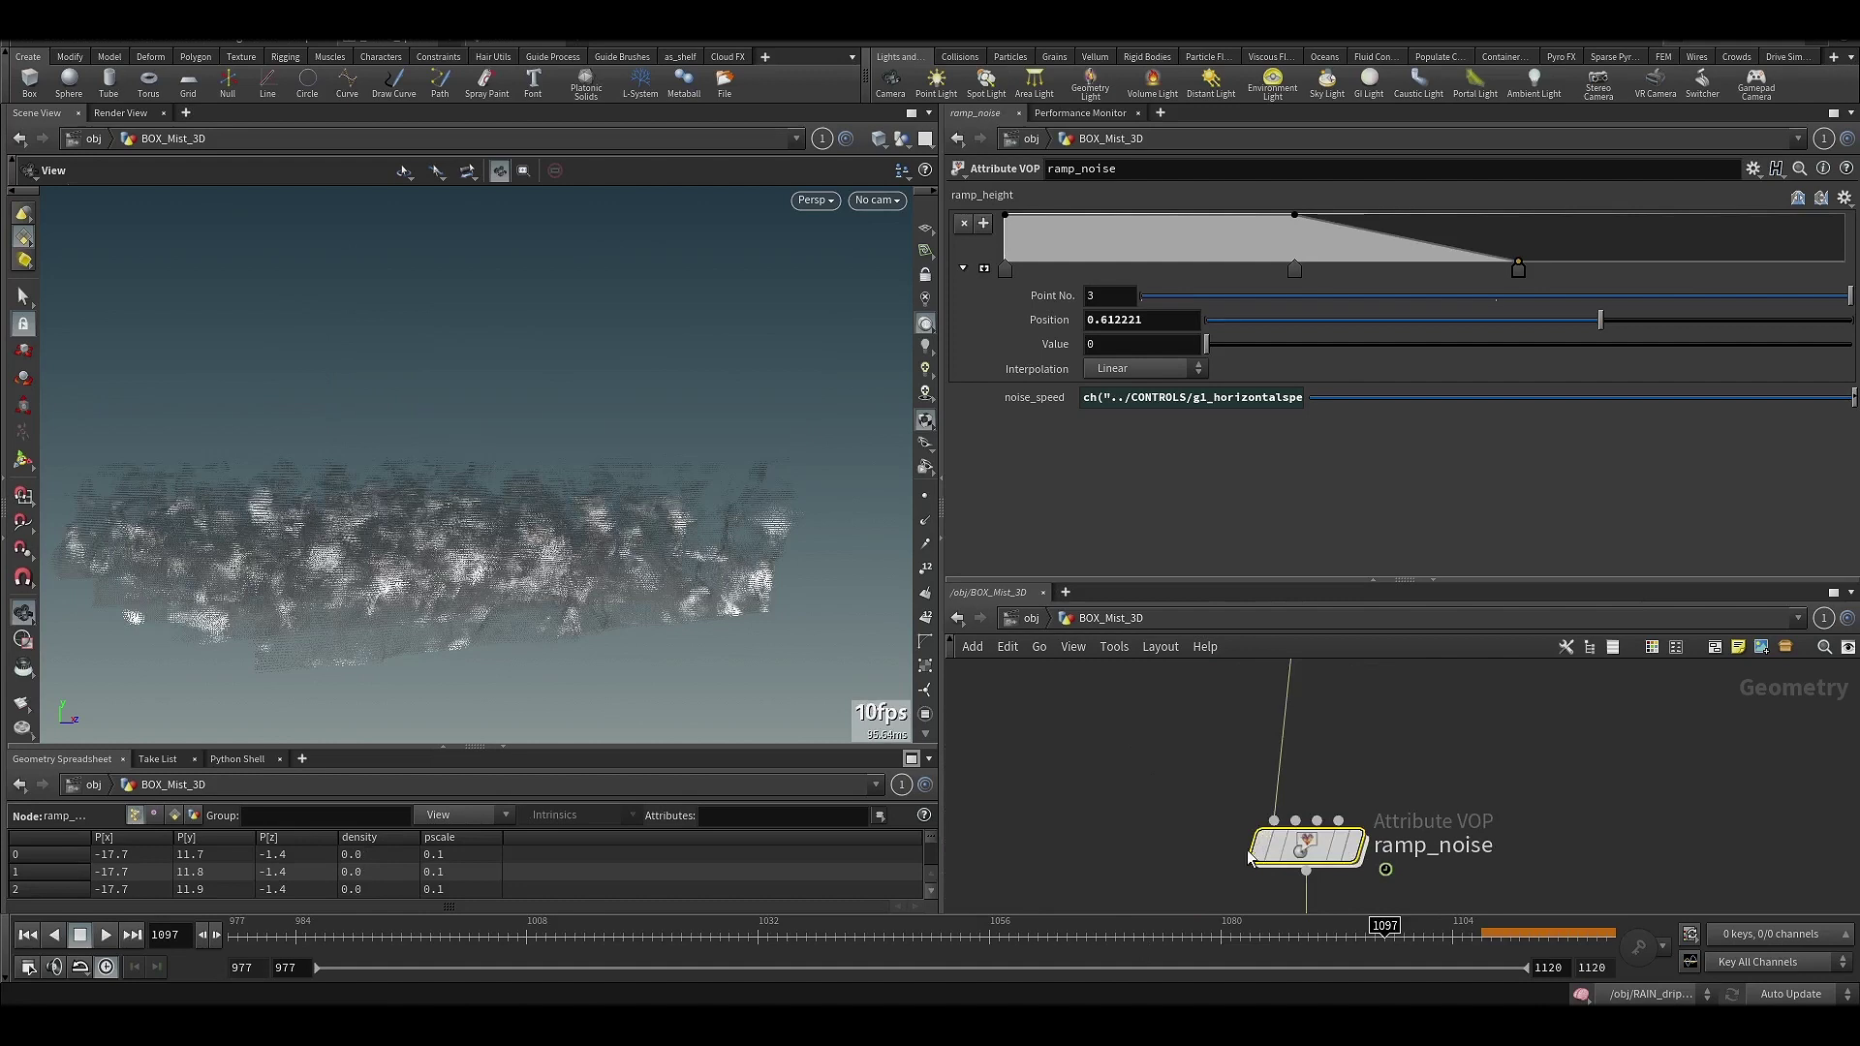
click(1264, 845)
click(1265, 845)
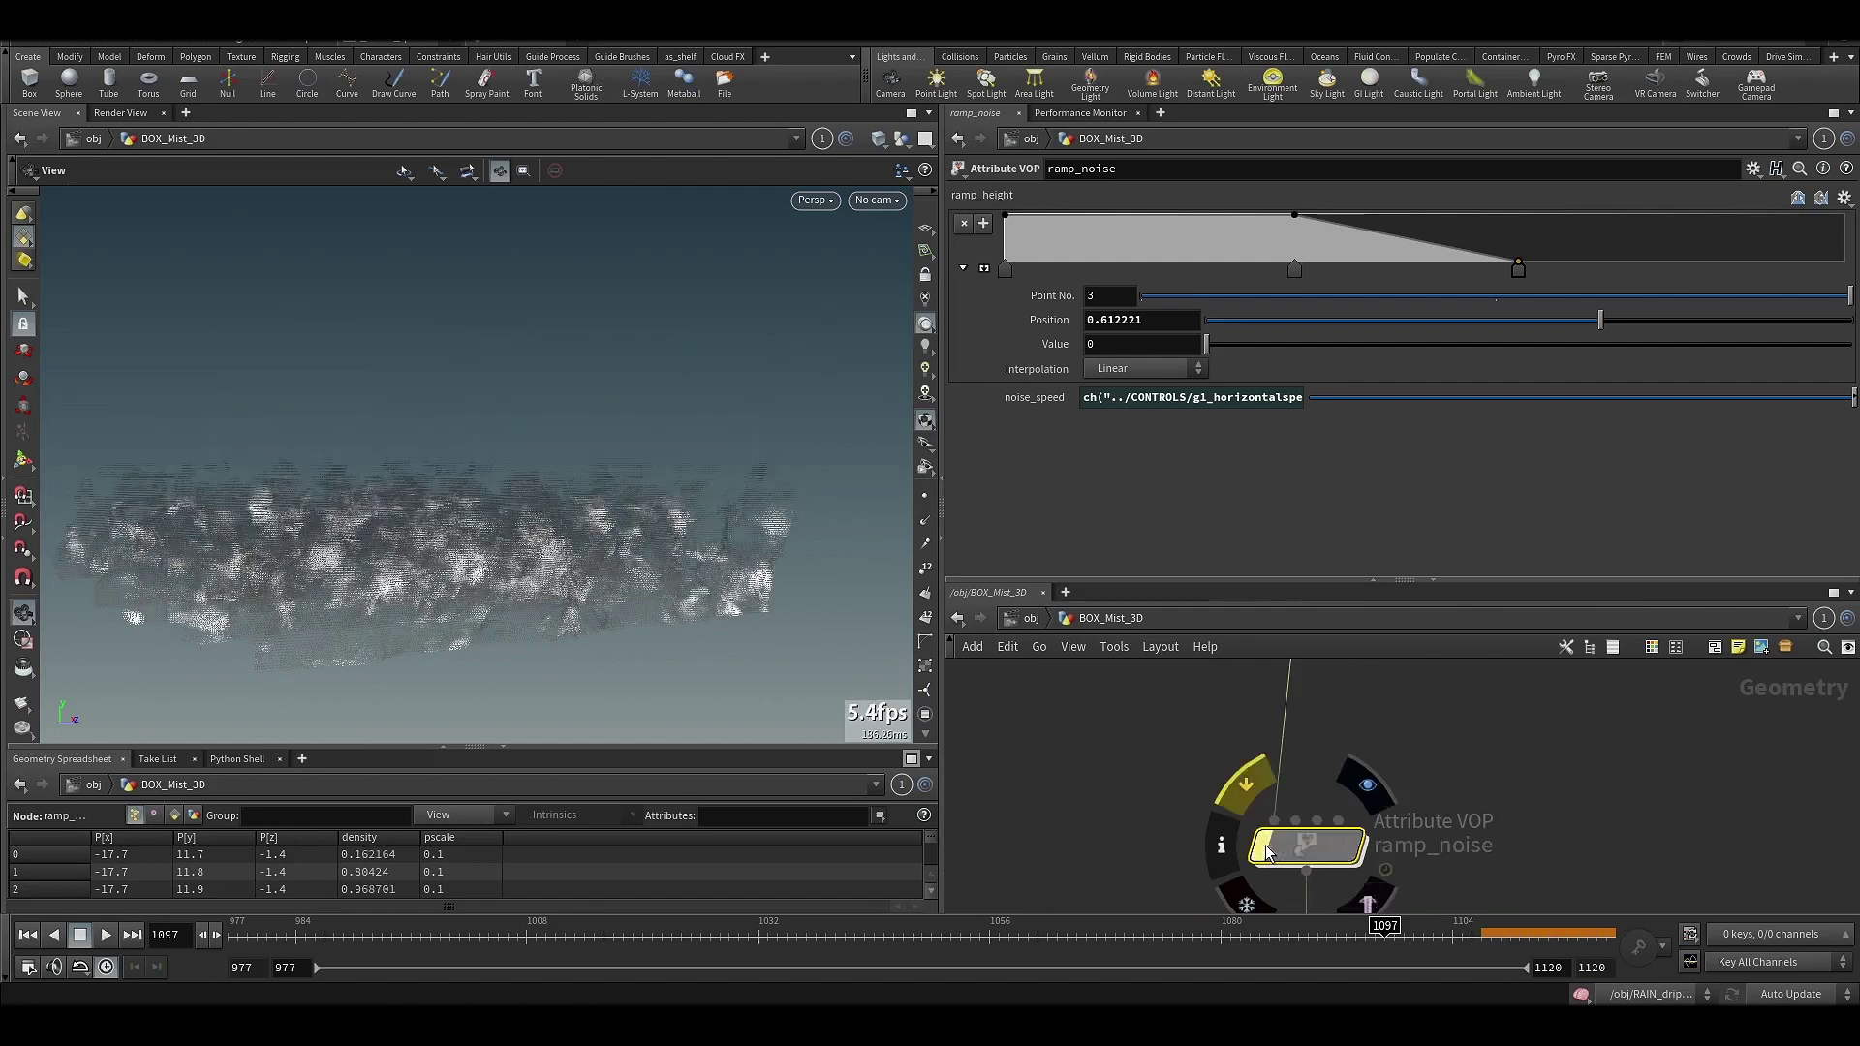
- Enlarge the network area and show the hspeed parameter of noise_P1
scroll(1268, 851, down, 6)
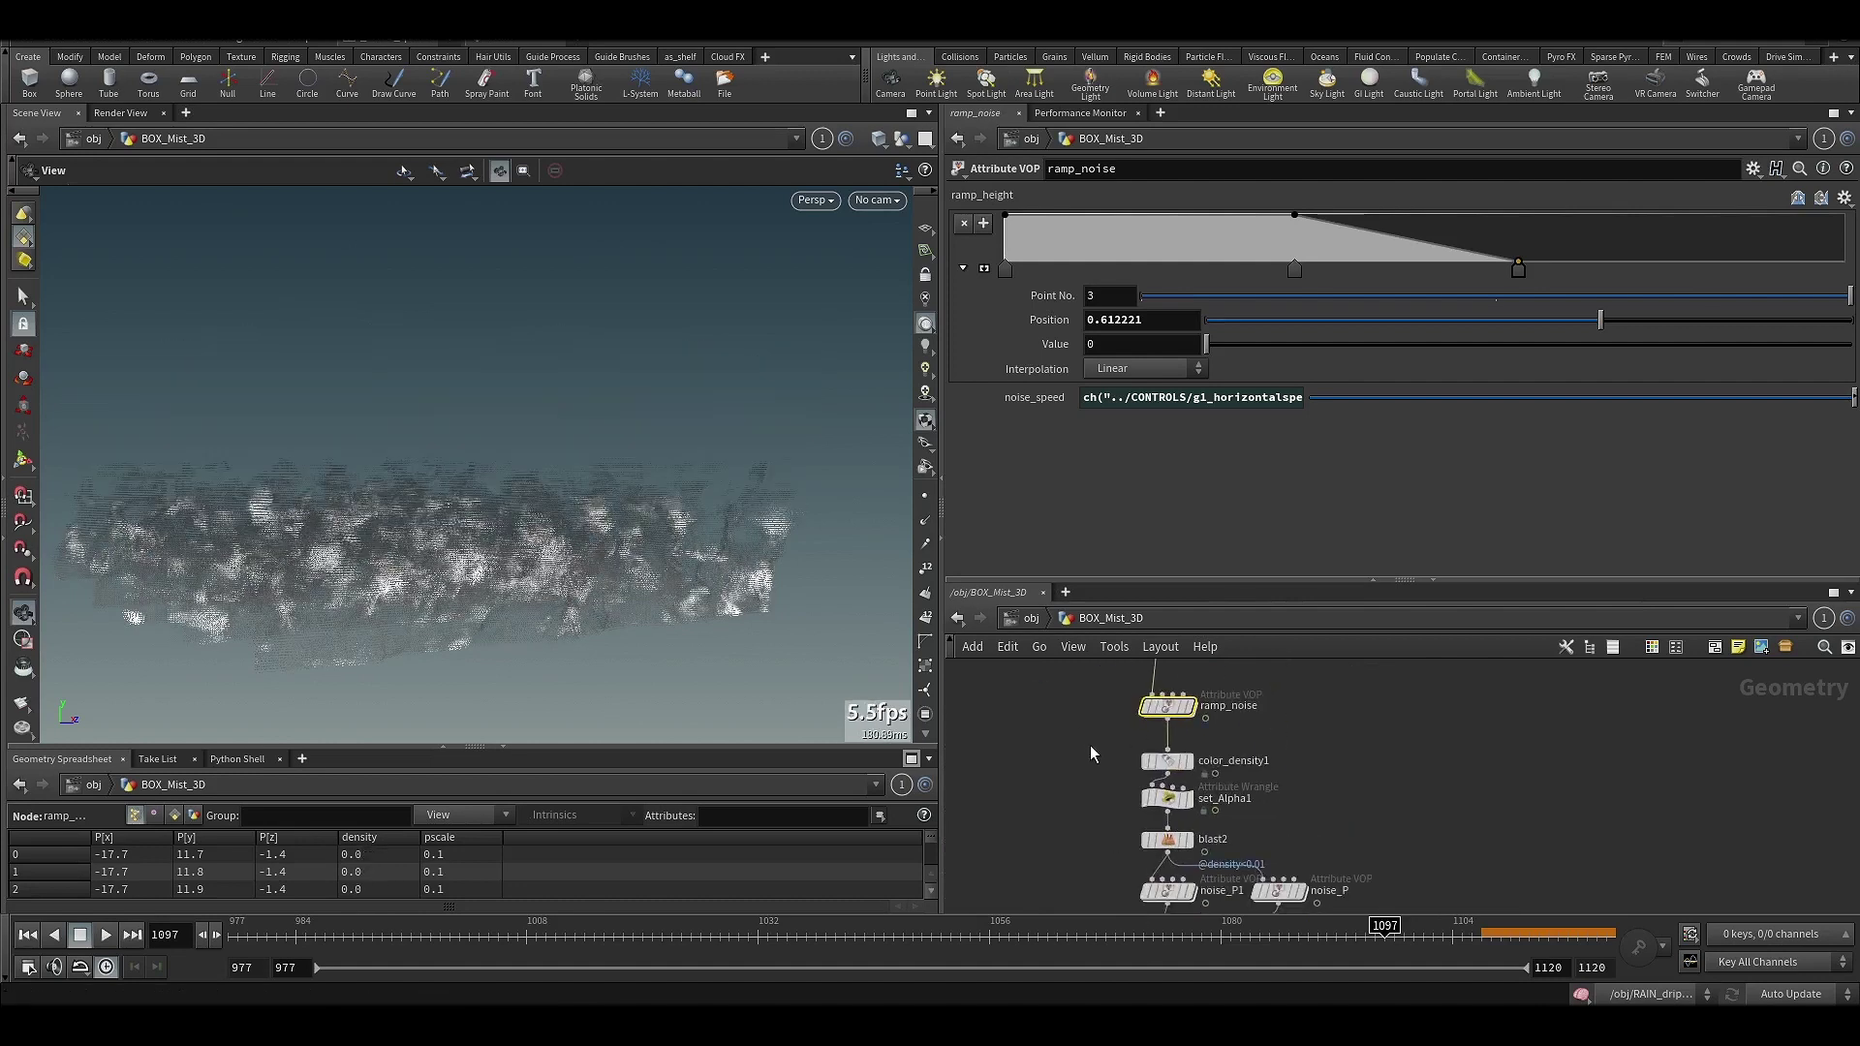
middle_drag(1060, 698, 1341, 710)
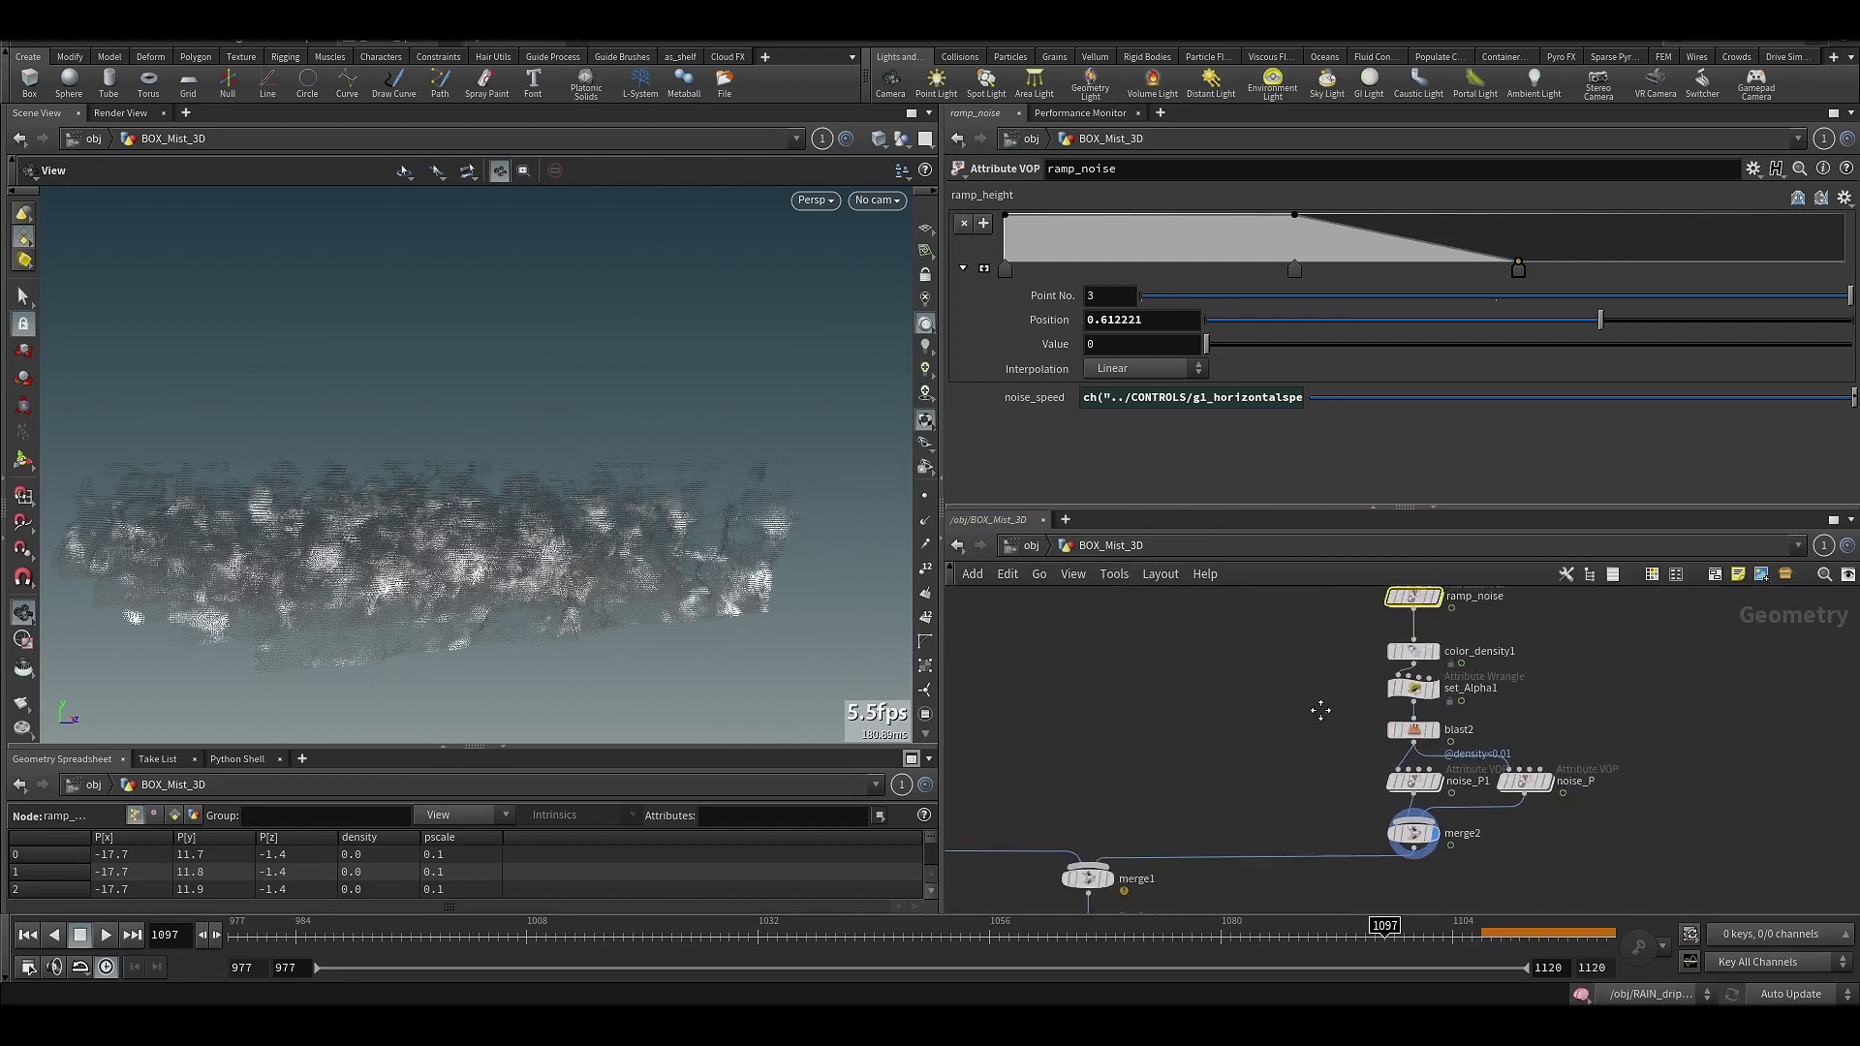
middle_drag(1230, 765, 1414, 743)
scroll(1347, 736, down, 4)
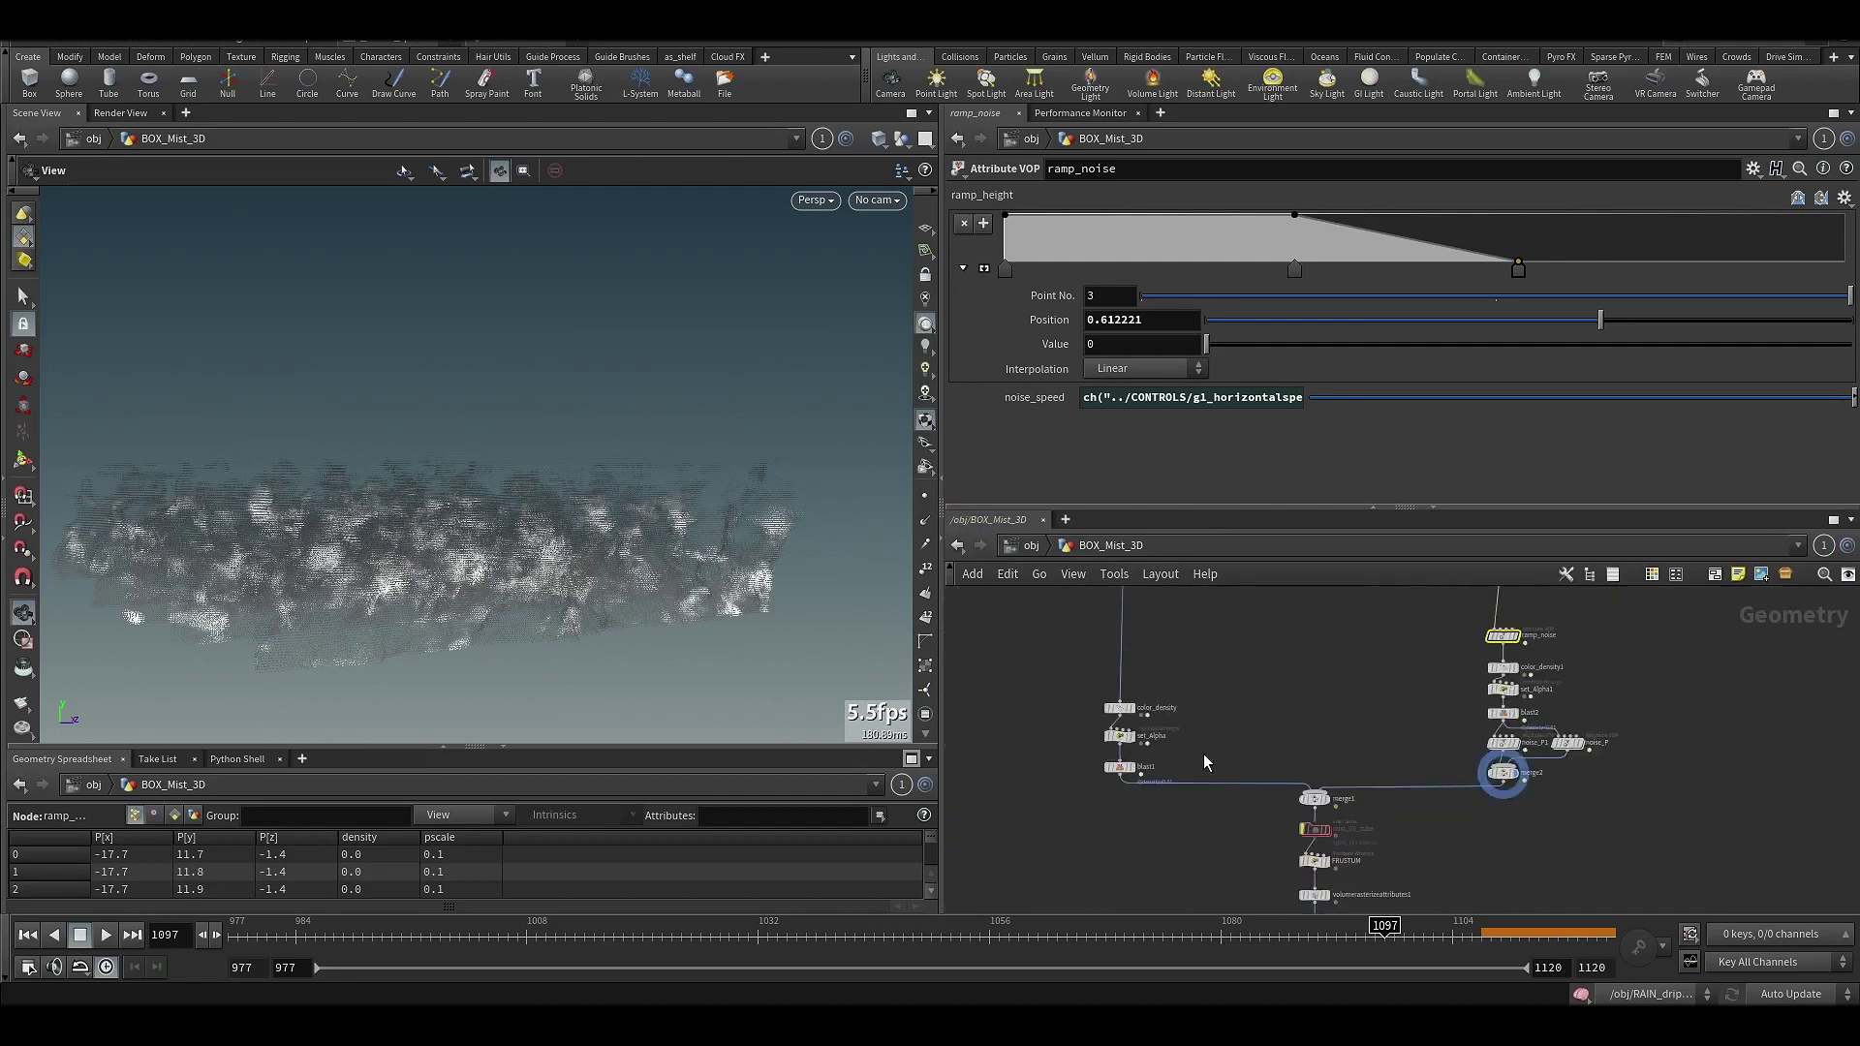
scroll(1501, 746, up, 5)
click(1504, 747)
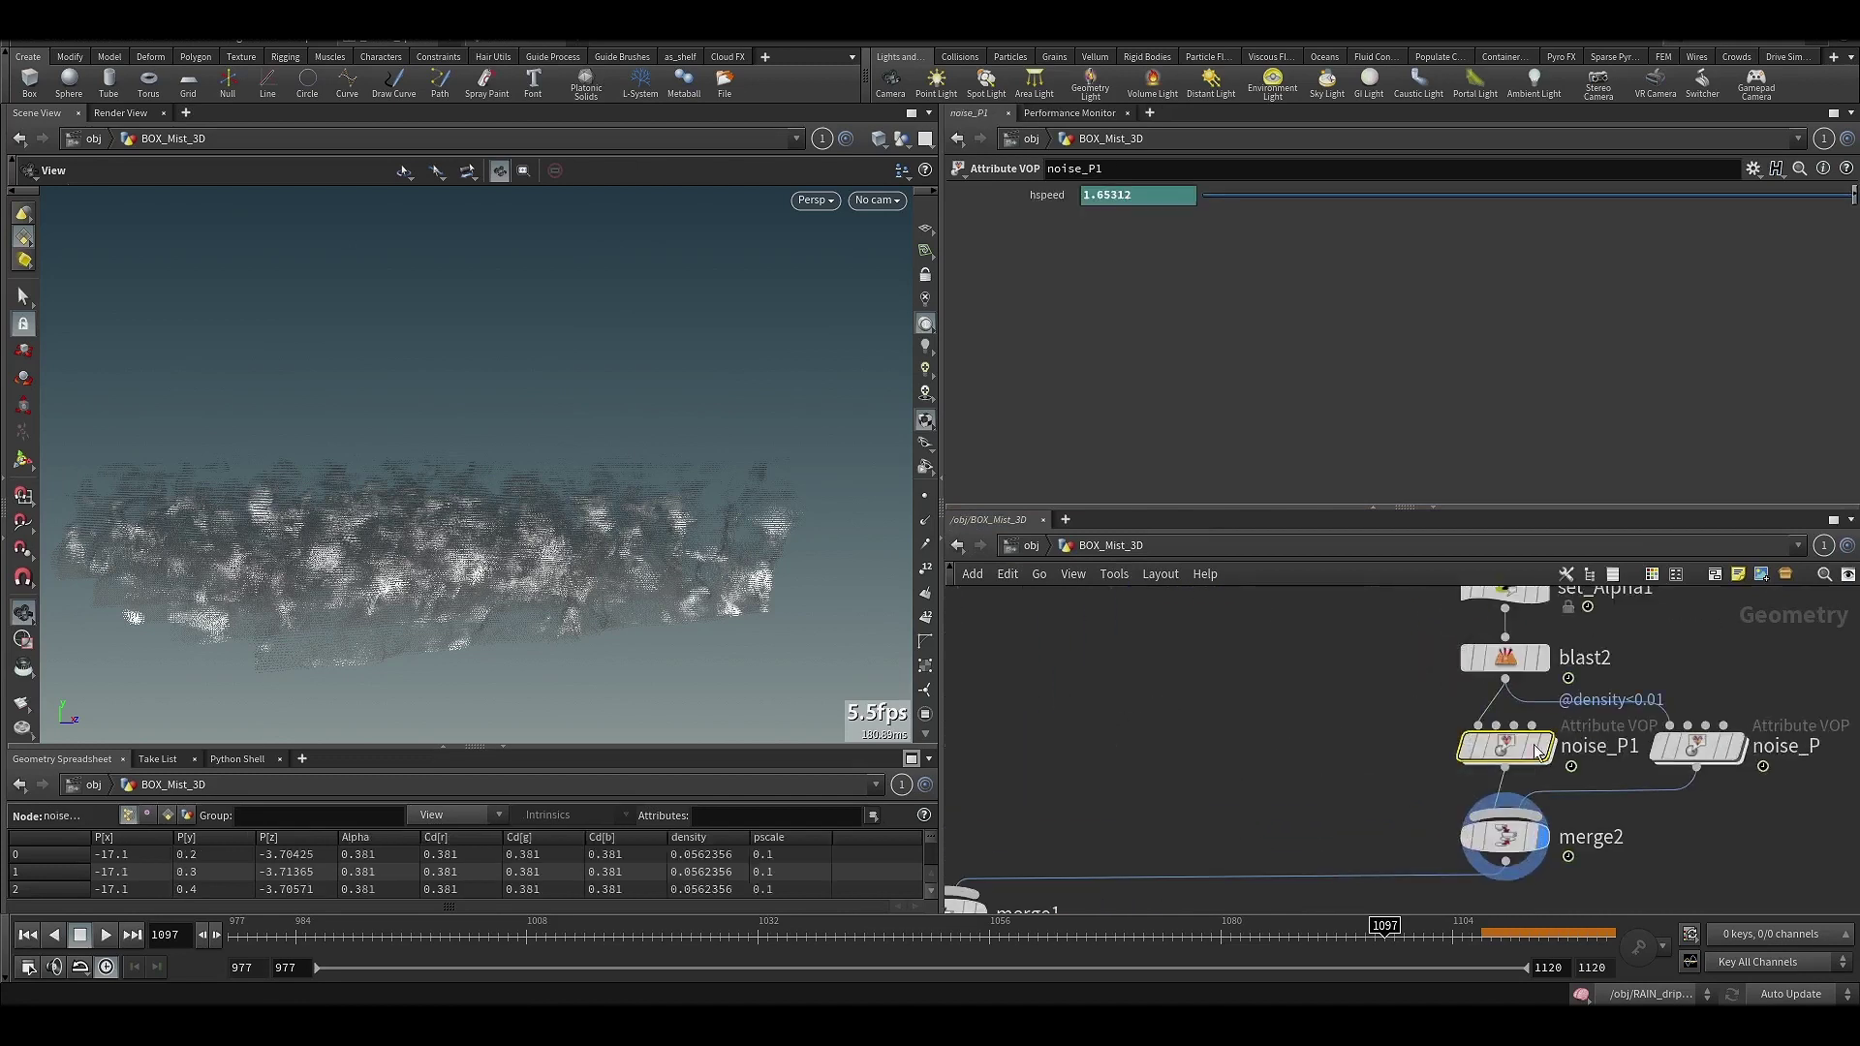
- View the mist points from the side and toggle the bypass of noise_P1 on and off
drag(611, 615, 718, 612)
drag(427, 610, 567, 602)
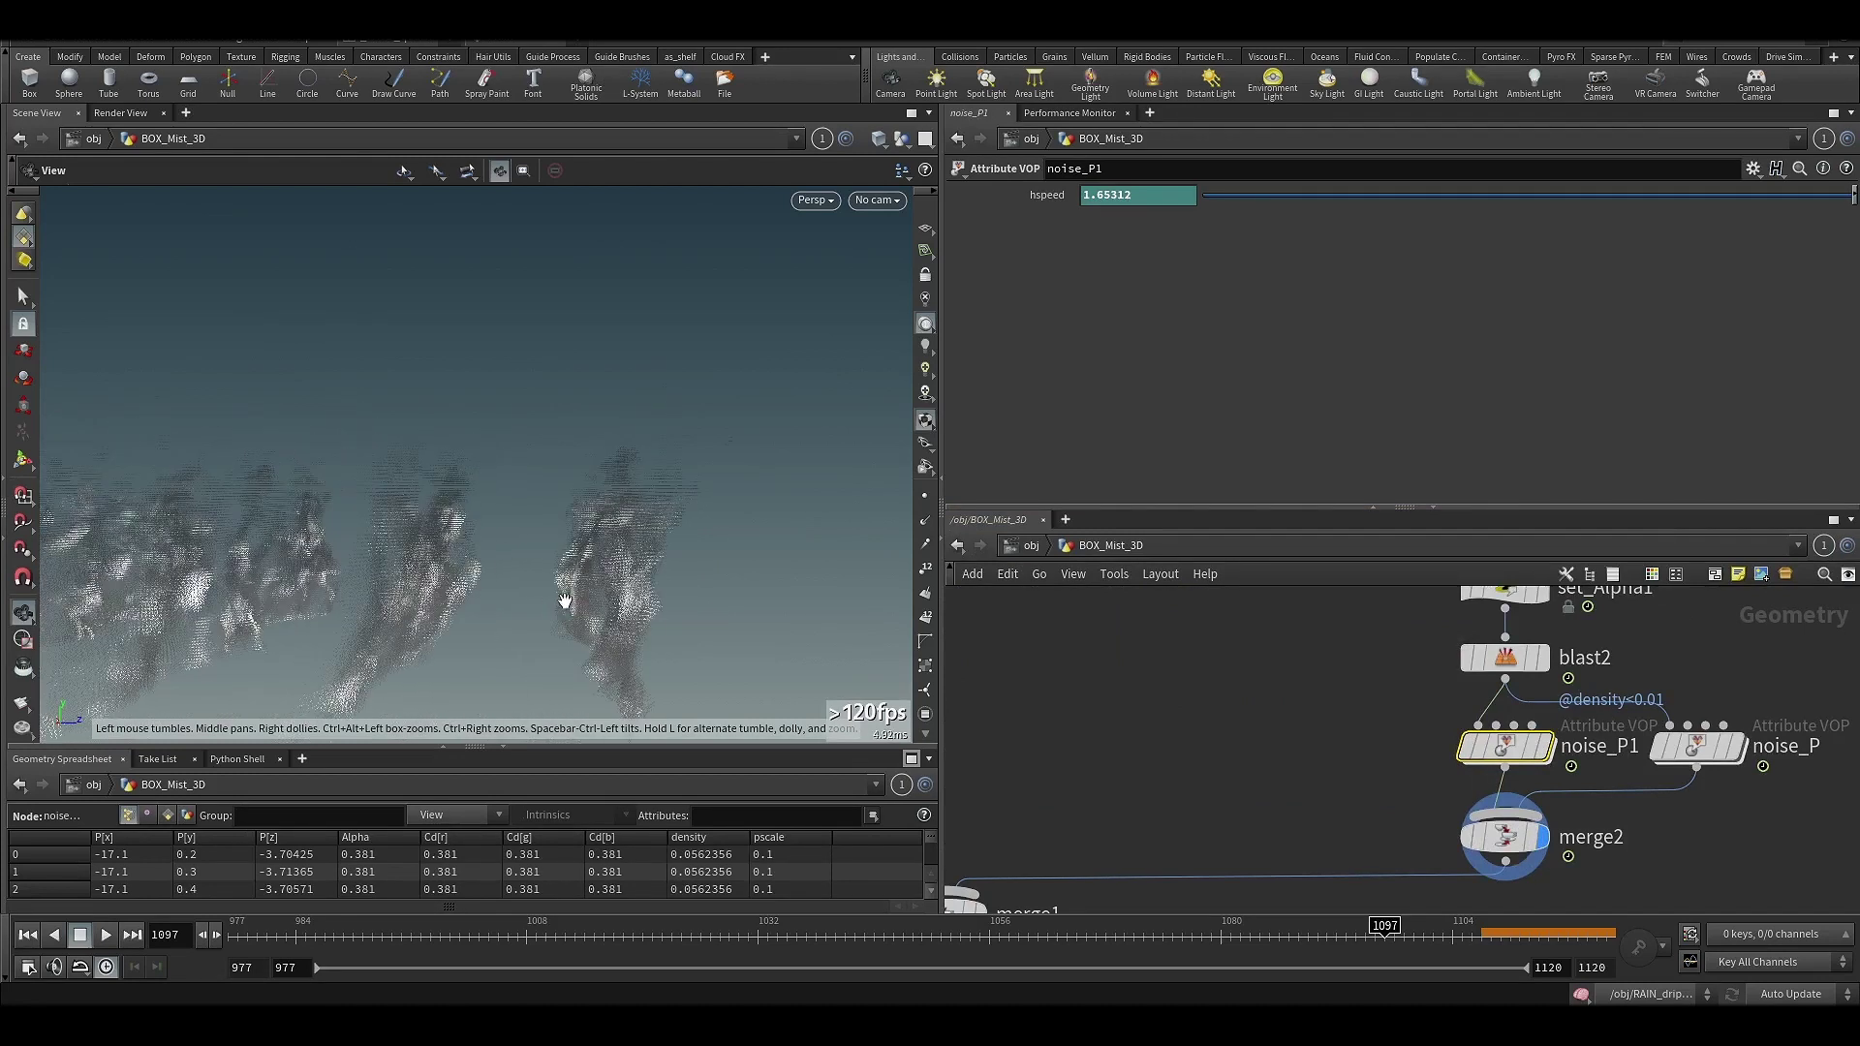
middle_drag(1415, 745, 1315, 755)
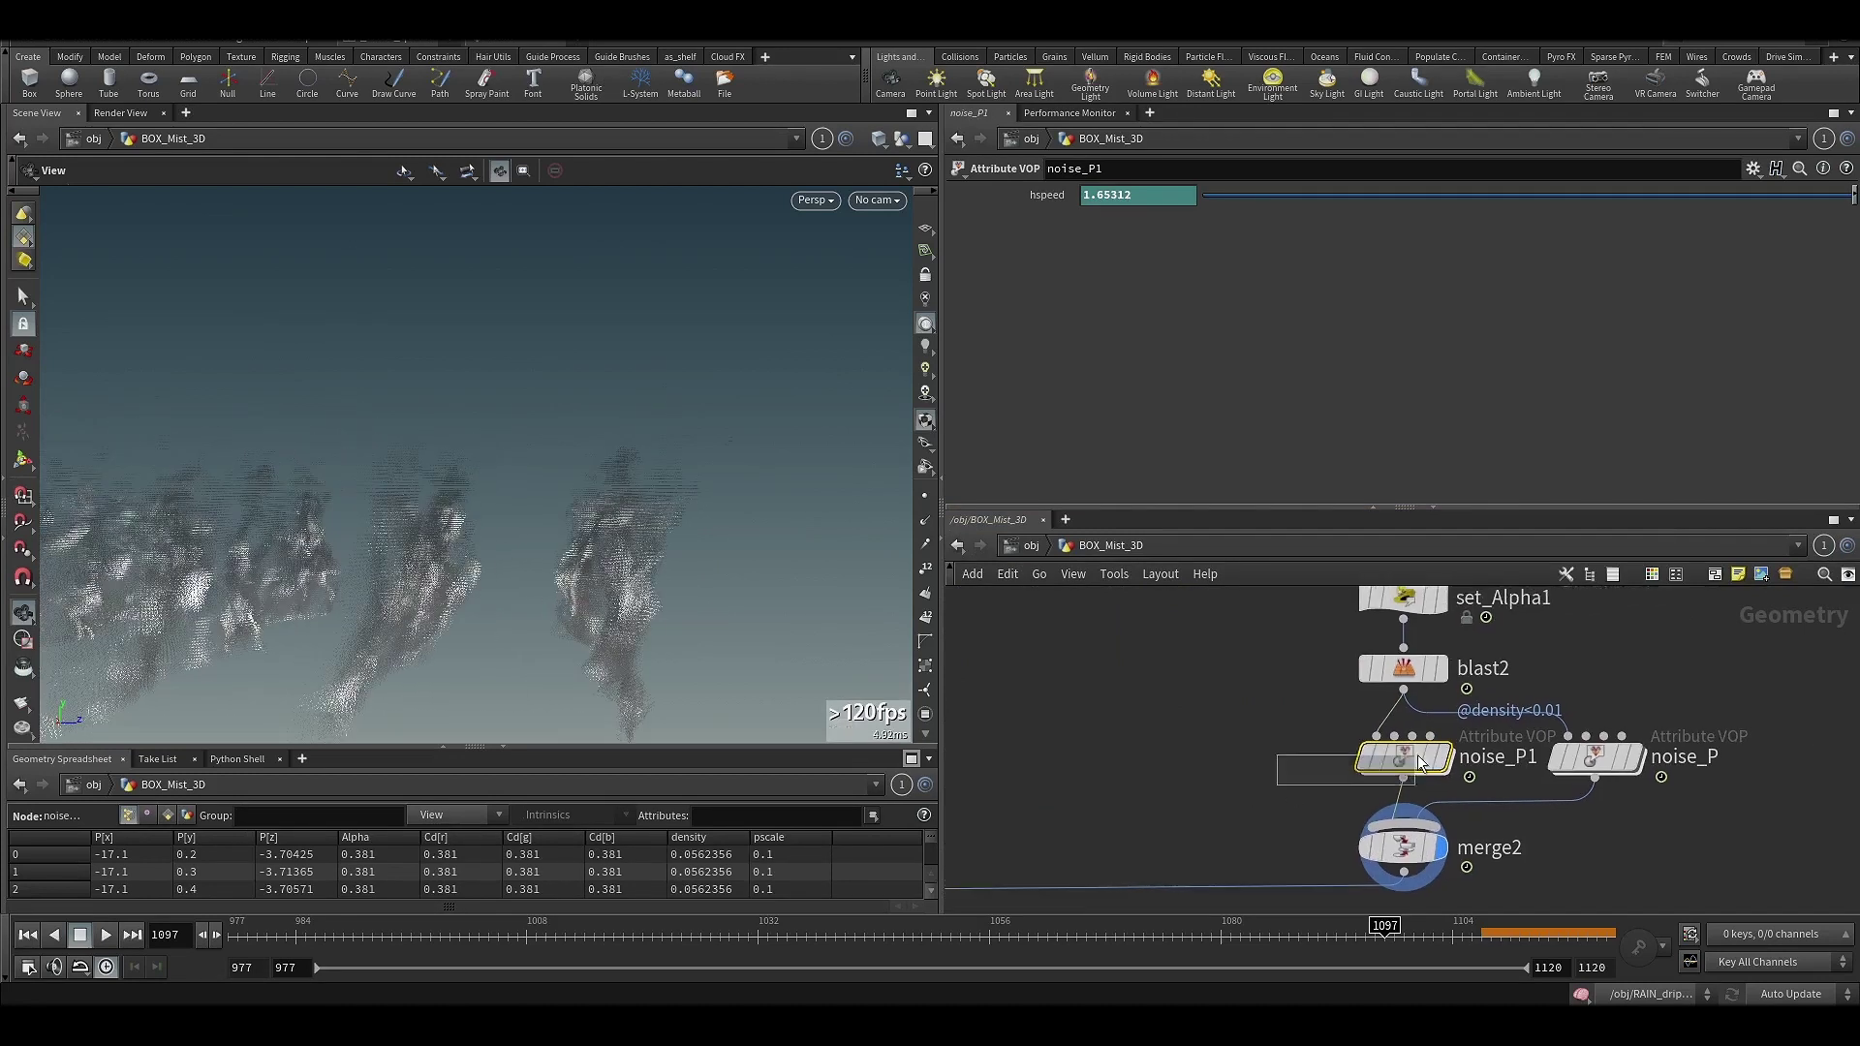
click(1362, 758)
click(1362, 762)
- Examine the noise displacement of the merge2 mist points from the front and the side
drag(623, 529, 640, 573)
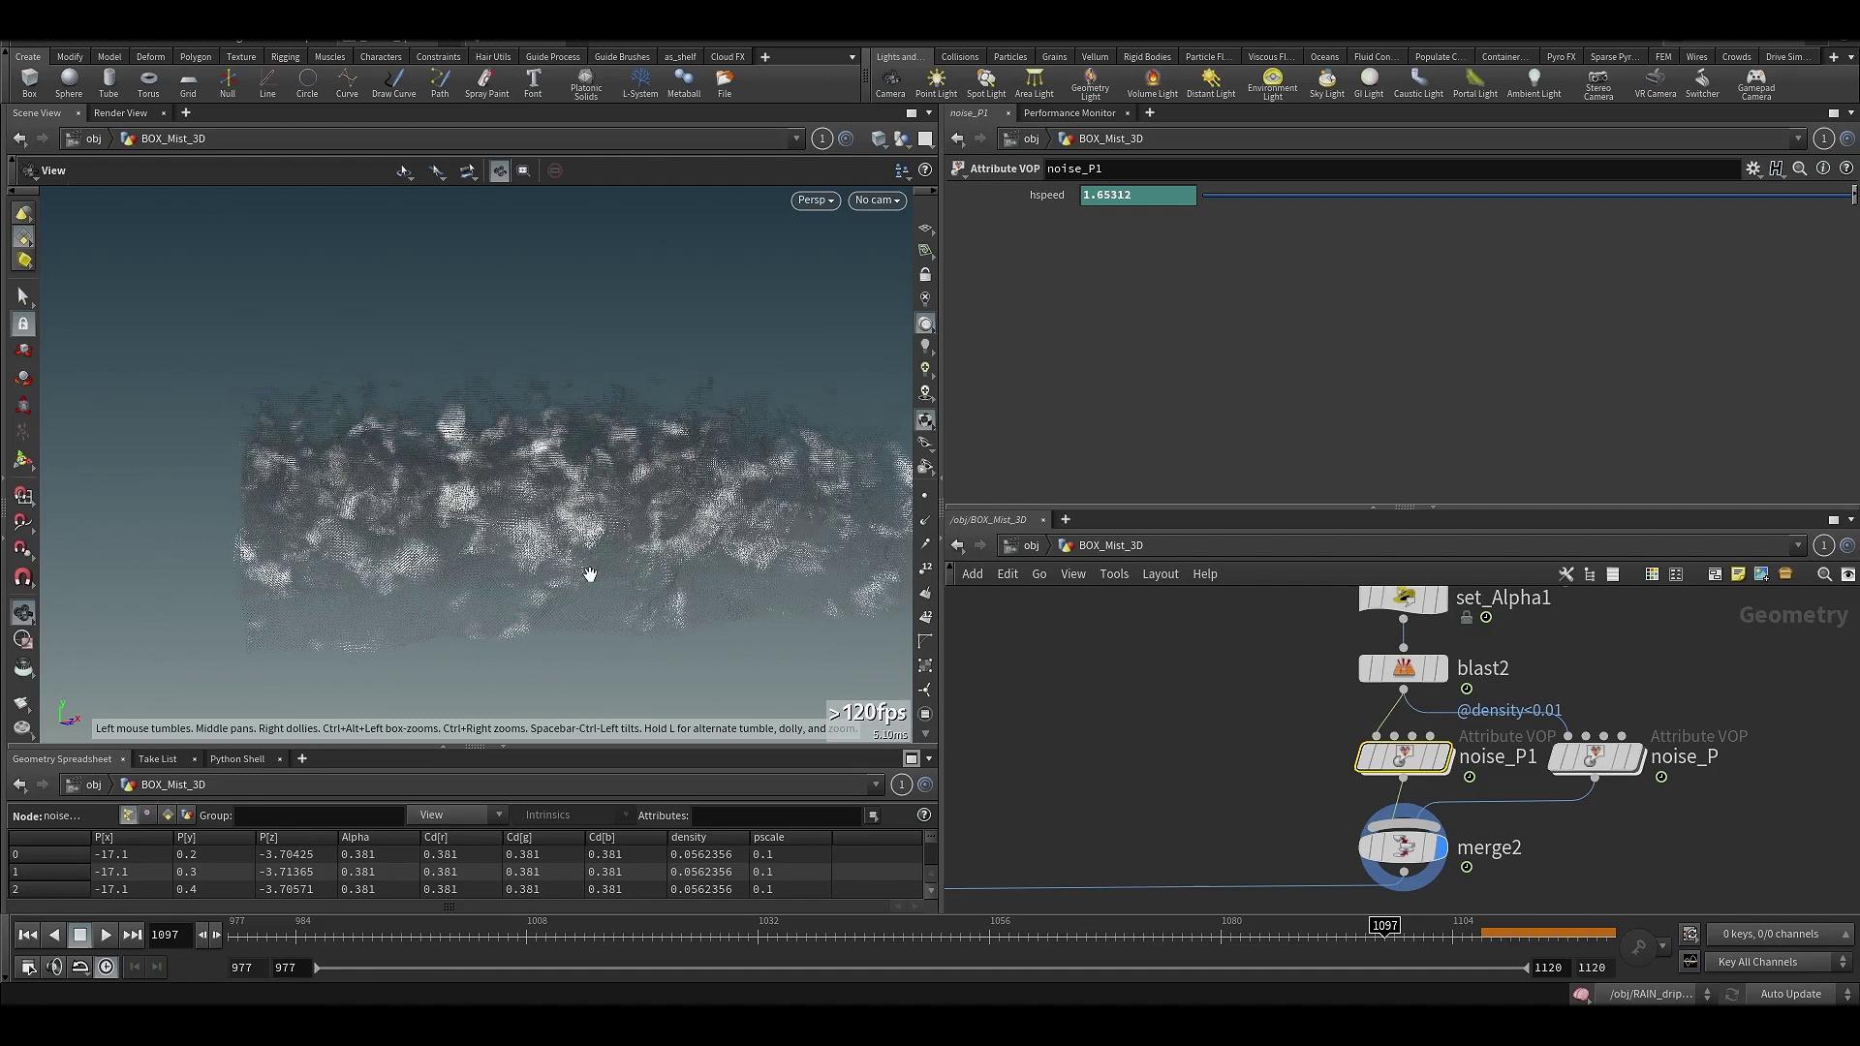
drag(529, 623, 607, 560)
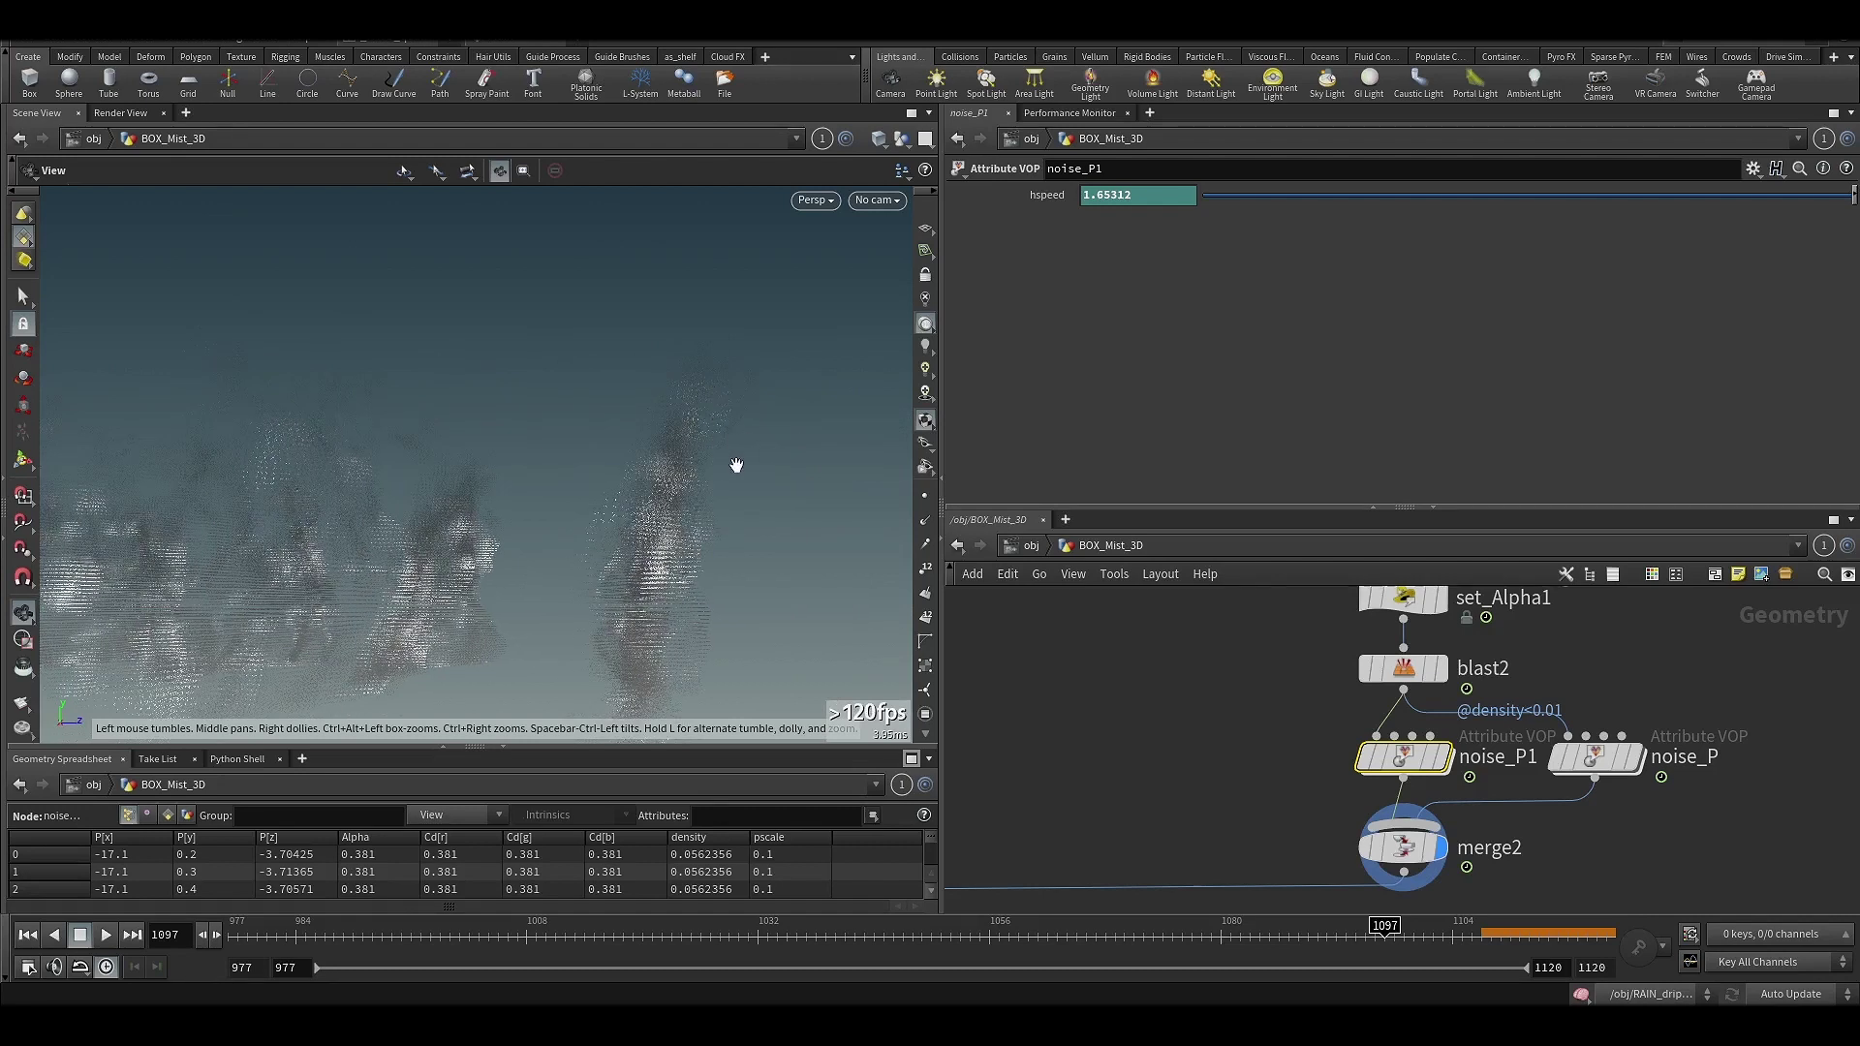
drag(700, 433, 680, 520)
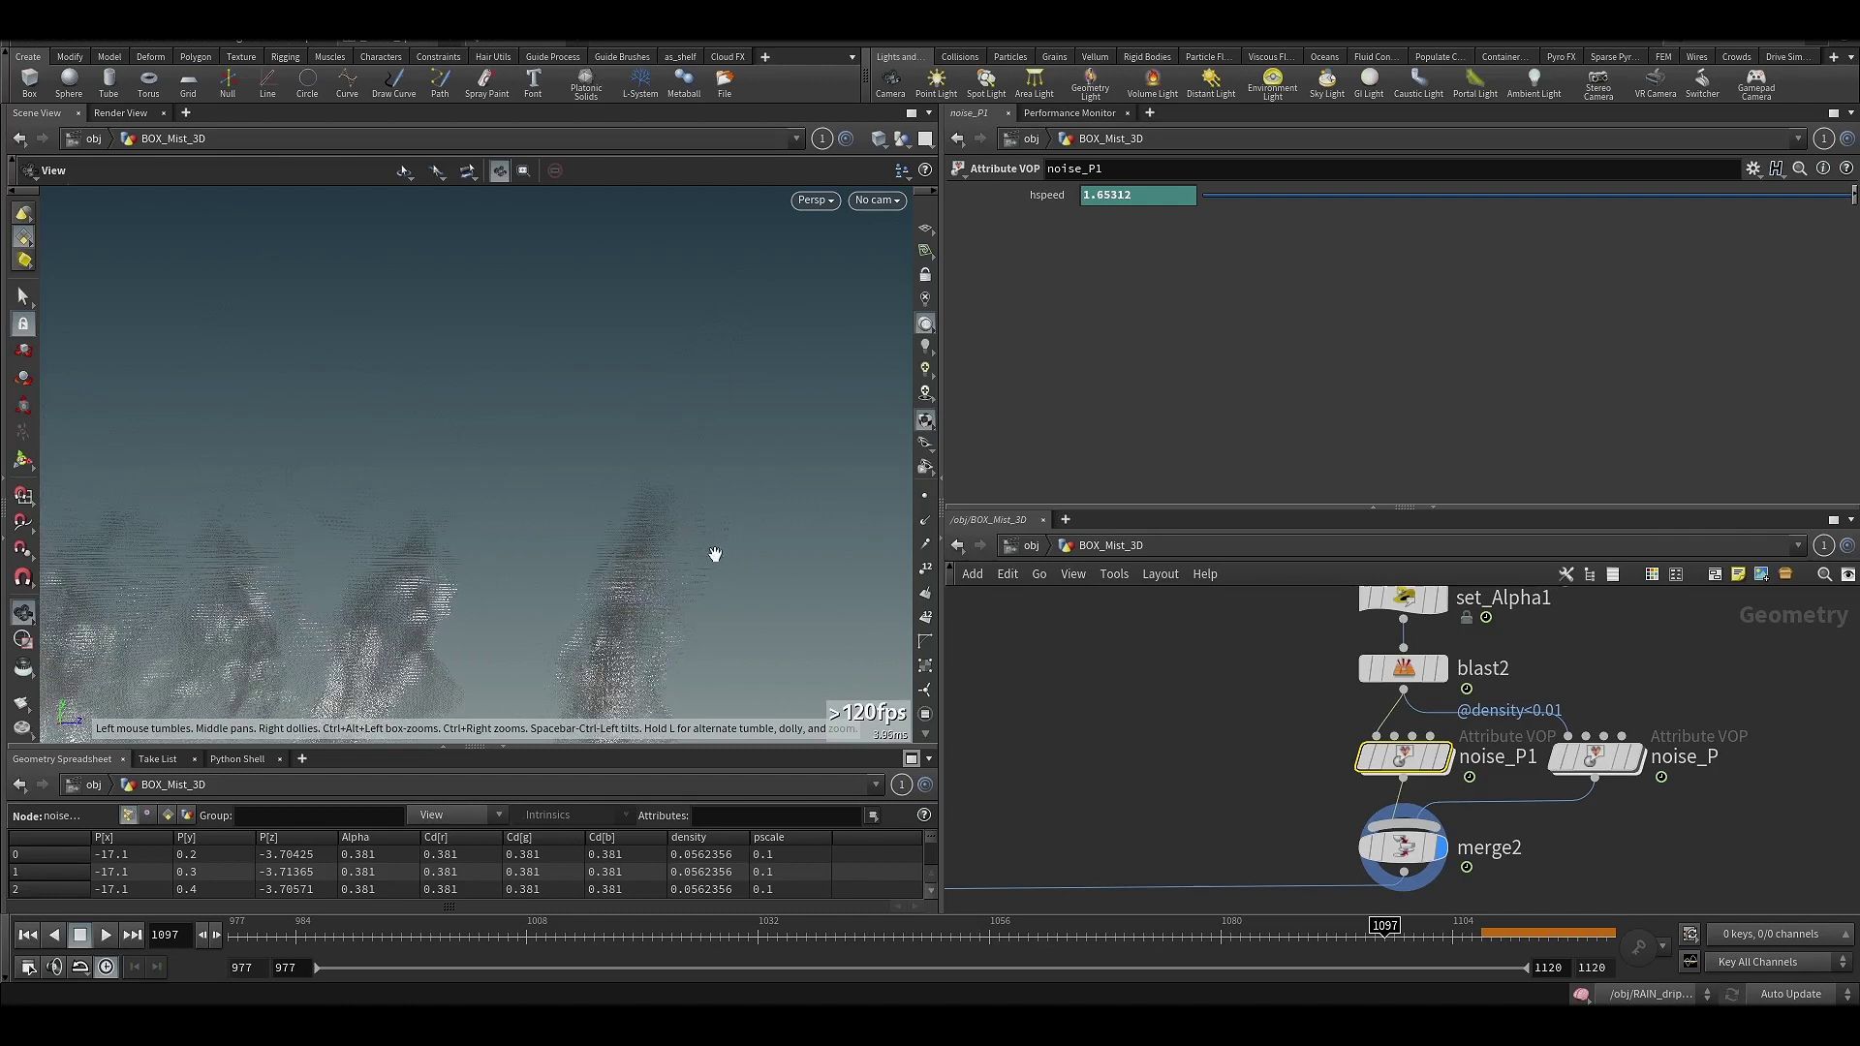
drag(768, 623, 558, 641)
right_drag(559, 640, 644, 587)
drag(611, 613, 630, 623)
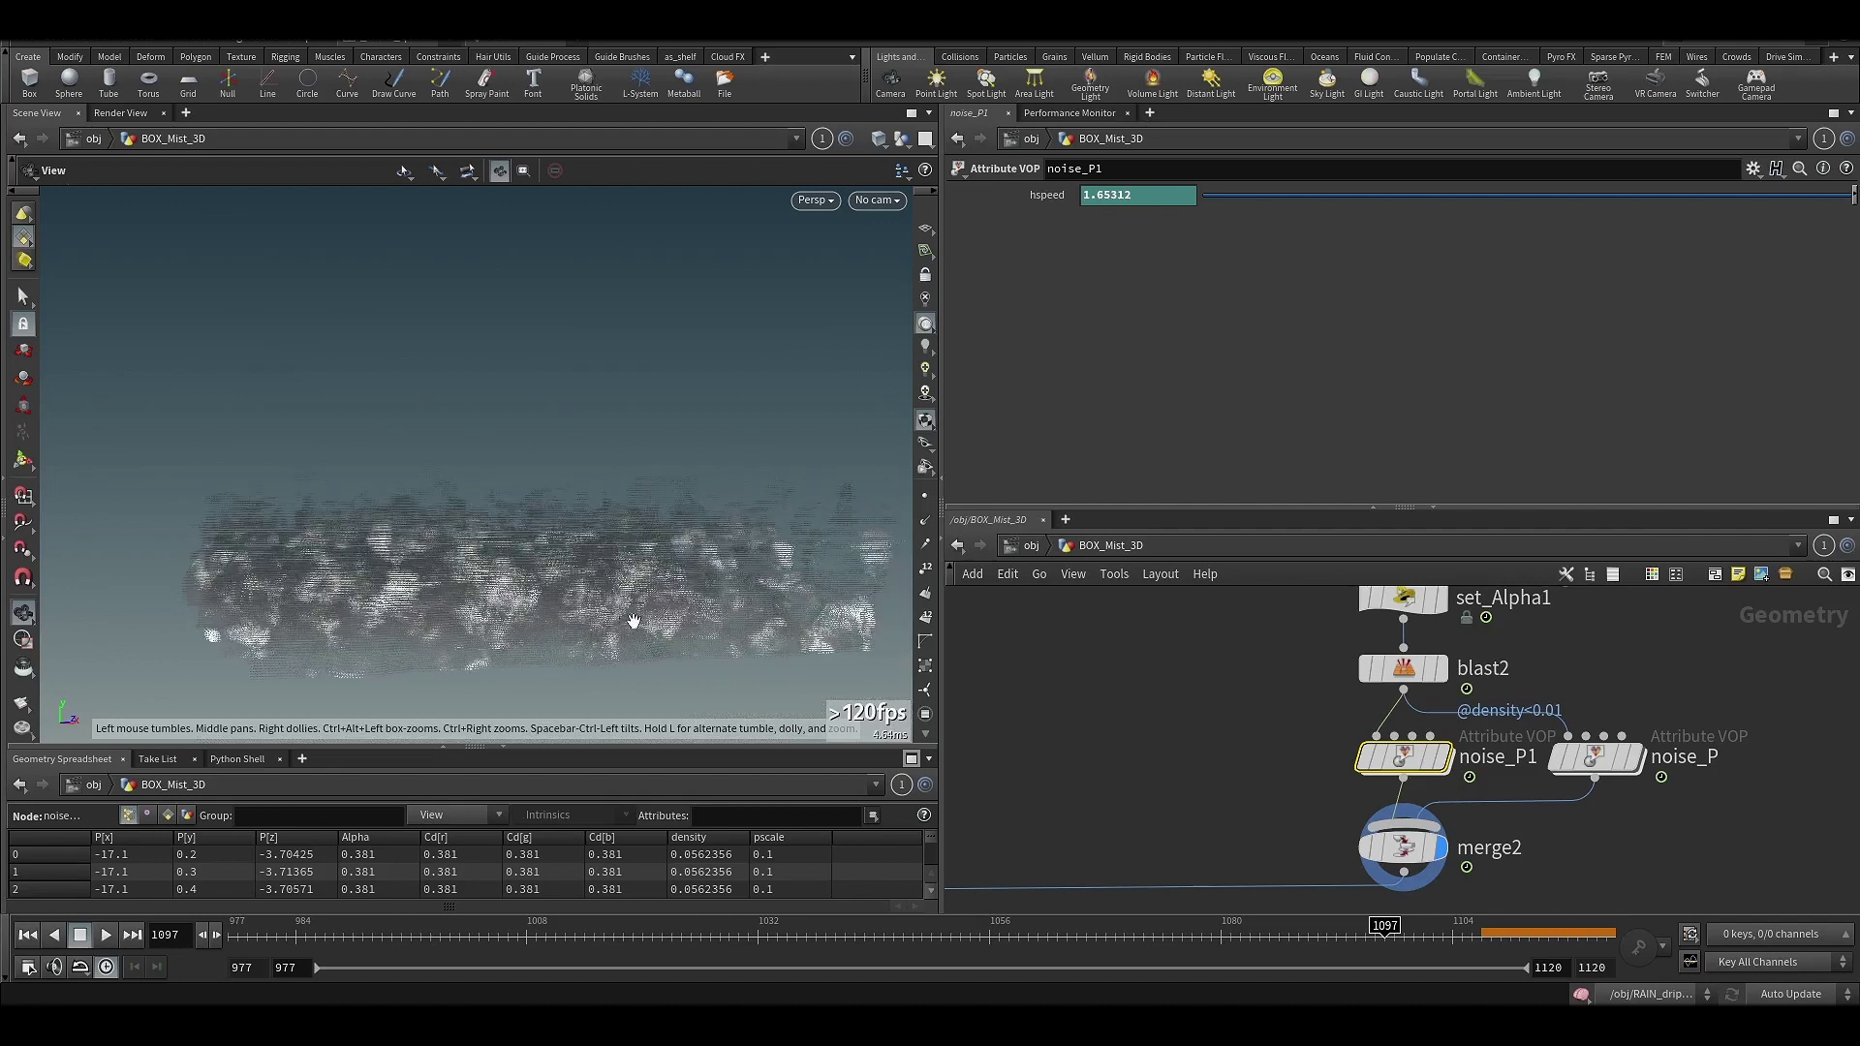
- Display the mist_03_cube file cache below merge1 and view its combined mist points
middle_drag(1240, 857, 1222, 765)
scroll(1172, 742, down, 4)
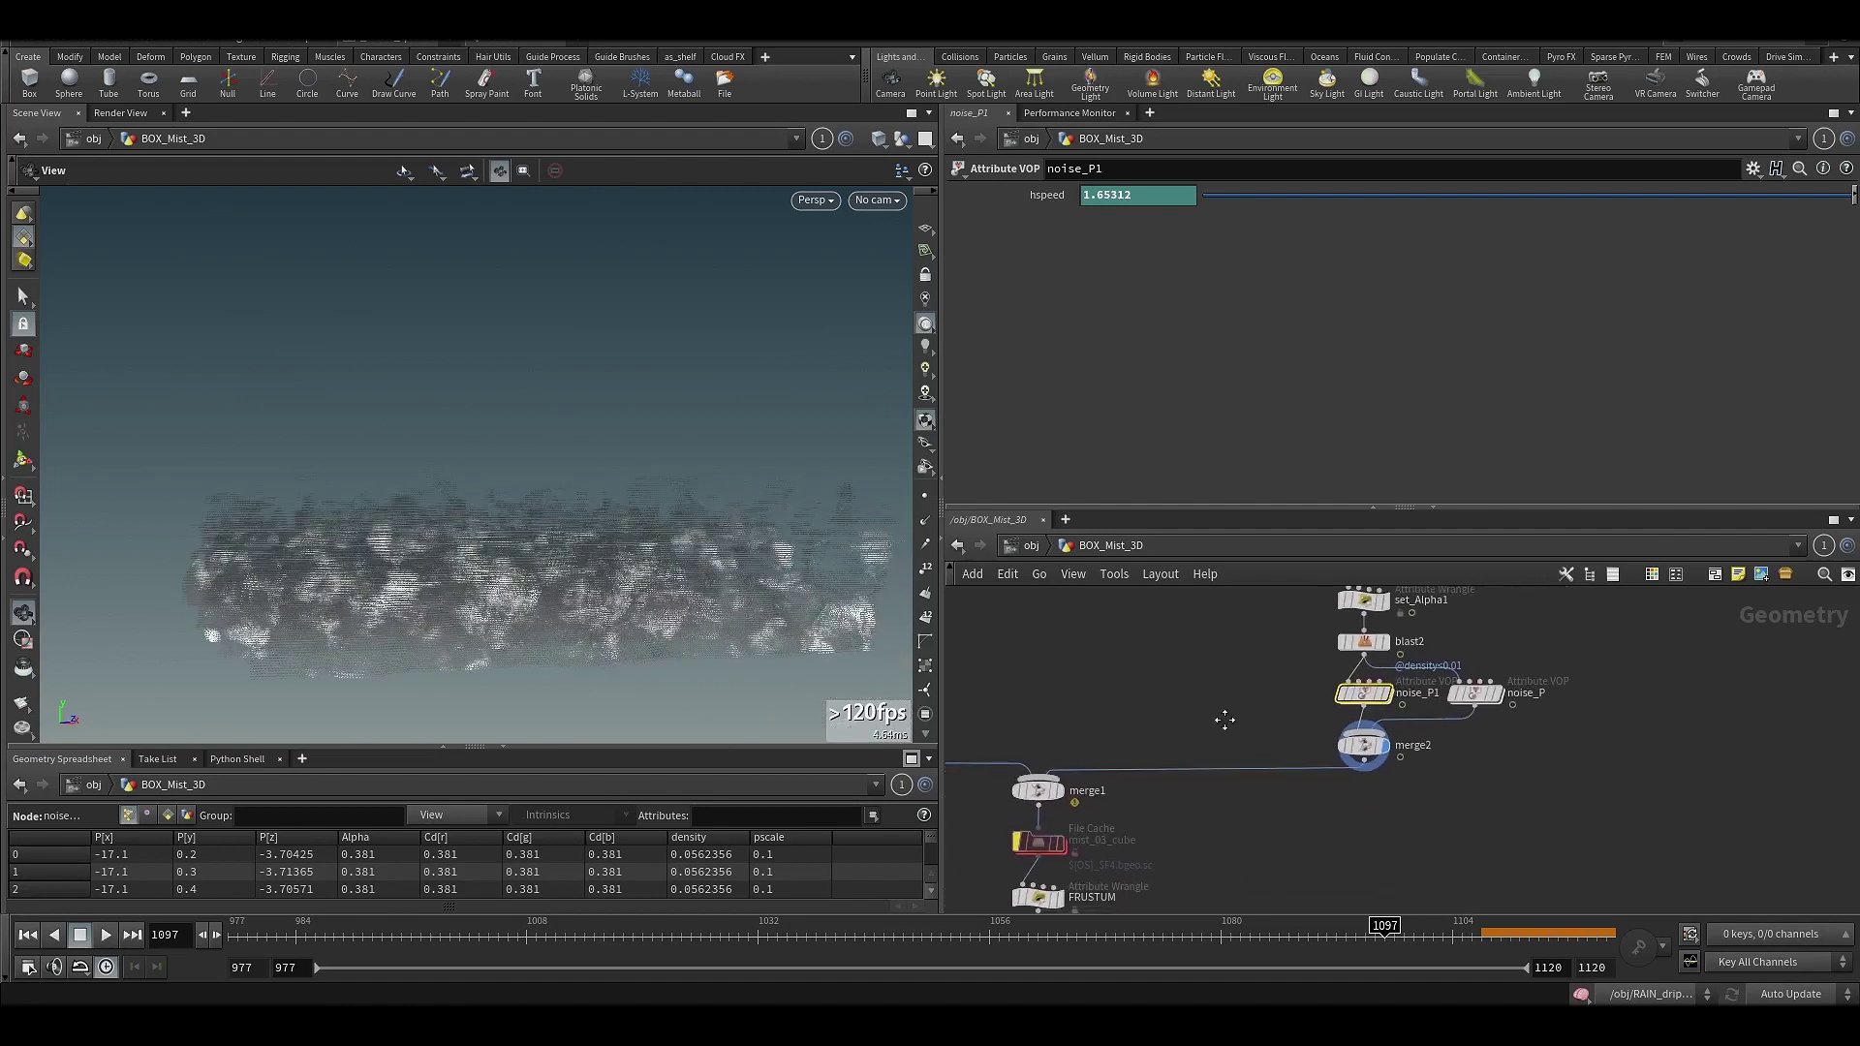
middle_drag(1225, 719, 1188, 717)
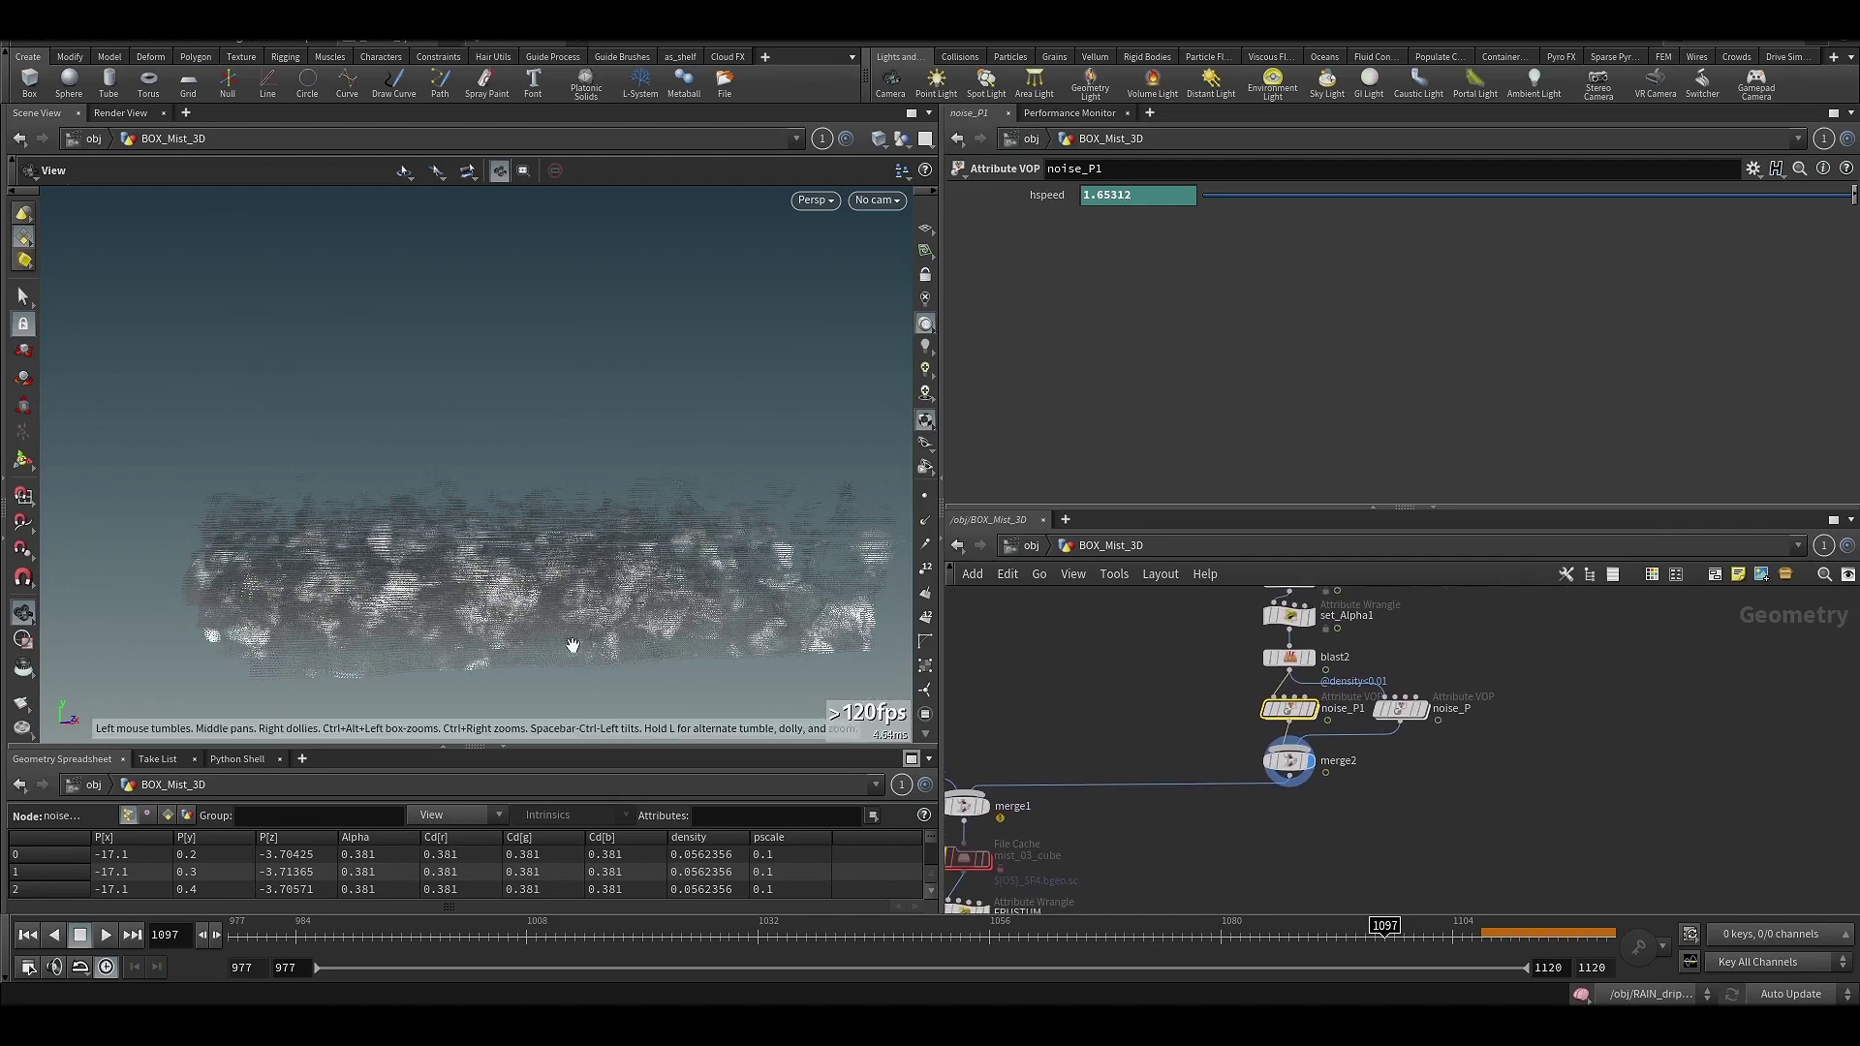
drag(557, 631, 511, 549)
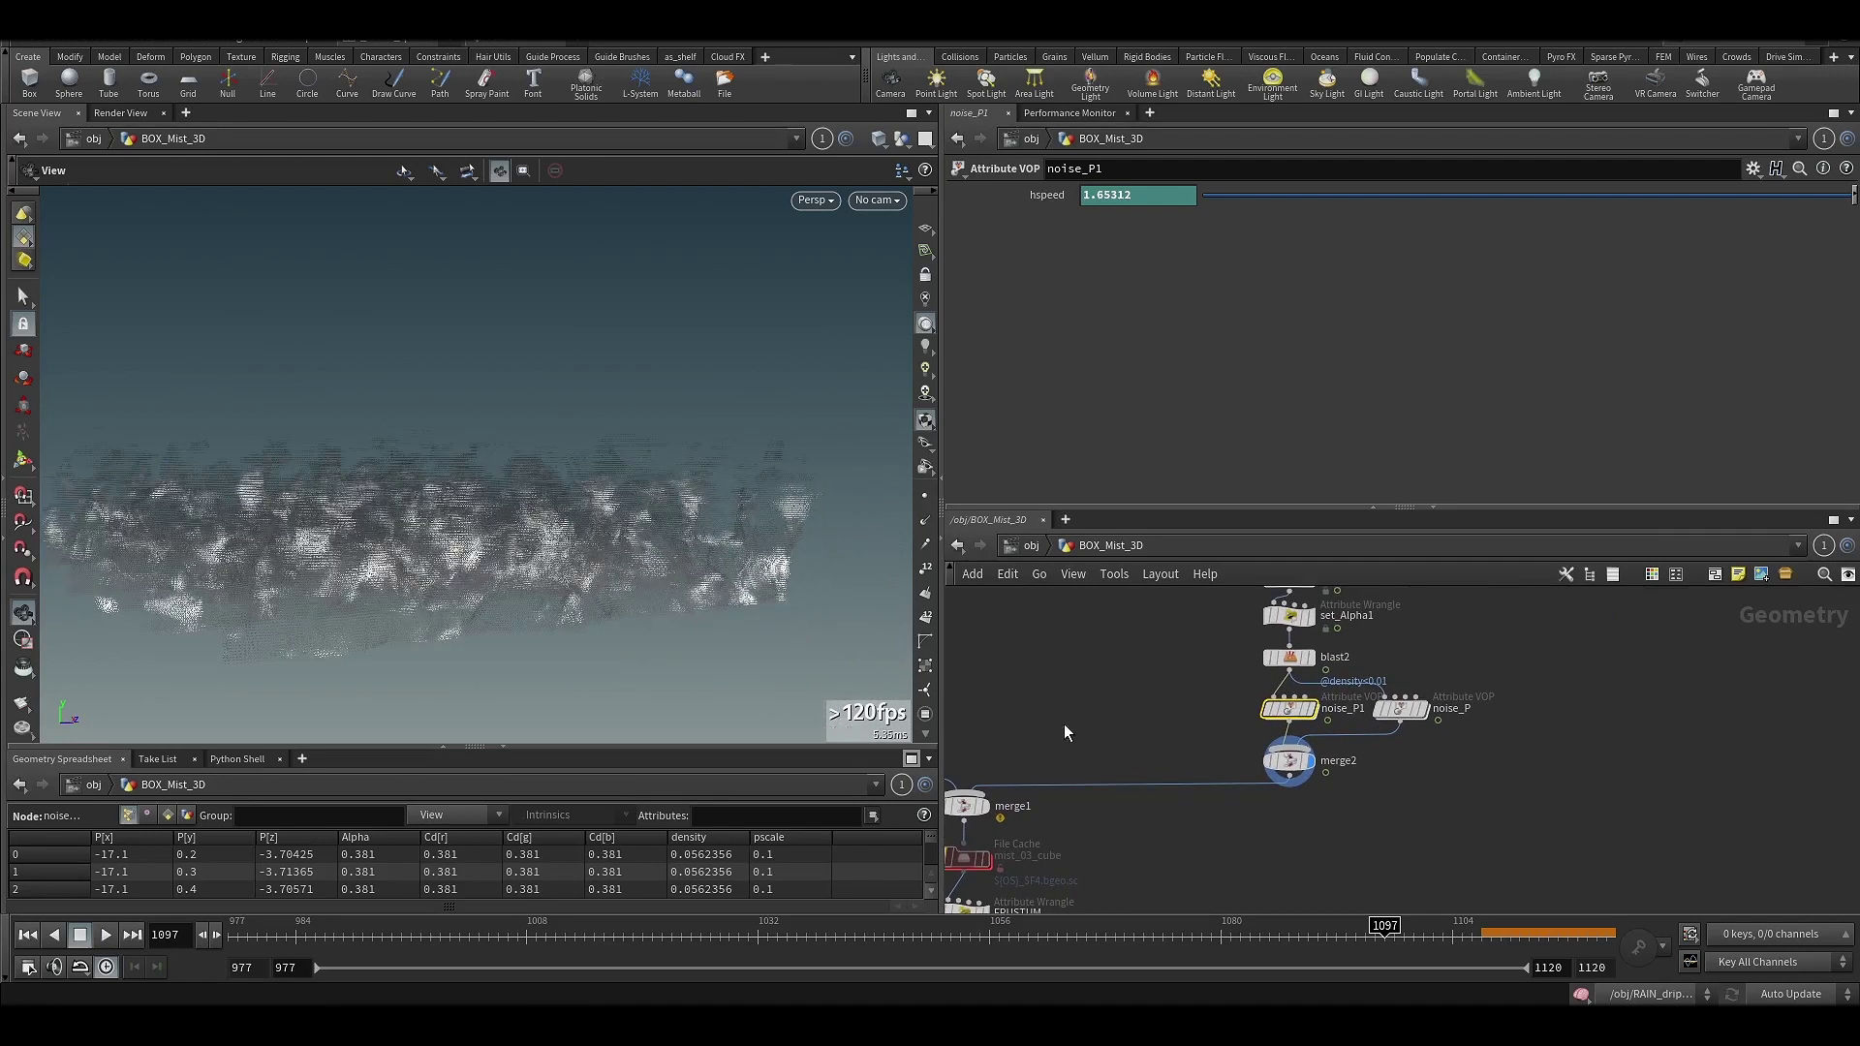
middle_drag(1064, 724, 1233, 726)
scroll(1232, 727, down, 2)
scroll(1232, 726, up, 3)
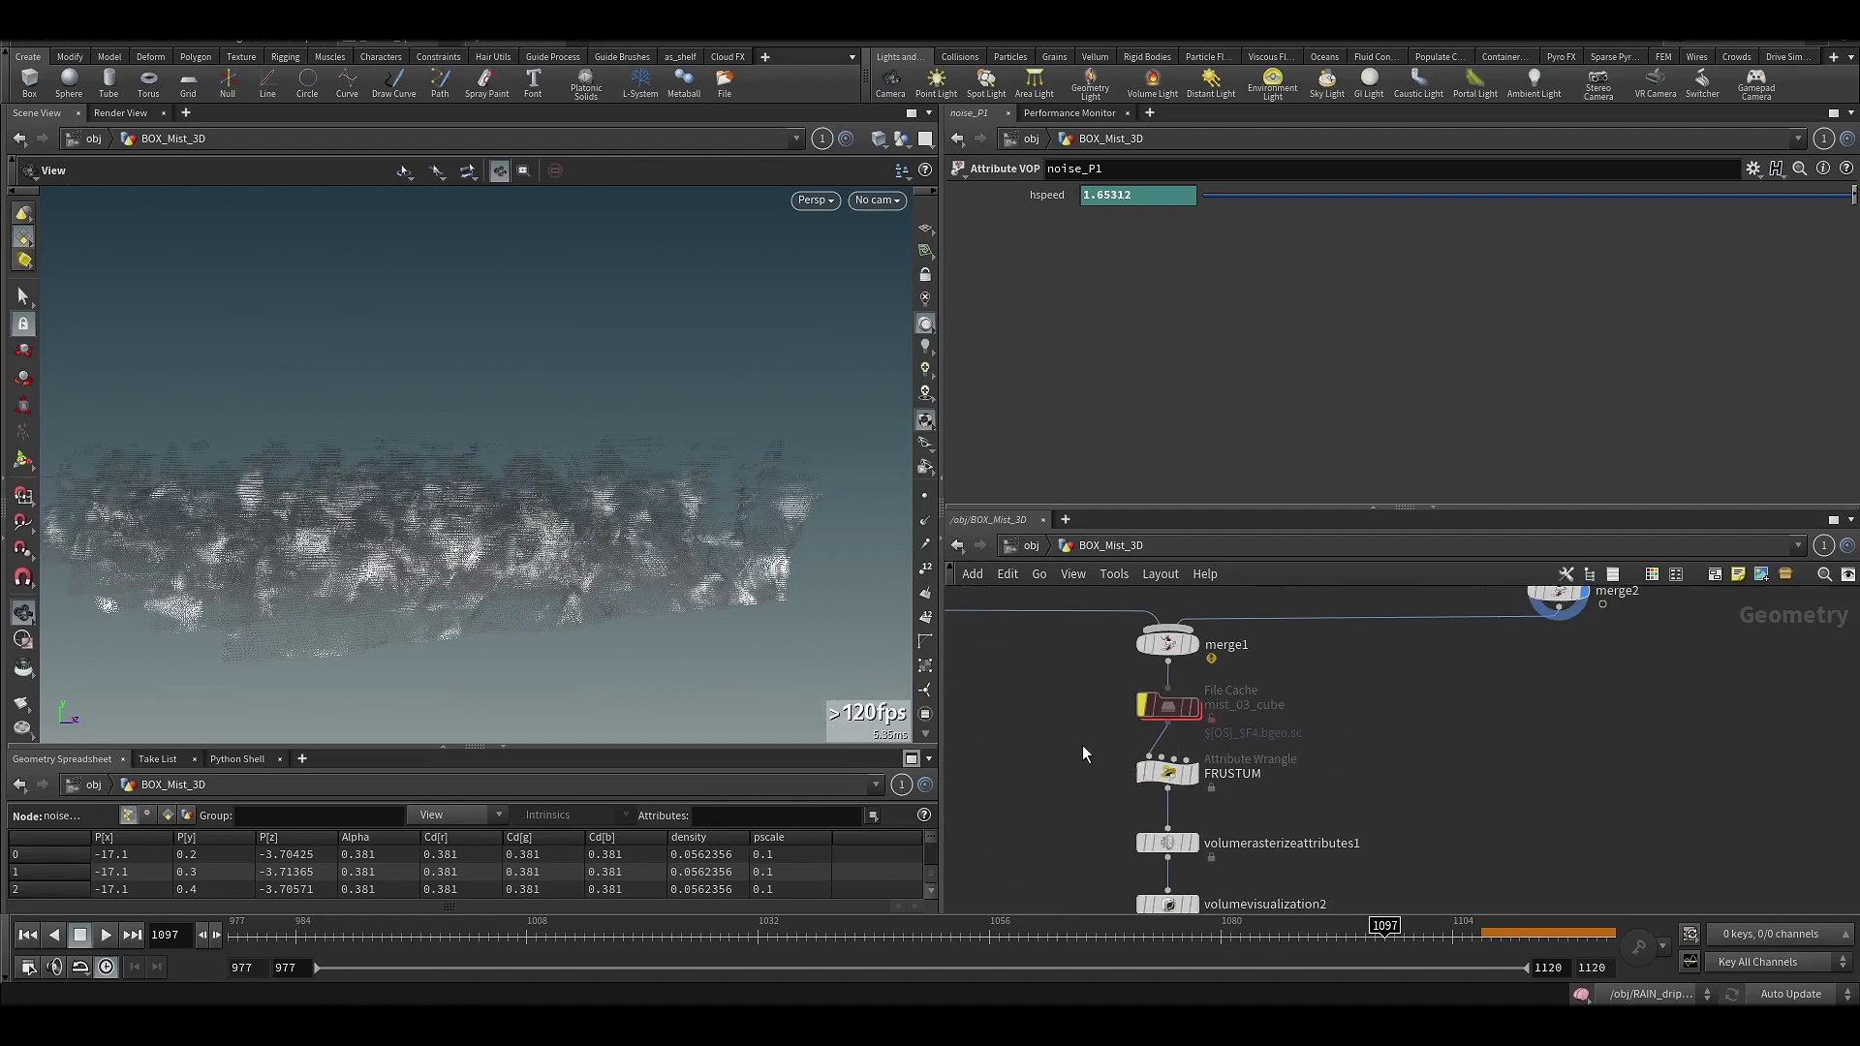
click(1174, 705)
right_drag(737, 572, 587, 604)
- Display the FRUSTUM wrangle, view its culled points from another angle and show its camera-culling VEX code
click(1169, 775)
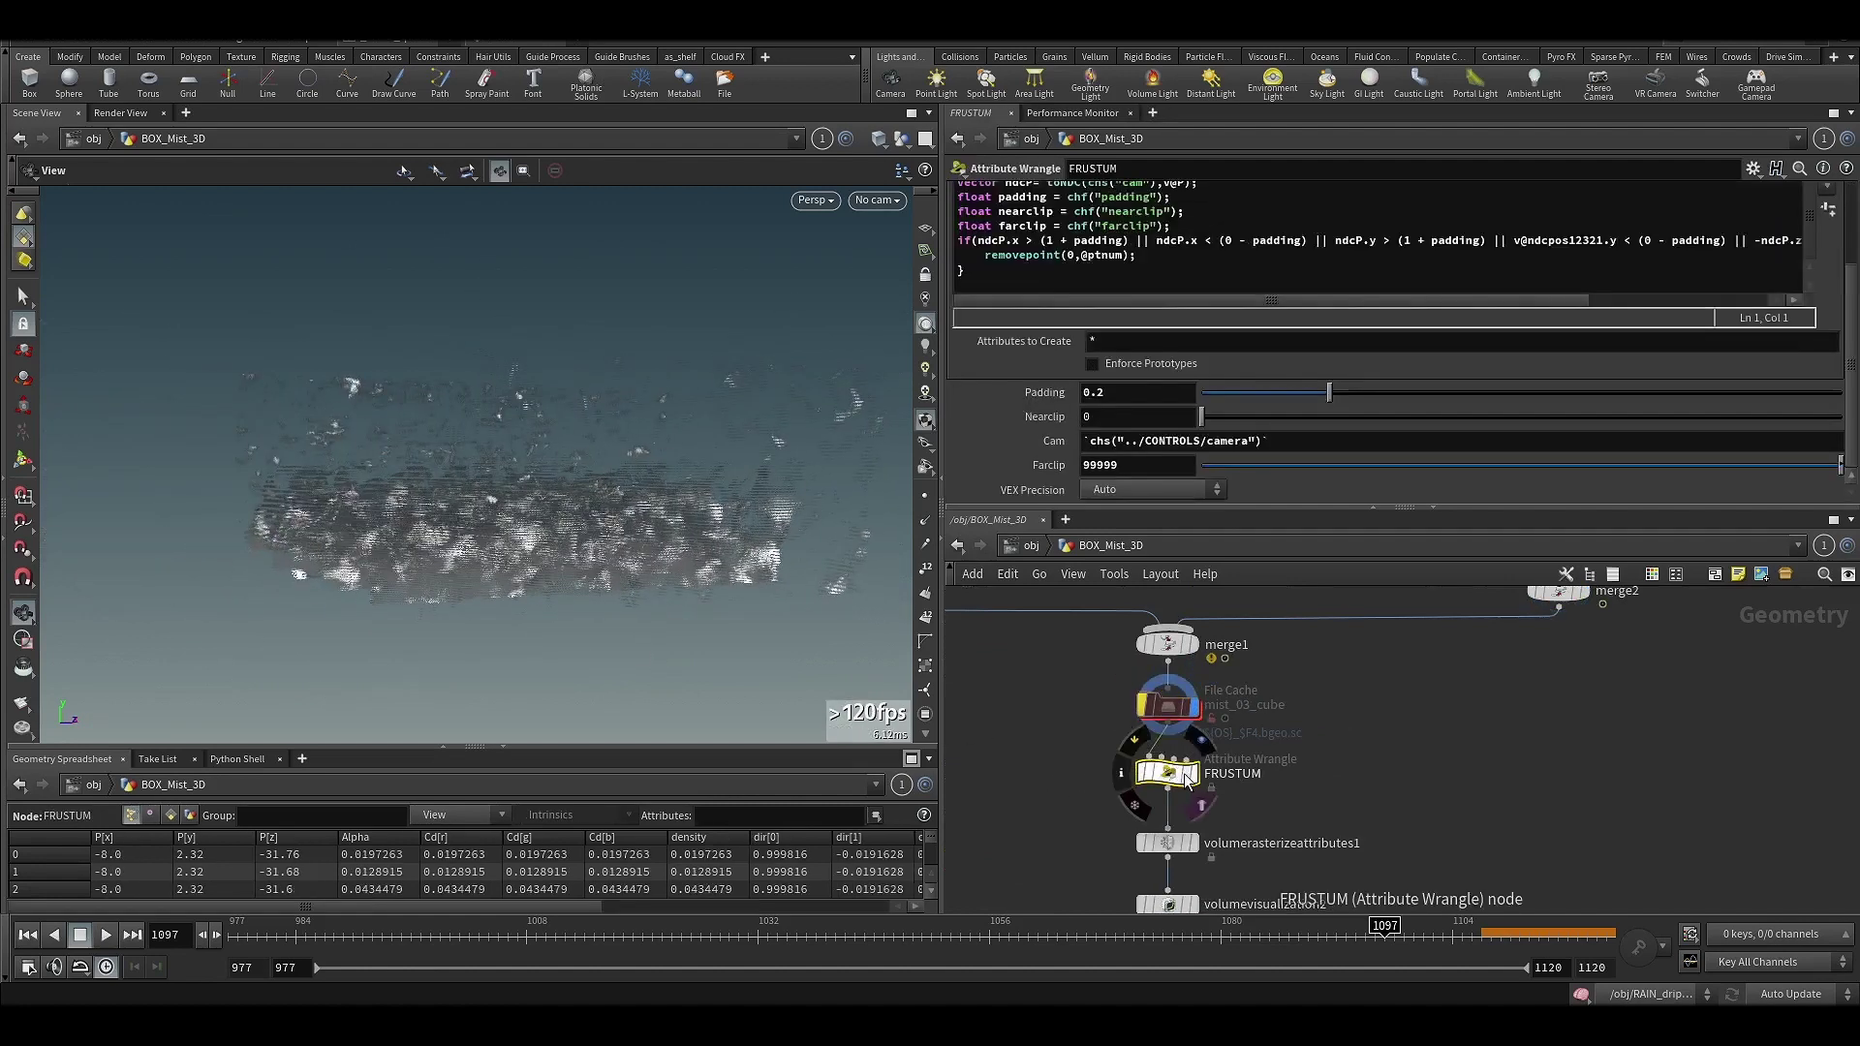
drag(500, 544, 587, 614)
mouse_move(449, 561)
mouse_down()
mouse_move(505, 575)
mouse_move(437, 486)
mouse_up()
scroll(1158, 419, up, 3)
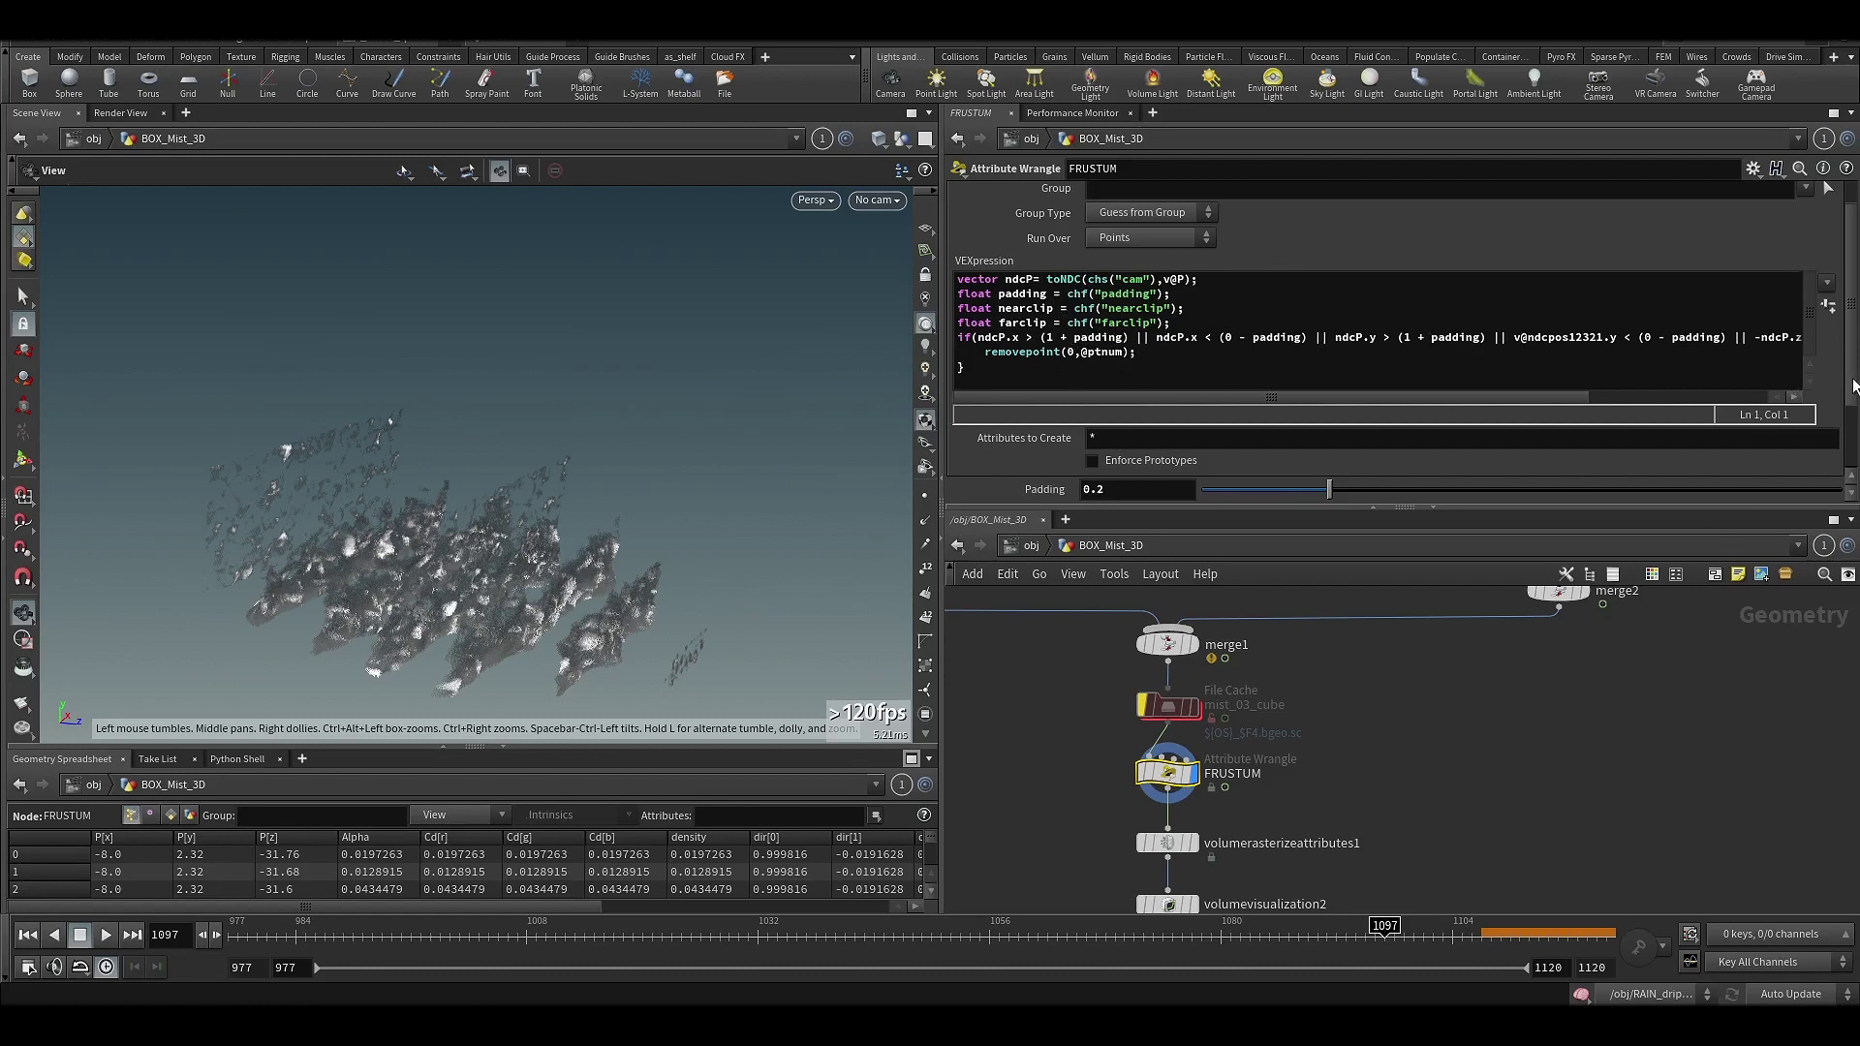
- Display volumerasterizeattributes1 with its parameters and view the rasterized mist volume from above
click(1211, 751)
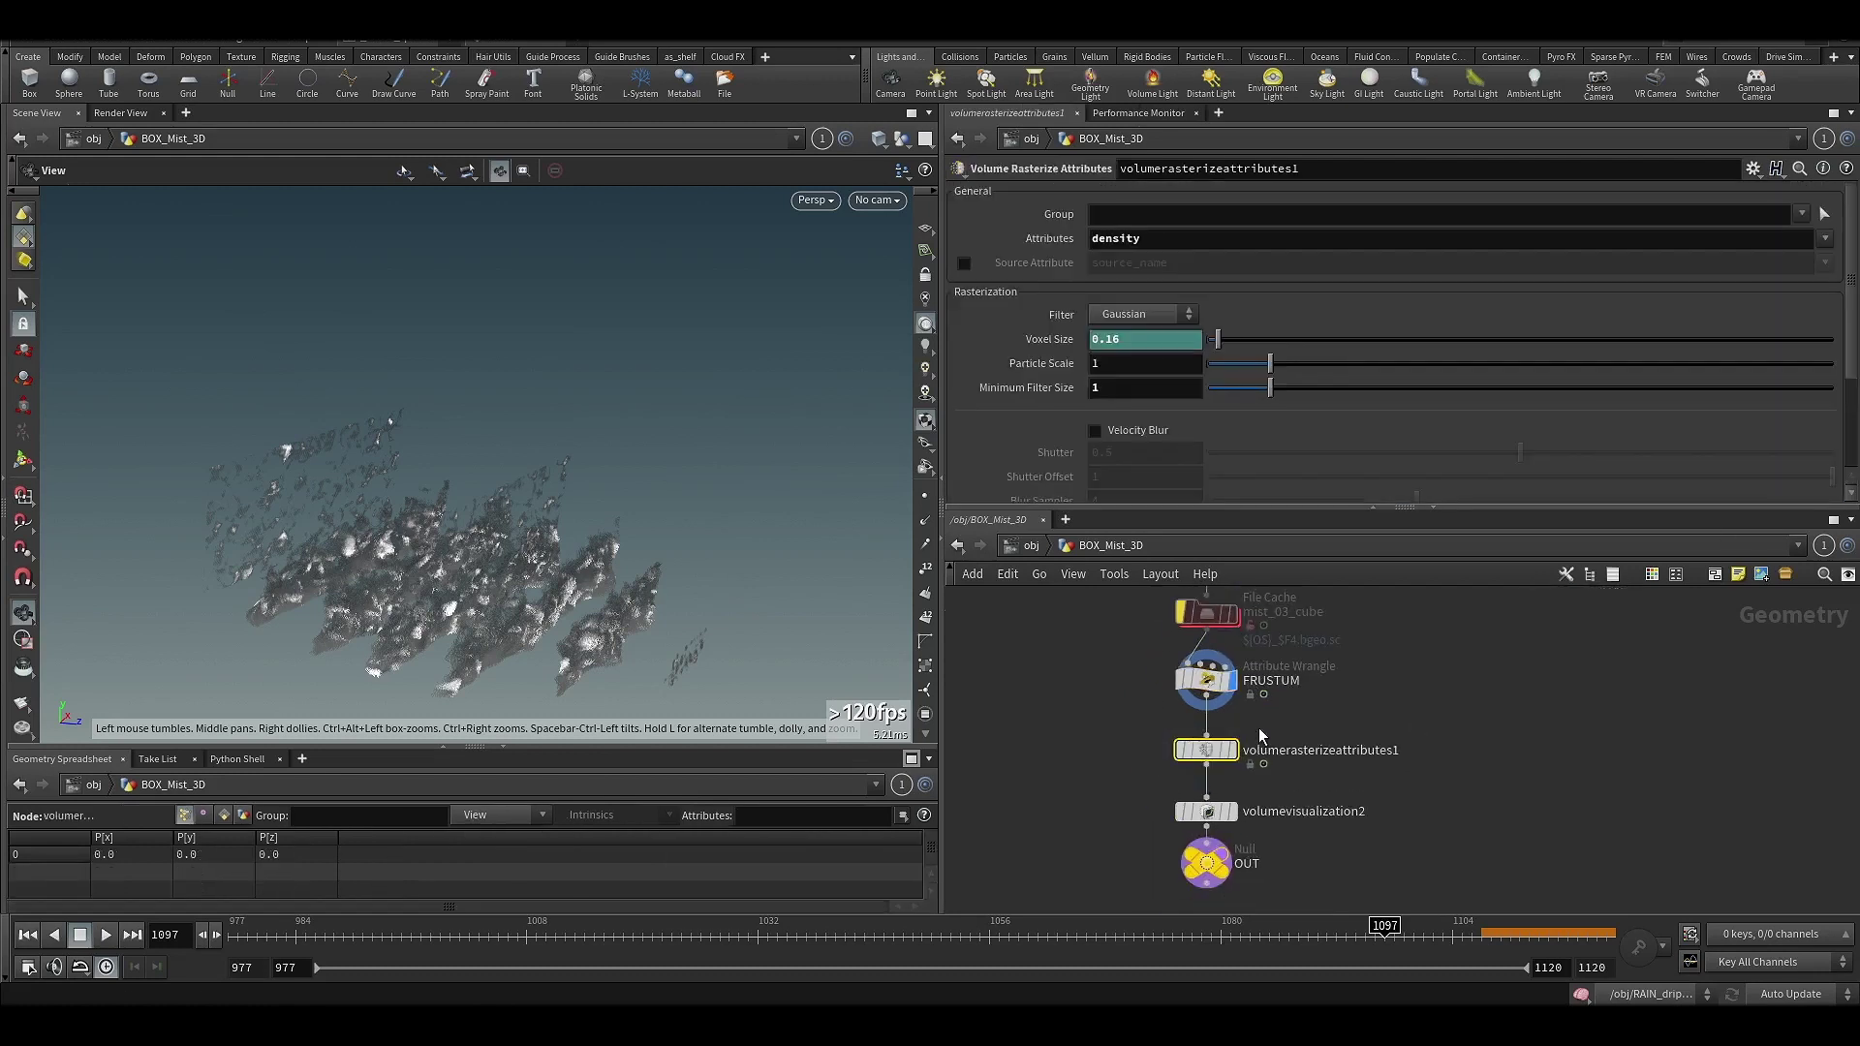
click(1230, 749)
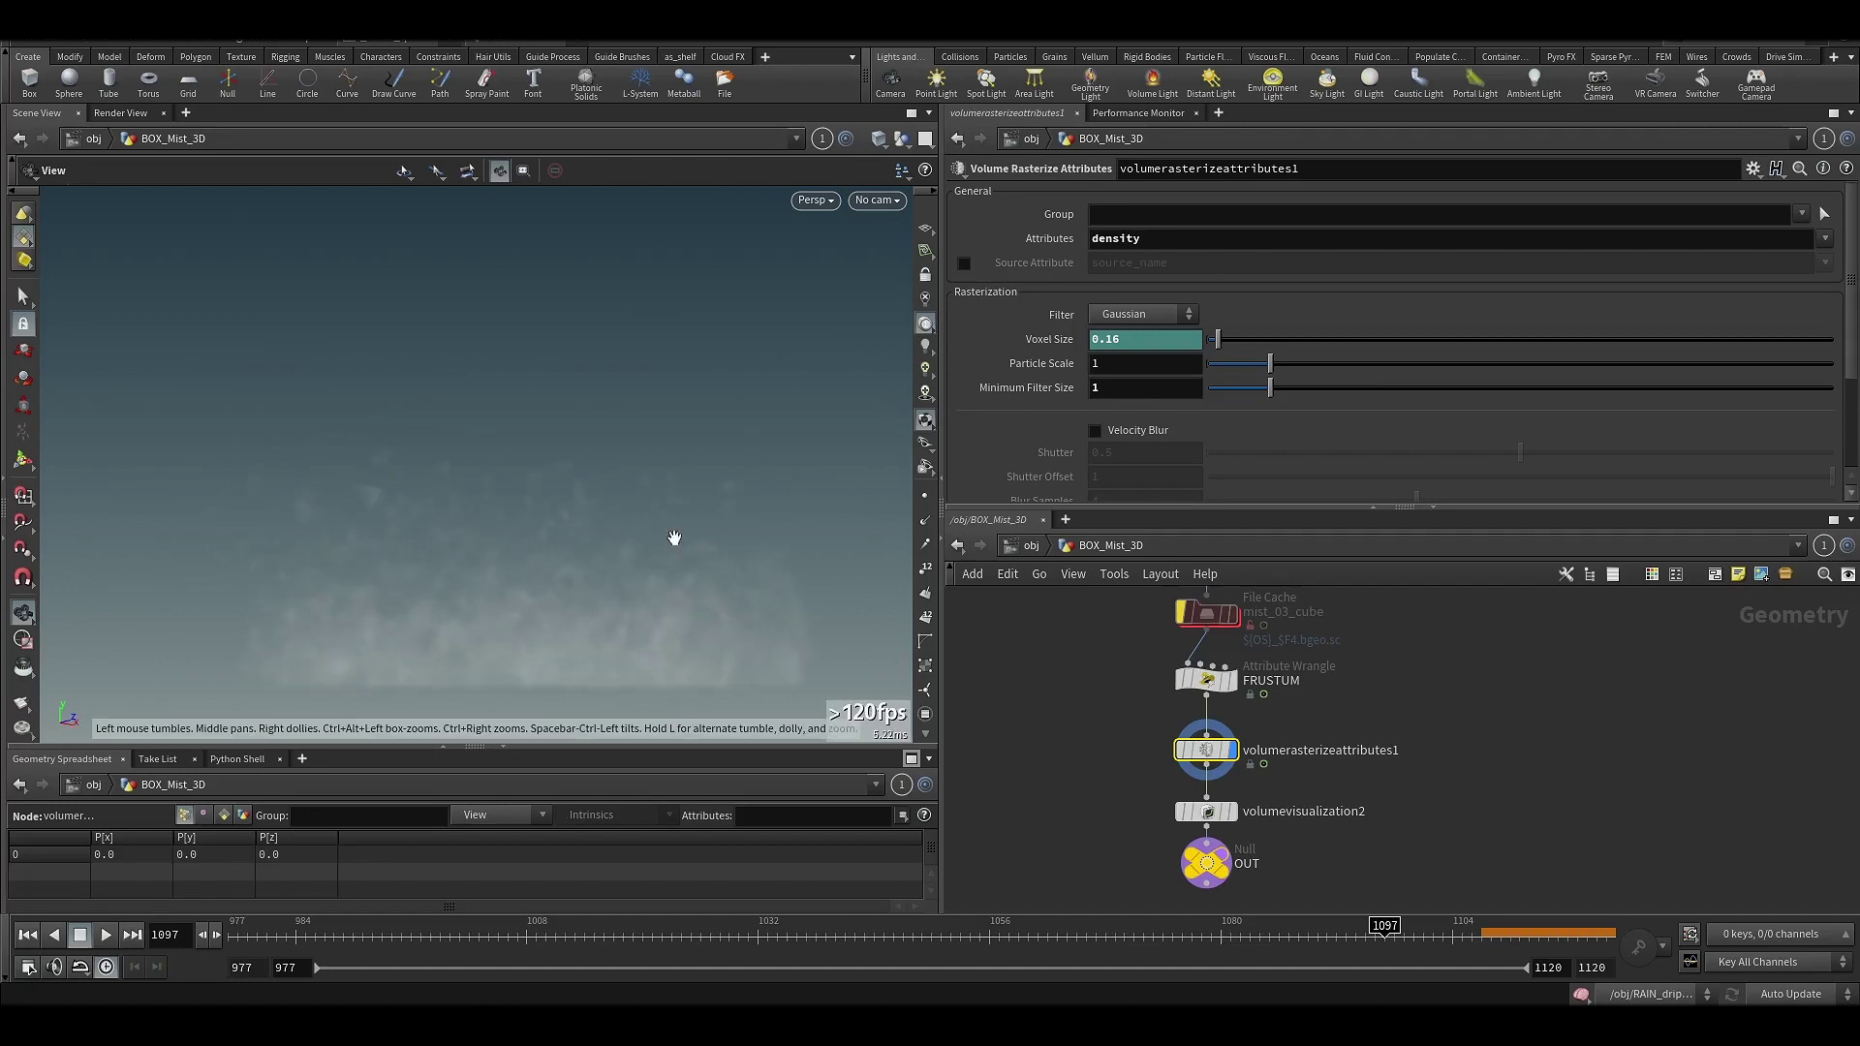
drag(674, 538, 689, 615)
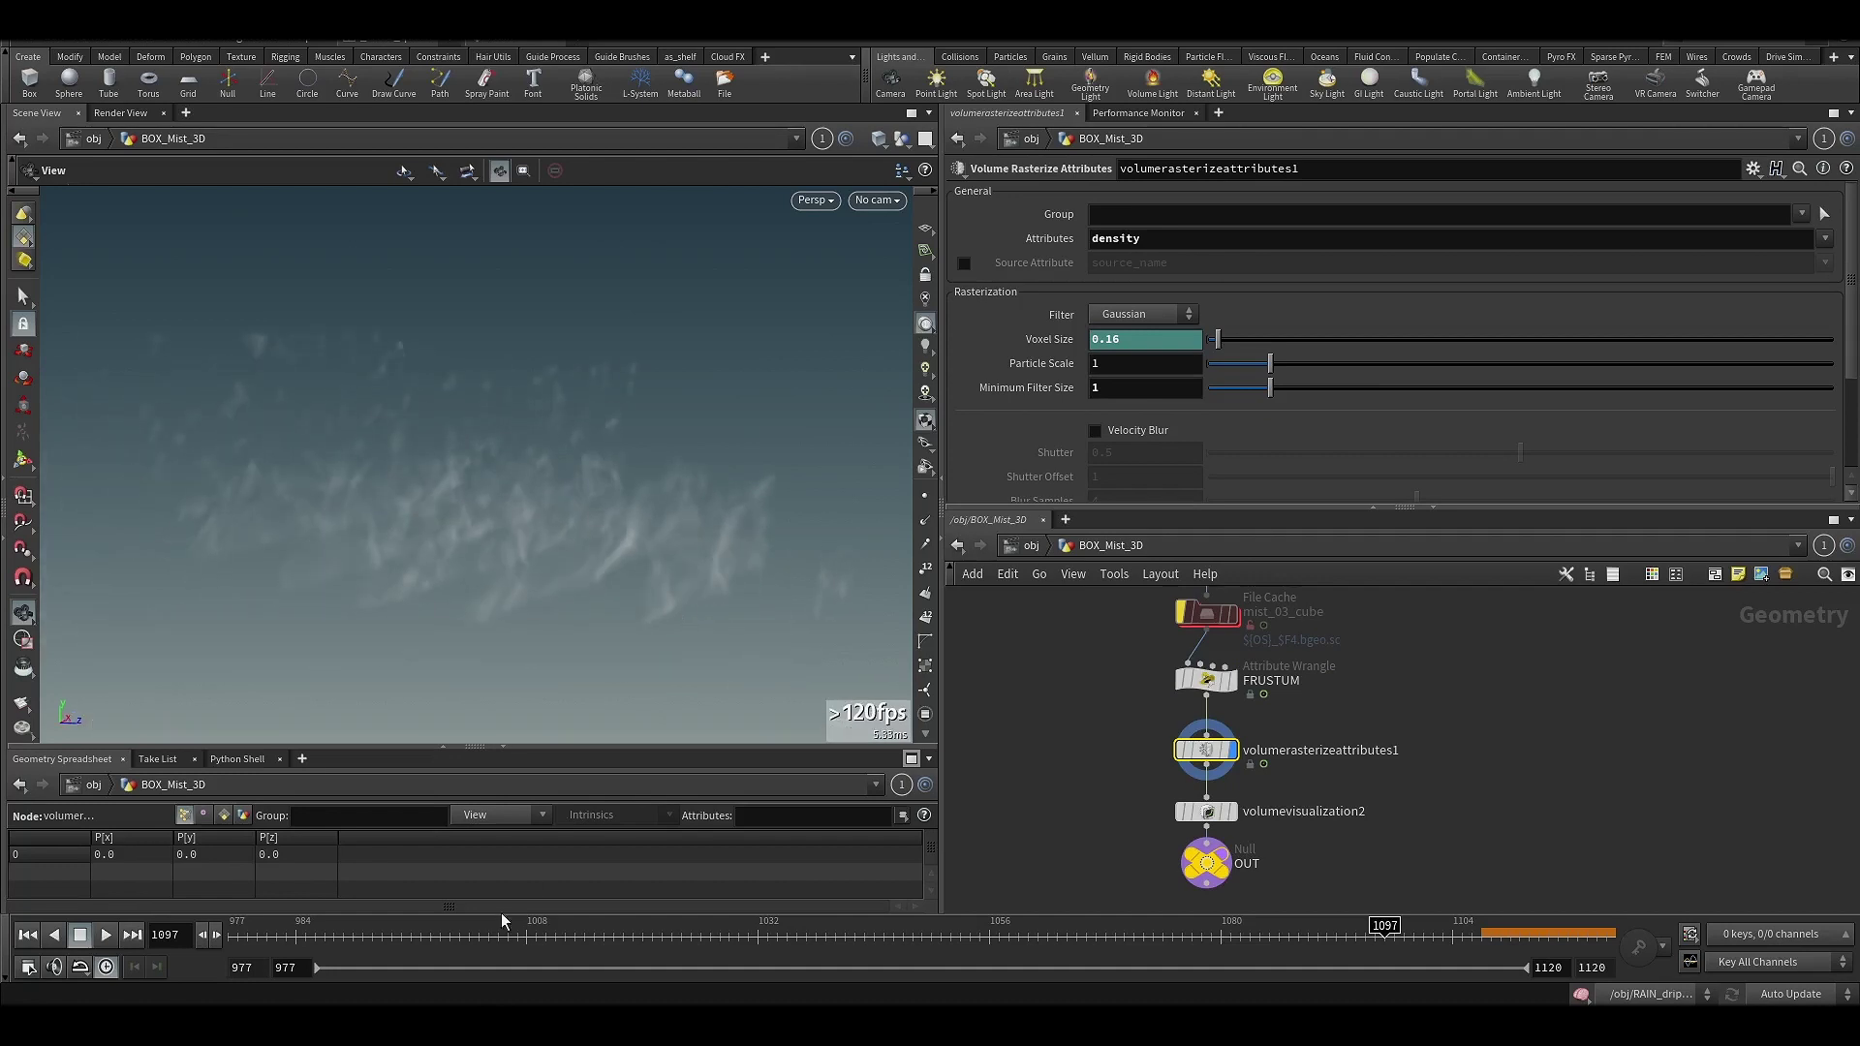
- Check the mist volume at several points on the timeline, finishing at frame 1086
click(527, 928)
click(1134, 933)
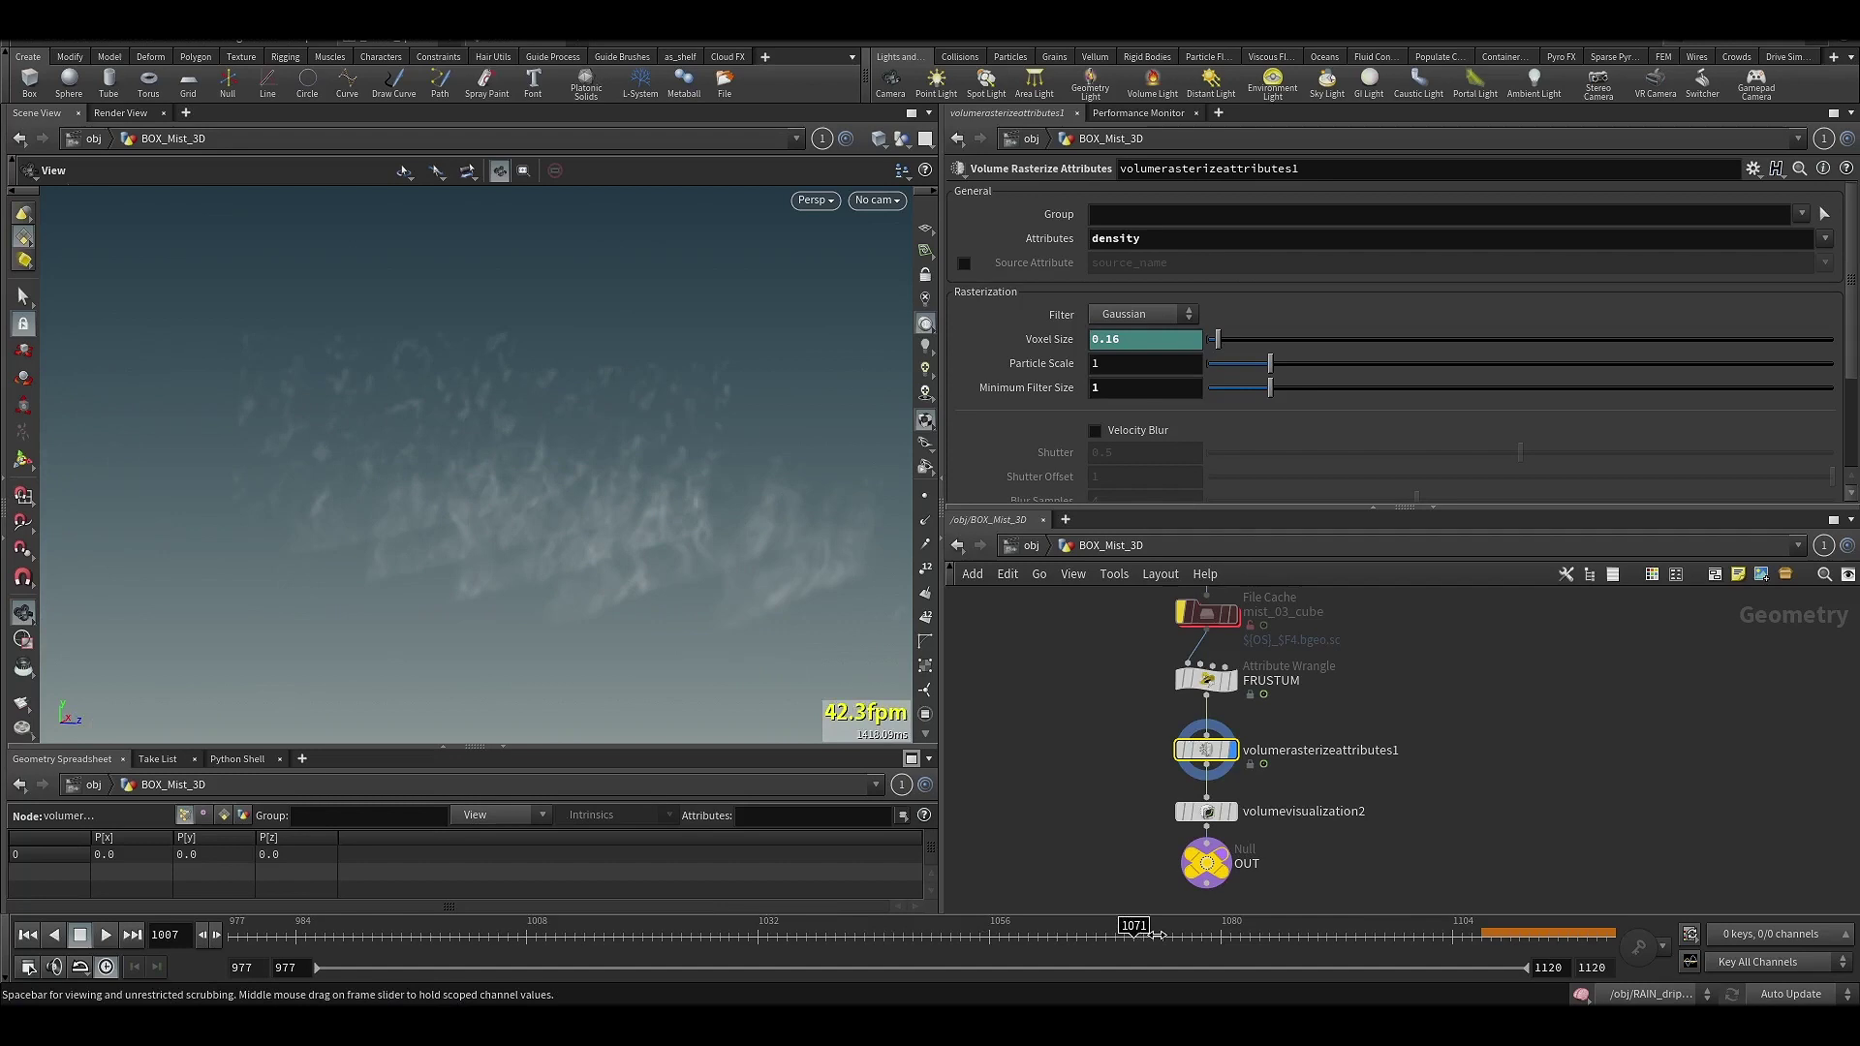
click(1279, 931)
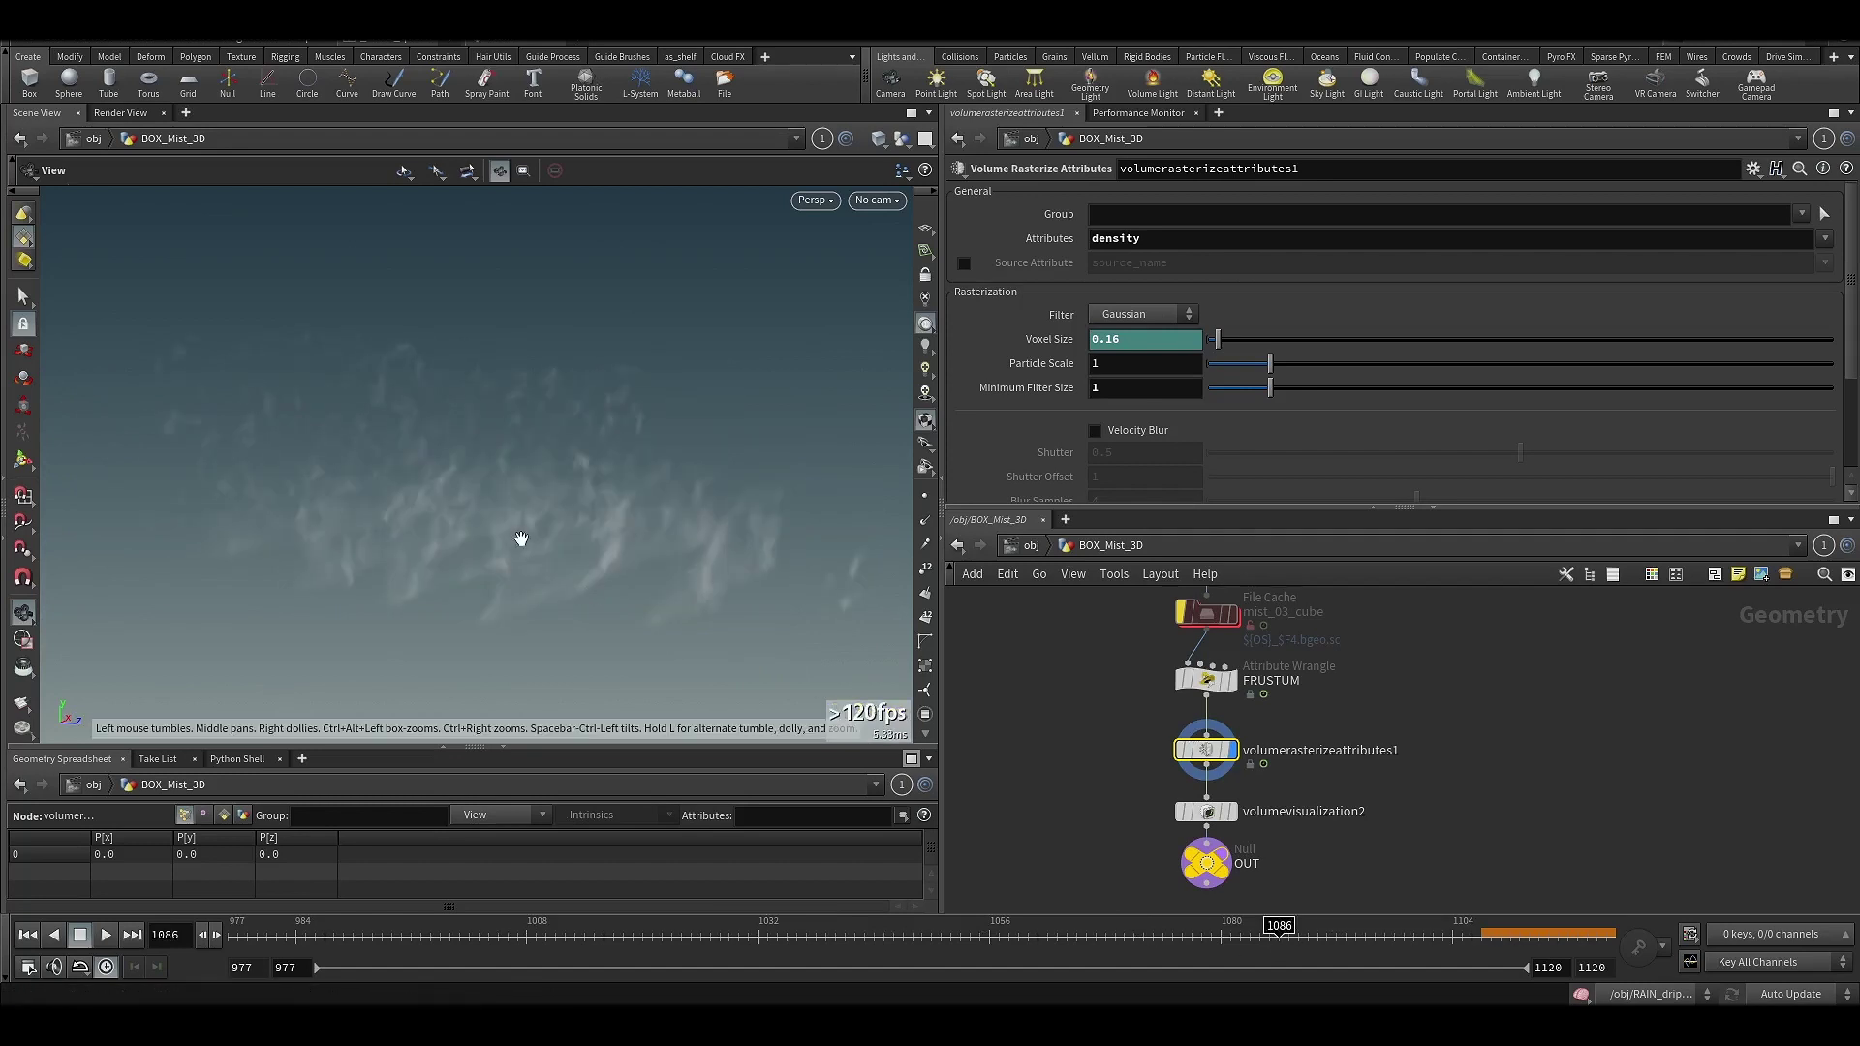
- View the mist volume from the side and look at it through ANIM_cam
drag(547, 541, 658, 445)
click(876, 199)
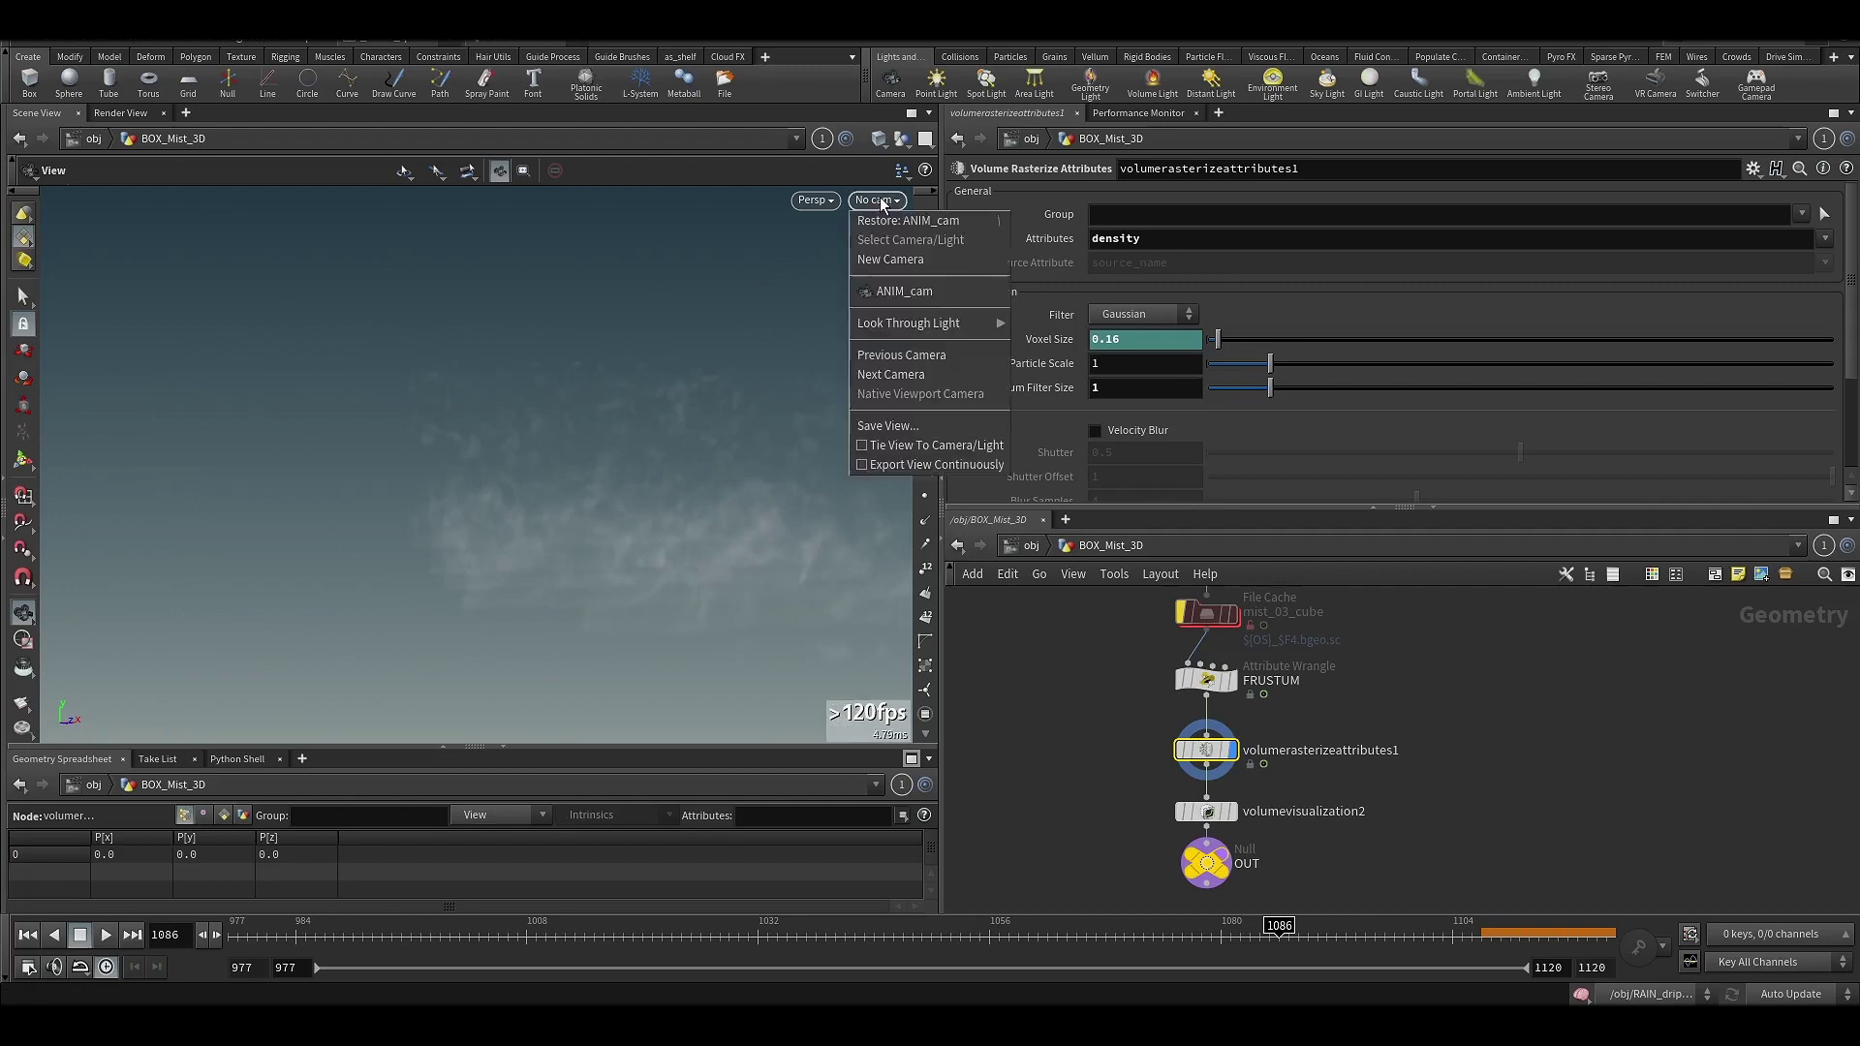
mouse_move(920, 323)
click(904, 291)
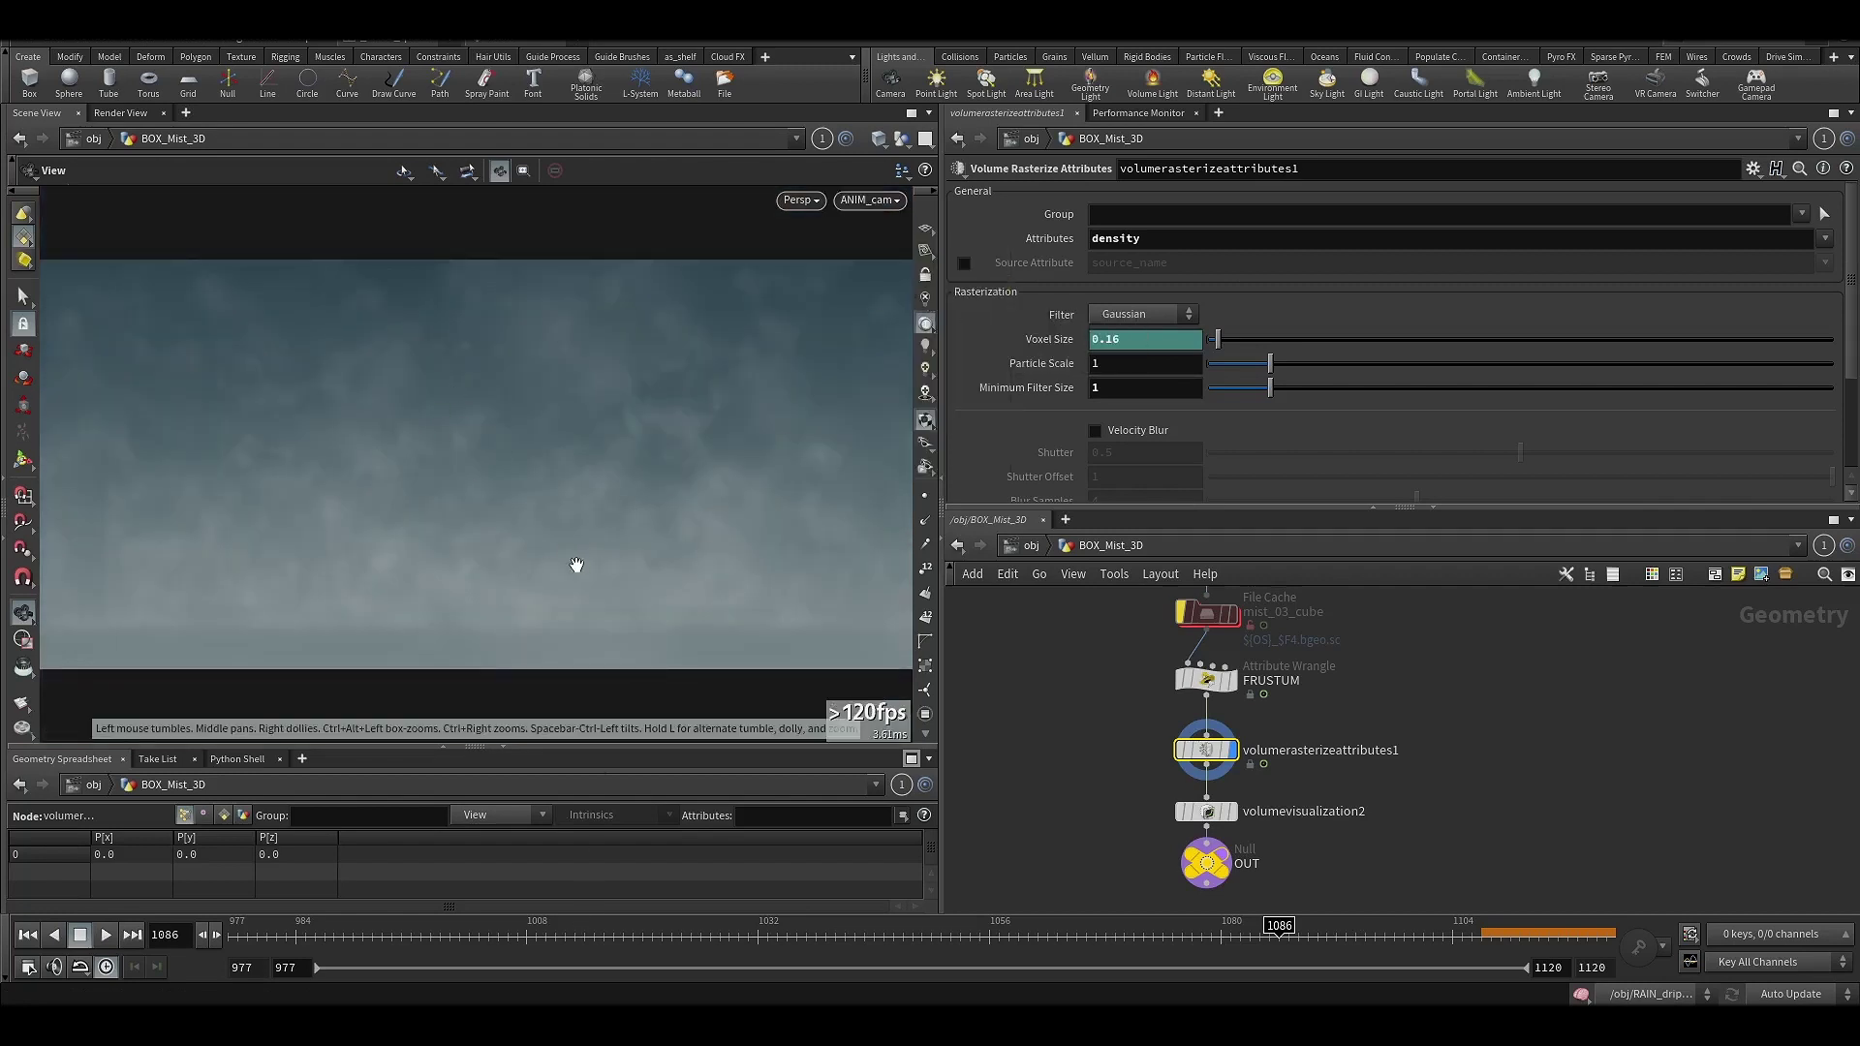
- Show the parameters of volumevisualization2 above the OUT null
middle_drag(1336, 793, 1404, 732)
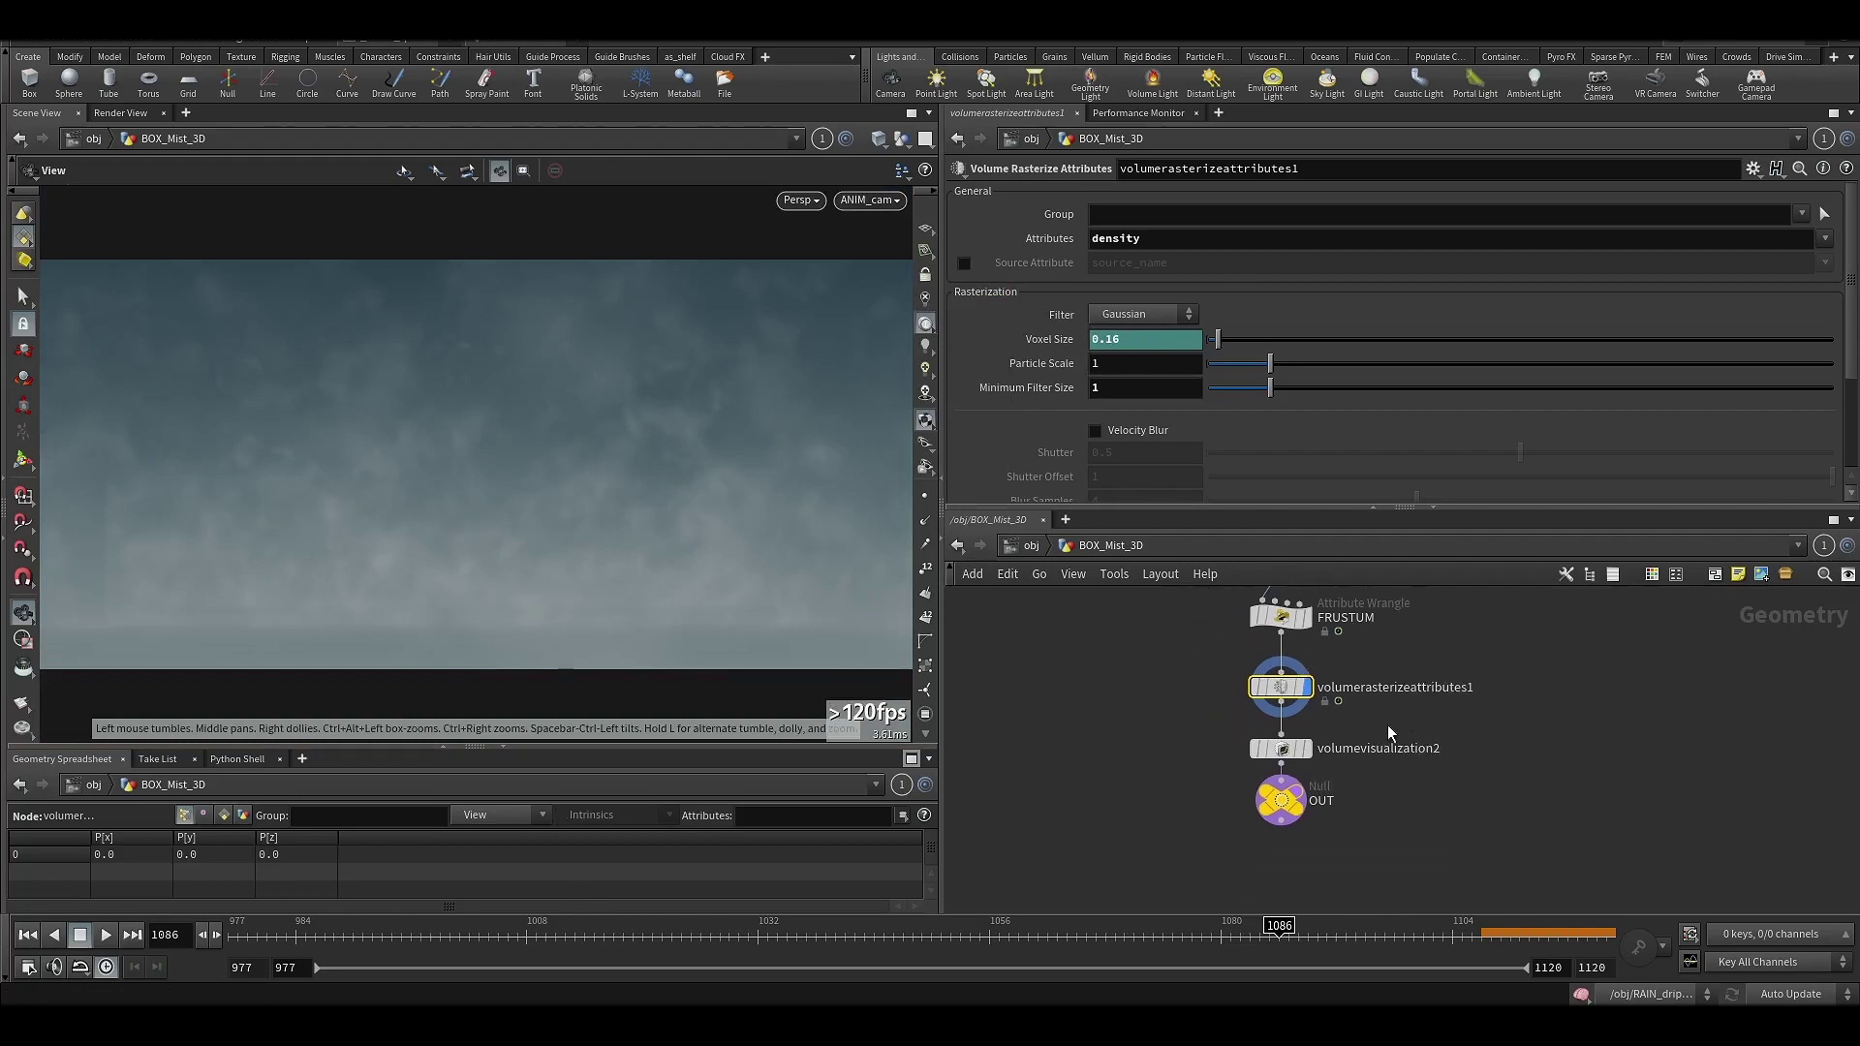
click(1303, 750)
middle_drag(1190, 726, 1118, 772)
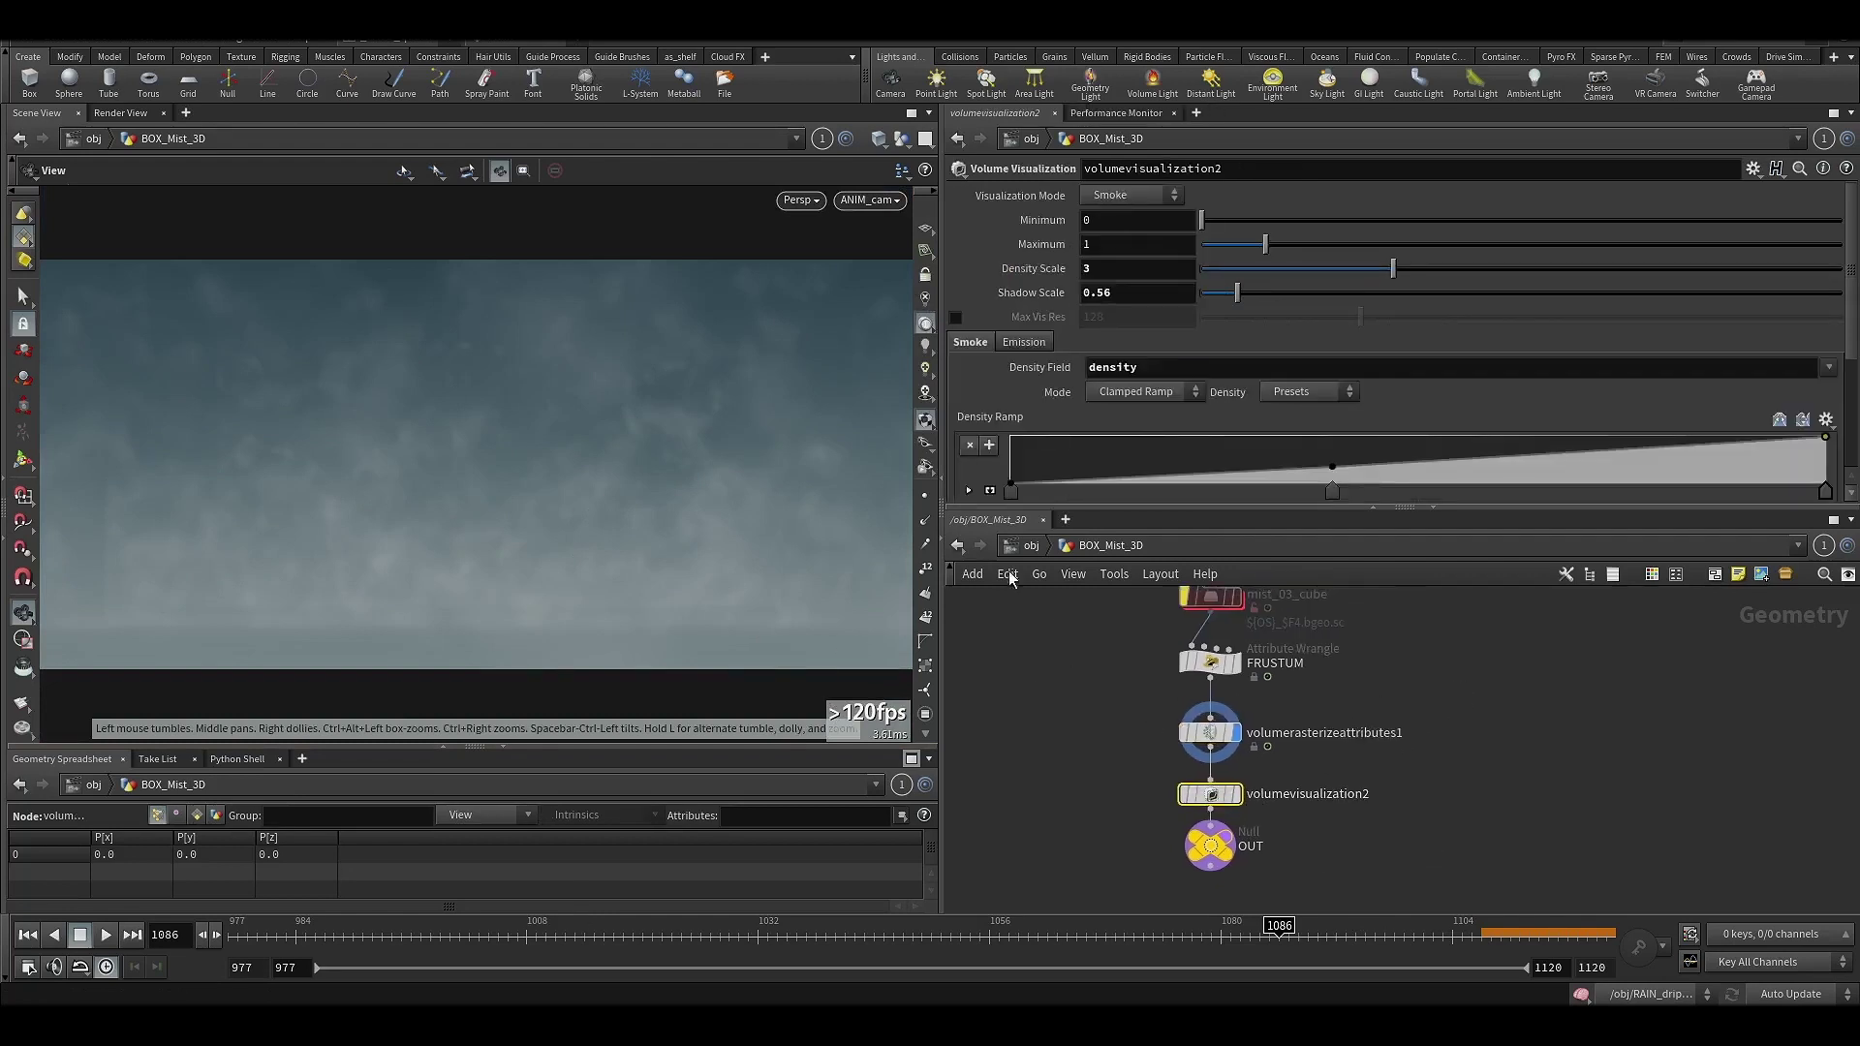
- Return to the object level, enter the FOG geometry network and show the parameters of box1
click(1029, 545)
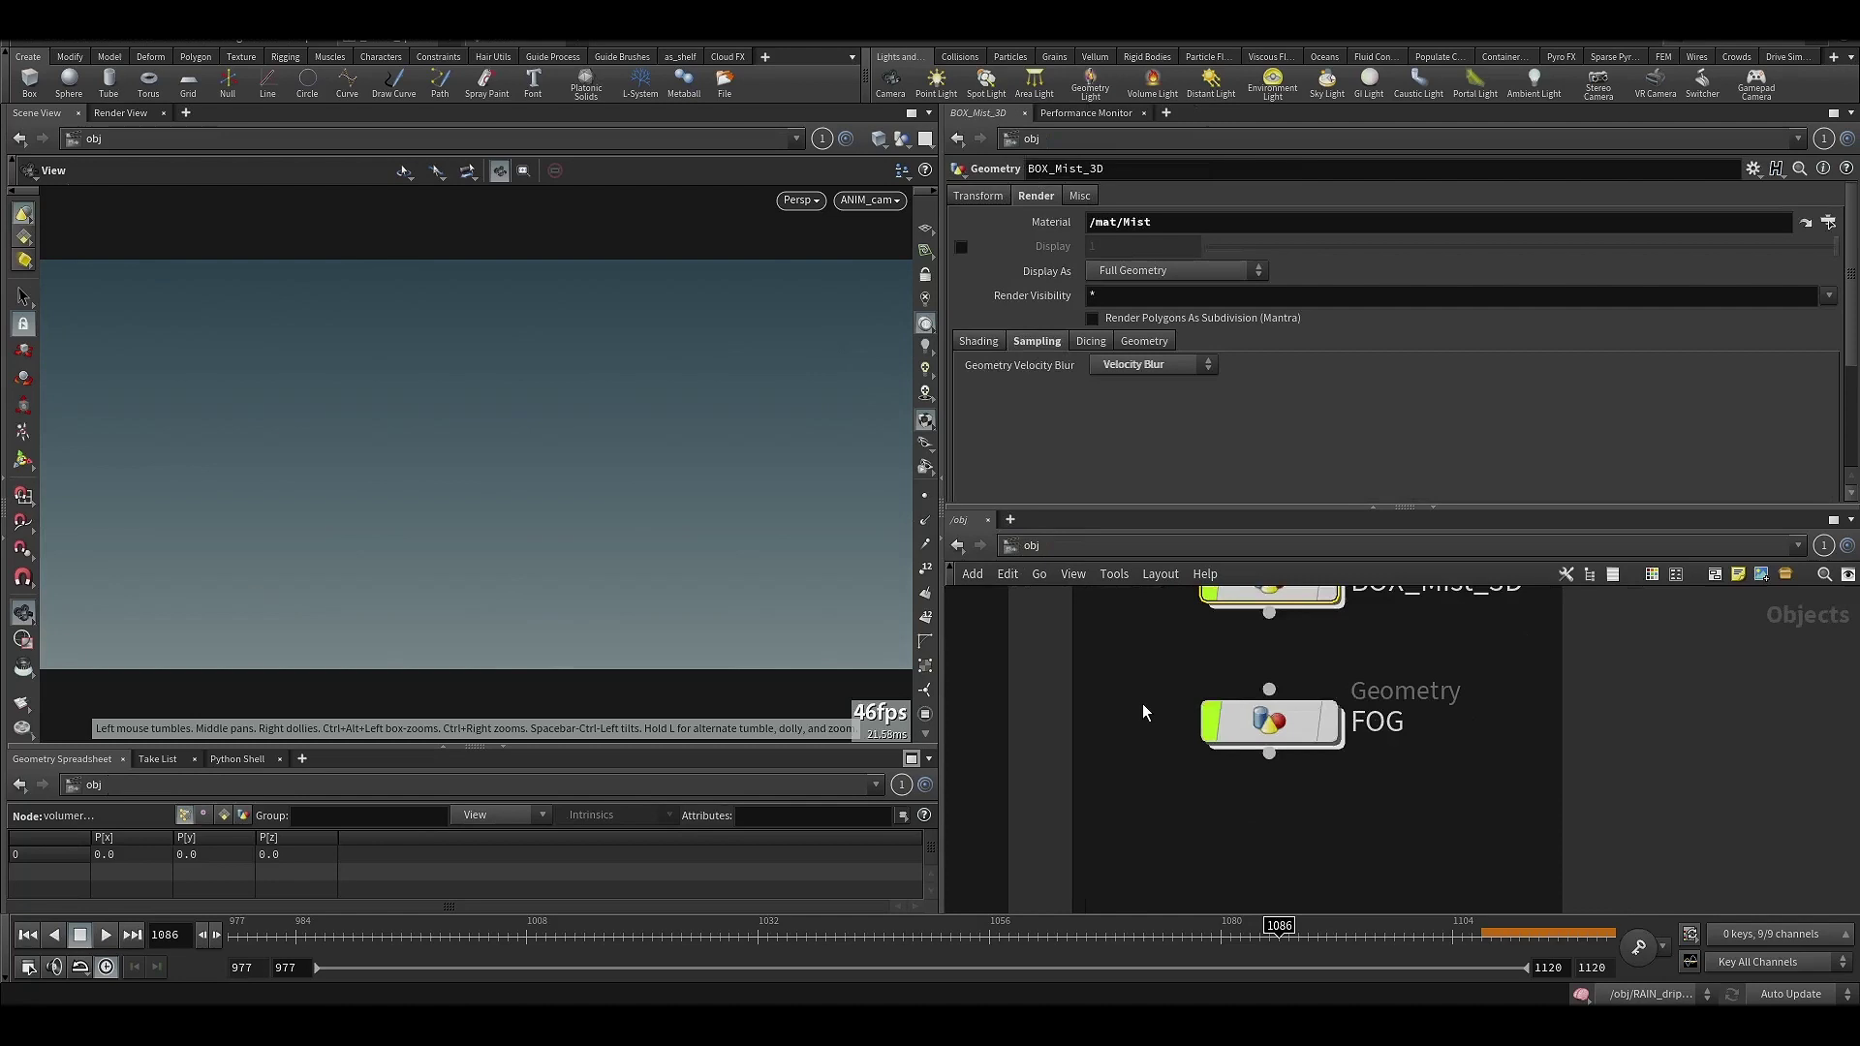
double_click(1271, 722)
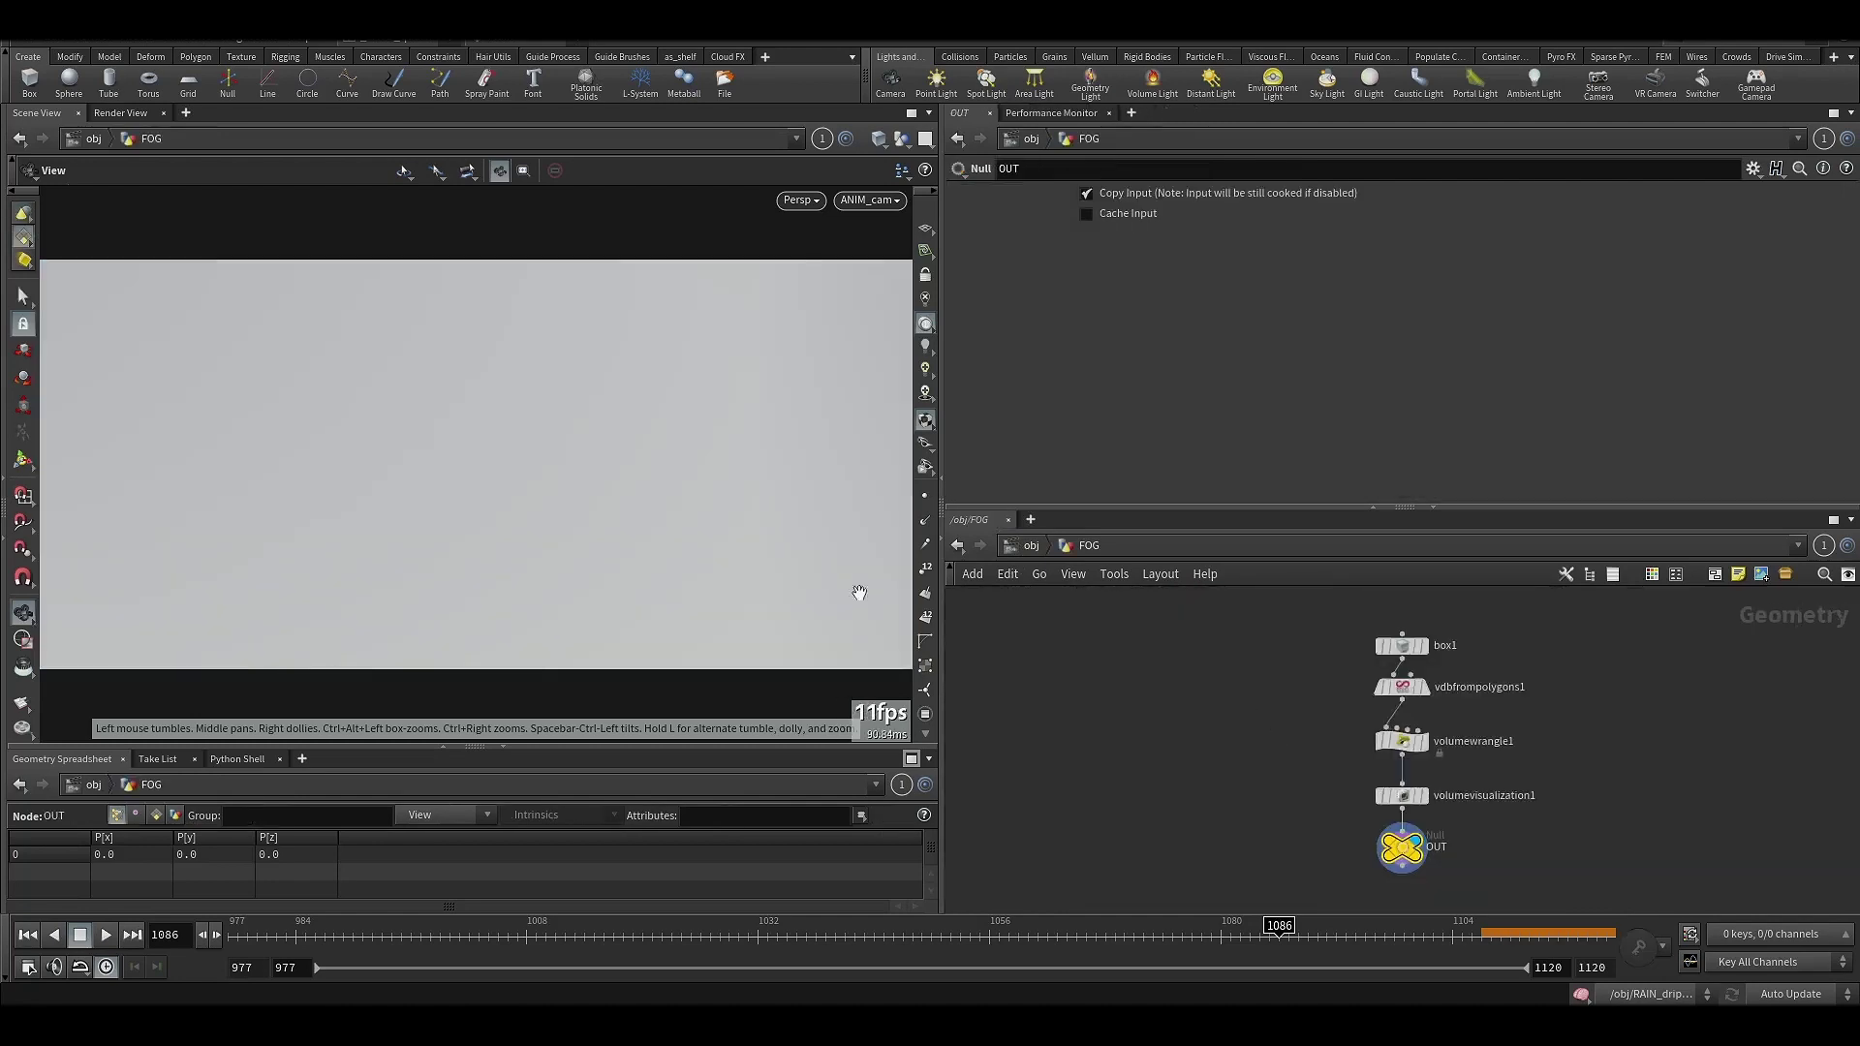
click(1403, 645)
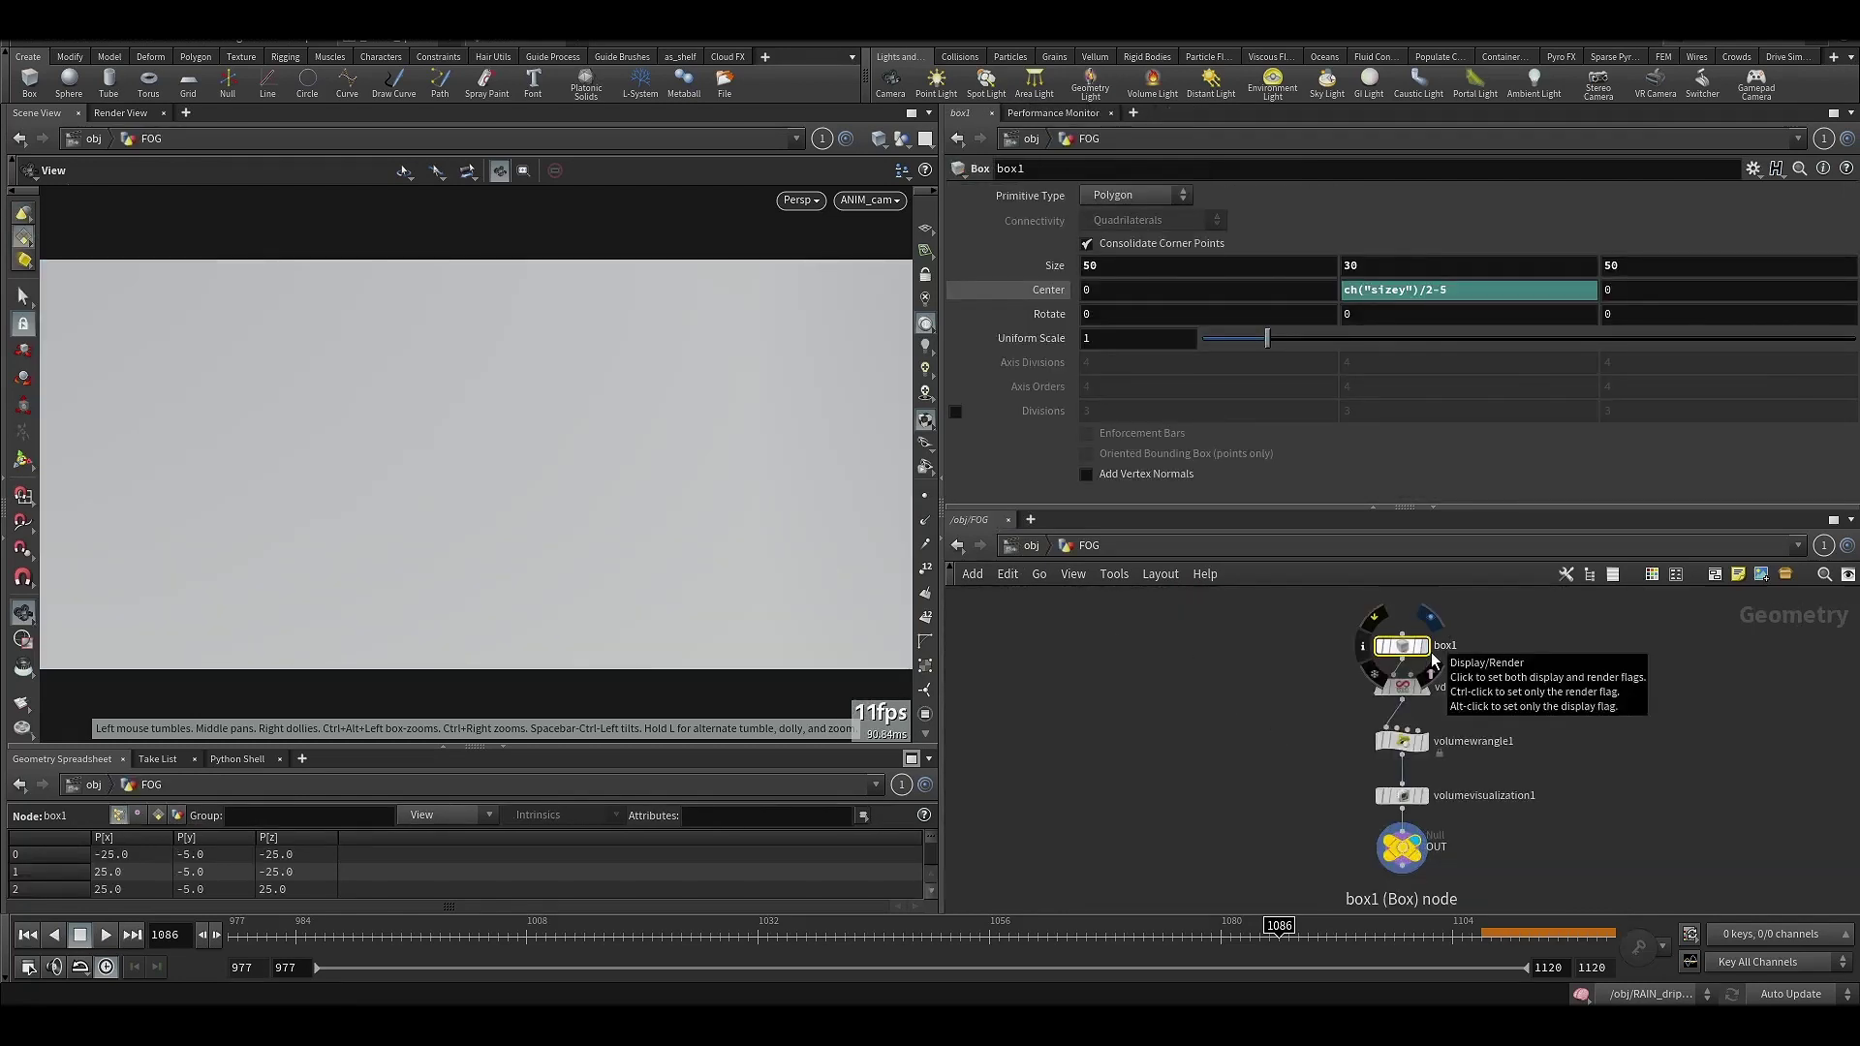
click(1401, 795)
click(1402, 645)
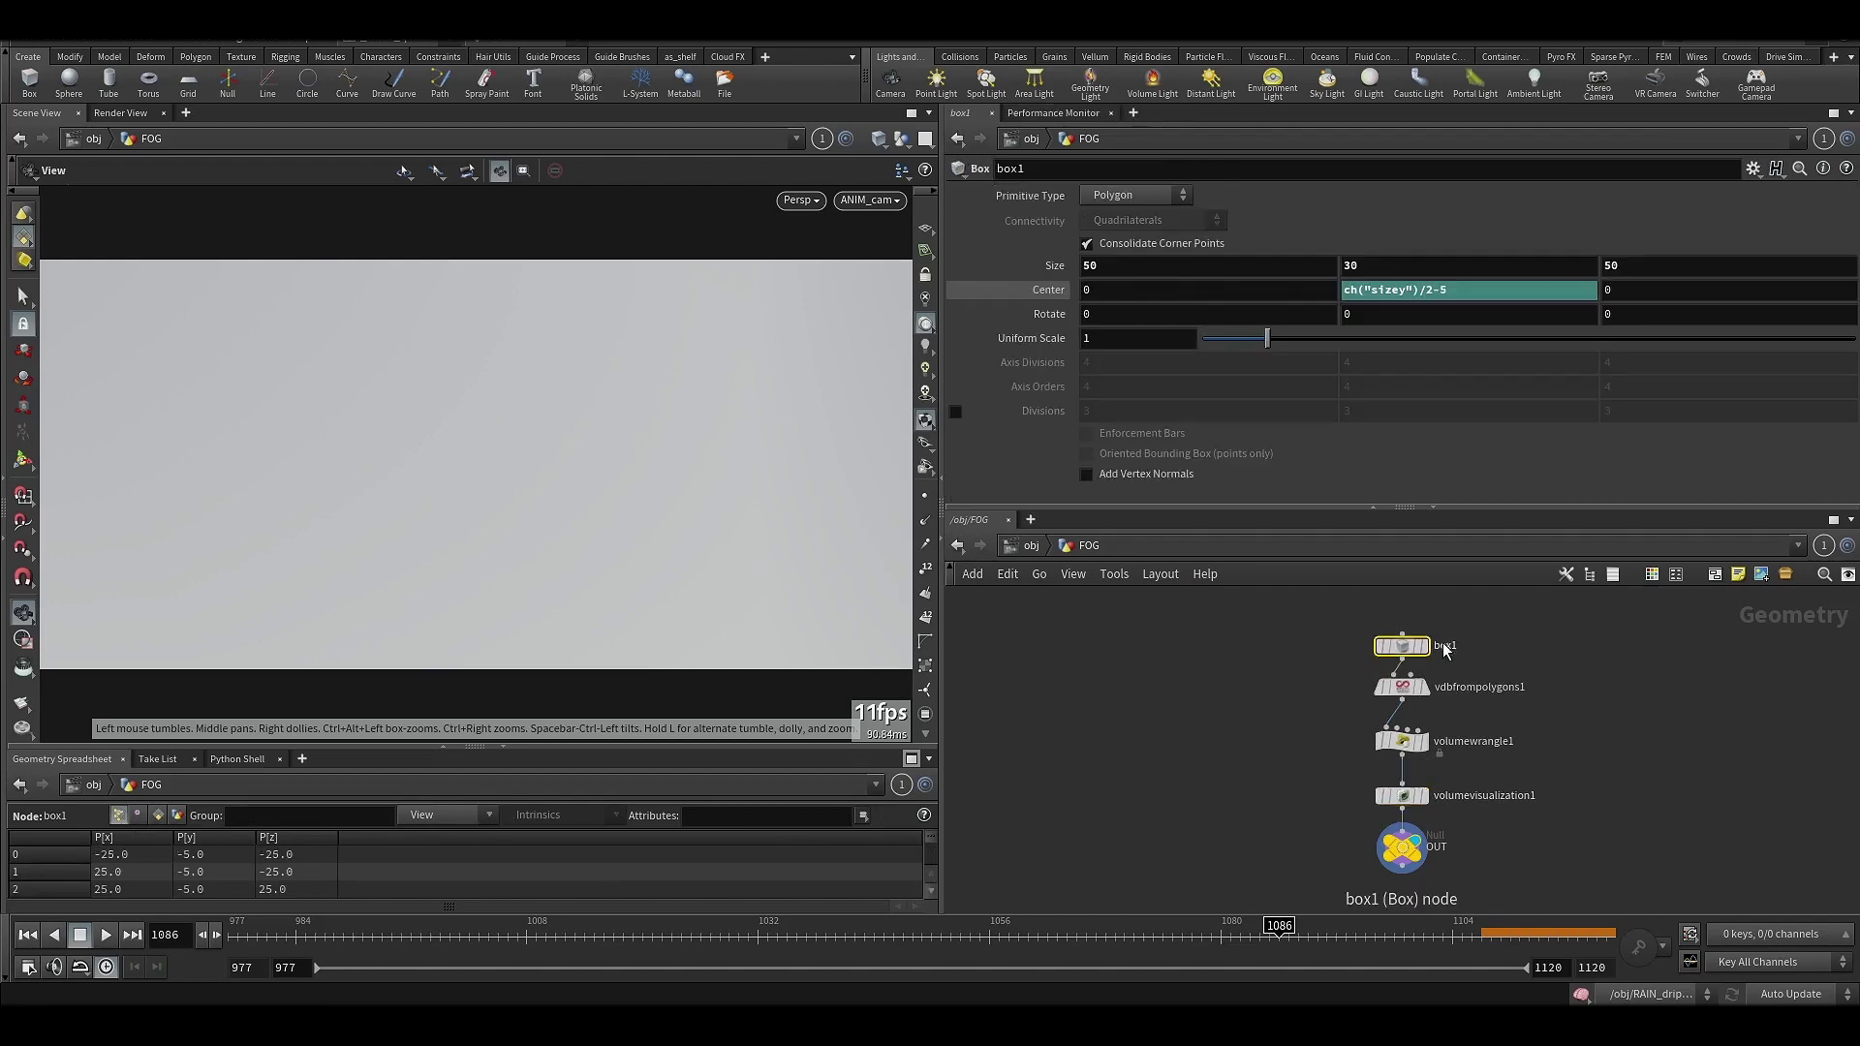
- Display vdbfrompolygons1 with its parameters and view the fog box from outside the camera
scroll(1175, 714, up, 5)
click(1443, 654)
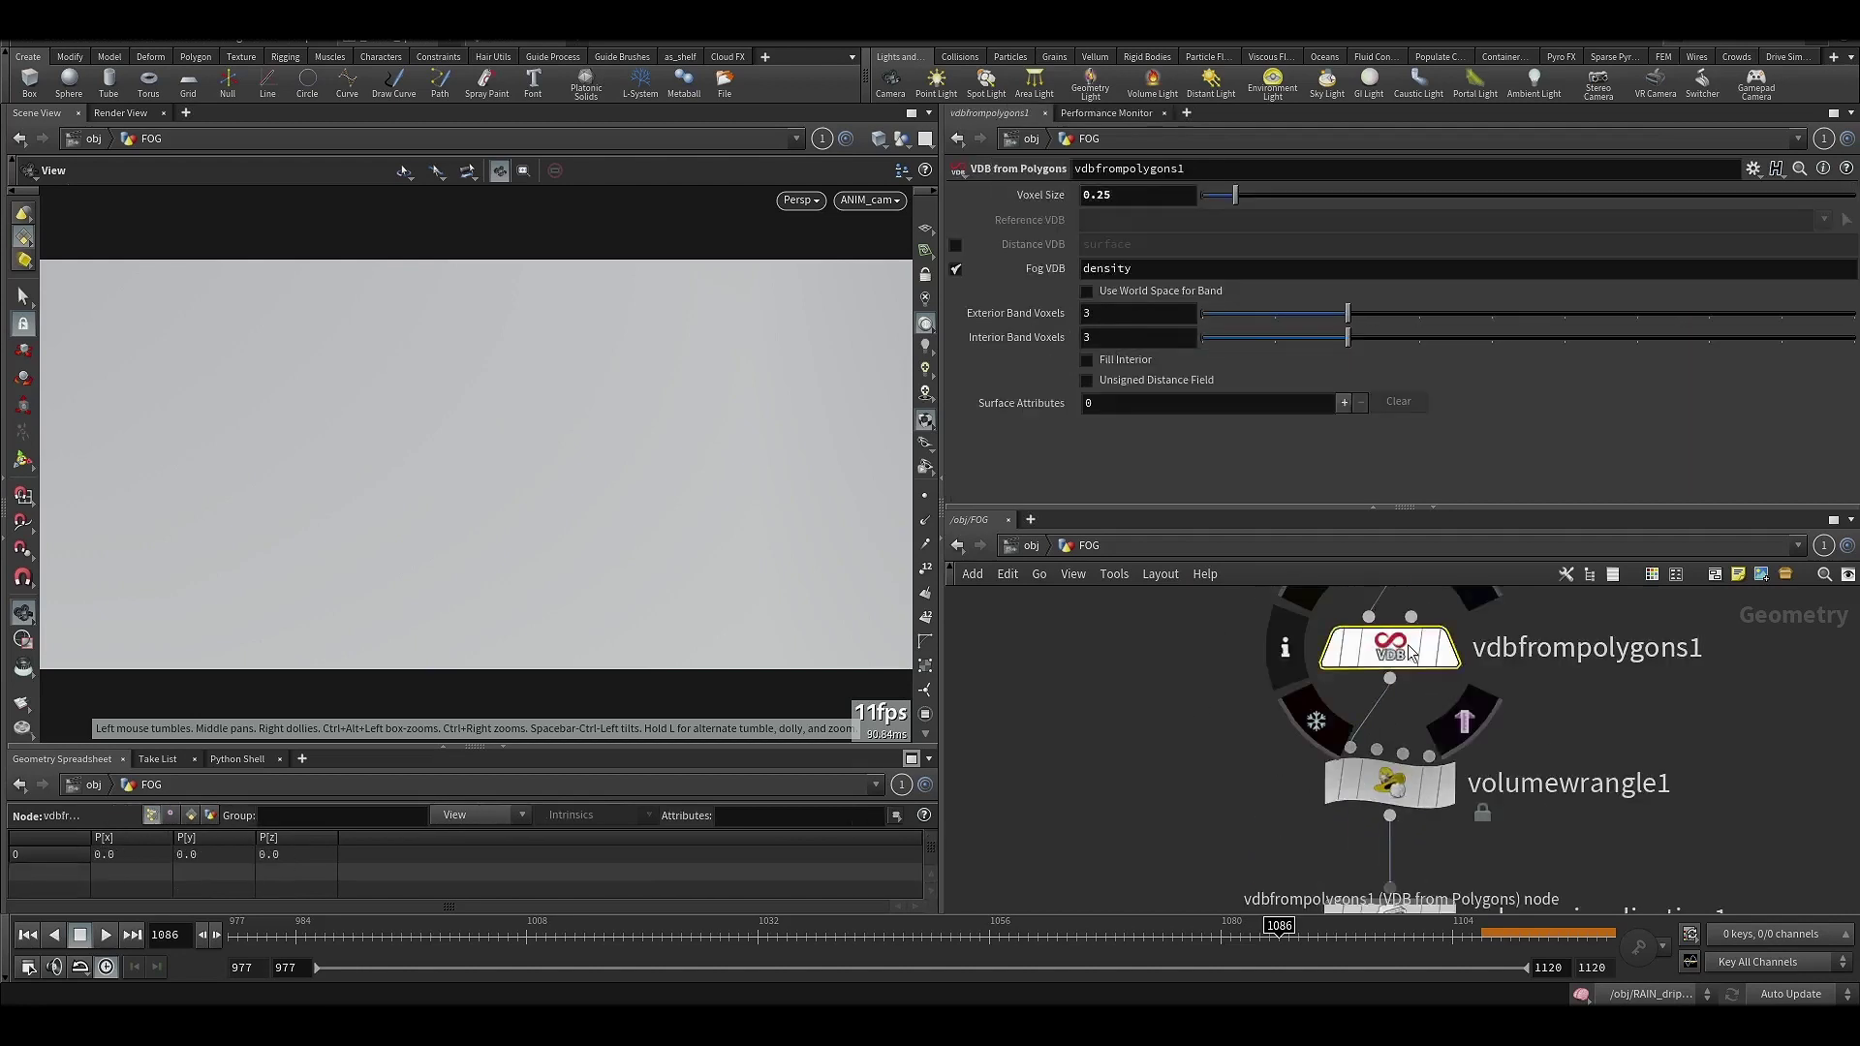
click(1452, 653)
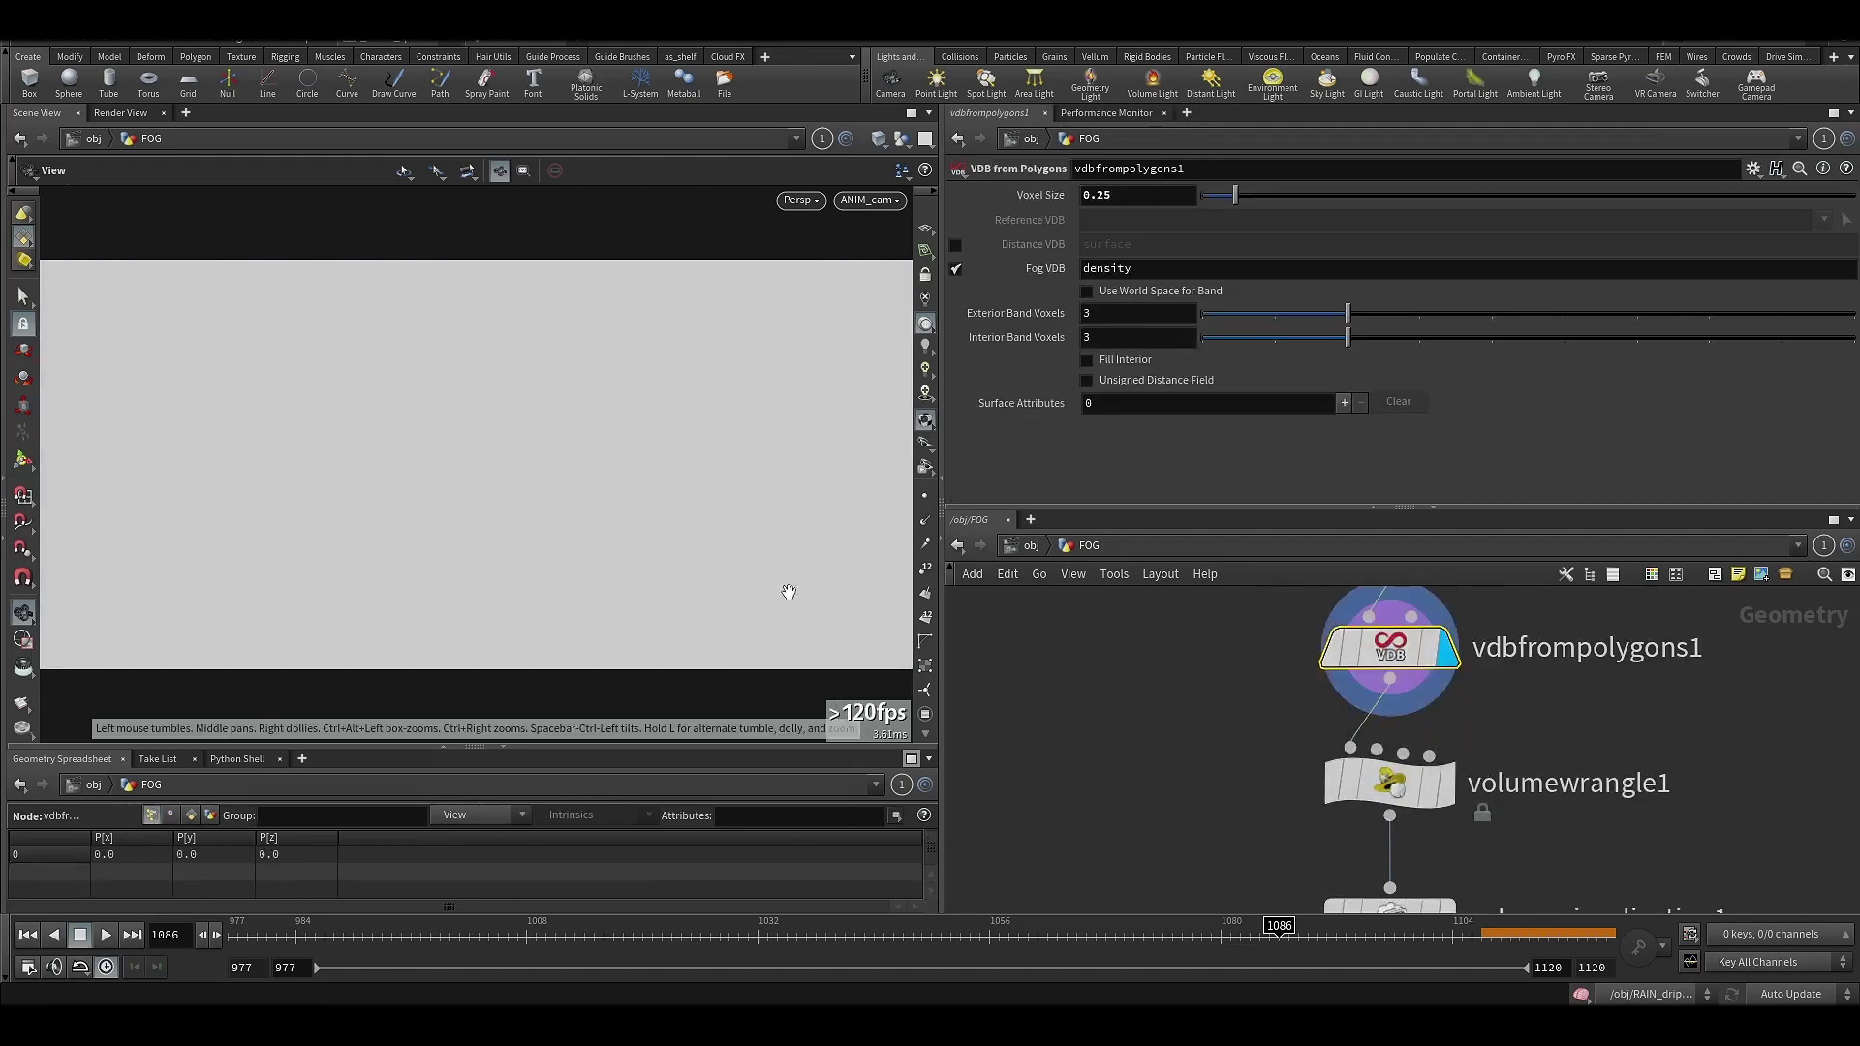
drag(789, 590, 643, 527)
- Show the density expression of volumewrangle1 and display its thinned fog volume
middle_drag(1200, 755, 1104, 676)
click(1294, 705)
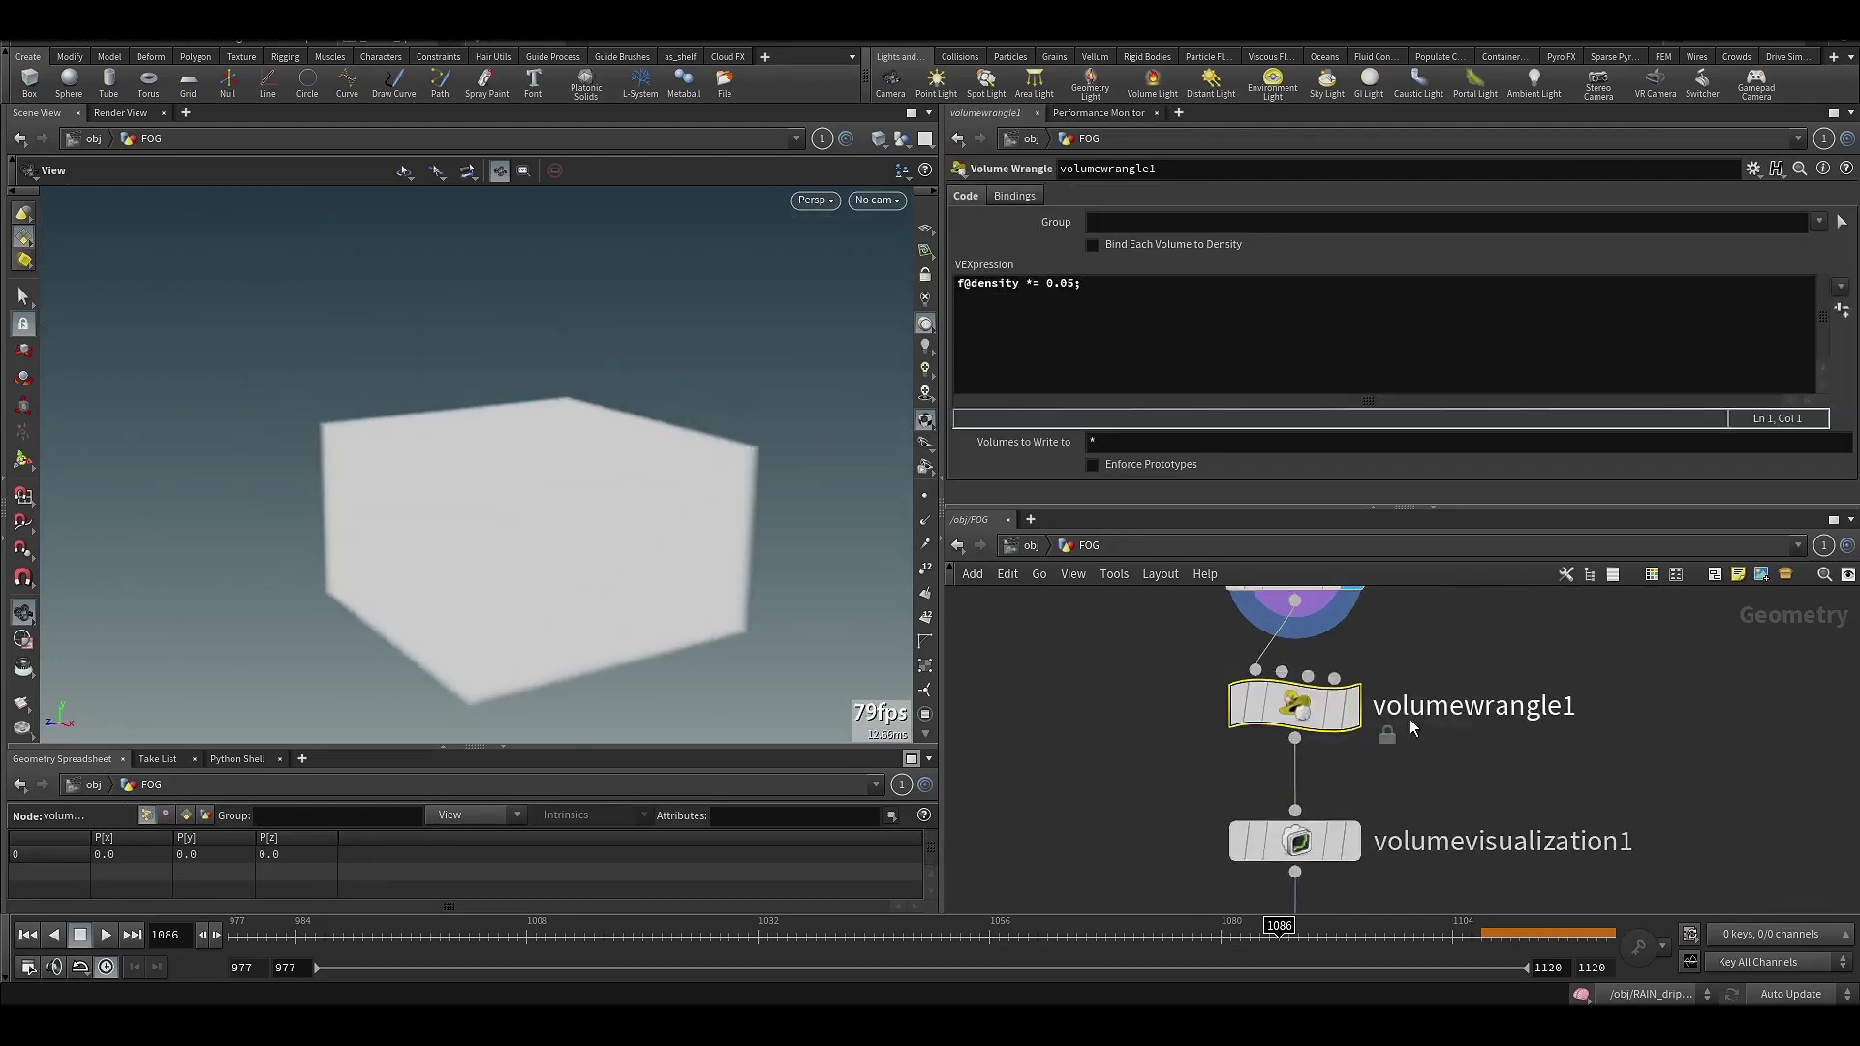
click(1348, 707)
middle_drag(1147, 768, 1094, 696)
middle_drag(1089, 577, 1096, 690)
- Inspect the vdbfrompolygons1 node and return to the density expression of volumewrangle1
click(1244, 613)
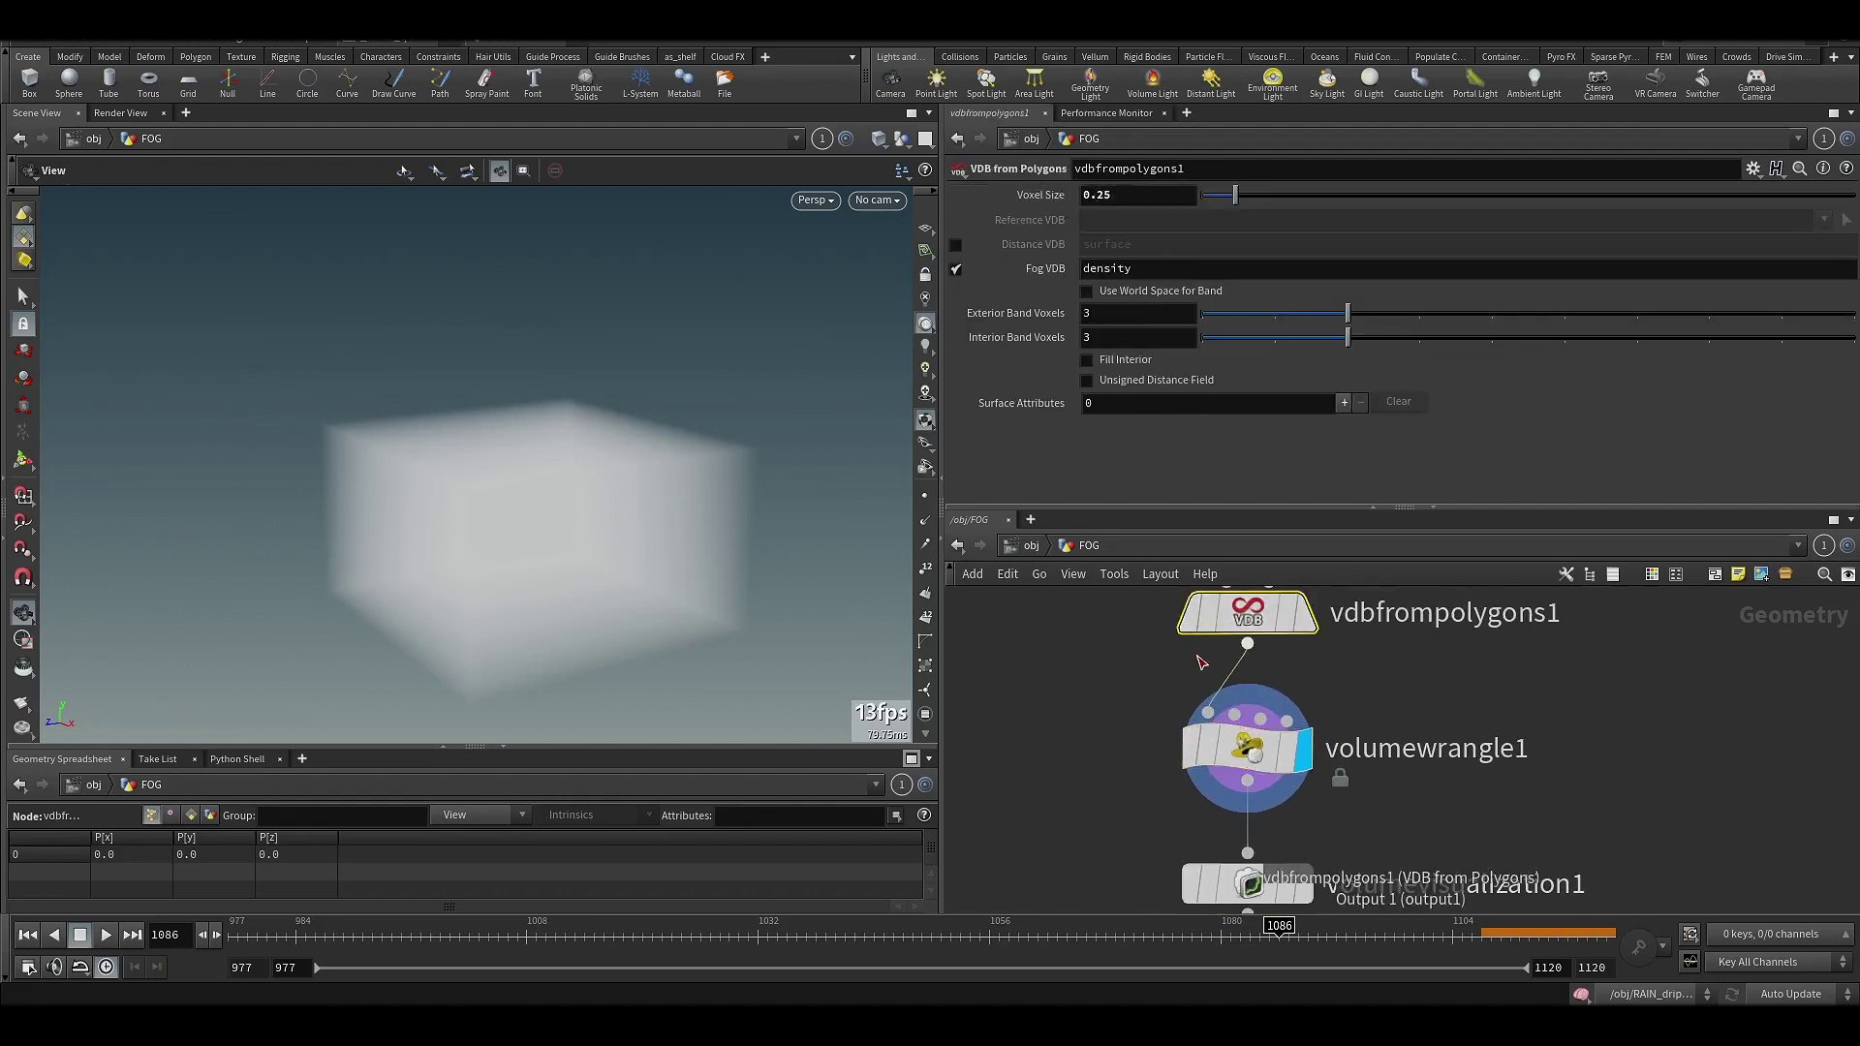
middle_click(1248, 620)
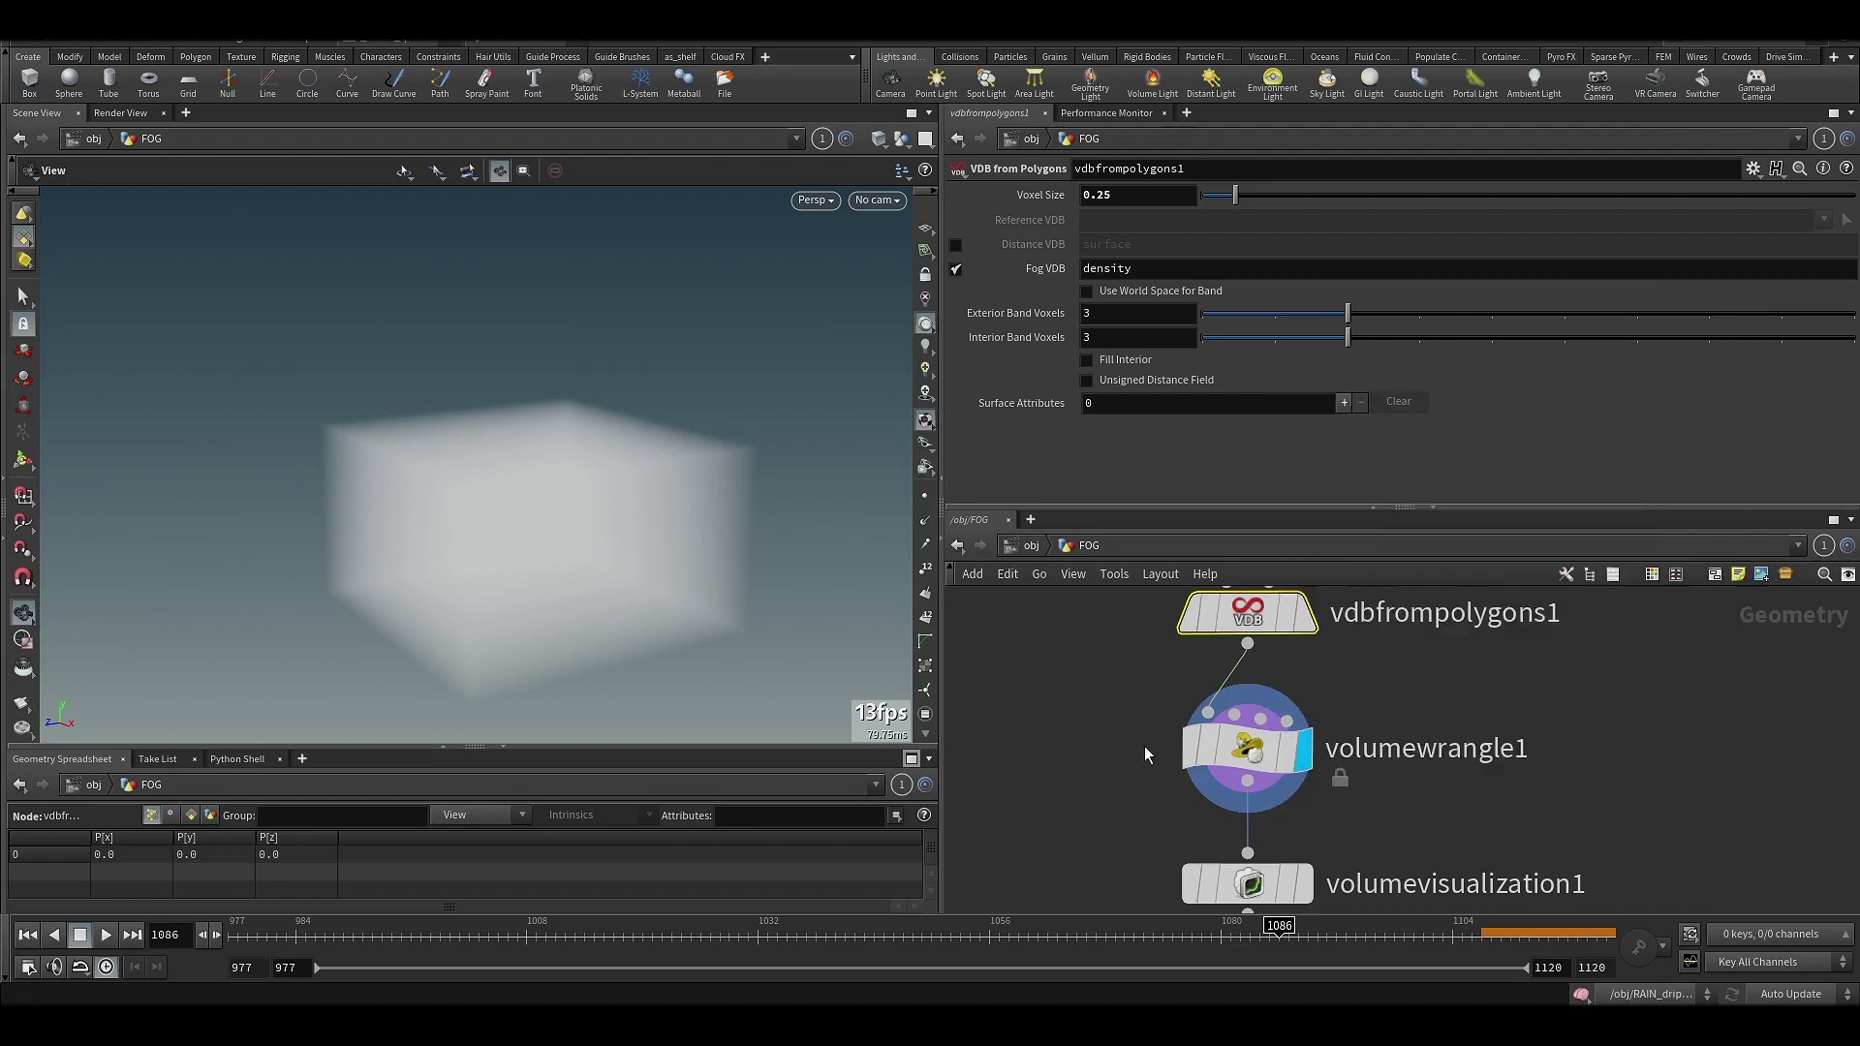
middle_drag(1143, 746, 1112, 686)
click(1217, 687)
middle_drag(1350, 757, 1356, 678)
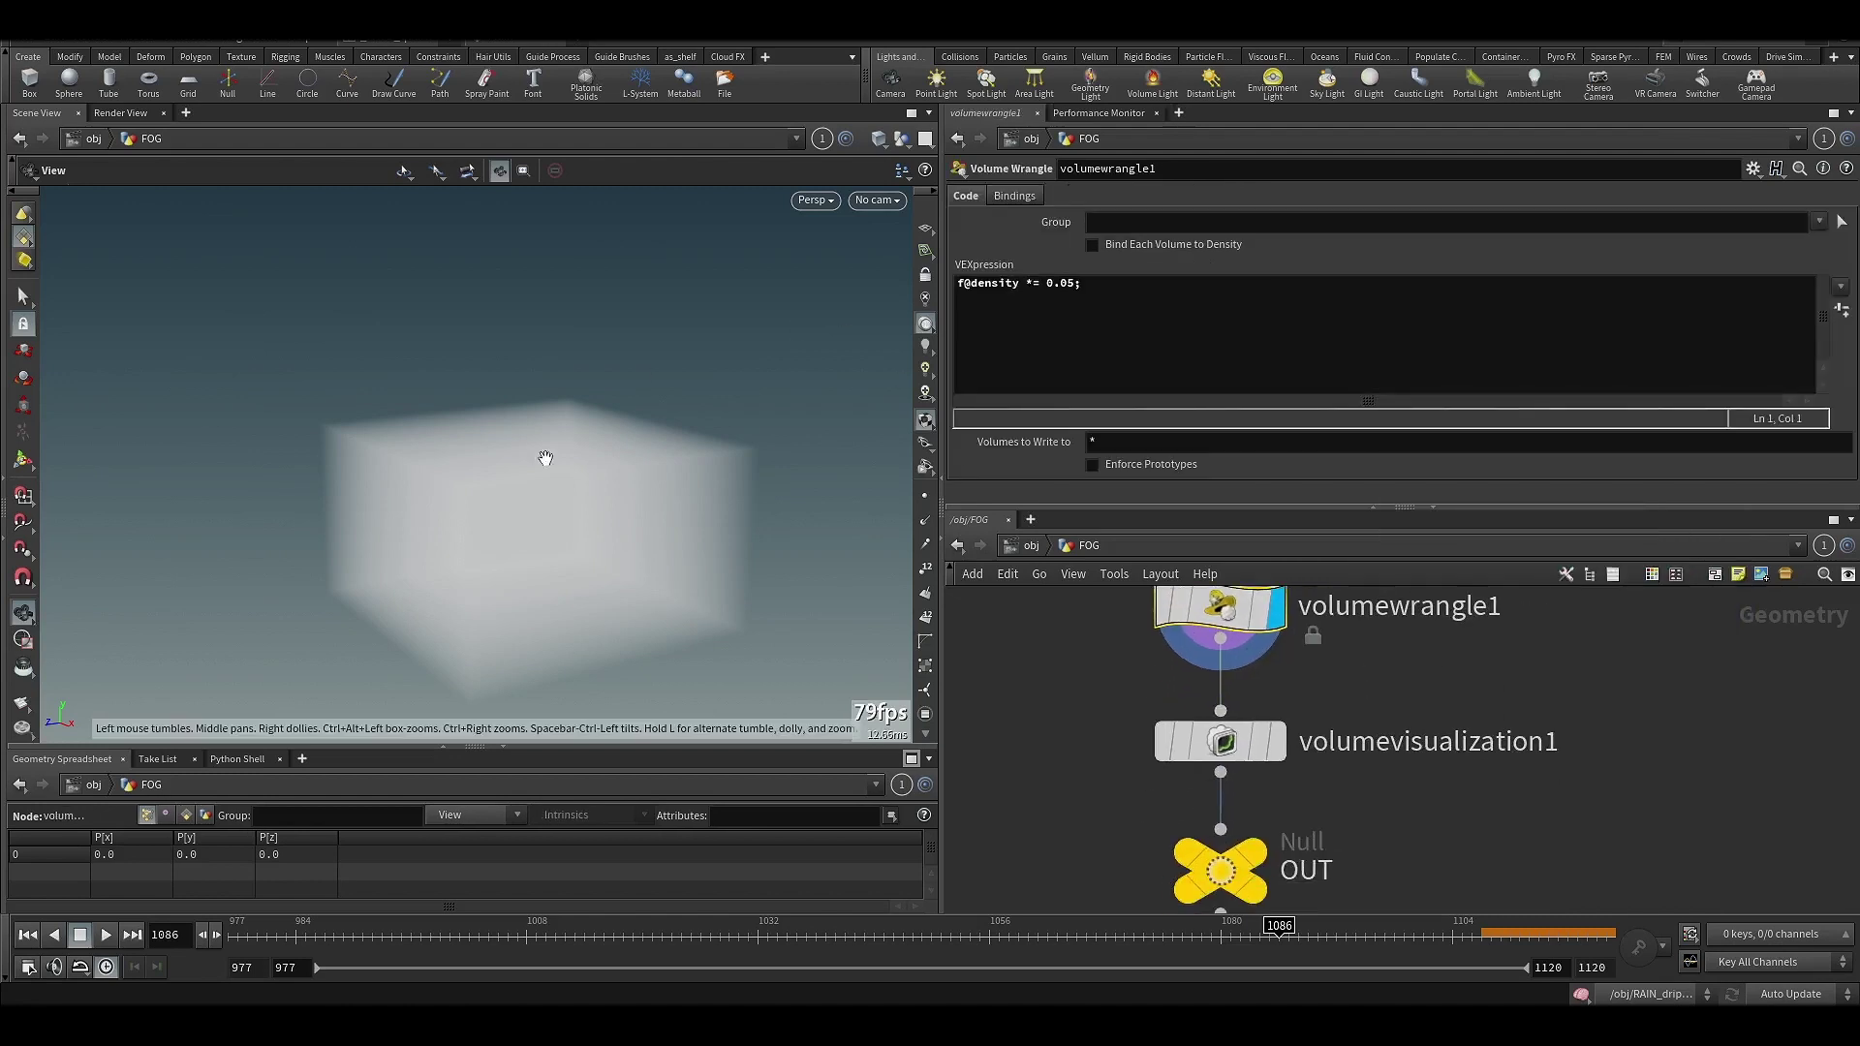
- Display volumevisualization1 with its smoke parameters and orbit around the fog box
click(1191, 742)
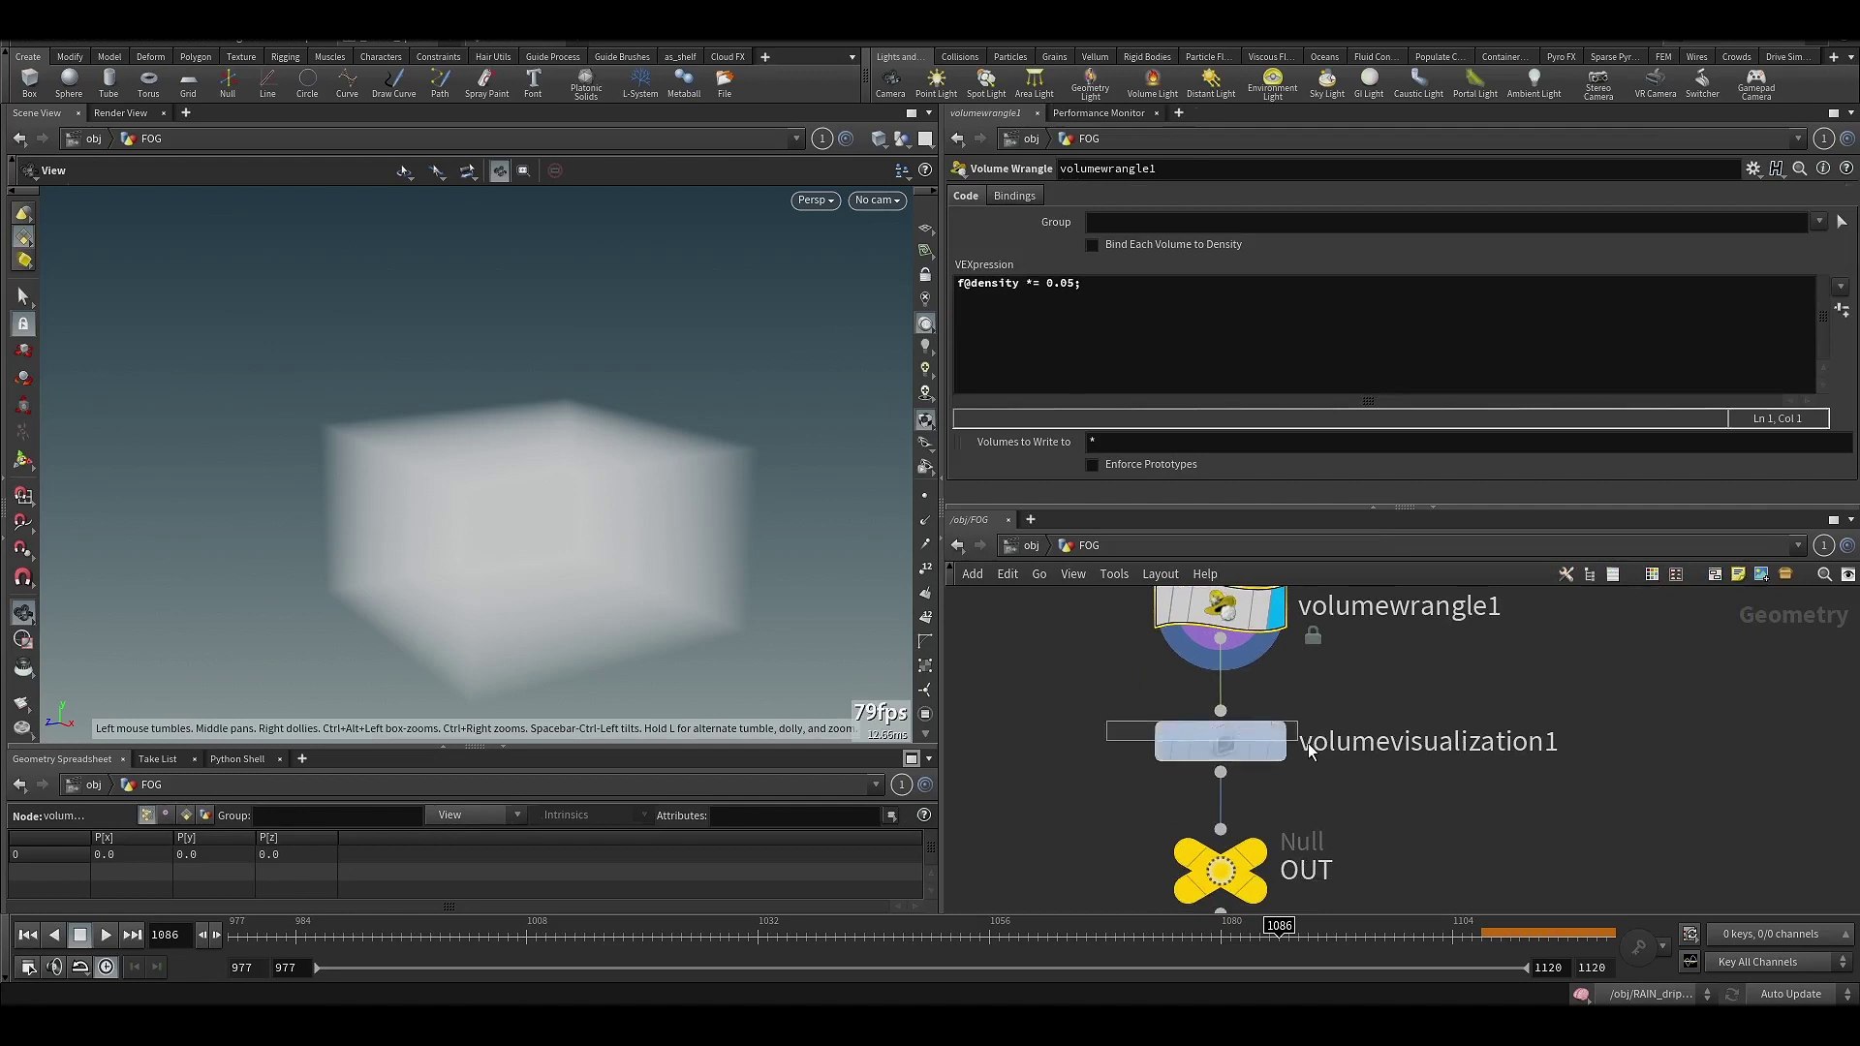
click(1277, 742)
drag(549, 552, 687, 471)
drag(488, 519, 659, 426)
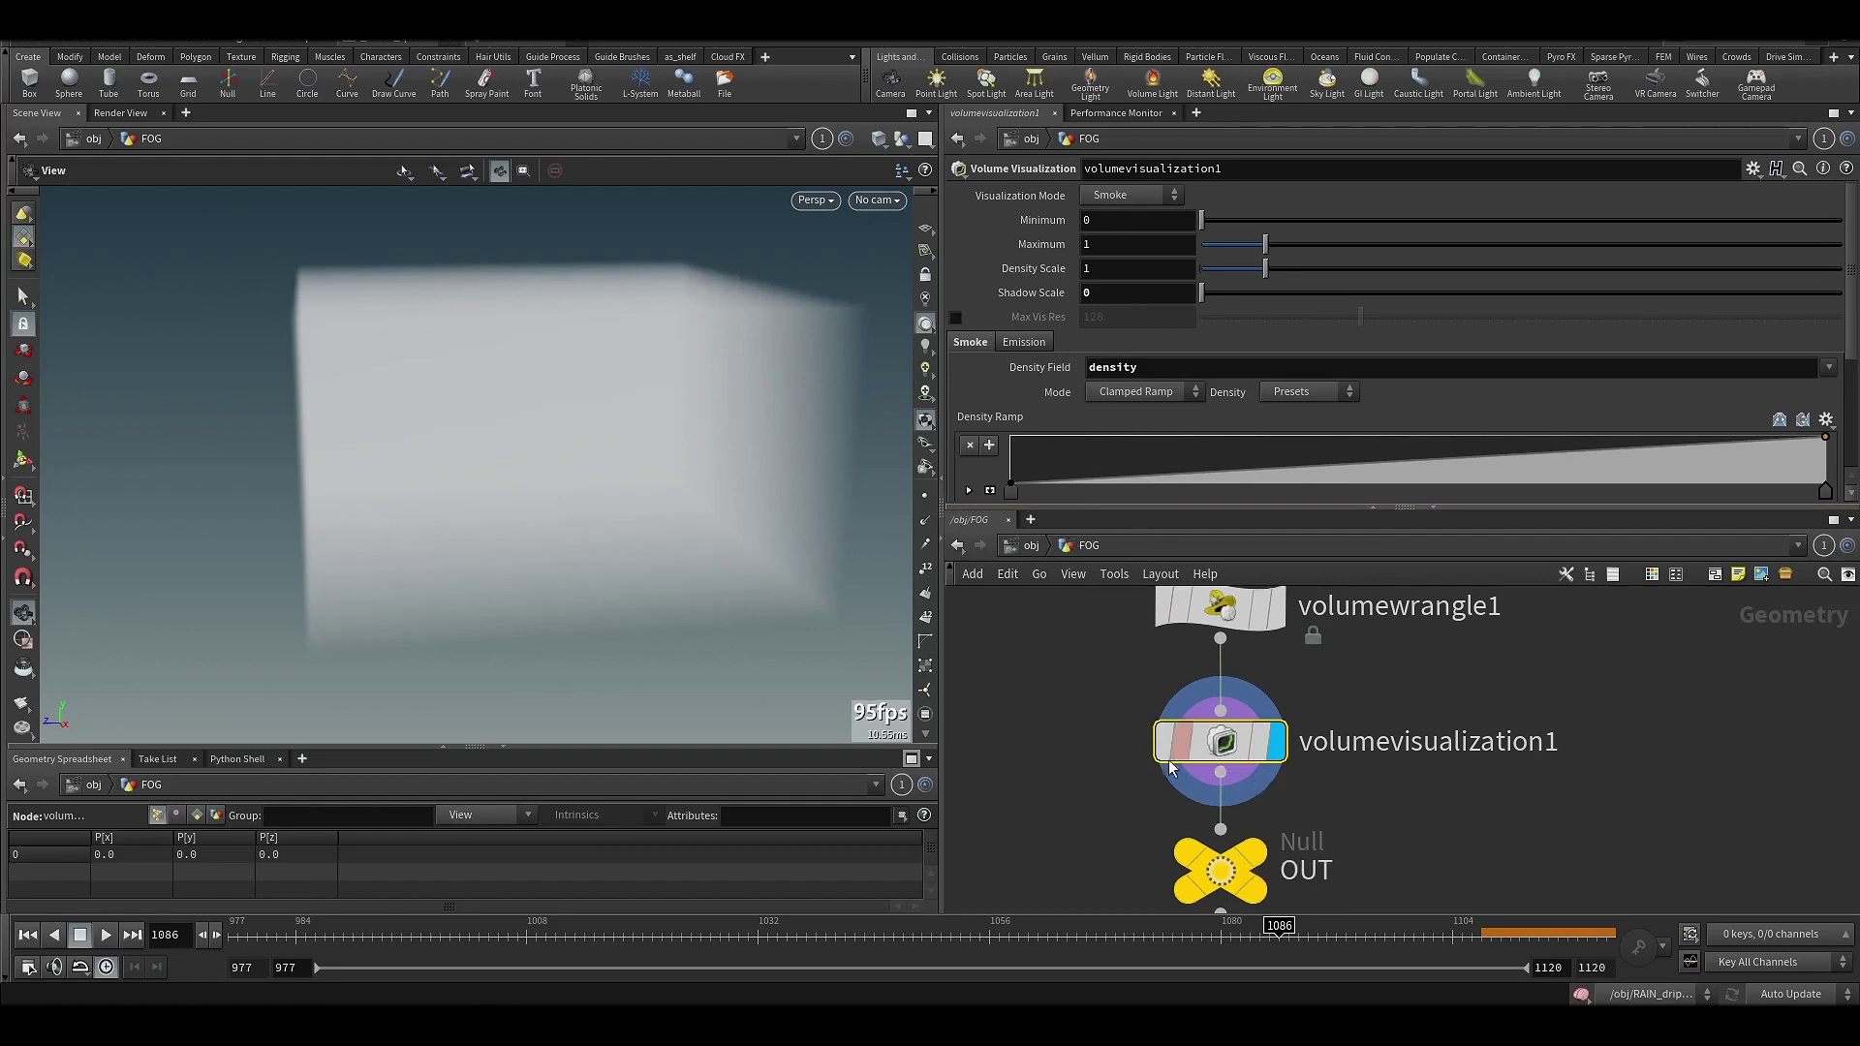
middle_drag(1079, 674, 1059, 746)
drag(1078, 721, 1200, 715)
drag(1077, 747, 1248, 701)
click(1224, 819)
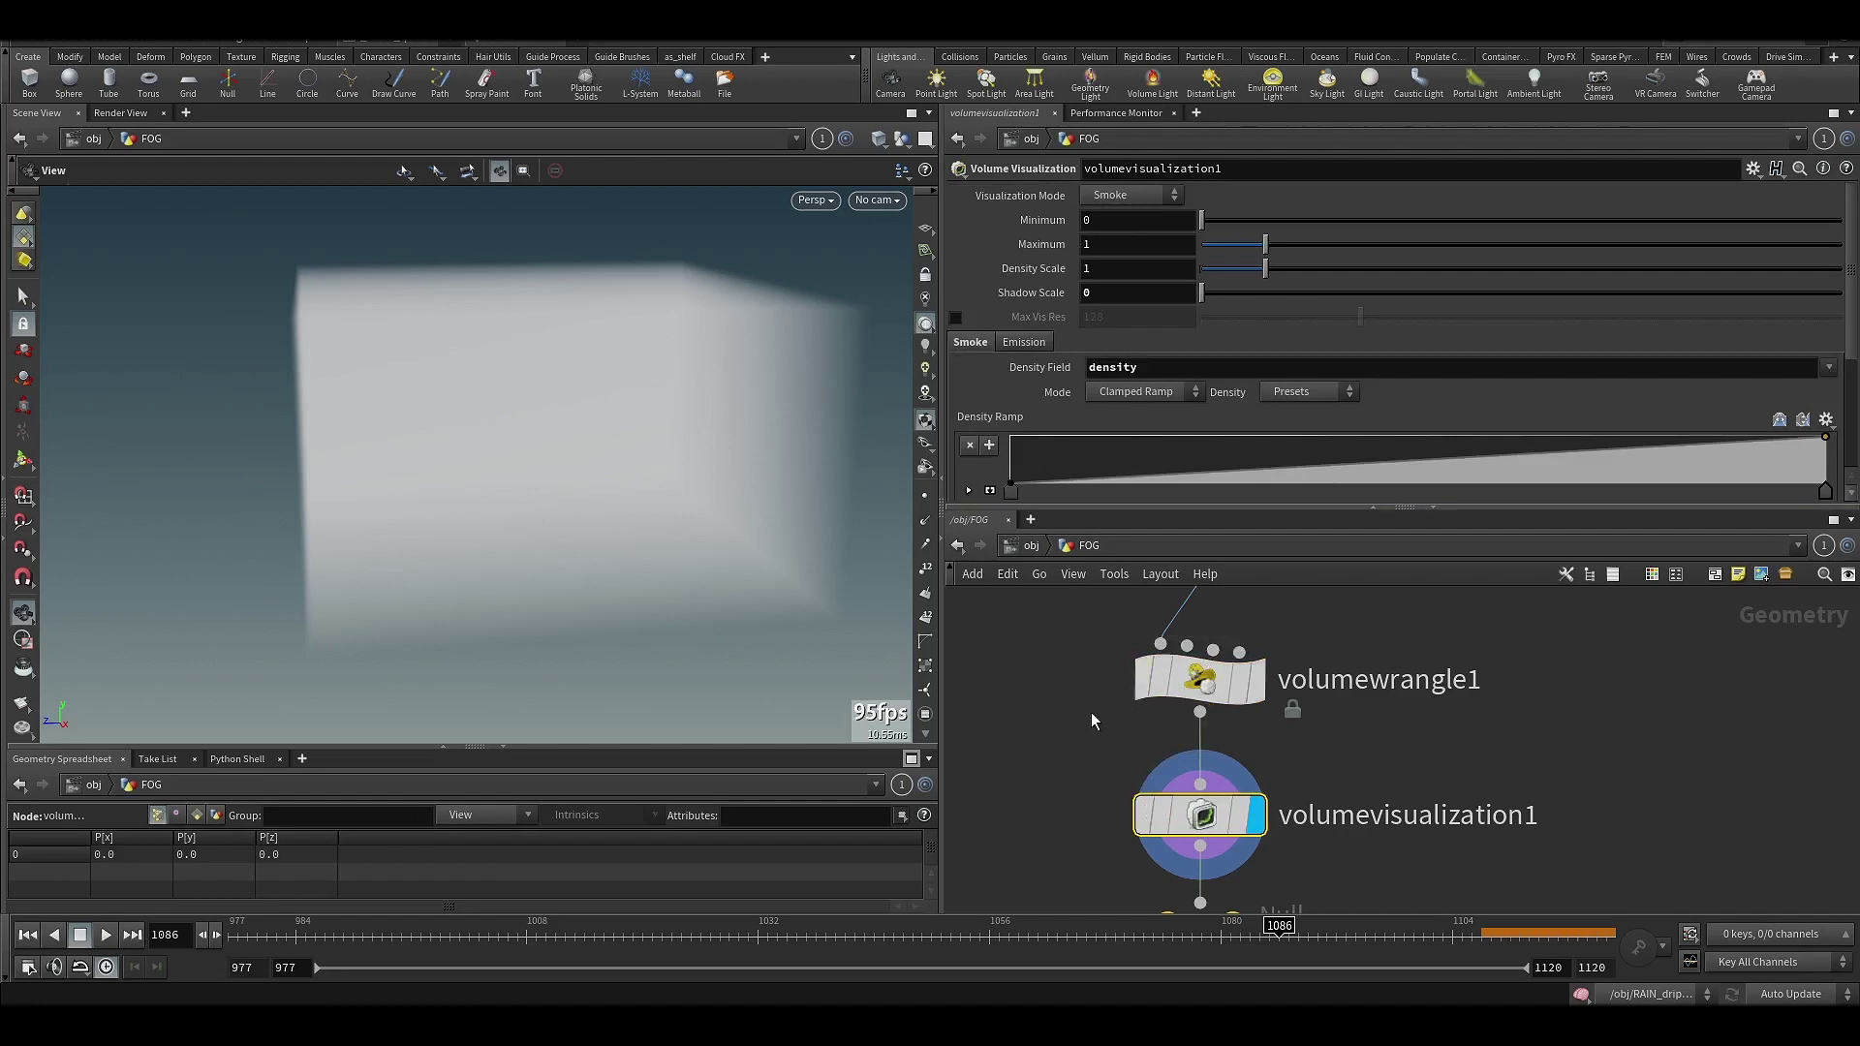
middle_drag(1024, 728, 1124, 754)
scroll(1095, 731, down, 3)
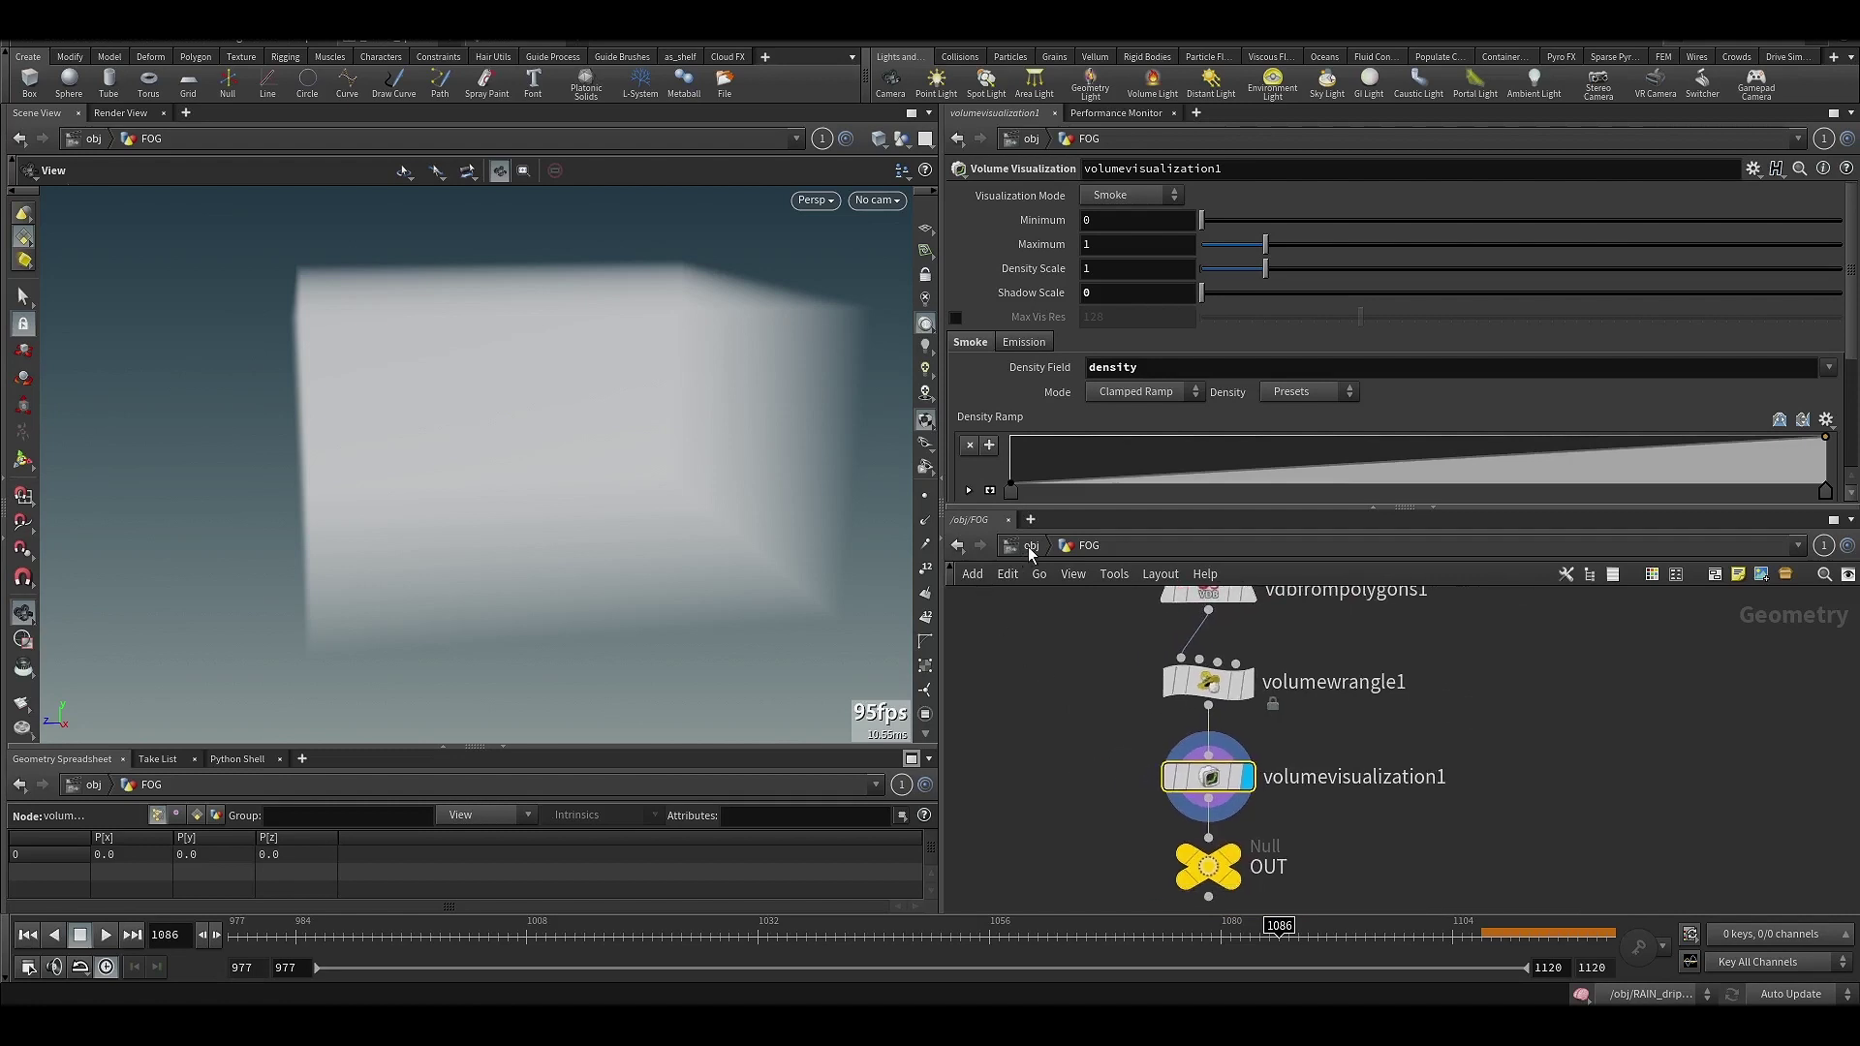
- Examine the final fog box volume from several angles
drag(627, 533, 430, 371)
drag(526, 517, 523, 515)
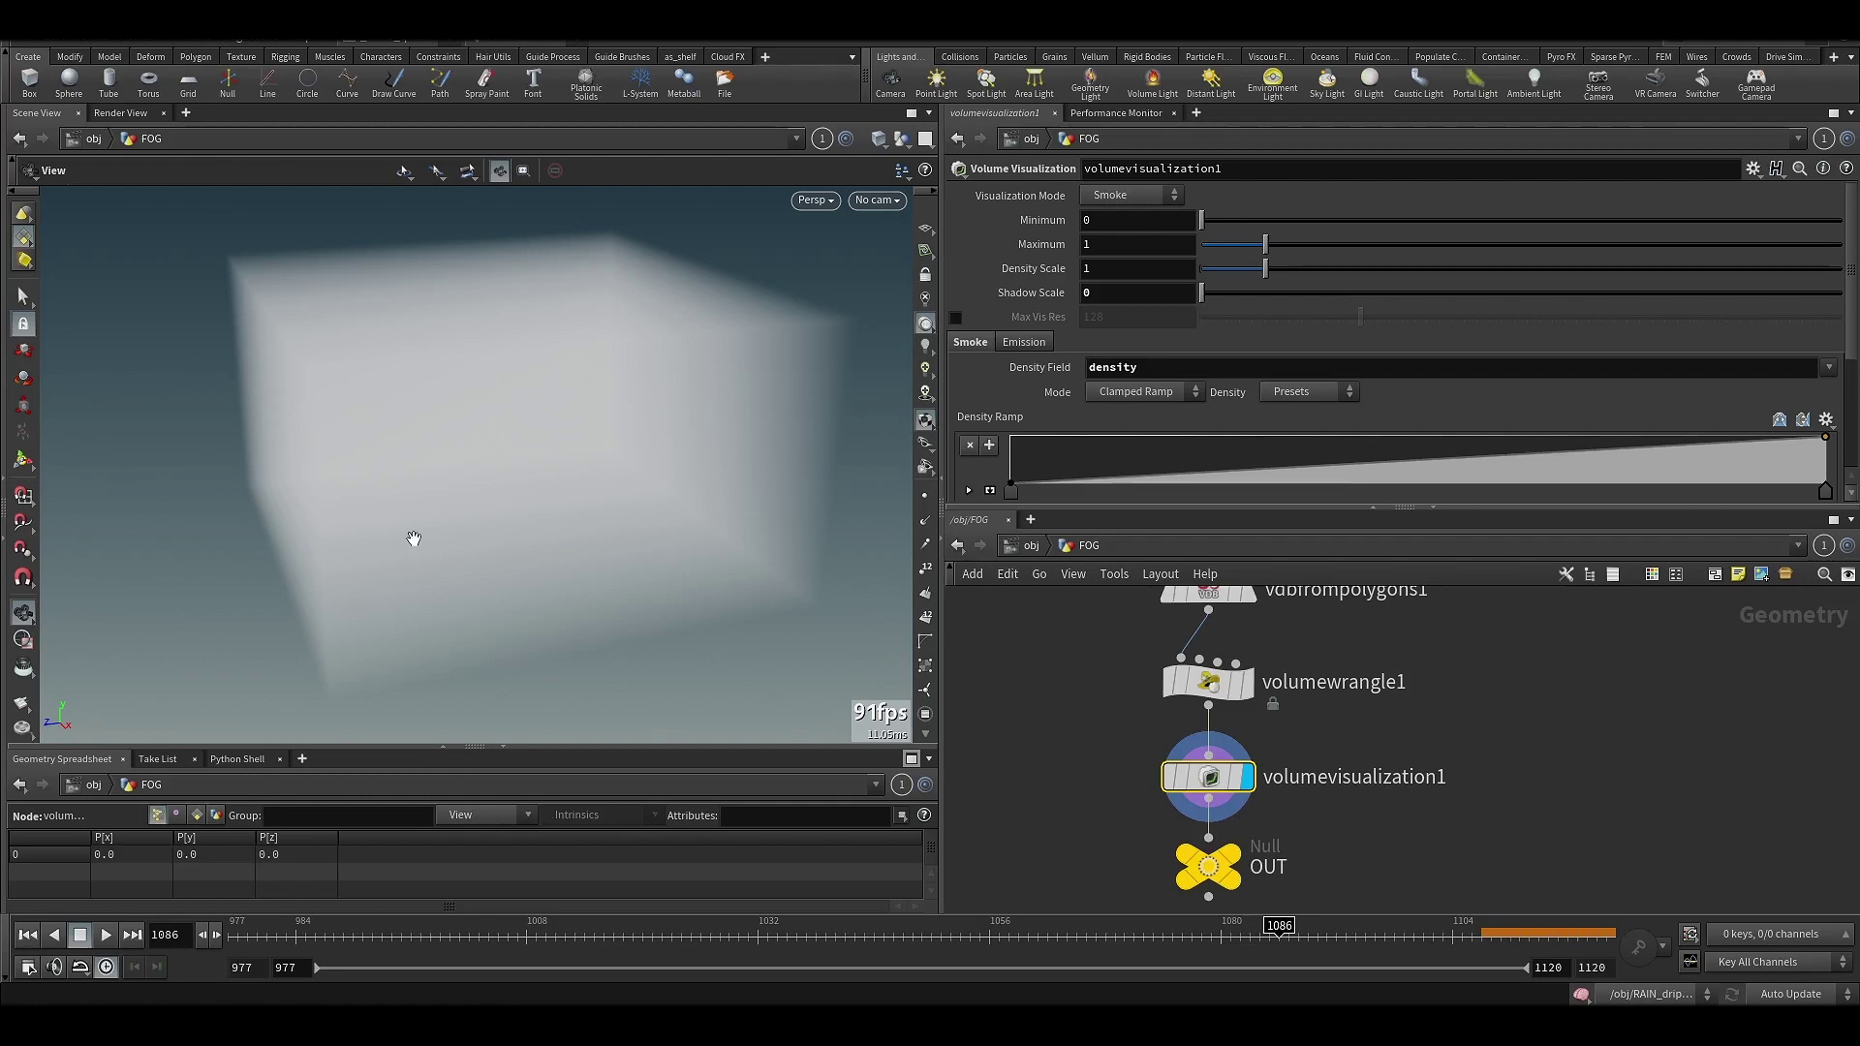
drag(669, 502, 585, 540)
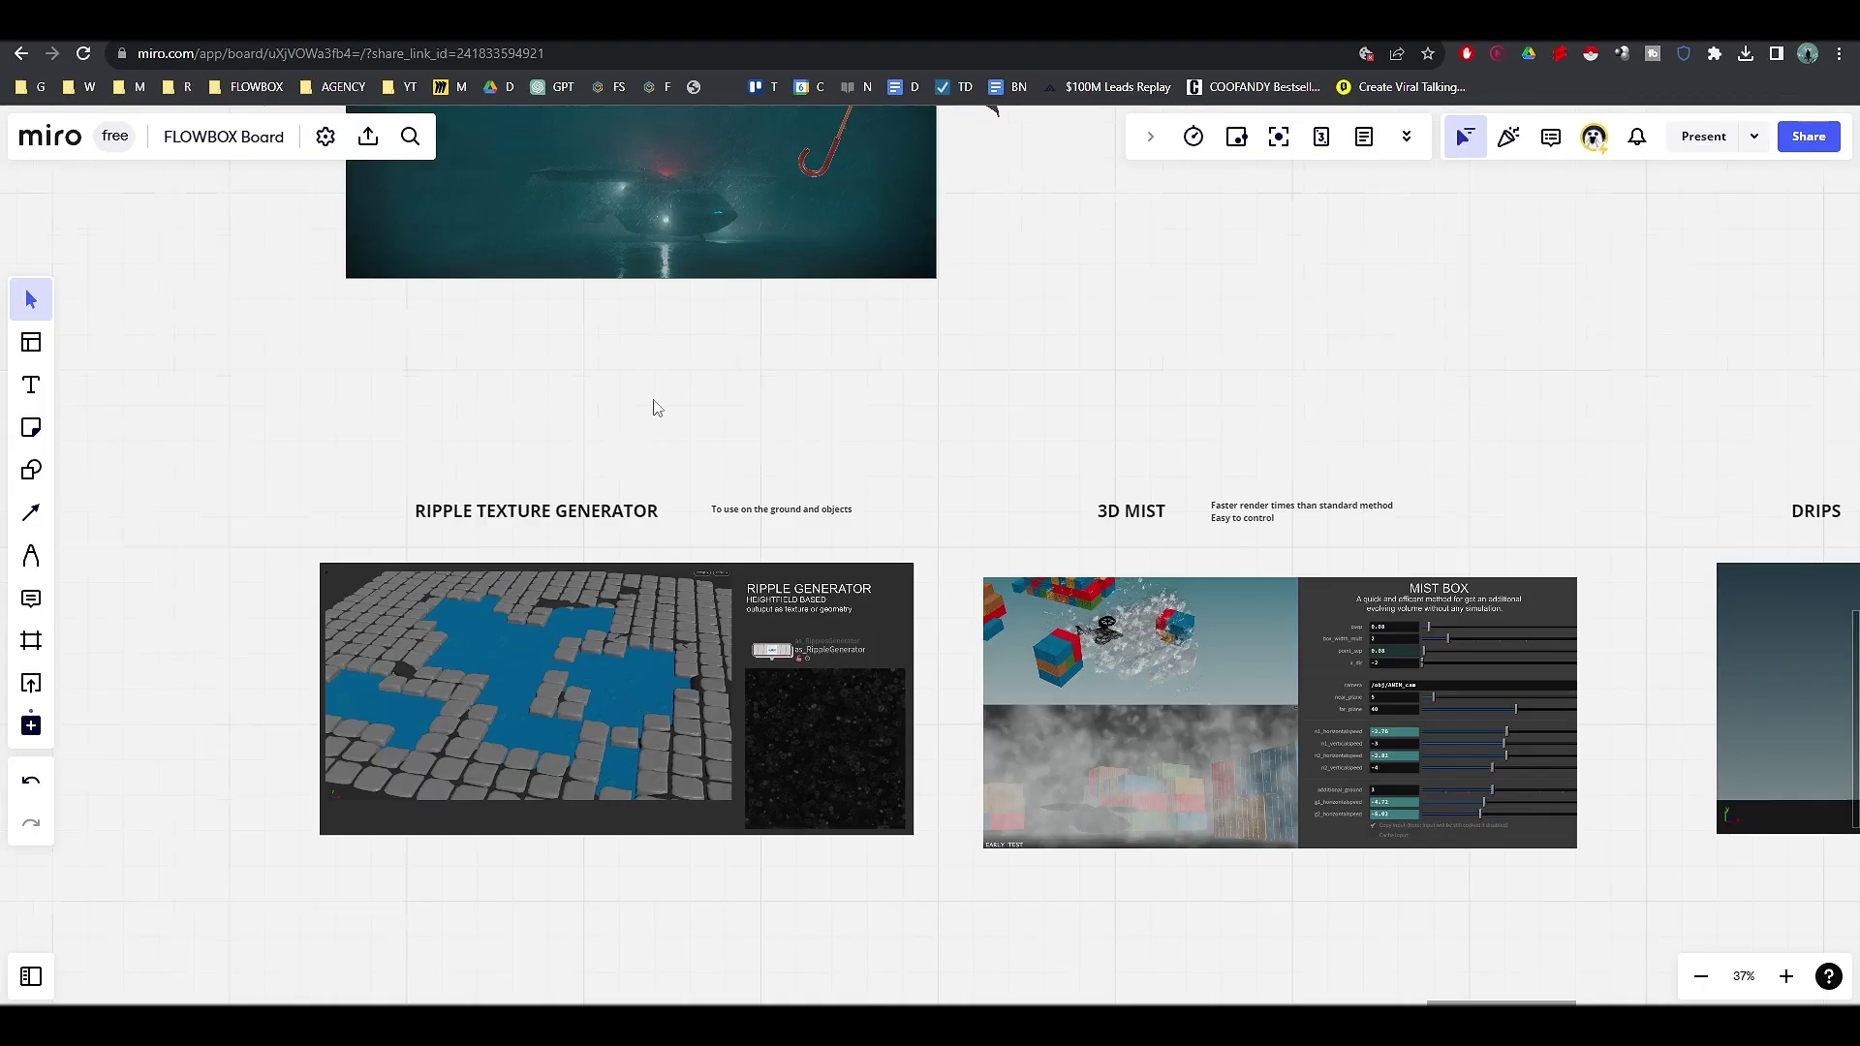
- Switch to the FLOWBOX Board in Miro and enlarge the rainy aircraft image above the ripple section
scroll(651, 403, down, 2)
scroll(697, 630, up, 5)
scroll(635, 567, up, 5)
scroll(630, 577, down, 3)
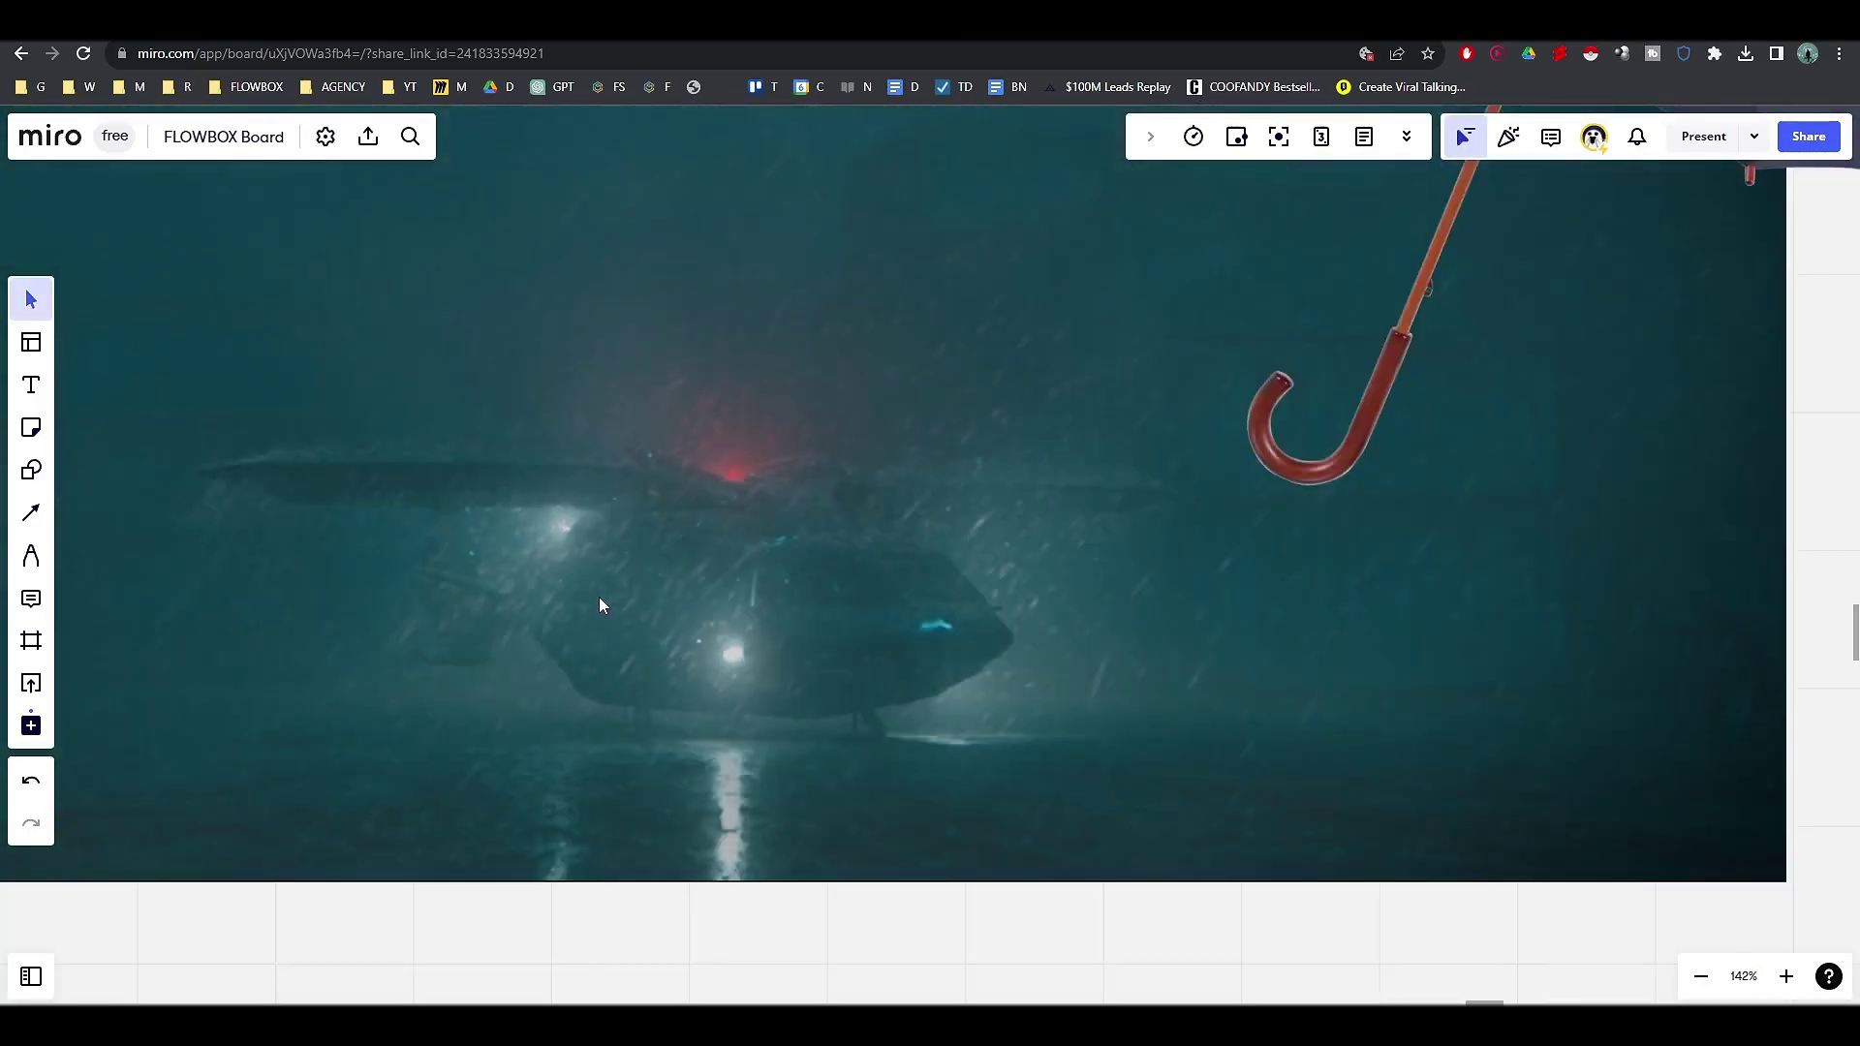
right_drag(715, 653, 863, 676)
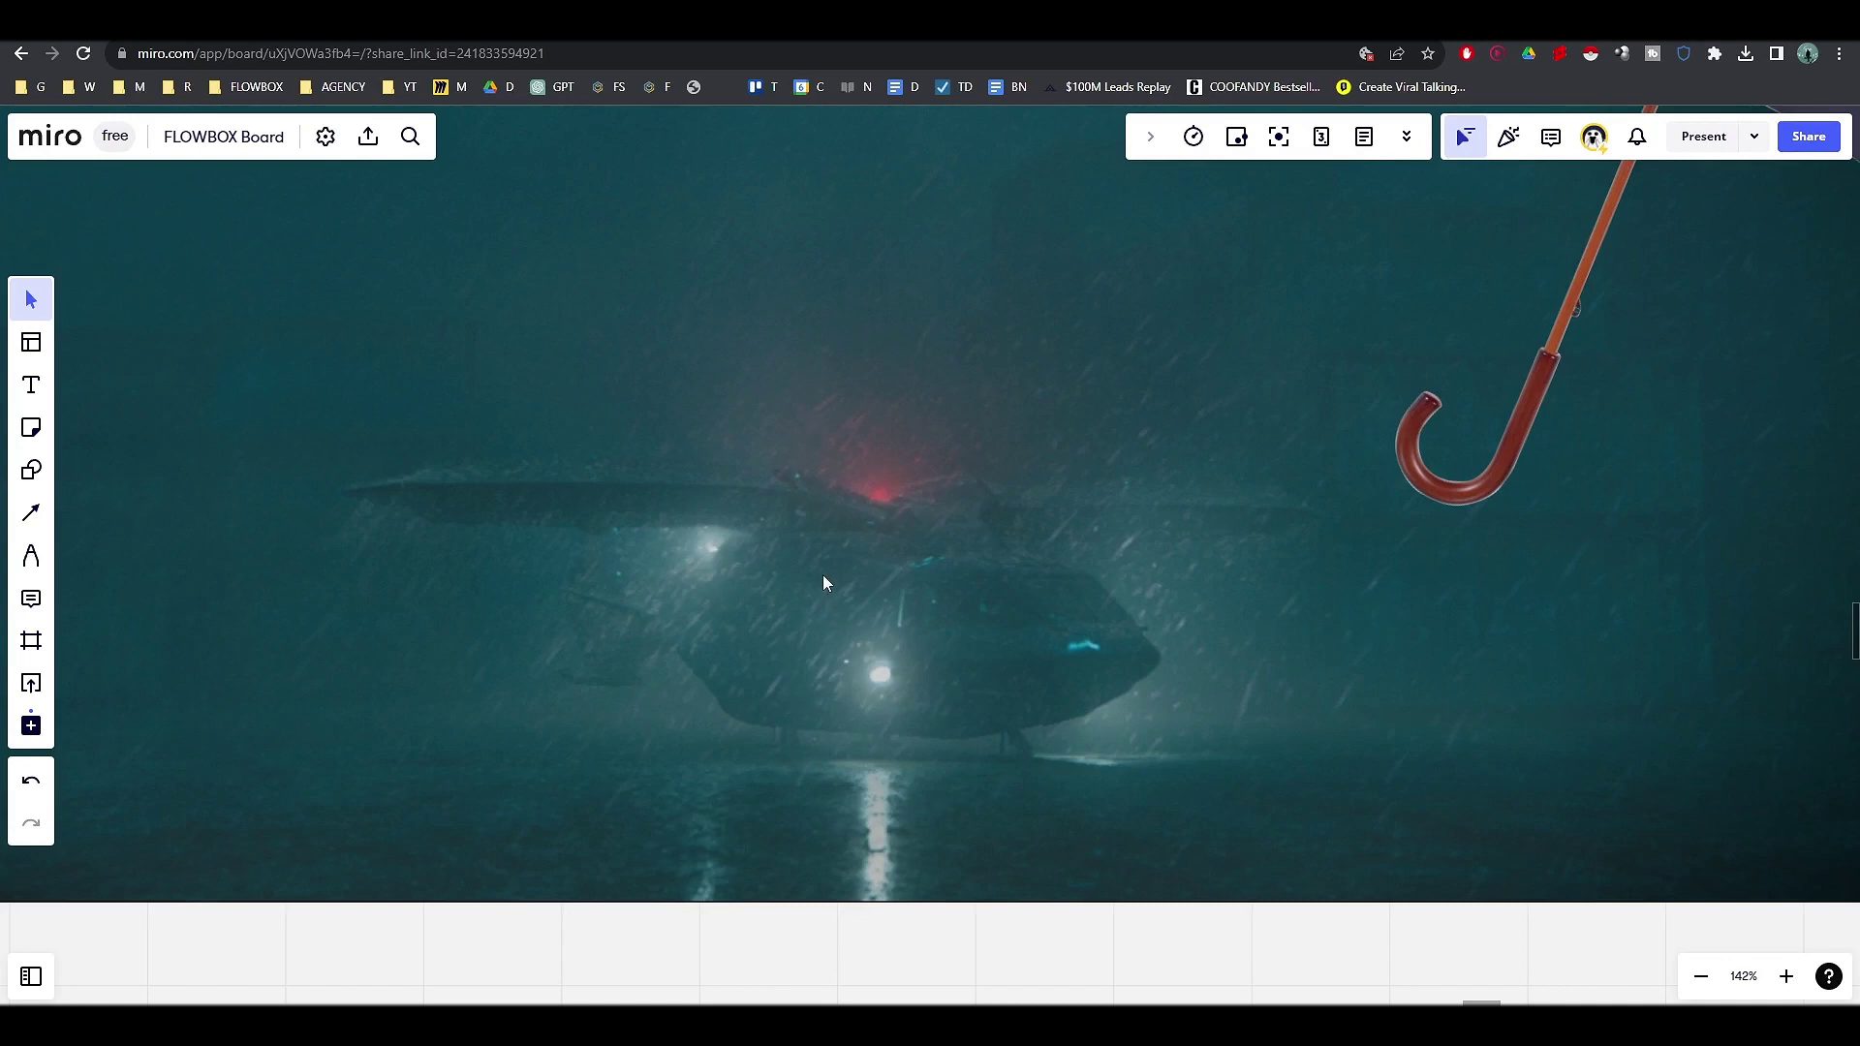
- Return to the board overview with the ripple texture generator, 3D mist and drips sections
scroll(842, 591, down, 10)
scroll(945, 608, down, 5)
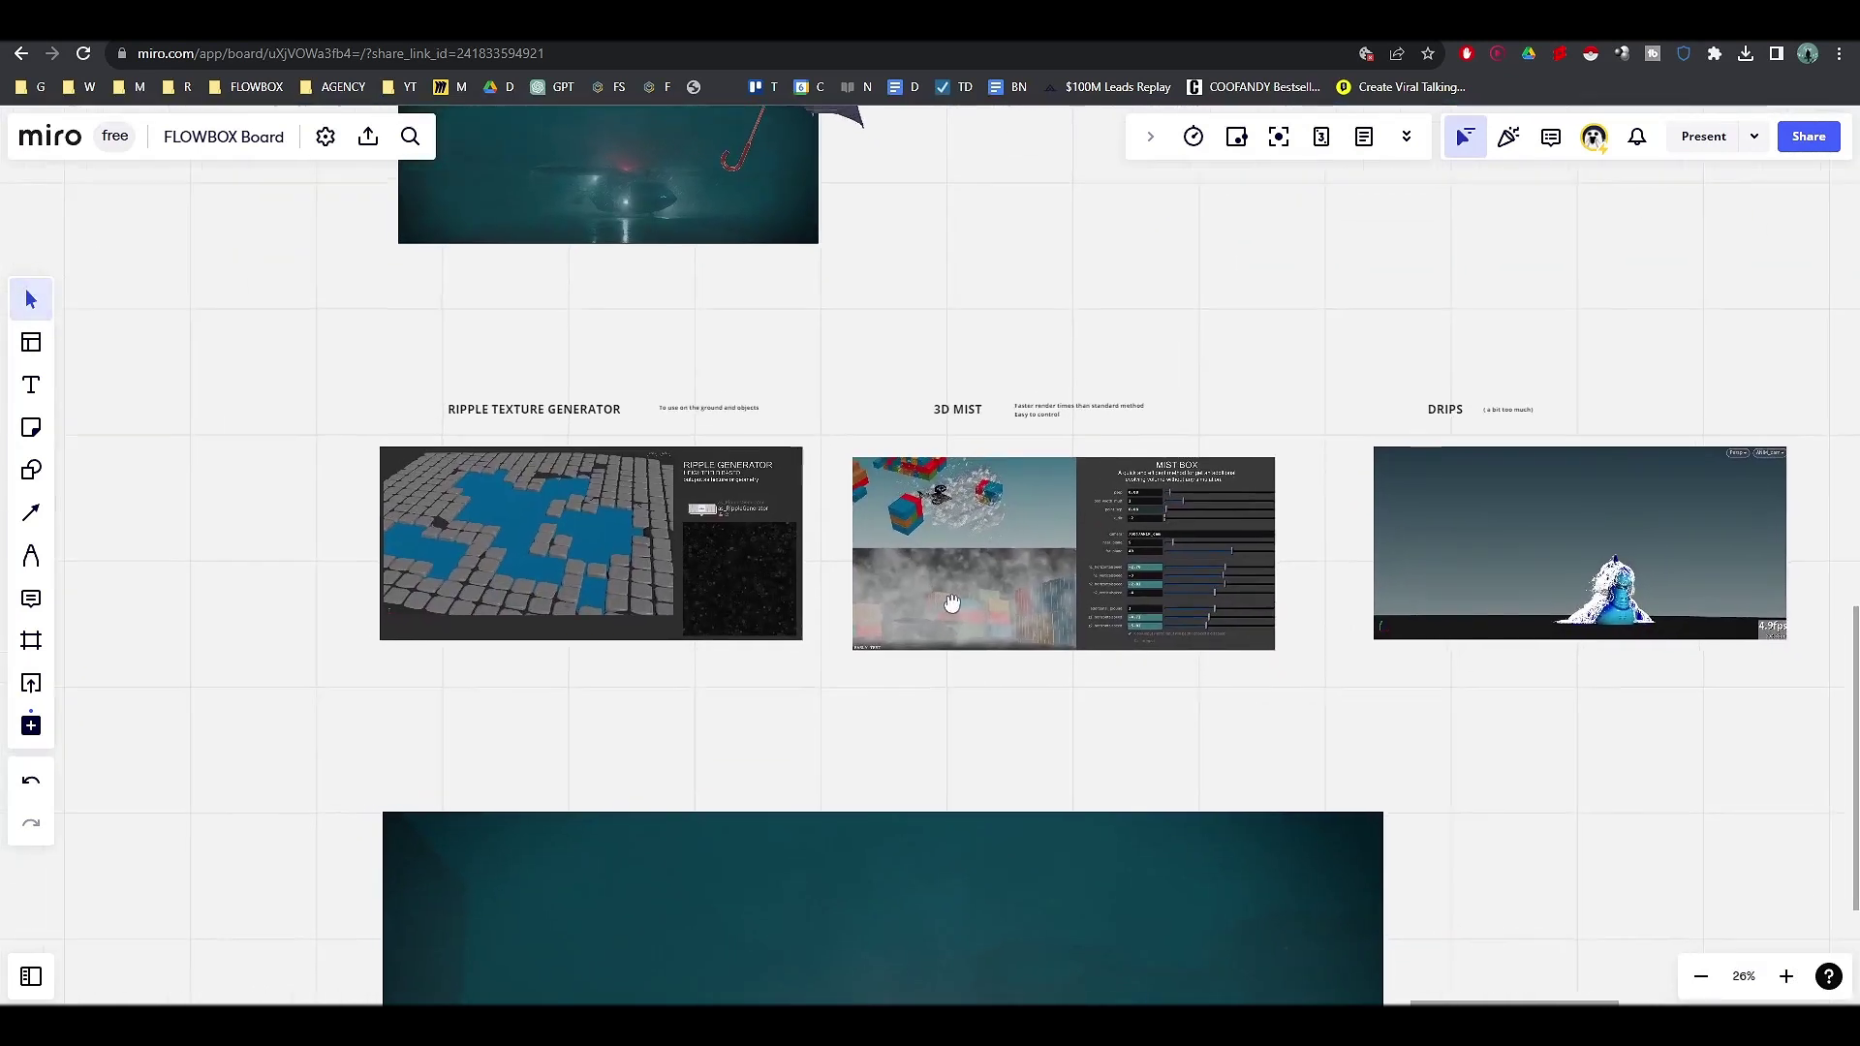
middle_drag(953, 603, 1005, 629)
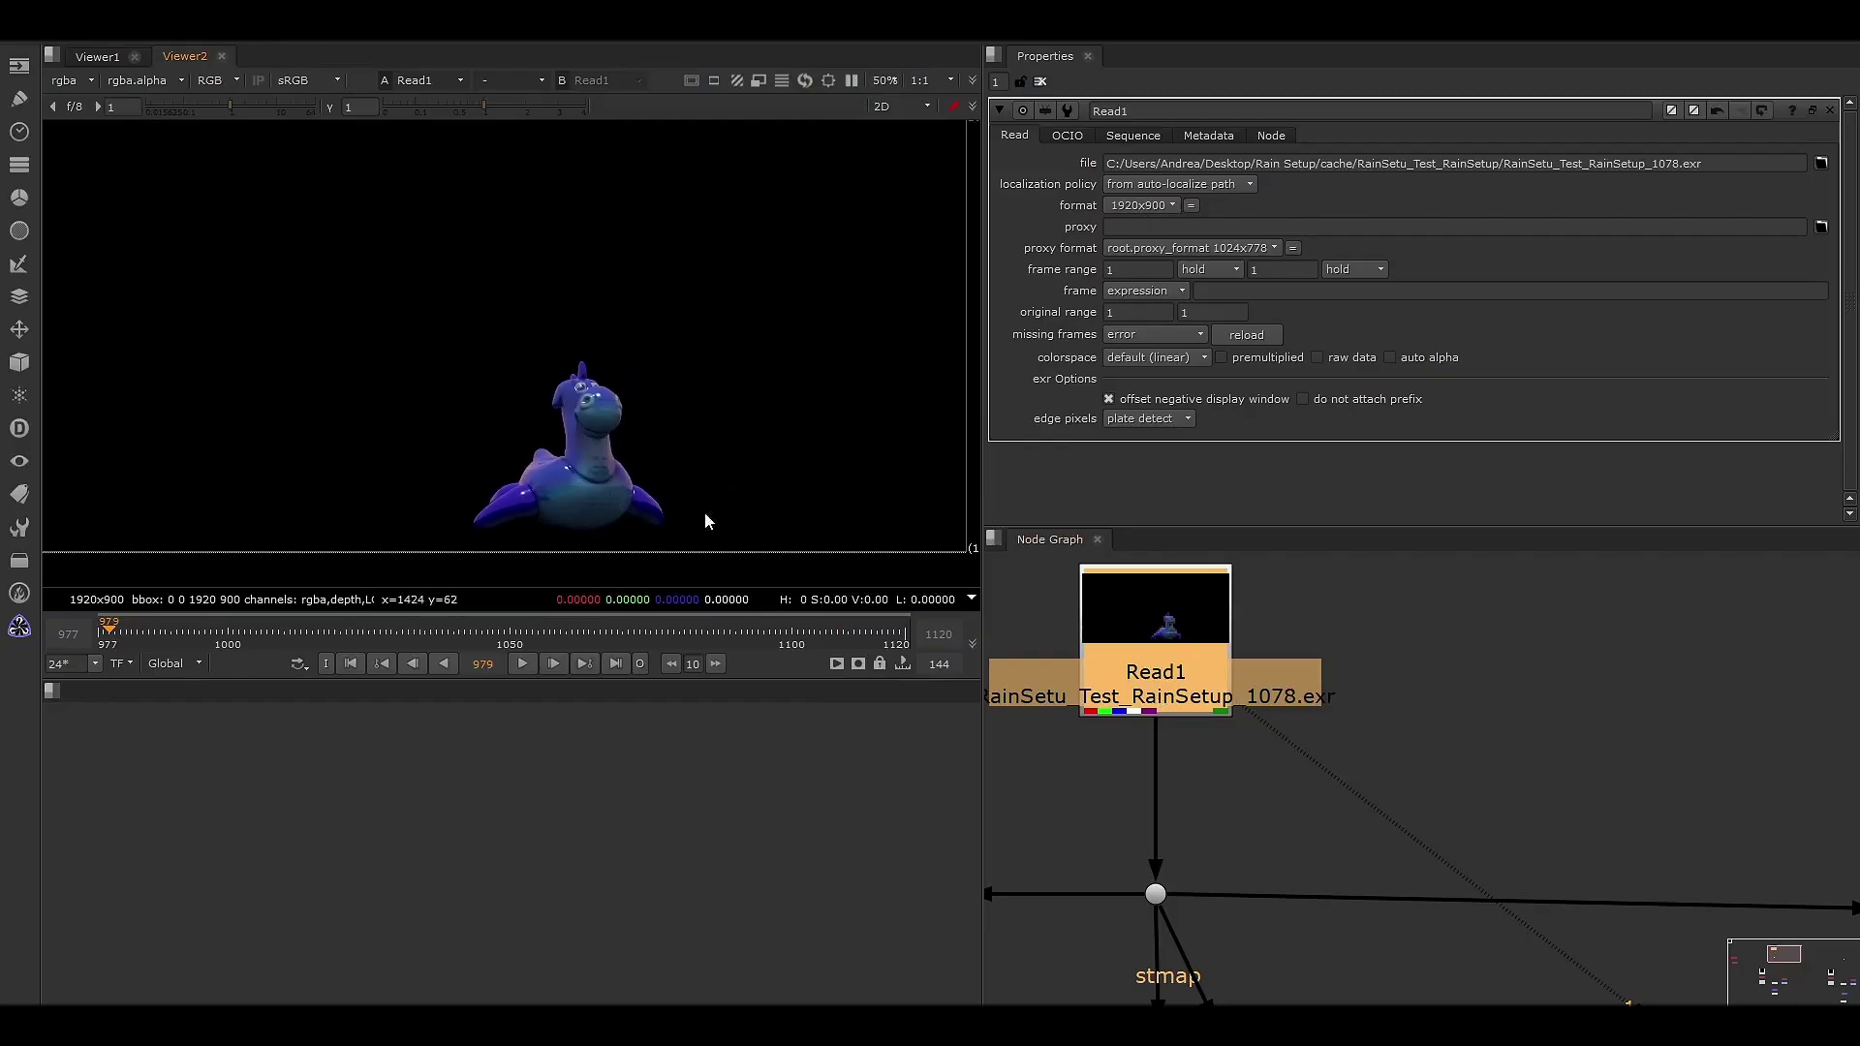
- Examine the Read1 rubber toy render up close in Nuke
scroll(597, 494, up, 5)
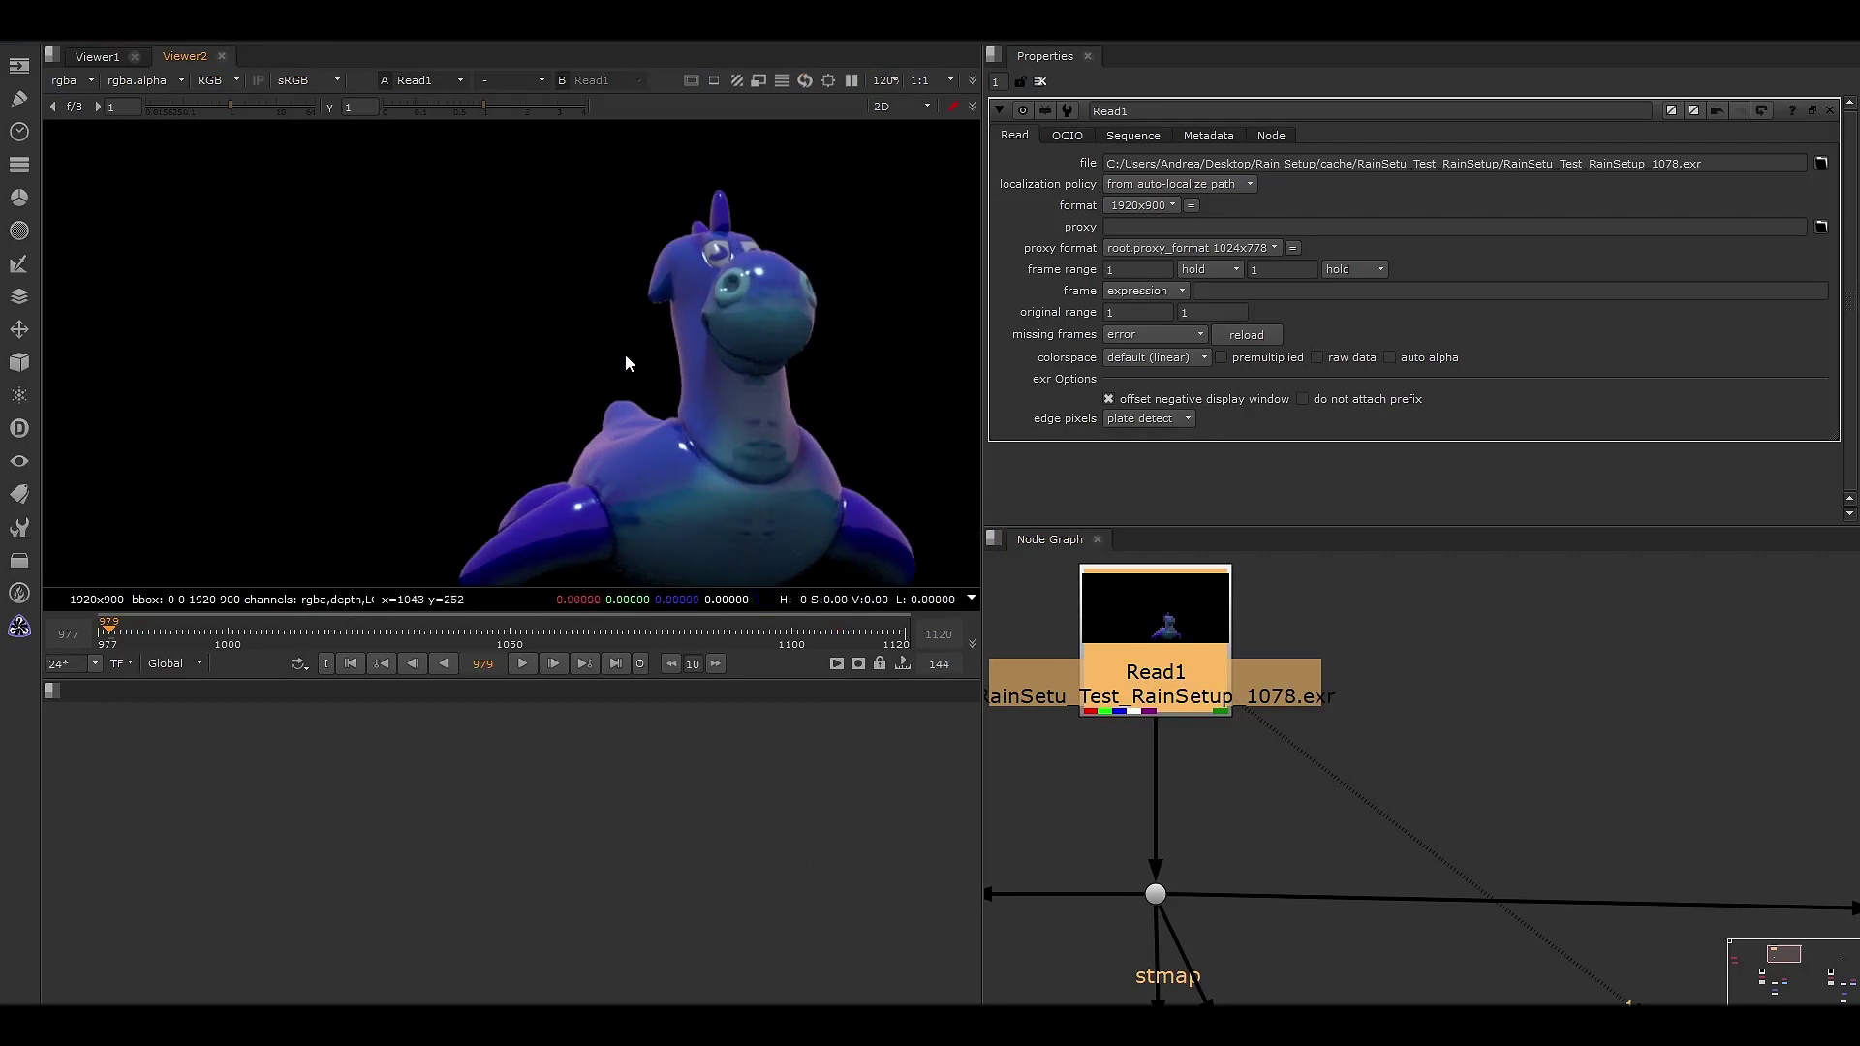
scroll(591, 397, down, 4)
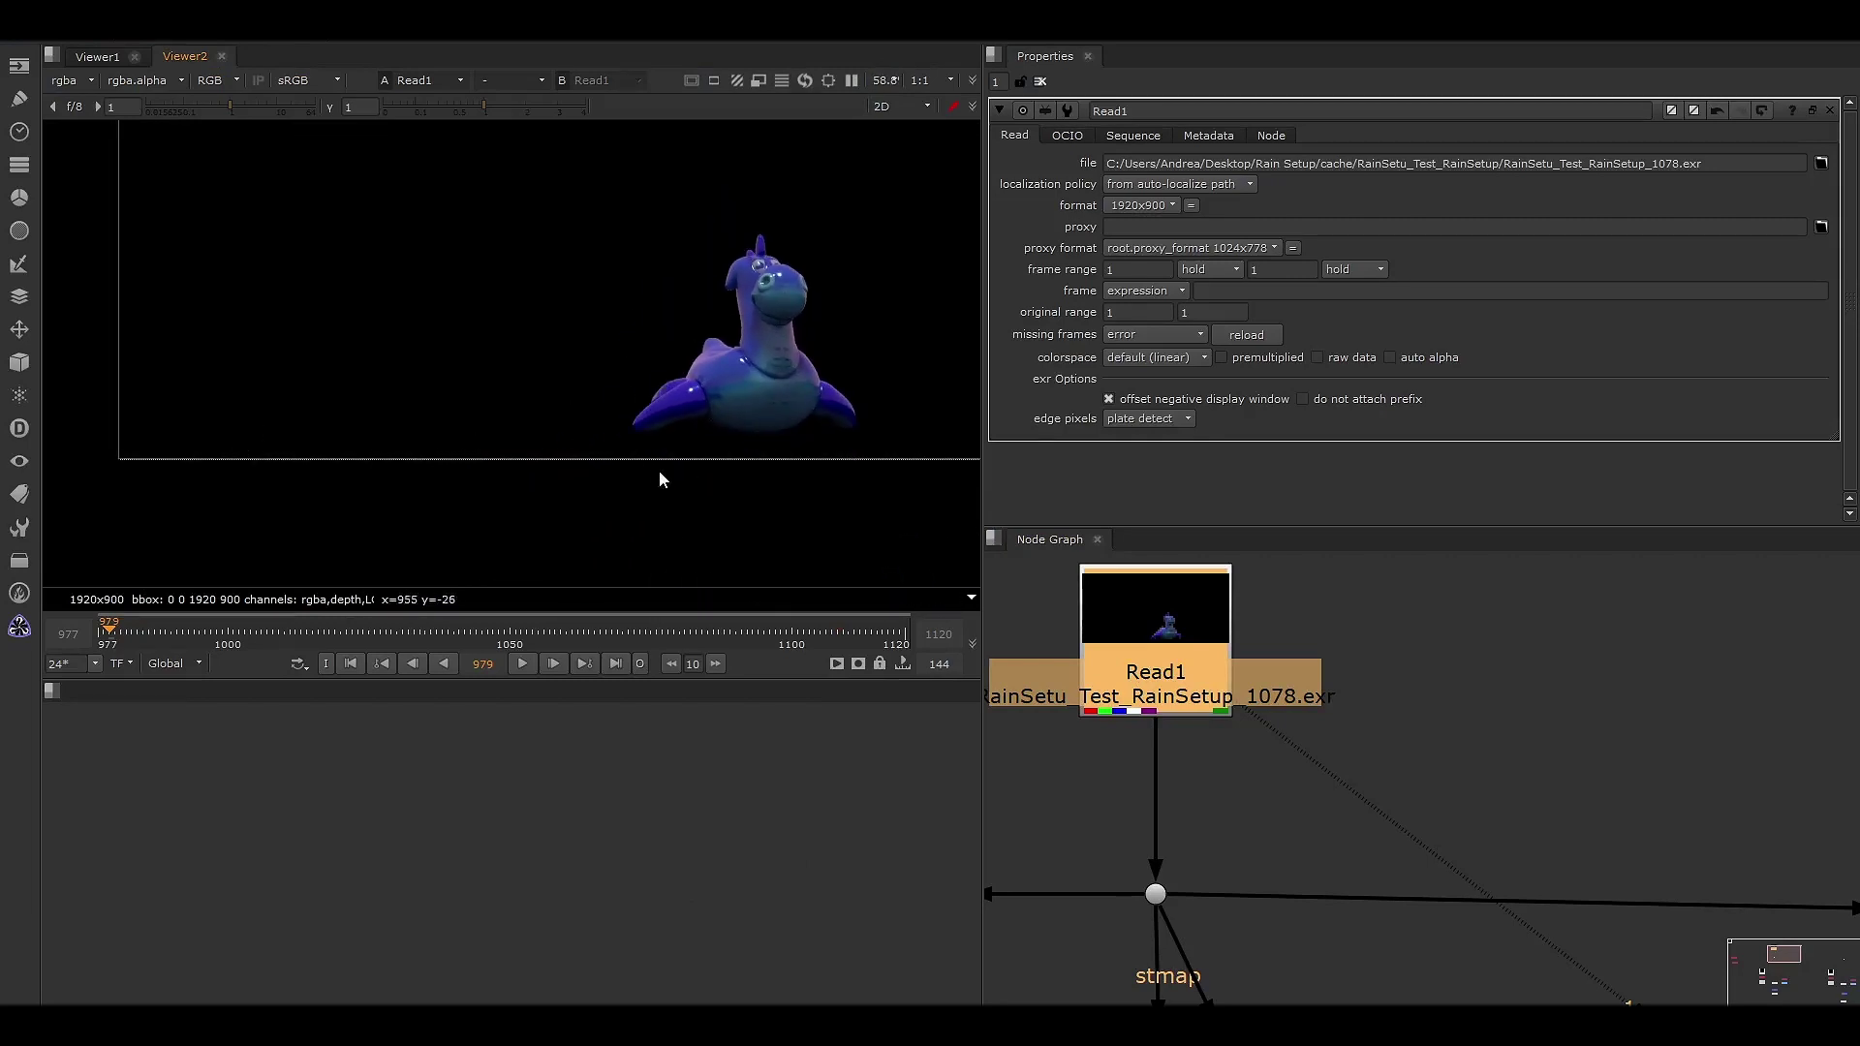
middle_drag(658, 471, 546, 455)
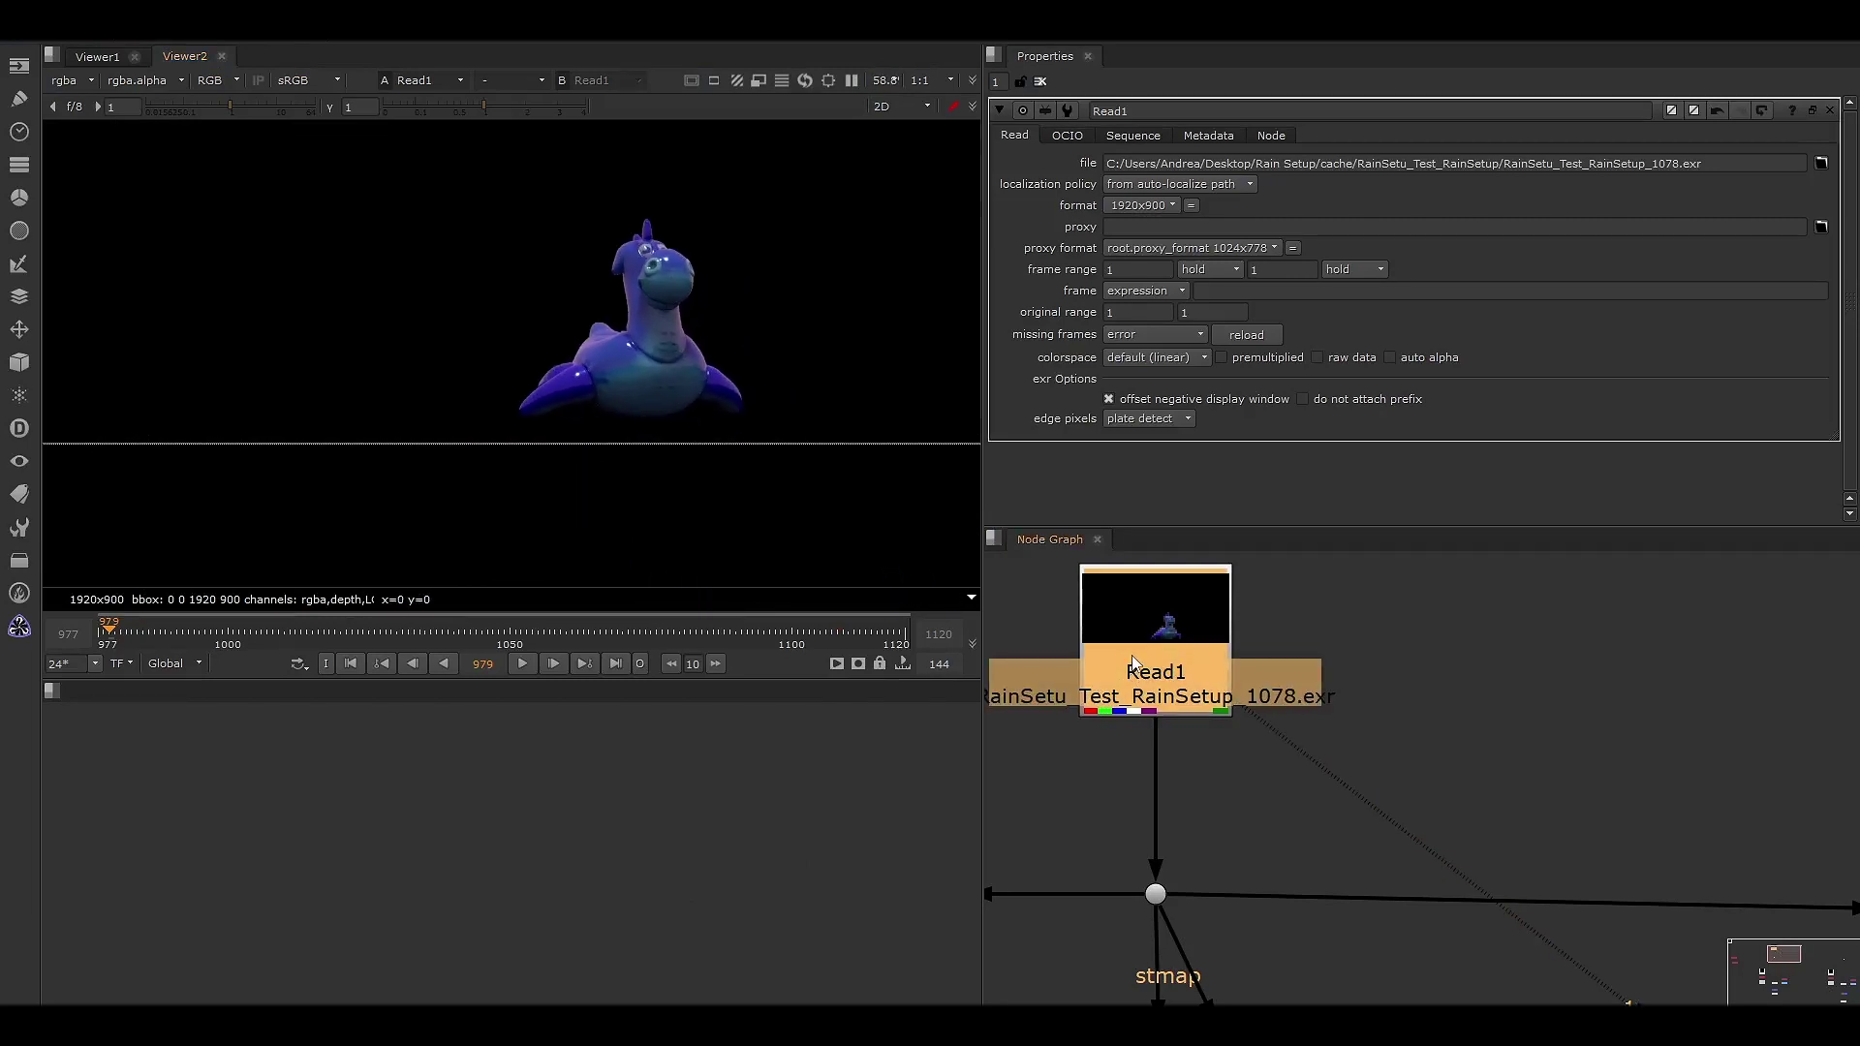
- Switch to Houdini and open the ropnet1 network to show the mantra1 render node's parameters
mouse_move(492, 1025)
click(463, 936)
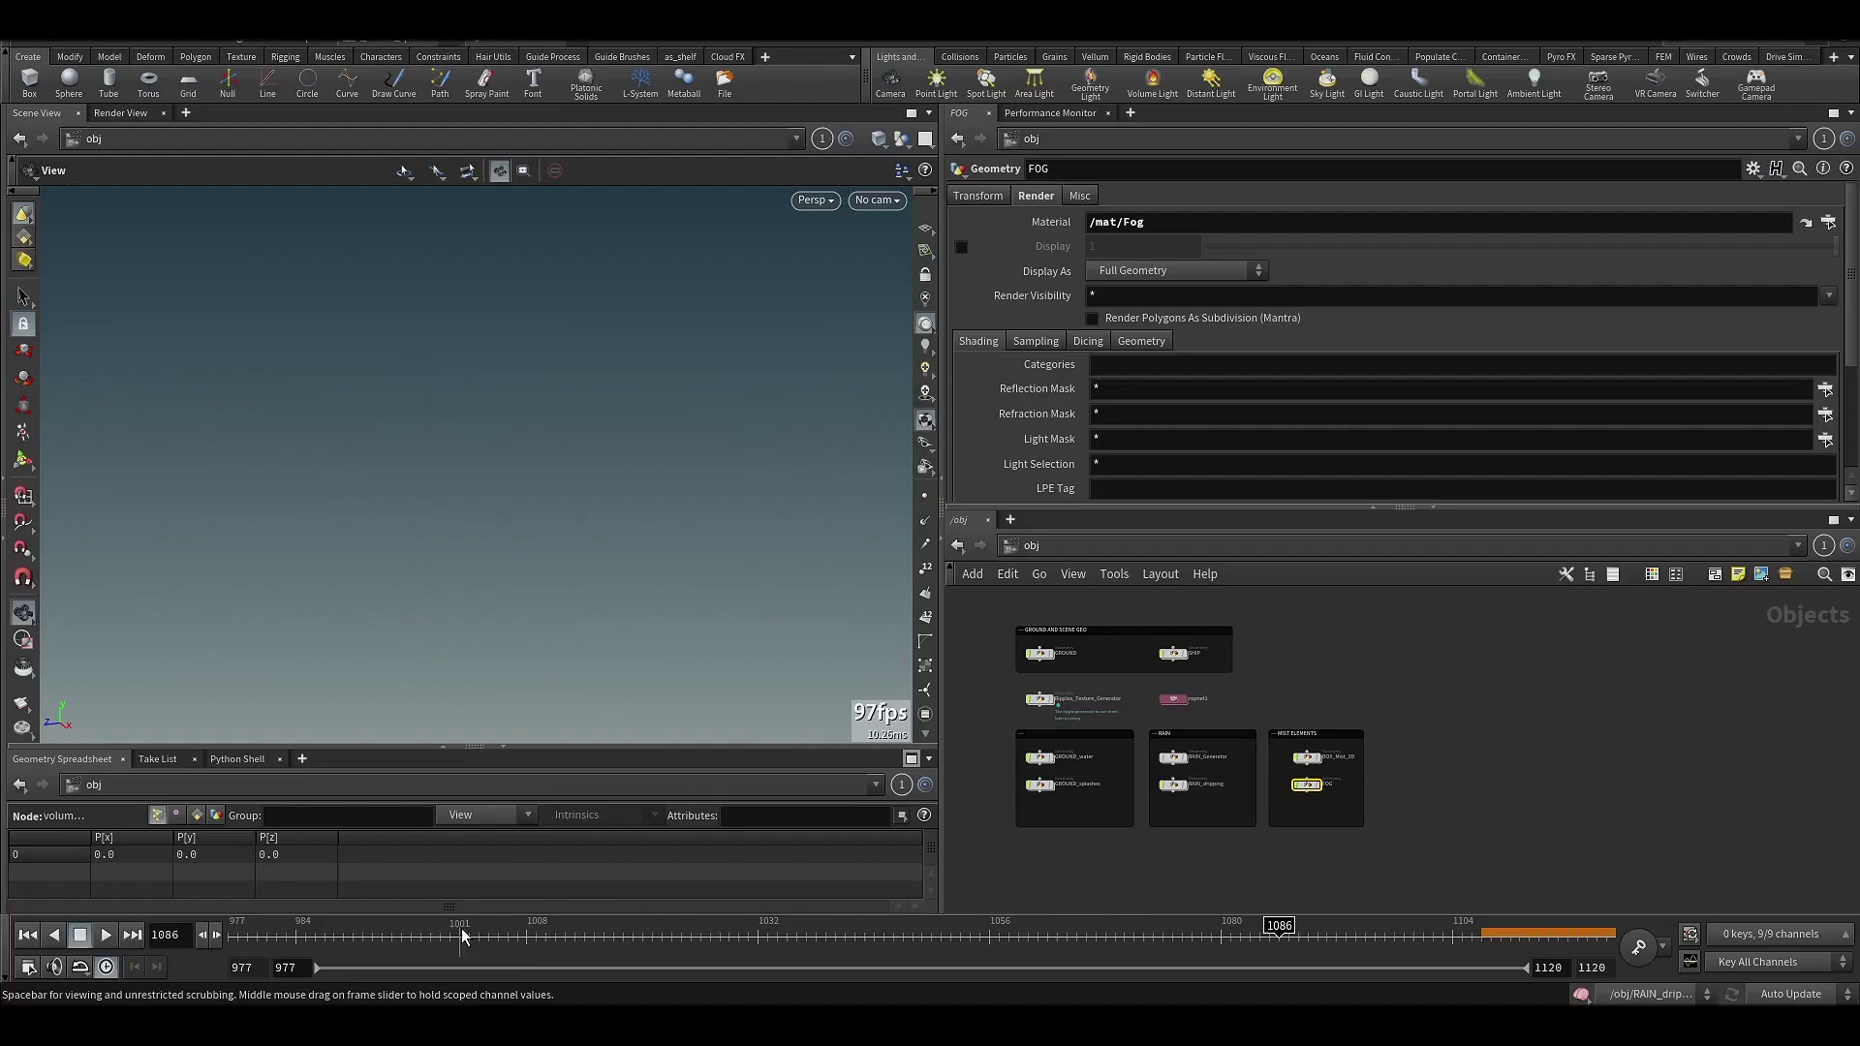
scroll(1218, 711, up, 4)
middle_drag(1081, 688, 1201, 770)
double_click(1279, 708)
scroll(1269, 790, up, 4)
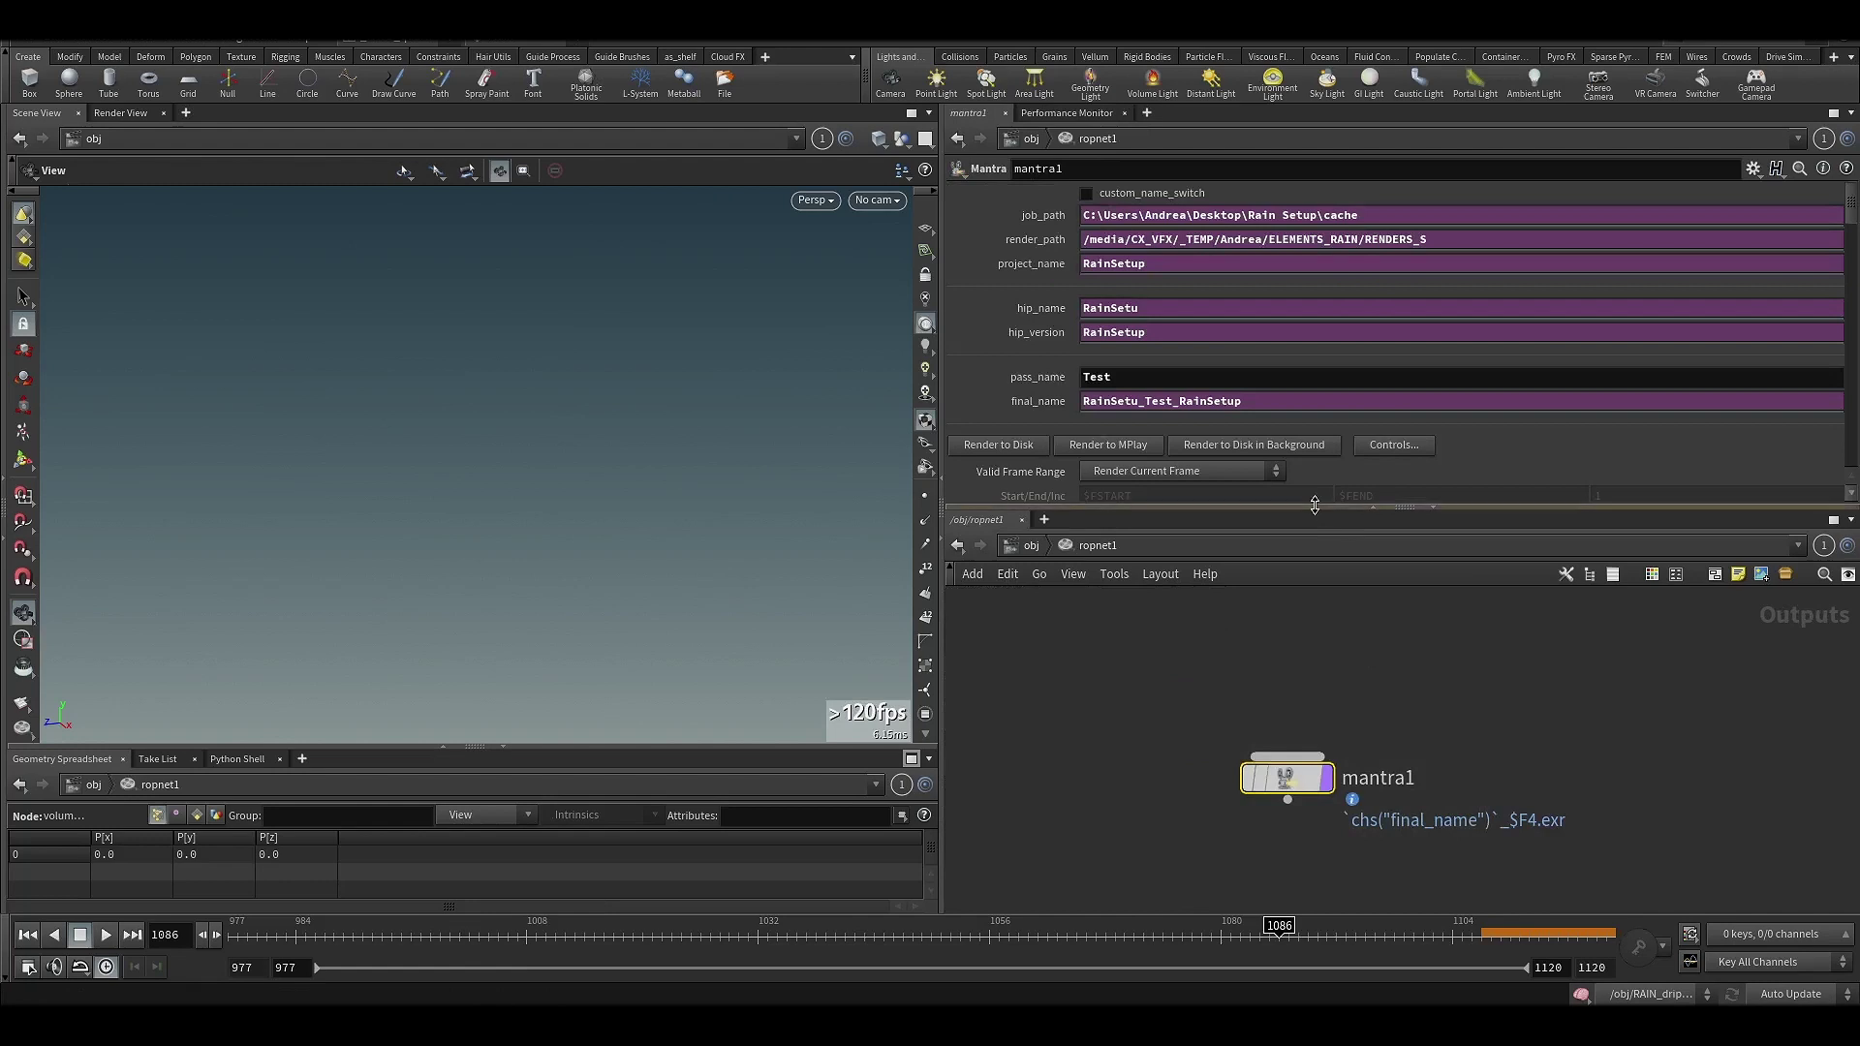
- Enlarge the mantra1 parameter area and review its extra image planes down to the uv and uv2 VEX variables
drag(1325, 507, 1325, 629)
drag(1853, 257, 1854, 327)
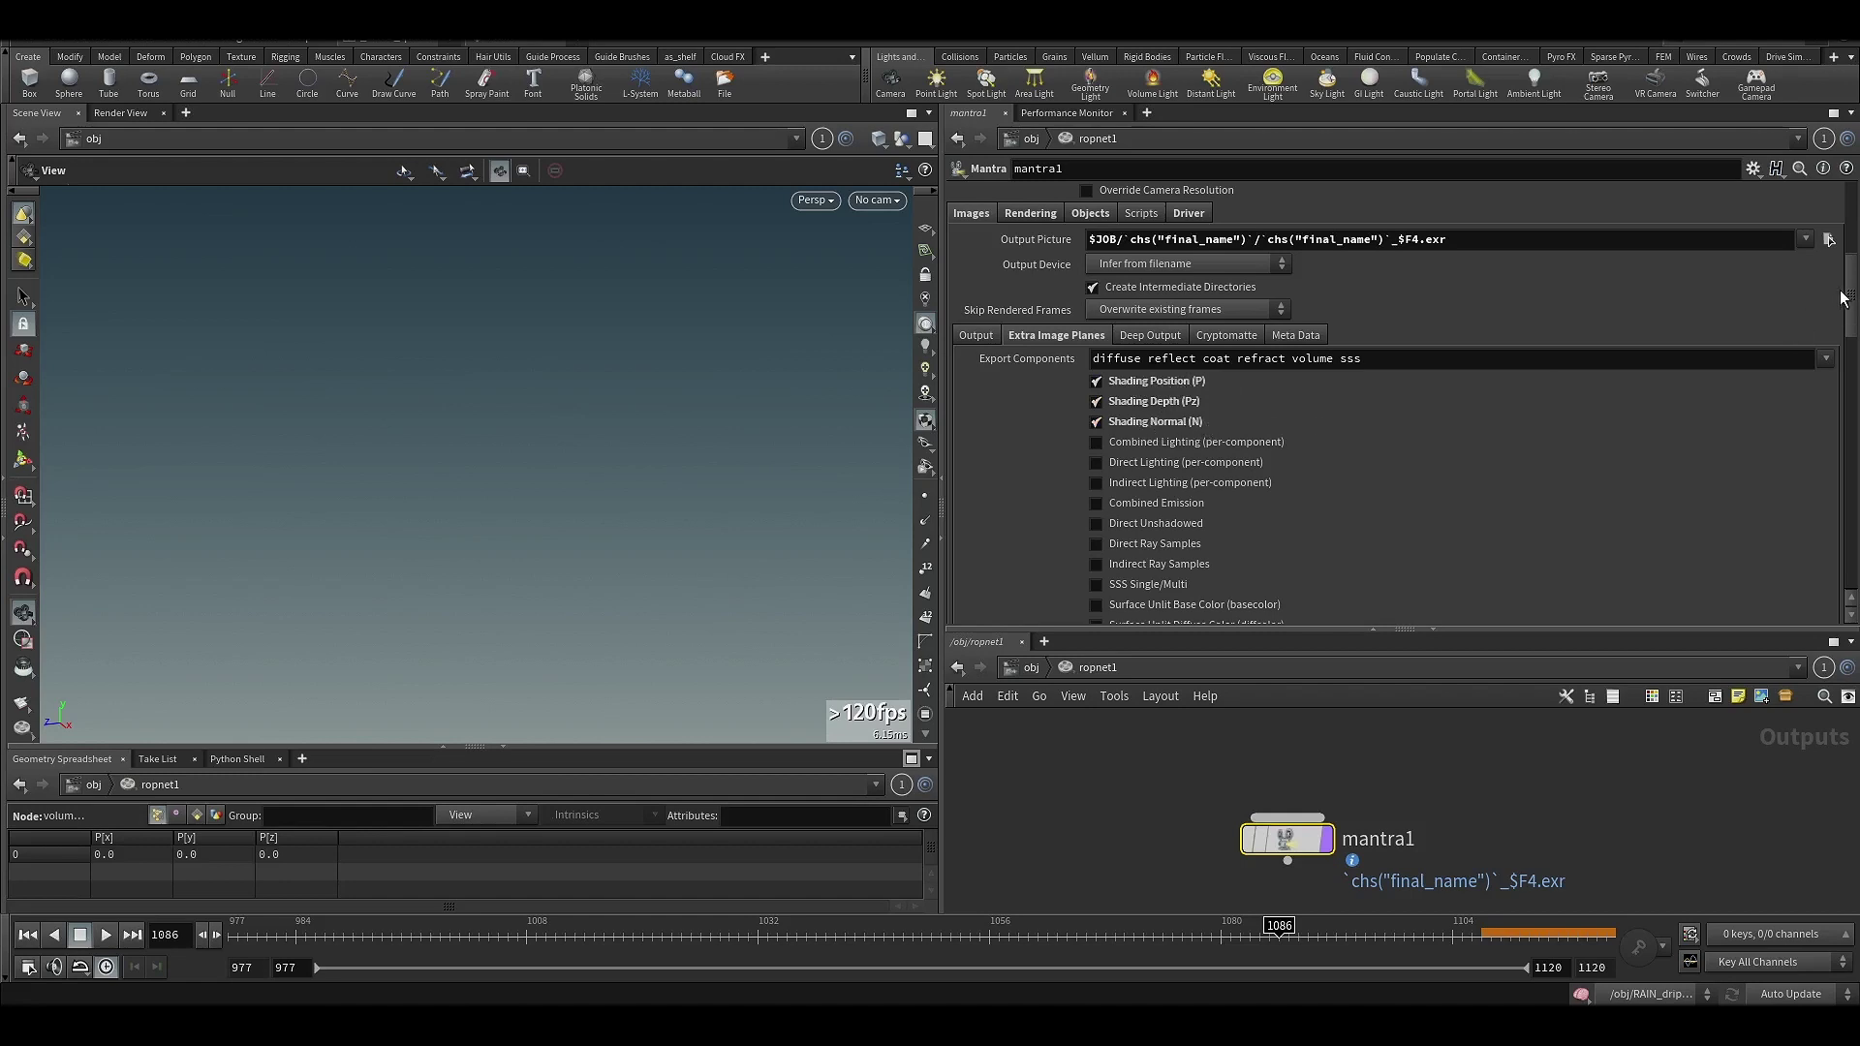
drag(1843, 298, 1850, 490)
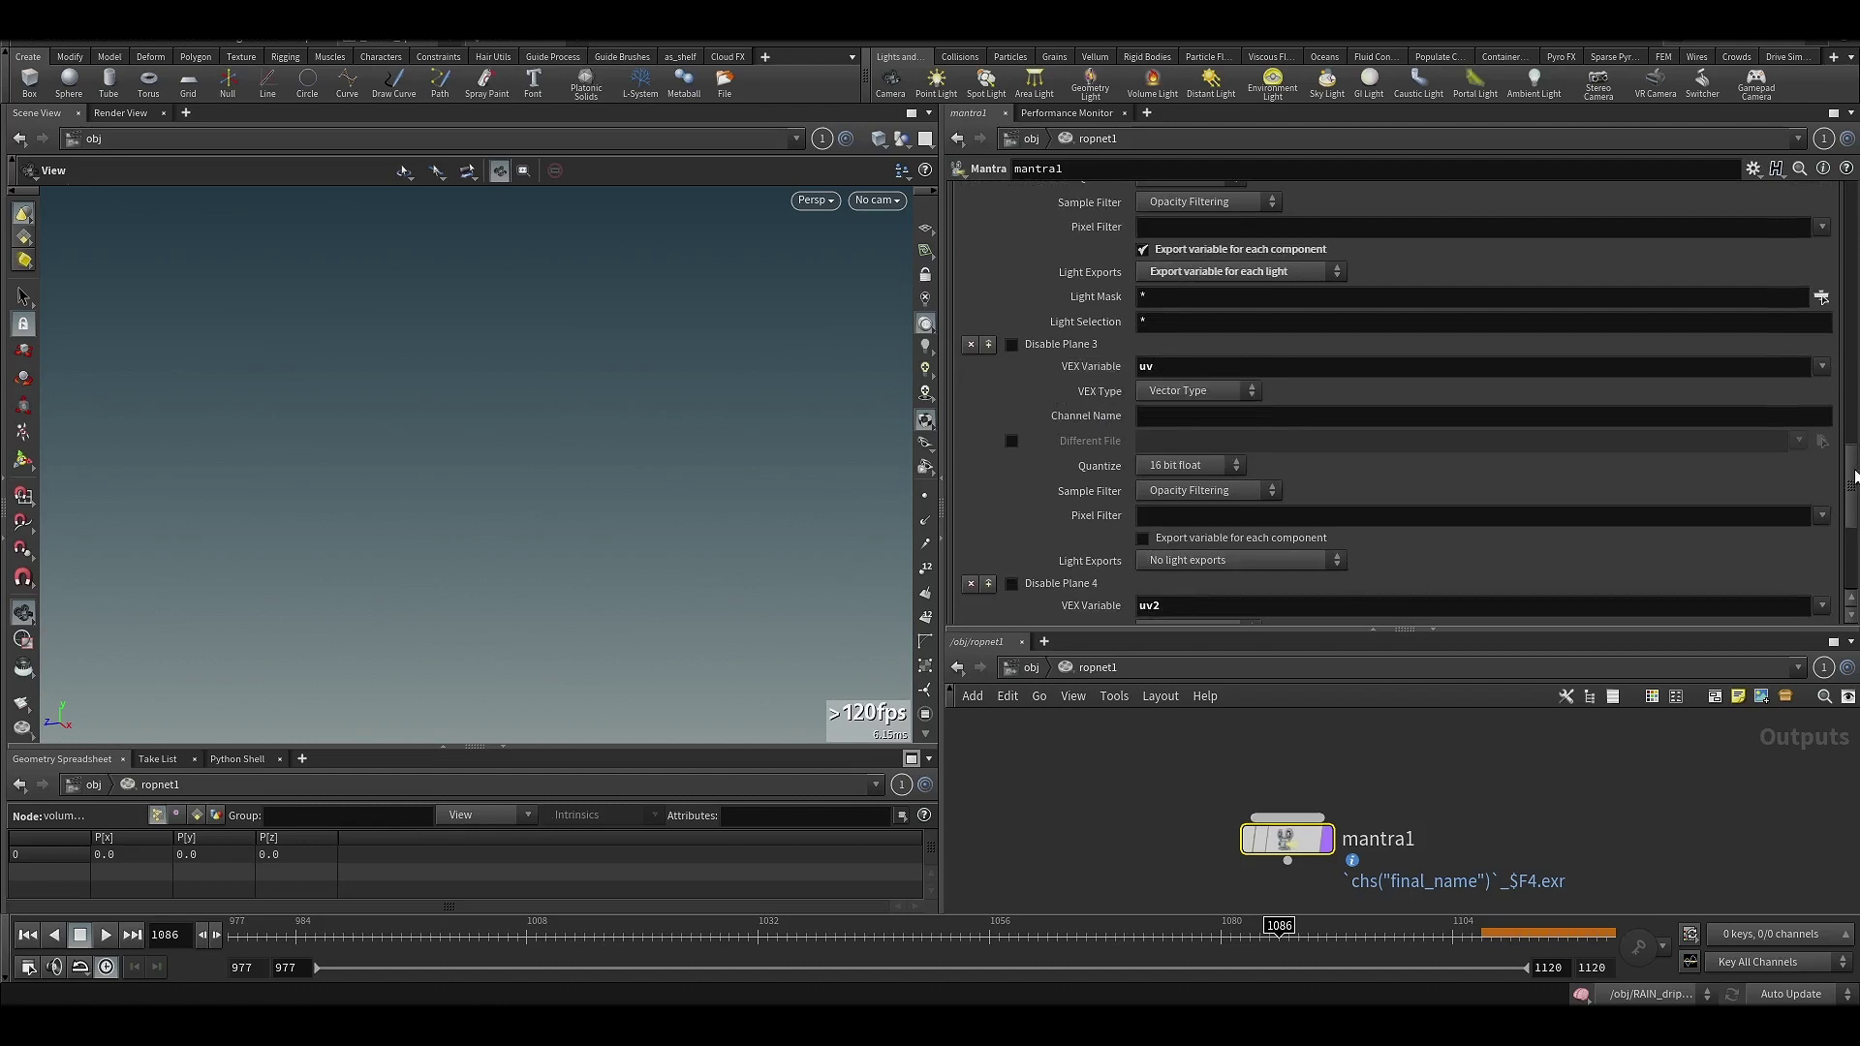
scroll(1854, 477, down, 4)
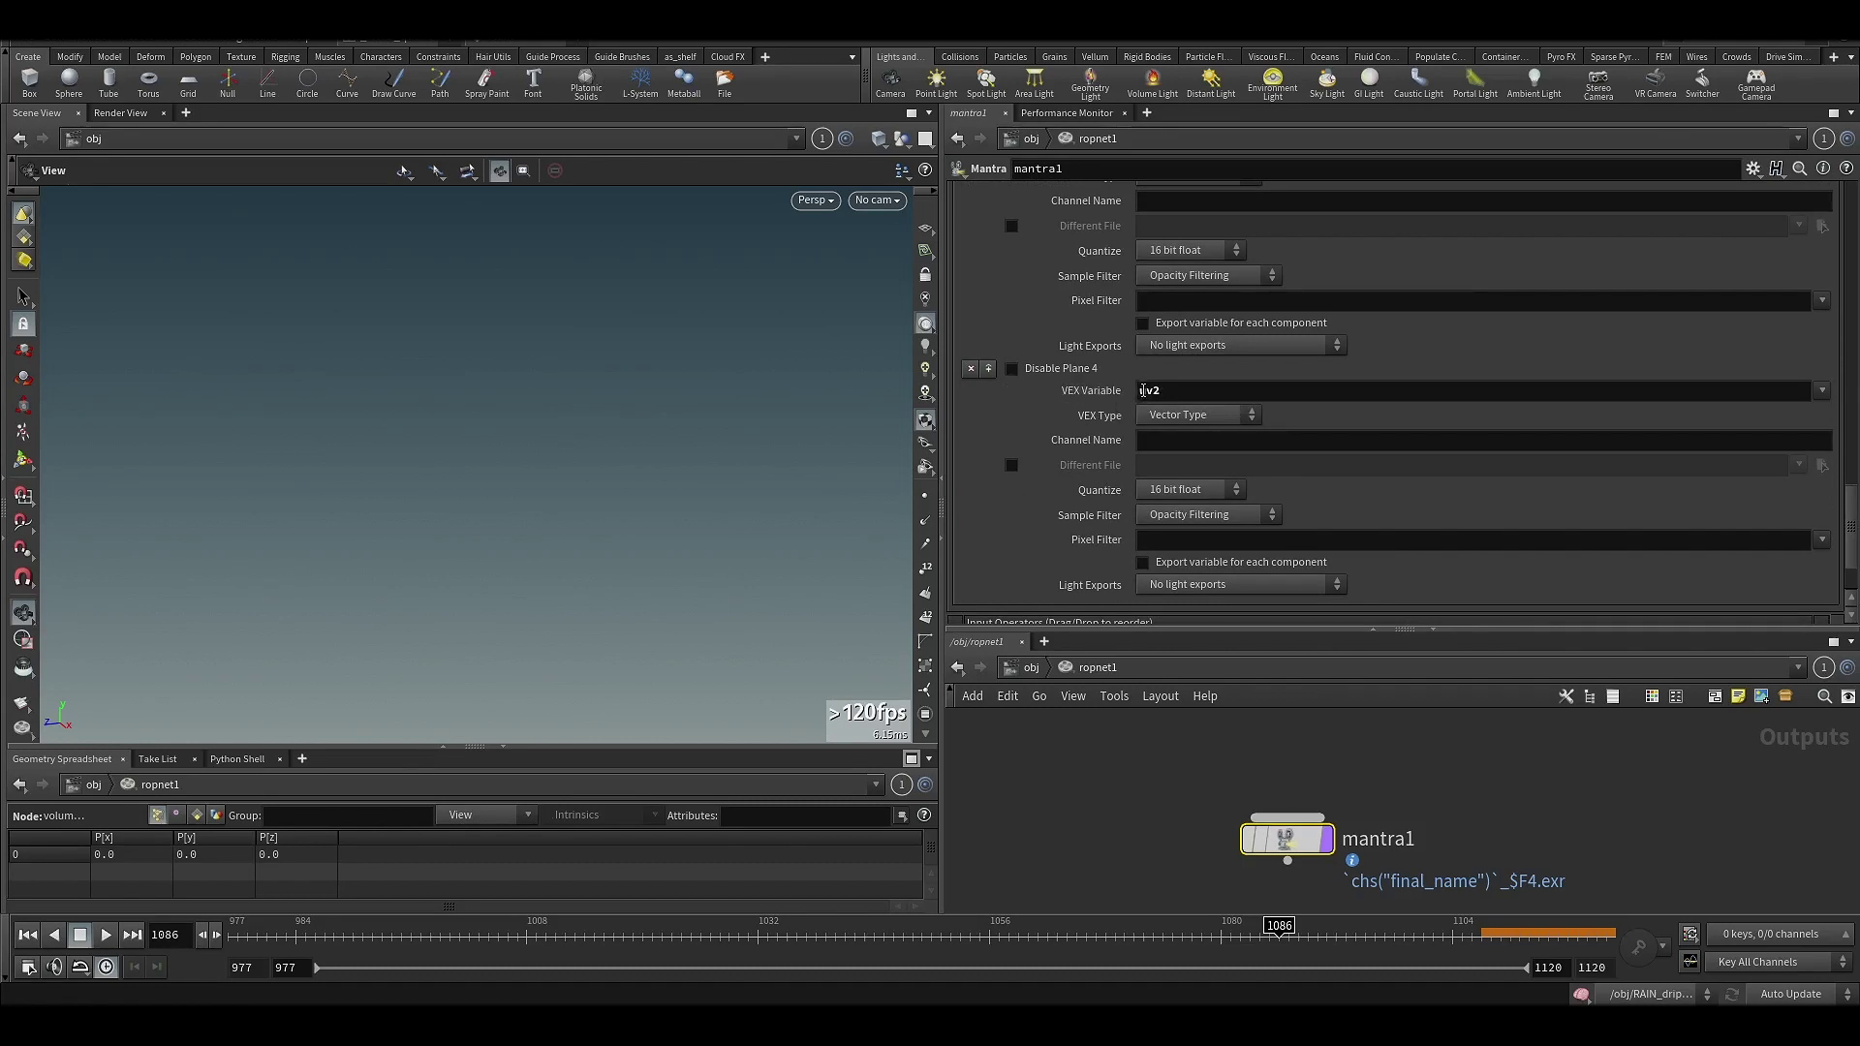
- Open the SHIP geometry network and show the parameters of its uvproject1 node with the toy framed
click(1028, 666)
double_click(1100, 787)
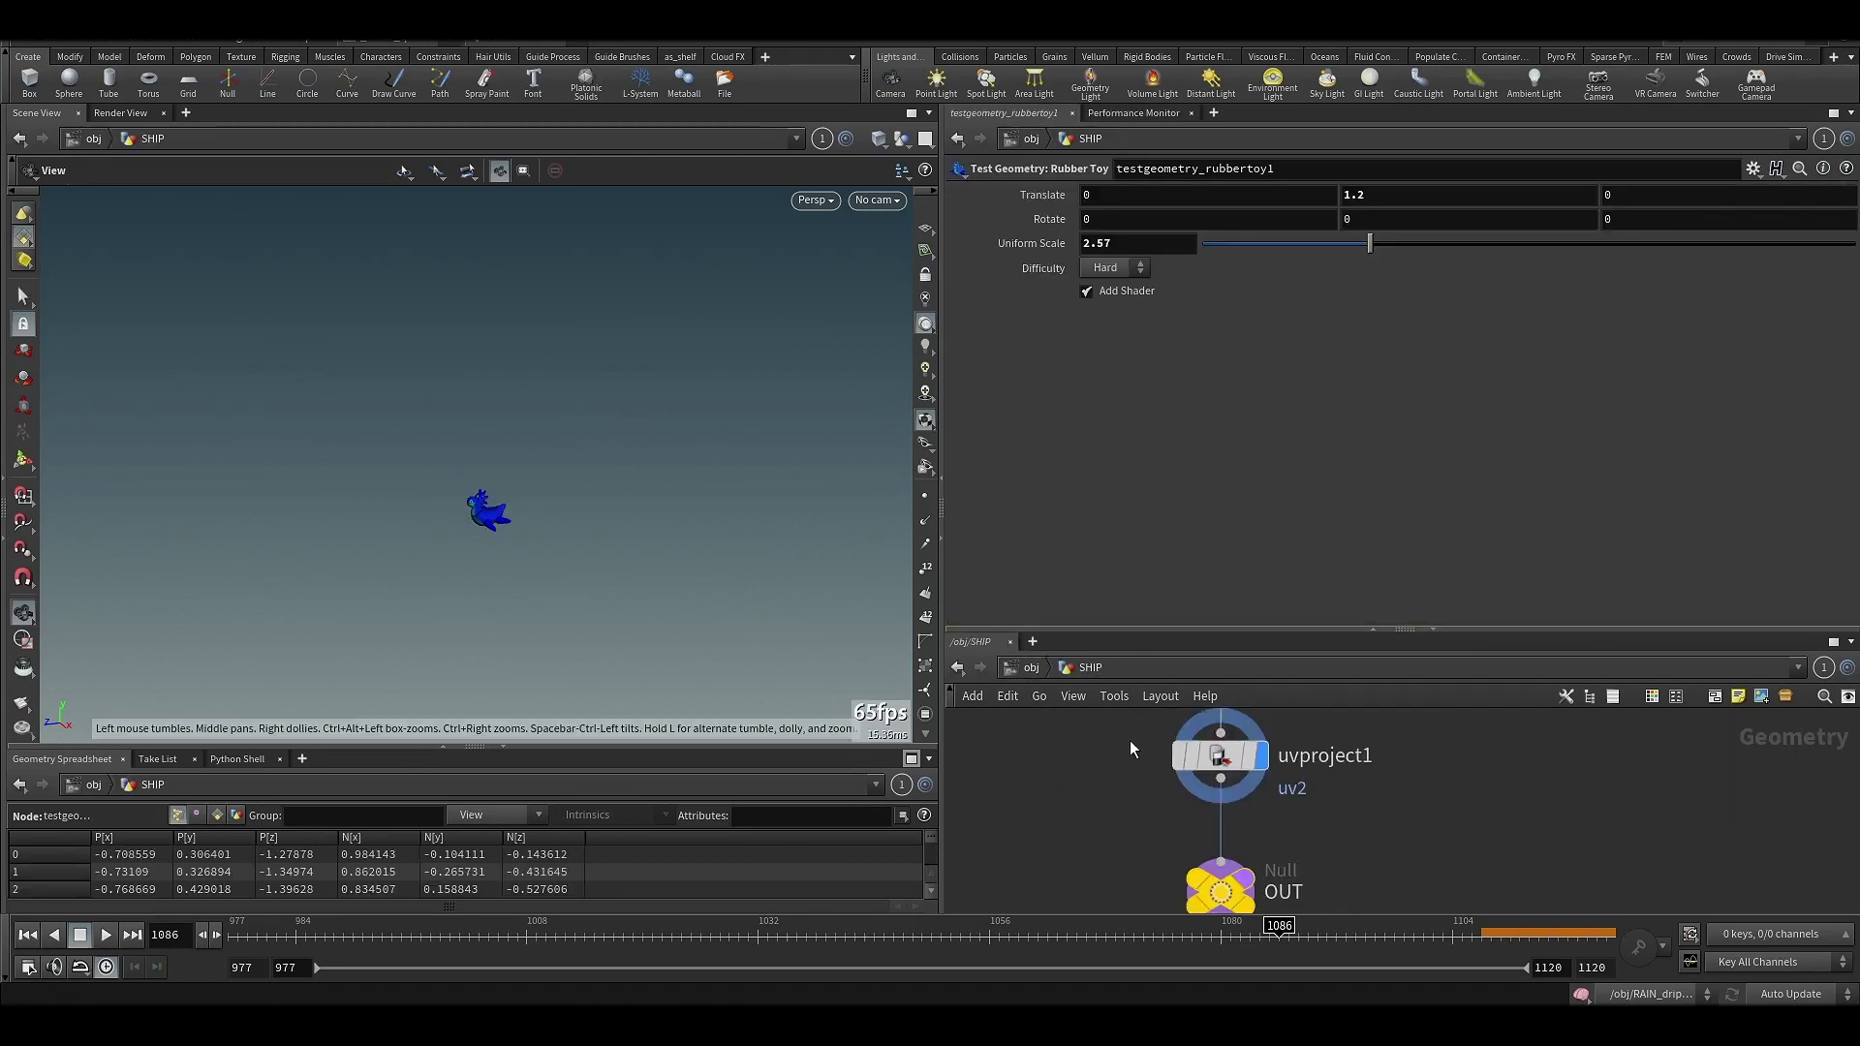
click(1235, 759)
drag(1206, 646, 1206, 633)
key(h)
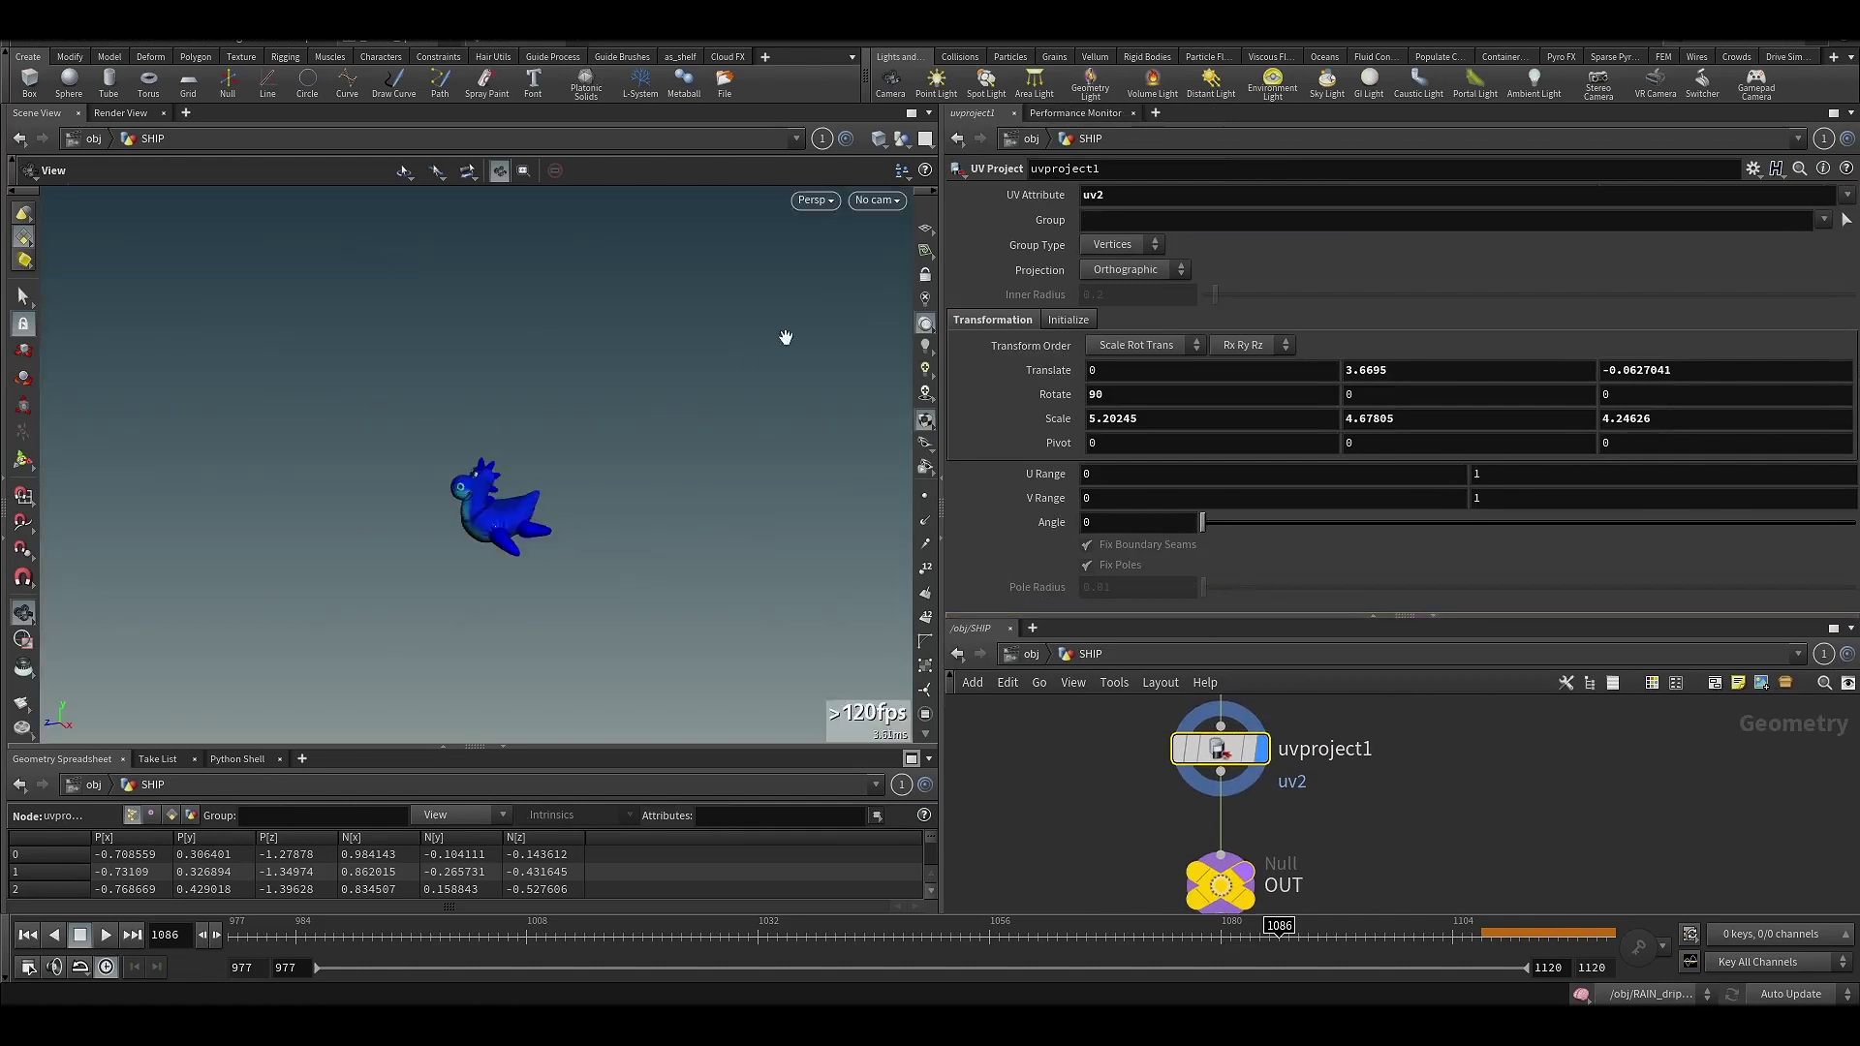
- Show the uvproject1 projection plane above the toy, inspect it from a steeper angle, and point out its UV attribute
click(23, 459)
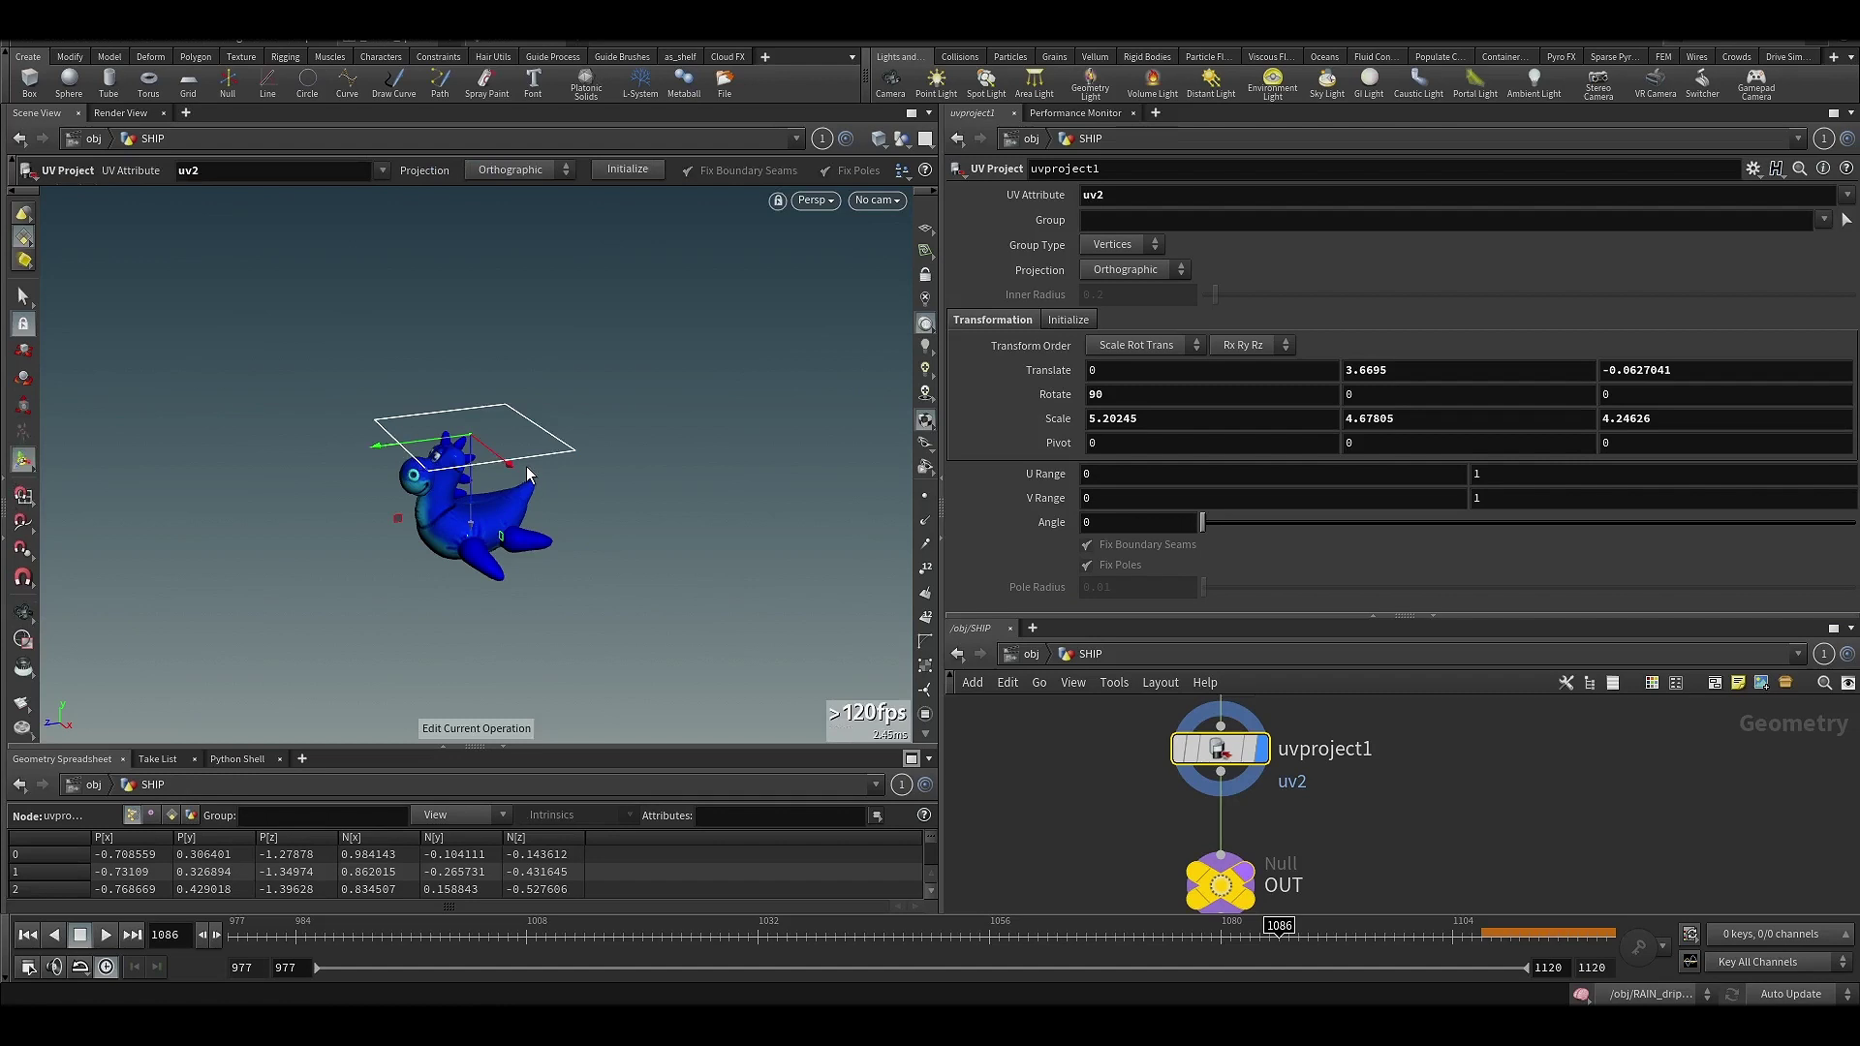
key(Escape)
middle_drag(496, 437, 511, 523)
middle_drag(452, 298, 515, 545)
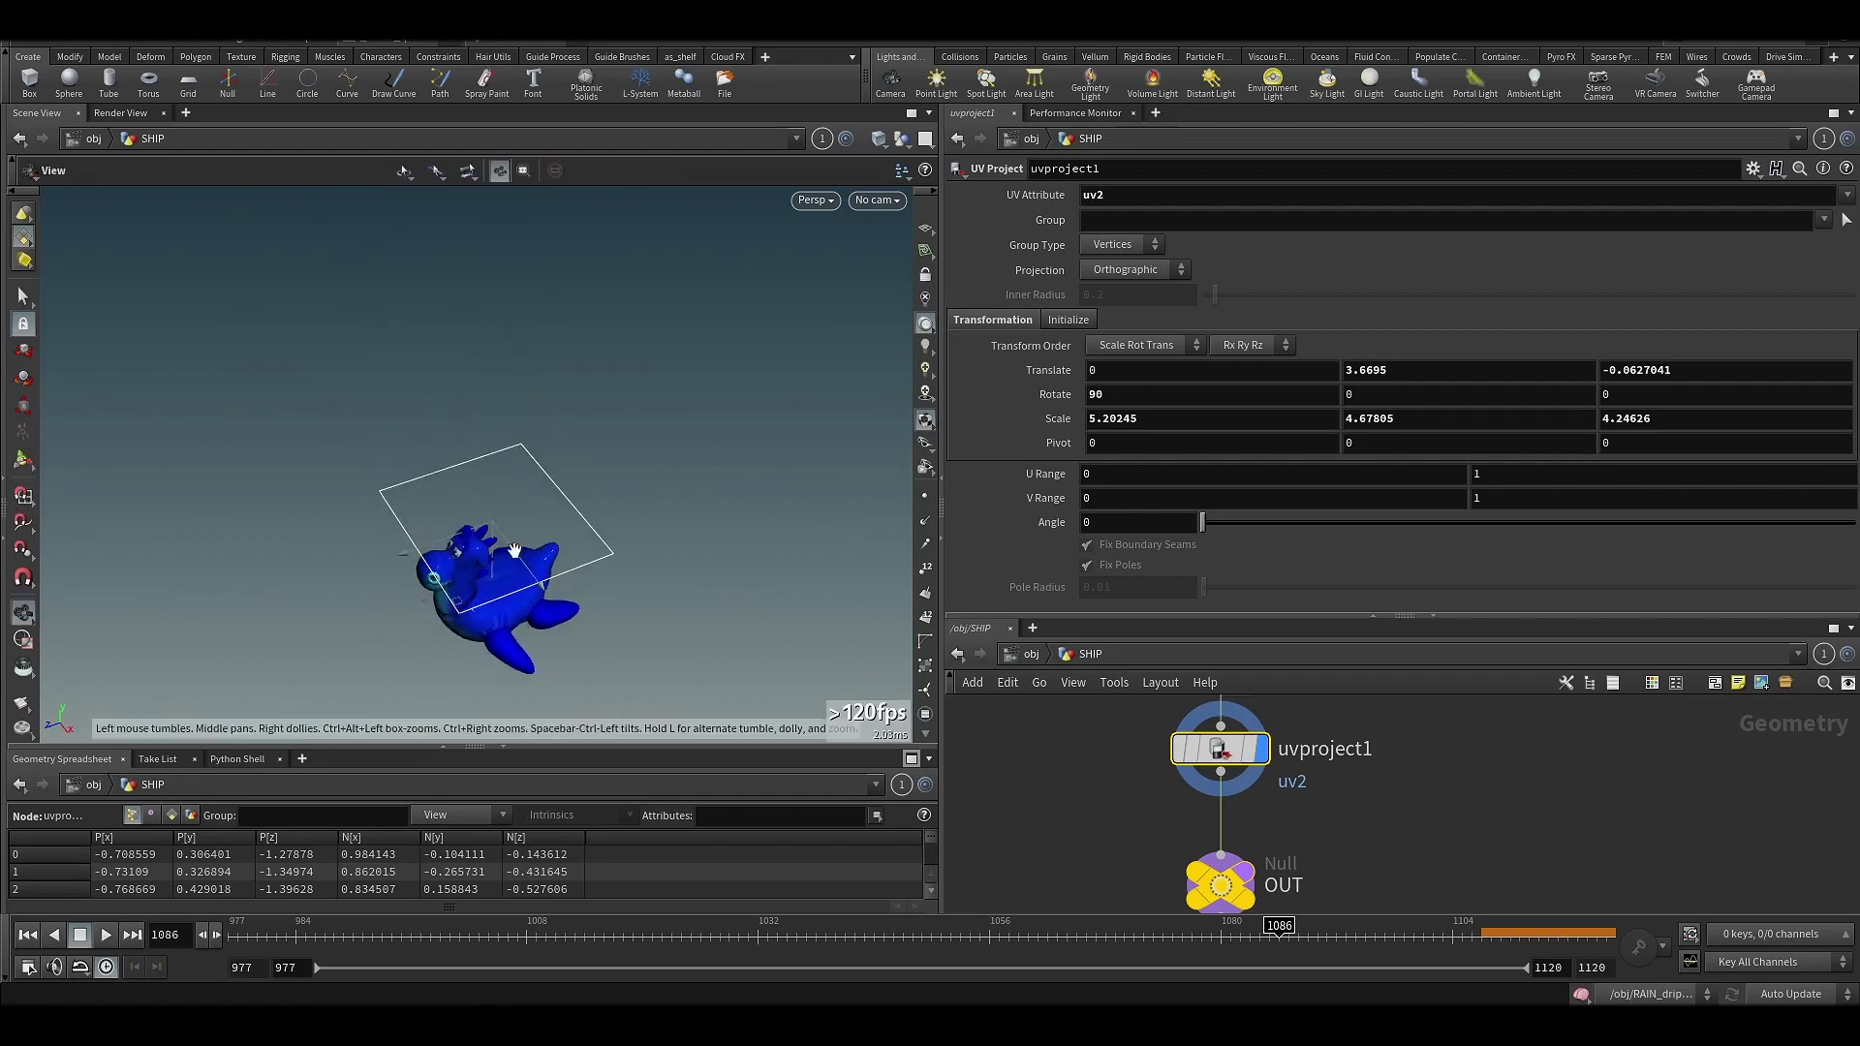
mouse_move(514, 545)
right_down()
mouse_move(634, 485)
mouse_move(537, 552)
right_up()
drag(538, 552, 590, 562)
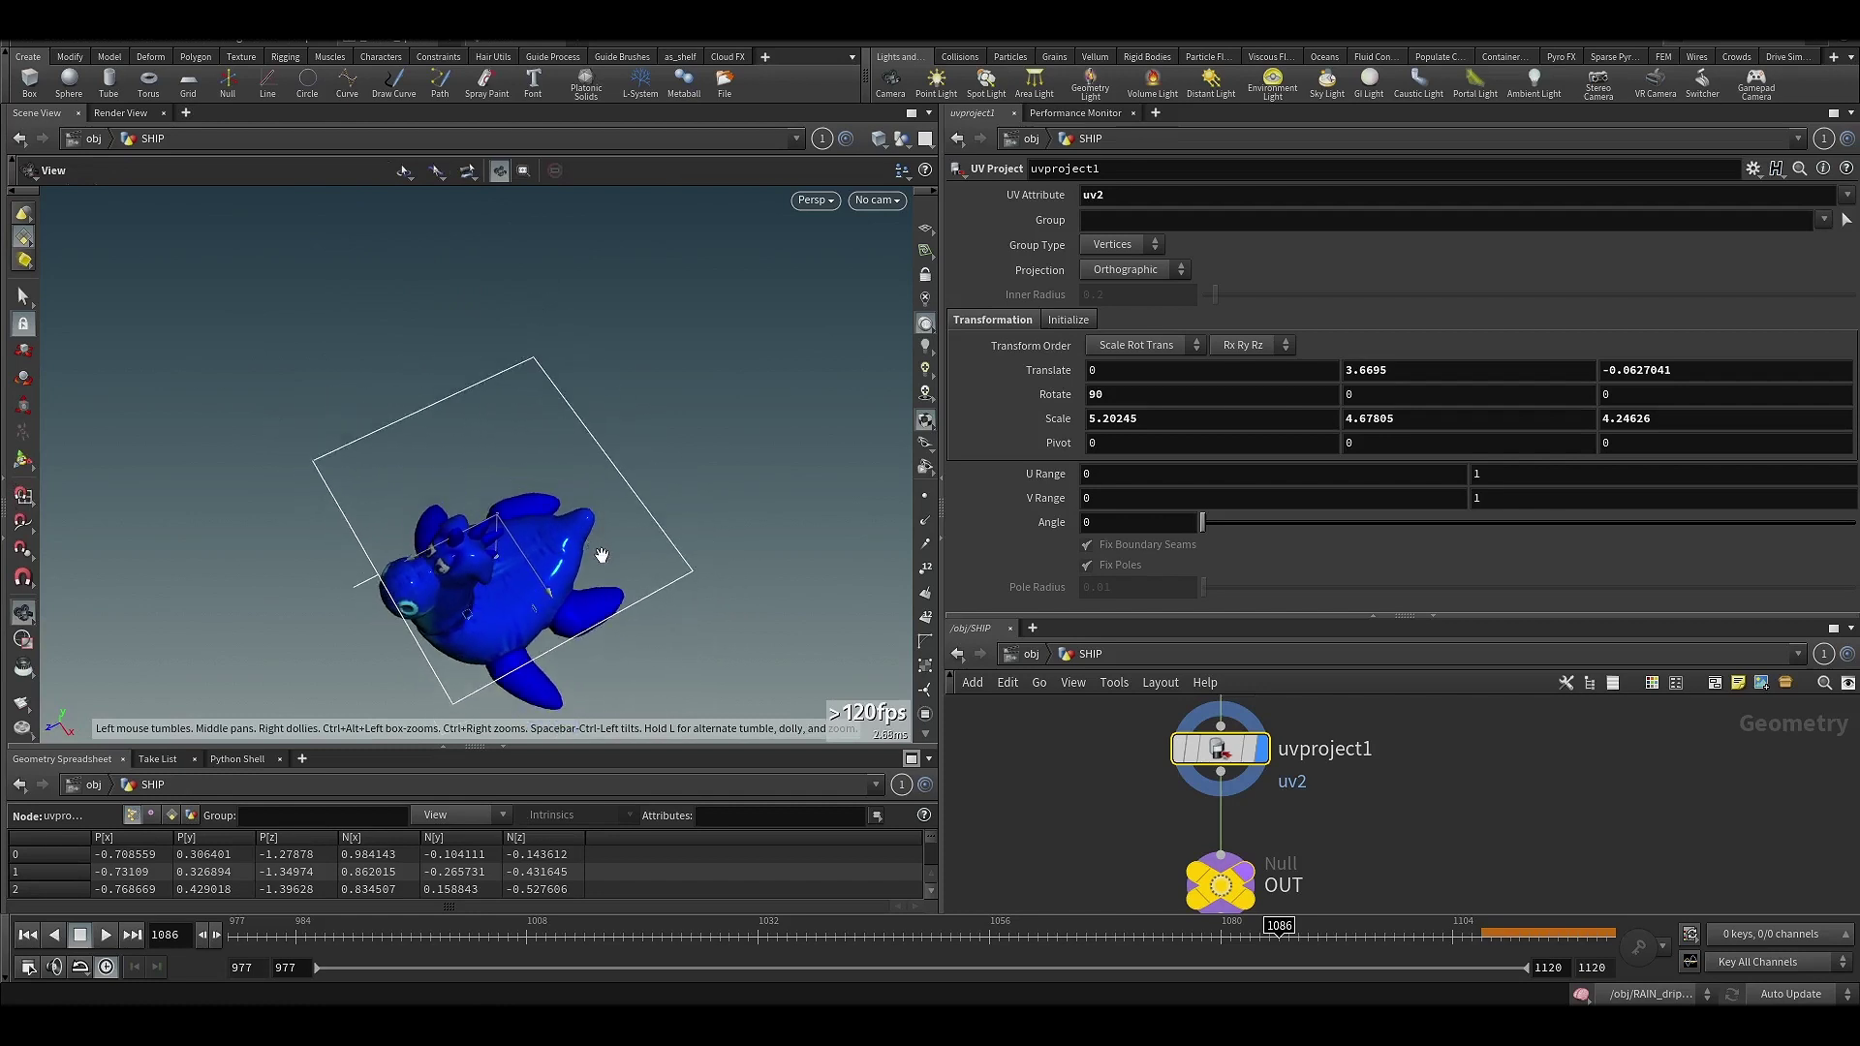
key(Return)
mouse_move(1238, 730)
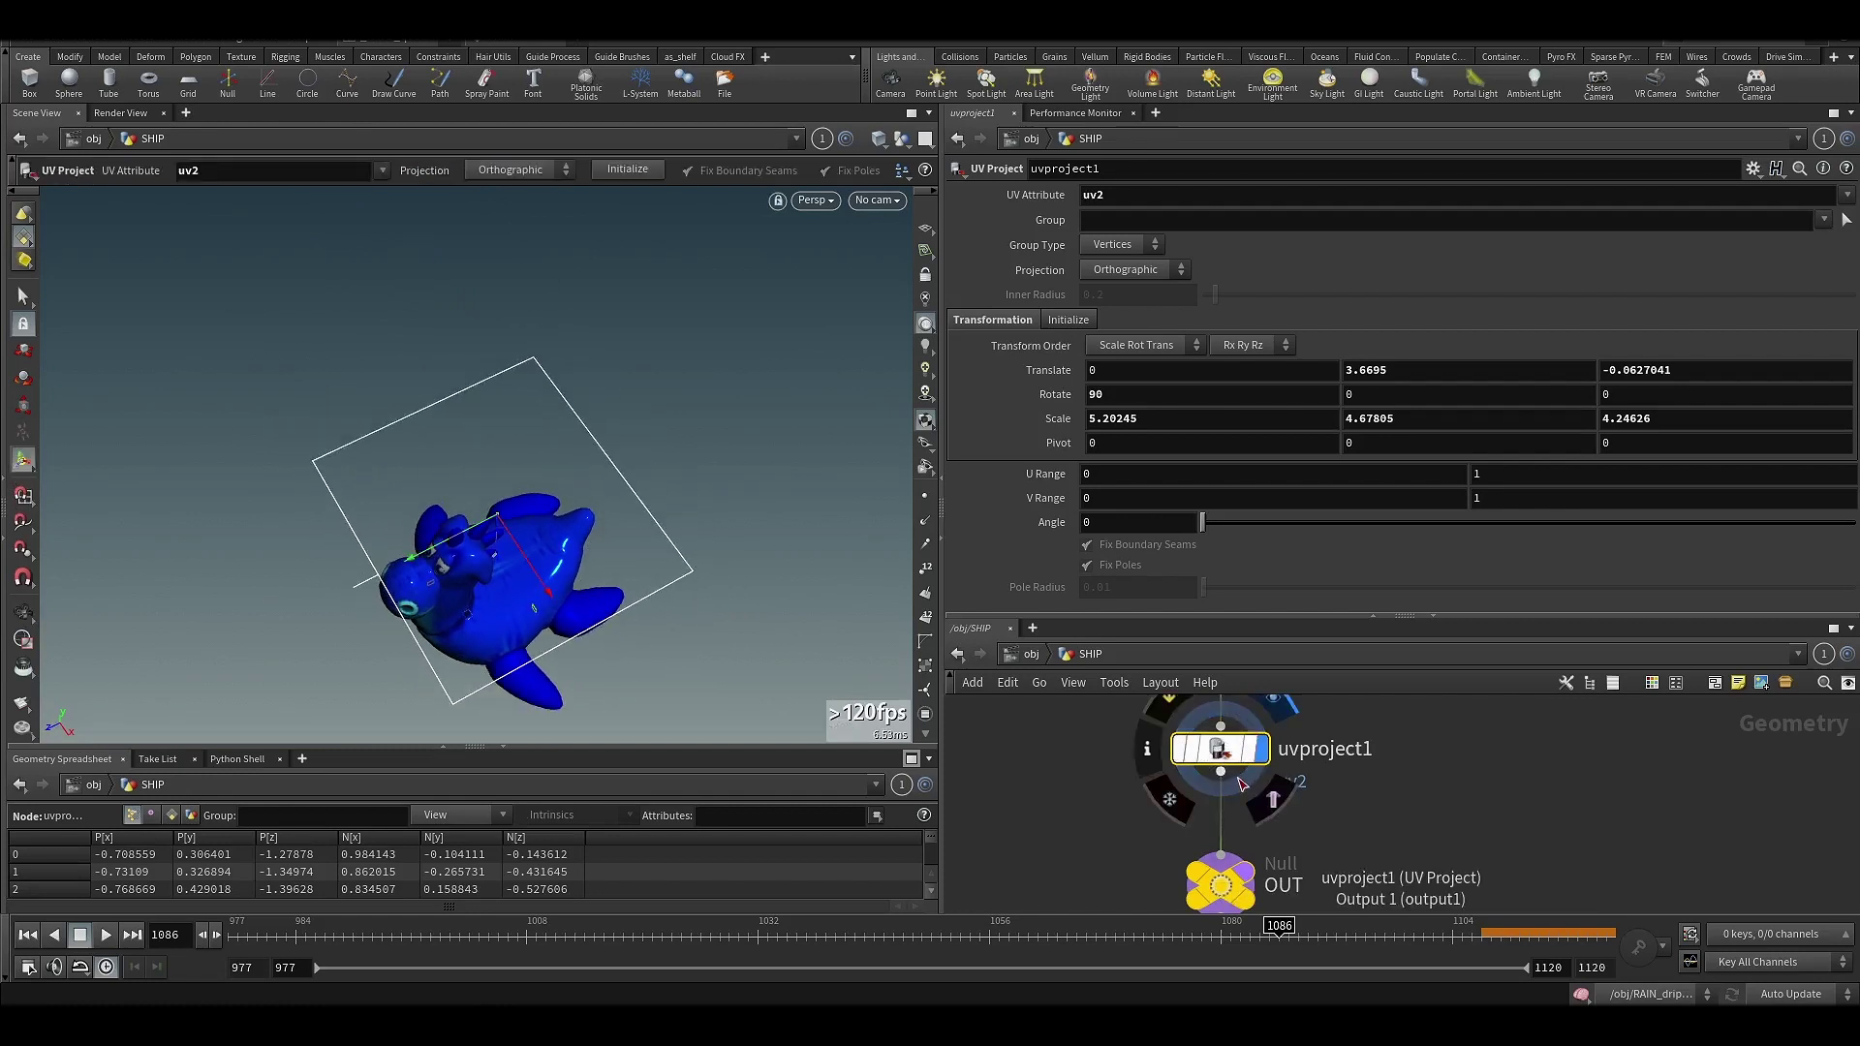
click(1119, 197)
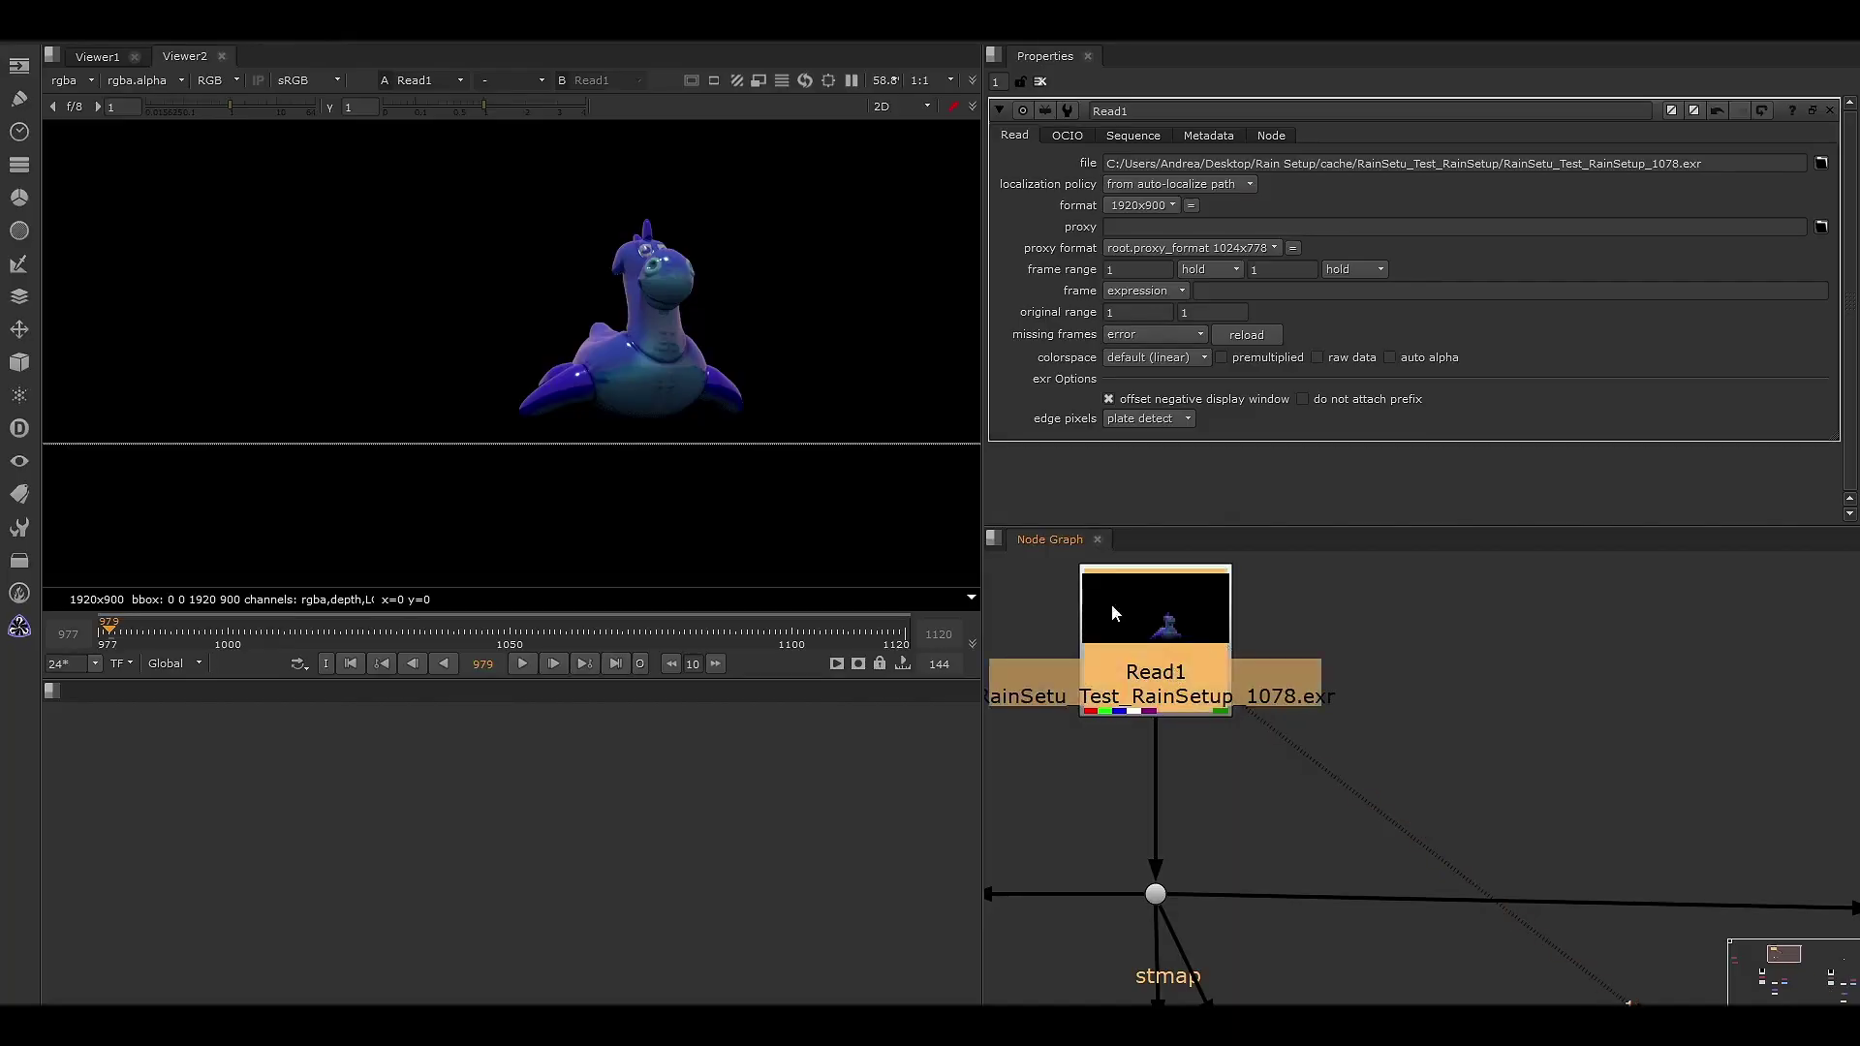
- Switch back to Nuke and view the output of Shuffle1, left of the Read1 branch
middle_drag(695, 308, 649, 428)
middle_drag(1212, 748, 1589, 676)
middle_drag(1220, 718, 1839, 718)
scroll(1521, 734, down, 2)
click(1242, 794)
key(1)
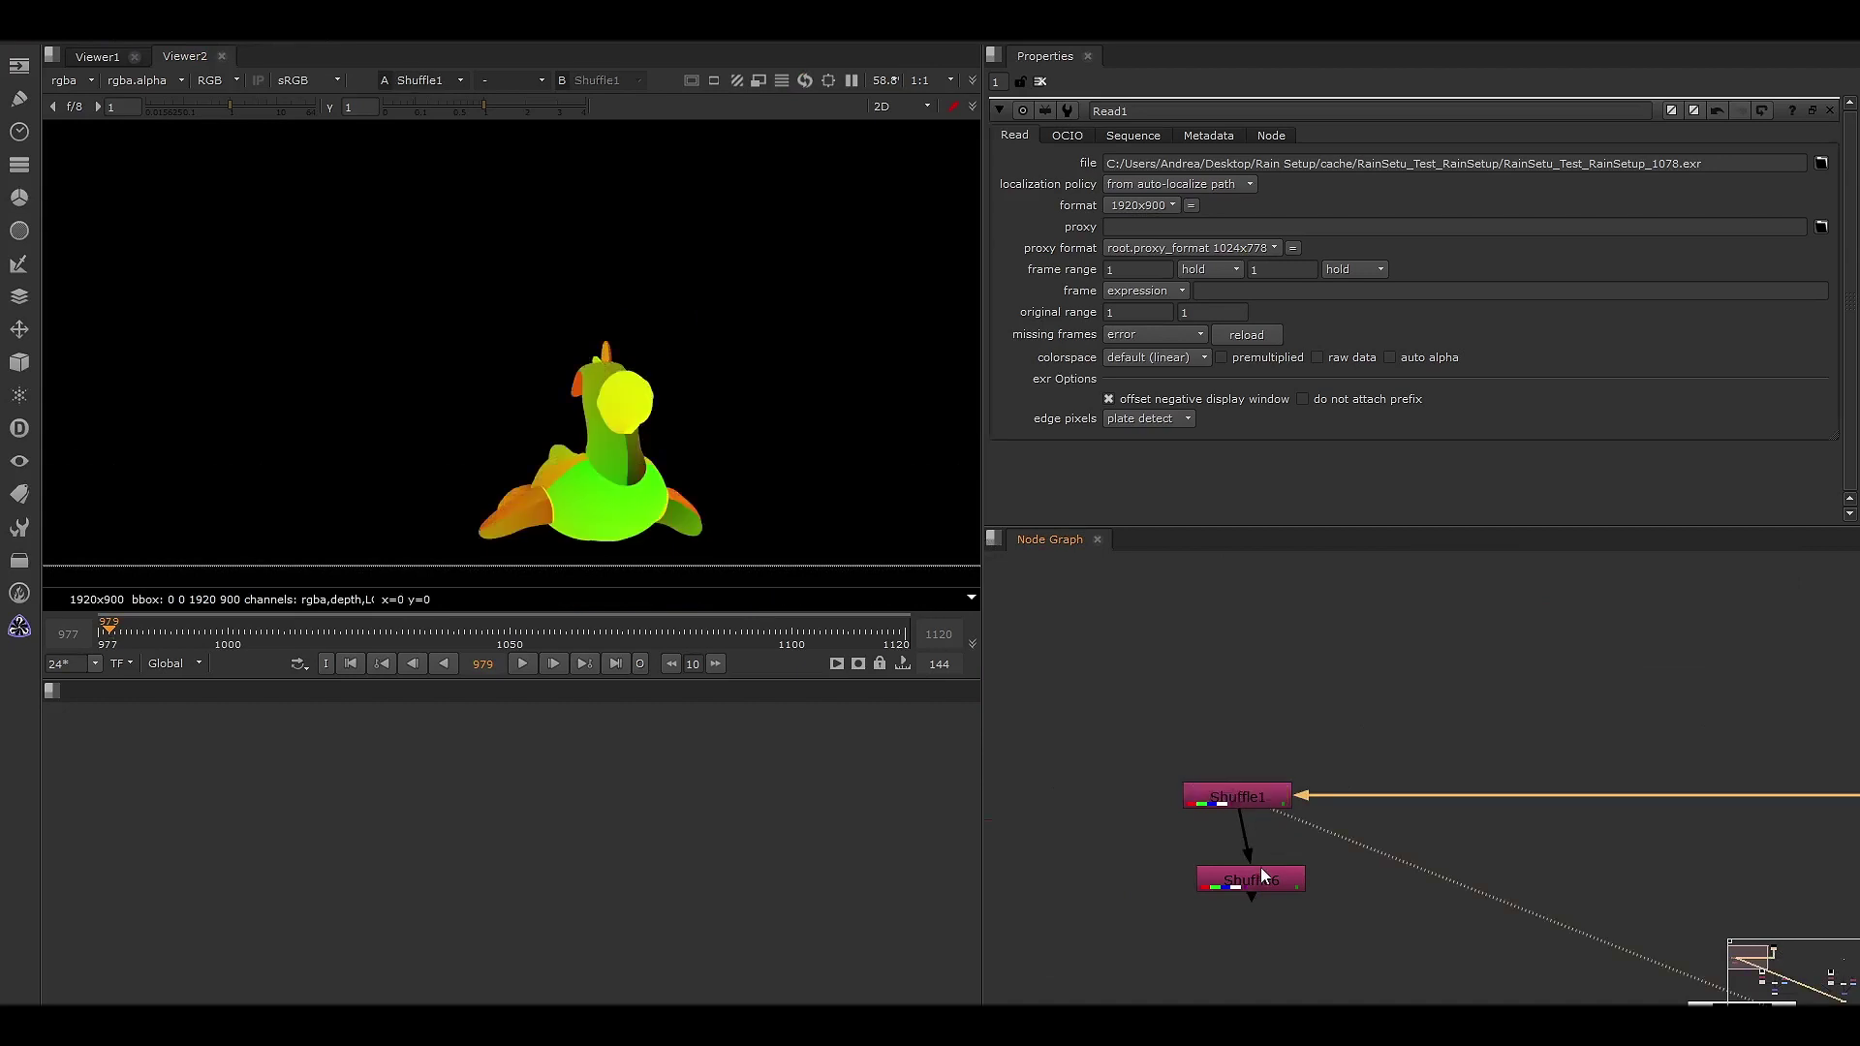
- Align Shuffle6 under Shuffle1, view it with its properties open, and paste a copy of it directly below
drag(1258, 873, 1240, 872)
key(1)
double_click(1241, 873)
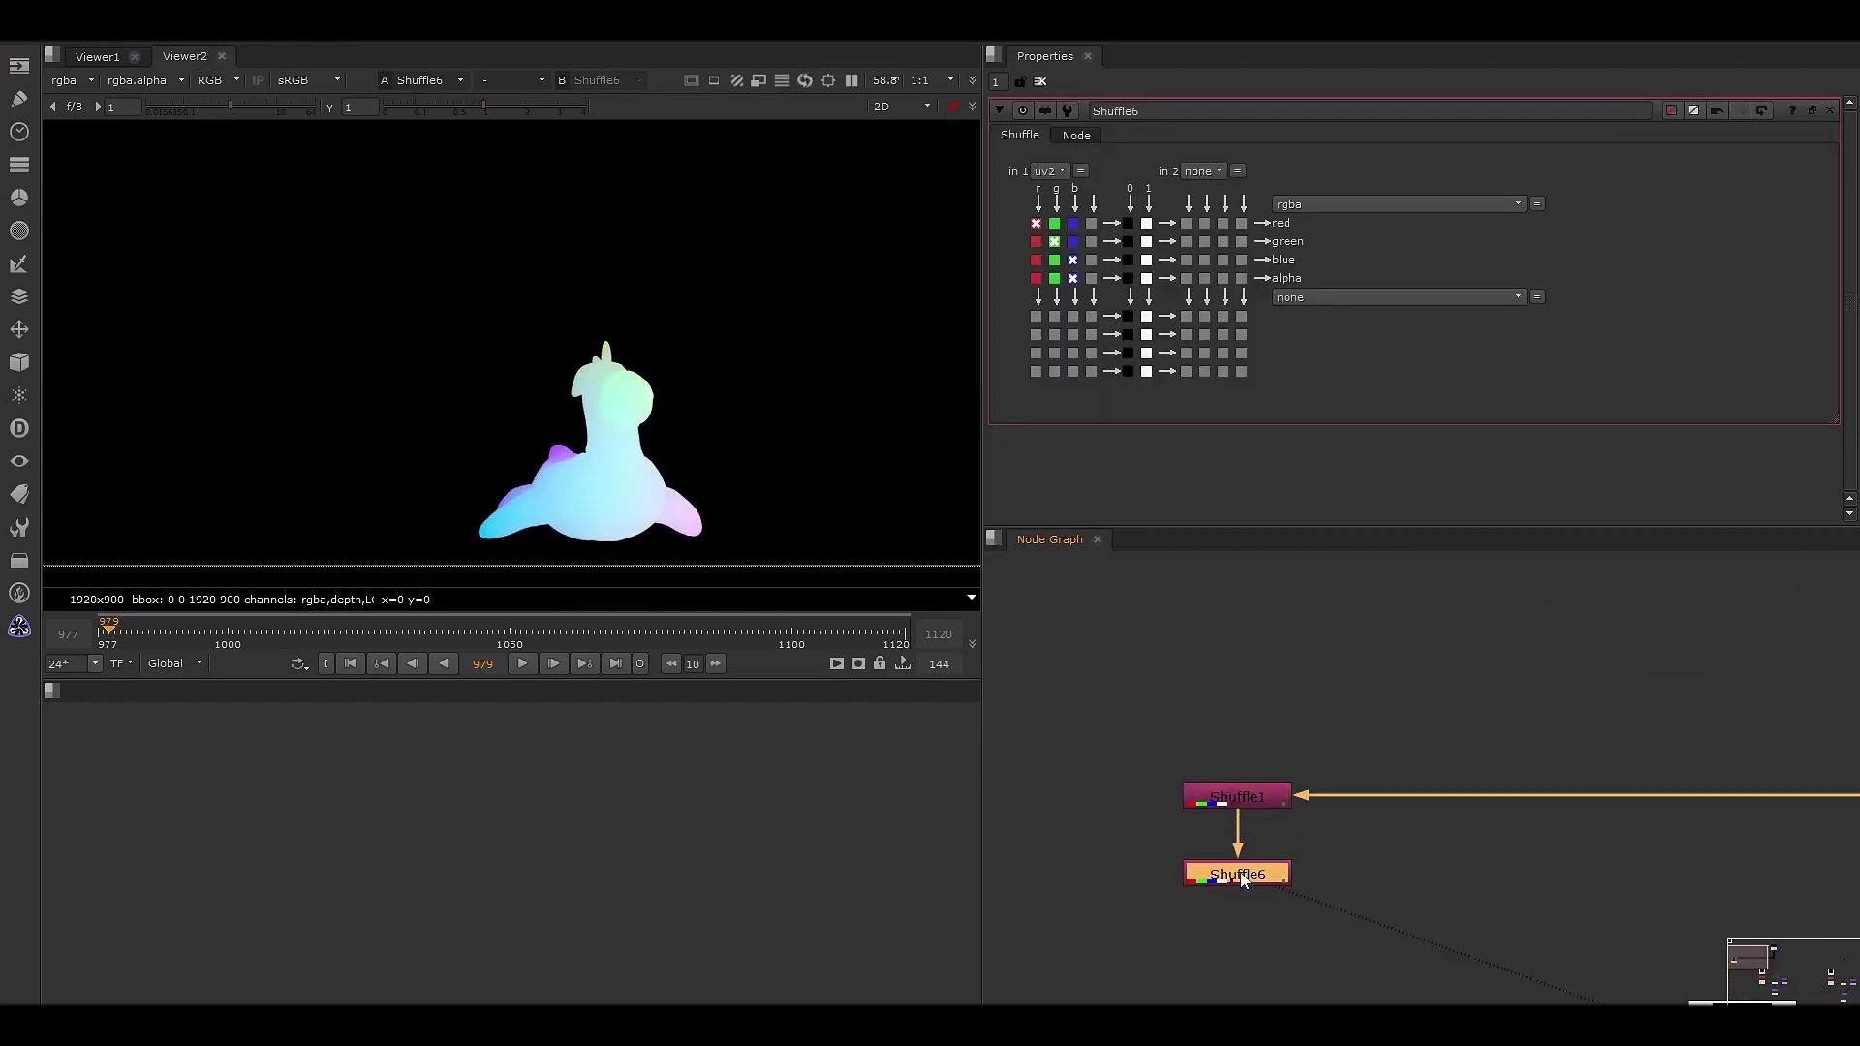
key(ctrl+v)
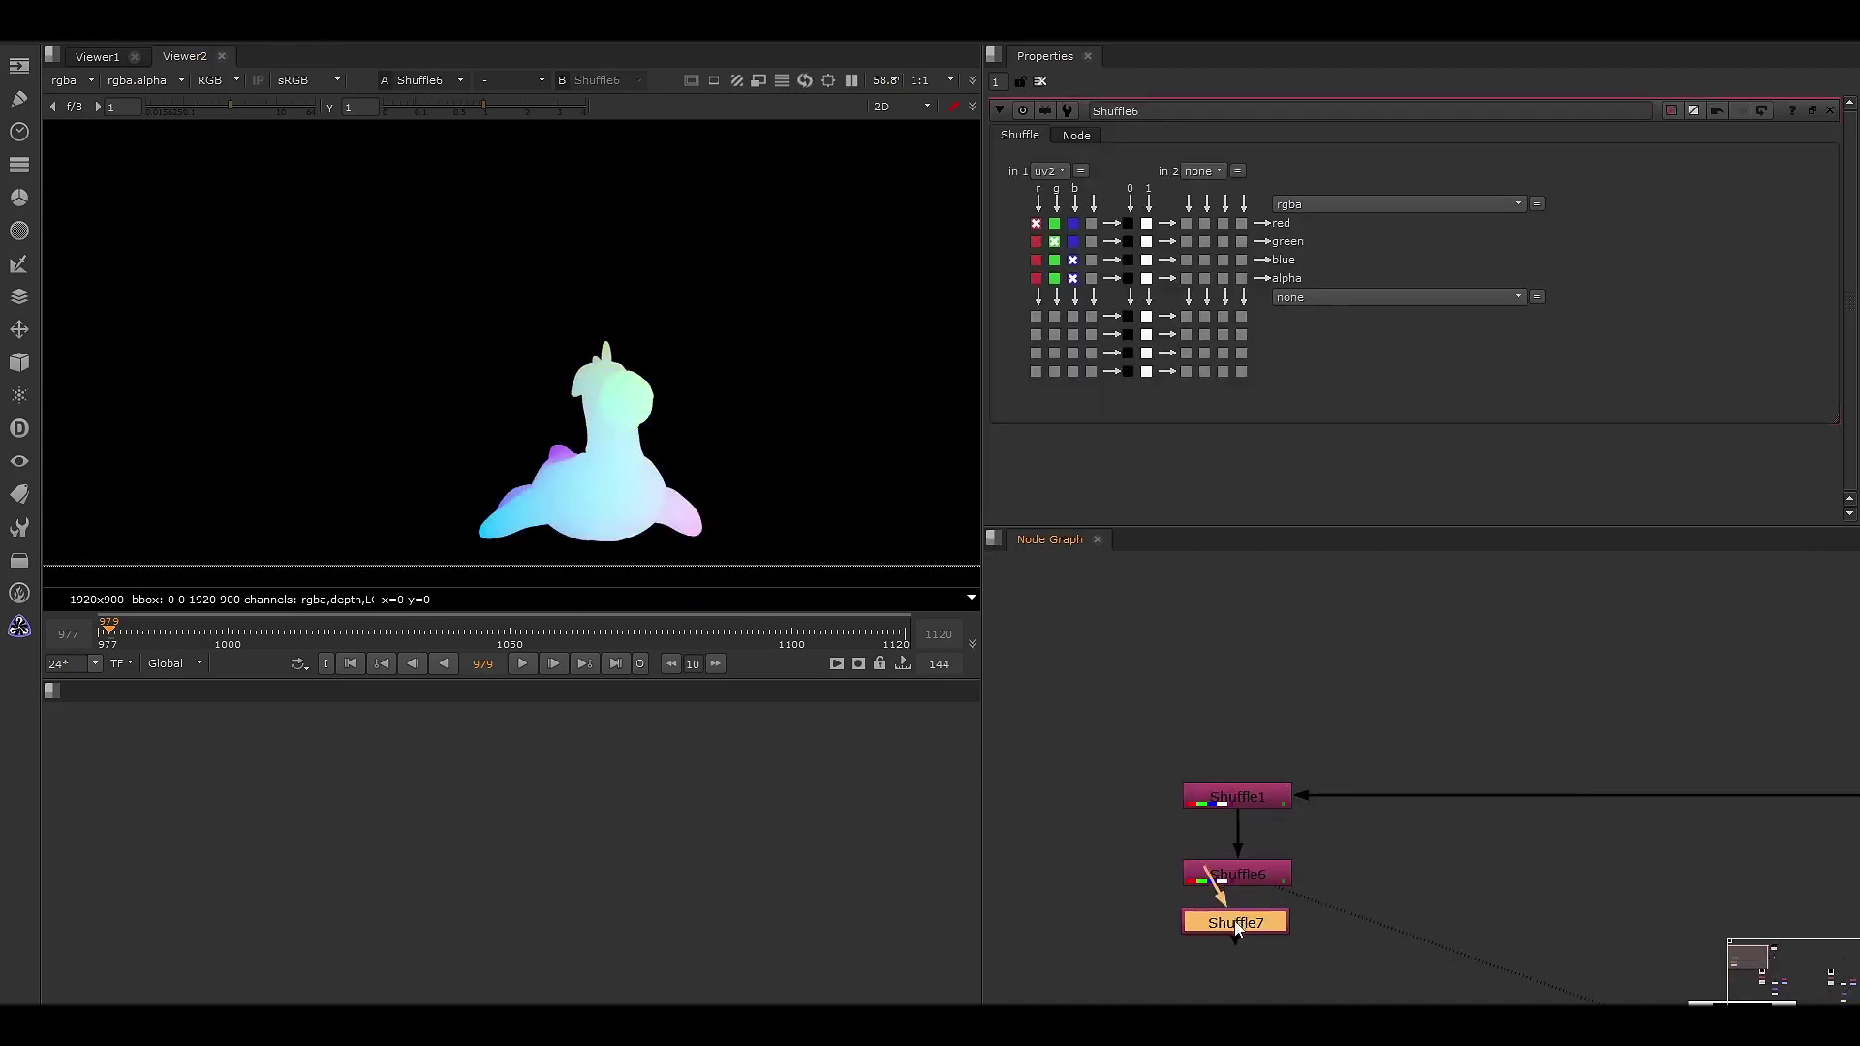
key(1)
drag(1236, 925, 1234, 933)
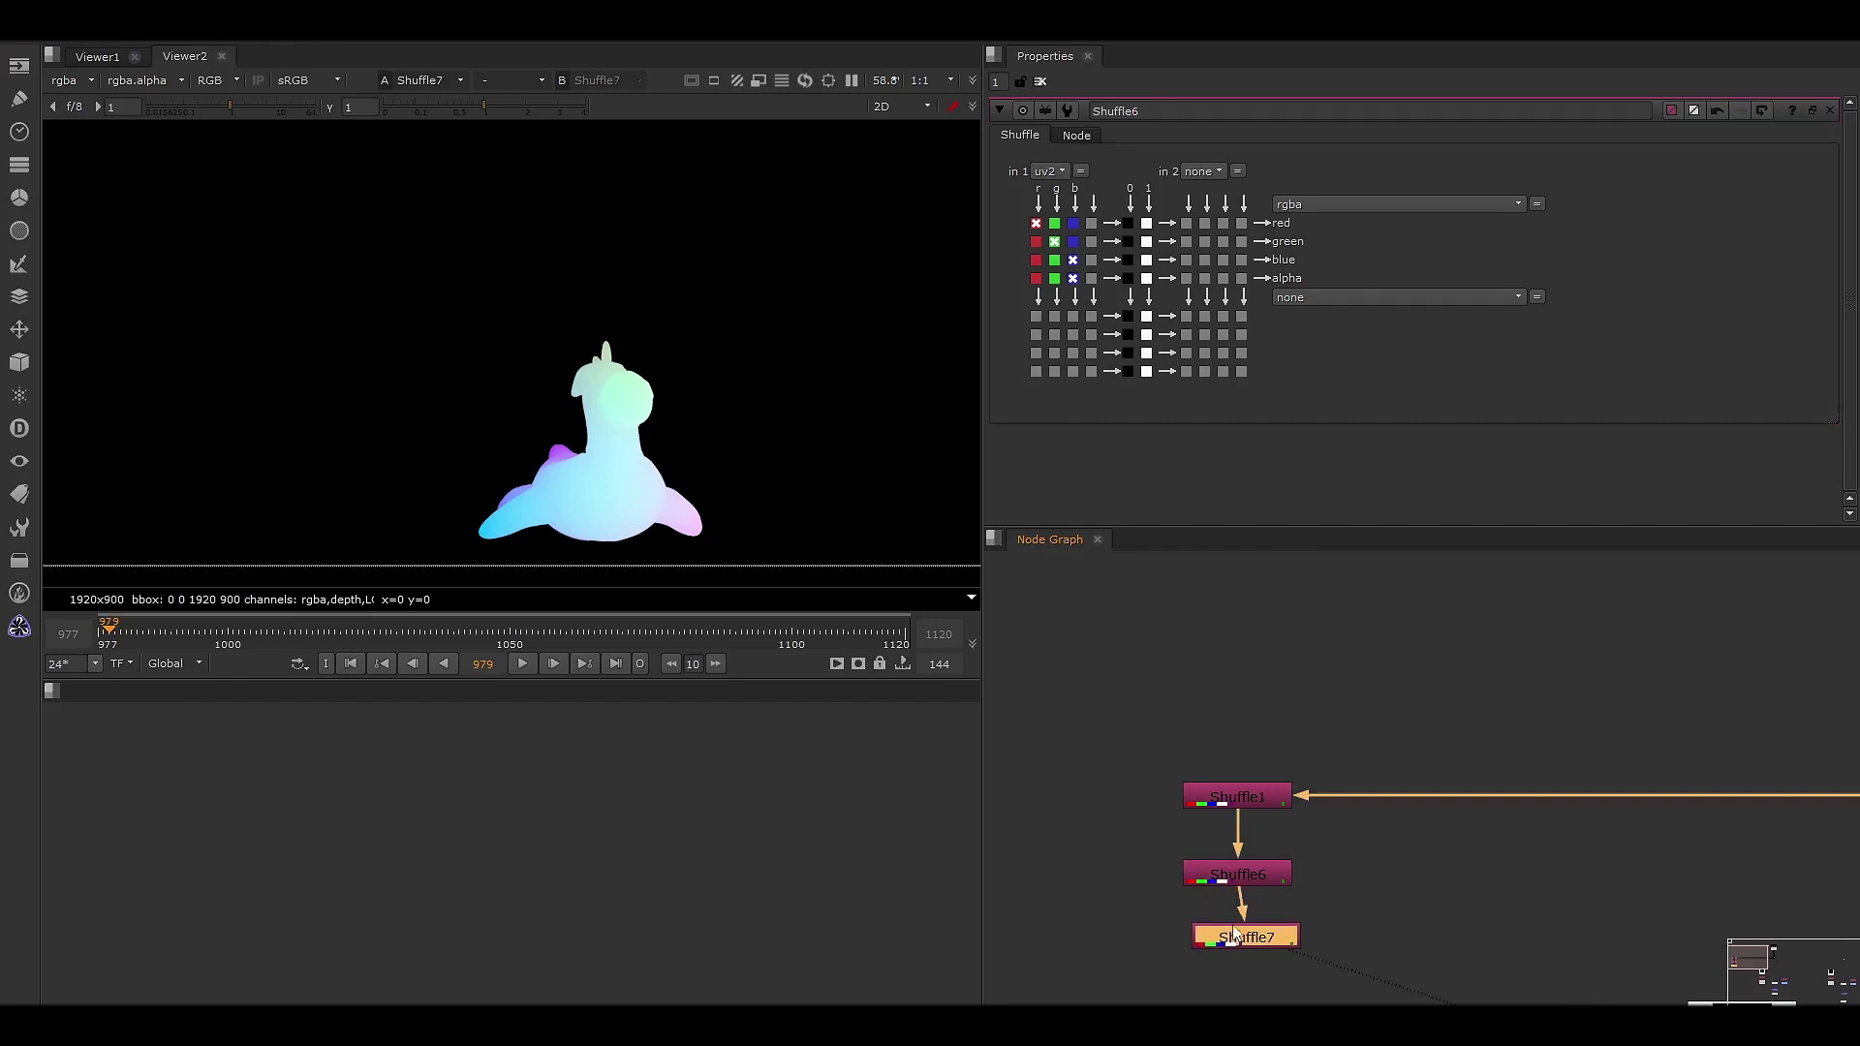
- Set Shuffle6's first input layer to N and view its output
click(1049, 170)
click(1076, 506)
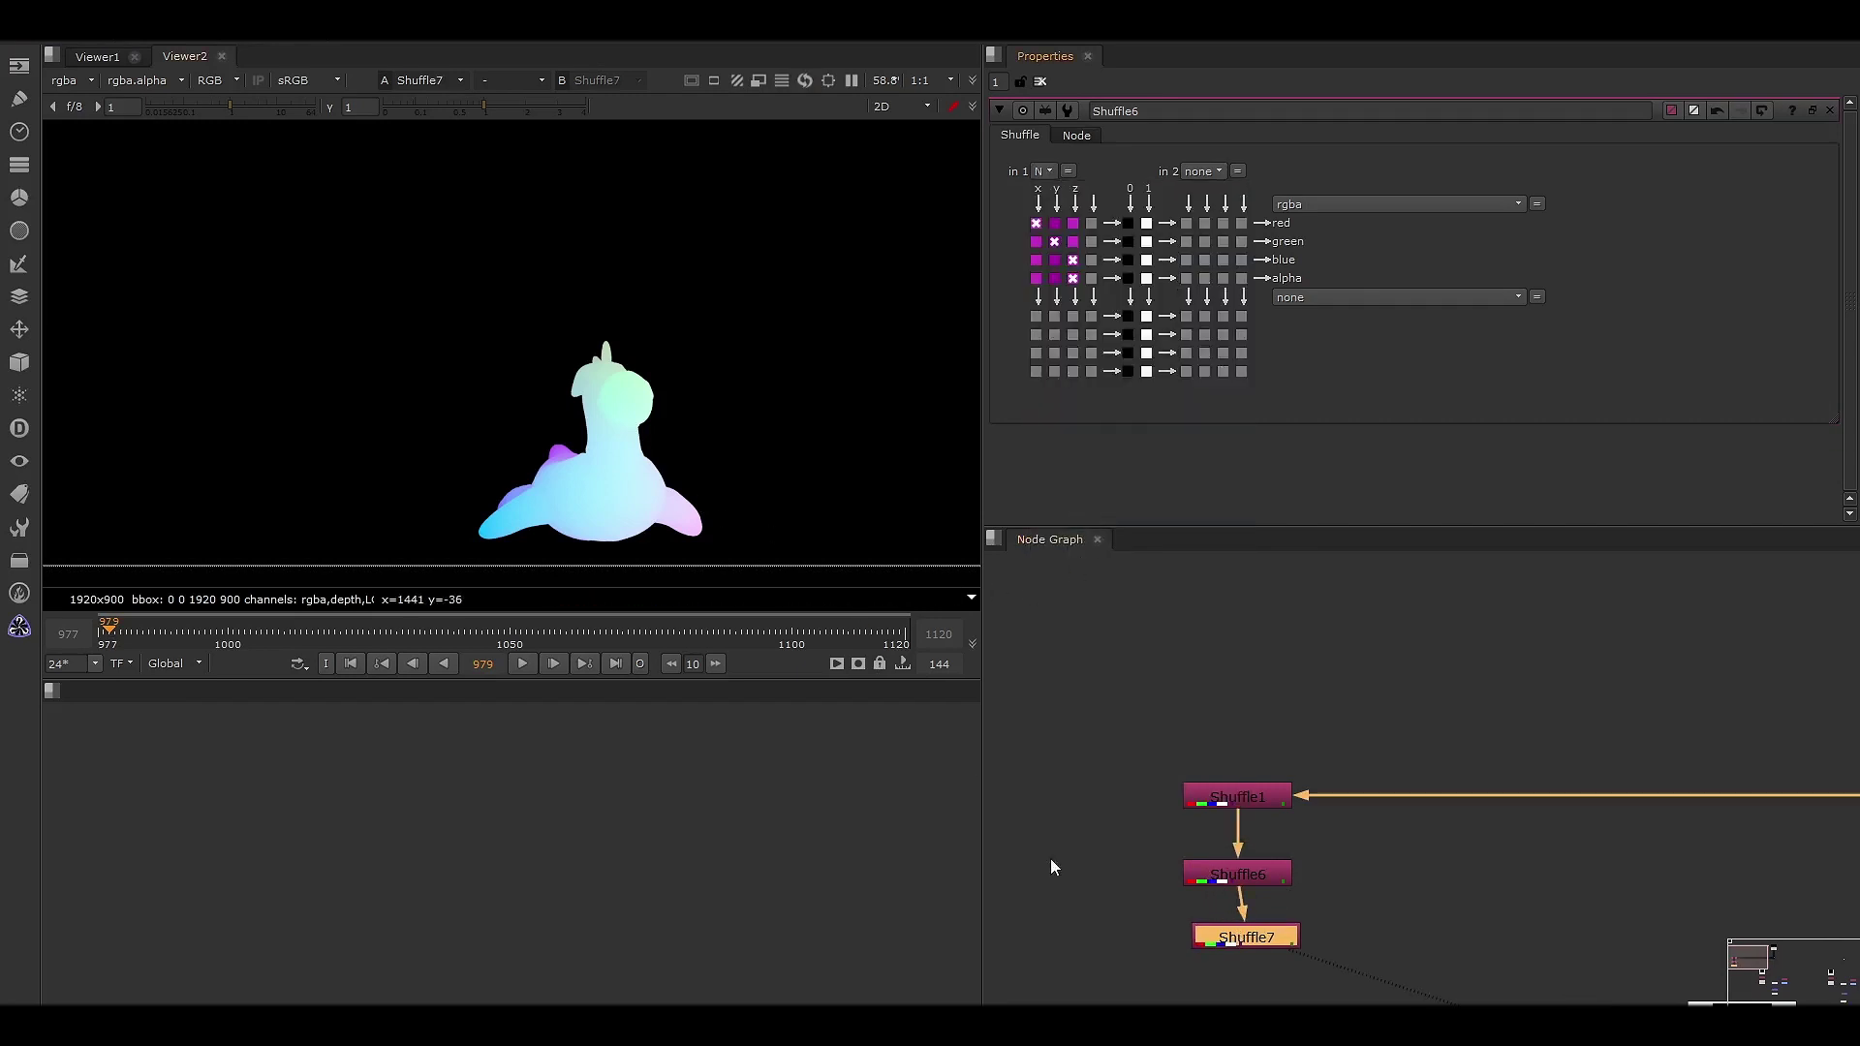
key(Return)
middle_drag(1108, 853, 1069, 738)
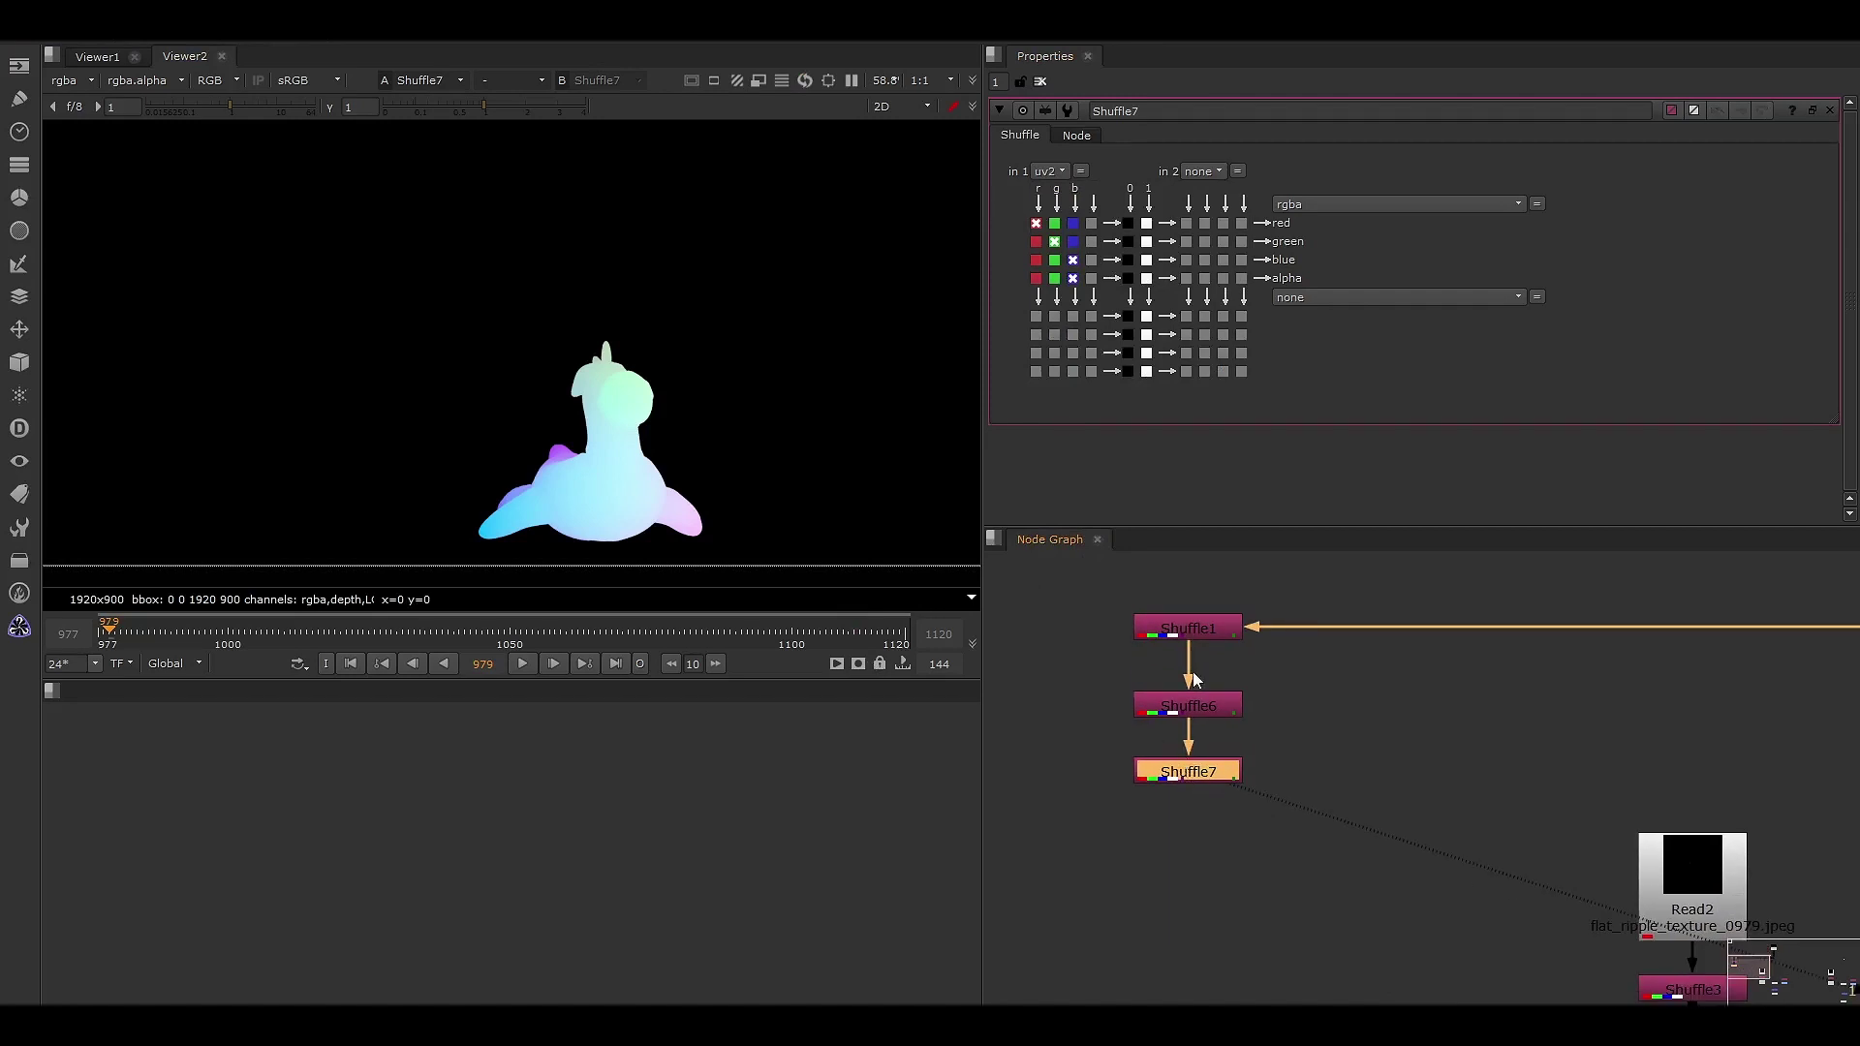
double_click(1184, 703)
key(1)
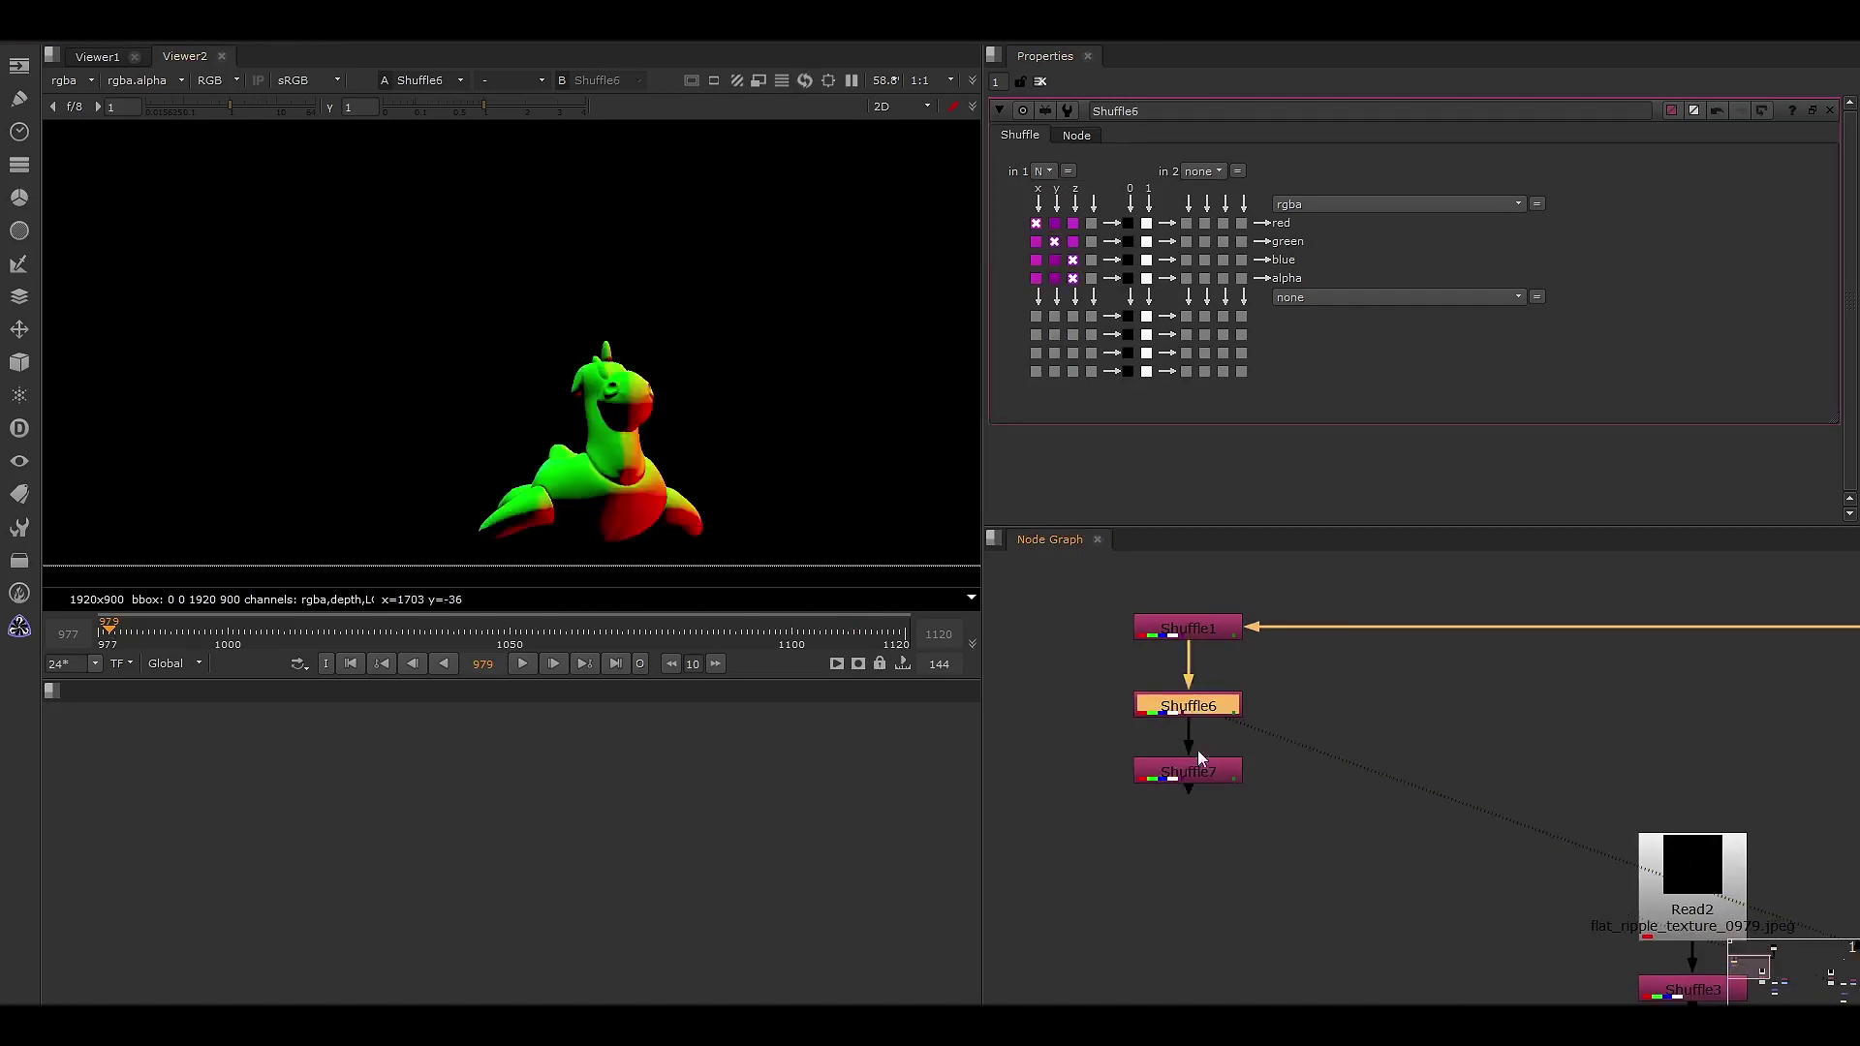
- Paste a copy of Shuffle6 below Shuffle7, view it, and set its first input layer to P
key(ctrl+c)
click(1197, 851)
key(ctrl+v)
drag(1184, 840, 1176, 775)
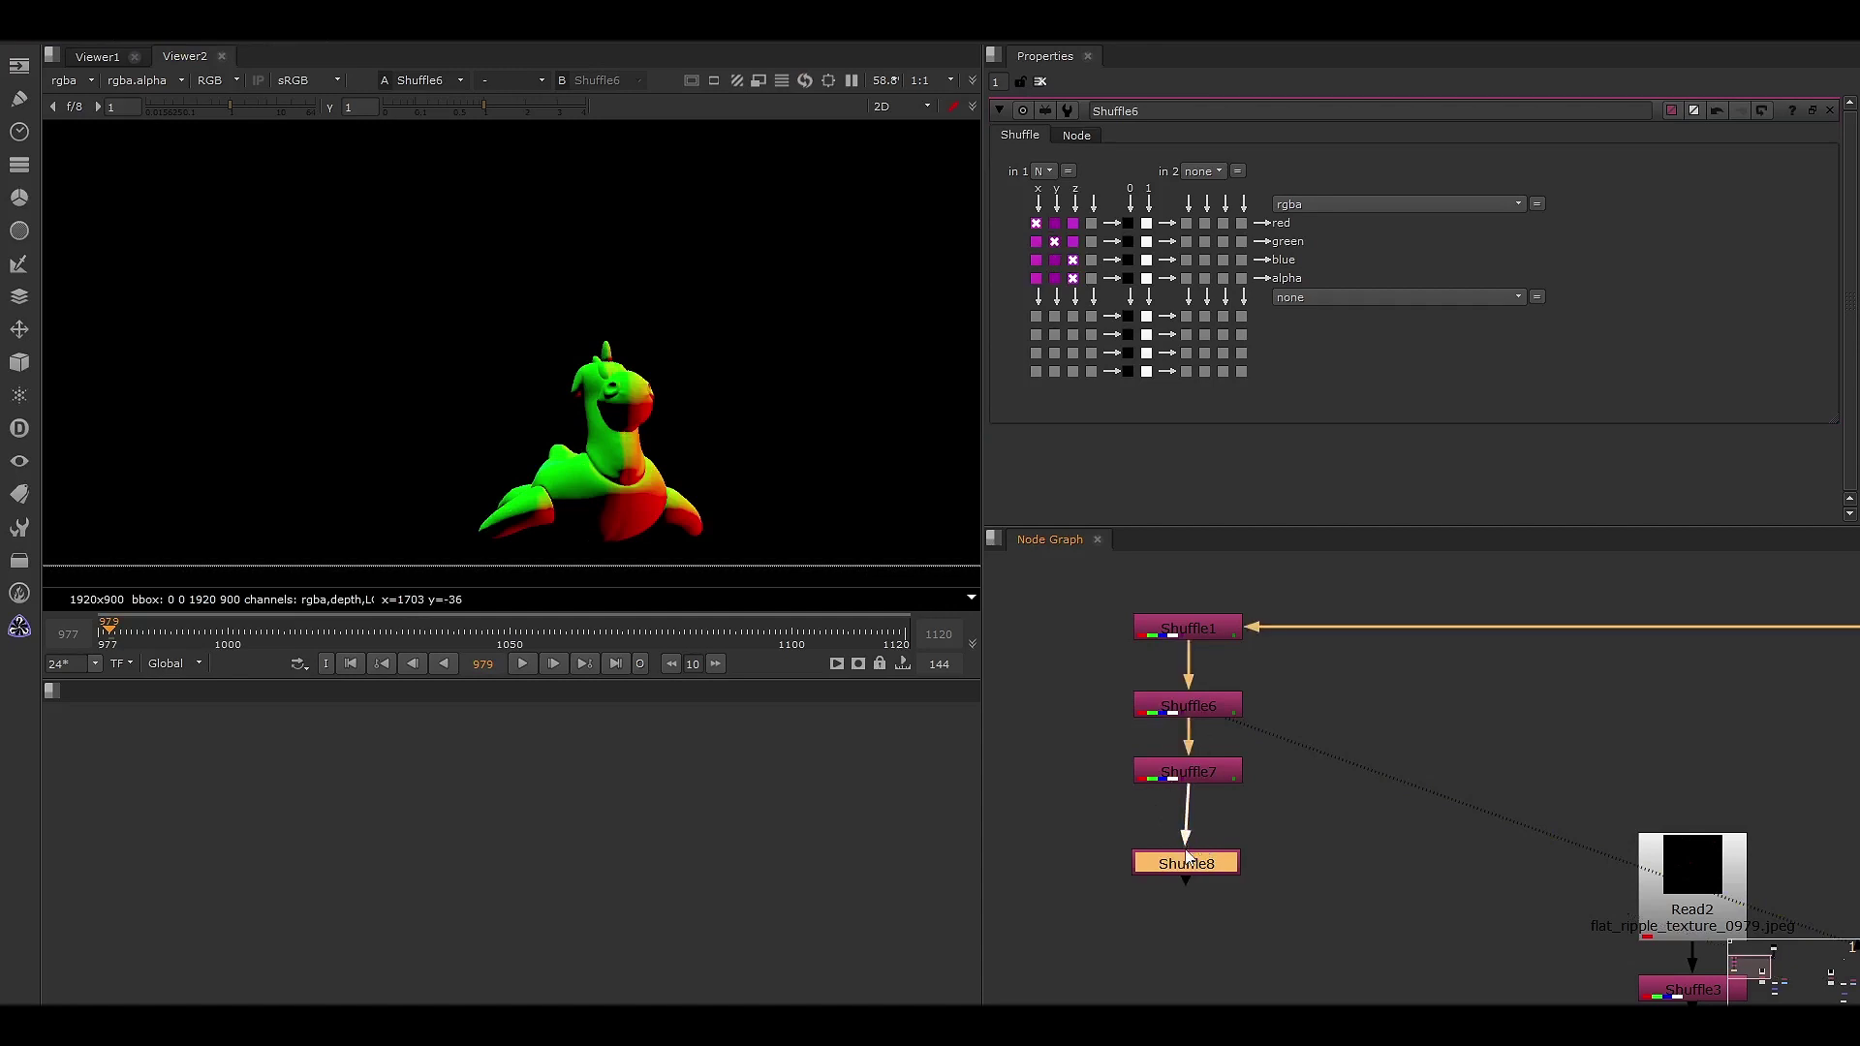
double_click(1194, 856)
key(1)
click(1044, 172)
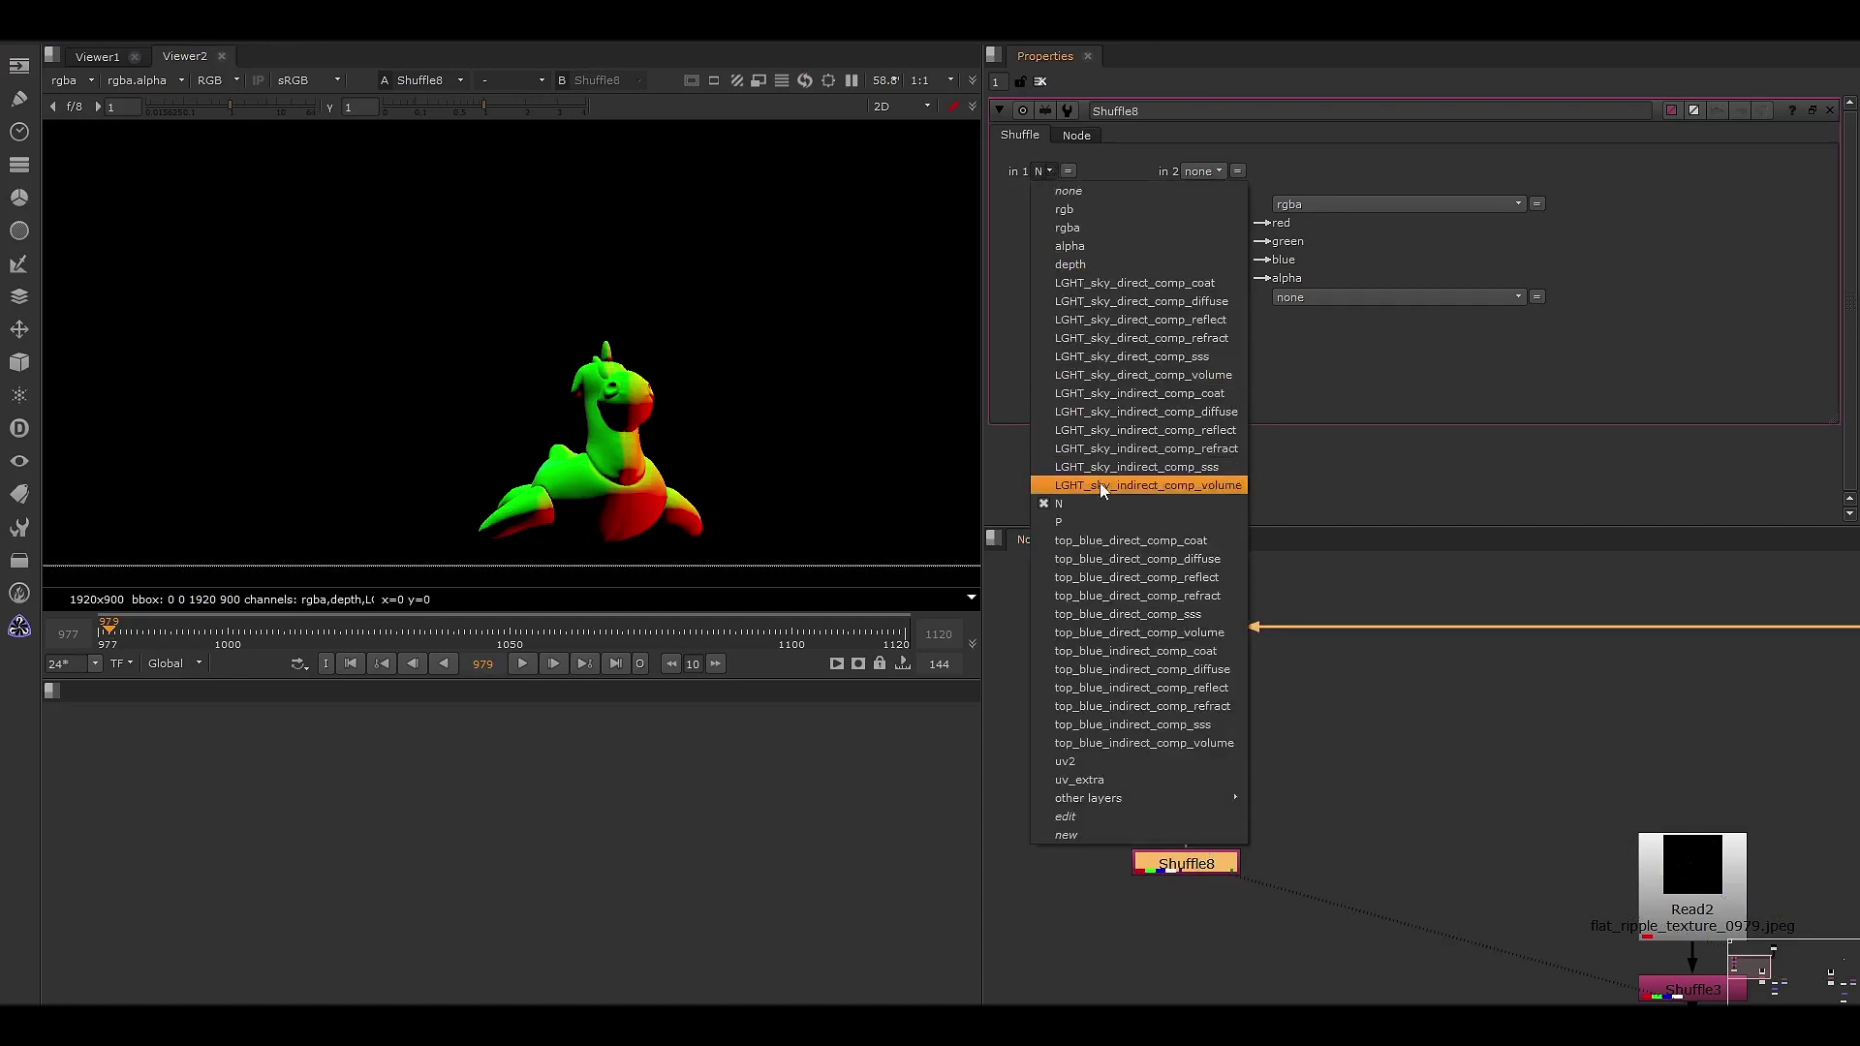
click(1085, 523)
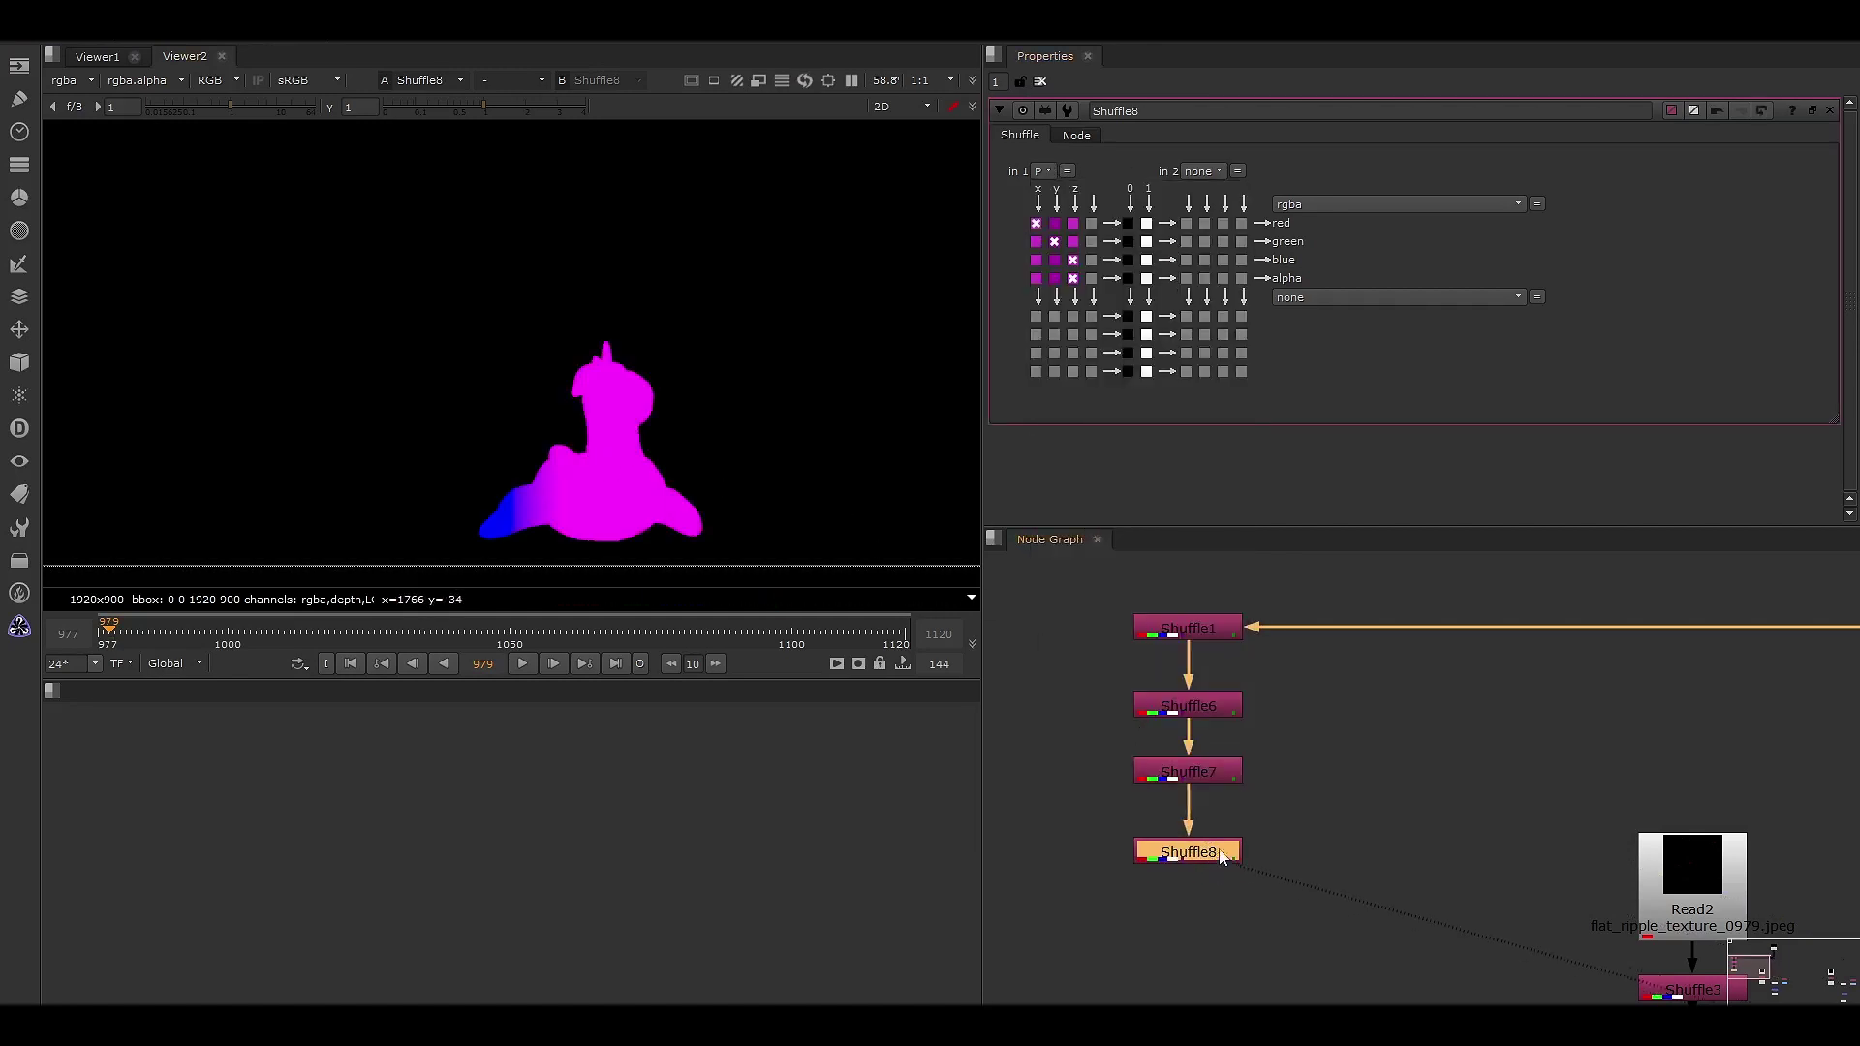
- Return to the Read1 node and view its beauty render of the toy again
scroll(1521, 738, down, 5)
middle_drag(1520, 731, 1257, 792)
scroll(1238, 752, up, 5)
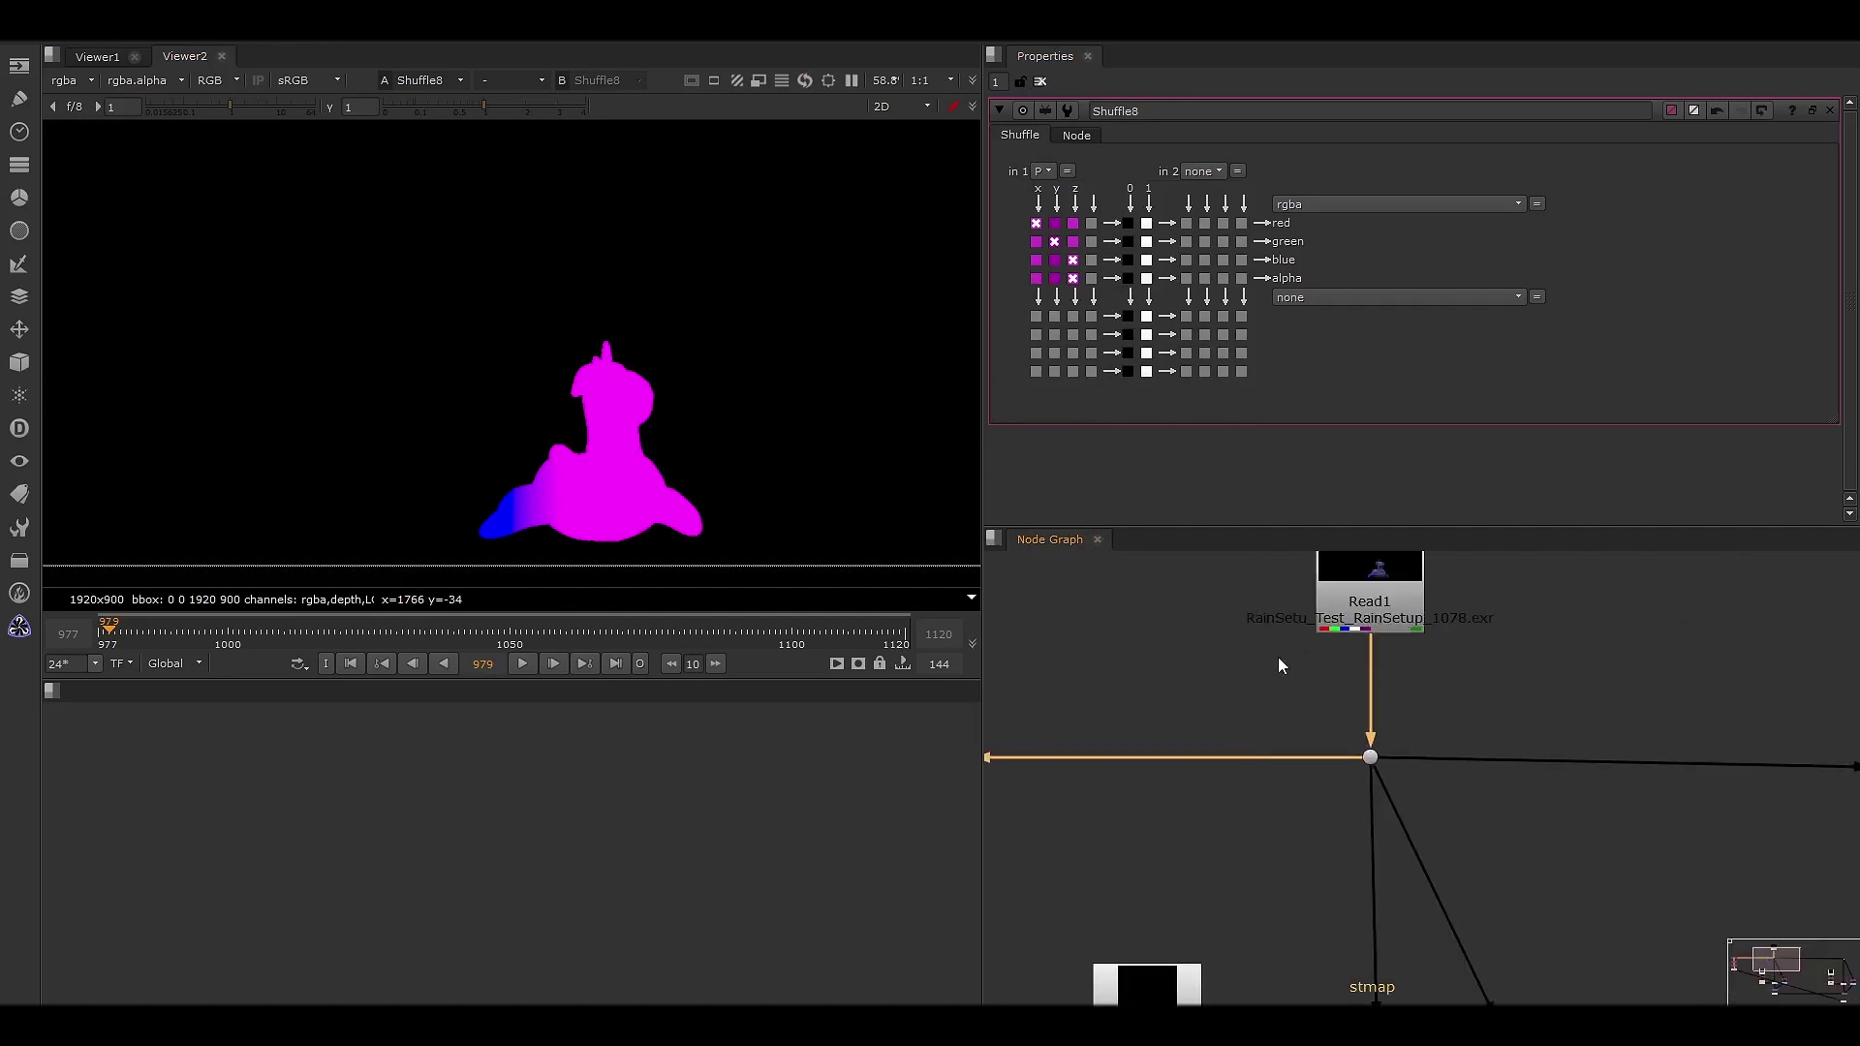
drag(1276, 659, 1479, 563)
key(1)
click(1479, 570)
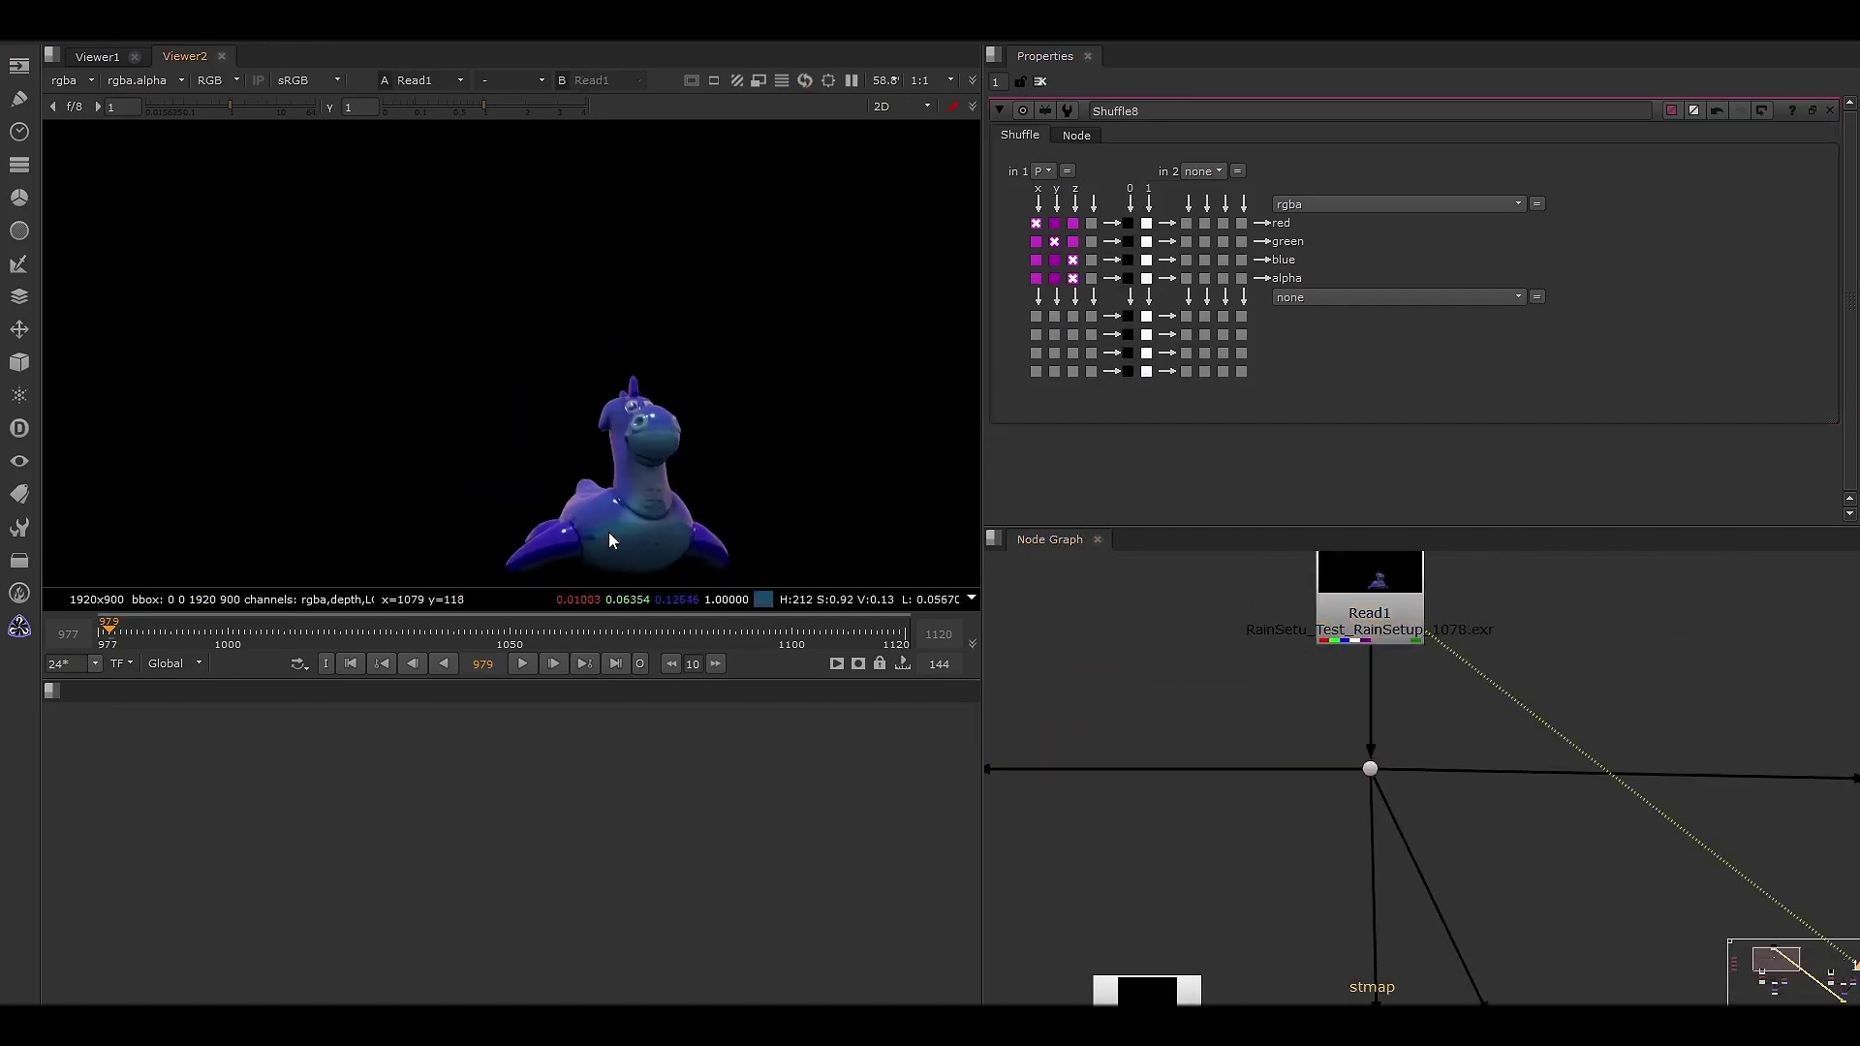
middle_drag(595, 489, 622, 478)
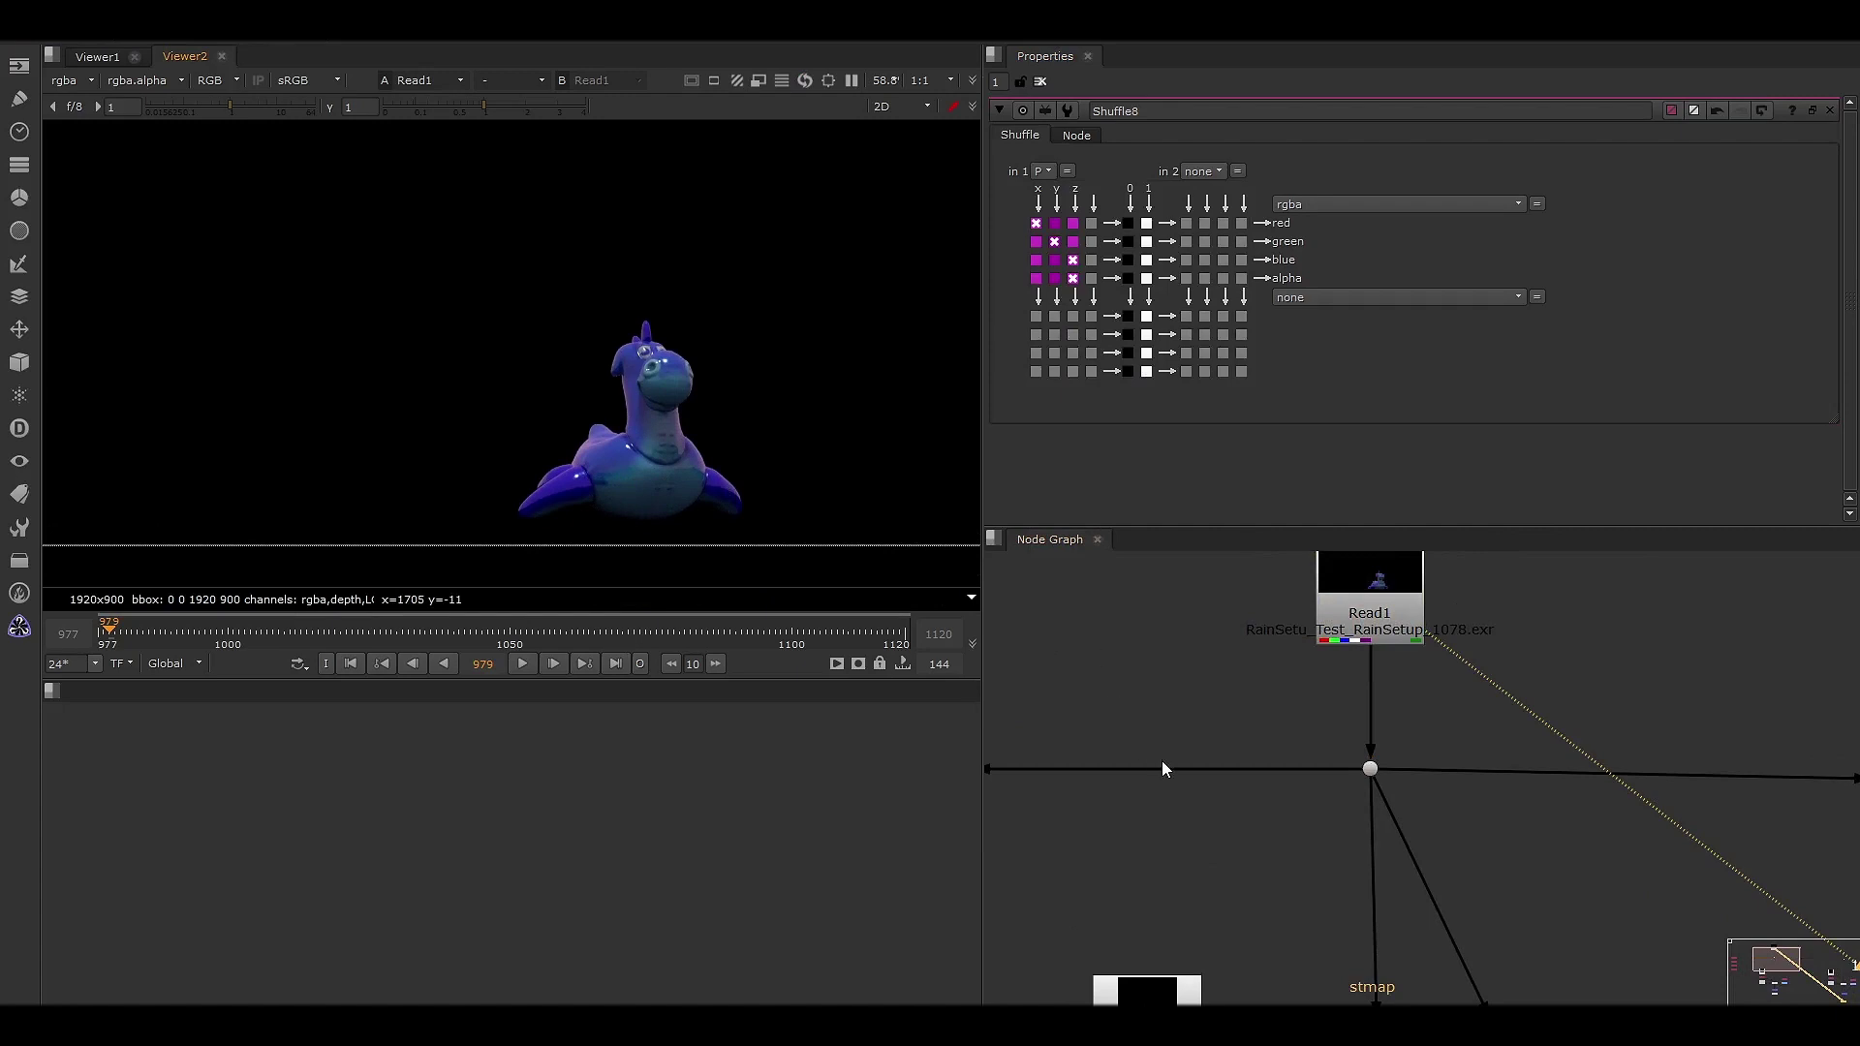
- Open the STMap1 properties, inspect its connections, and view its output
scroll(1160, 759, down, 1)
middle_drag(1264, 969, 1211, 714)
middle_drag(1259, 643, 1235, 719)
scroll(1255, 863, up, 4)
double_click(1255, 862)
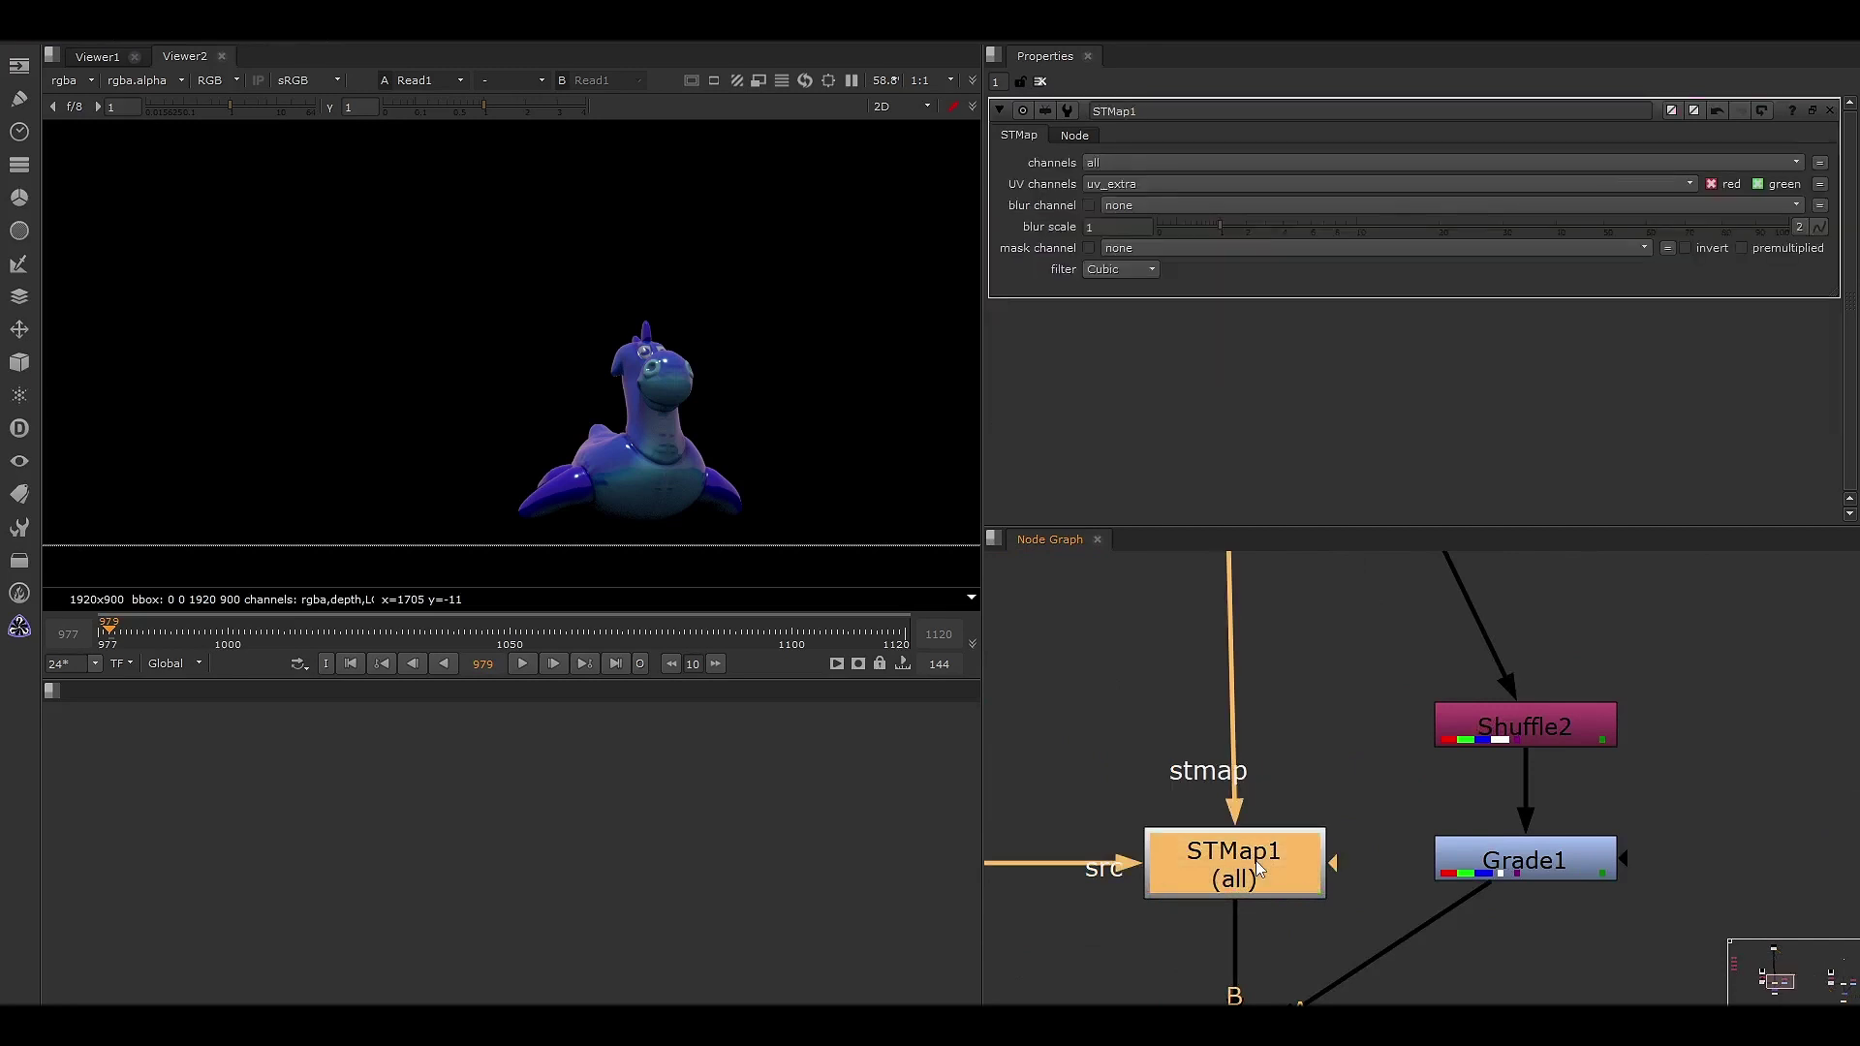
scroll(1228, 849, down, 5)
scroll(1216, 857, up, 5)
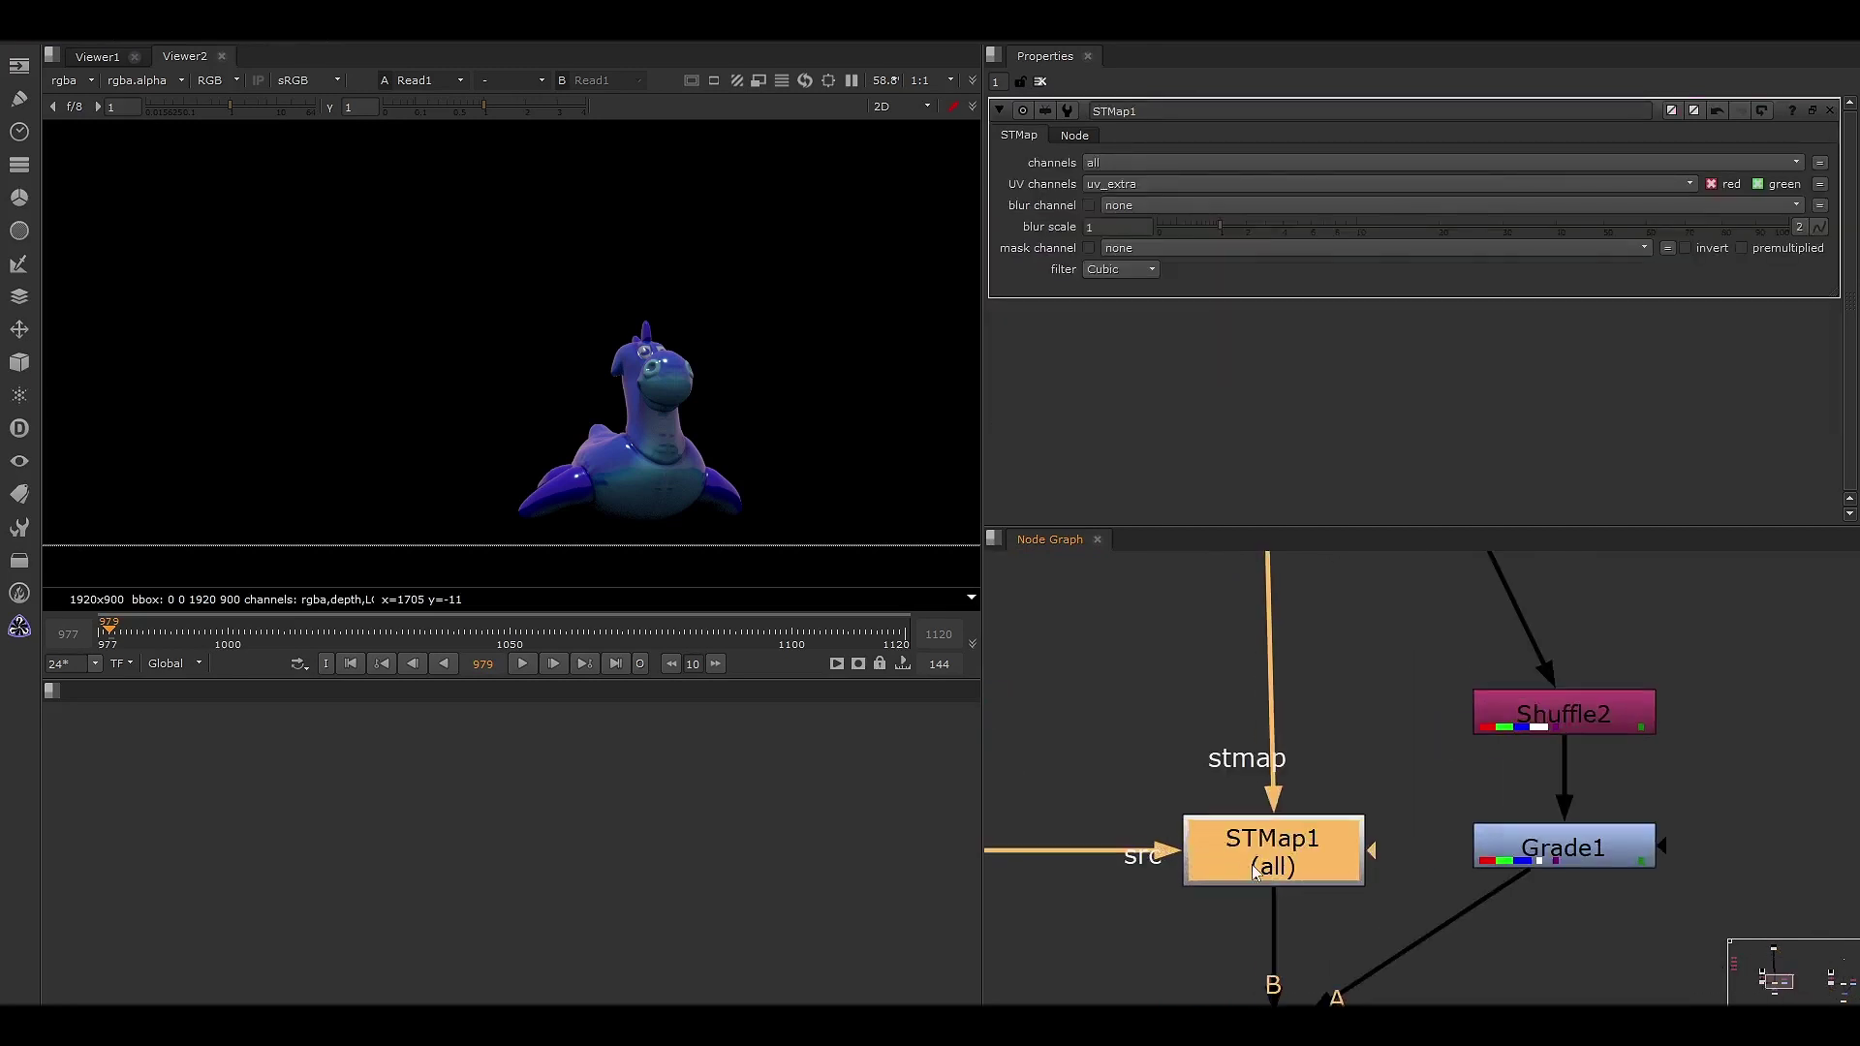
drag(1156, 897, 1386, 794)
drag(1395, 776, 1142, 912)
key(1)
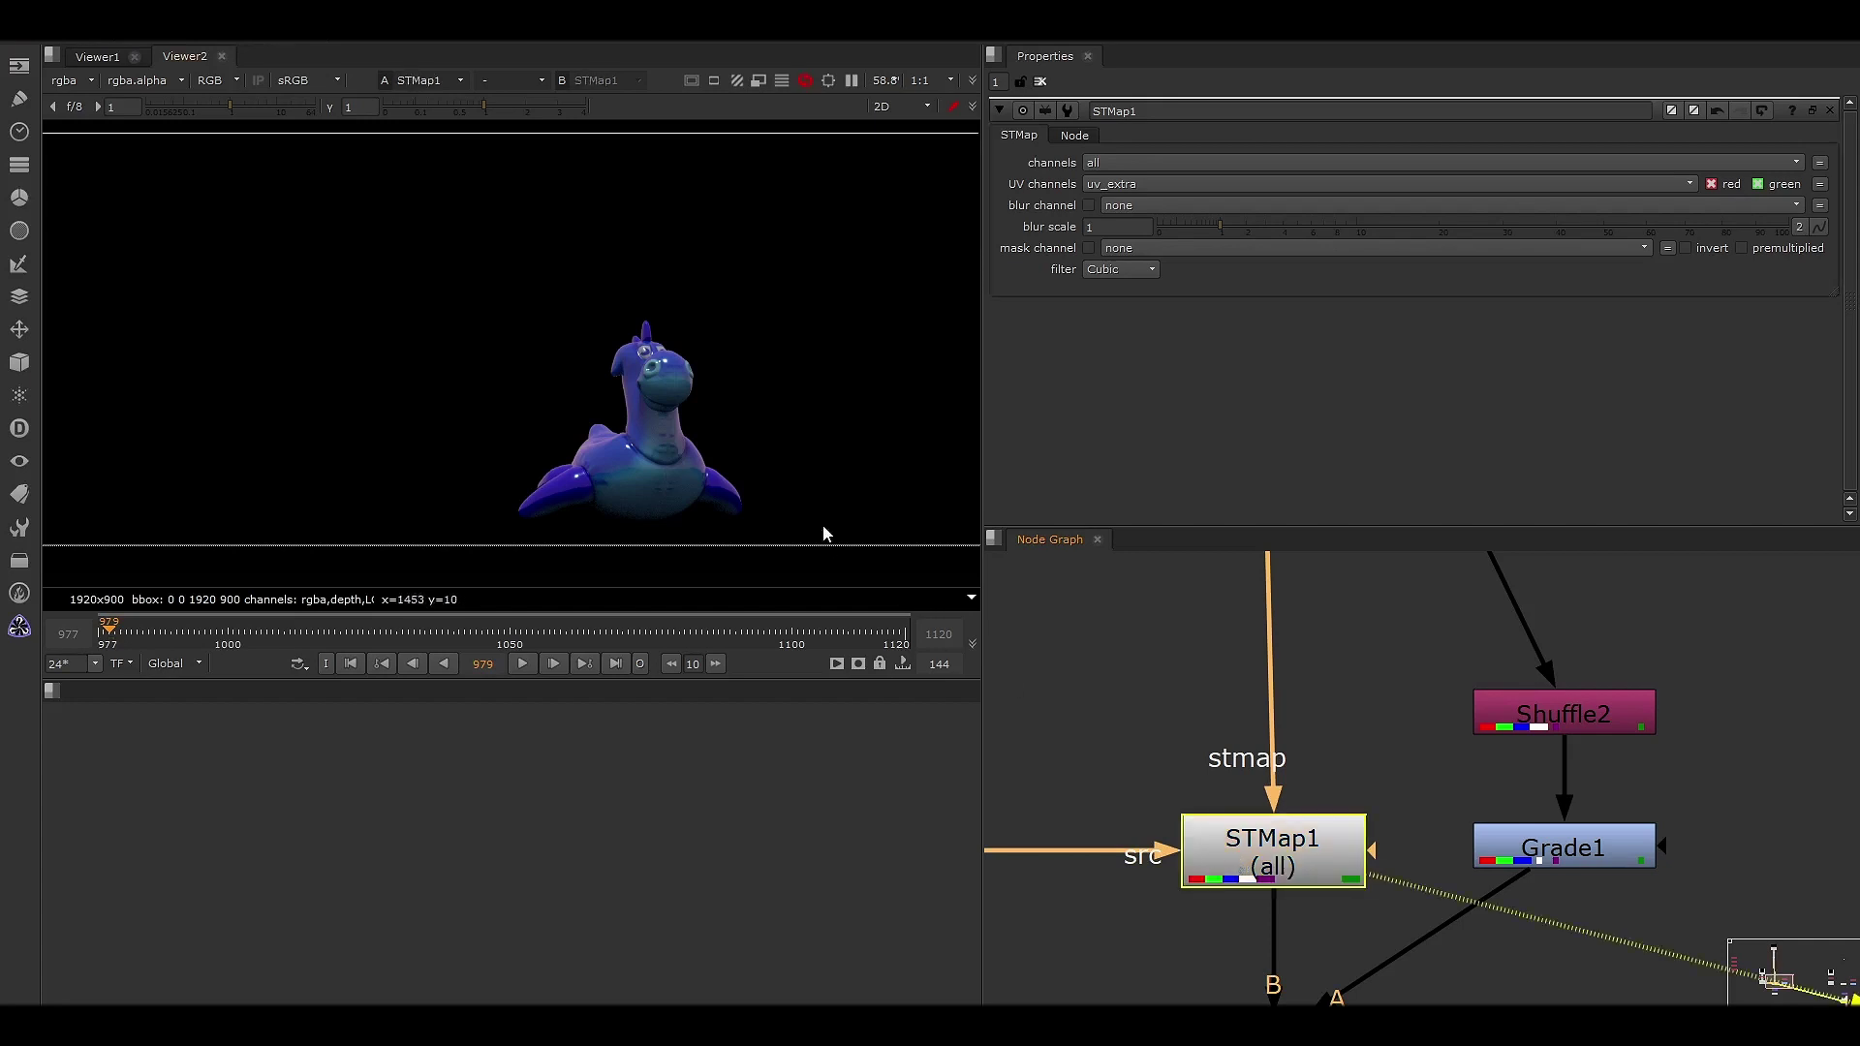
- View the Read2 flat ripple texture with its properties open and scrub the timeline to frame 1038
scroll(1269, 848, down, 5)
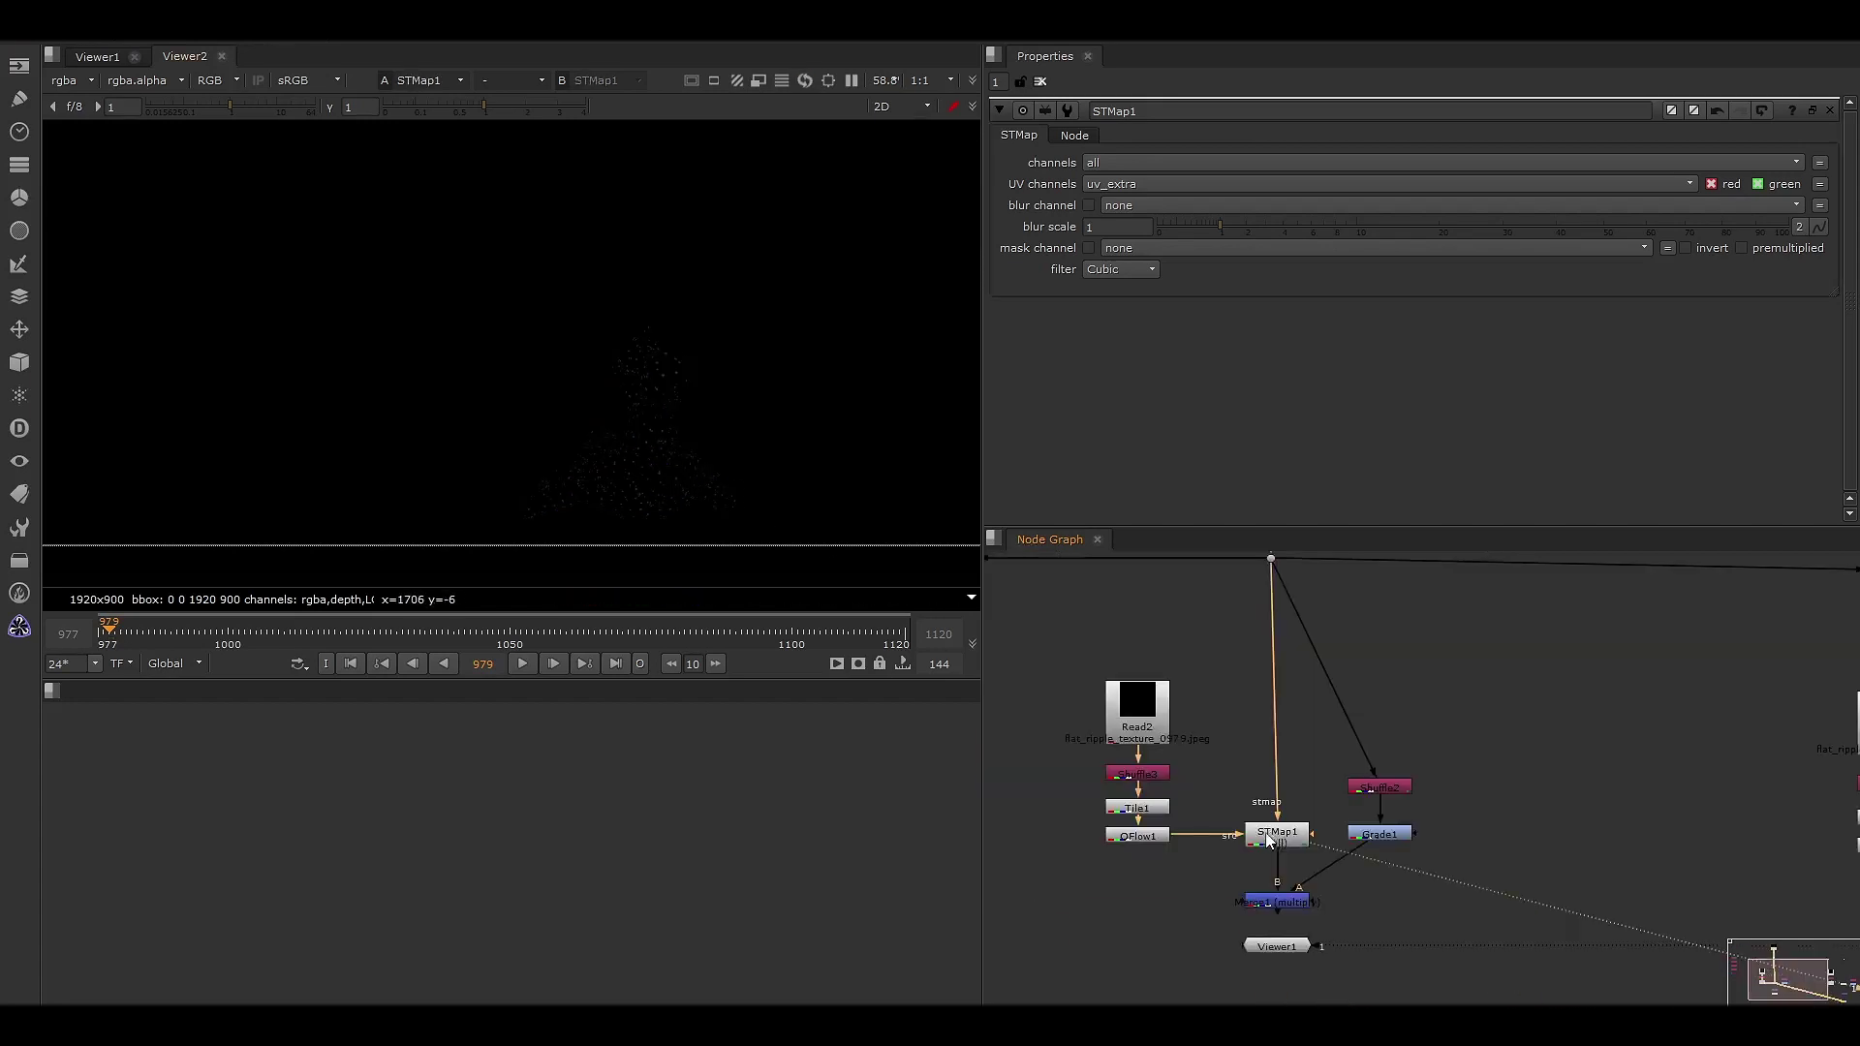
scroll(1253, 781, up, 4)
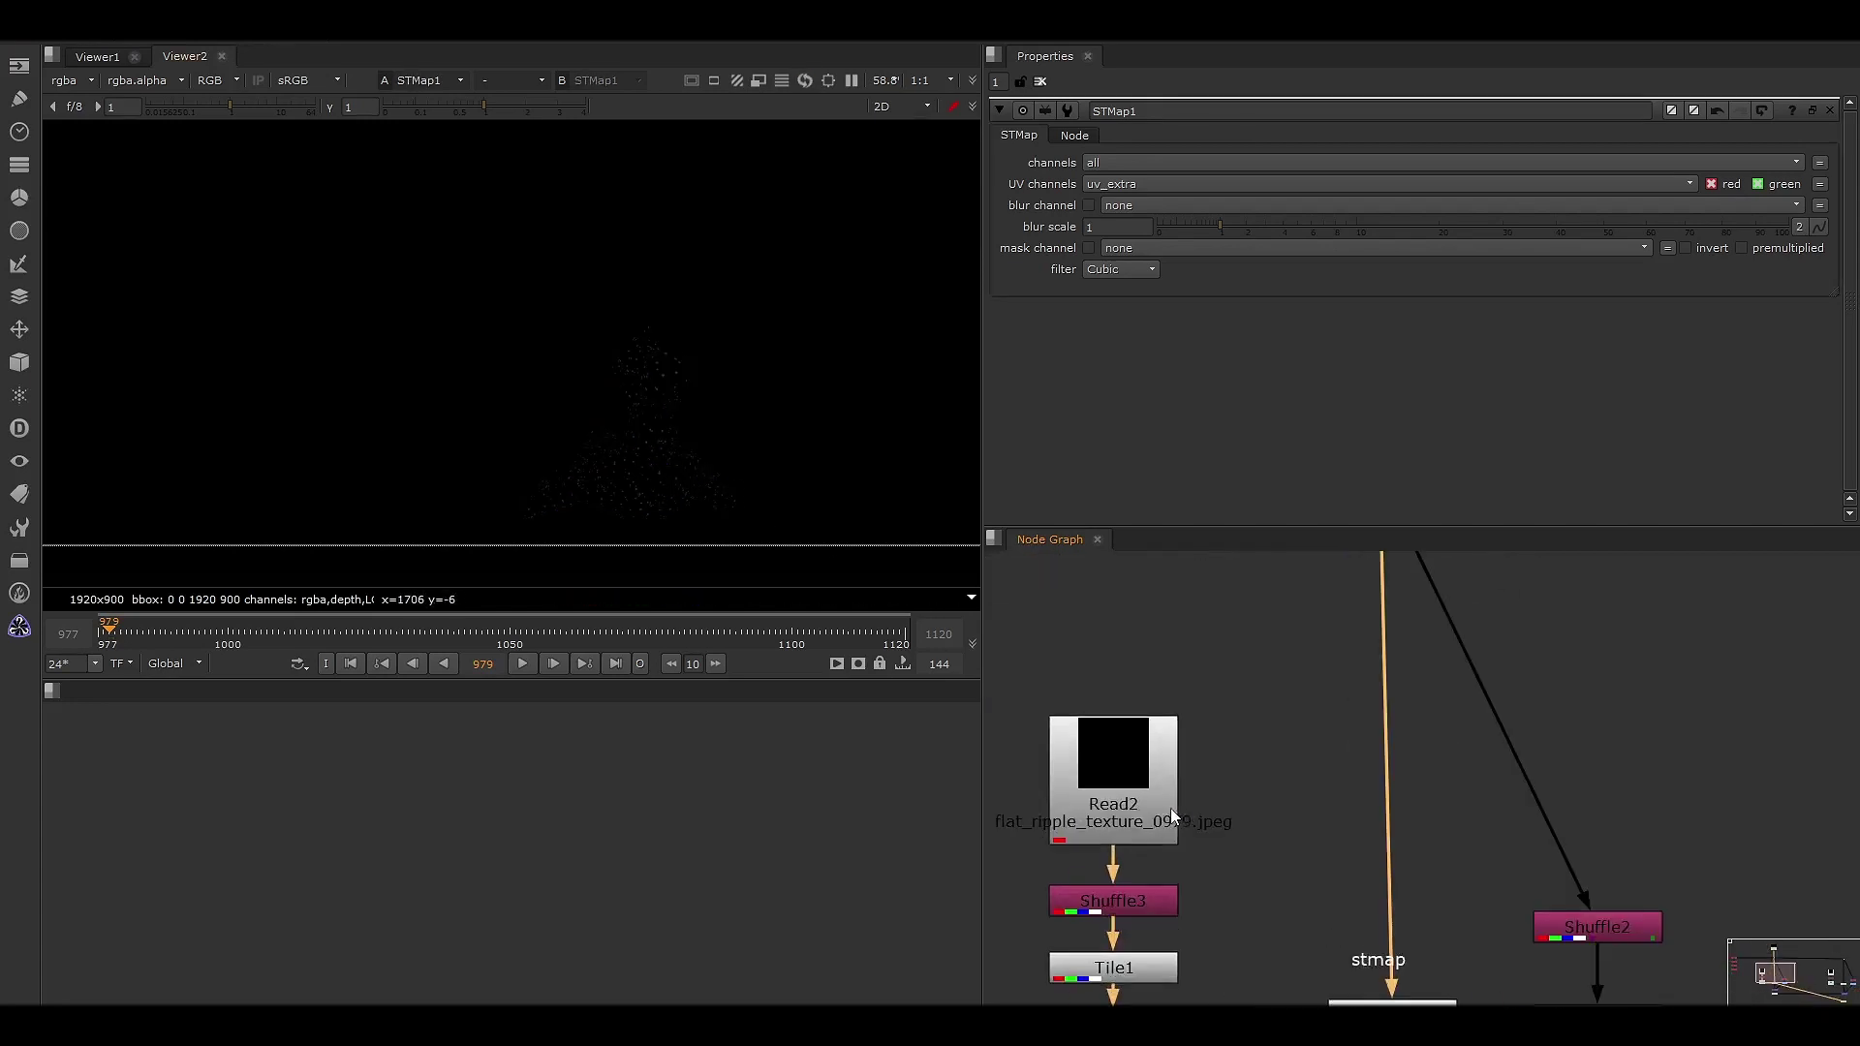
double_click(1143, 789)
key(1)
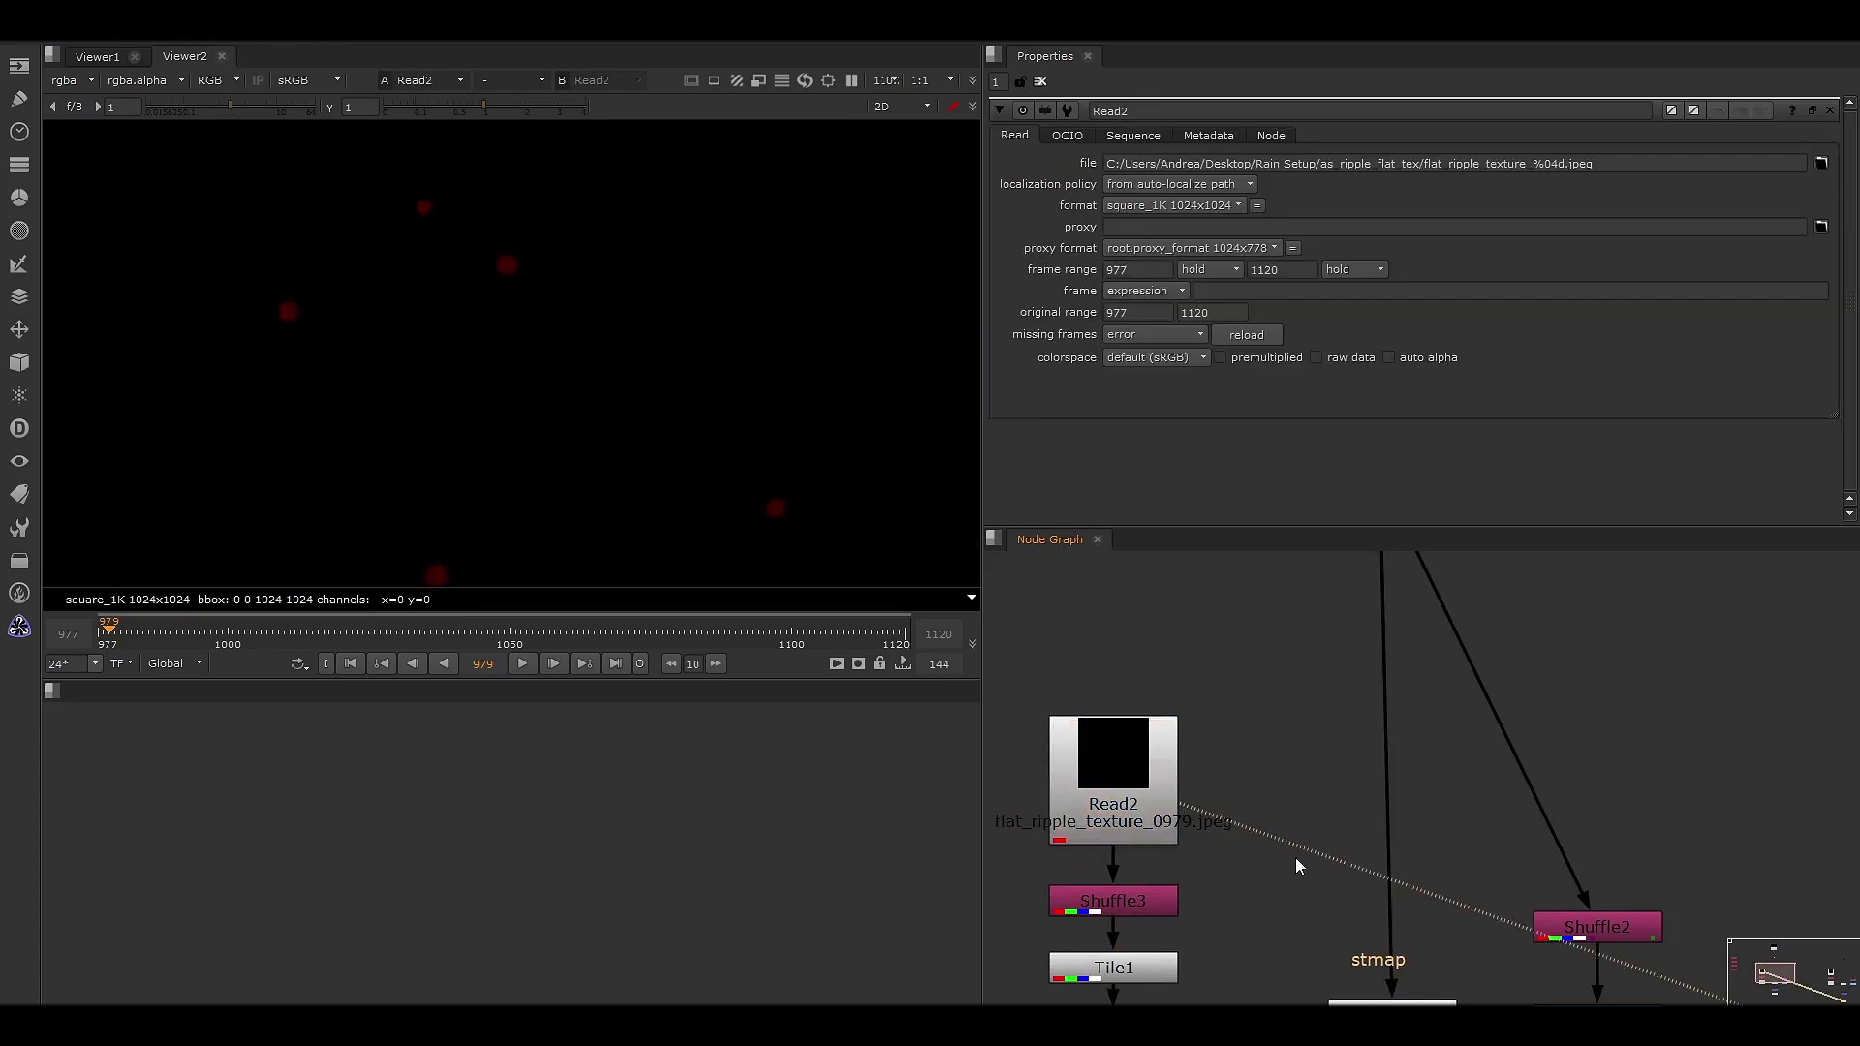
scroll(656, 468, down, 8)
scroll(676, 471, up, 4)
drag(161, 631, 441, 630)
middle_drag(1387, 922, 1255, 703)
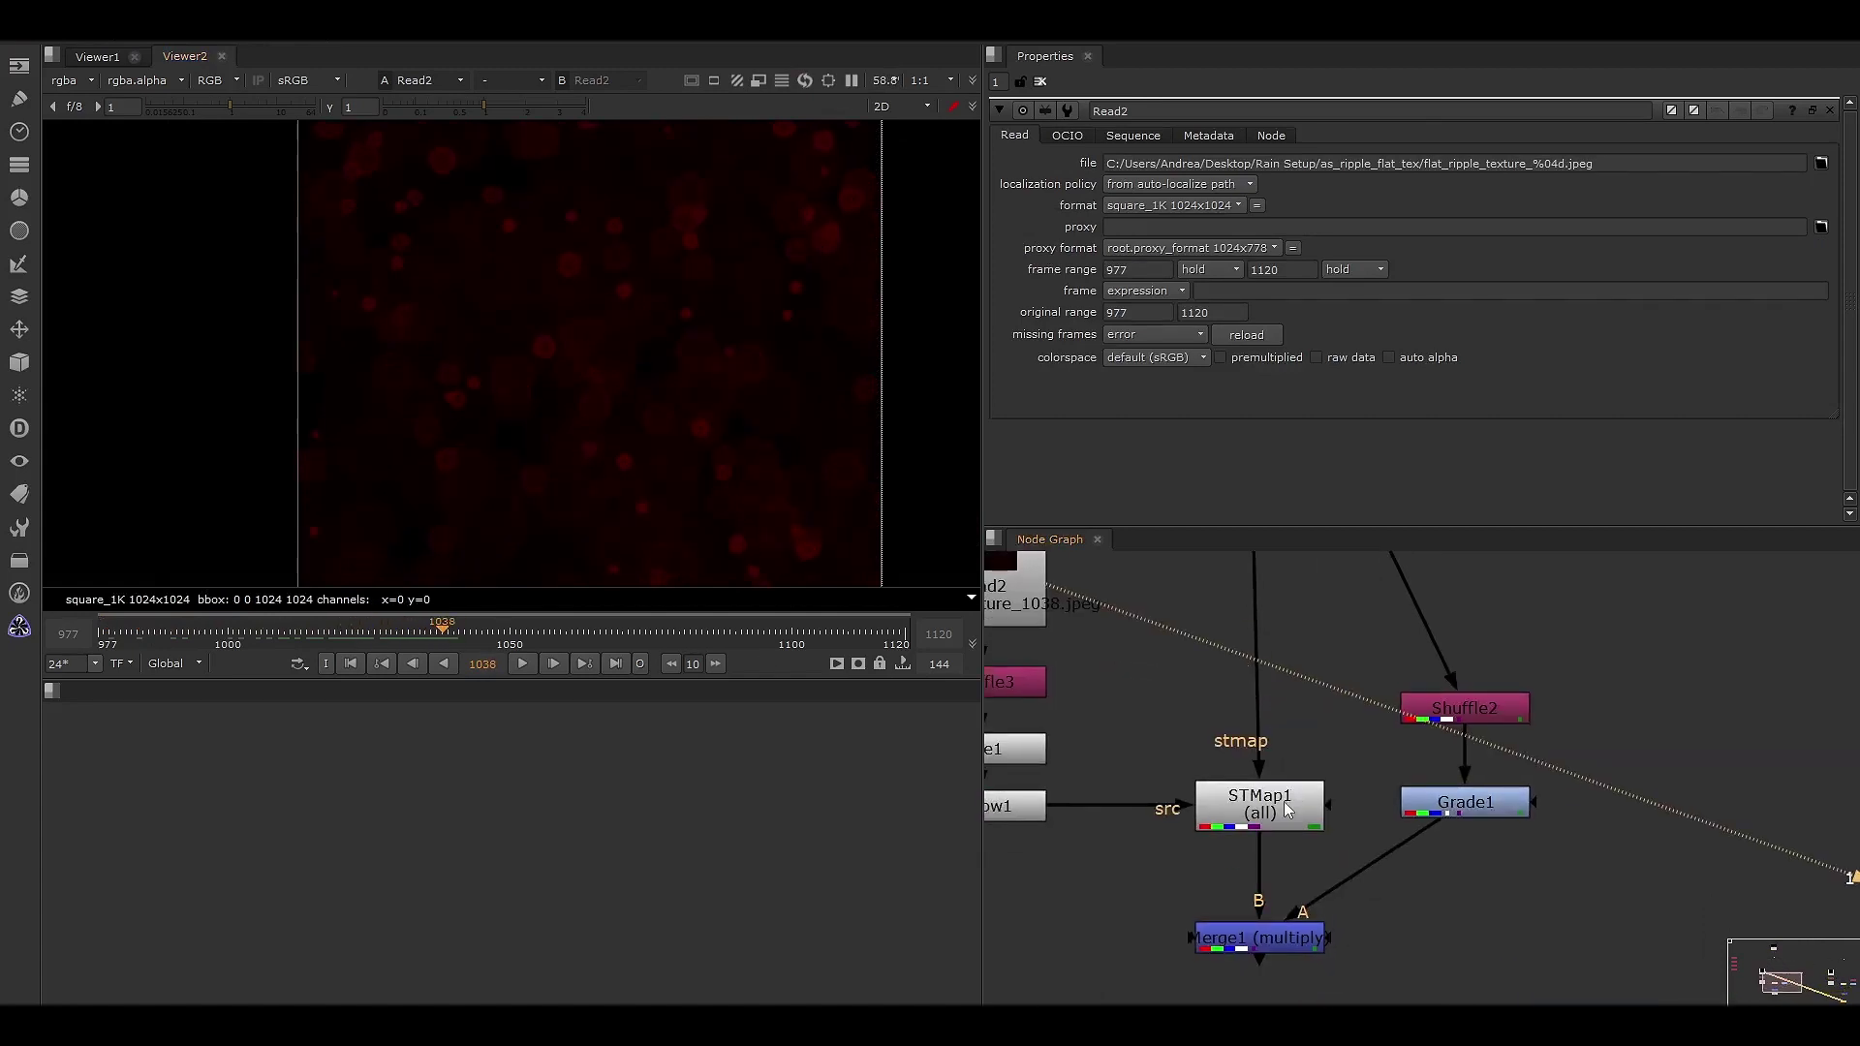
- View the STMap1 output, play it from frame 991, replay the opening frames, and stop at frame 1025 to inspect the ripples up close
click(1289, 810)
key(1)
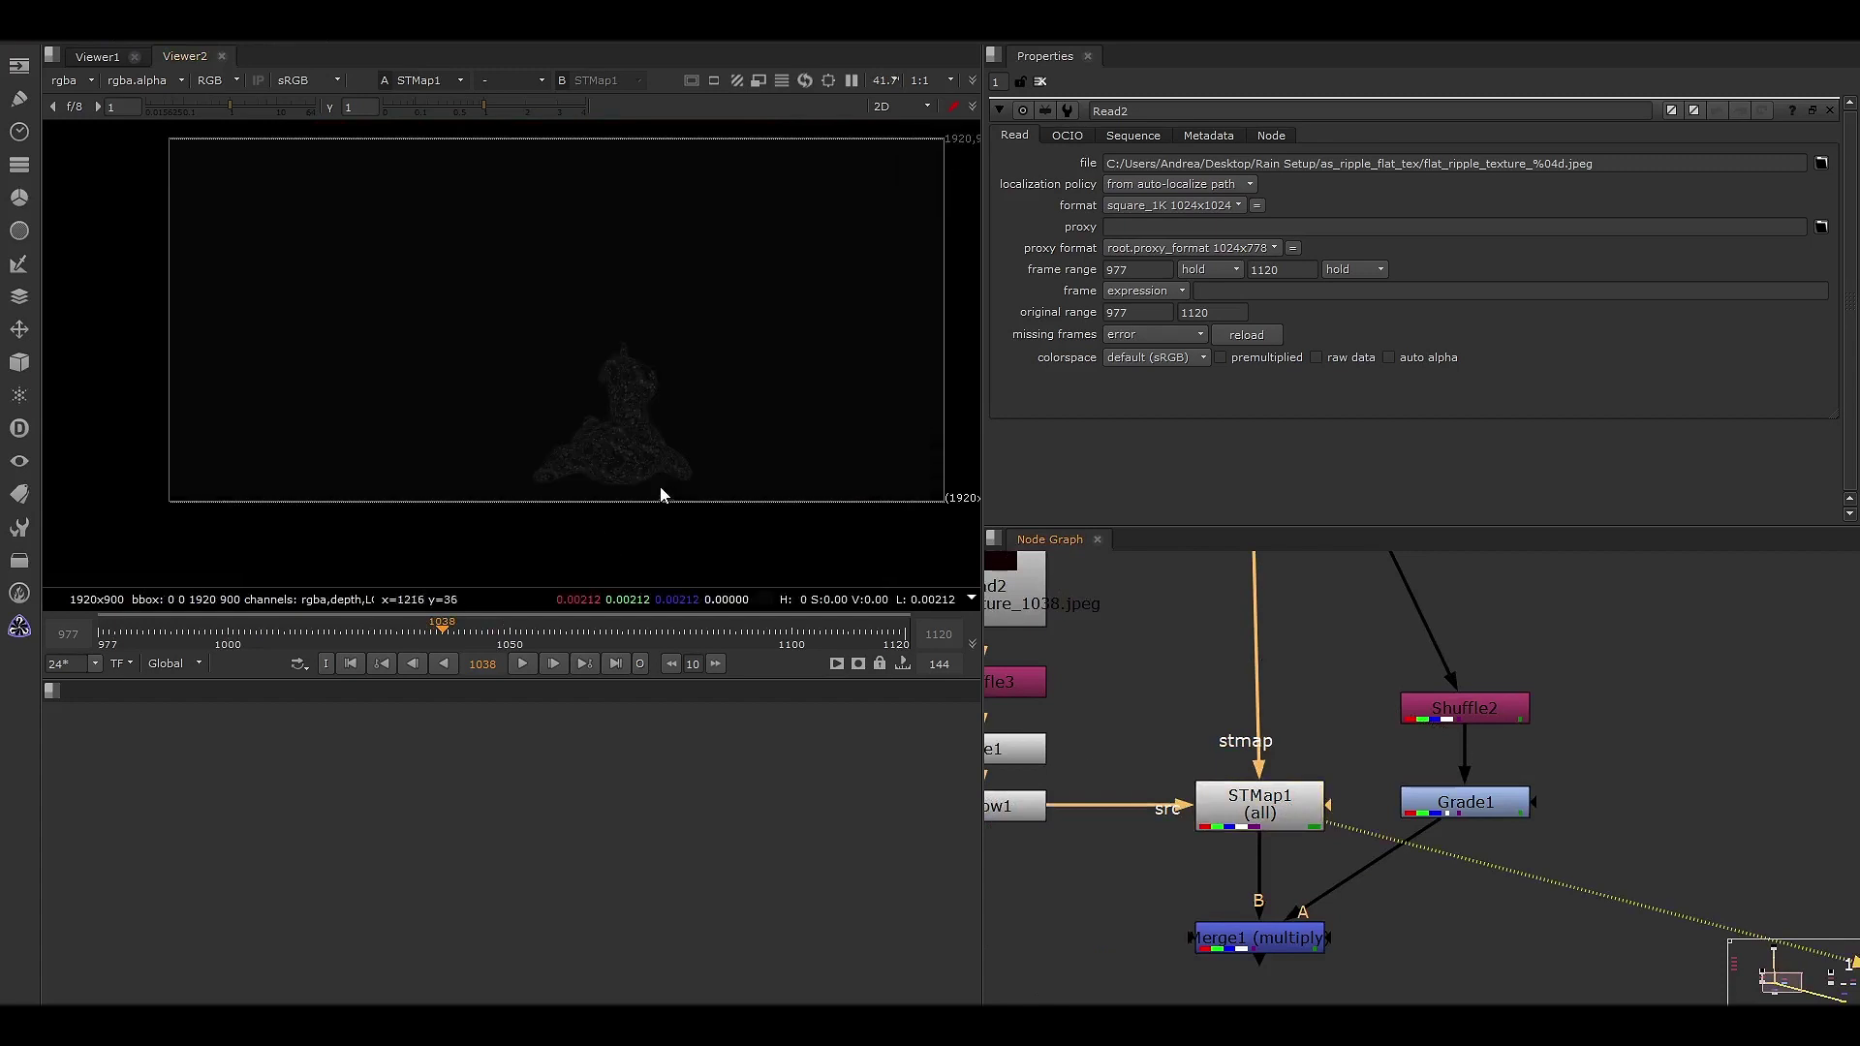
scroll(635, 461, up, 3)
click(203, 639)
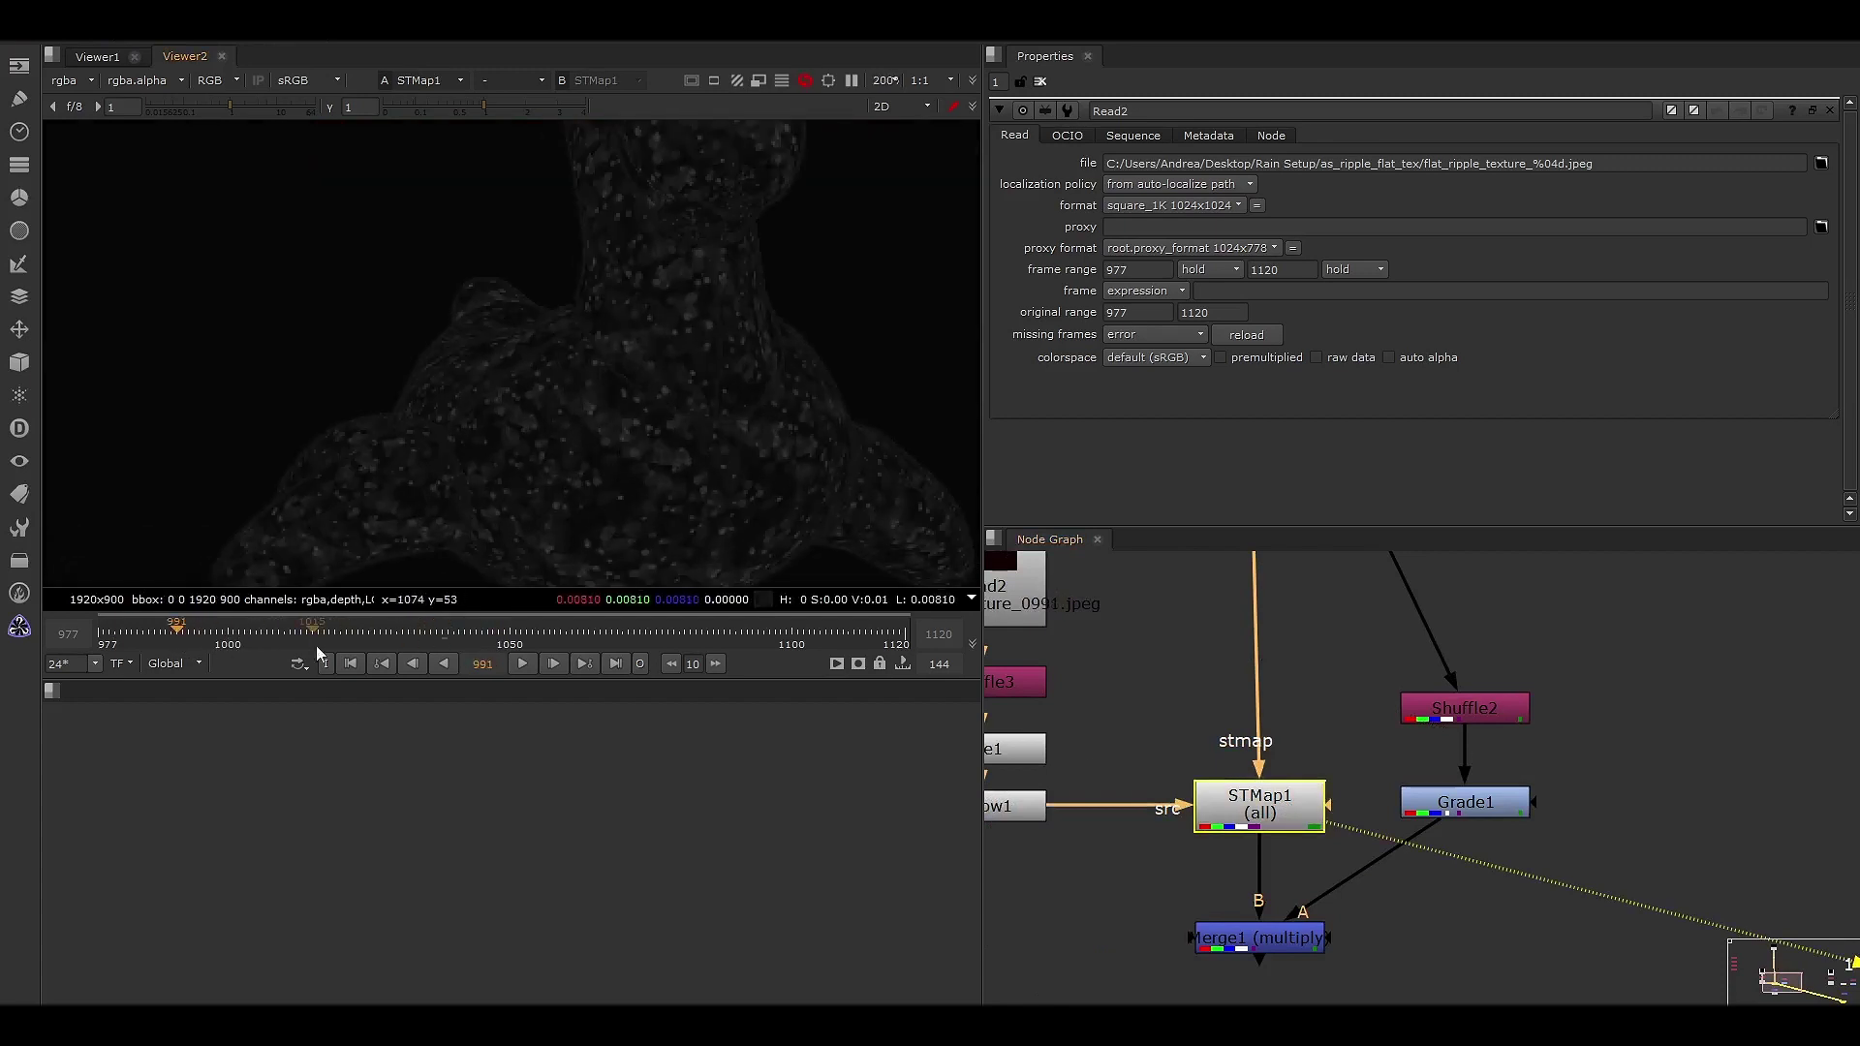
click(522, 663)
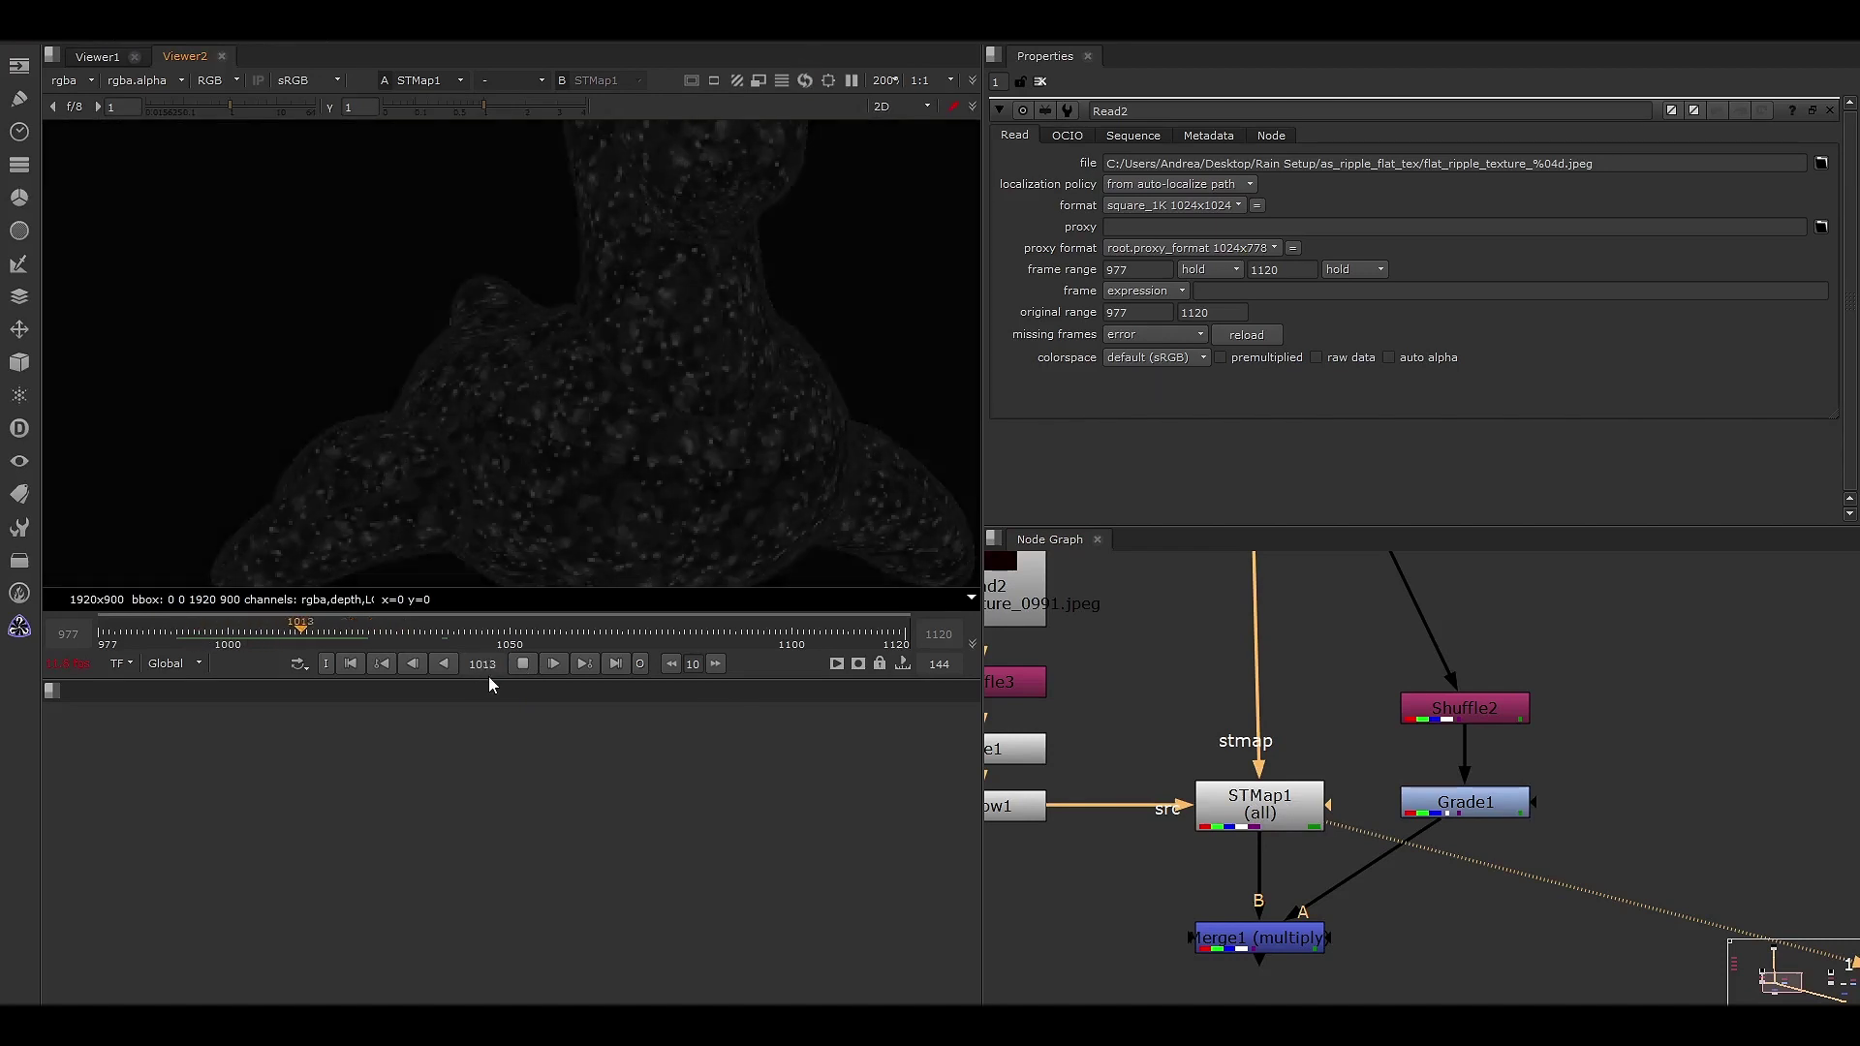
click(217, 636)
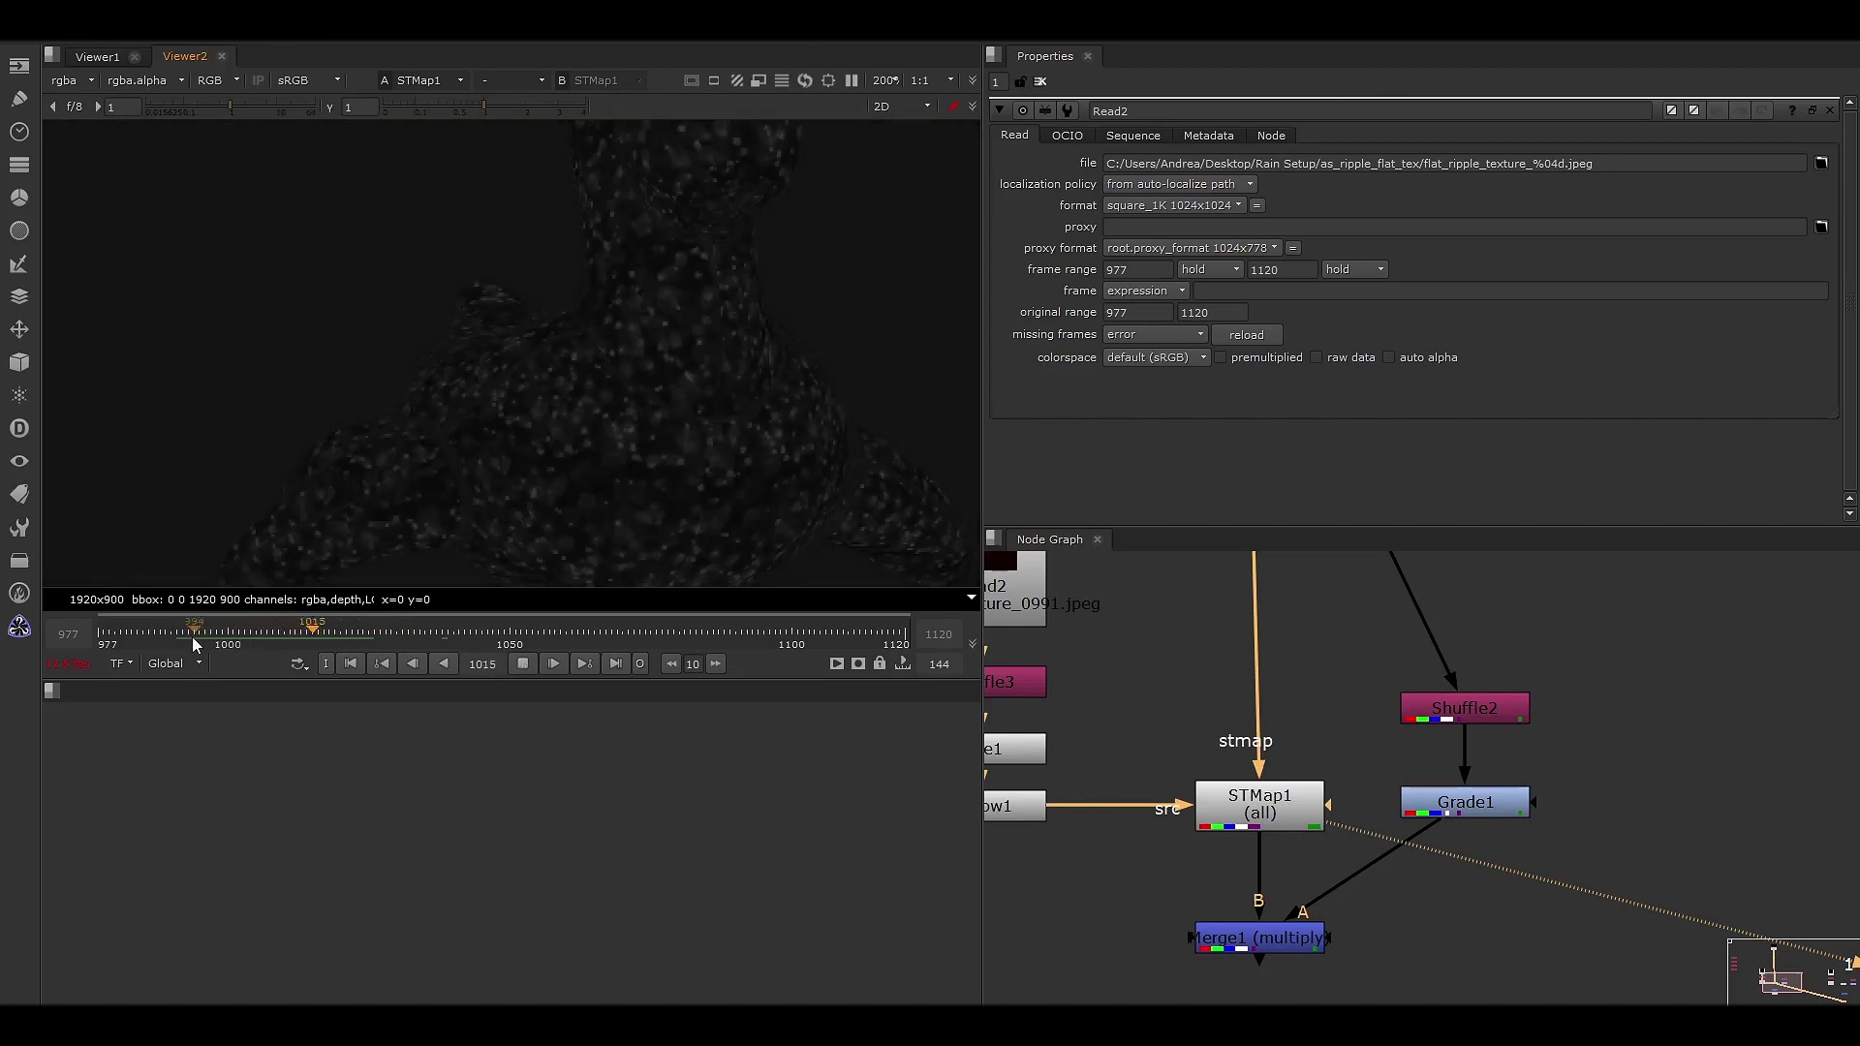
click(192, 636)
click(200, 631)
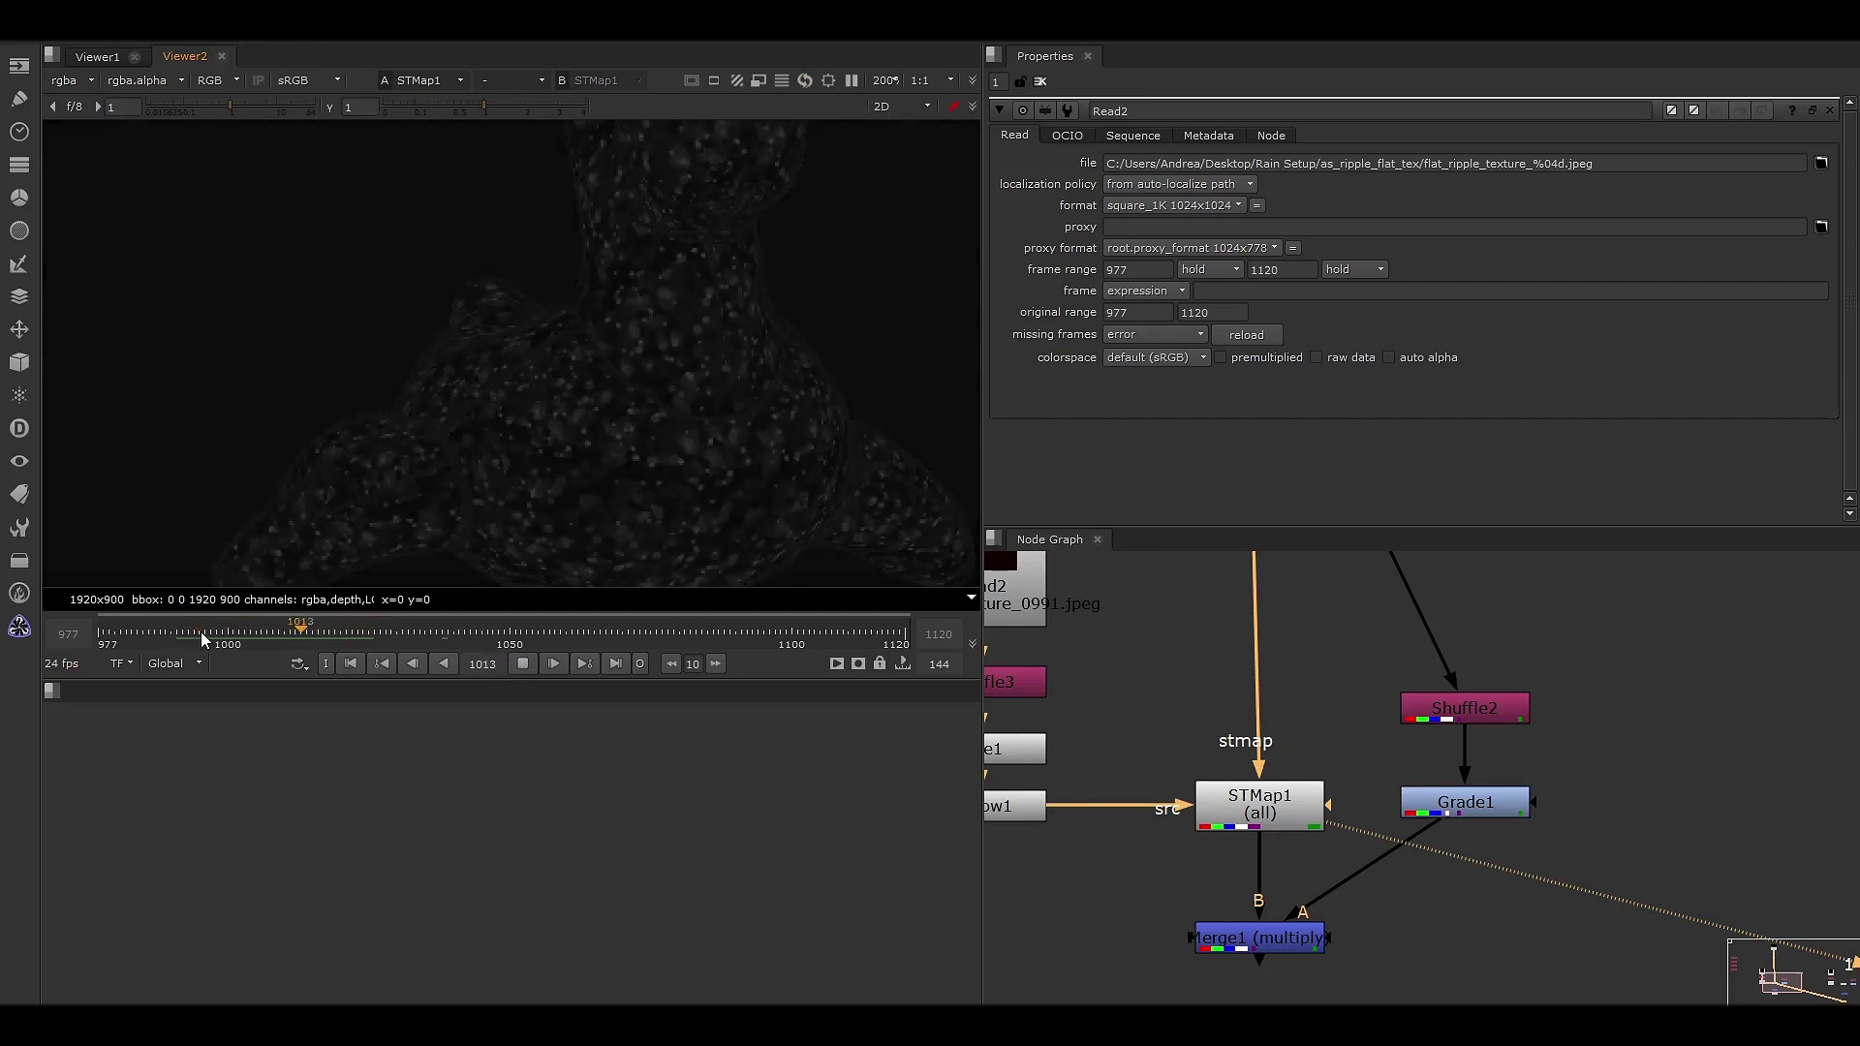
click(201, 631)
click(522, 664)
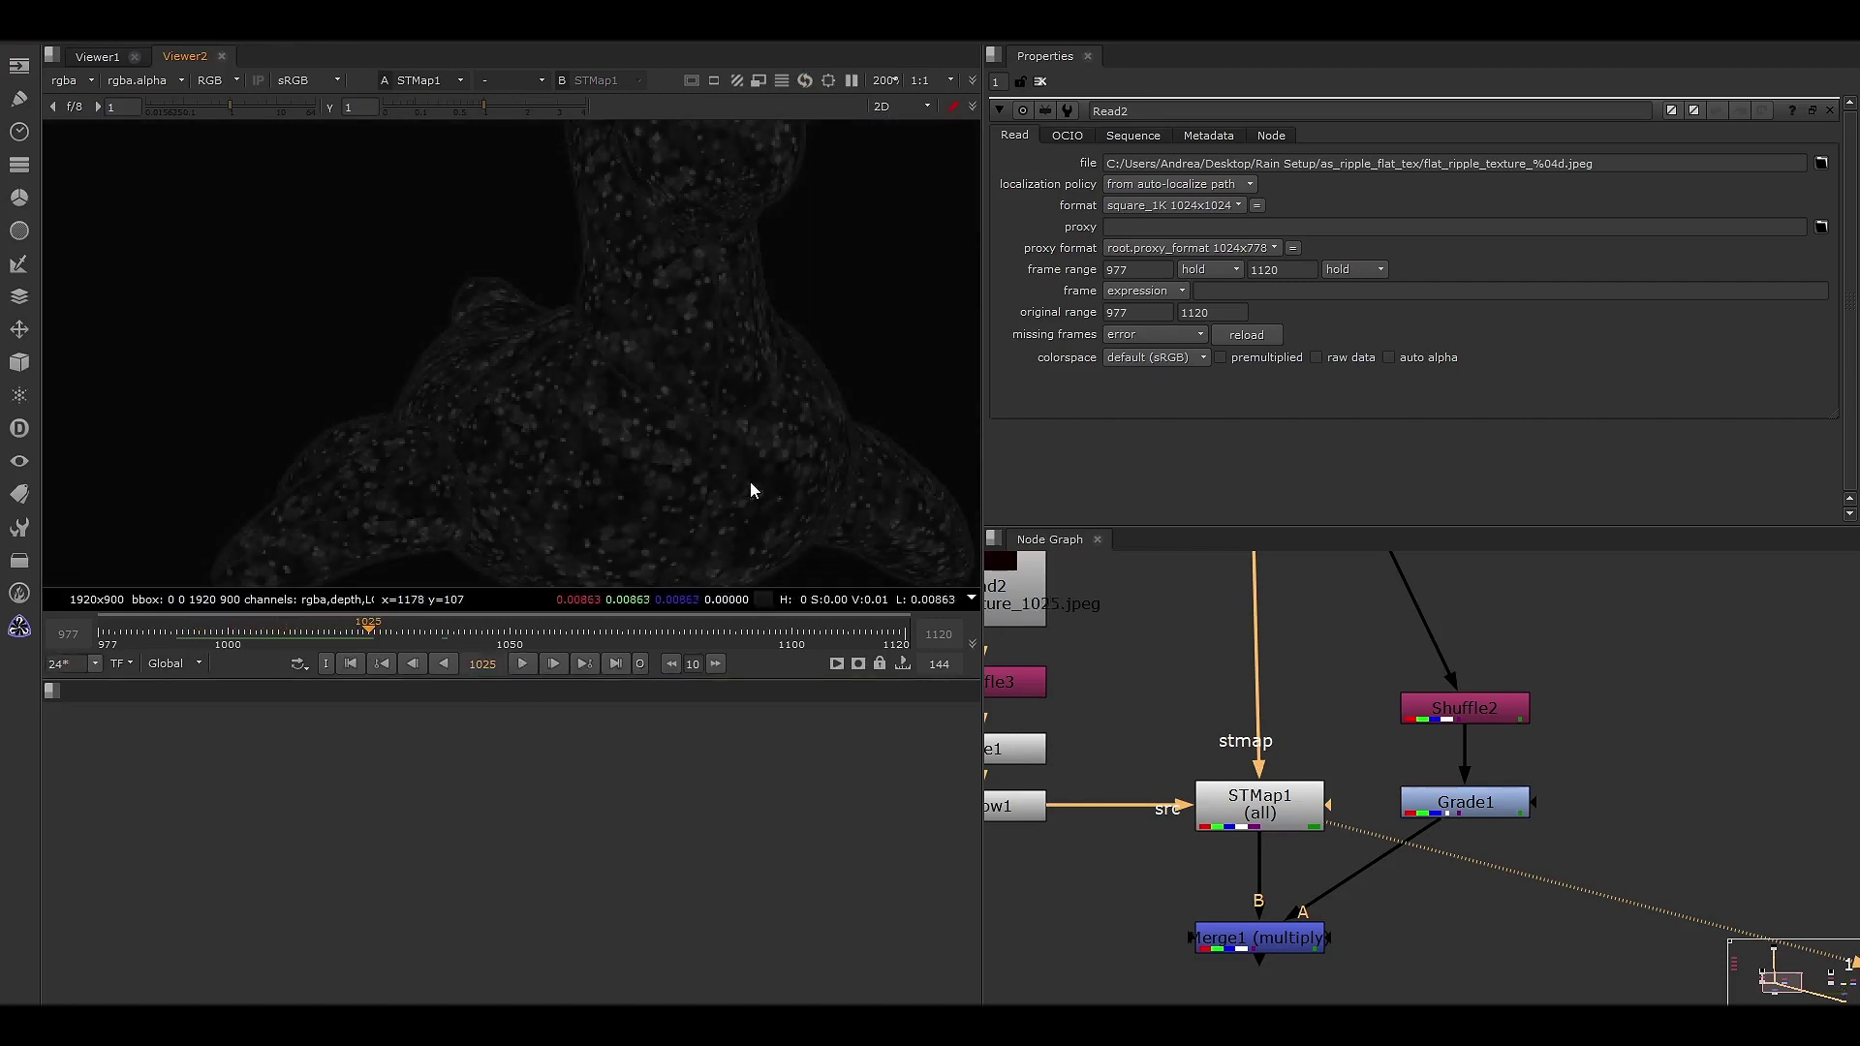
scroll(610, 477, up, 2)
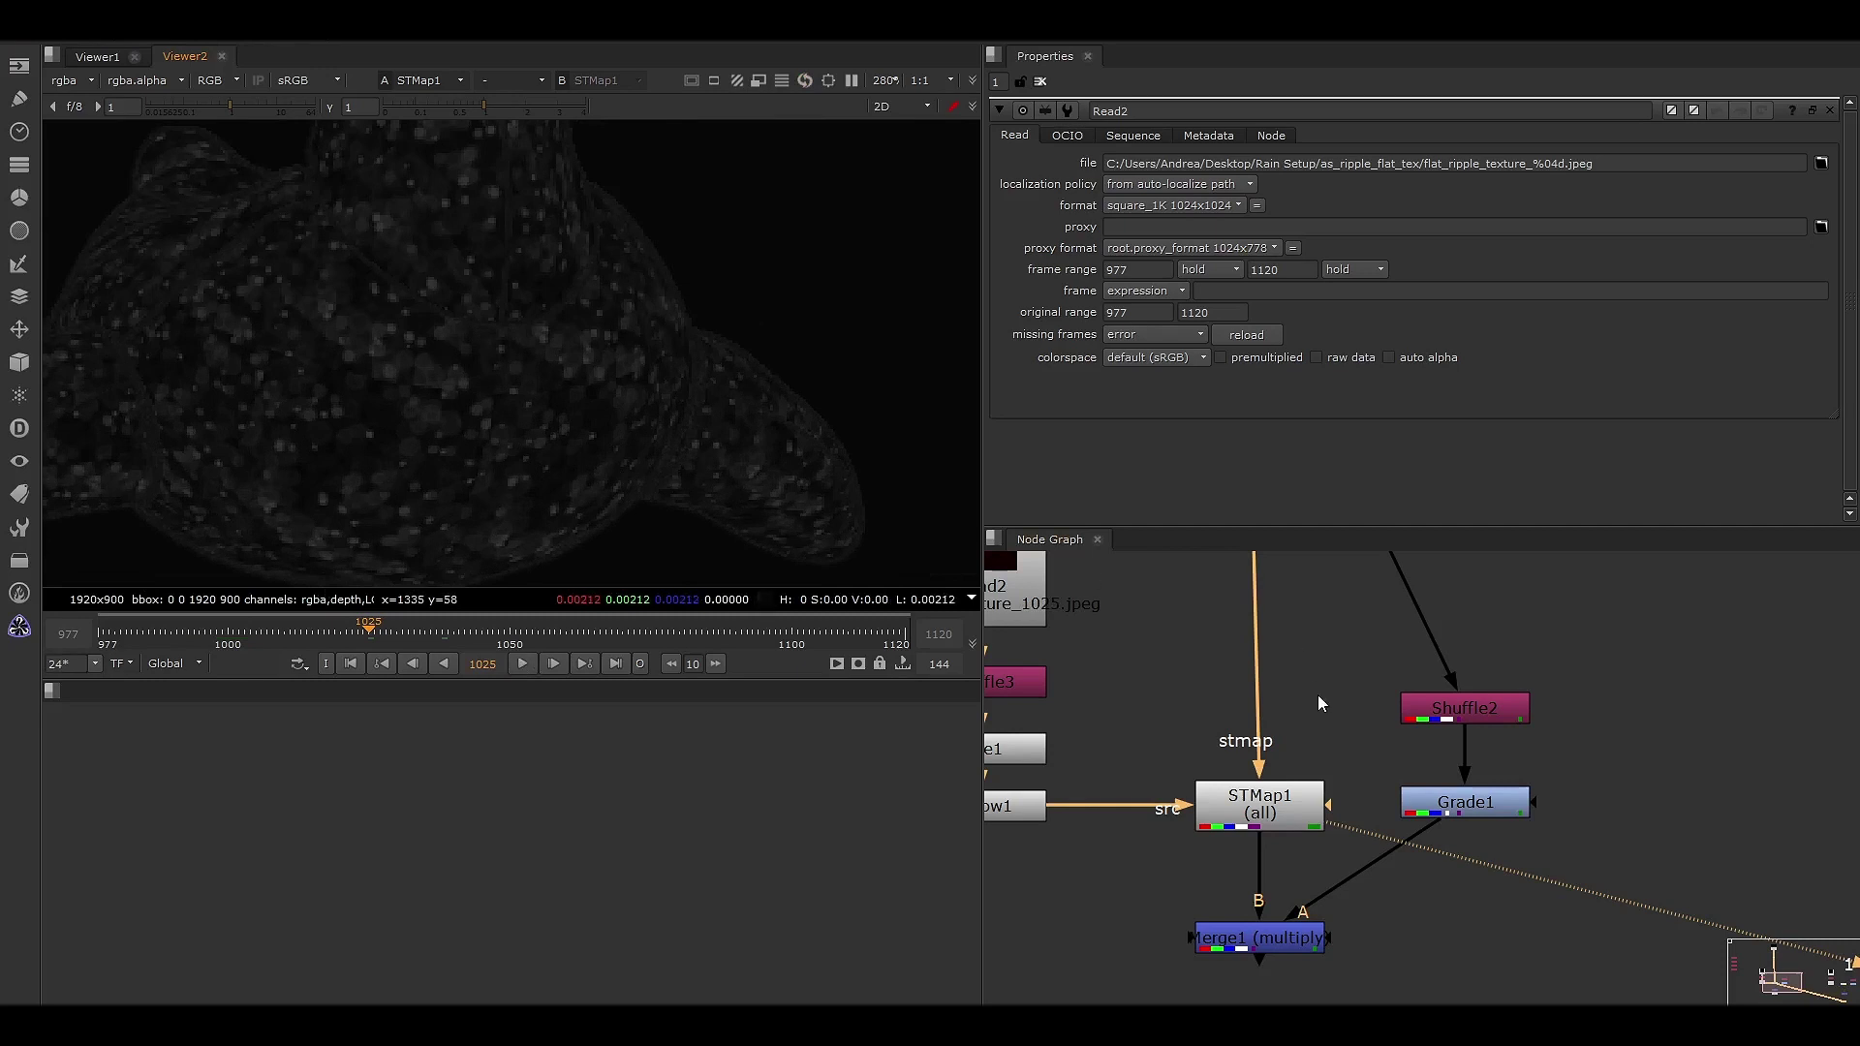
- View the Shuffle2 output of the toy and open its properties to examine the normal channel routing
click(1462, 708)
key(1)
scroll(572, 382, down, 4)
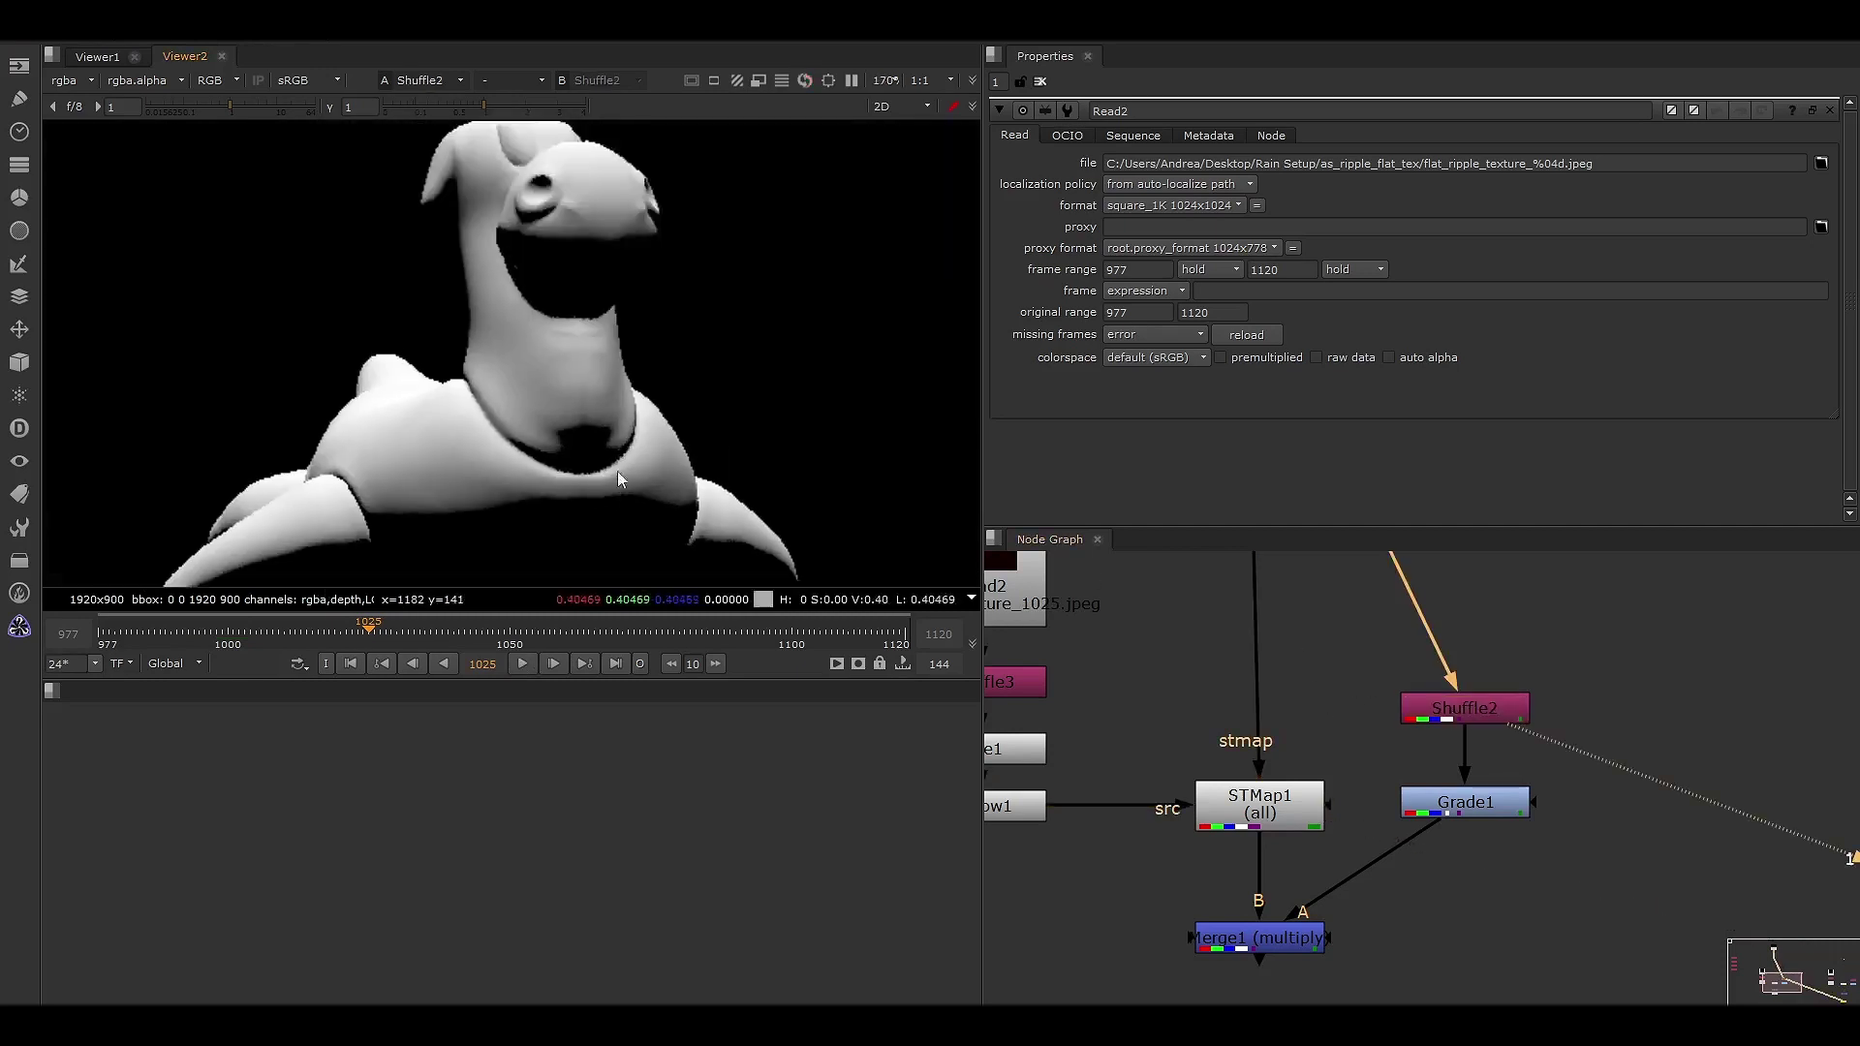
double_click(1458, 717)
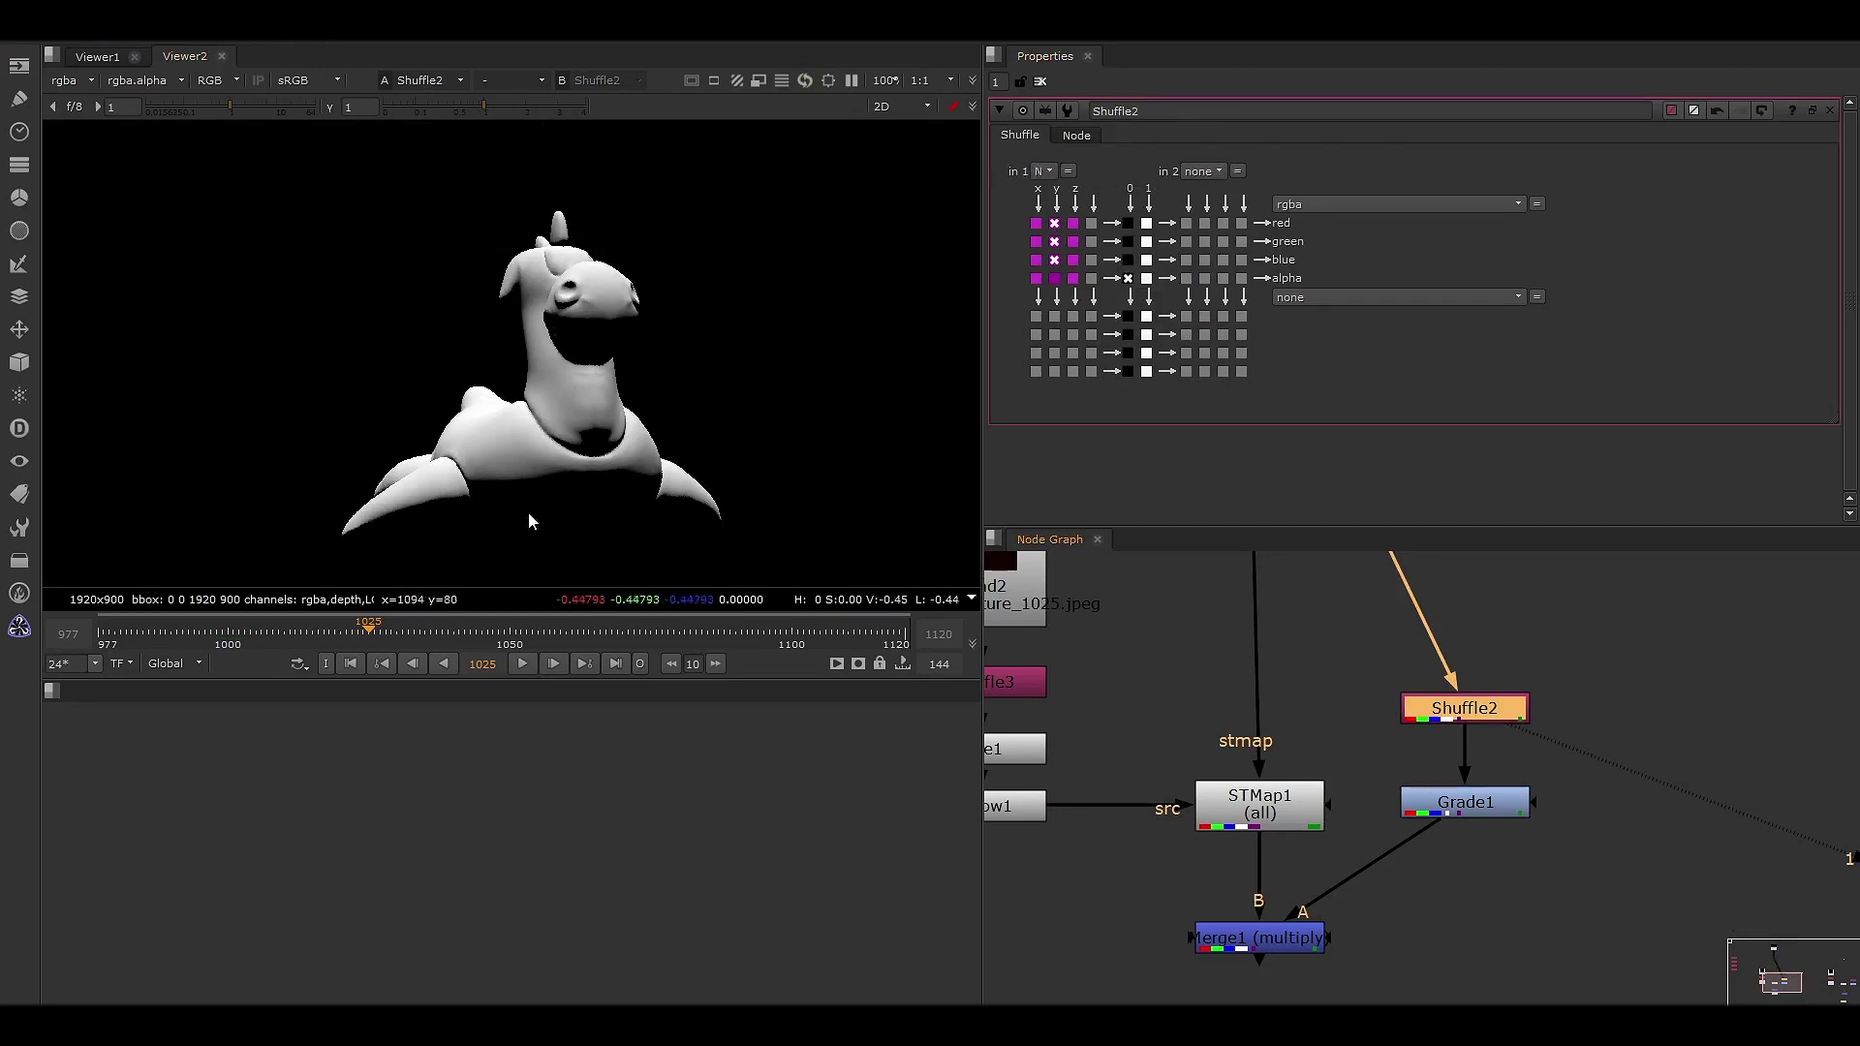
- View the Grade1 mask of the toy's upward-facing surfaces and open its properties
click(1505, 812)
key(1)
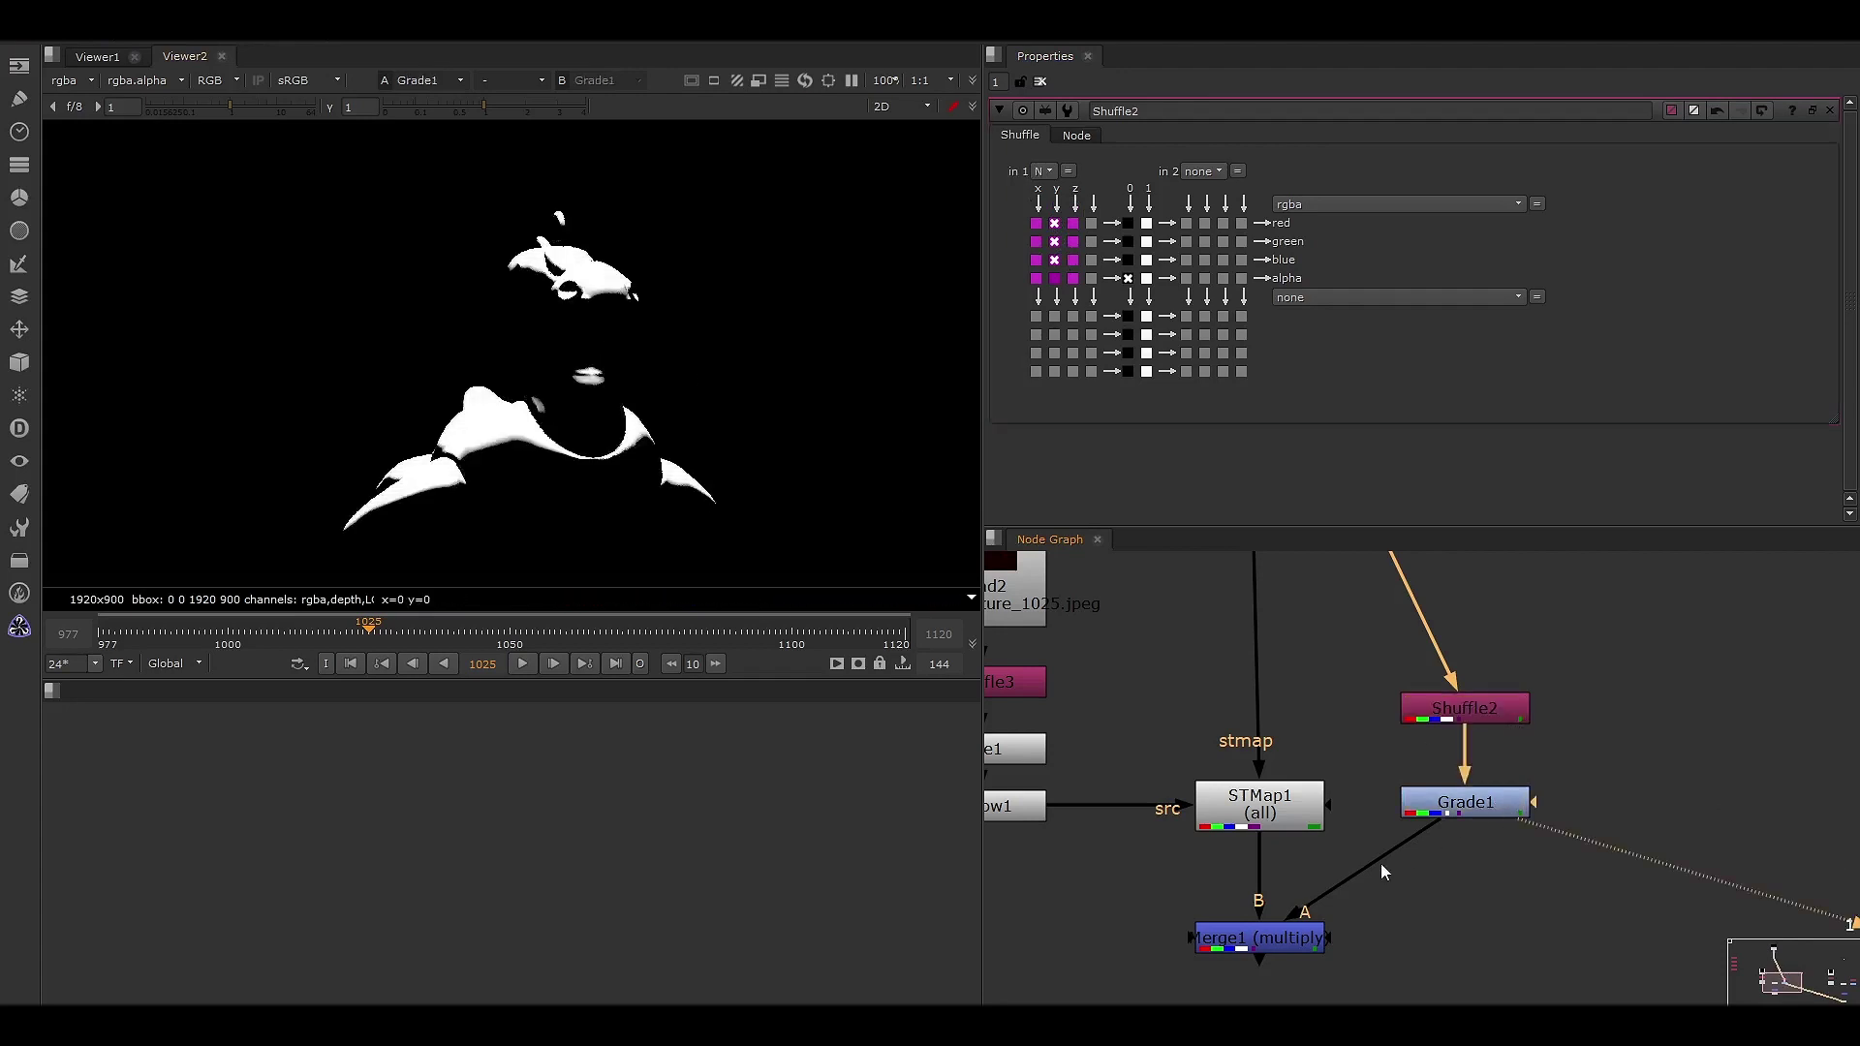
middle_drag(1484, 780, 1536, 731)
double_click(1532, 760)
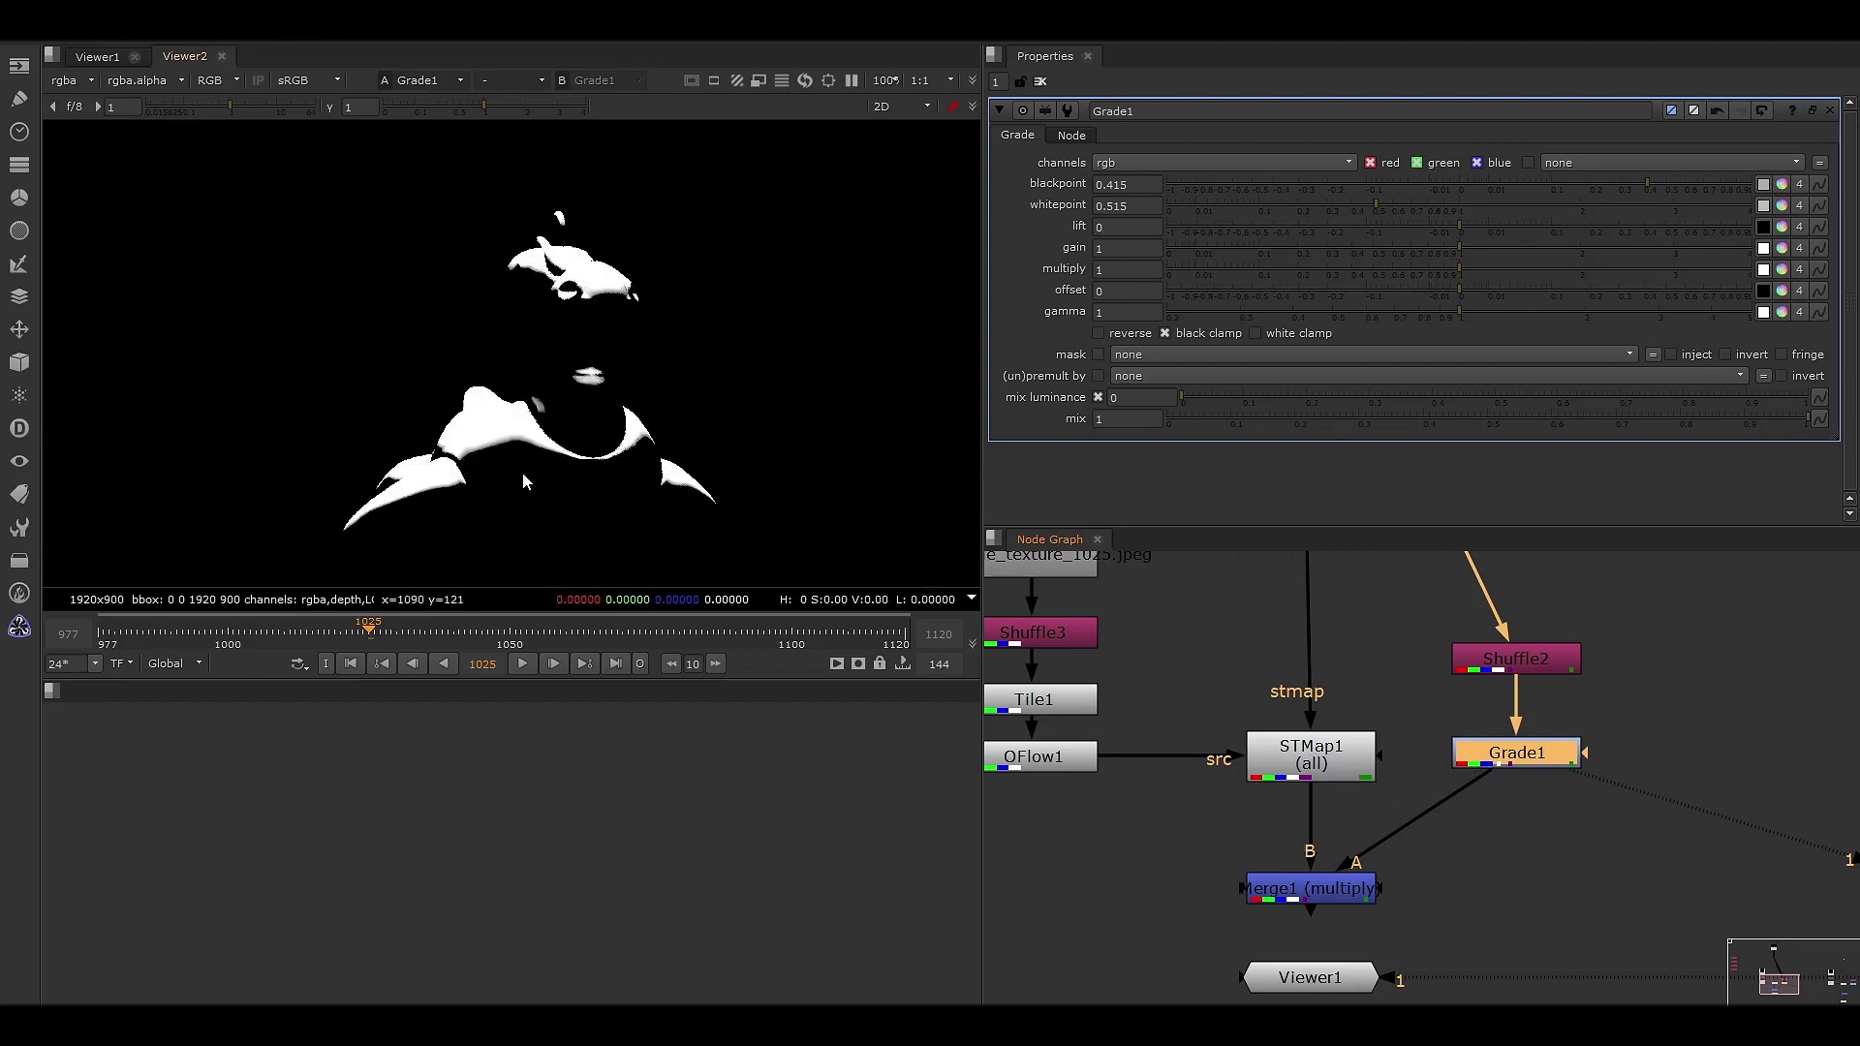
- View the Merge1 multiply output, frame the toy's shoulder closely, and play the ripples from frame 1037
click(1337, 896)
key(1)
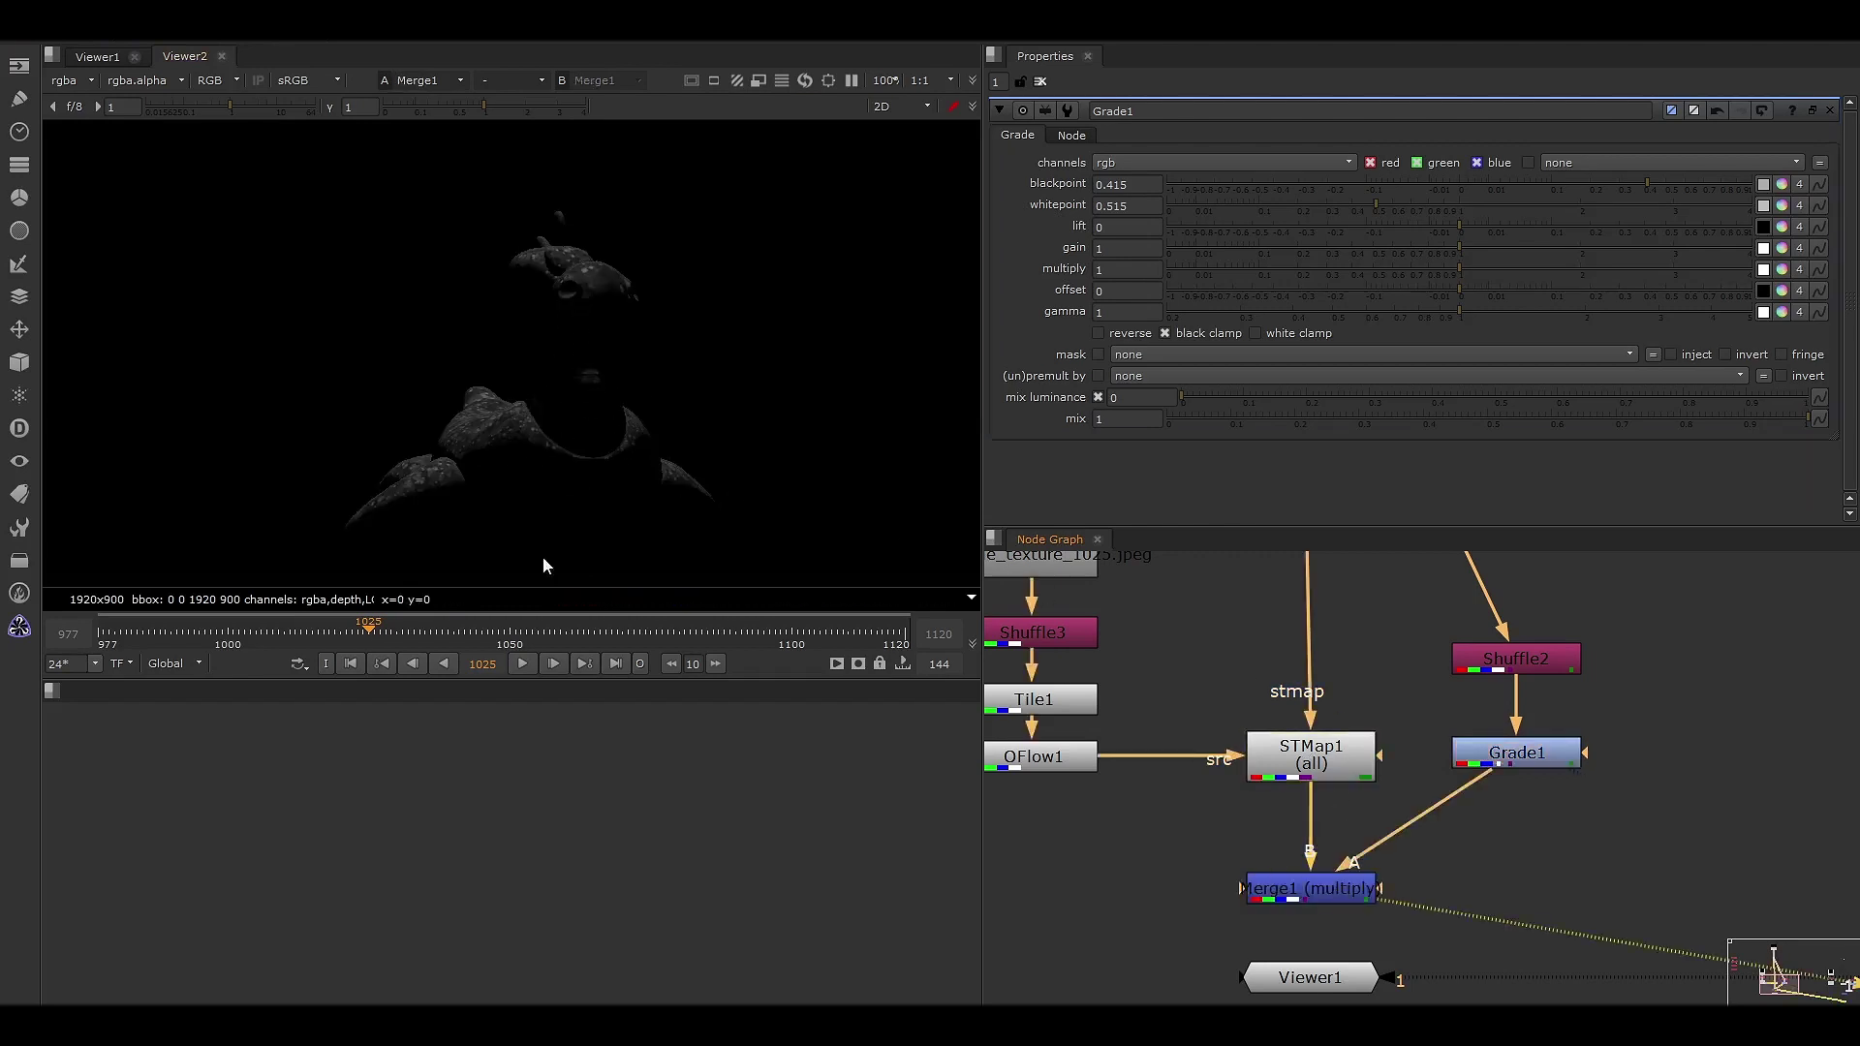
scroll(450, 368, up, 8)
middle_drag(500, 407, 583, 333)
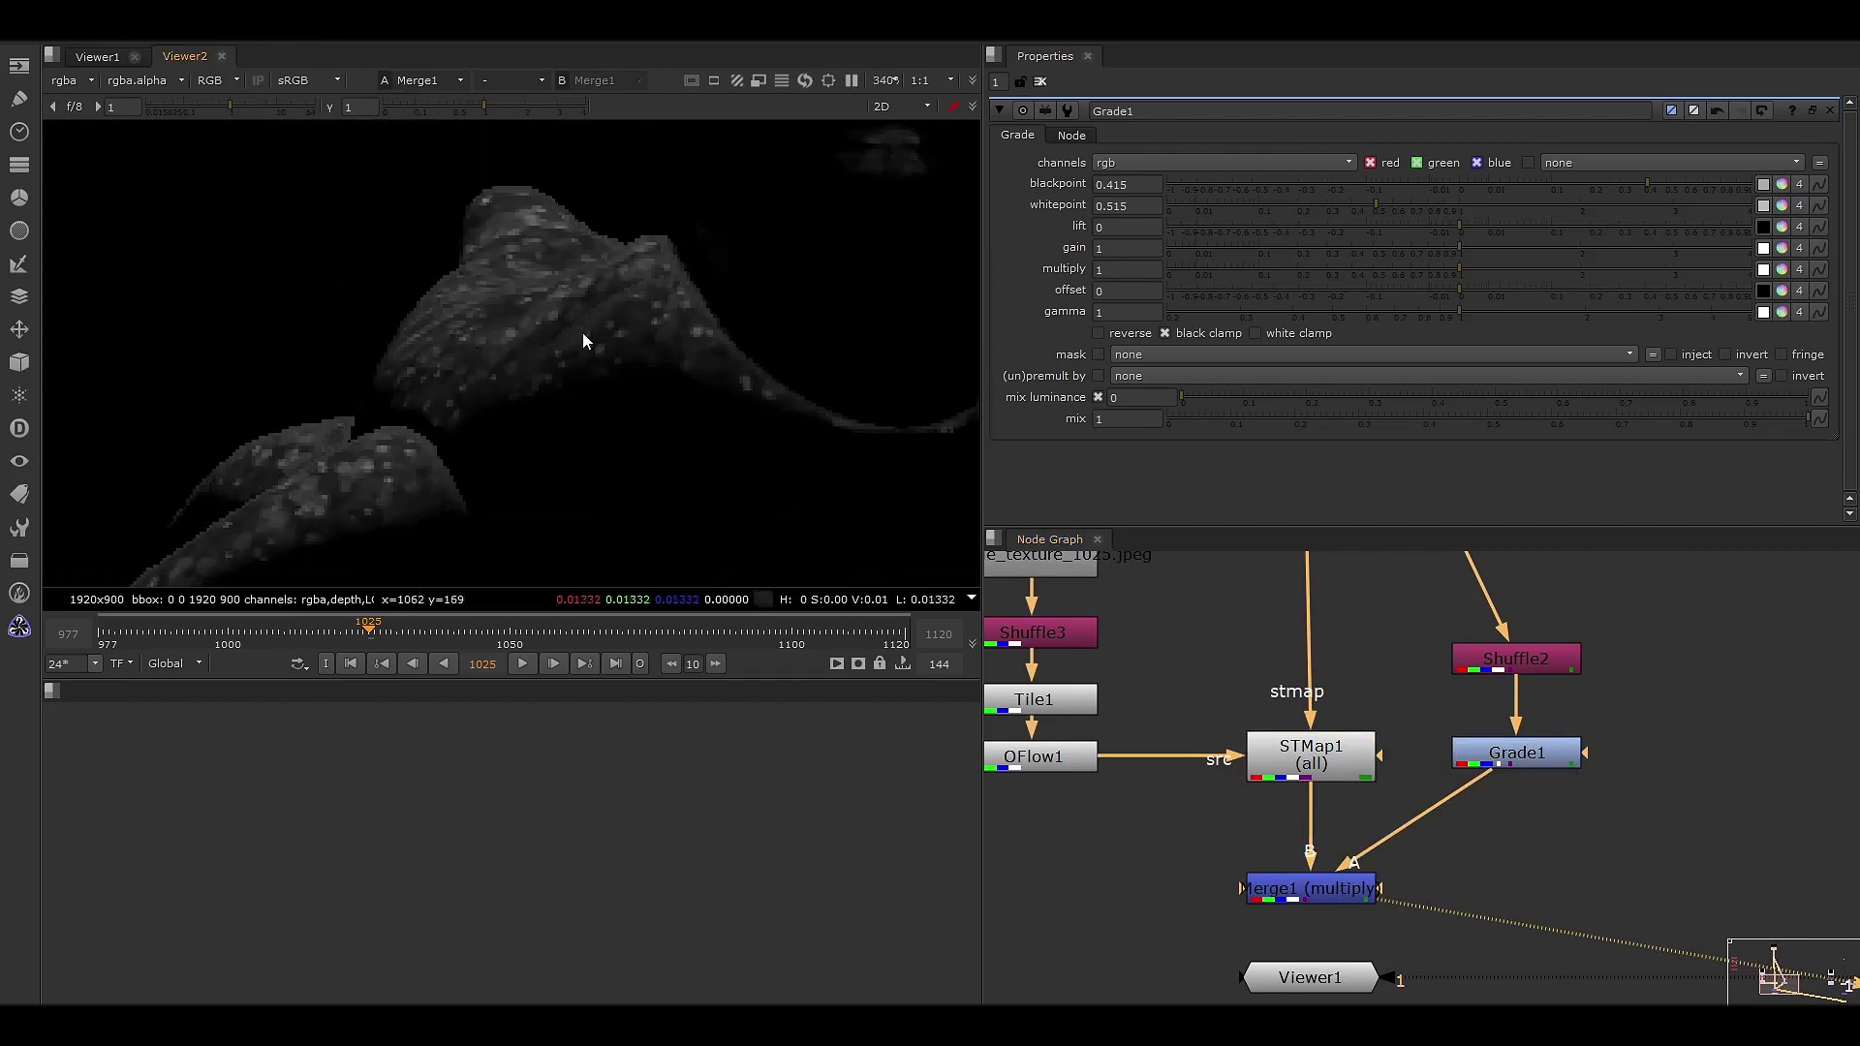
click(436, 630)
click(520, 662)
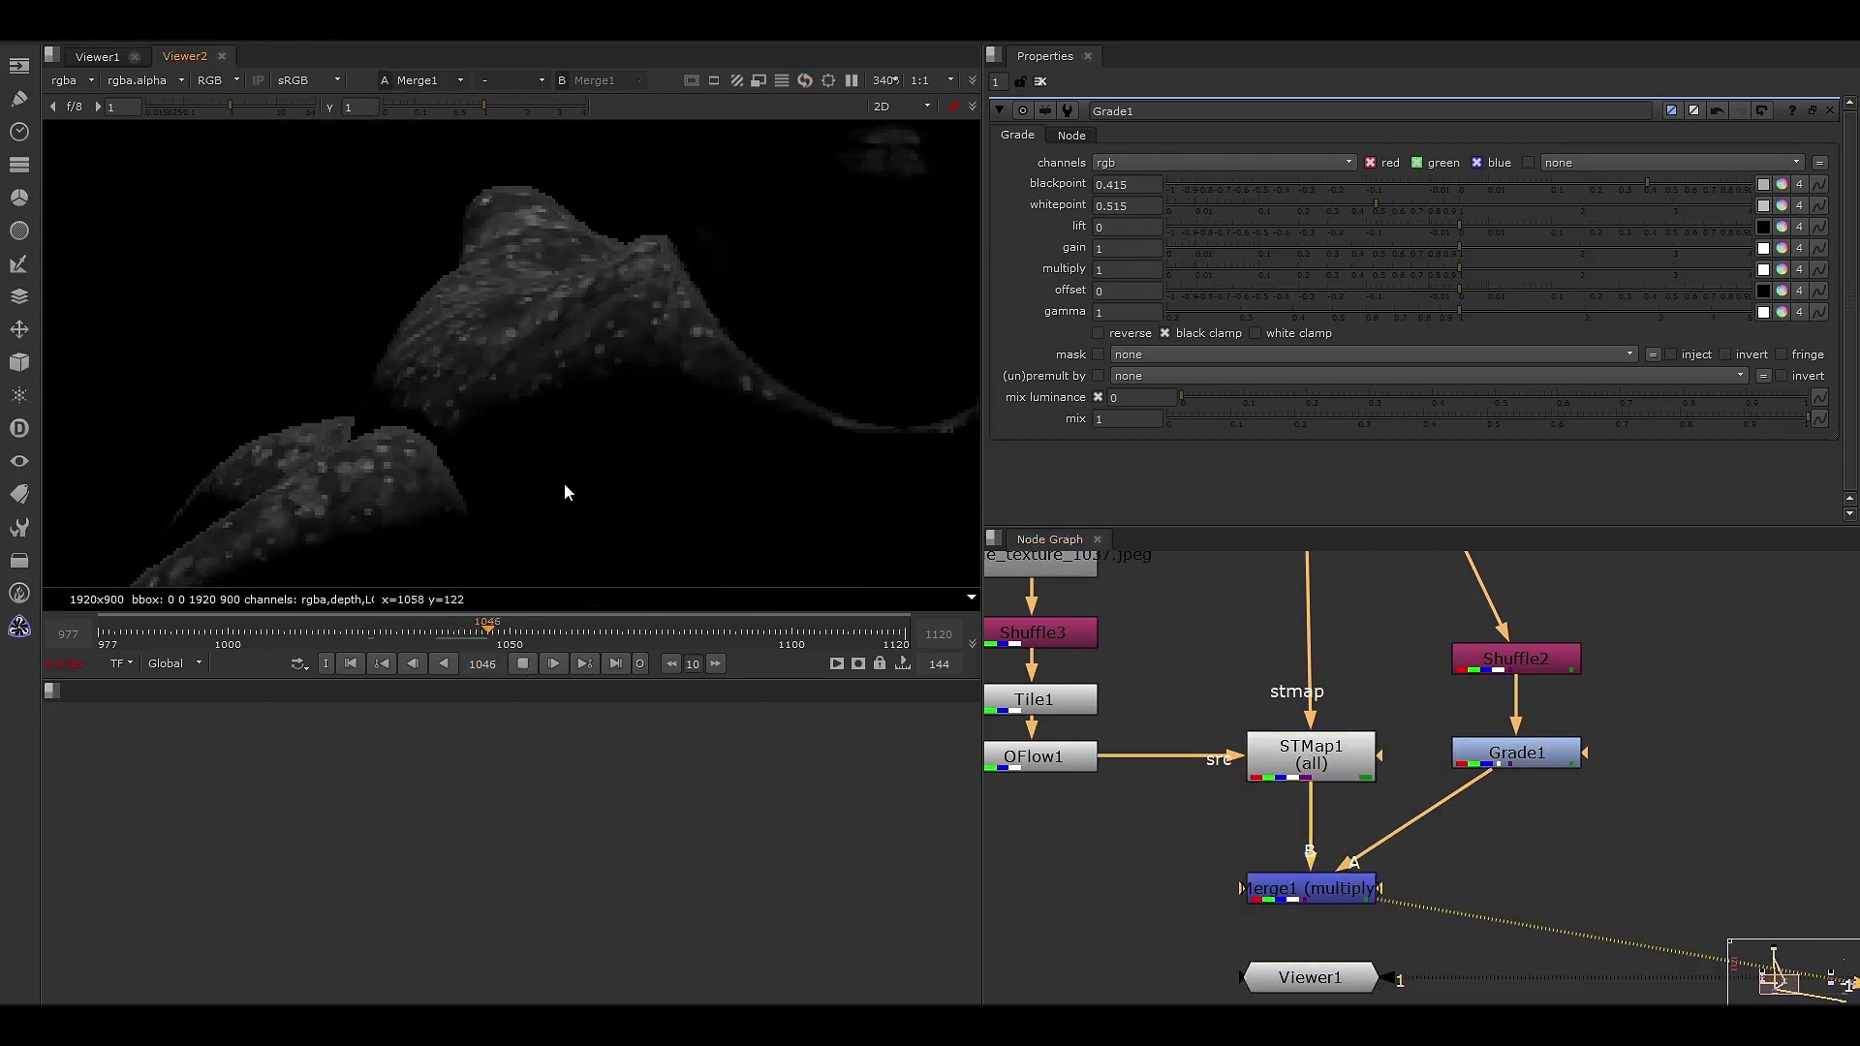
- Replay the Merge1 ripples from an early frame, stop at frame 1019, and inspect the shoulder up close
click(184, 642)
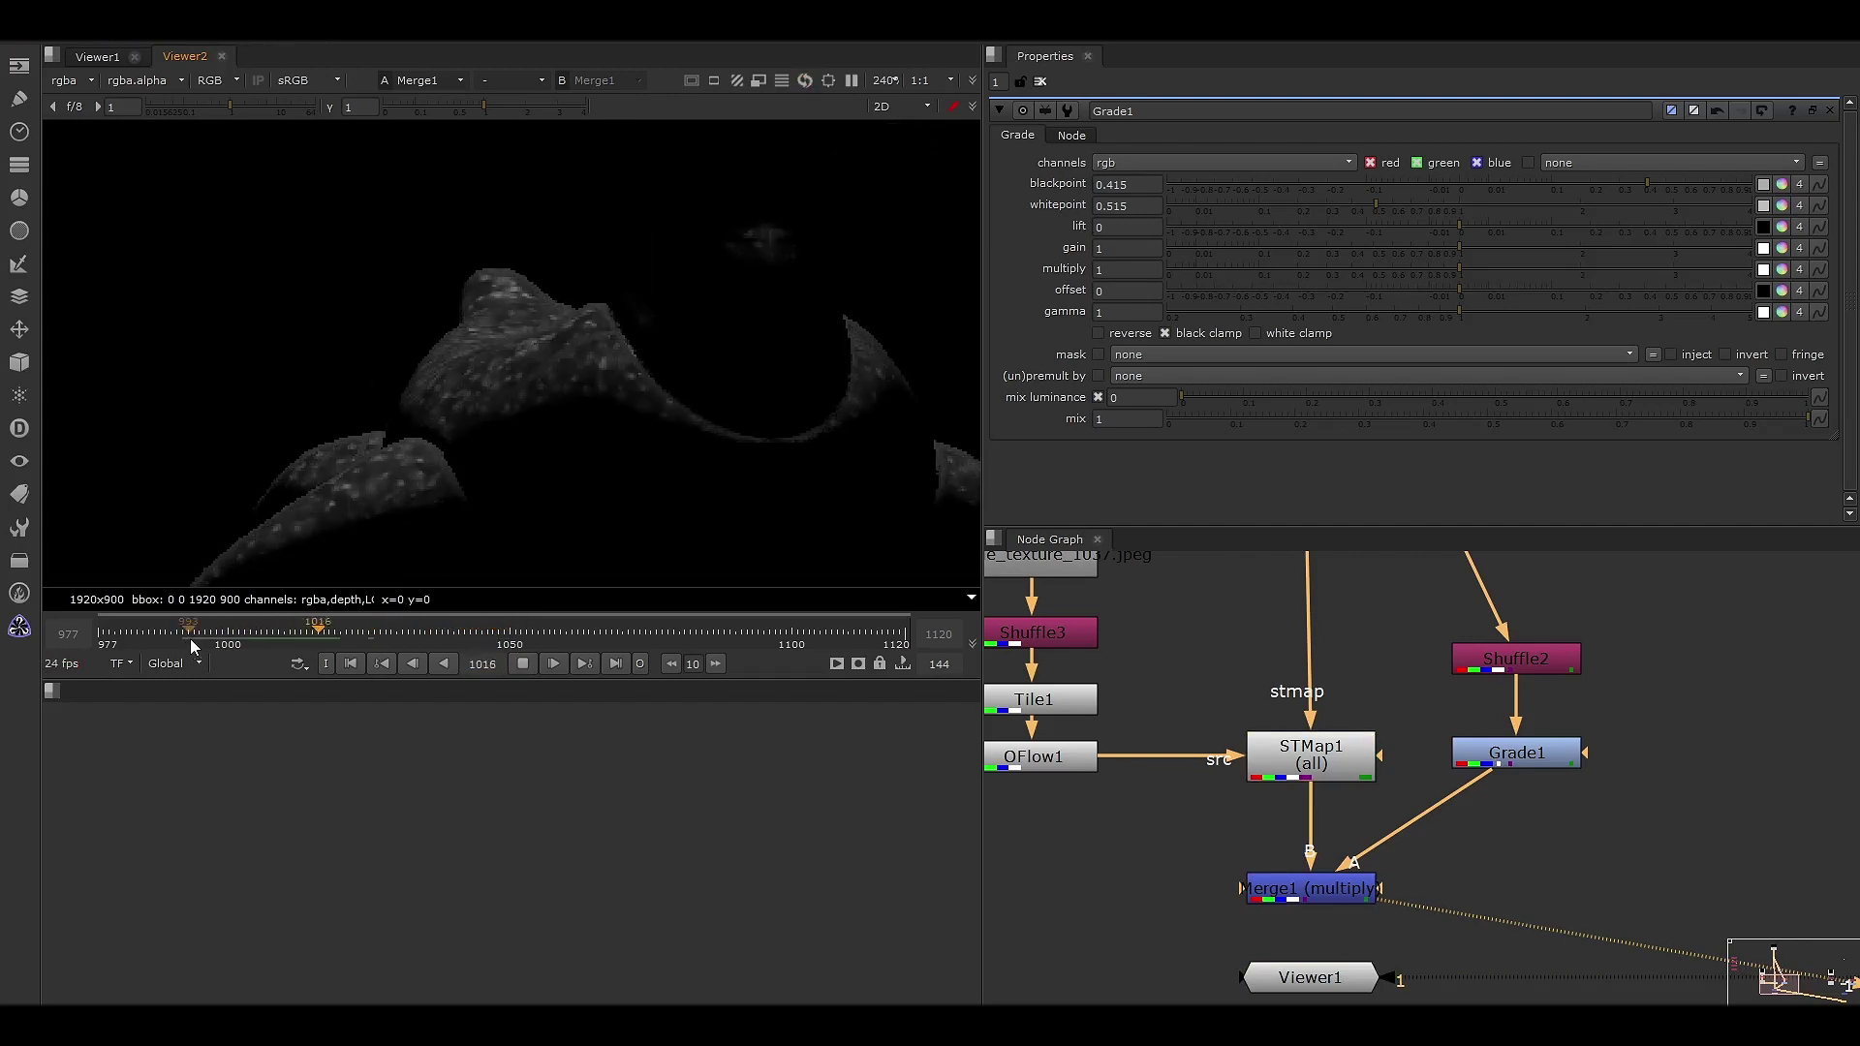
click(190, 631)
click(190, 630)
click(523, 663)
scroll(554, 410, up, 5)
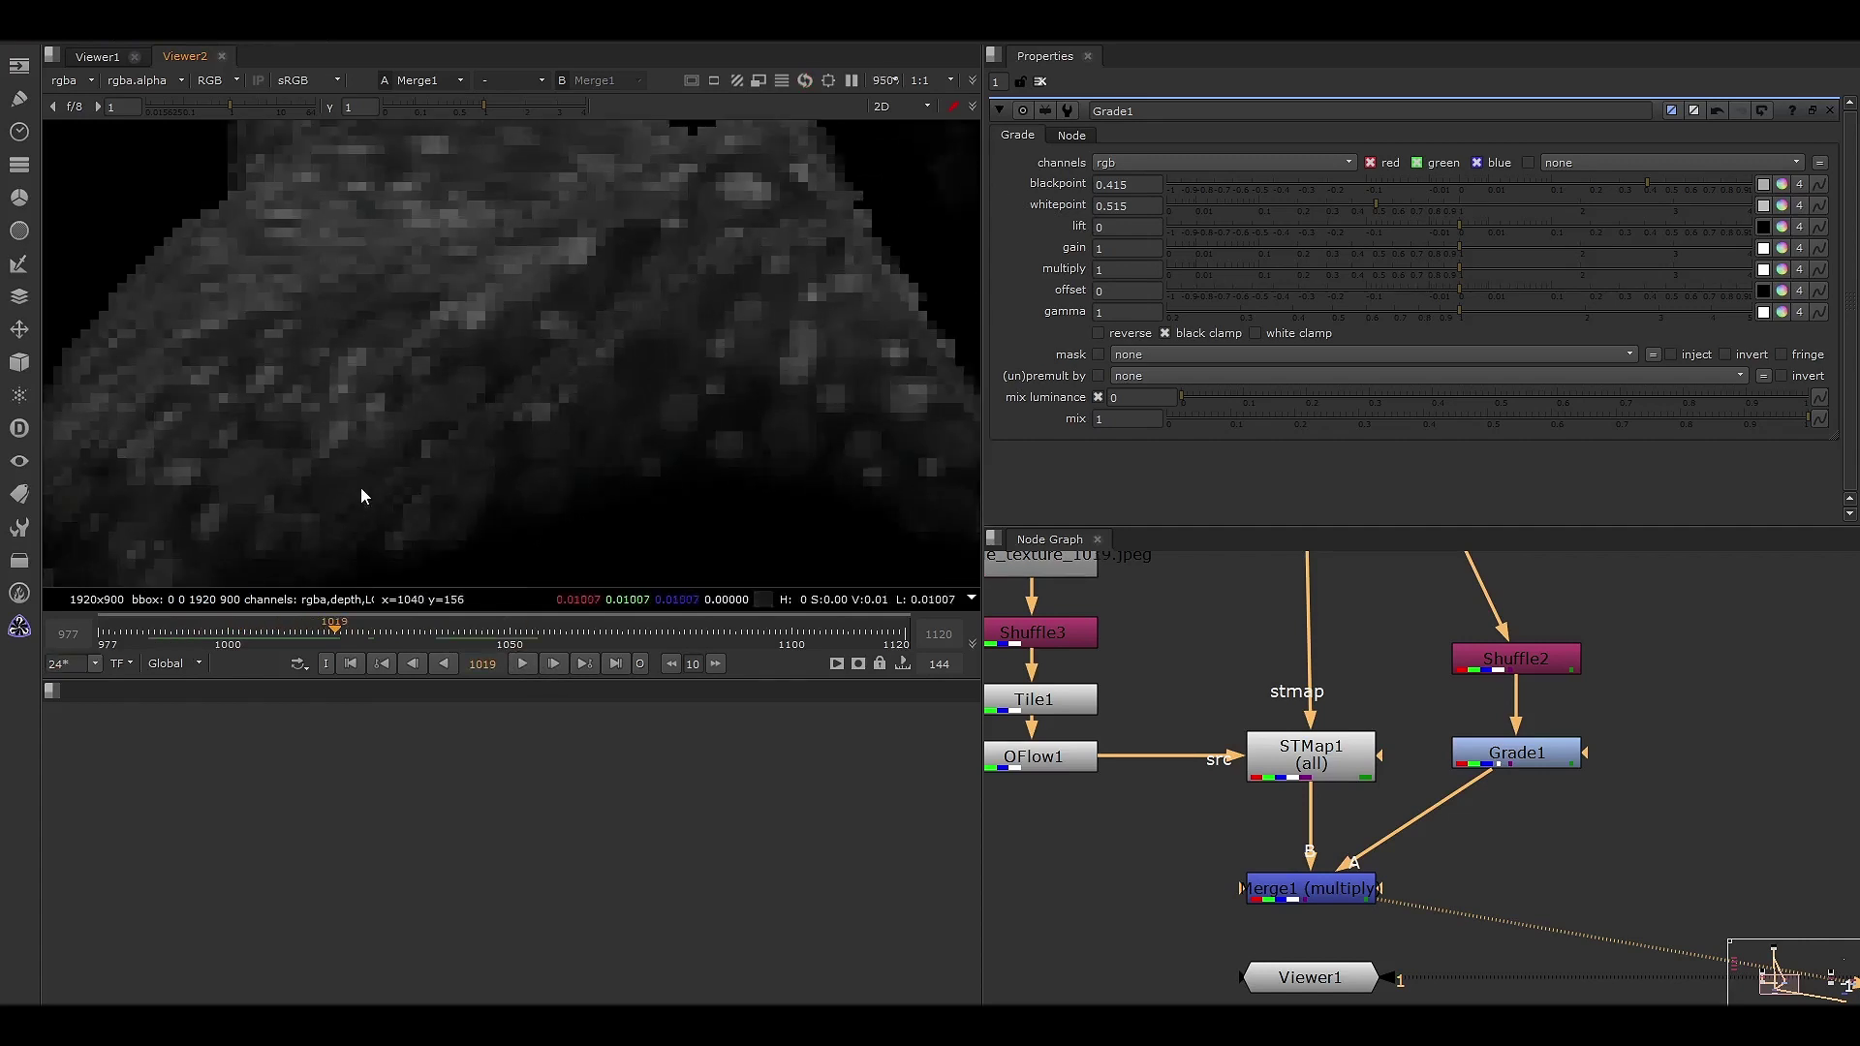
scroll(695, 275, down, 2)
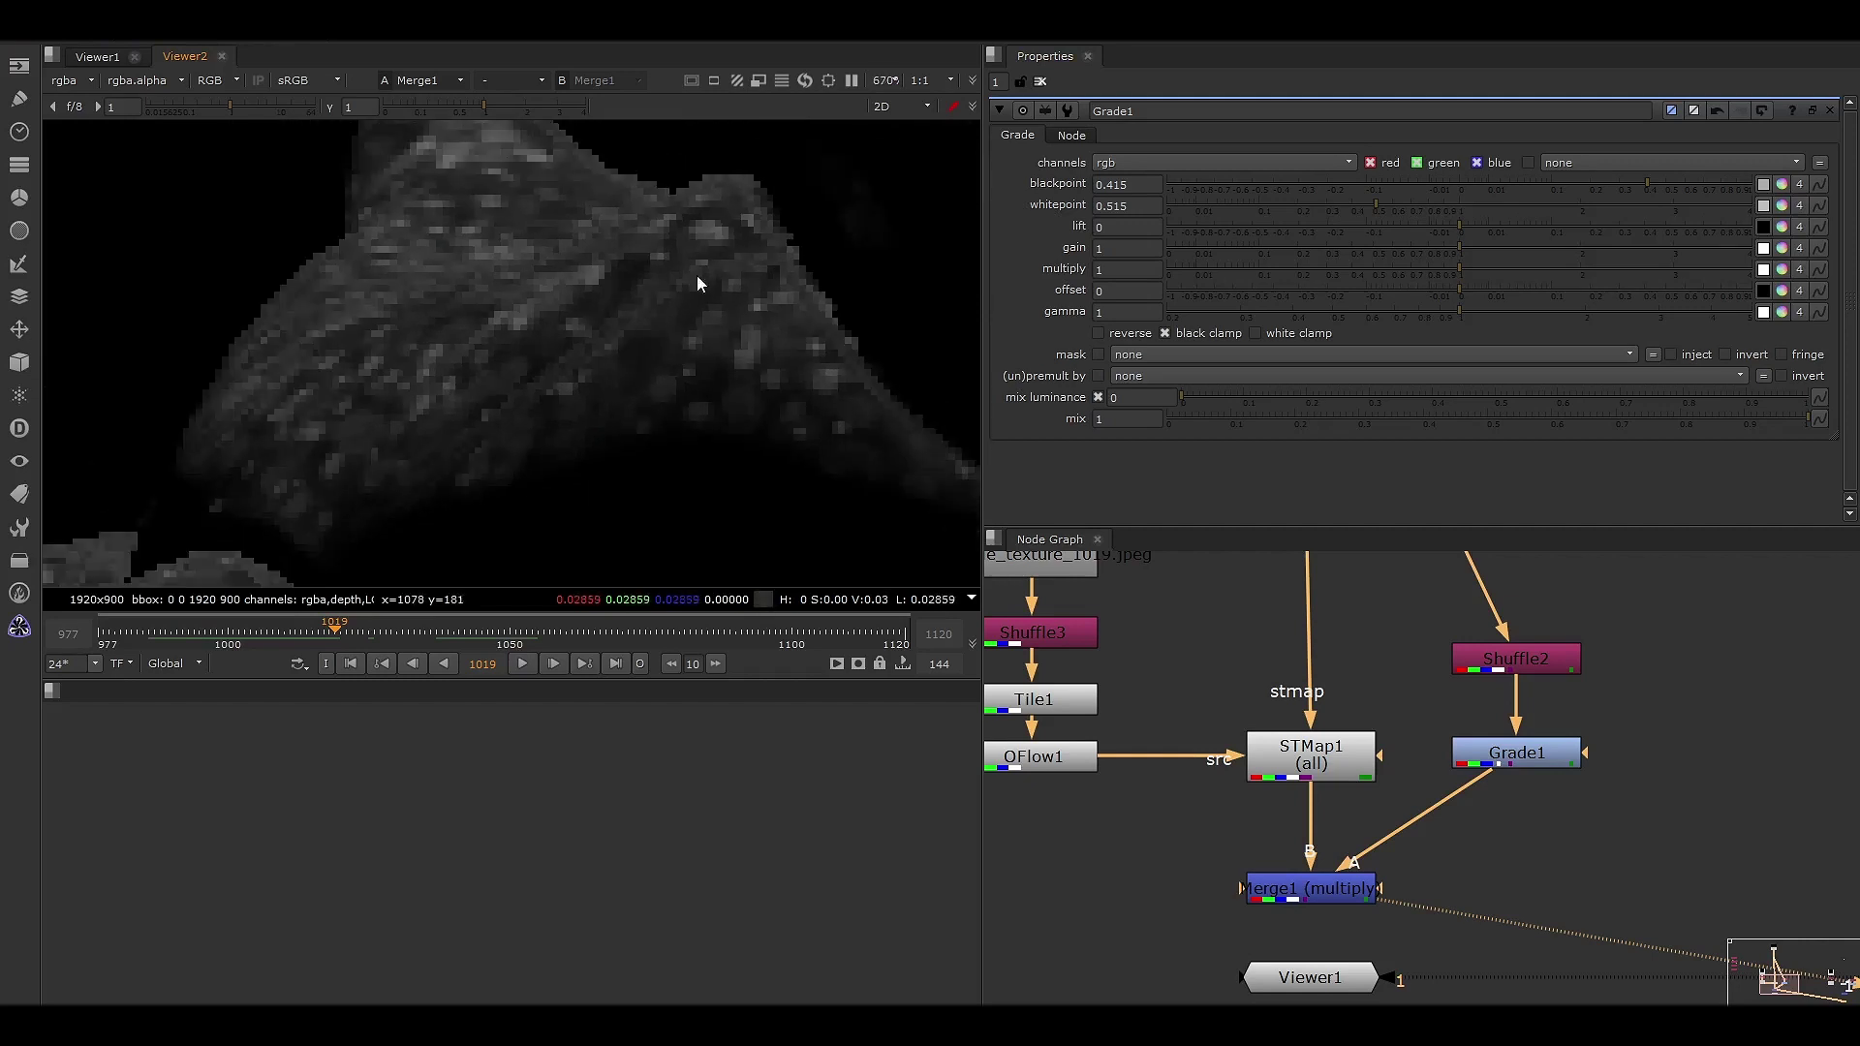
- Trace the graph back past Read1 to the Shuffle1 node and view its UV pass
scroll(1224, 664, down, 3)
middle_drag(1196, 574, 1132, 742)
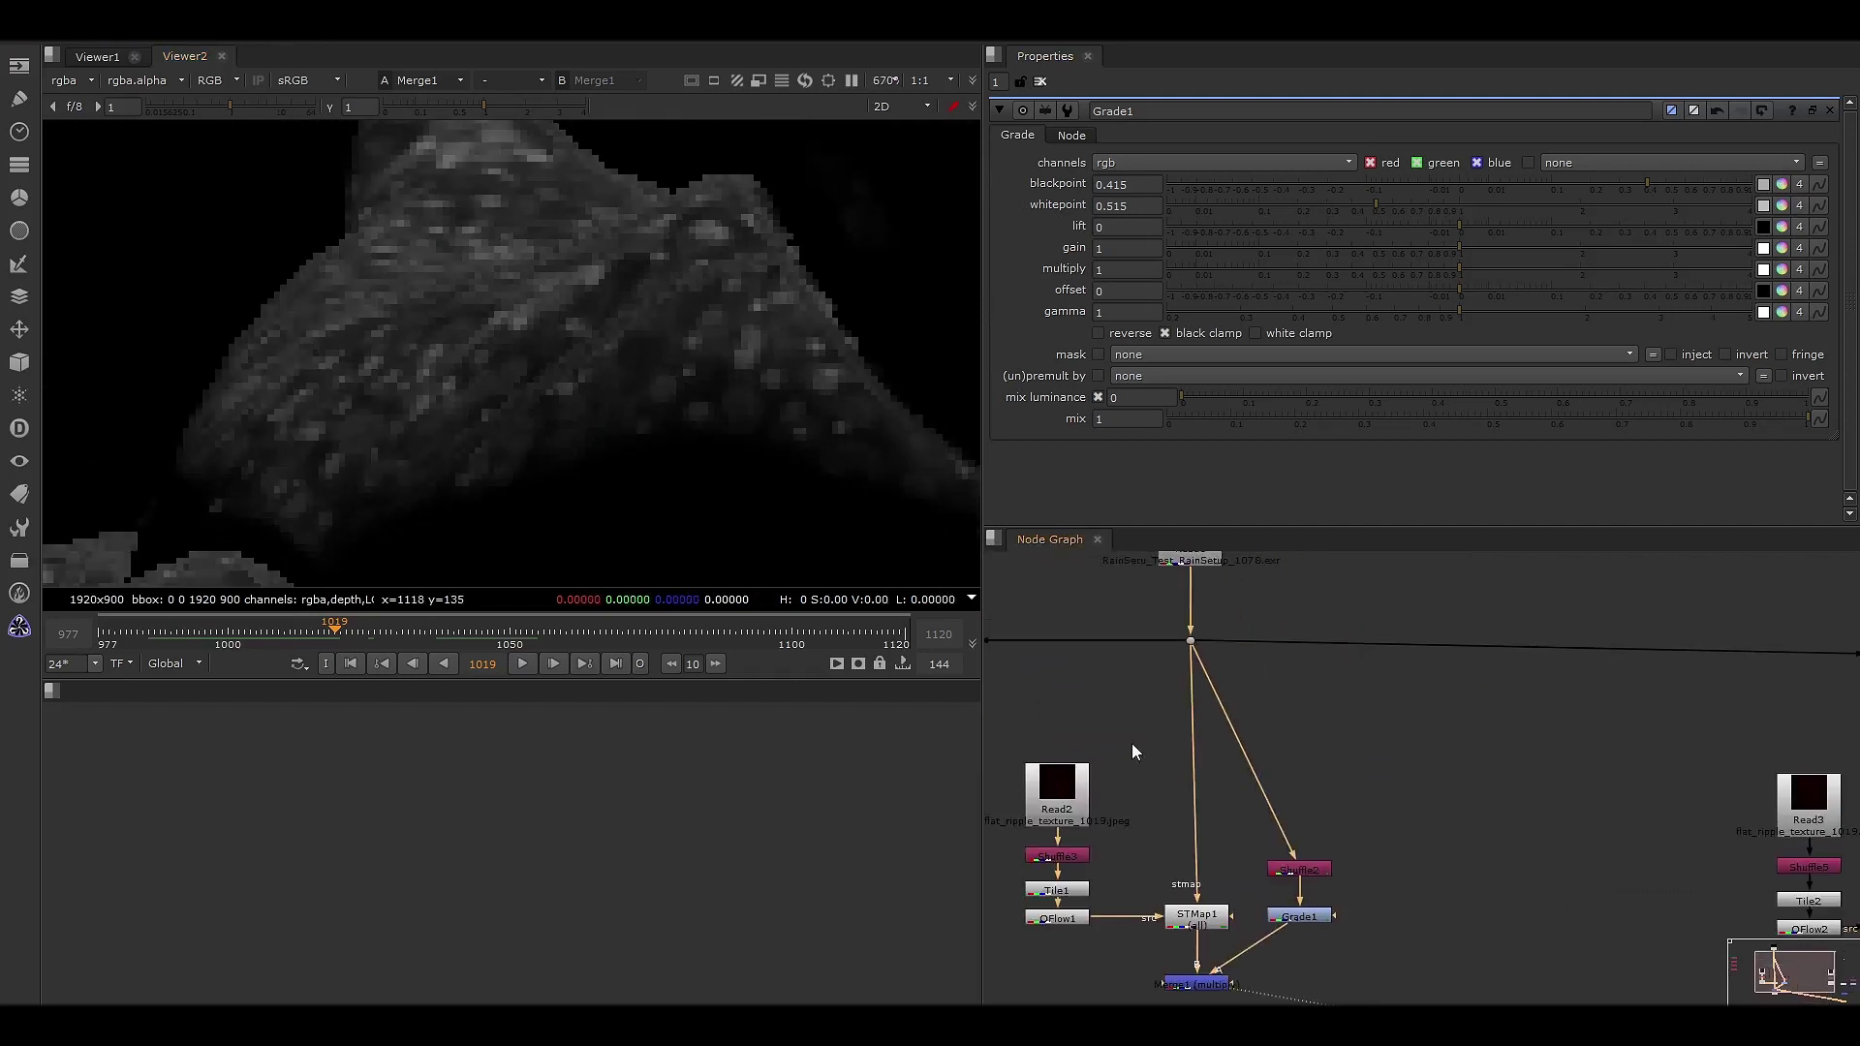
middle_drag(1180, 605, 1143, 747)
drag(1163, 691, 1163, 712)
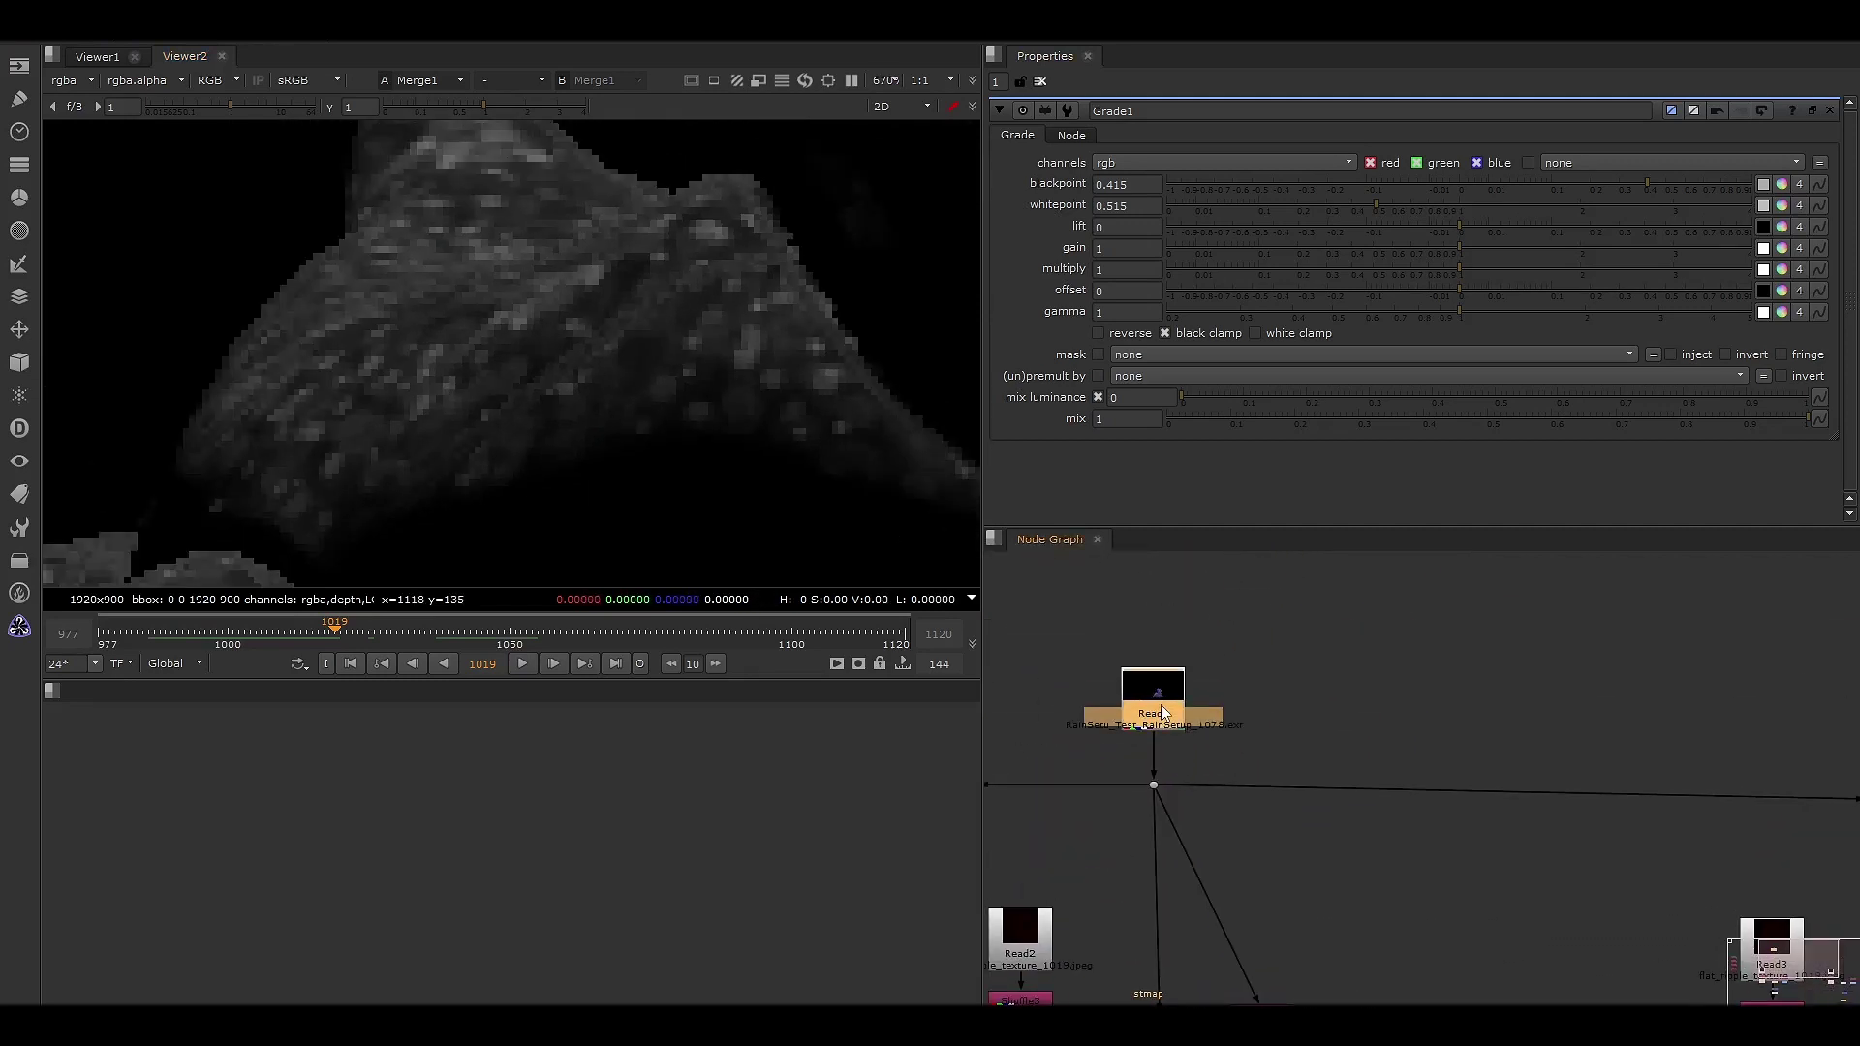
middle_drag(1103, 868, 1265, 568)
middle_drag(1024, 732, 1511, 783)
scroll(1369, 604, up, 3)
middle_drag(1368, 604, 1308, 876)
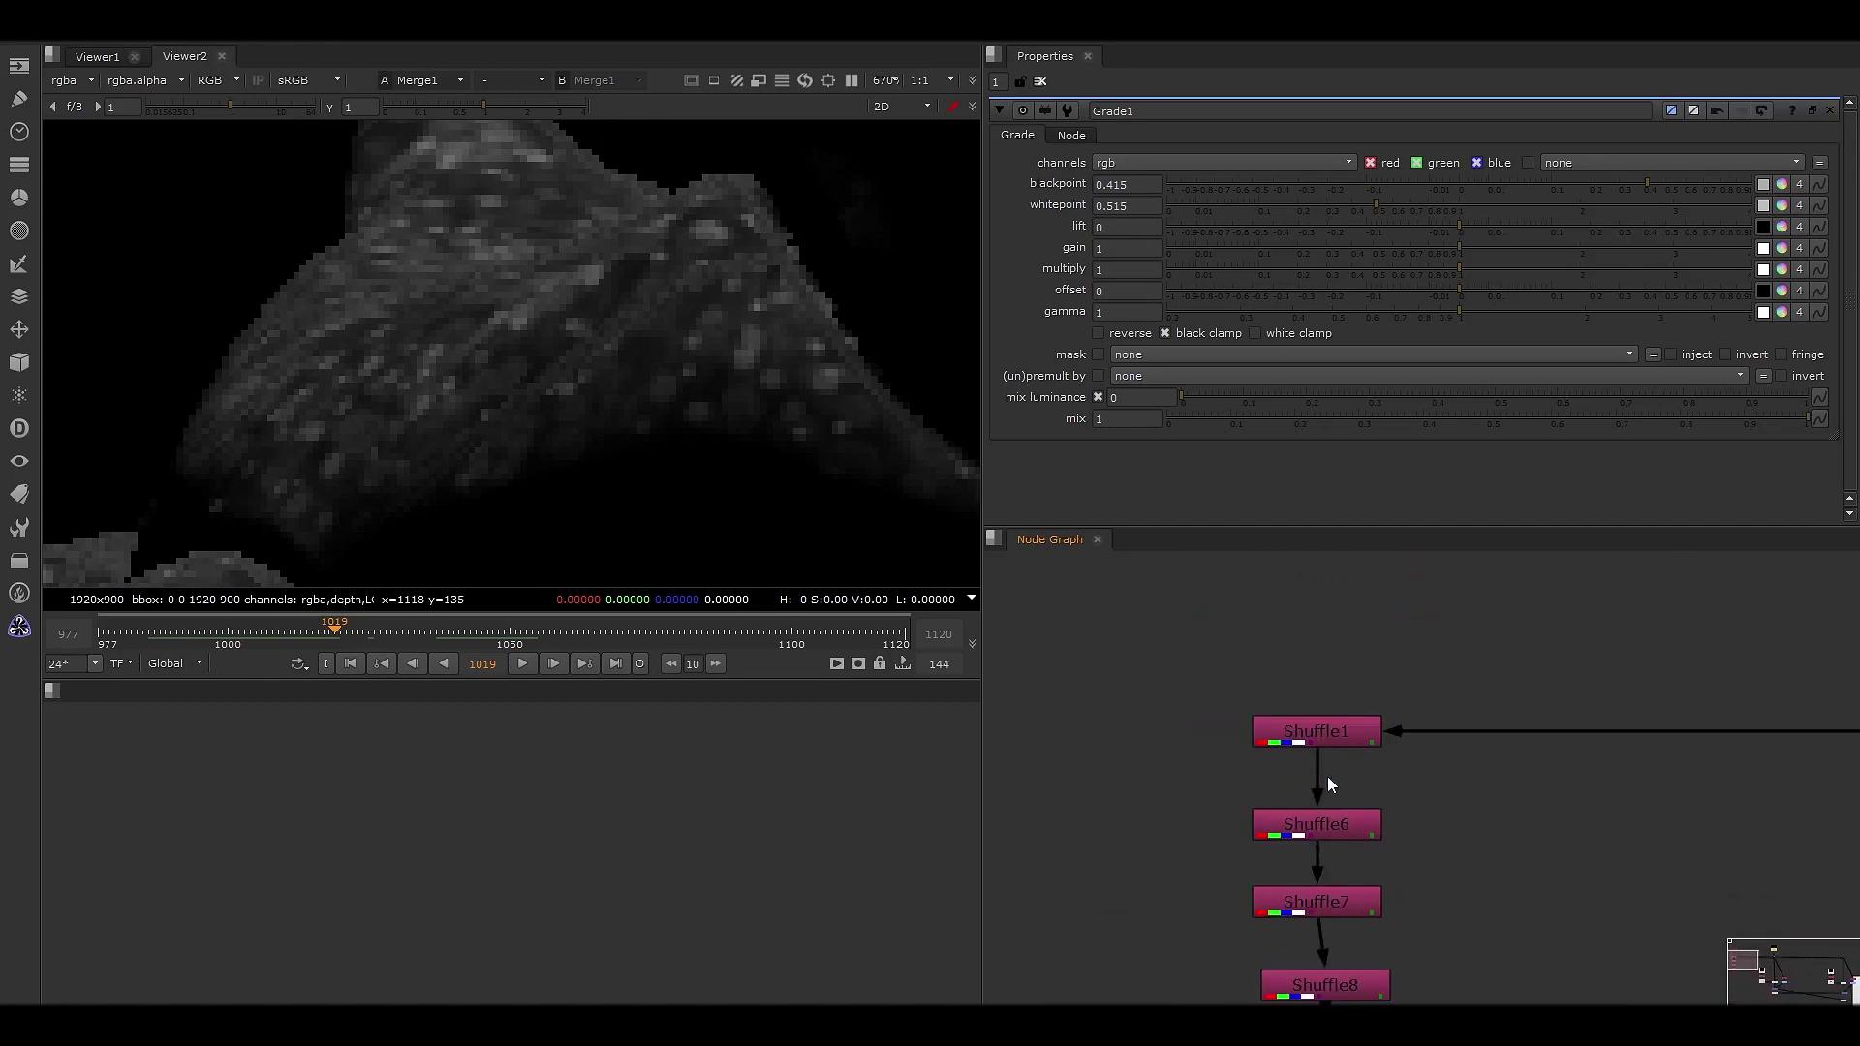
click(1318, 744)
key(1)
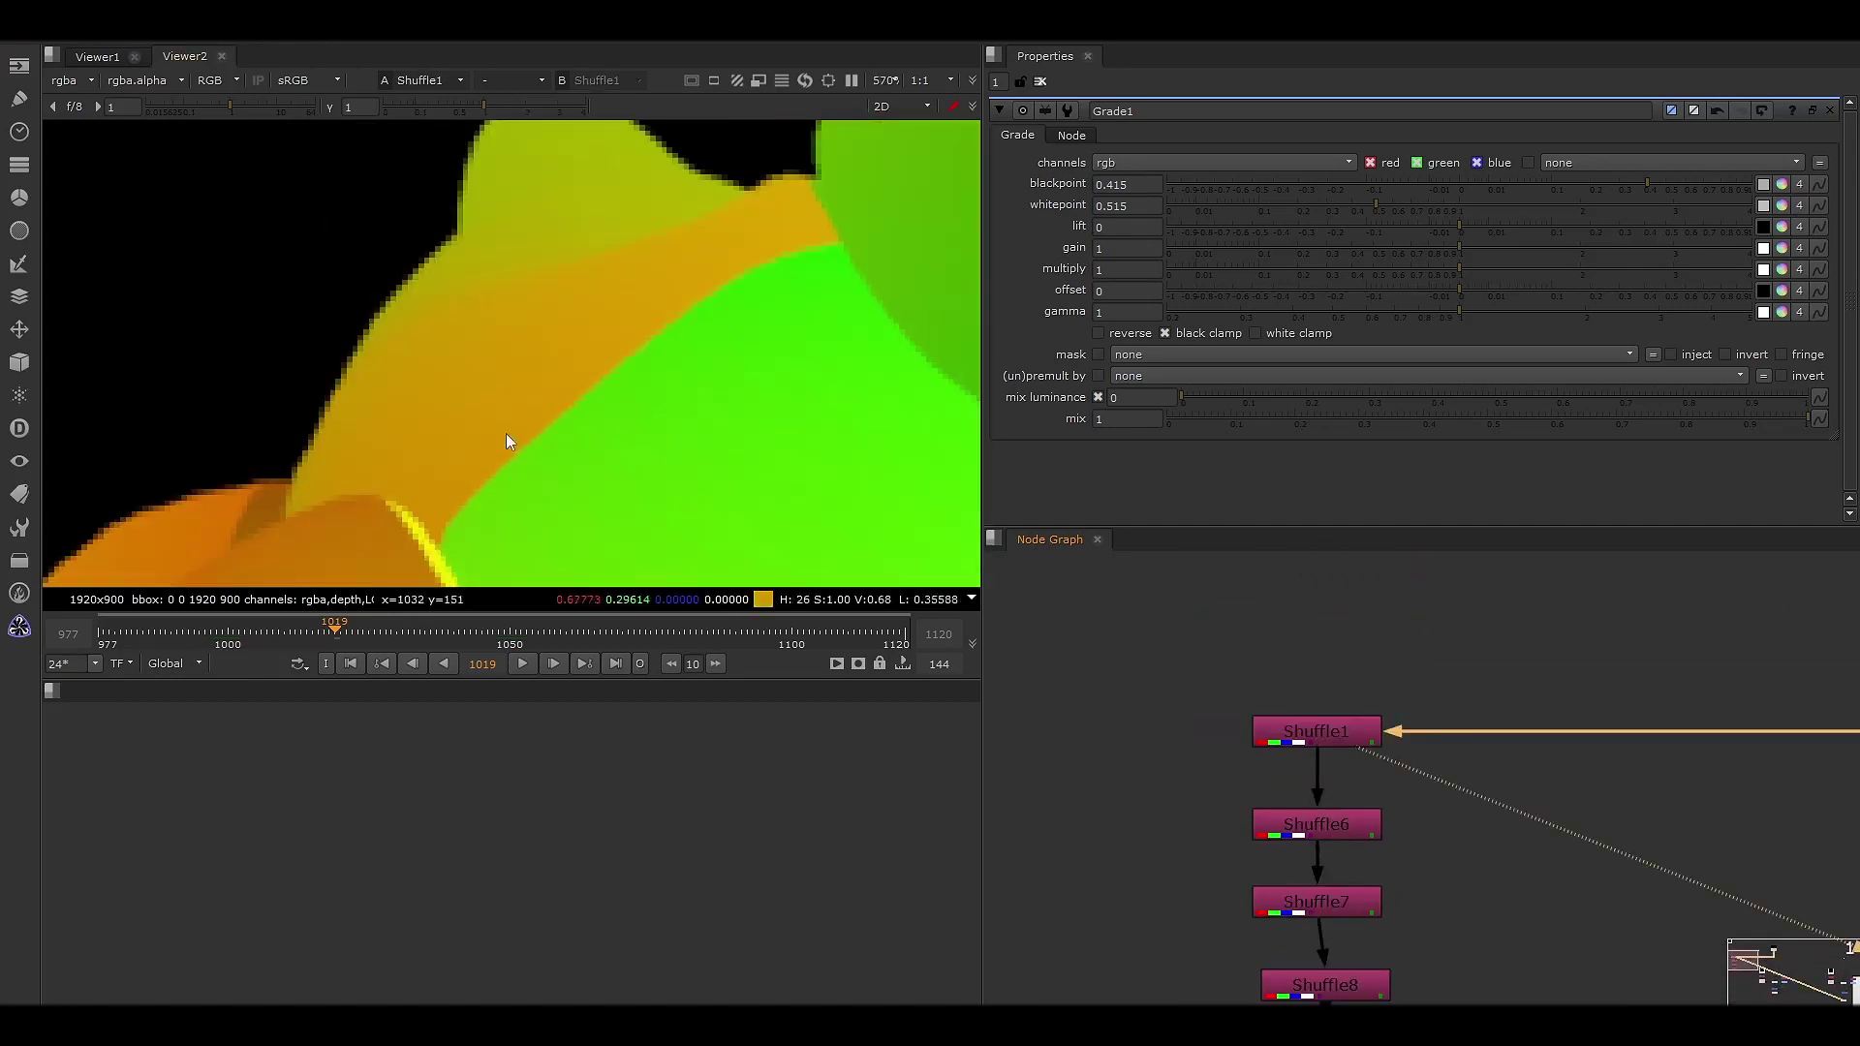
- Examine the second ripple branch from its source dot through Read3, STMap2 and Grade2, comparing it with the UV pass
scroll(1229, 903, down, 2)
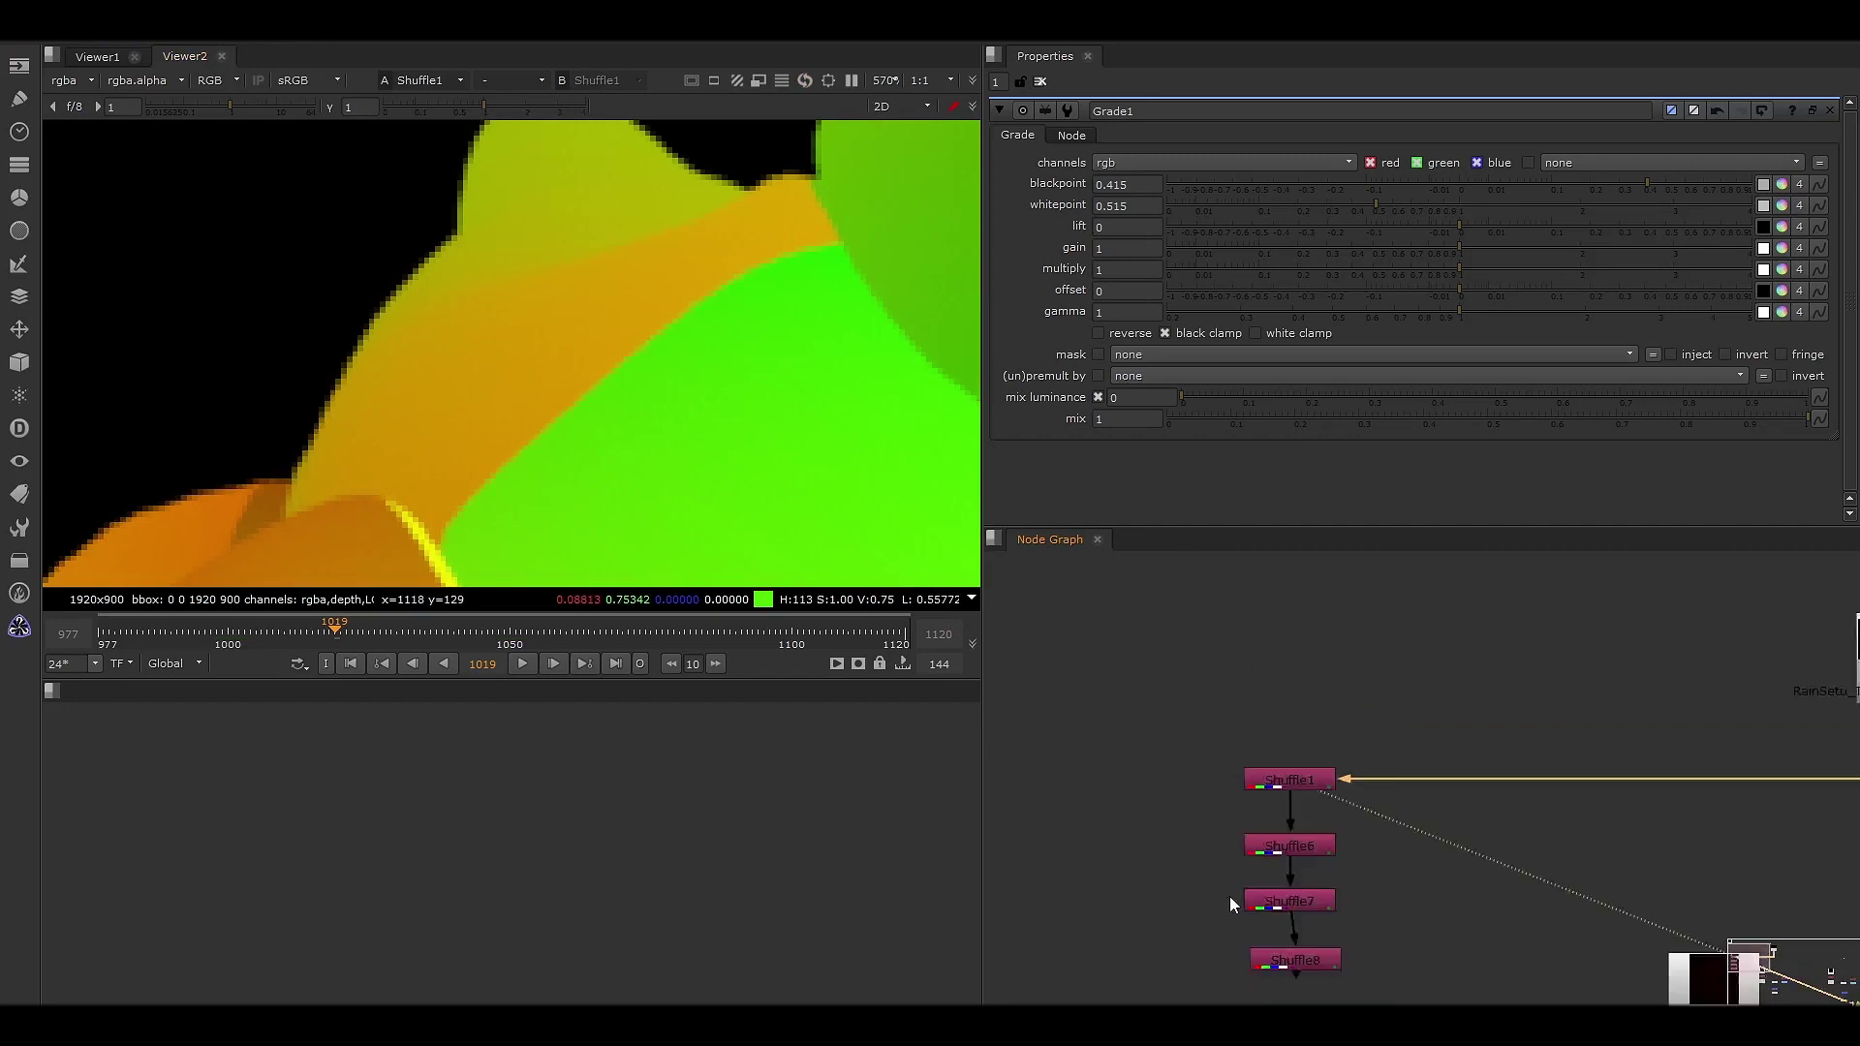
scroll(1229, 897, down, 4)
middle_drag(1619, 888, 1225, 778)
middle_drag(1577, 829, 1413, 787)
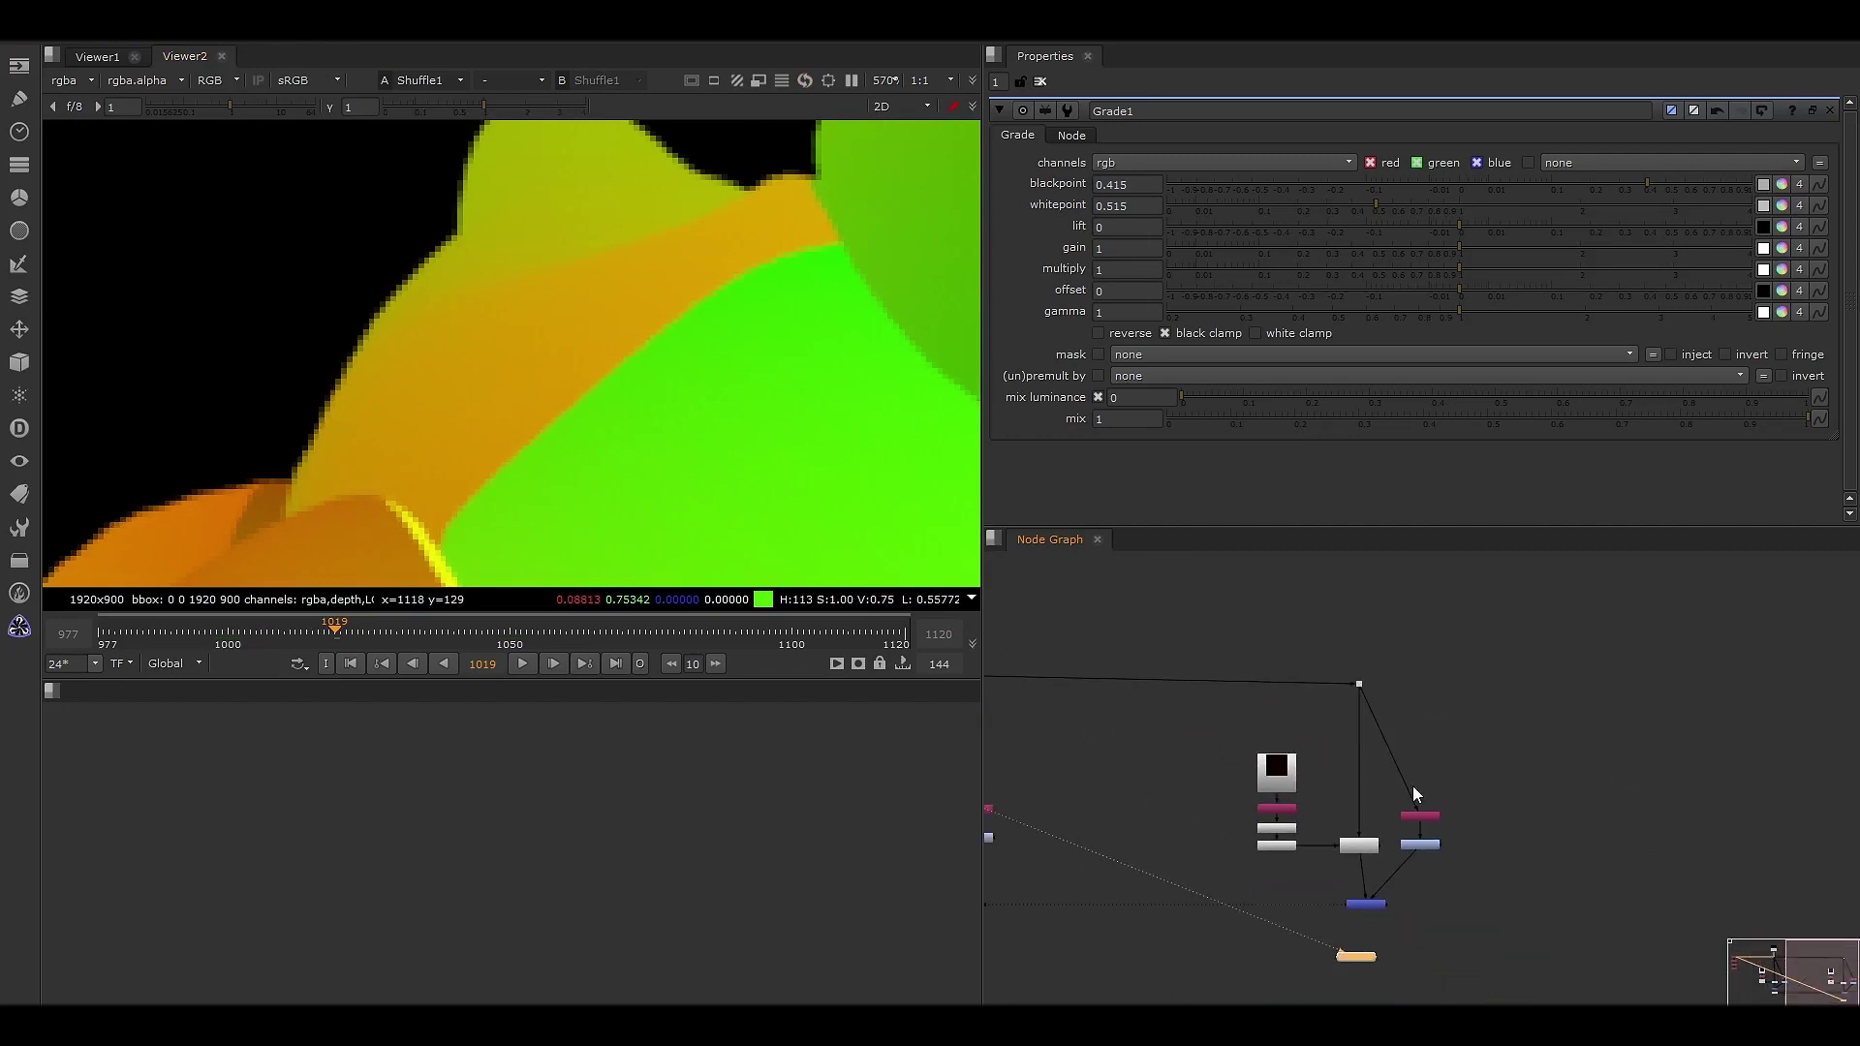
click(1359, 684)
scroll(1384, 725, up, 2)
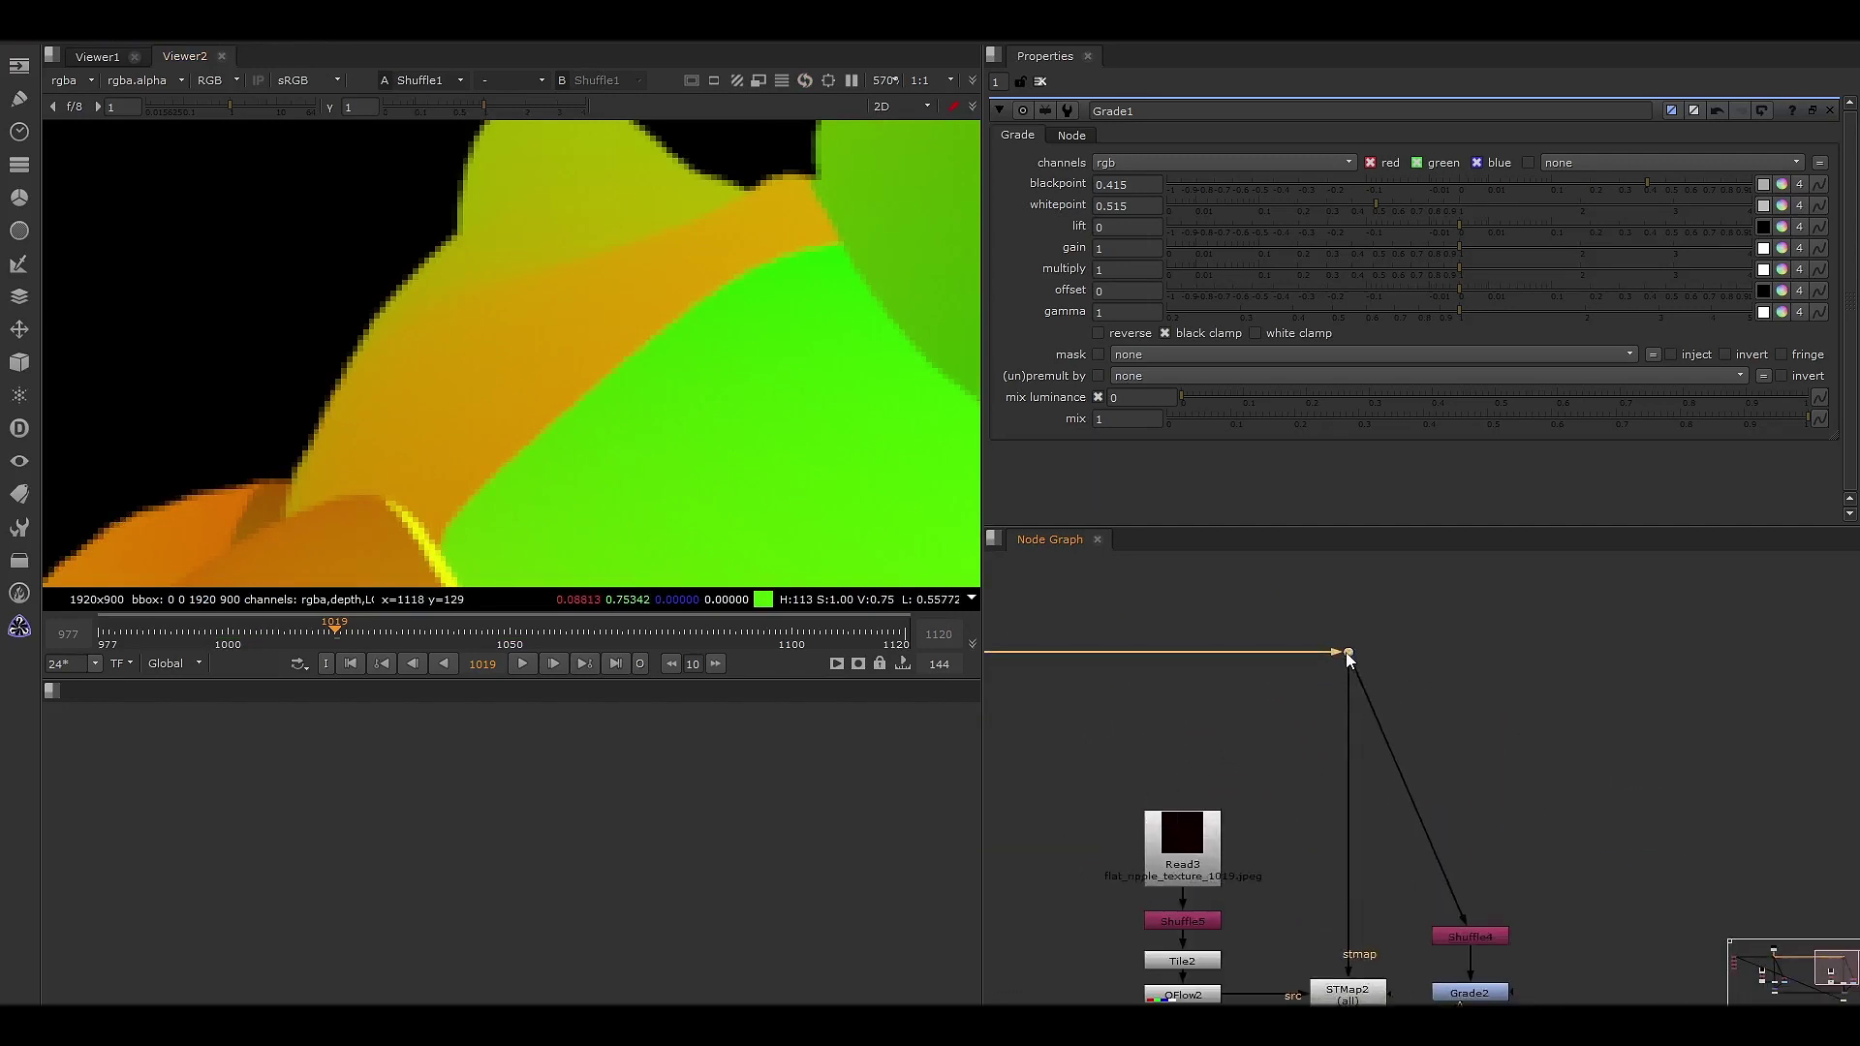
scroll(1291, 776, up, 3)
scroll(1237, 668, down, 2)
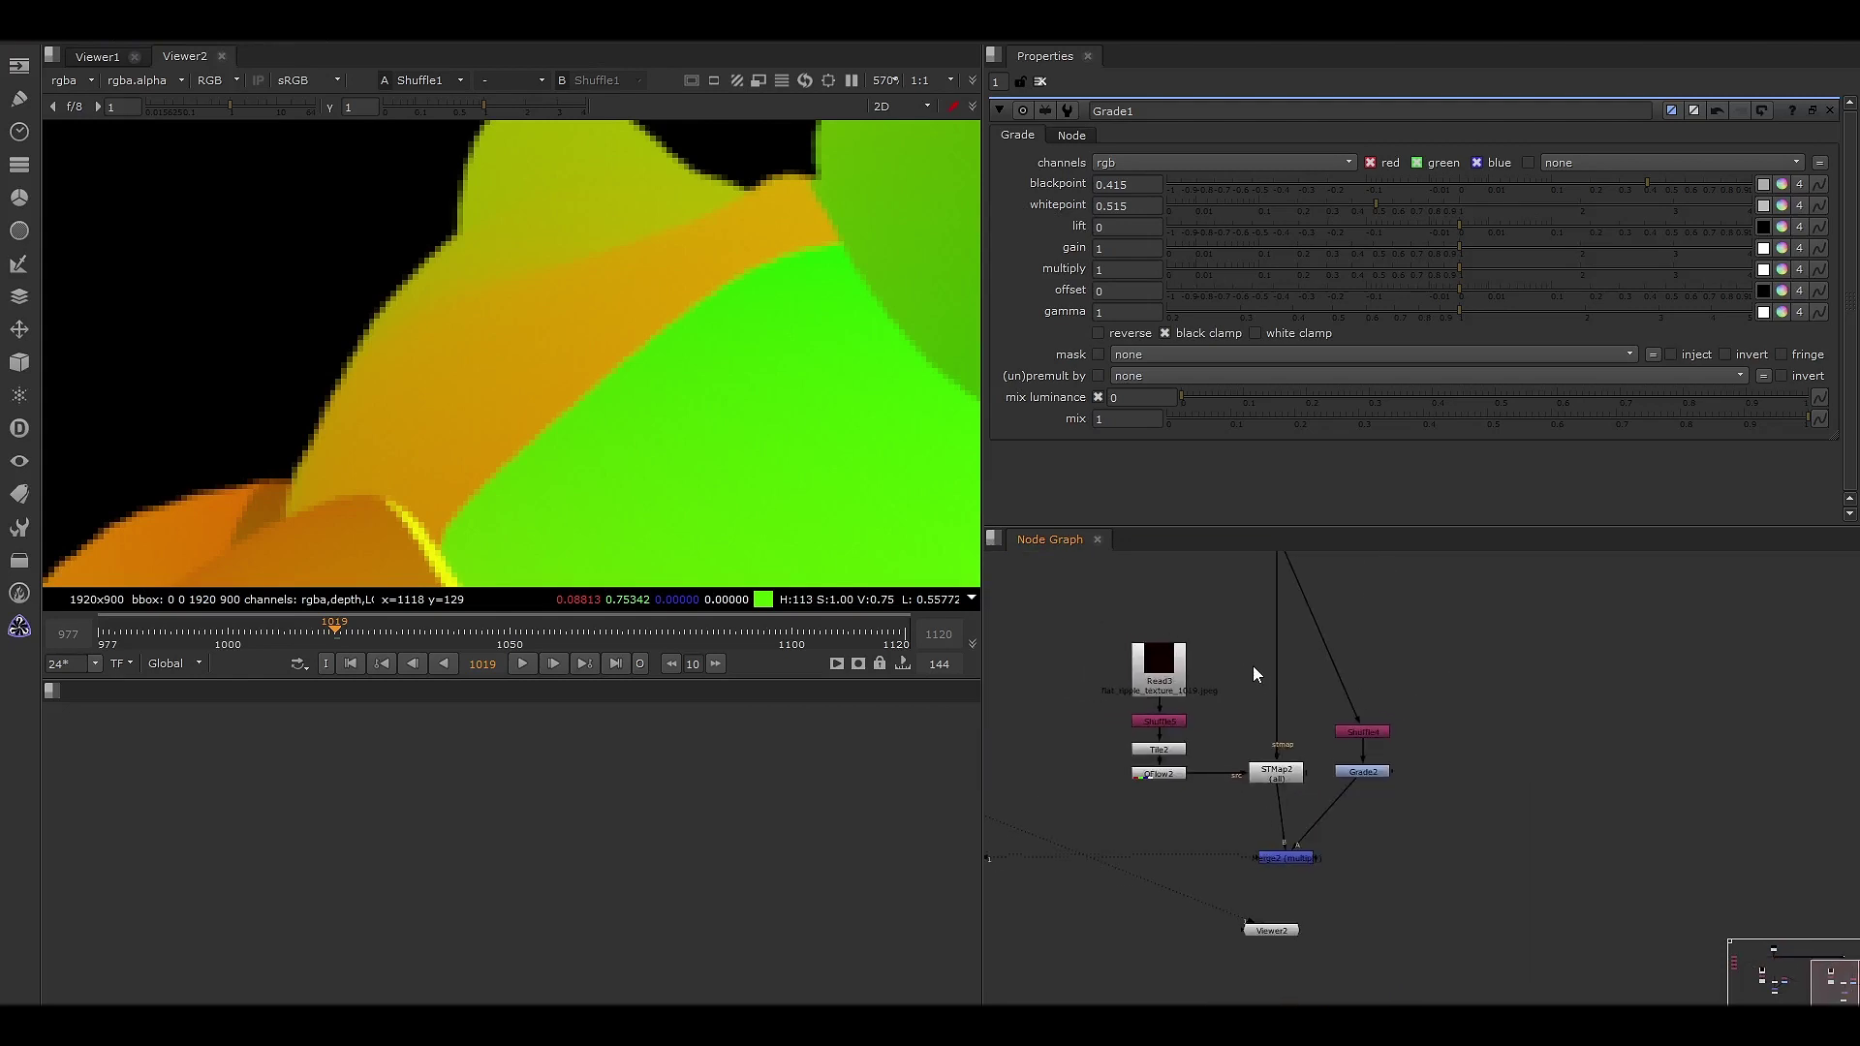
scroll(1236, 766, up, 2)
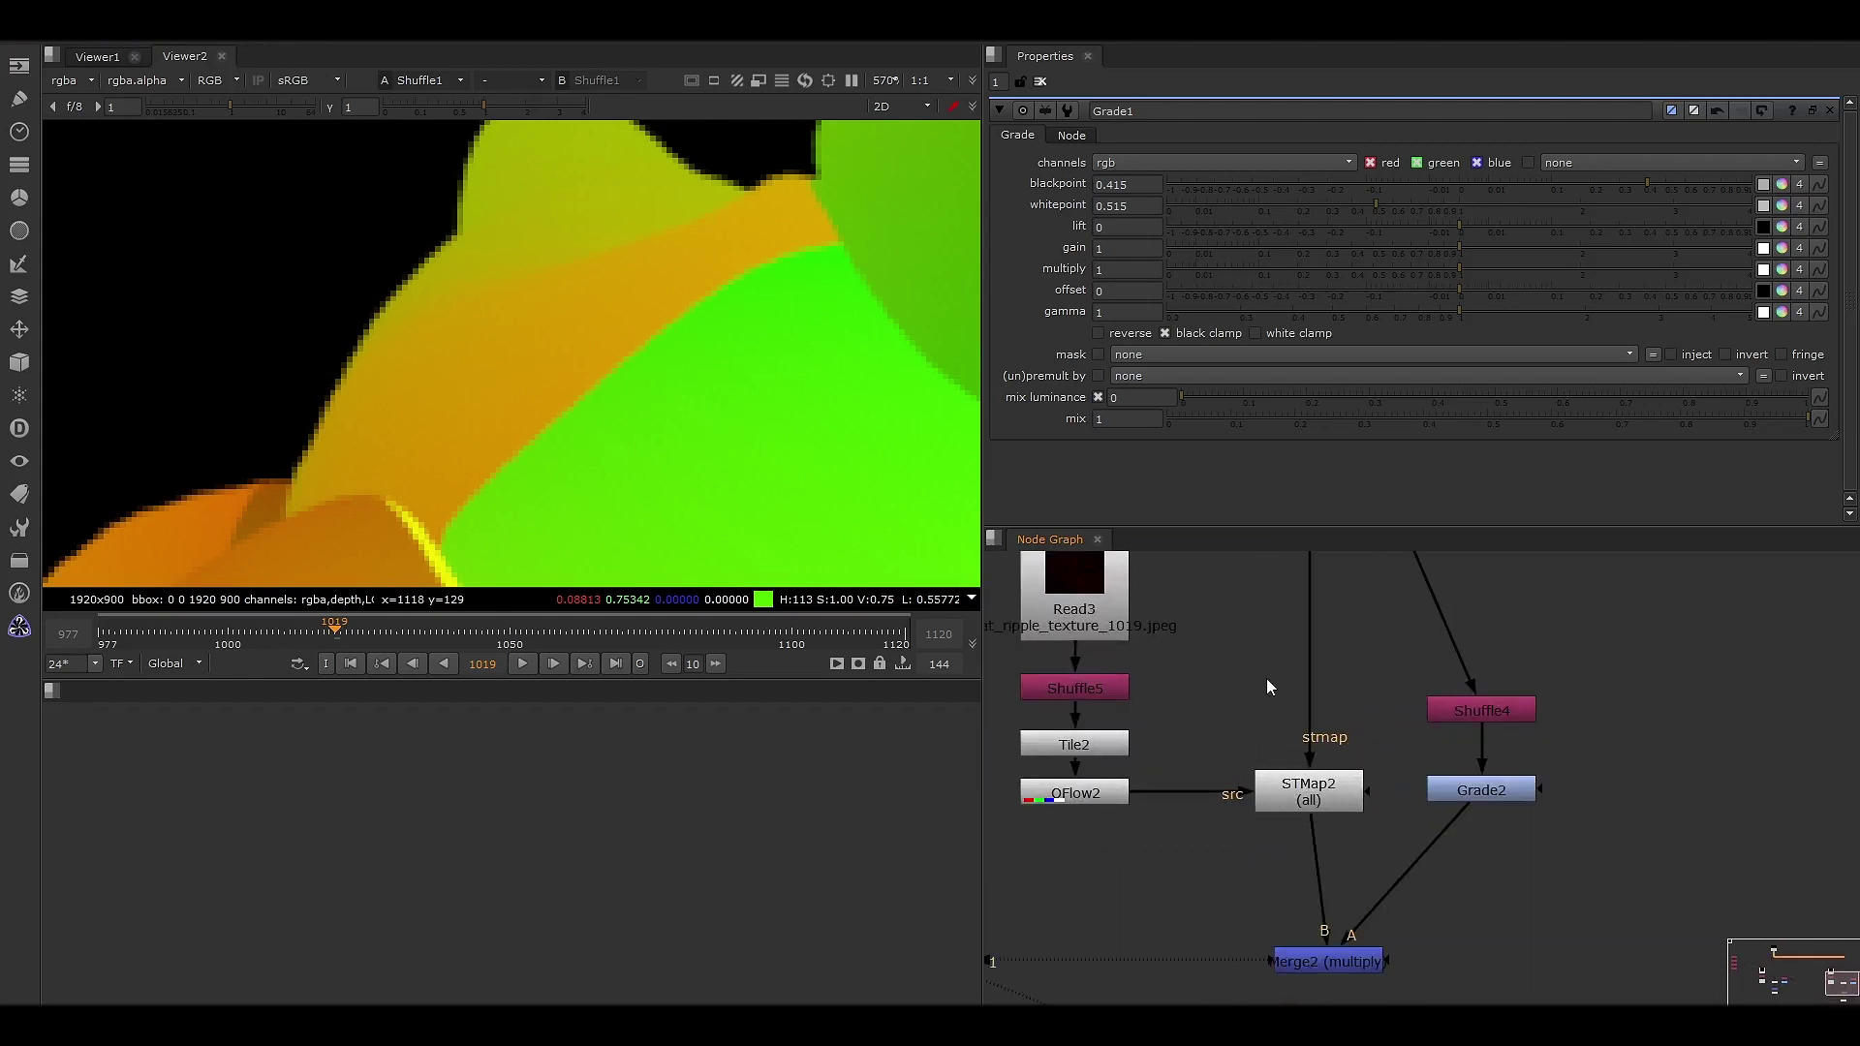
middle_drag(1247, 689, 1288, 743)
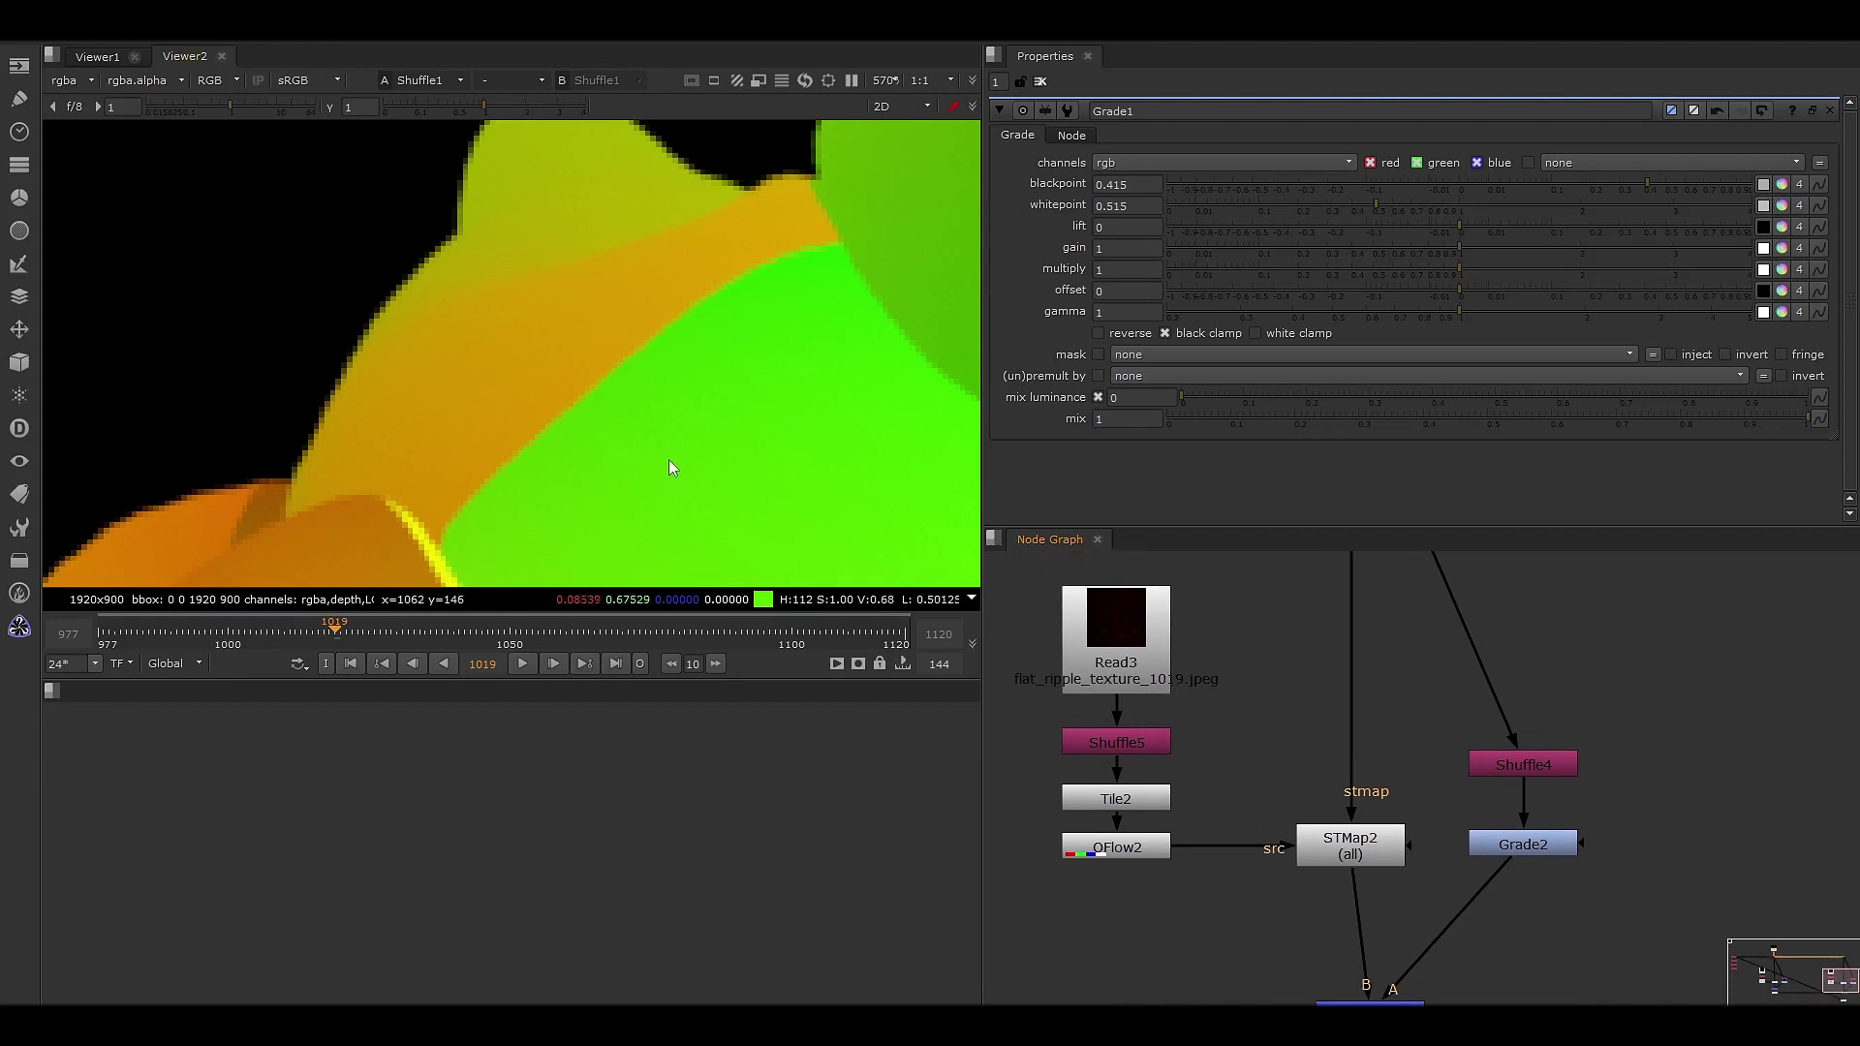
scroll(618, 328, down, 2)
scroll(678, 427, down, 2)
scroll(1222, 773, down, 2)
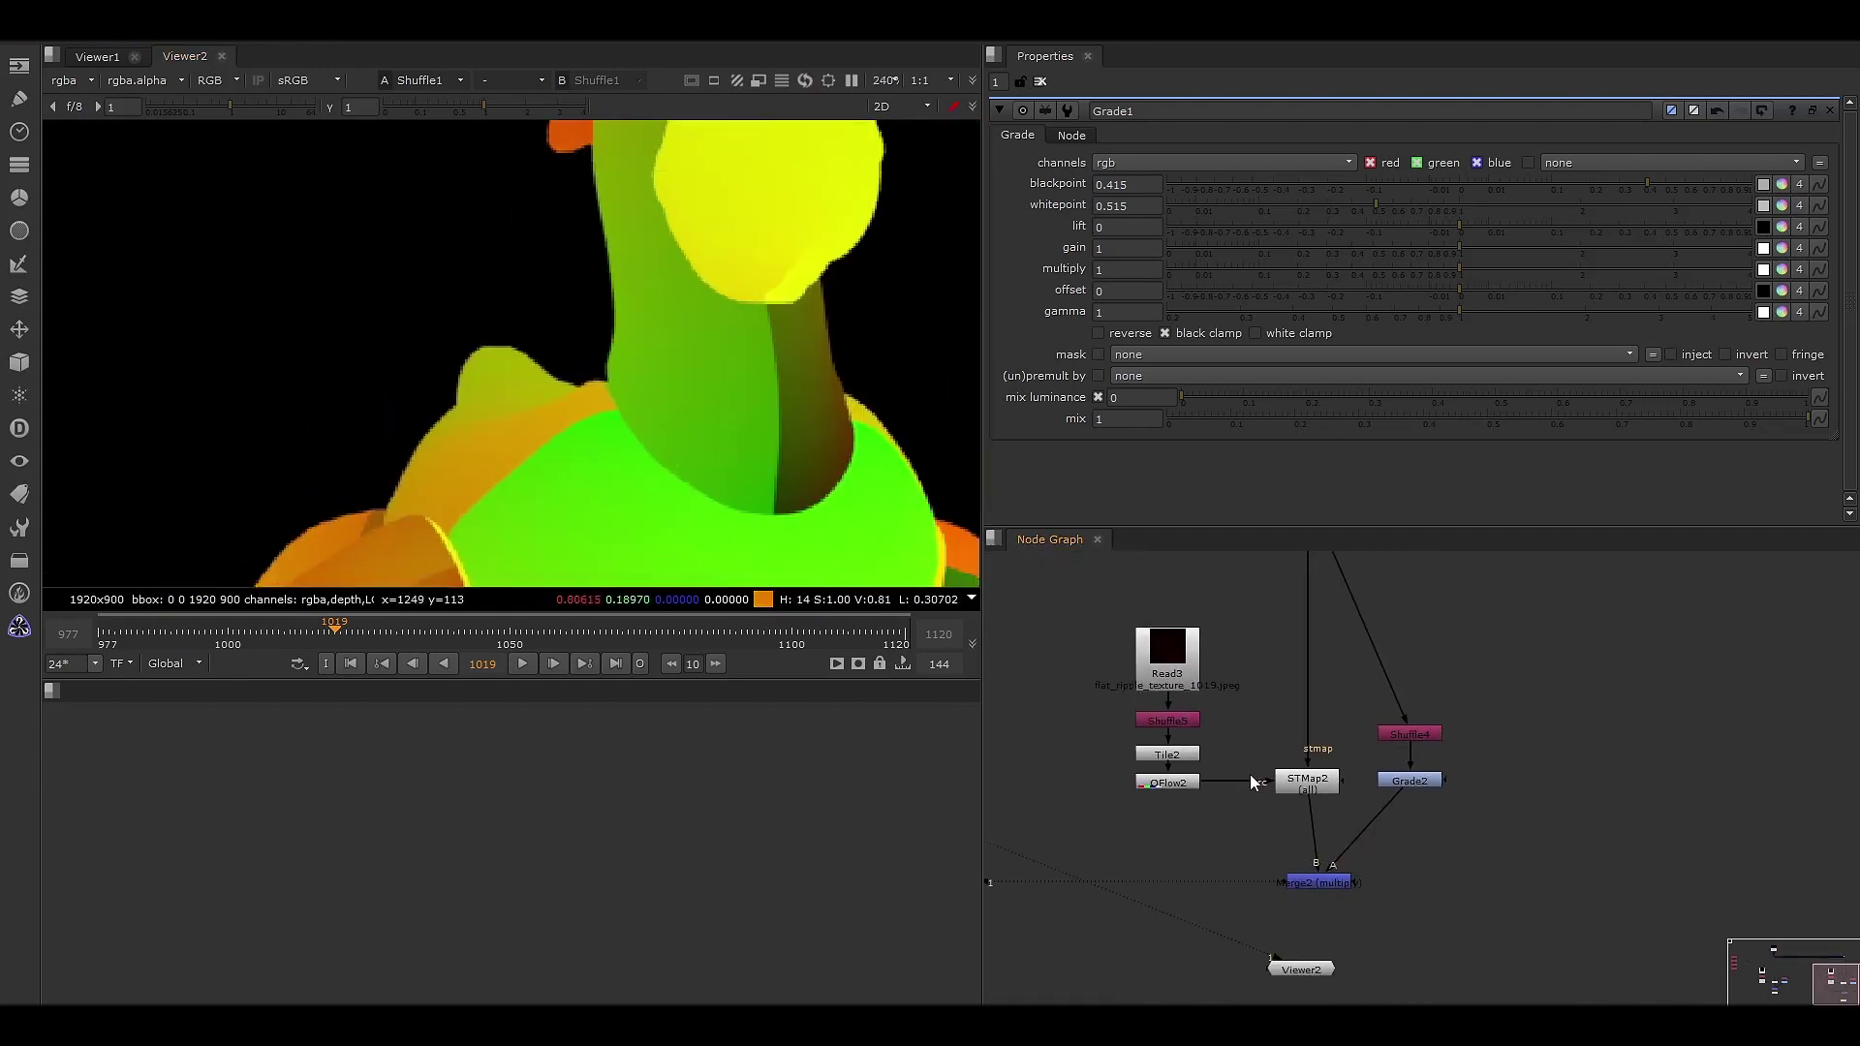
- View the Shuffle4 and Grade2 outputs in turn to compare the normal pass with the graded mask
click(1404, 732)
key(1)
click(1422, 781)
key(1)
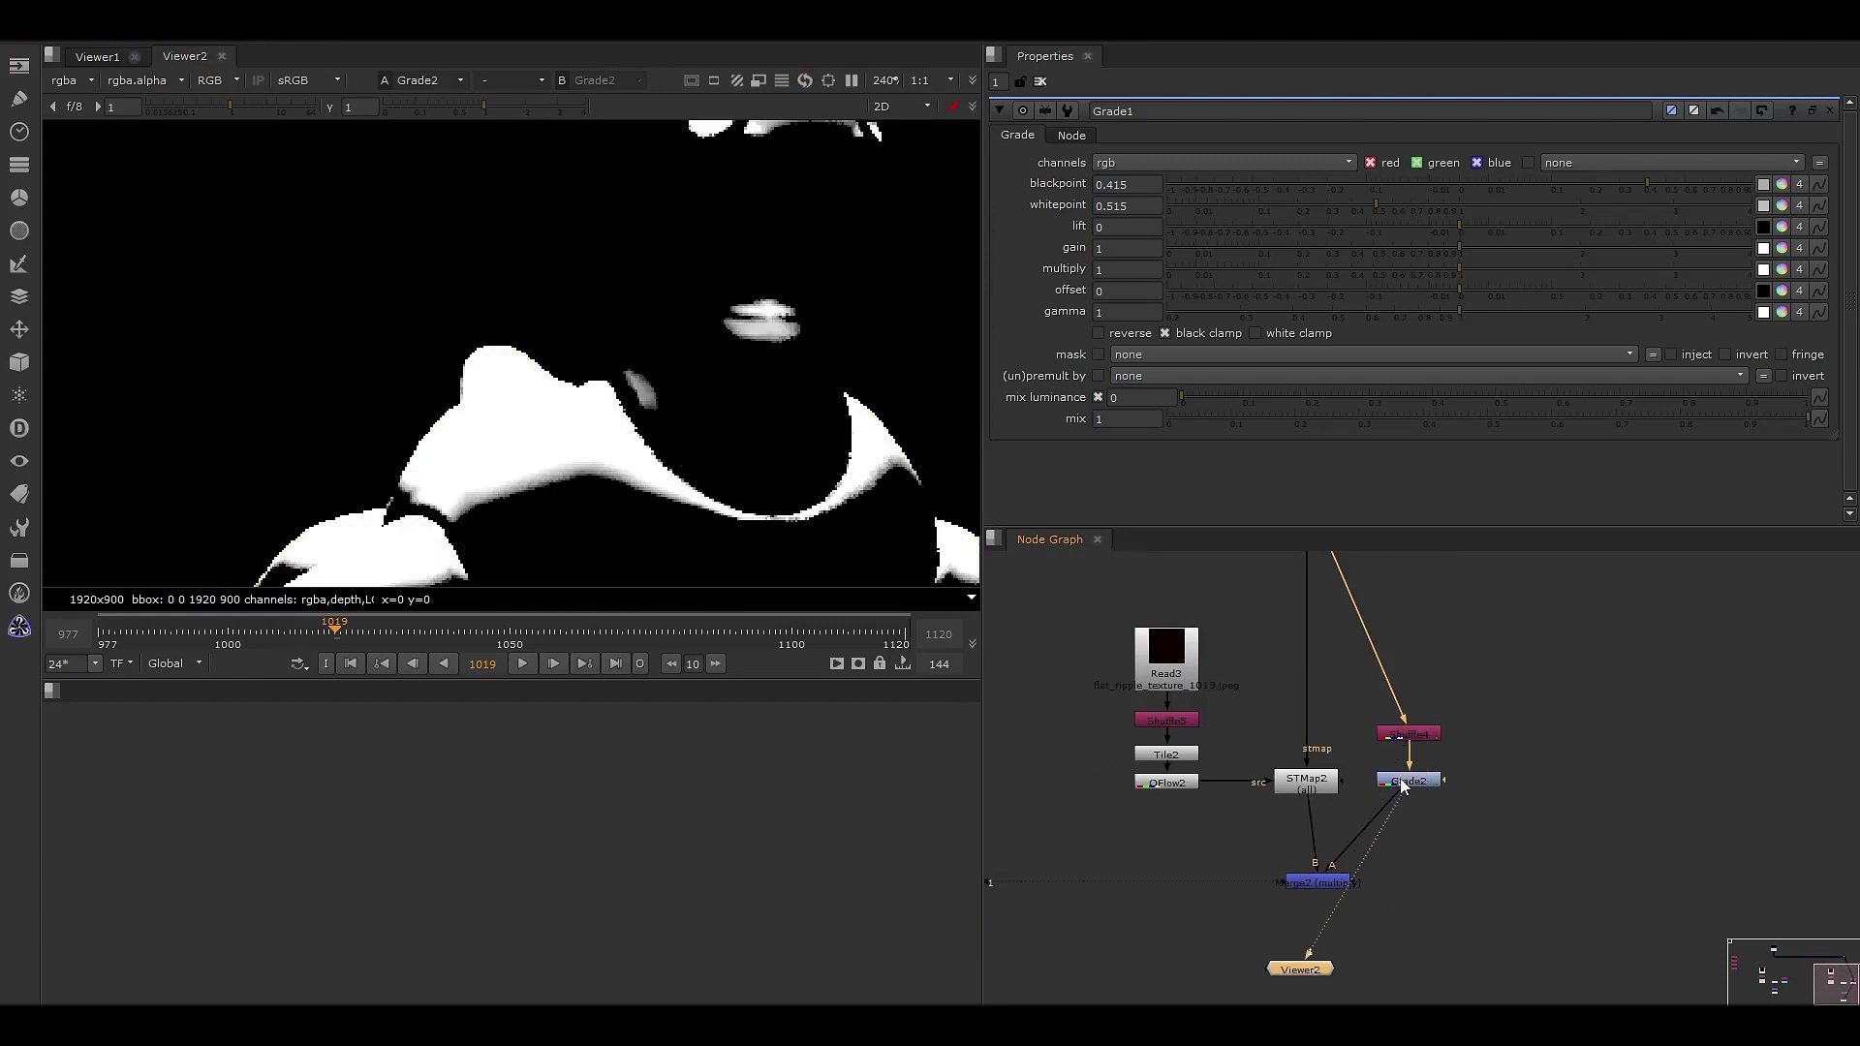
drag(1490, 817, 1337, 693)
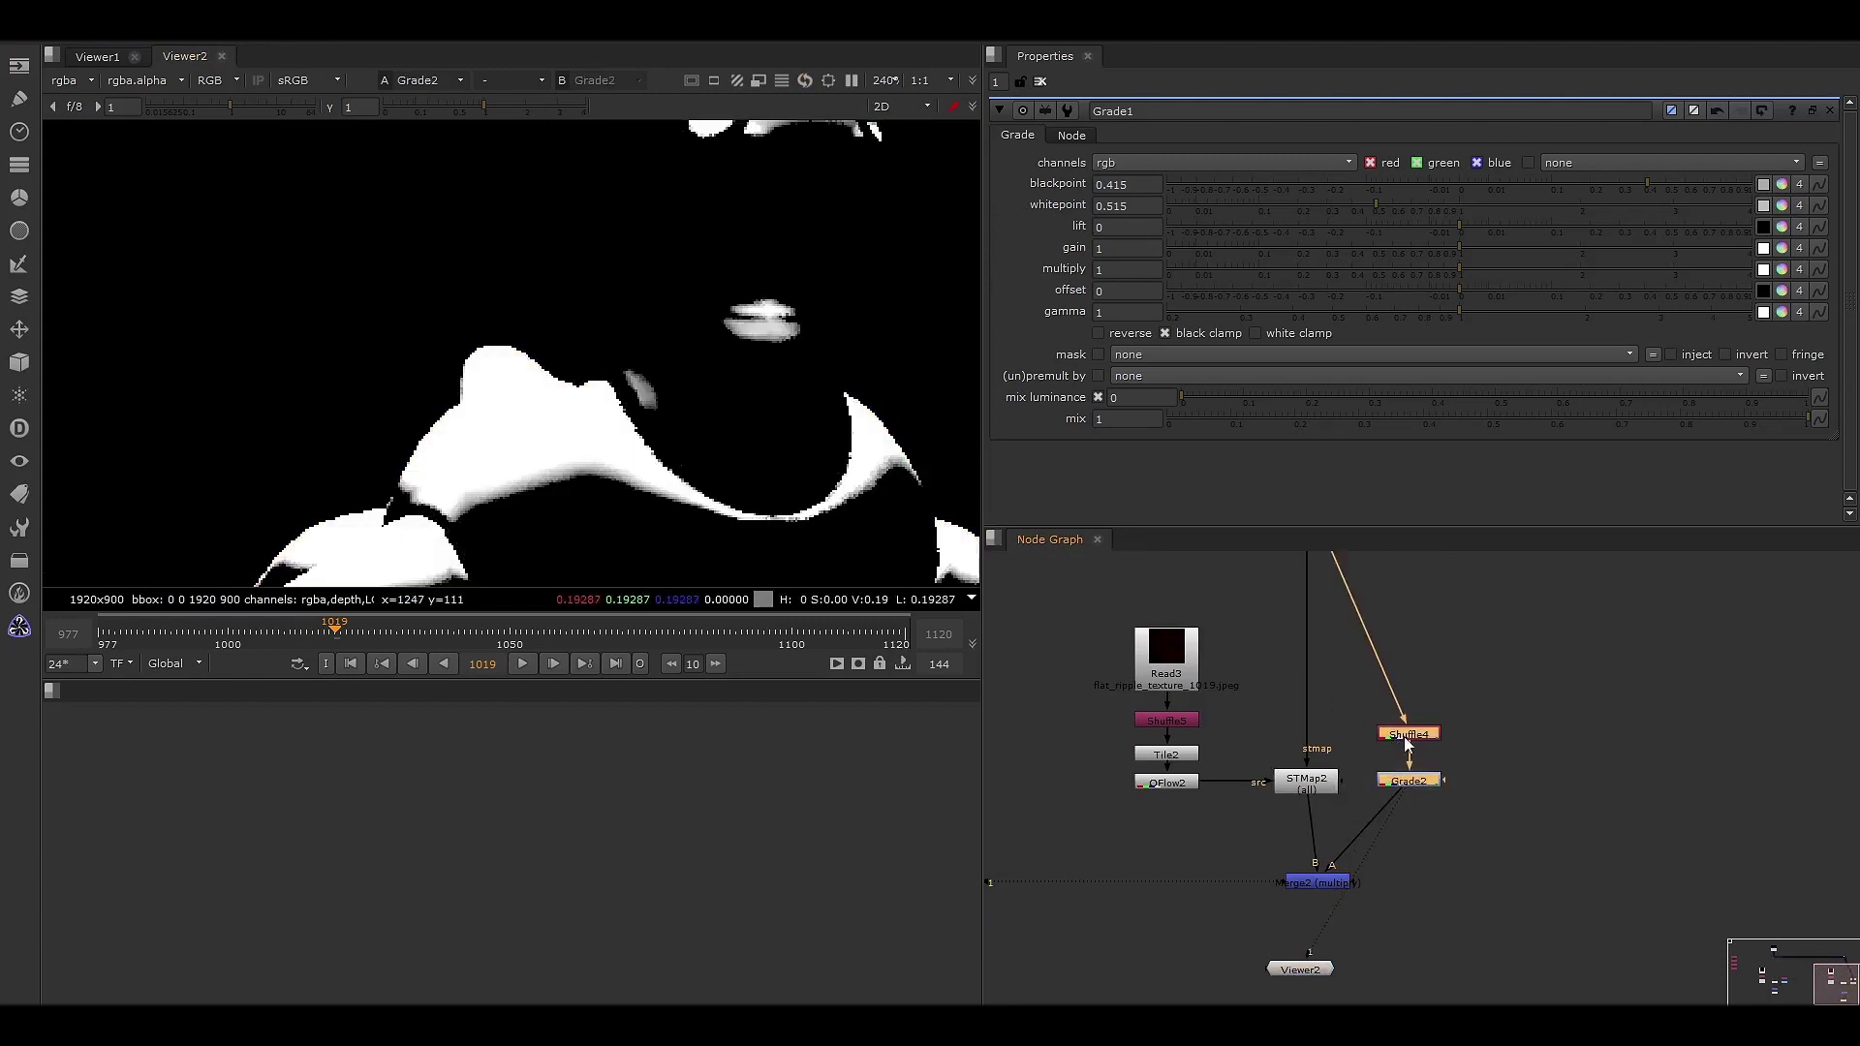
click(1403, 736)
key(1)
click(1425, 784)
key(1)
- Line up the Merge2 node directly below STMap2 and view its output
drag(1334, 879, 1317, 874)
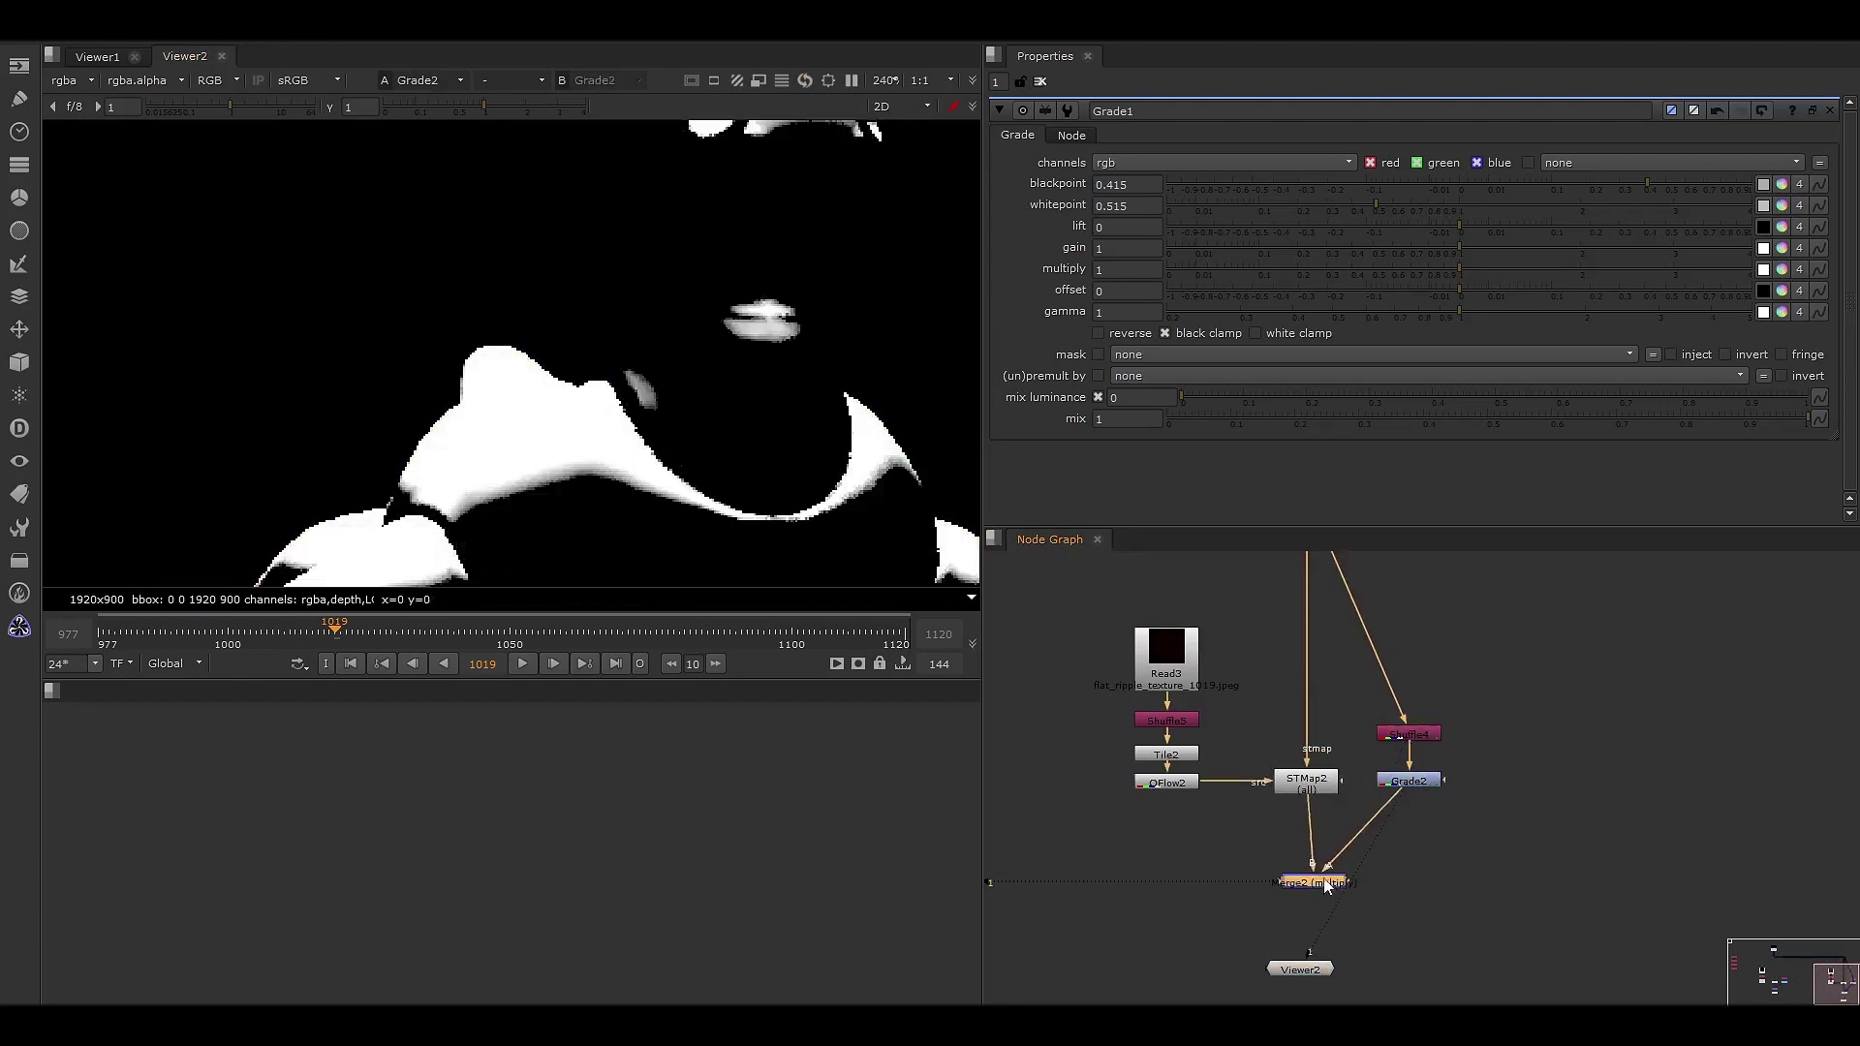
key(1)
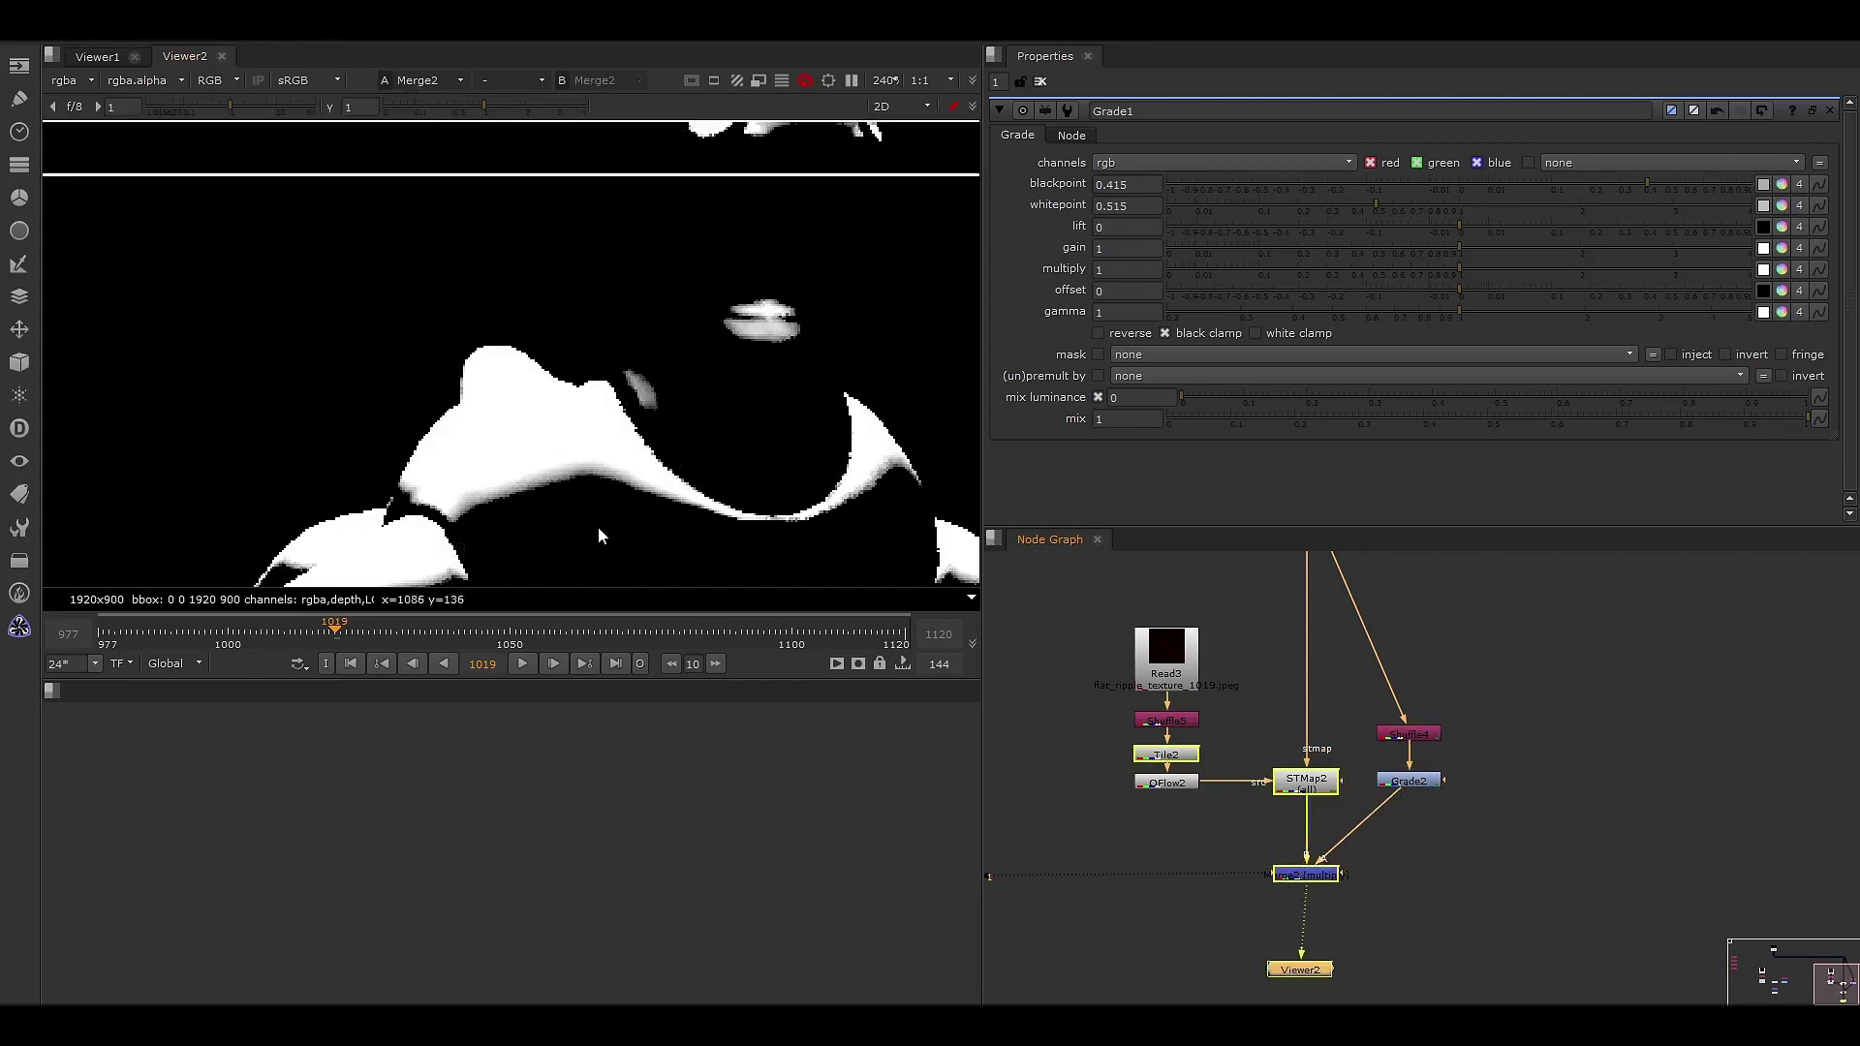
- View the STMap2 output and inspect the mapped ripple texture across the toy's neck and body up close
middle_drag(1095, 667, 1223, 725)
scroll(1223, 724, up, 4)
click(1395, 867)
key(1)
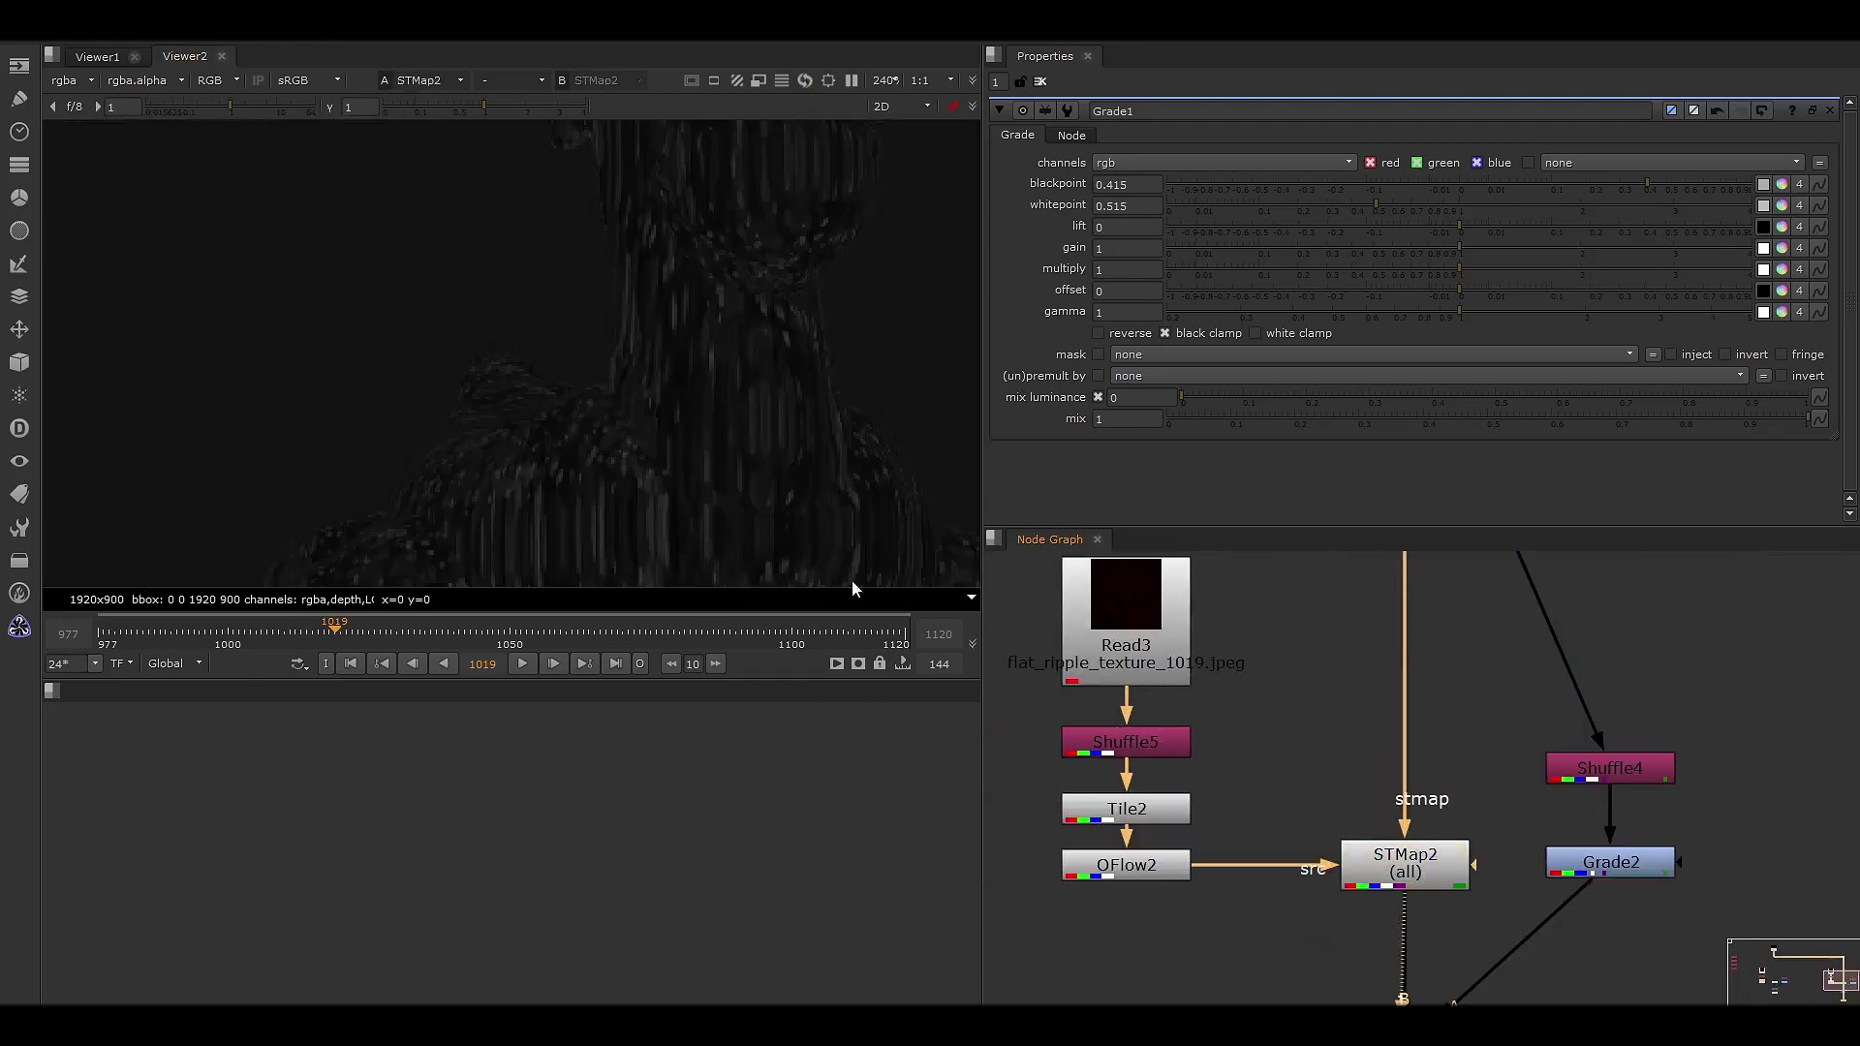
scroll(626, 329, up, 3)
scroll(696, 394, down, 3)
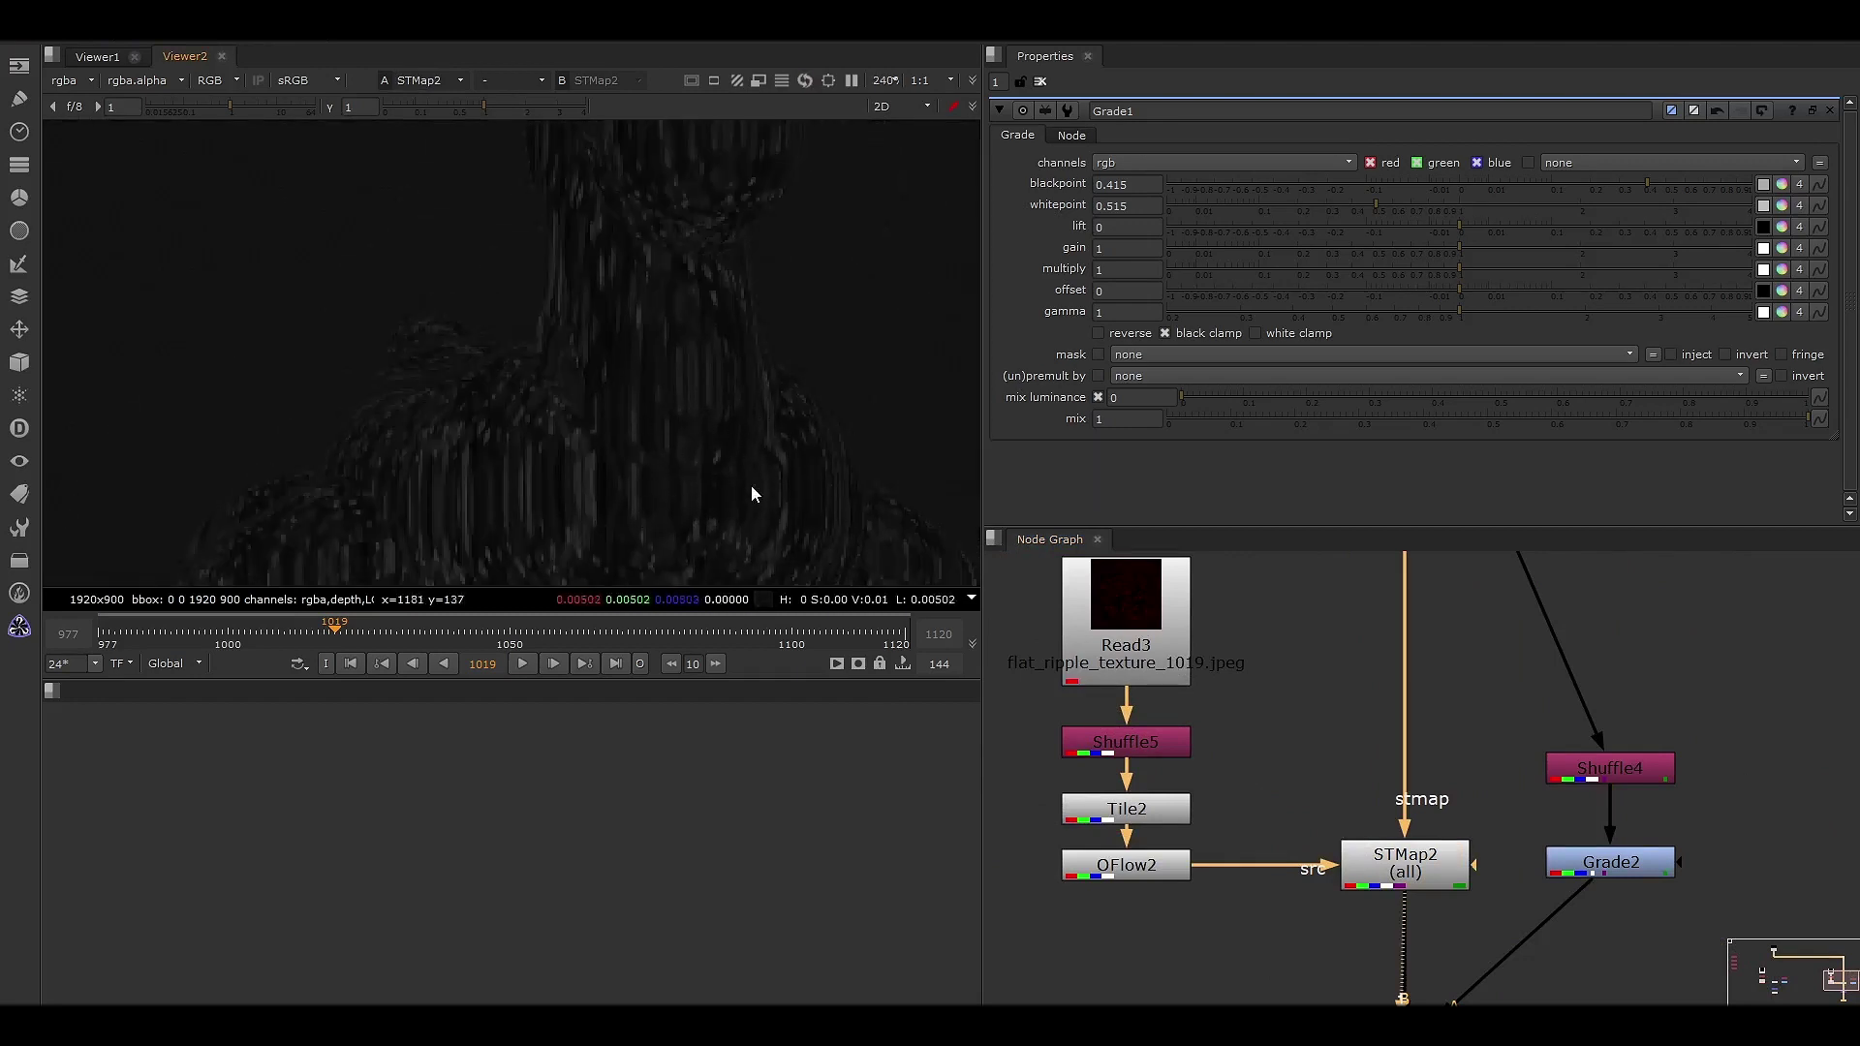
middle_drag(473, 504, 678, 469)
scroll(688, 432, up, 2)
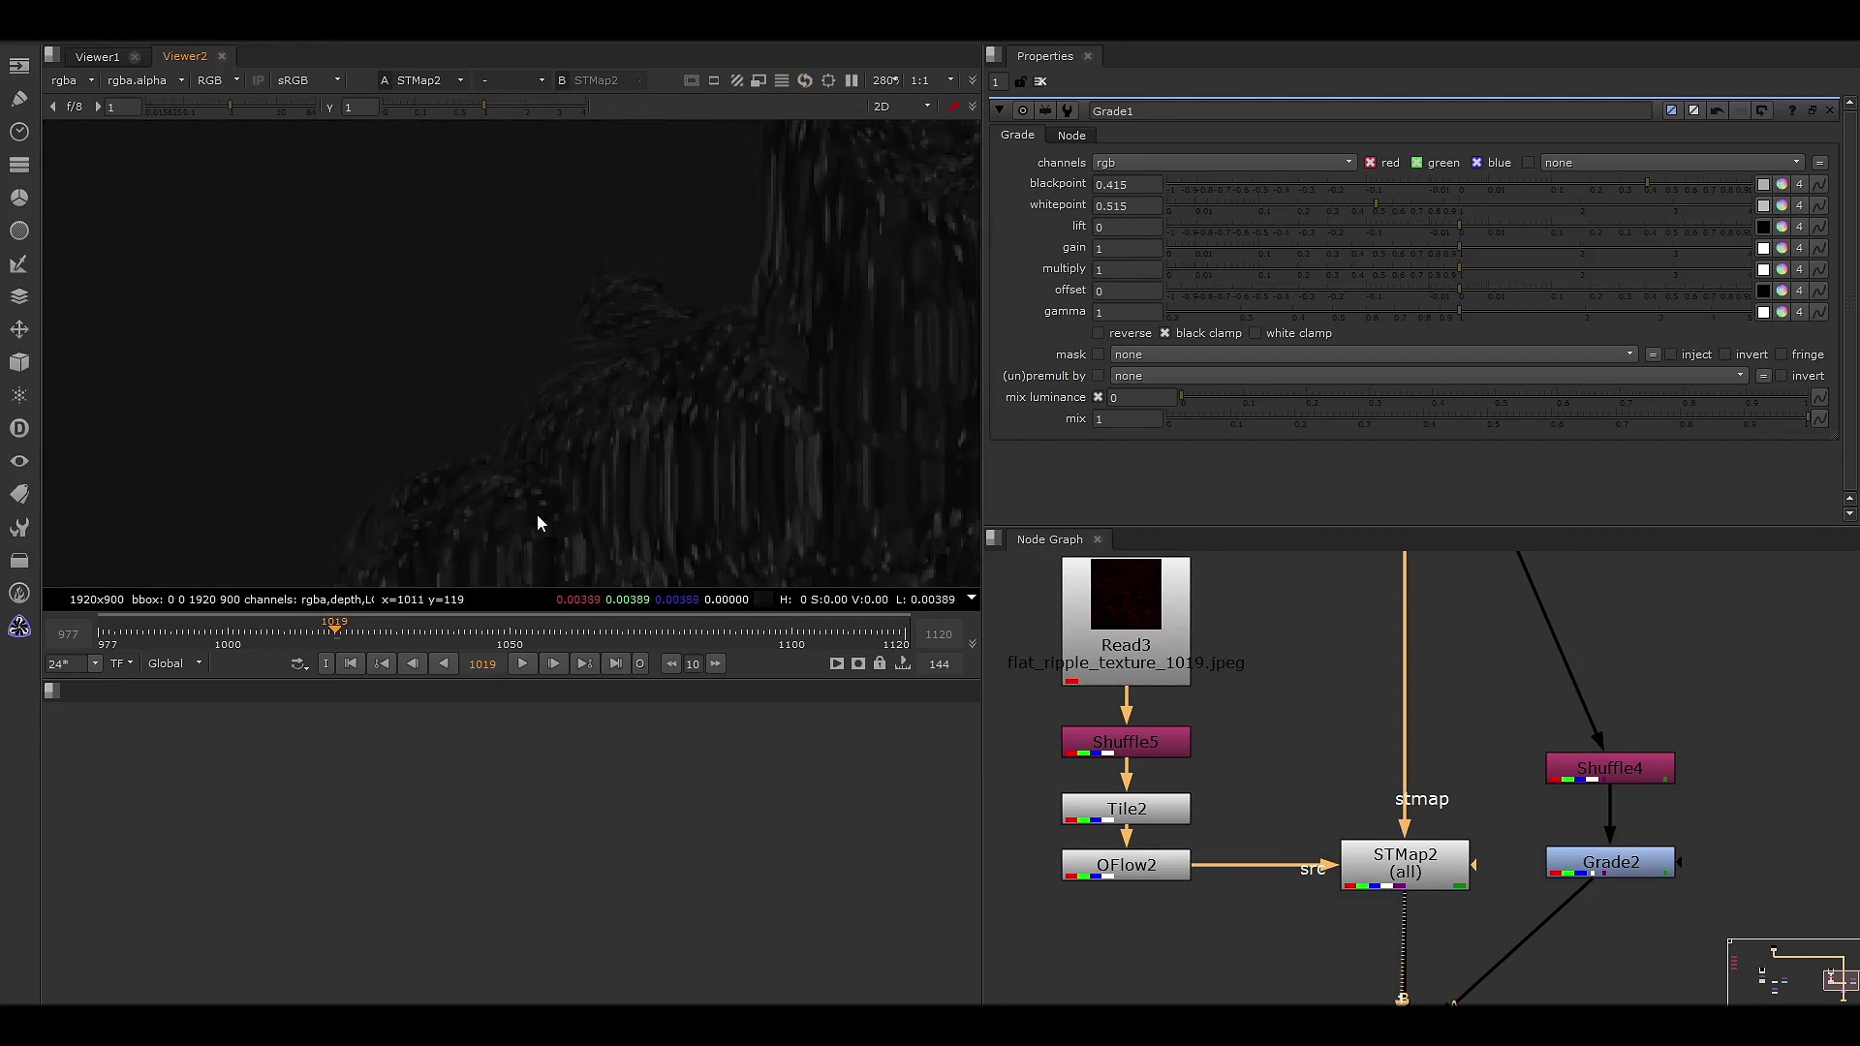
- Inspect the STMap2 ripple texture across the toy's neck and body and check it against the Grade2 mask
scroll(618, 438, down, 6)
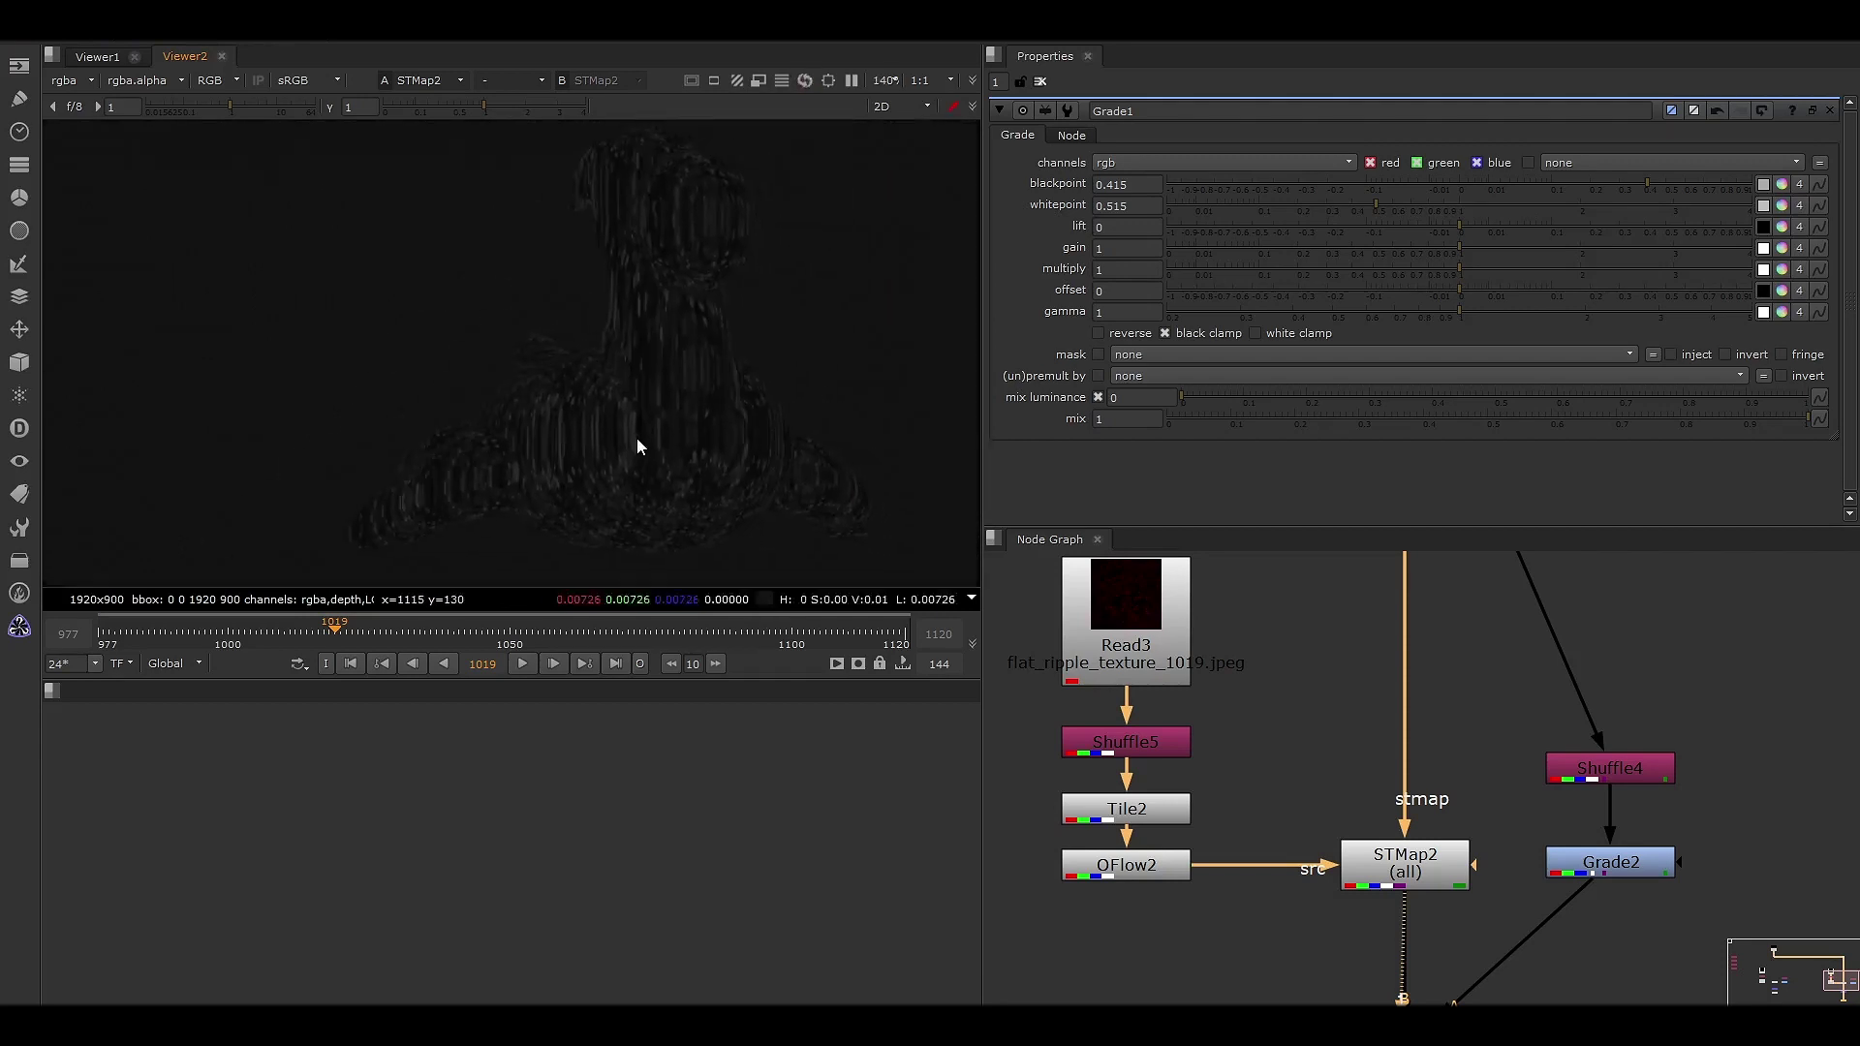
scroll(636, 440, up, 6)
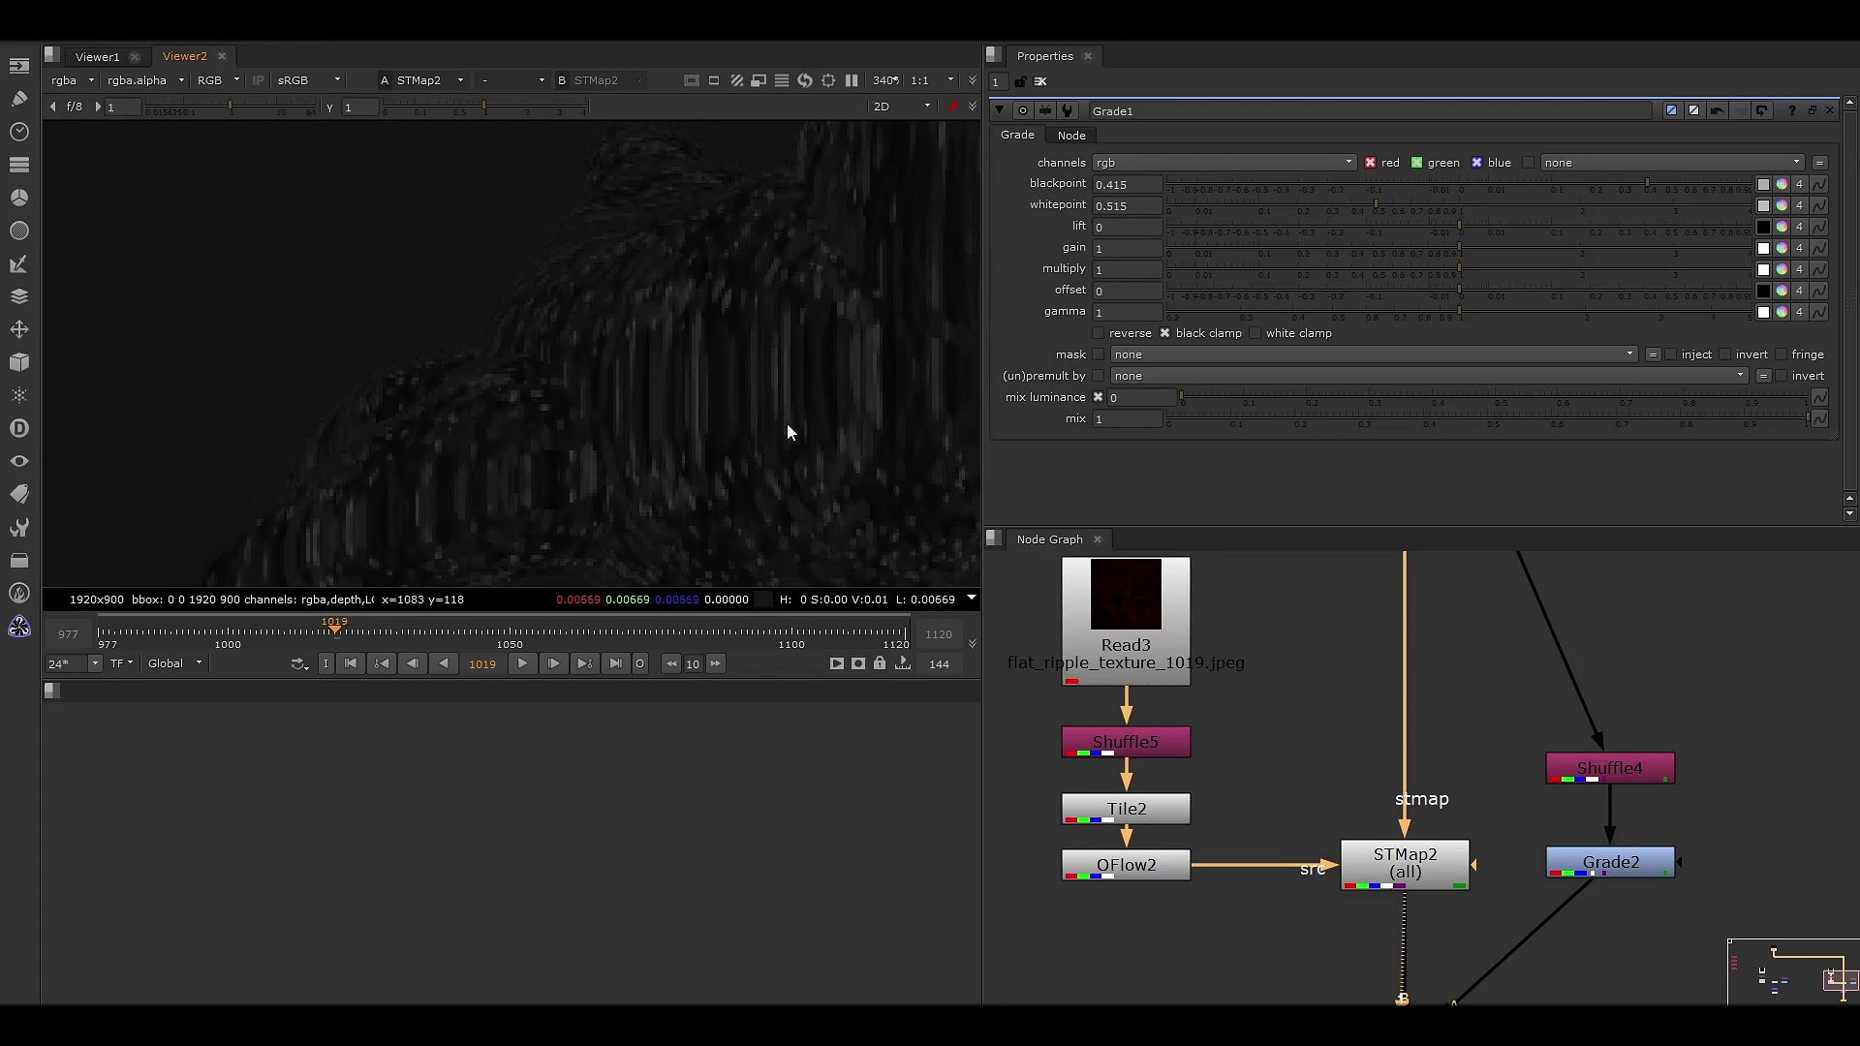
scroll(643, 452, down, 1)
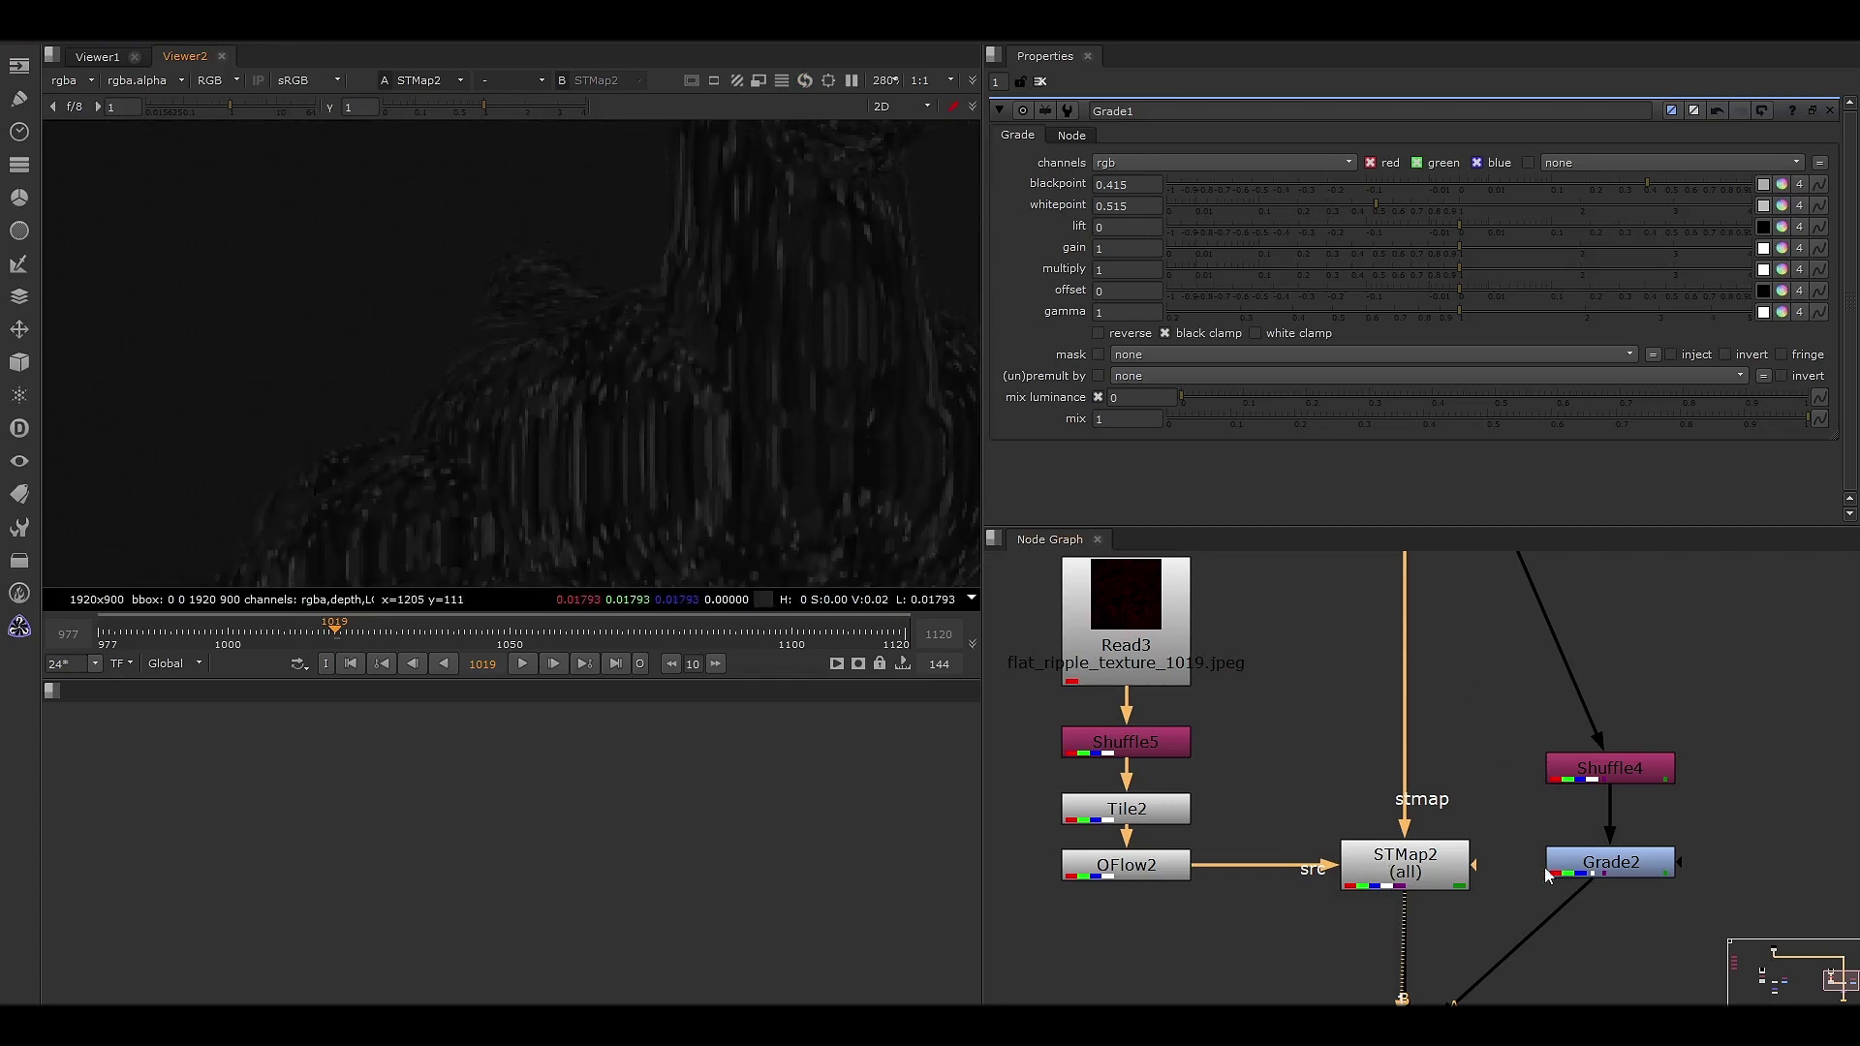
click(1605, 862)
key(1)
click(1409, 866)
key(1)
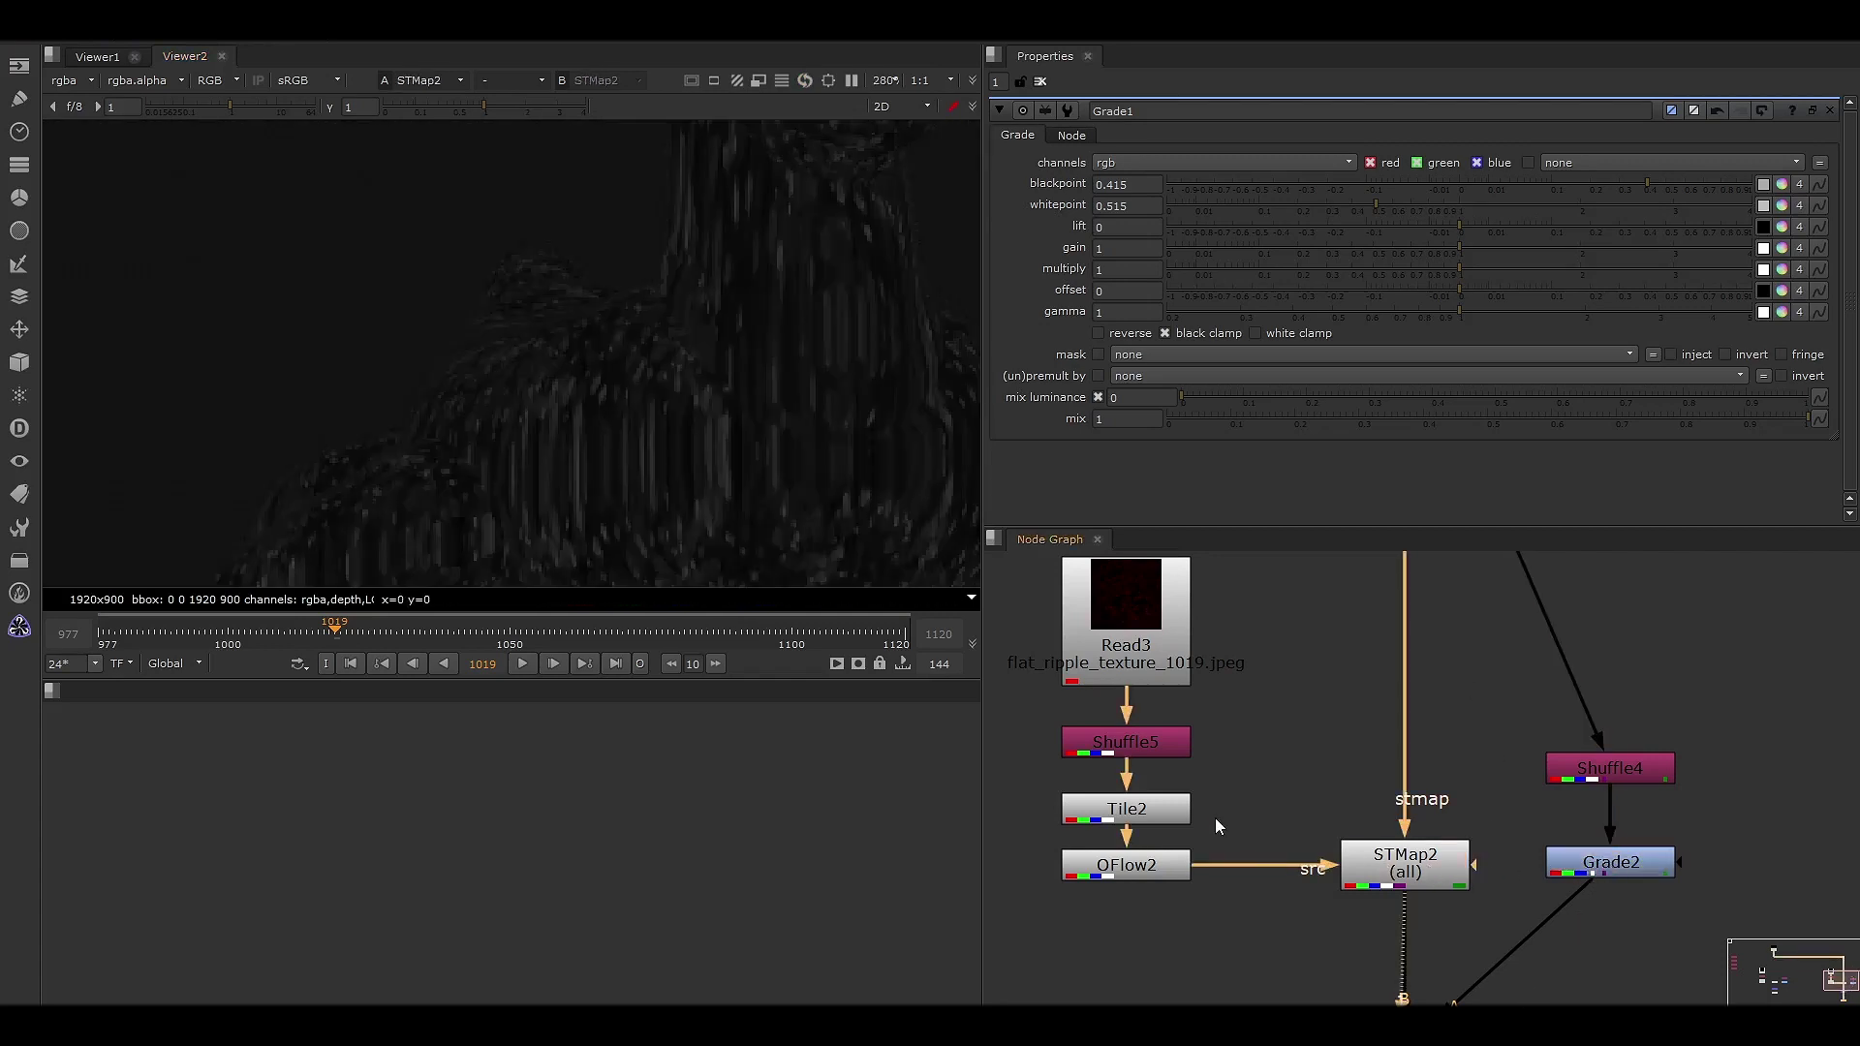
- View the Merge2 output and examine the masked ripples along the toy's upper surfaces up close
scroll(1218, 825, down, 4)
click(1409, 852)
key(1)
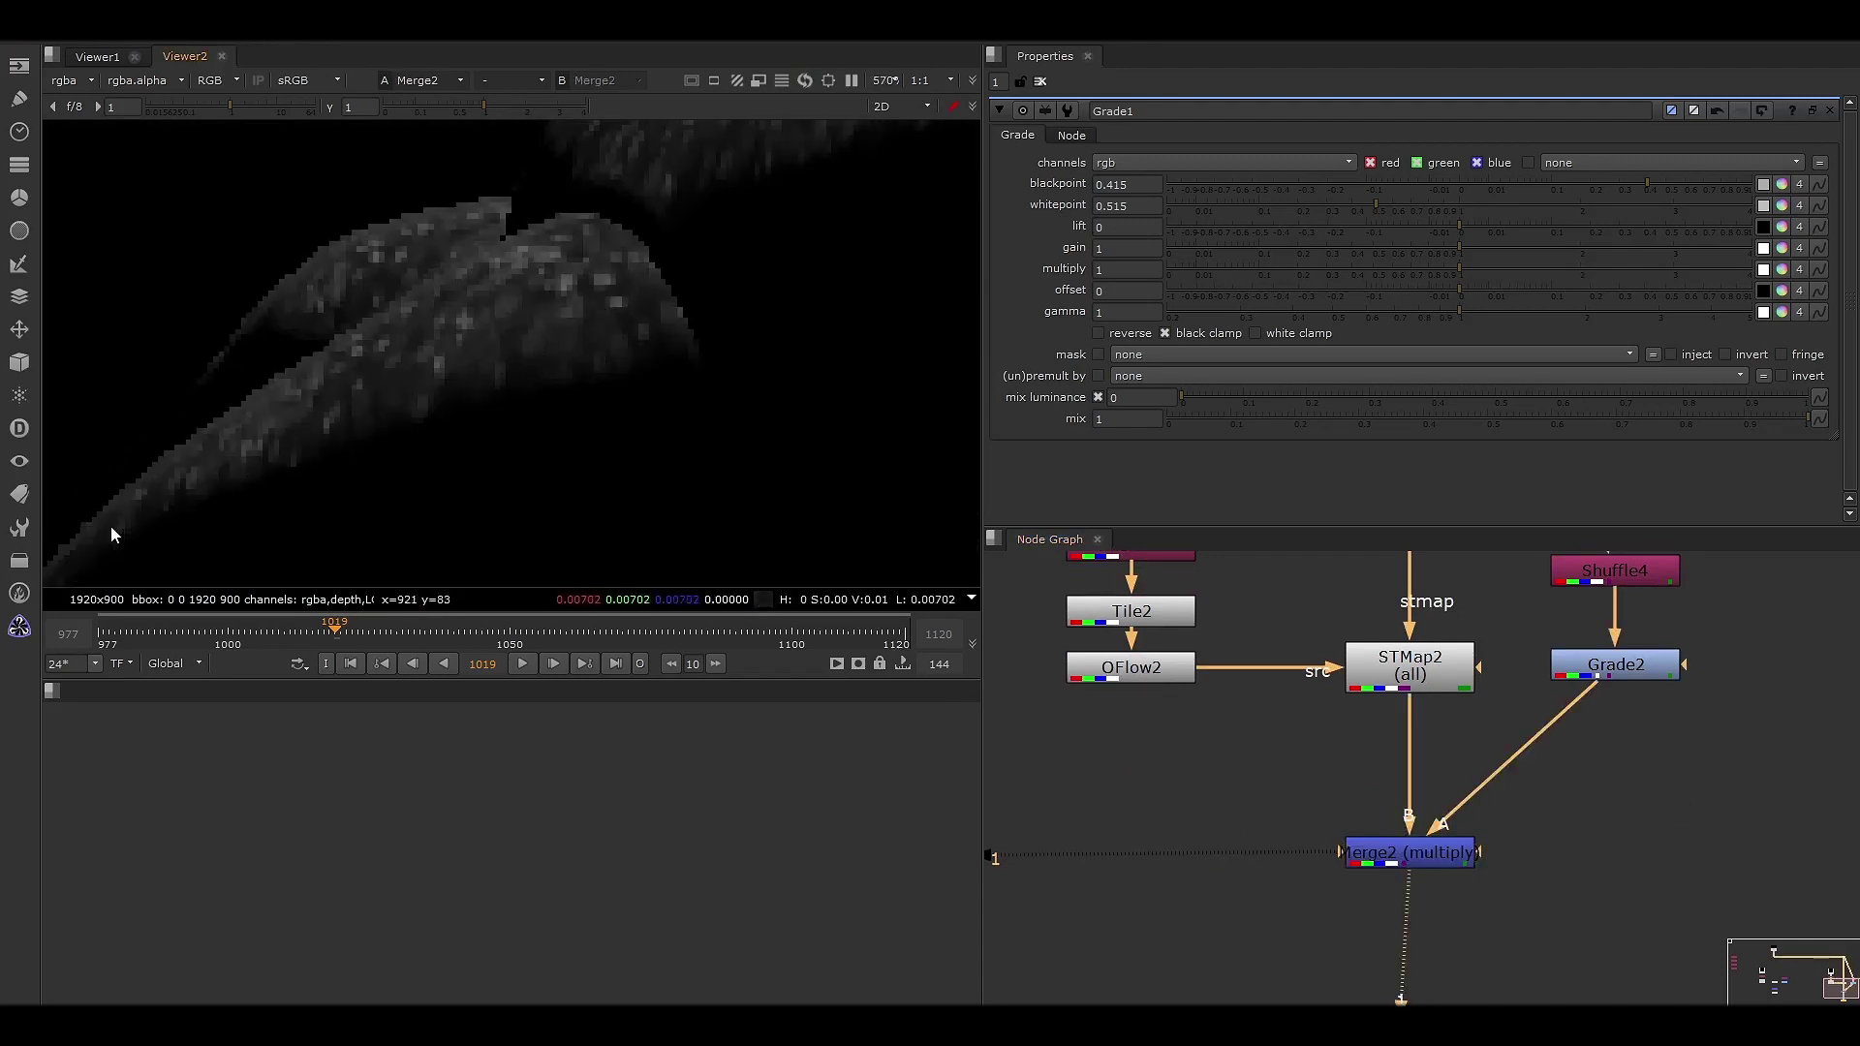
middle_drag(751, 206, 642, 509)
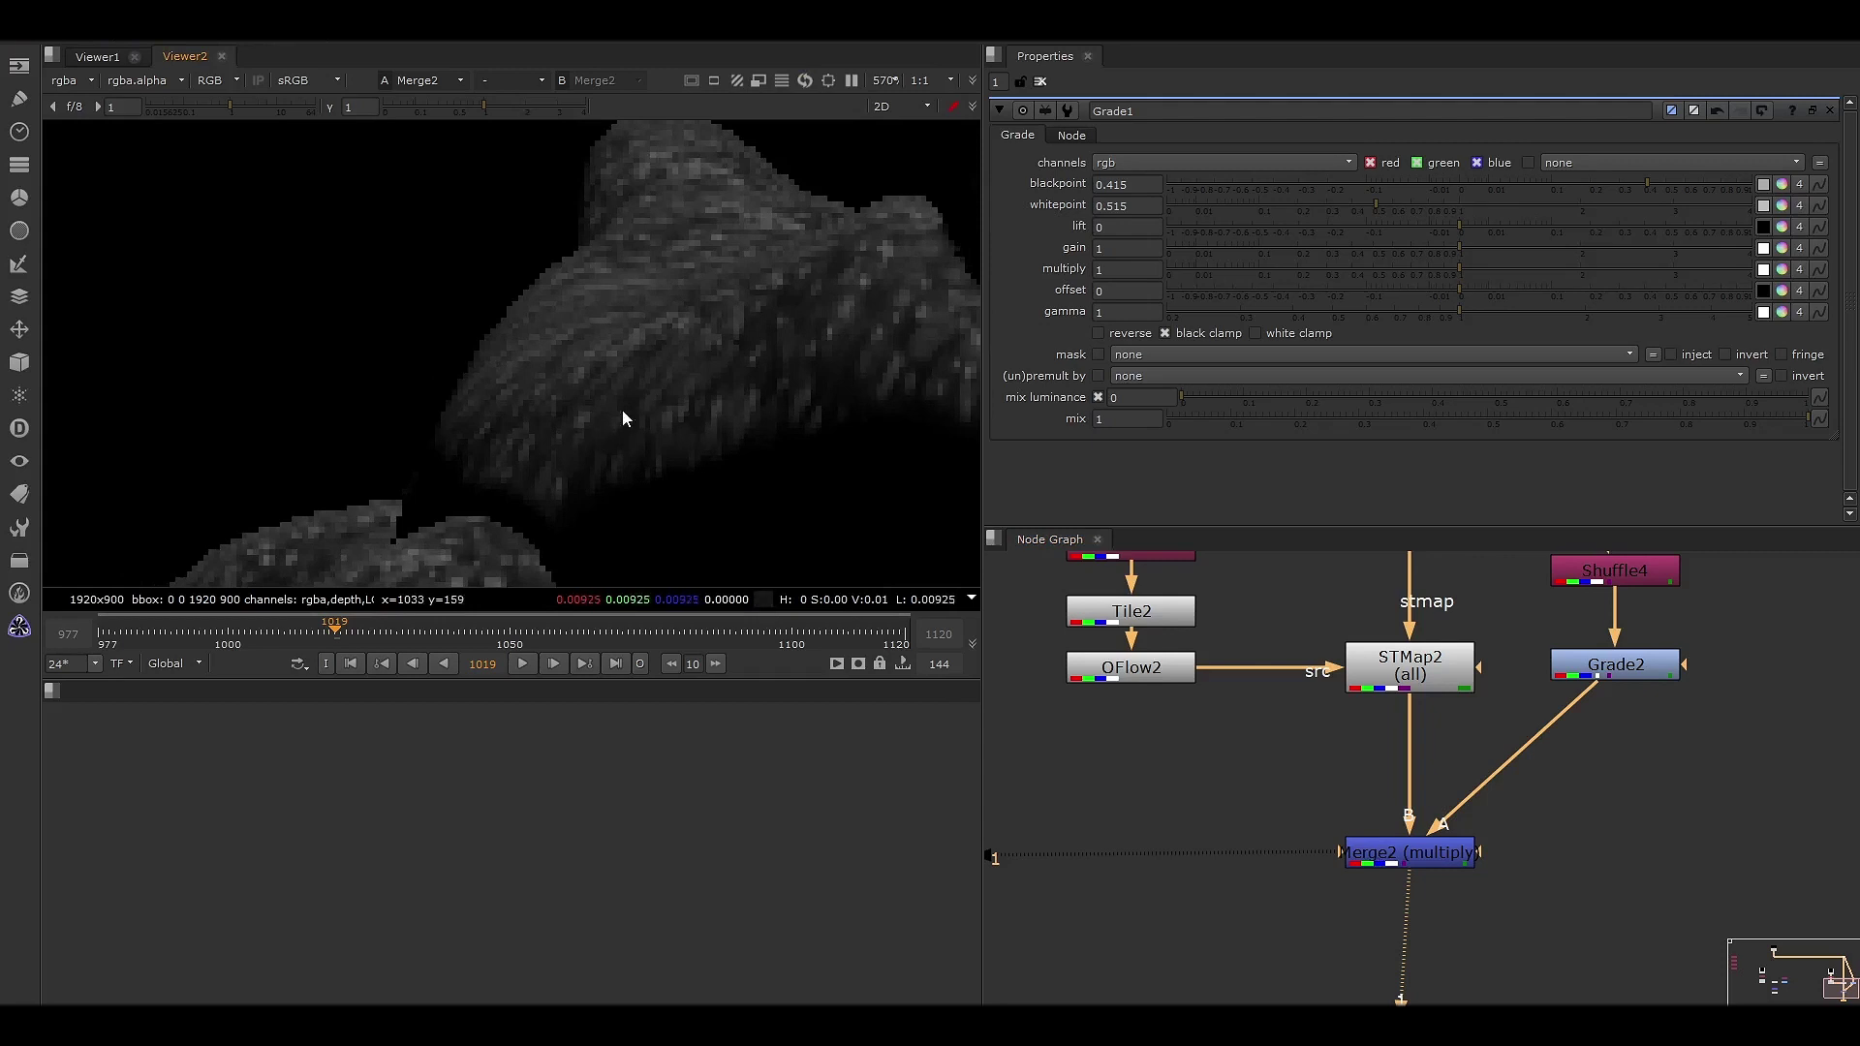
middle_drag(763, 431, 579, 412)
middle_drag(684, 390, 581, 392)
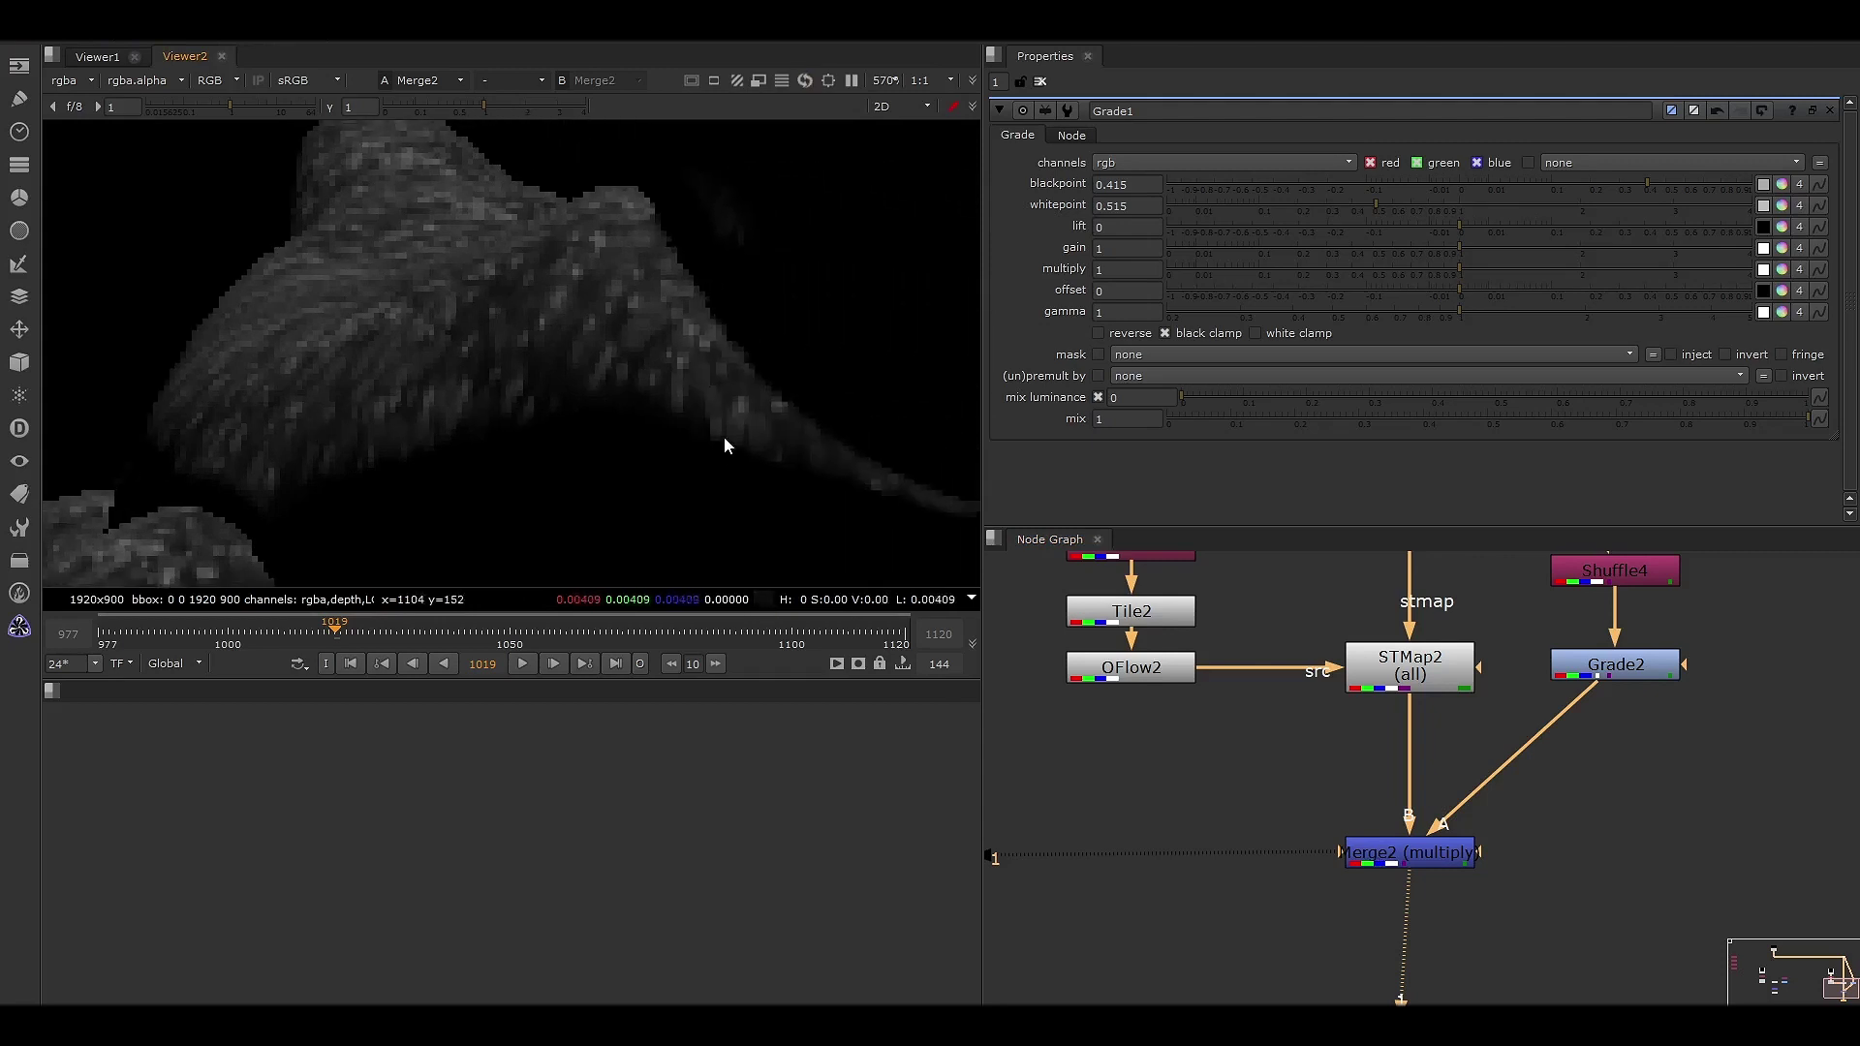
middle_drag(766, 446, 721, 441)
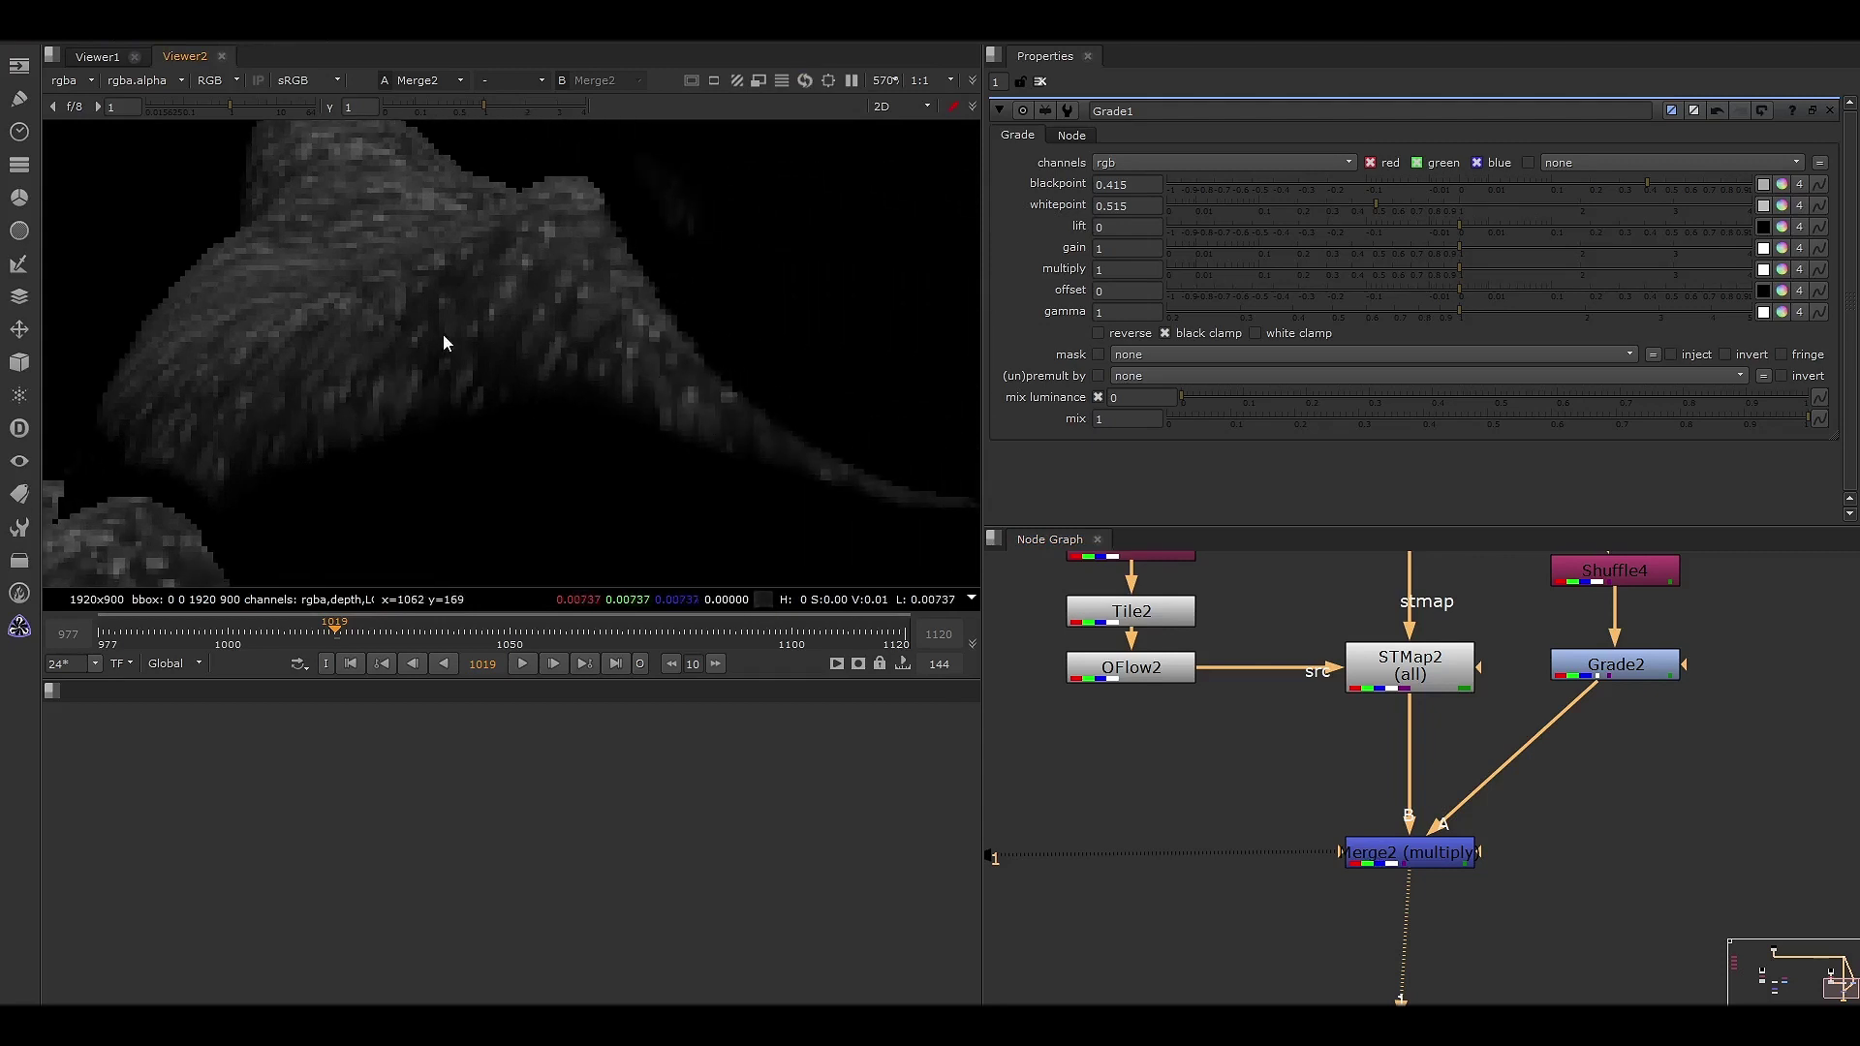
scroll(478, 369, down, 4)
middle_drag(478, 369, 531, 386)
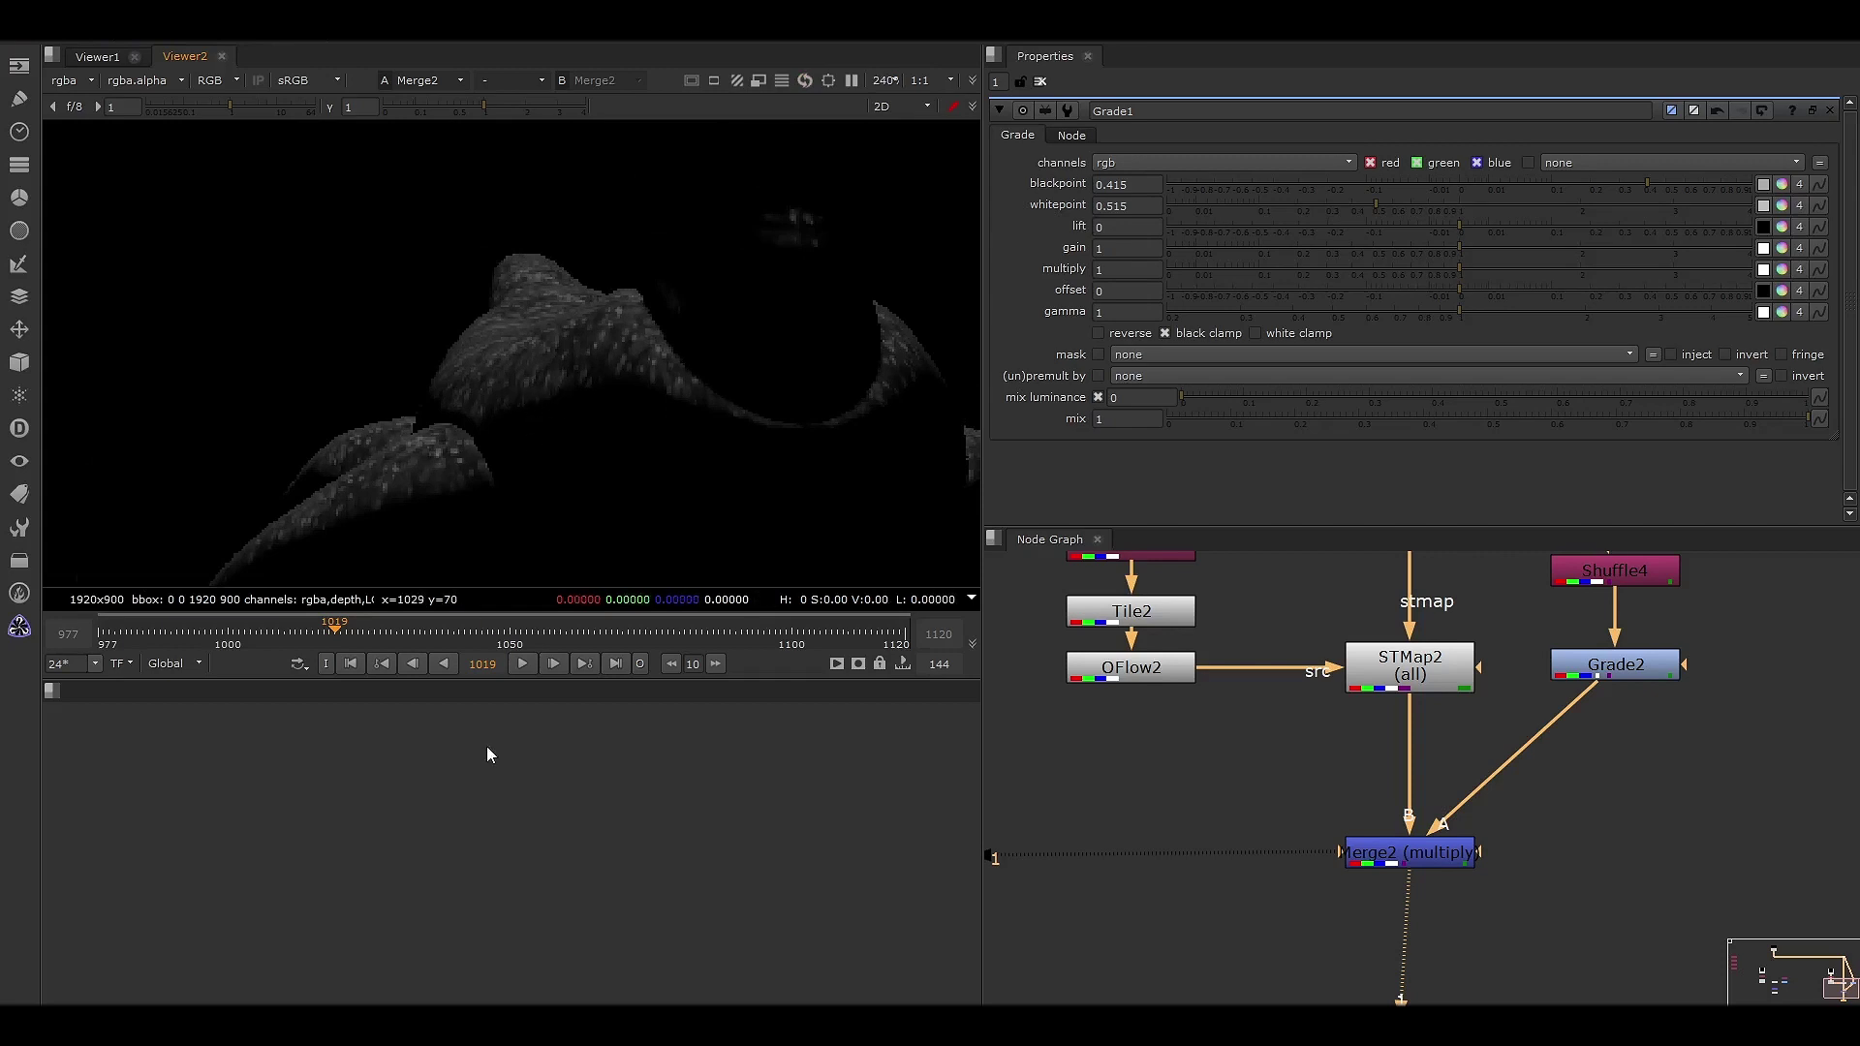
- Play back the Merge2 output and scrub to earlier frames to check the masked ripples in motion
click(524, 665)
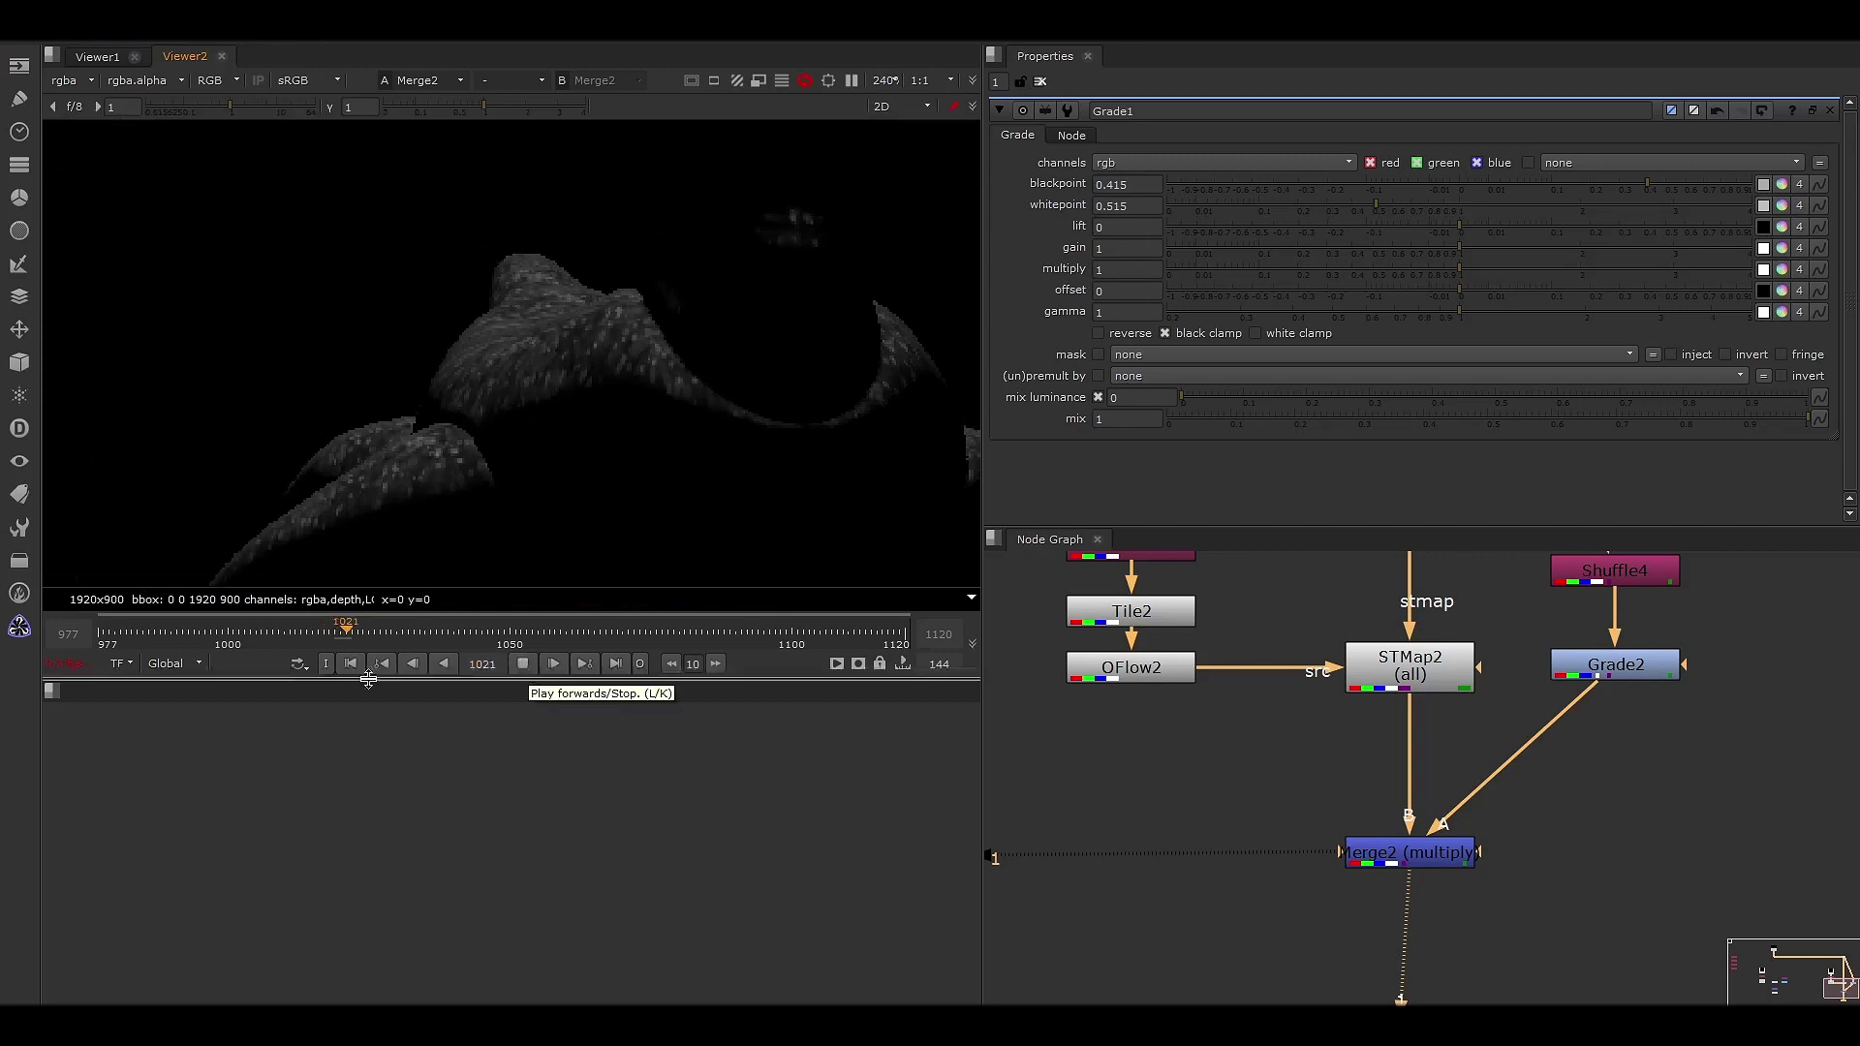
drag(233, 632, 173, 636)
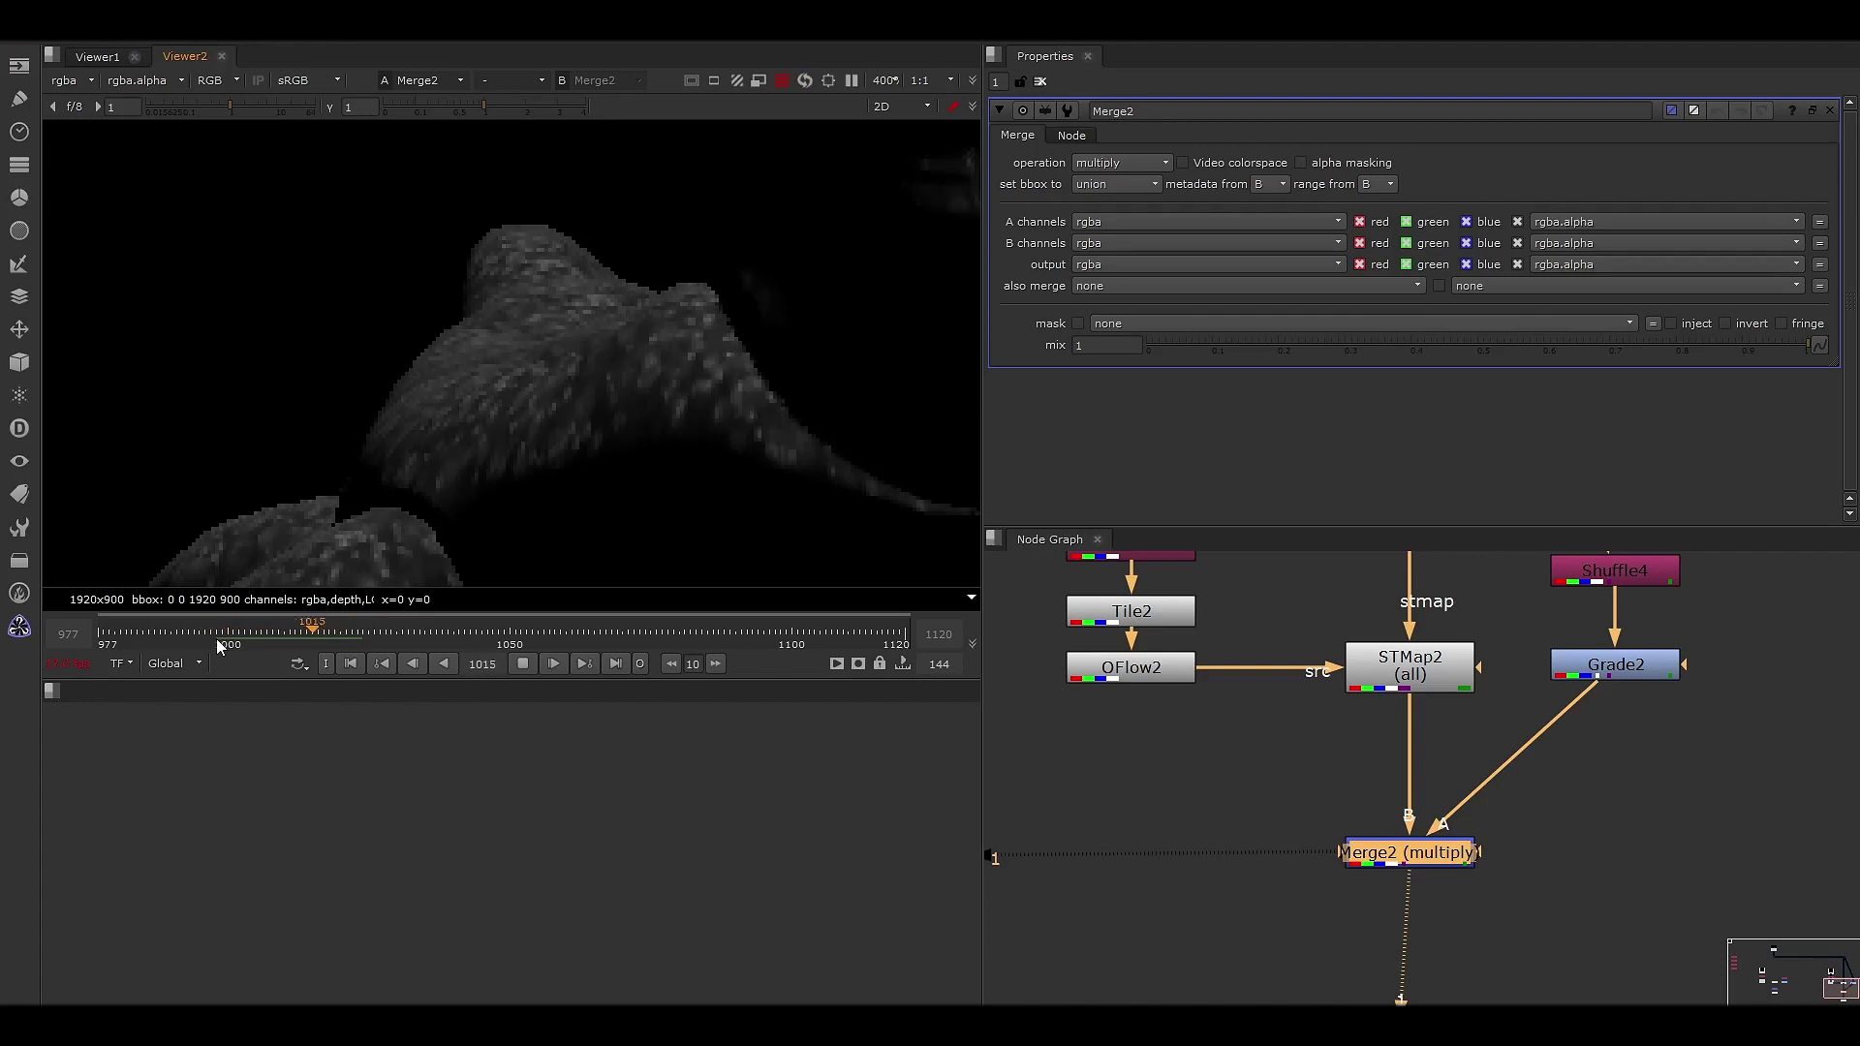
click(217, 637)
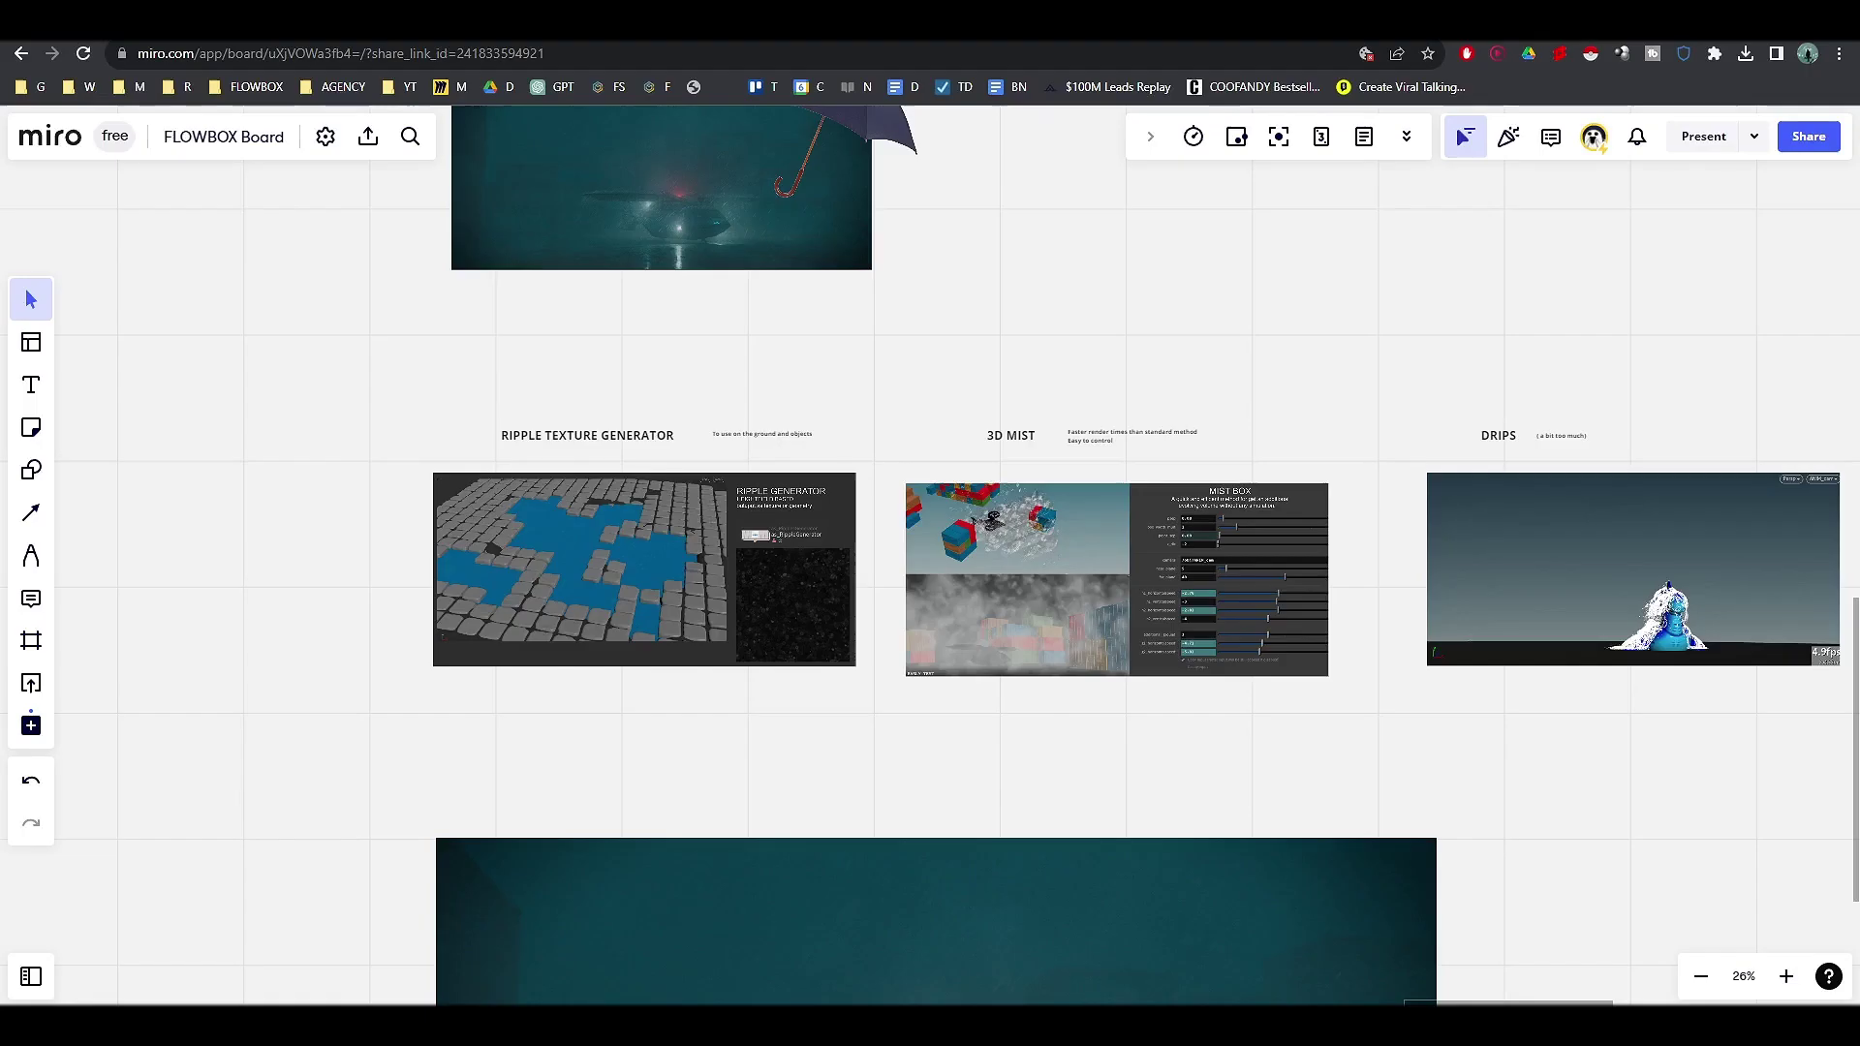
- Switch to the FLOWBOX Board in Miro and examine the ship reference image's annotated light, affected area and red light
scroll(861, 694, down, 3)
scroll(747, 528, down, 3)
scroll(759, 523, up, 5)
scroll(760, 523, up, 5)
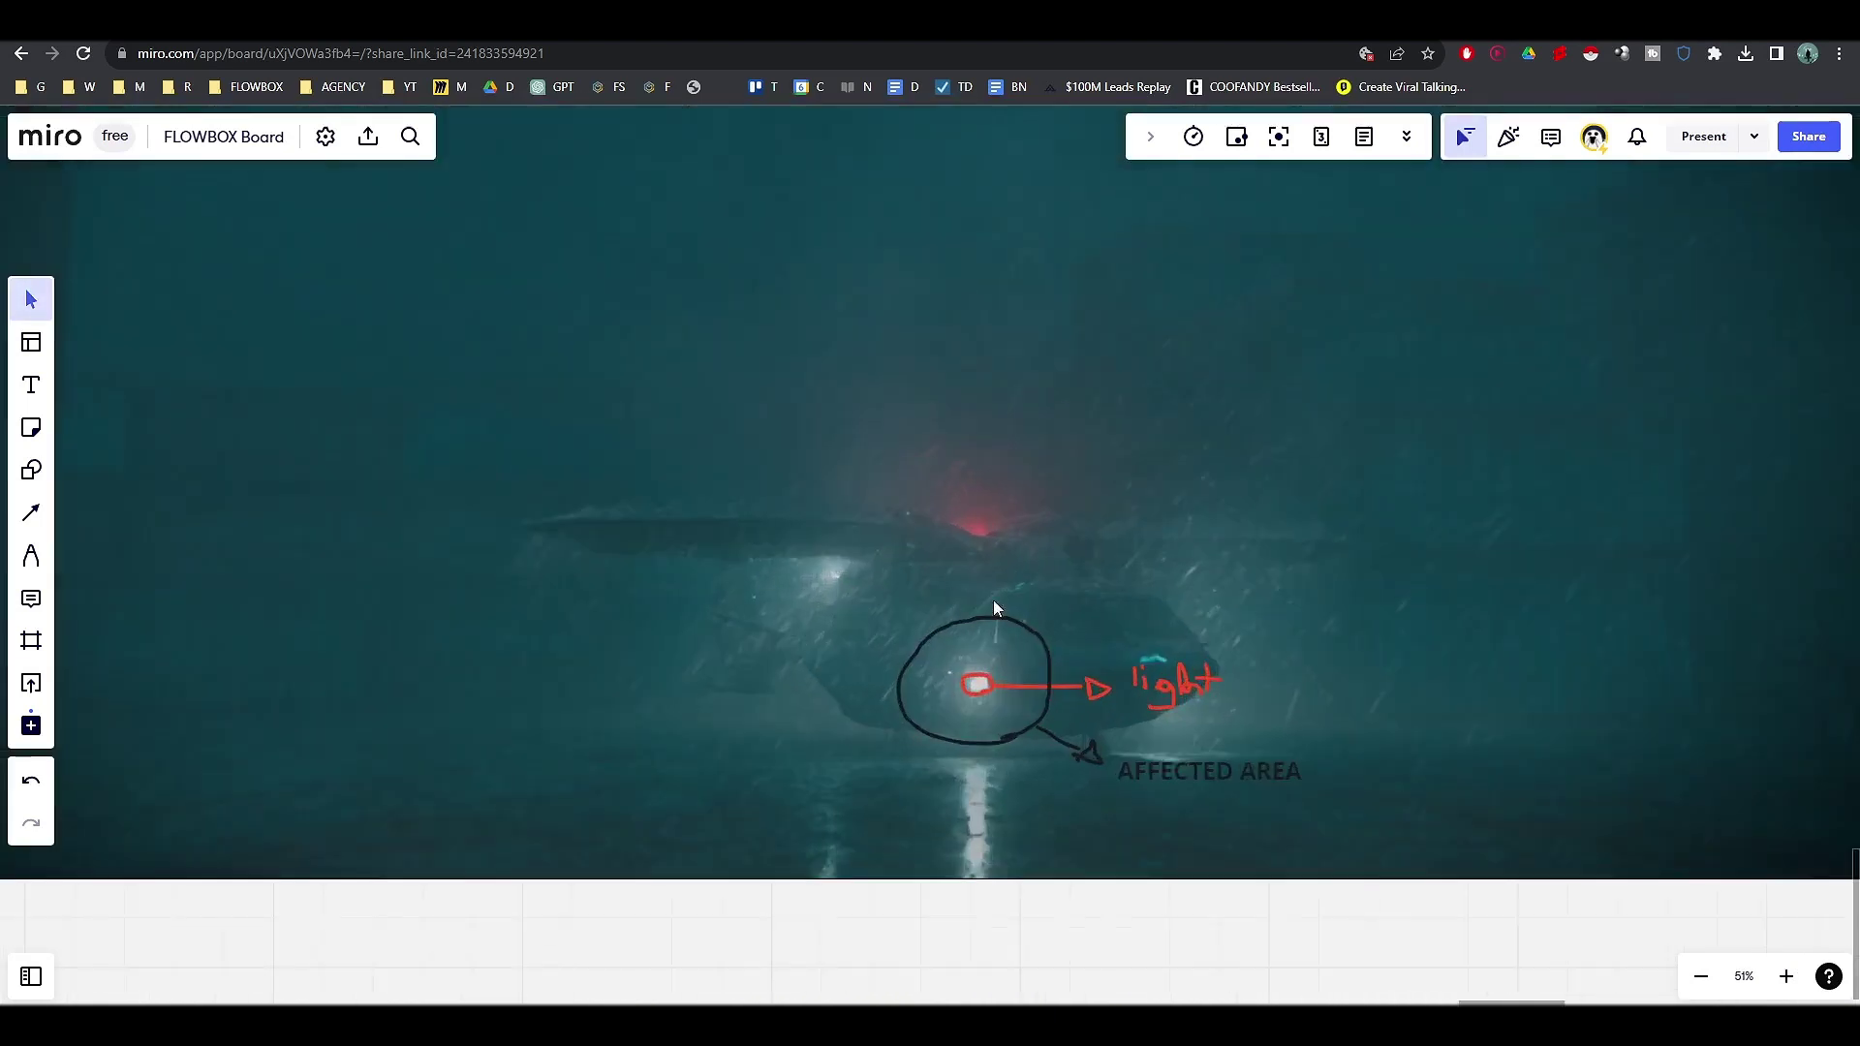
scroll(1139, 620, right, 3)
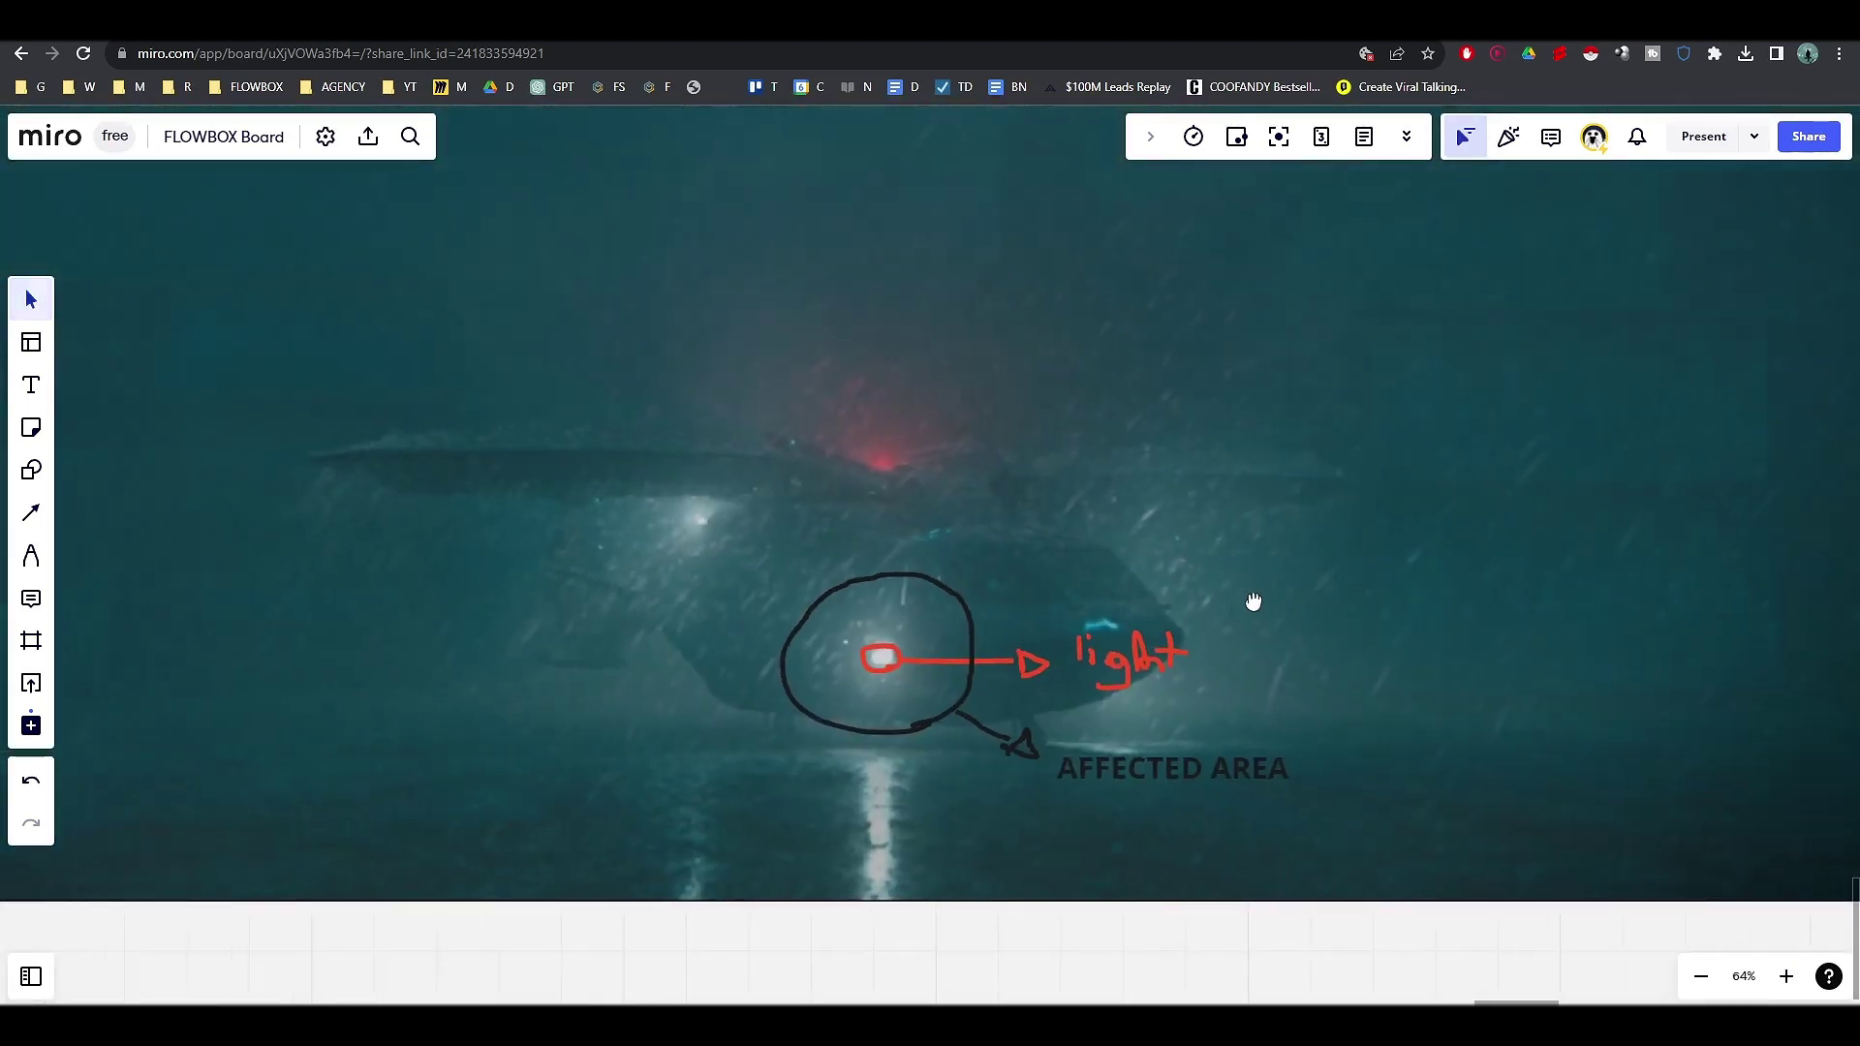
scroll(1114, 669, up, 1)
scroll(1056, 678, right, 2)
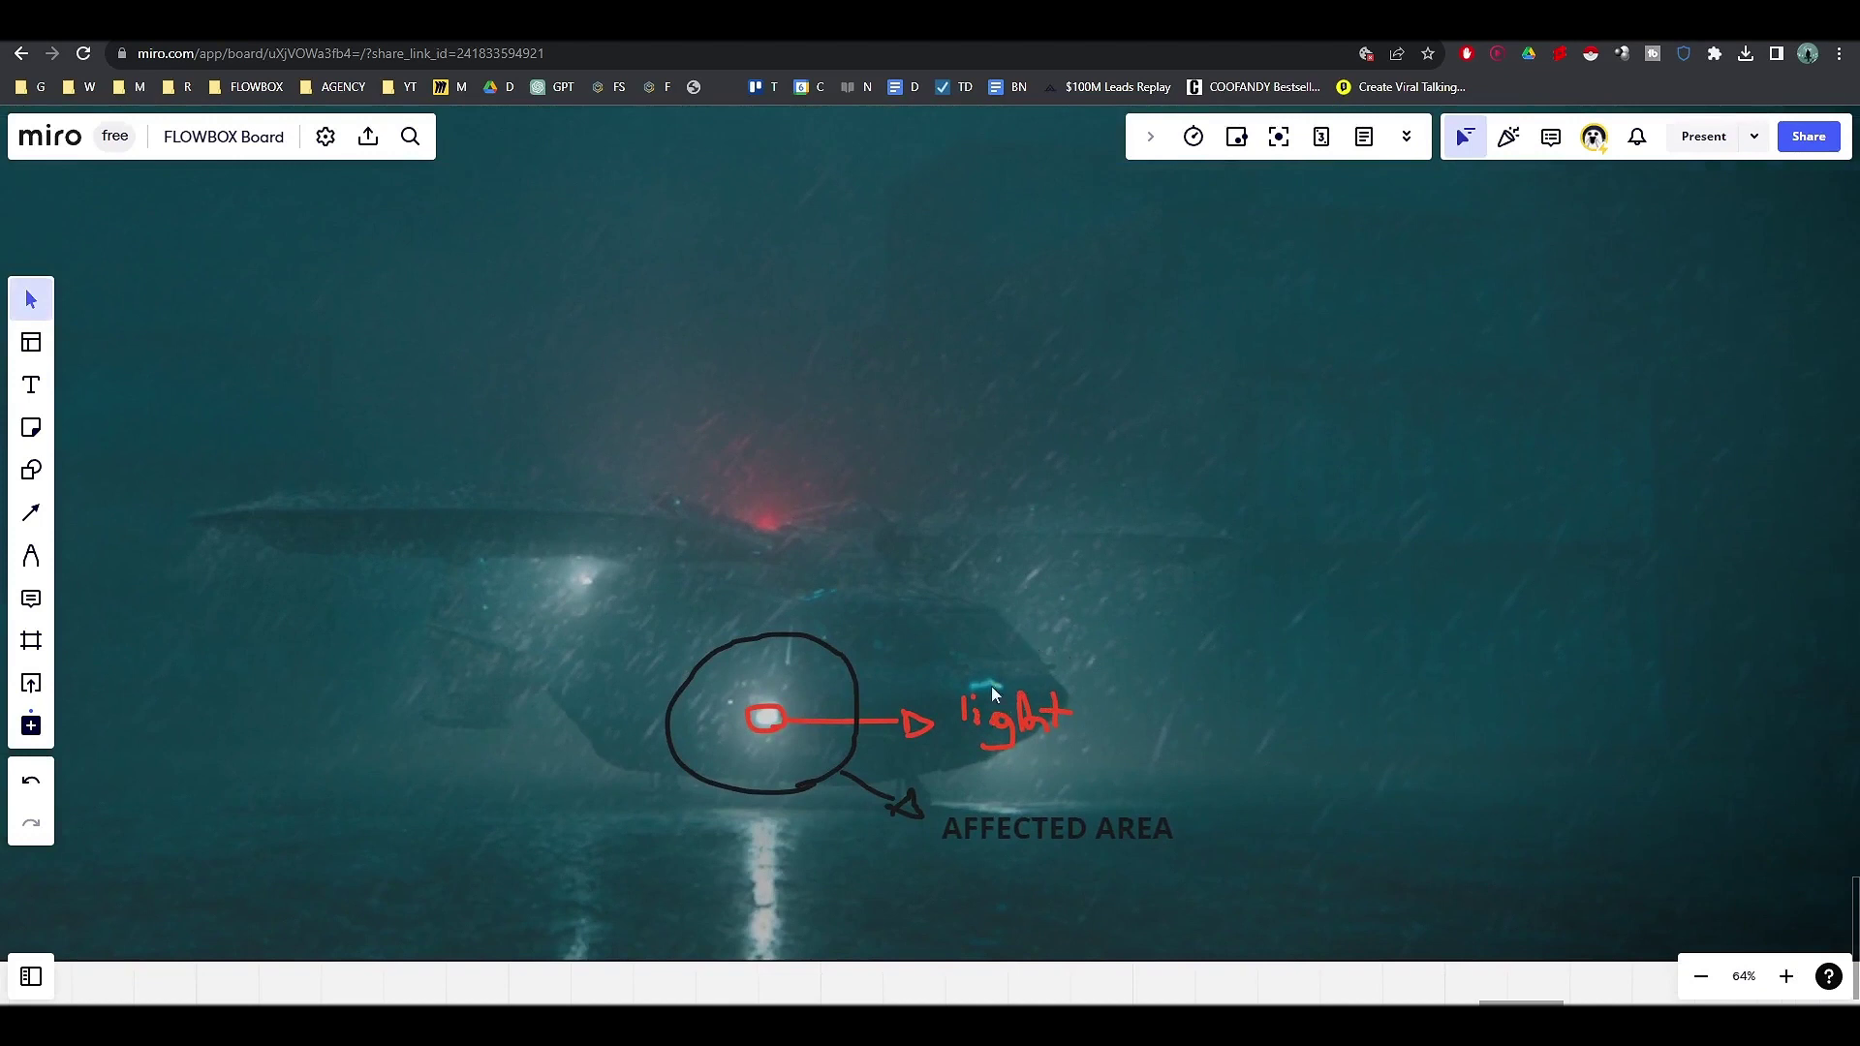
scroll(993, 694, left, 2)
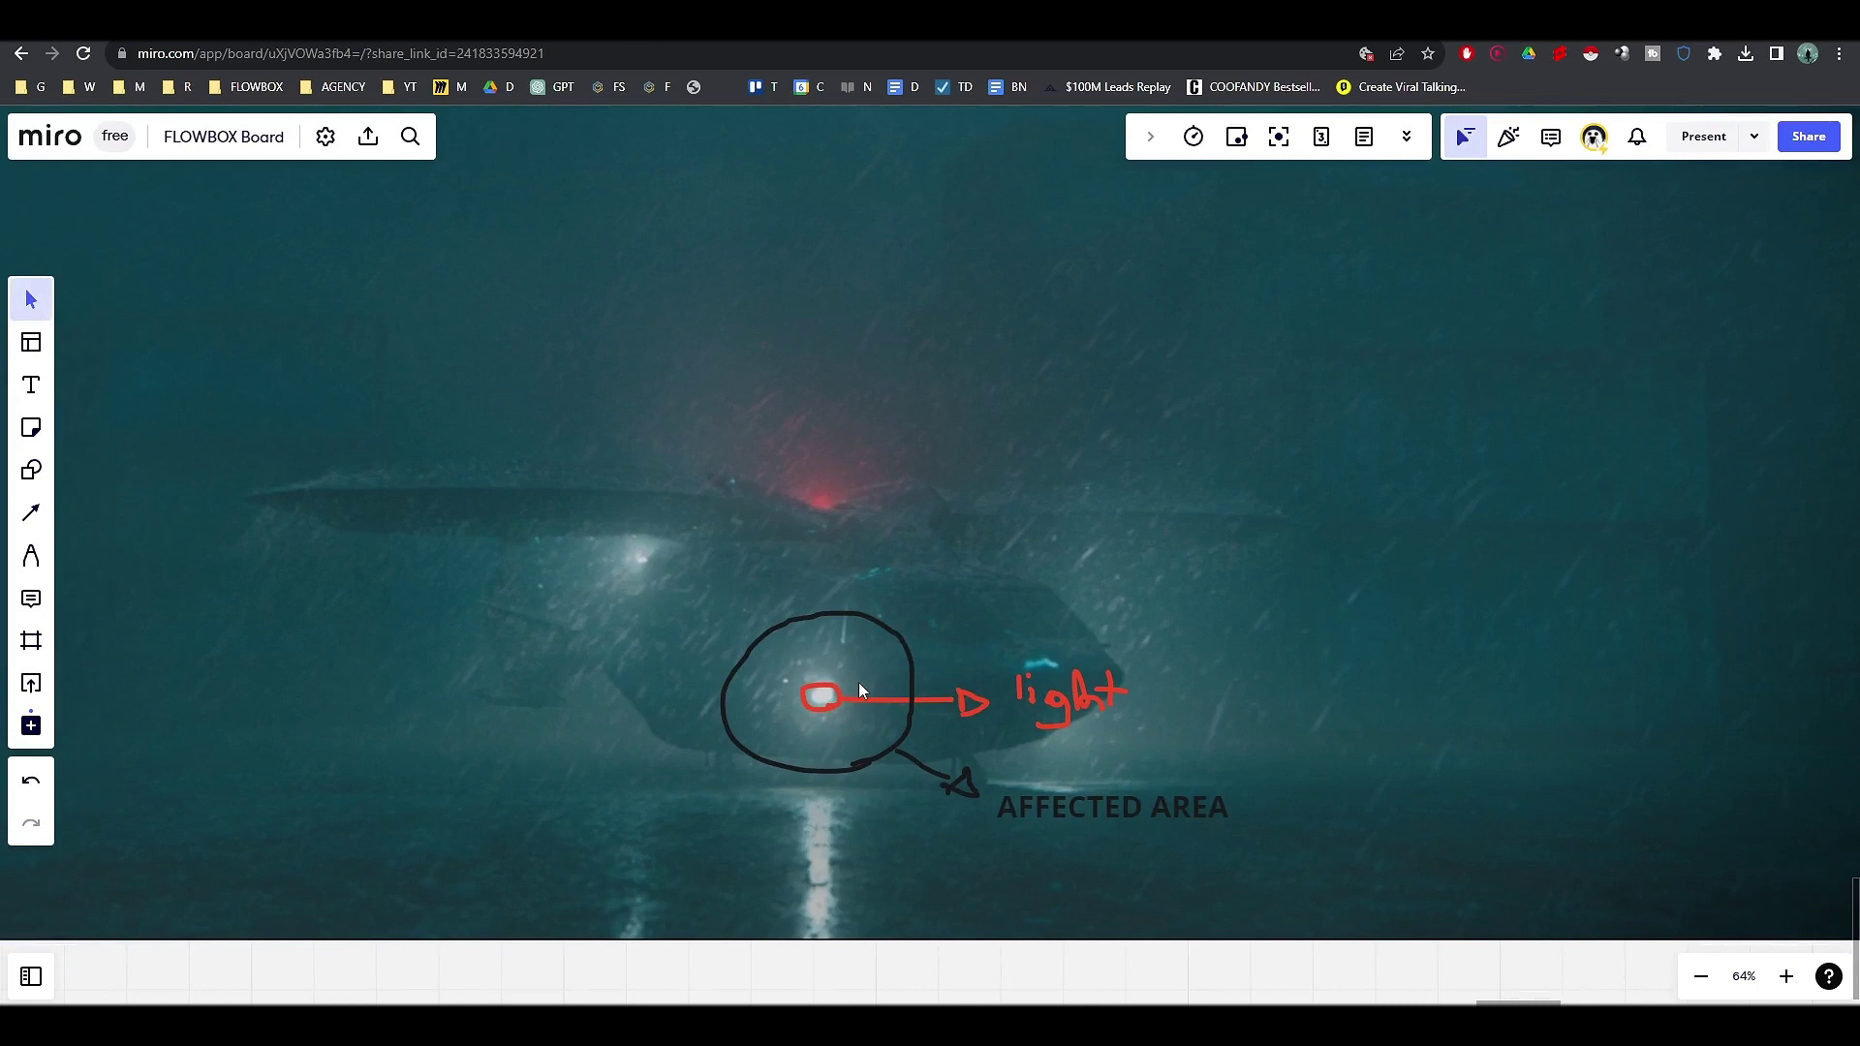
ctrl+scroll(841, 691, up, 5)
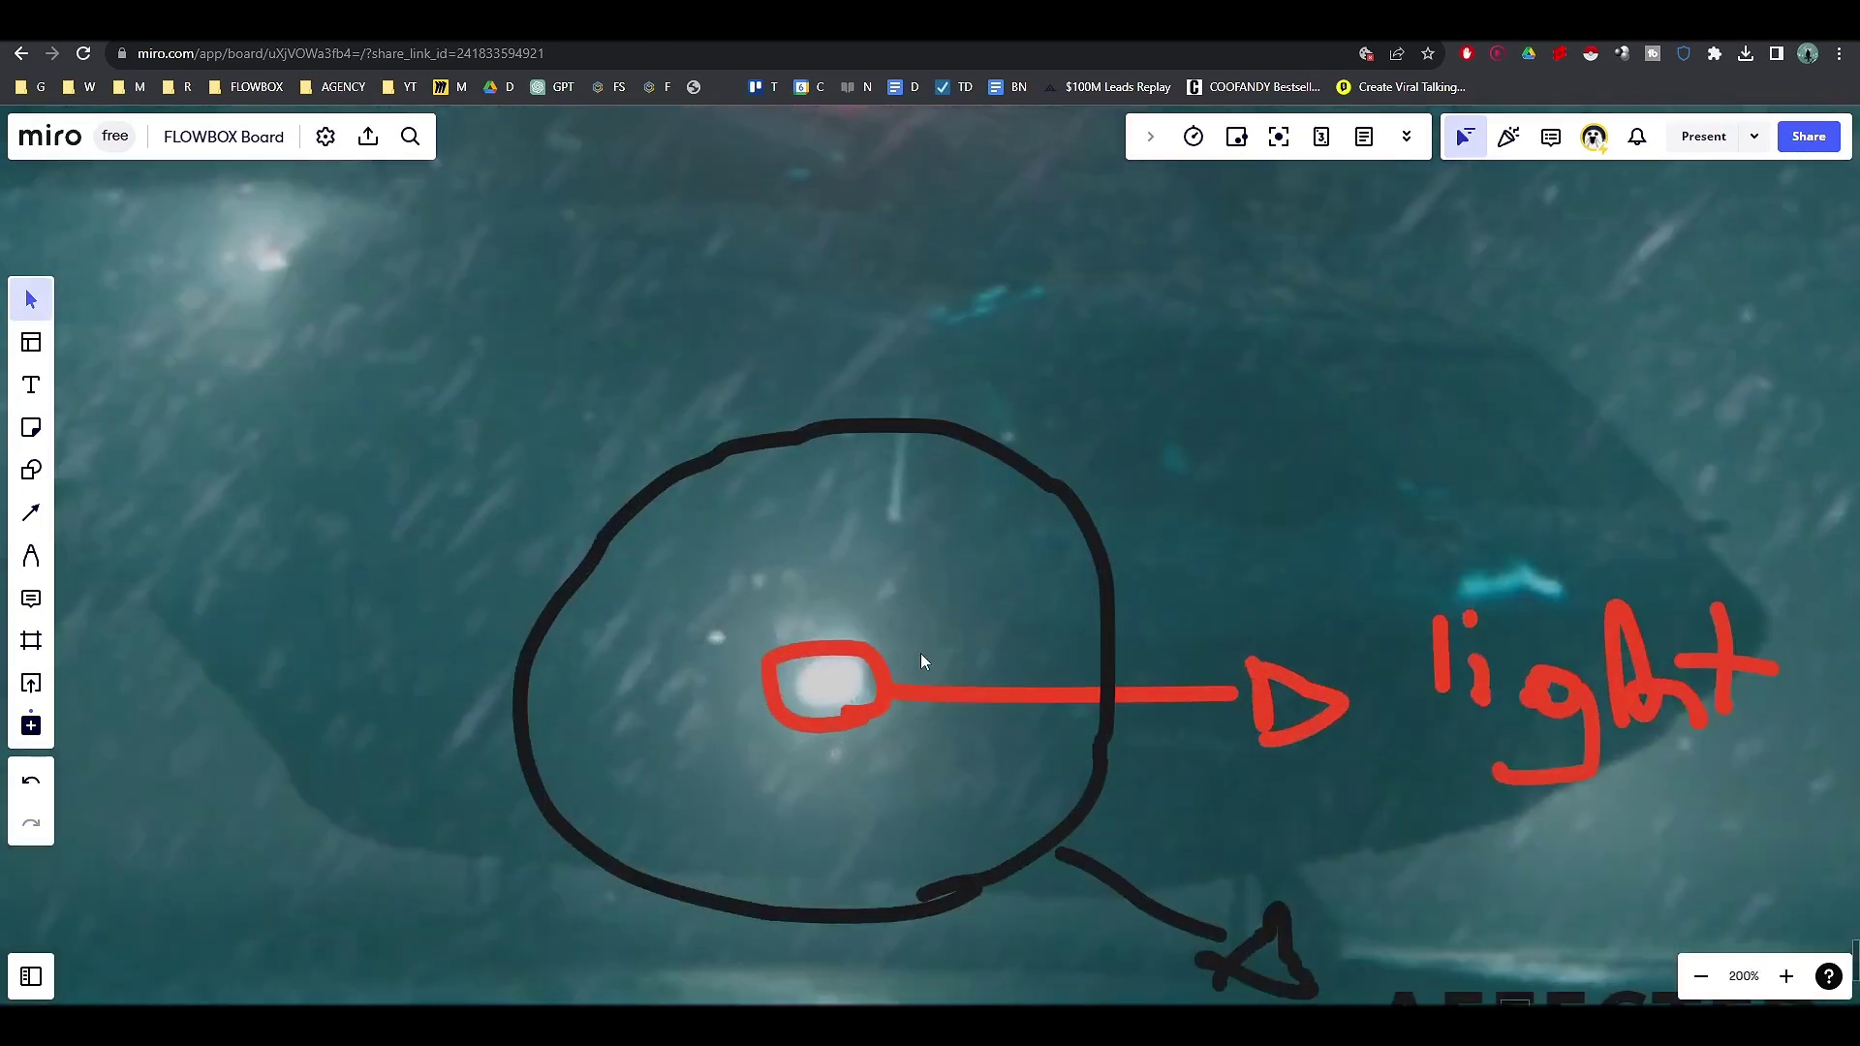
ctrl+scroll(1221, 592, down, 3)
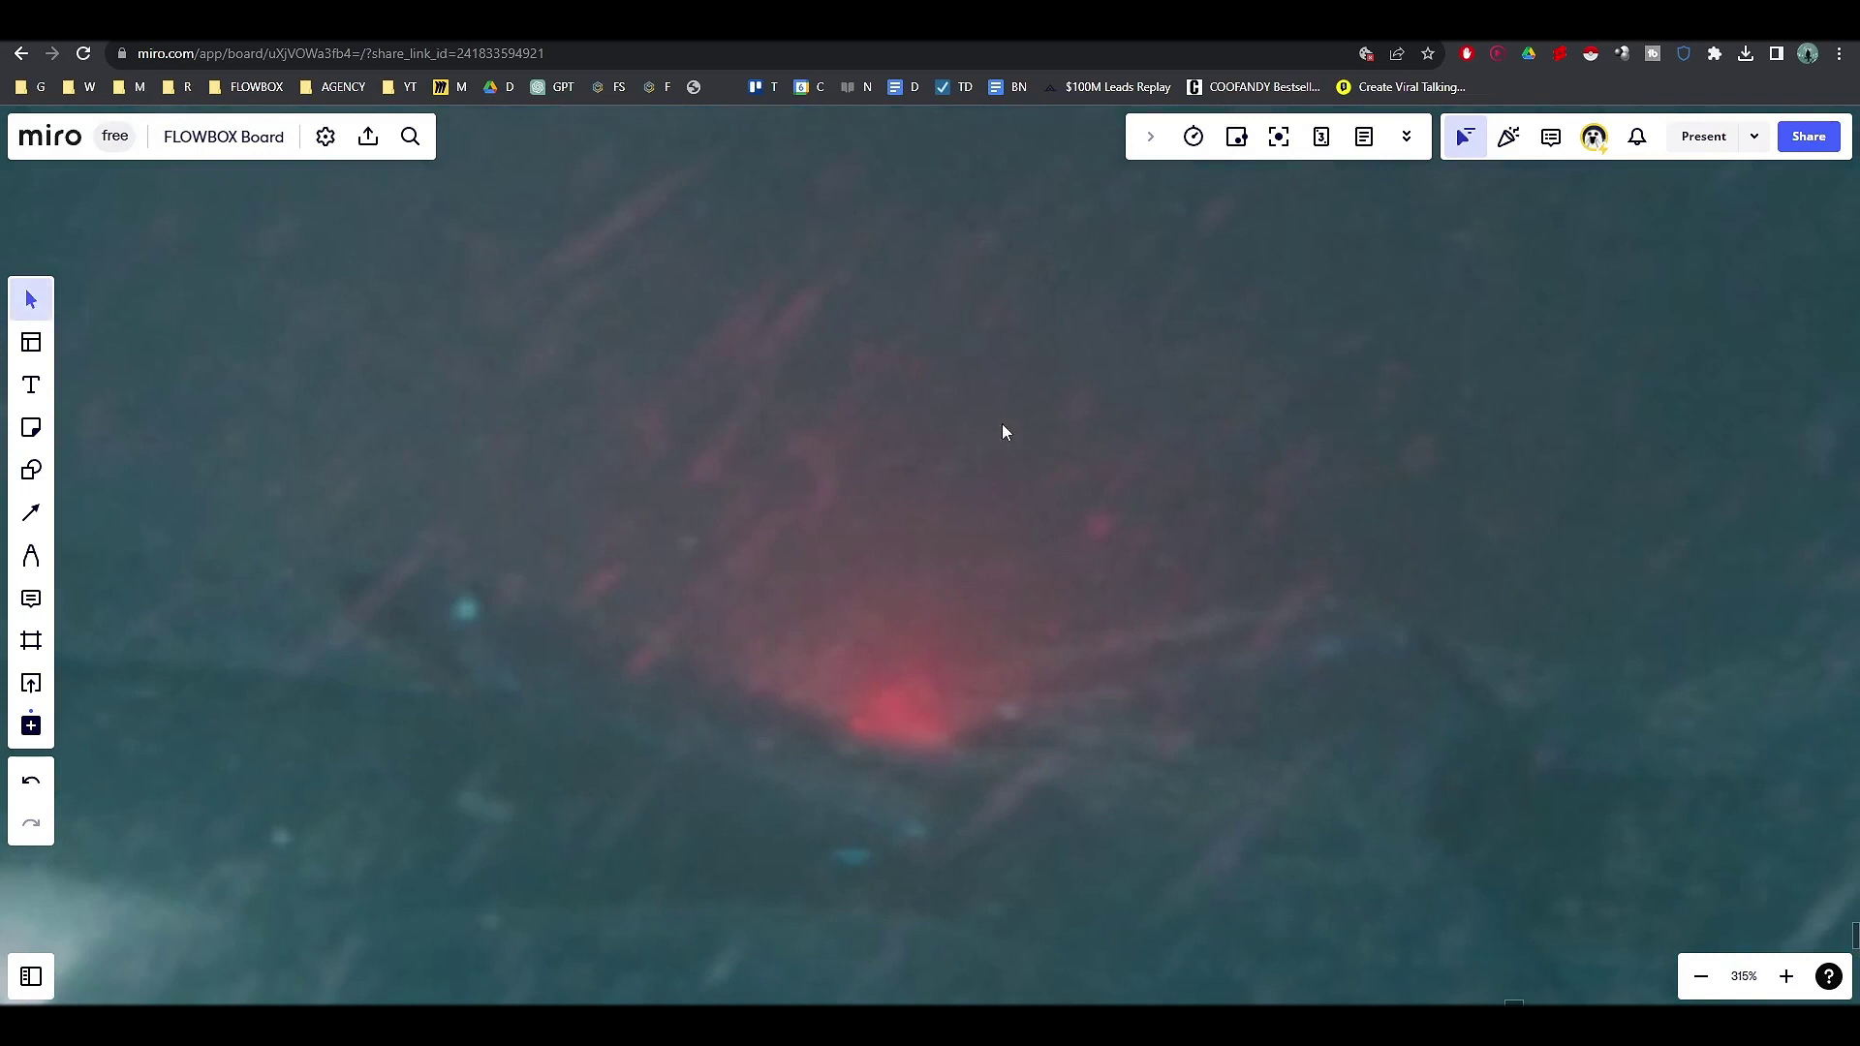
- With the black pen, draw an arc over the ship's red light and five small outlines around the rain beyond it
click(31, 555)
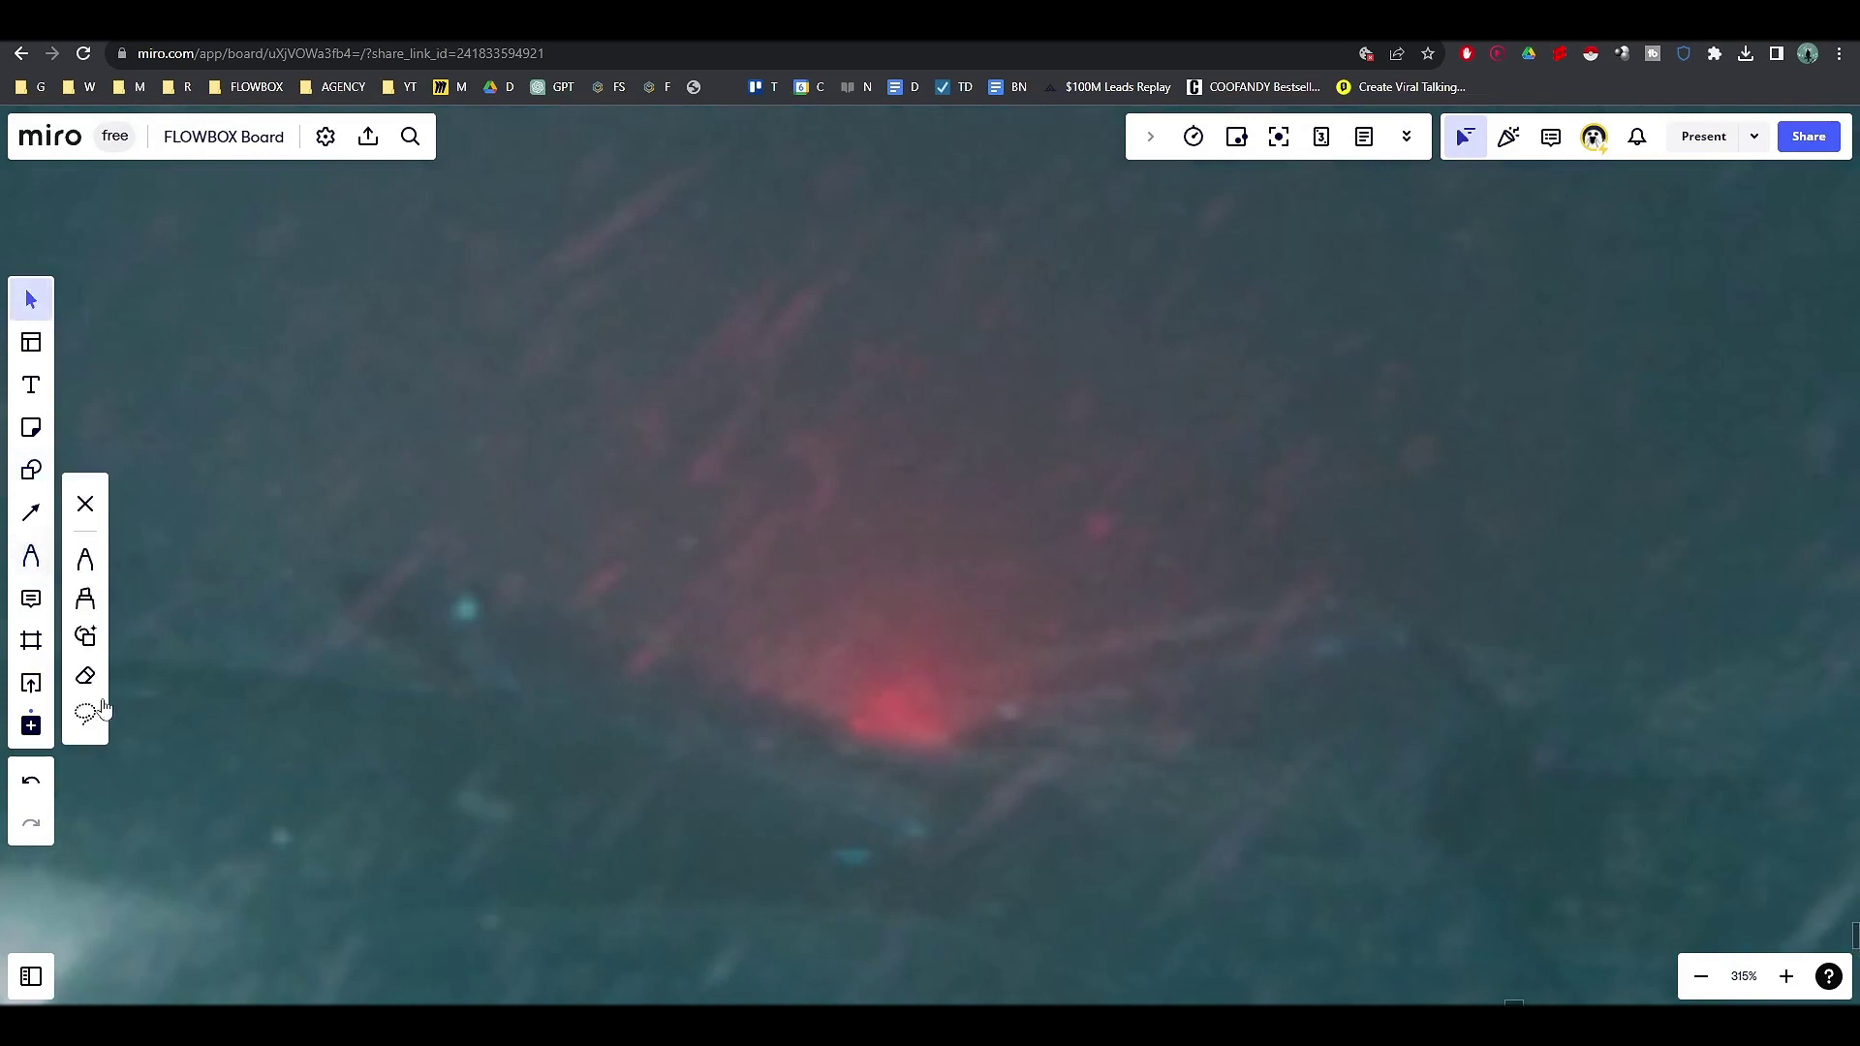
click(85, 559)
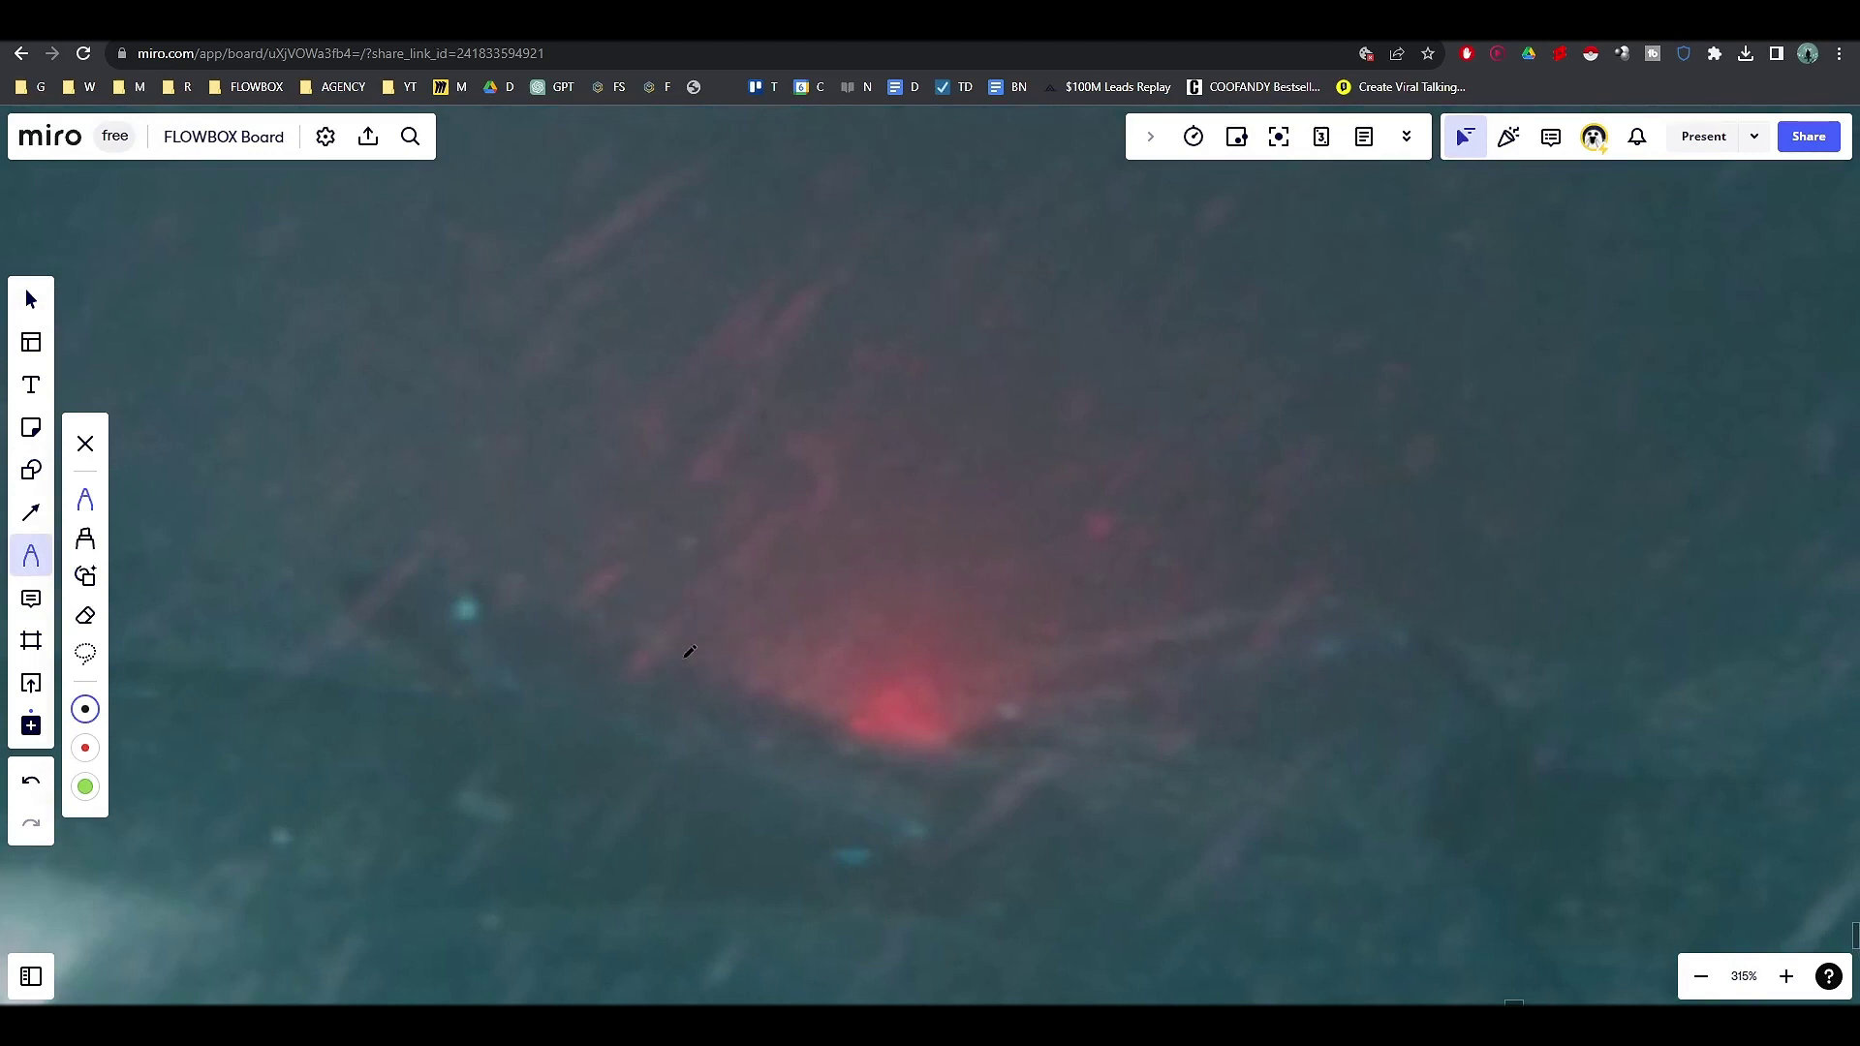
mouse_move(629, 635)
mouse_down()
mouse_move(732, 485)
mouse_move(1095, 527)
mouse_move(1142, 637)
mouse_up()
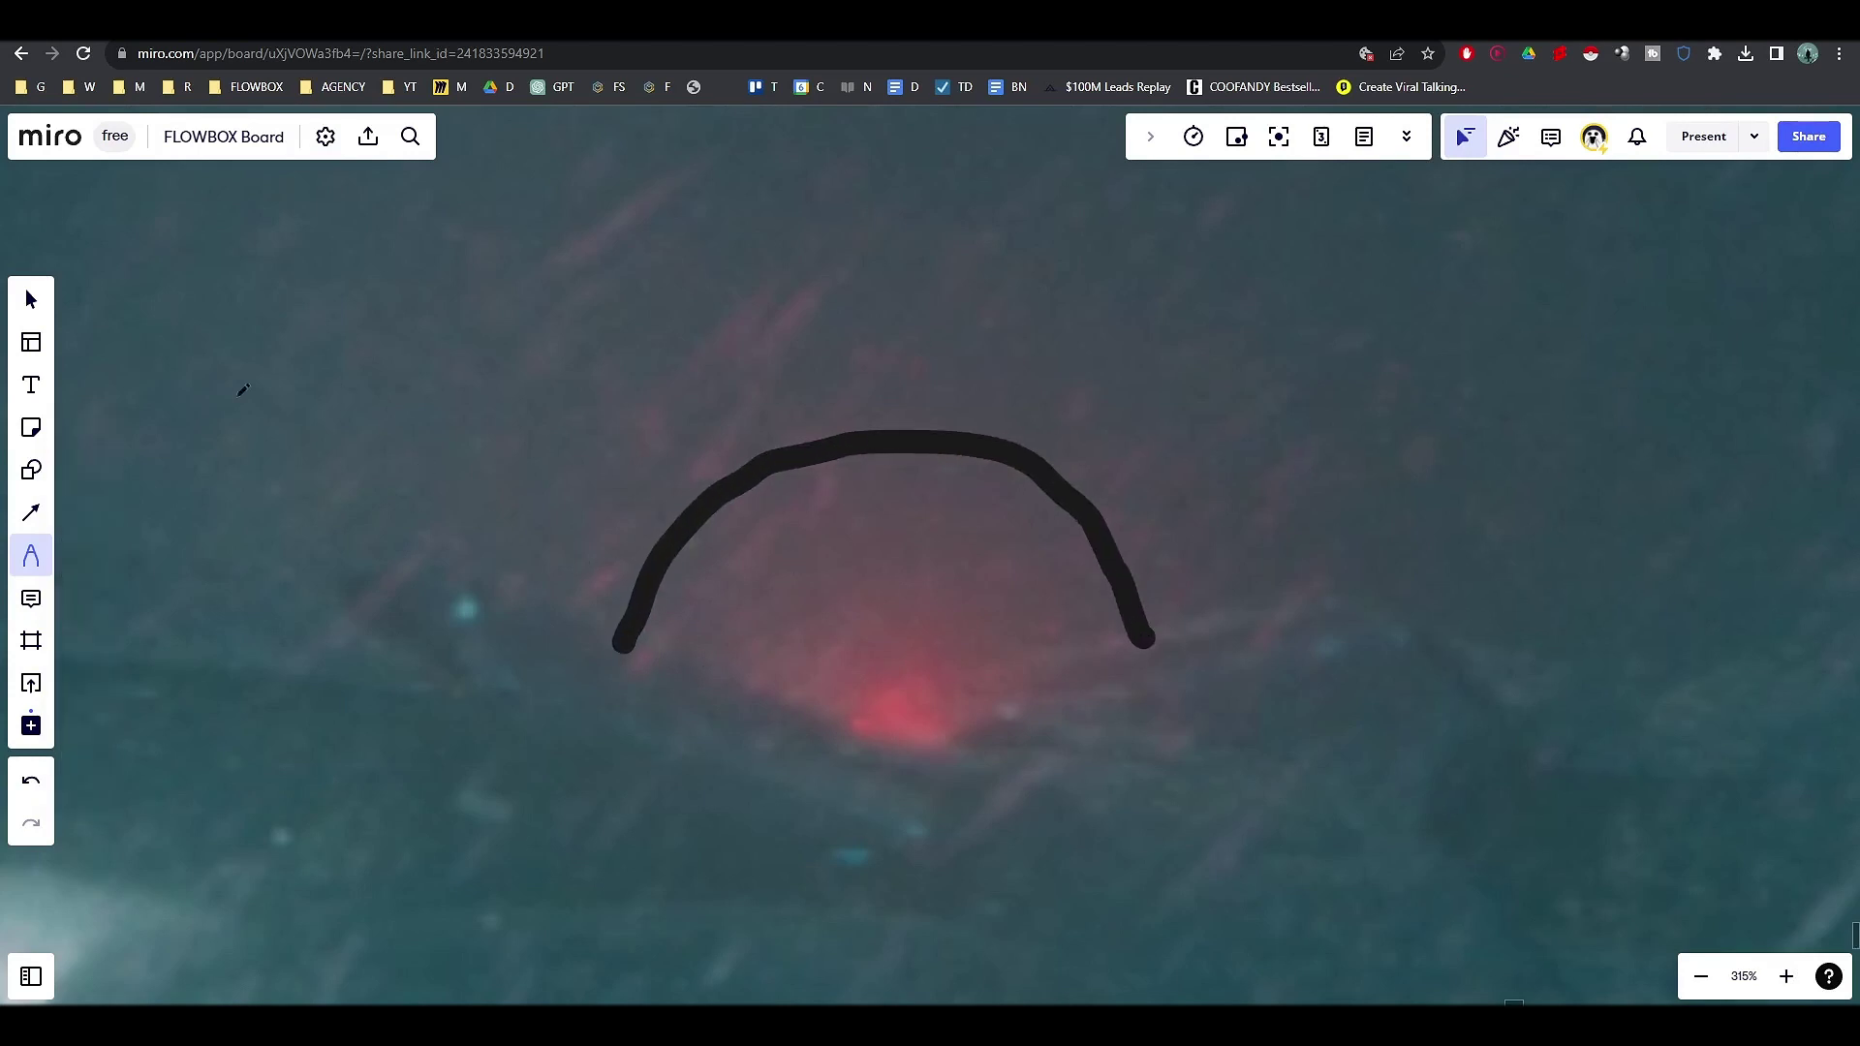
mouse_move(721, 228)
mouse_down()
mouse_move(489, 276)
mouse_move(766, 126)
mouse_up()
mouse_move(468, 525)
mouse_down()
mouse_move(468, 560)
mouse_move(438, 534)
mouse_move(433, 559)
mouse_up()
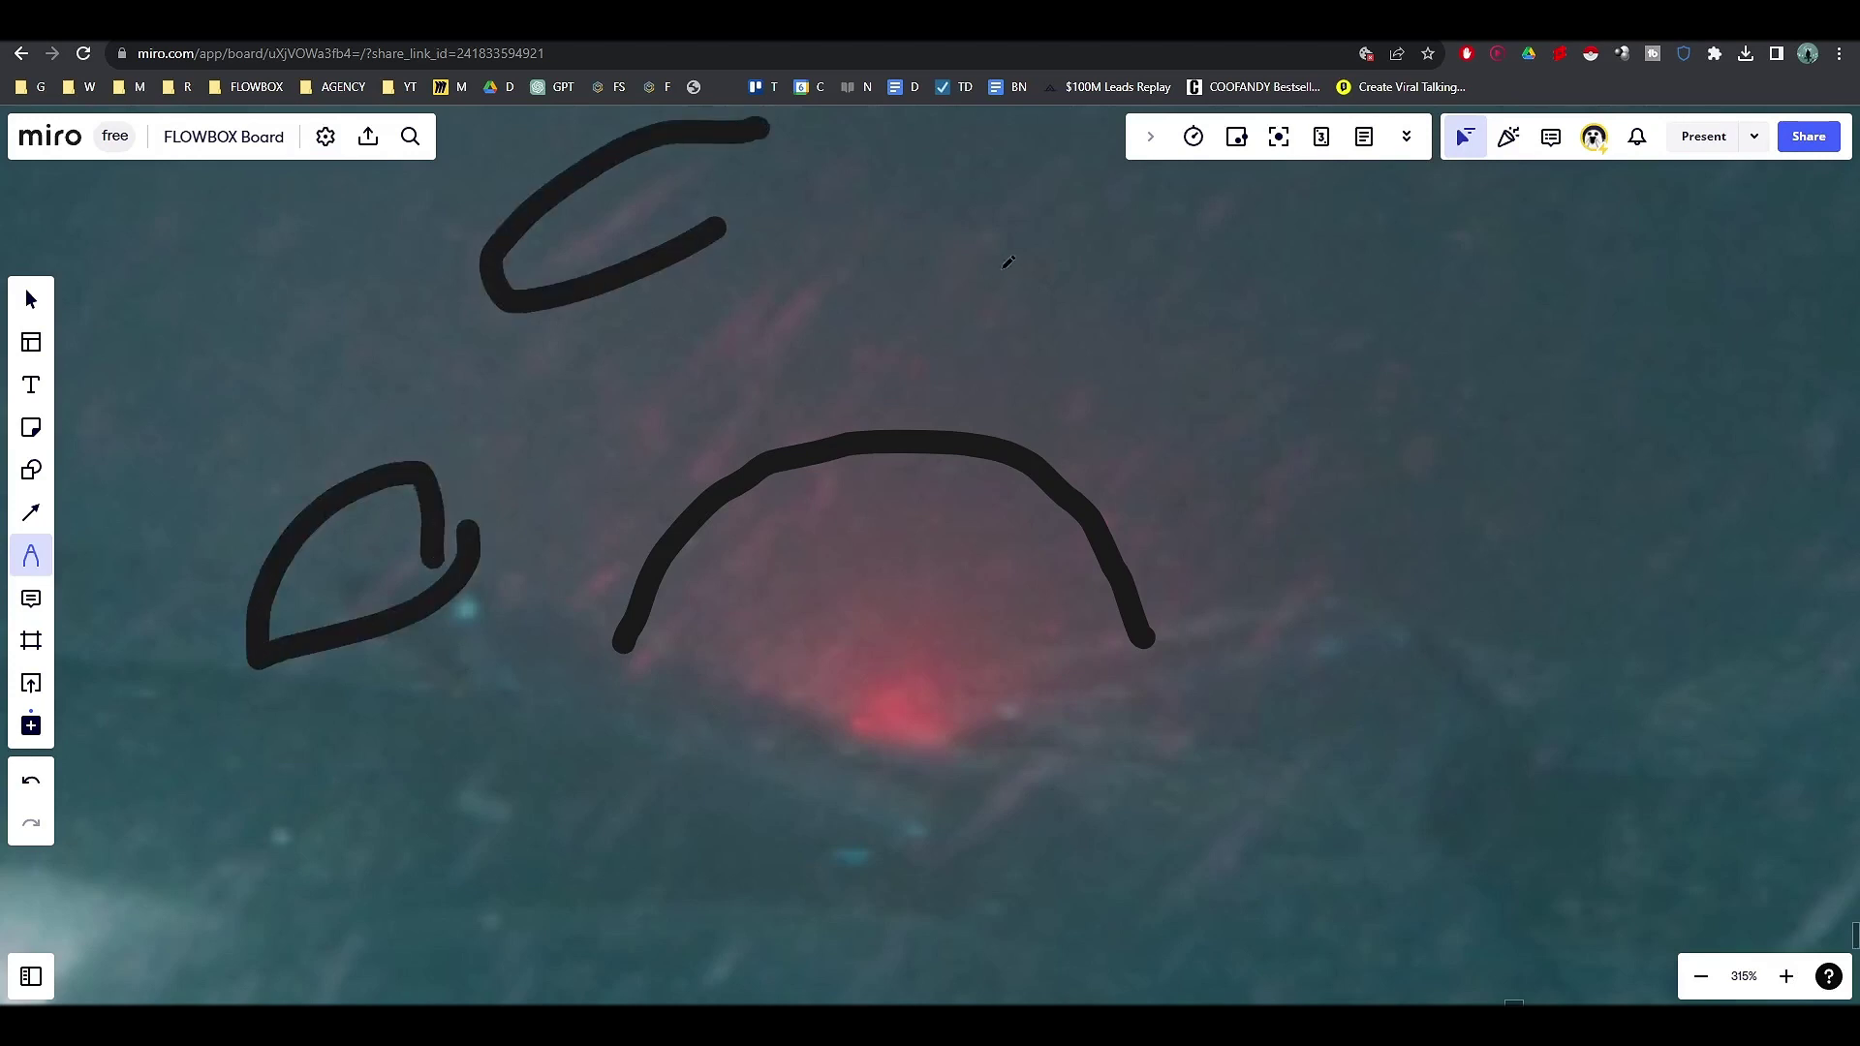
mouse_move(1017, 161)
mouse_down()
mouse_move(913, 335)
mouse_move(1127, 156)
mouse_up()
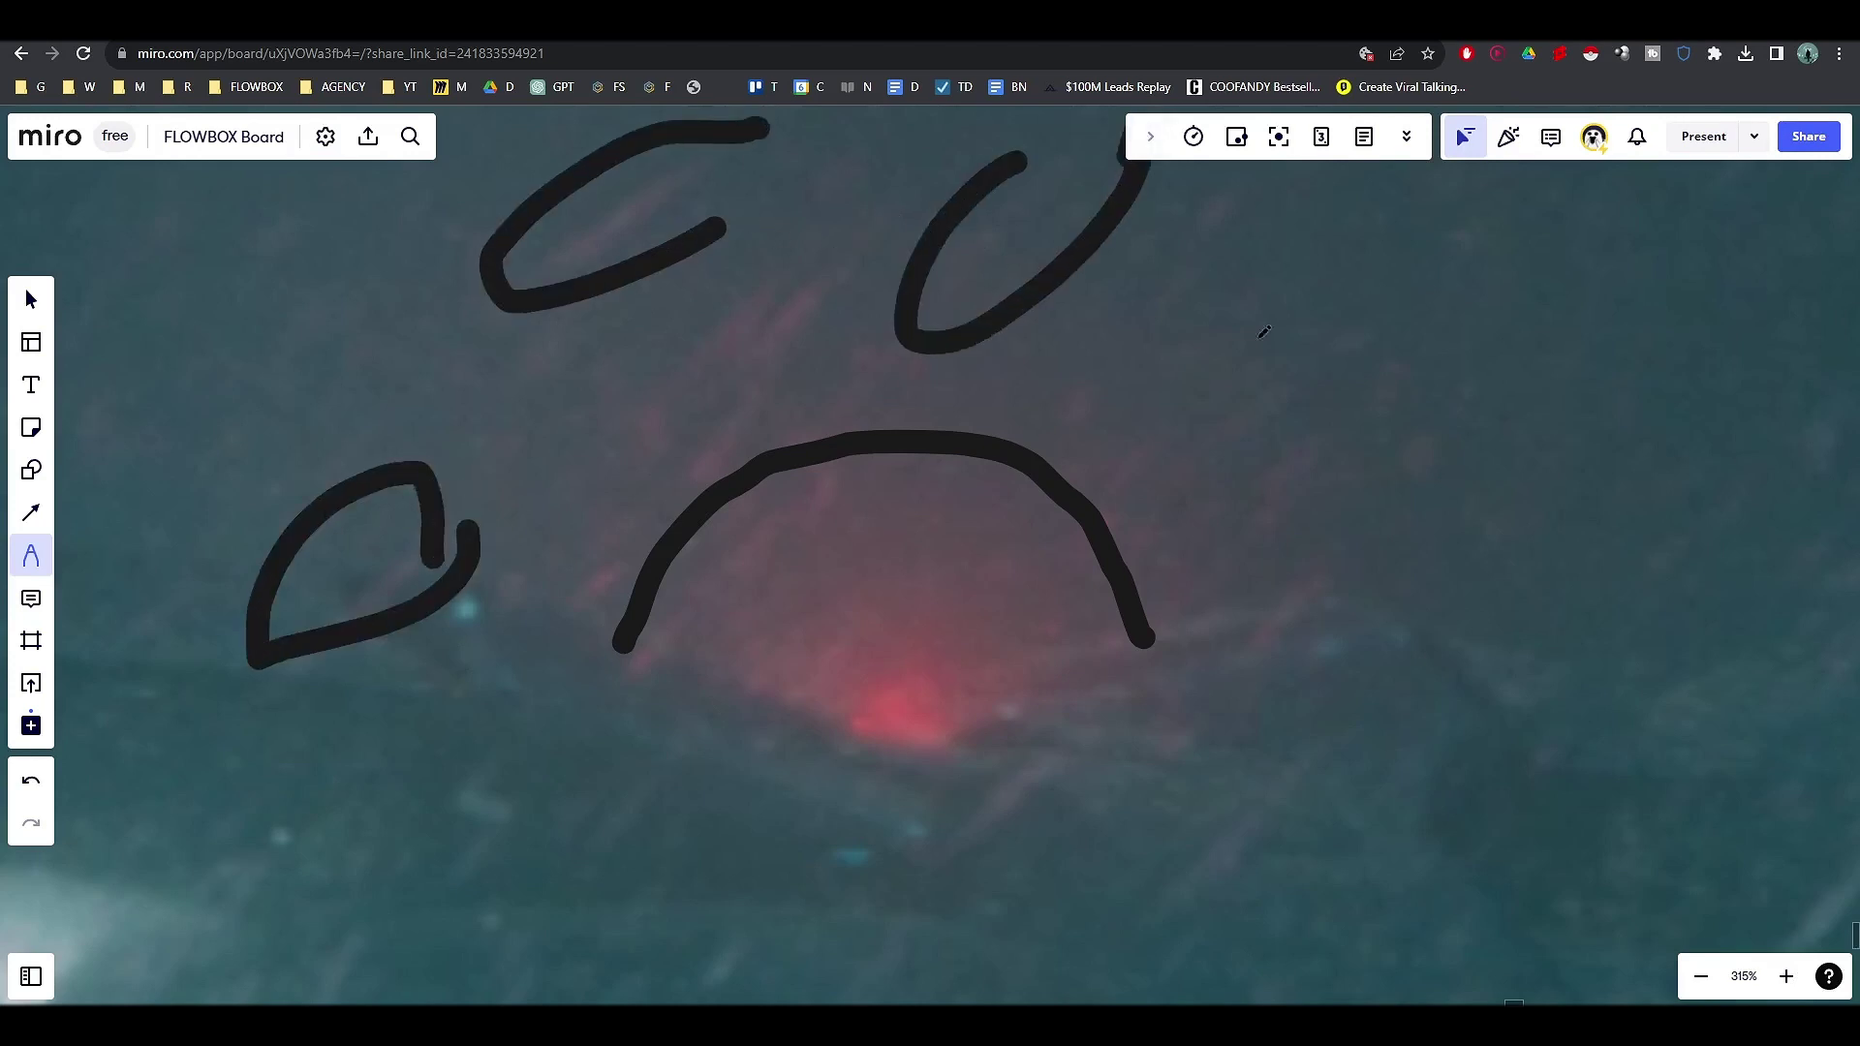
middle_drag(1345, 382, 1071, 536)
middle_drag(1160, 466, 928, 623)
mouse_move(833, 519)
mouse_down()
mouse_move(775, 492)
mouse_move(876, 416)
mouse_up()
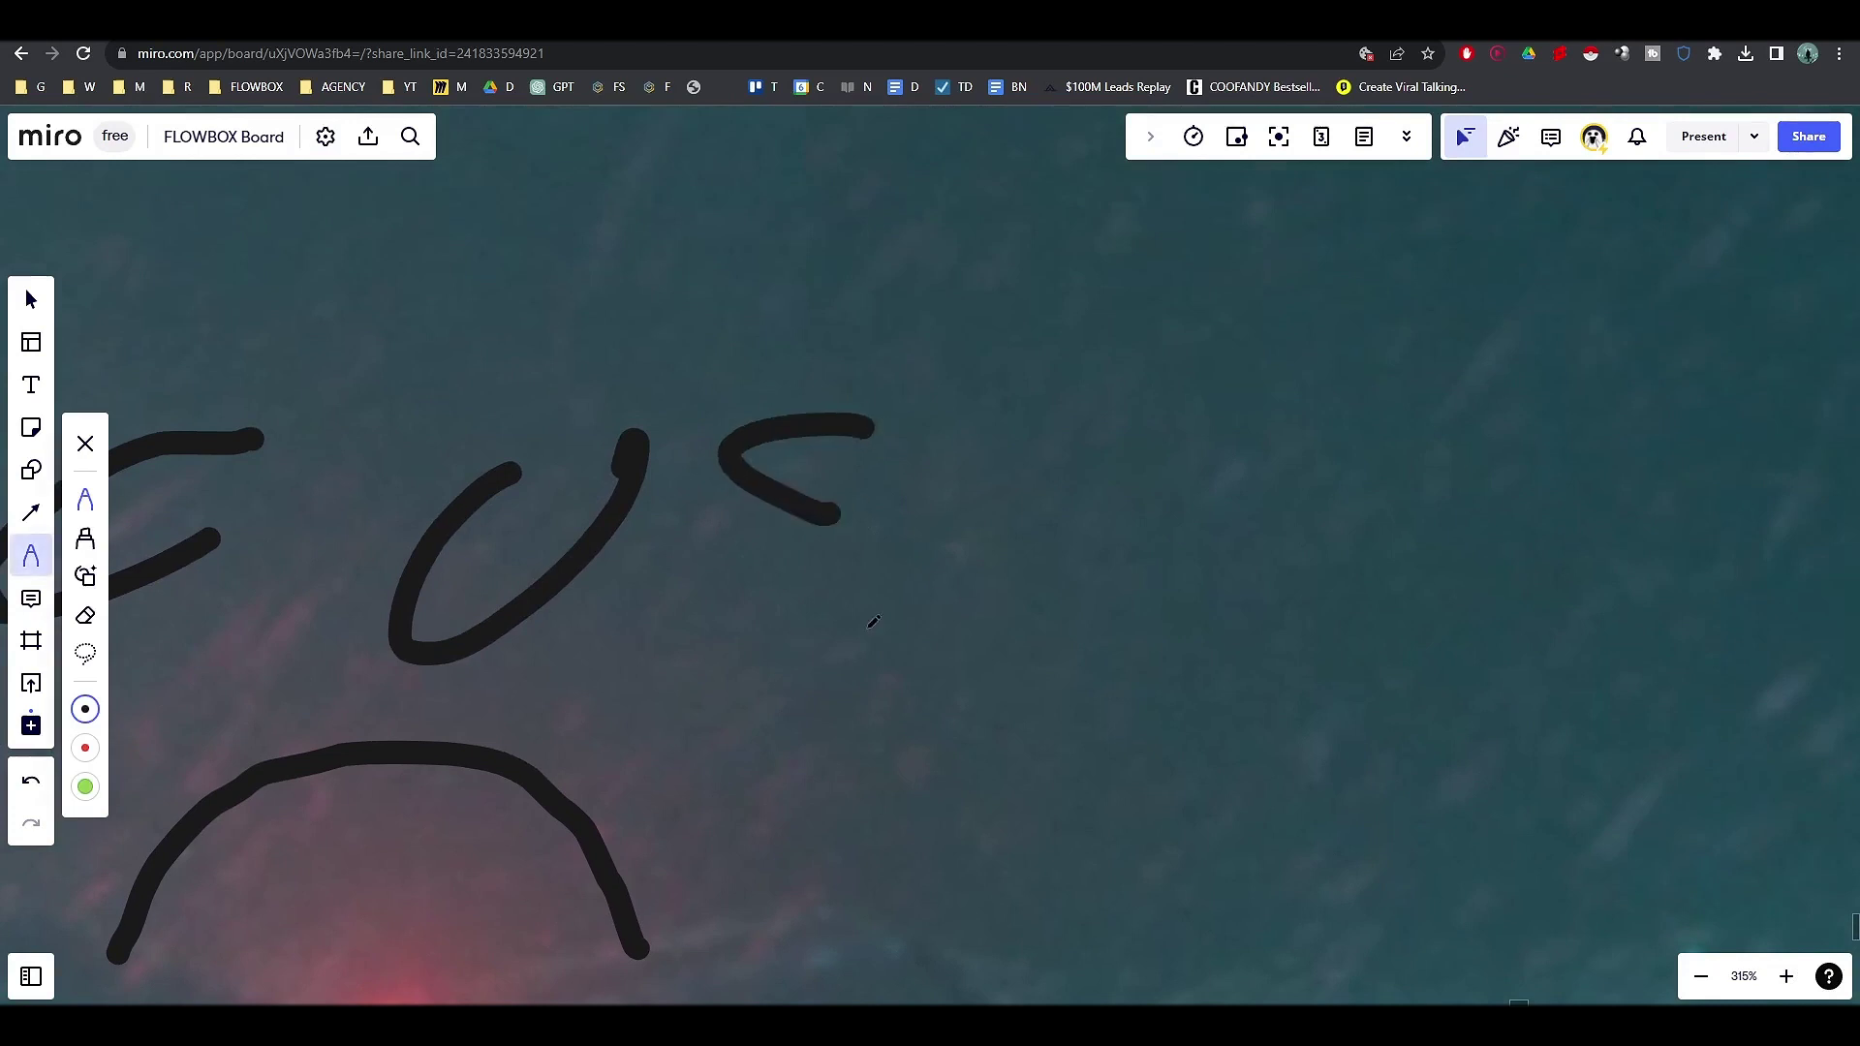
mouse_move(858, 693)
mouse_down()
mouse_move(964, 765)
mouse_move(852, 702)
mouse_up()
scroll(851, 703, down, 5)
right_drag(850, 703, 1110, 451)
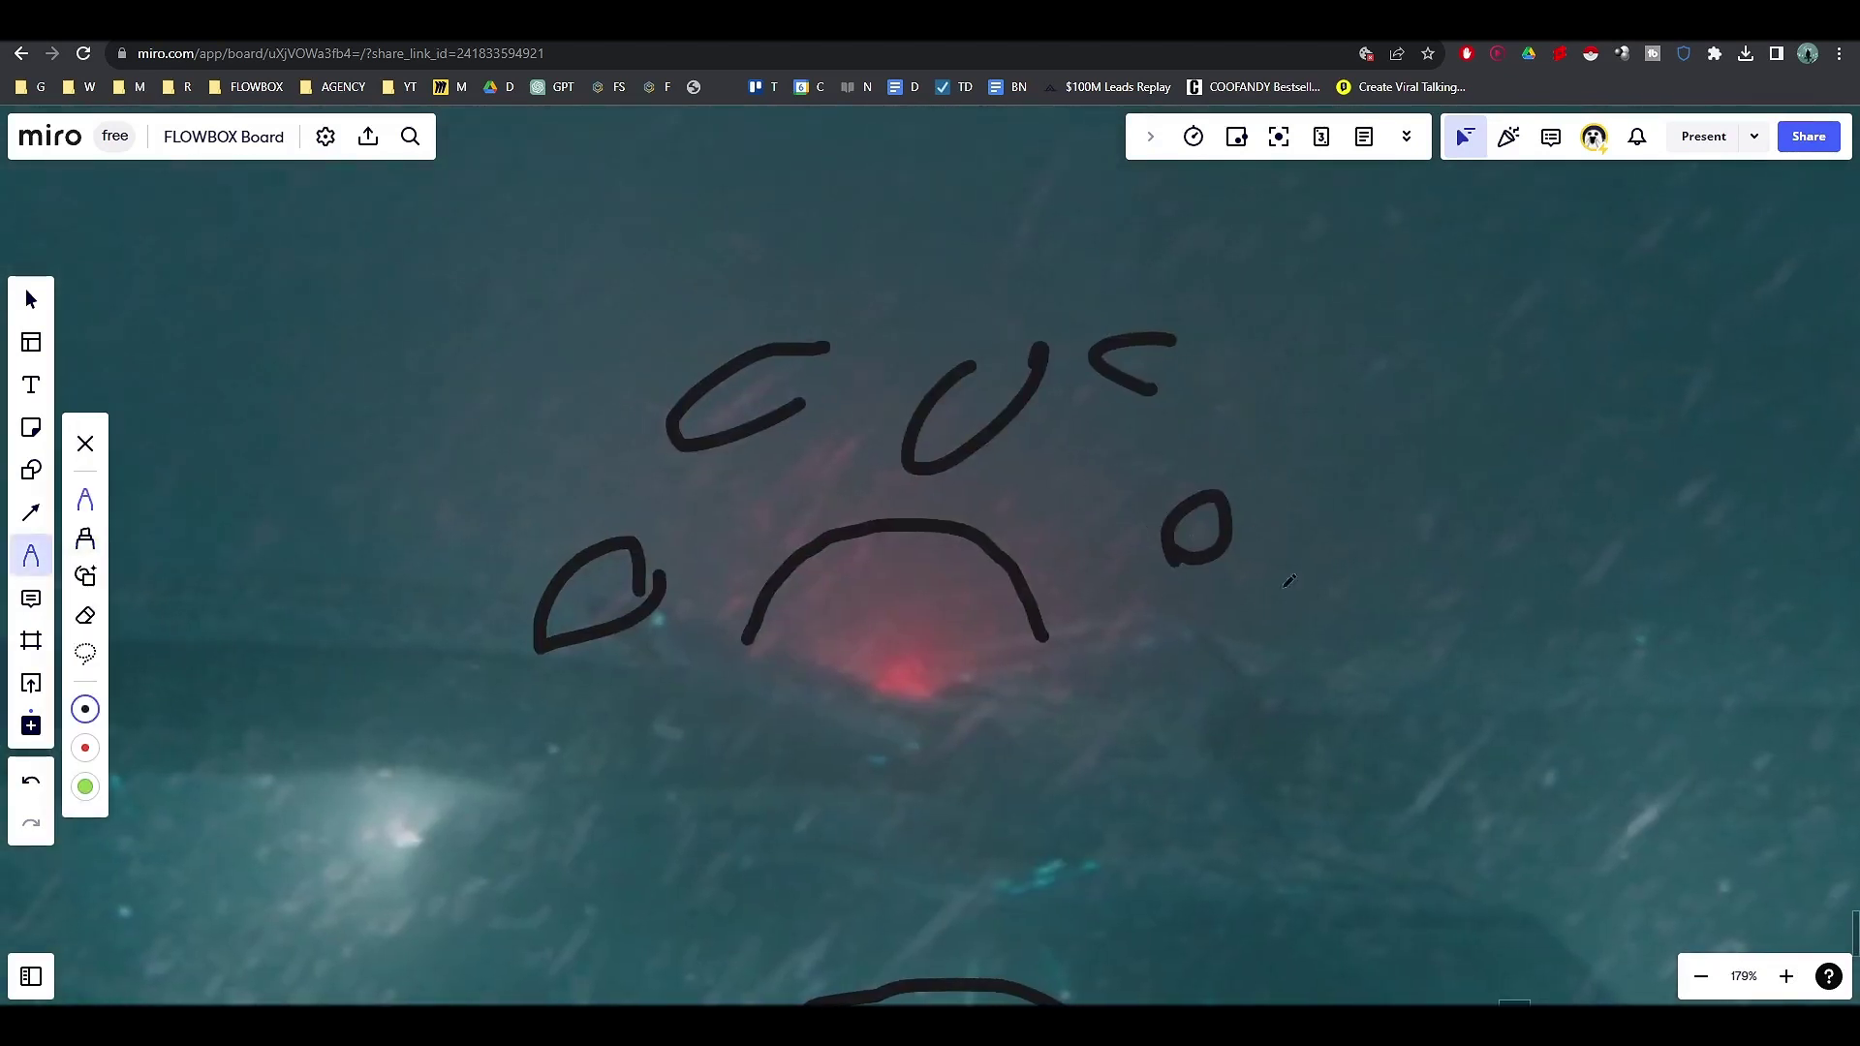
- Draw three loose black outlines over the rain beside the ship, beyond the red "light" label
scroll(1197, 535, down, 3)
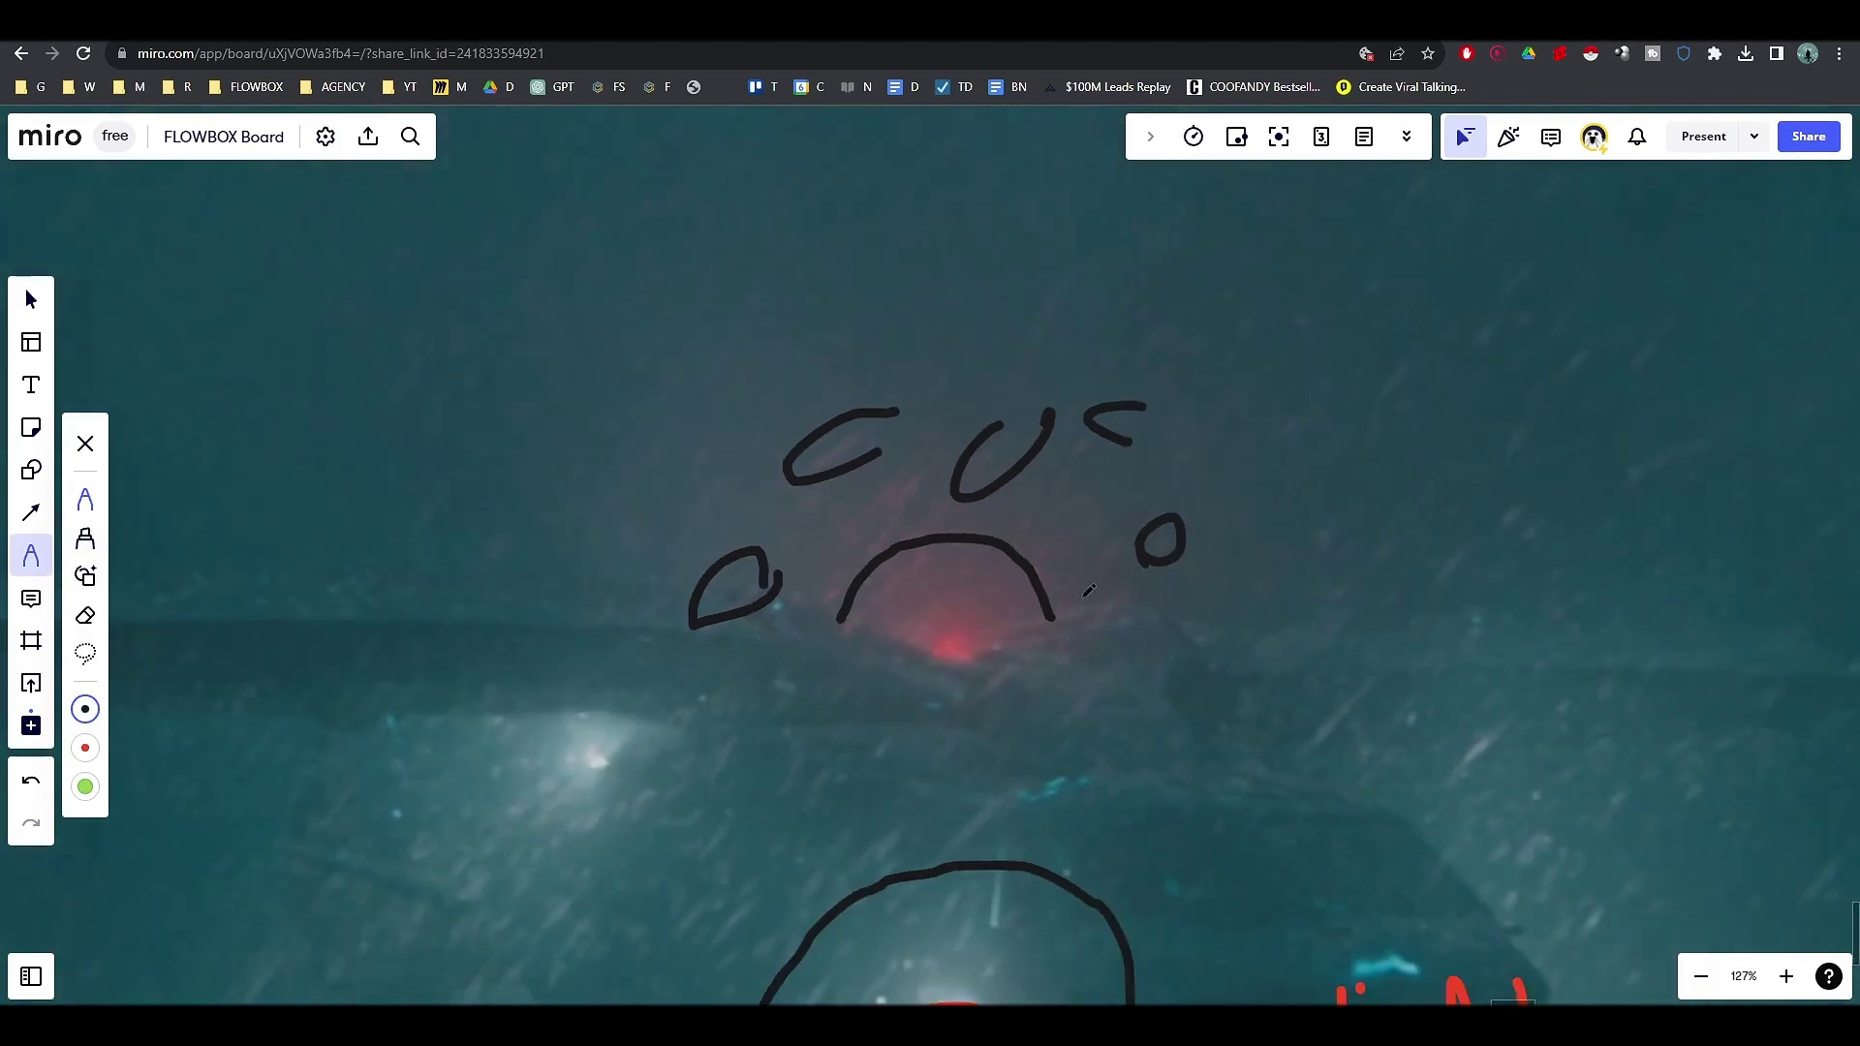
mouse_move(1089, 591)
right_down()
mouse_move(1066, 585)
mouse_move(1058, 531)
right_up()
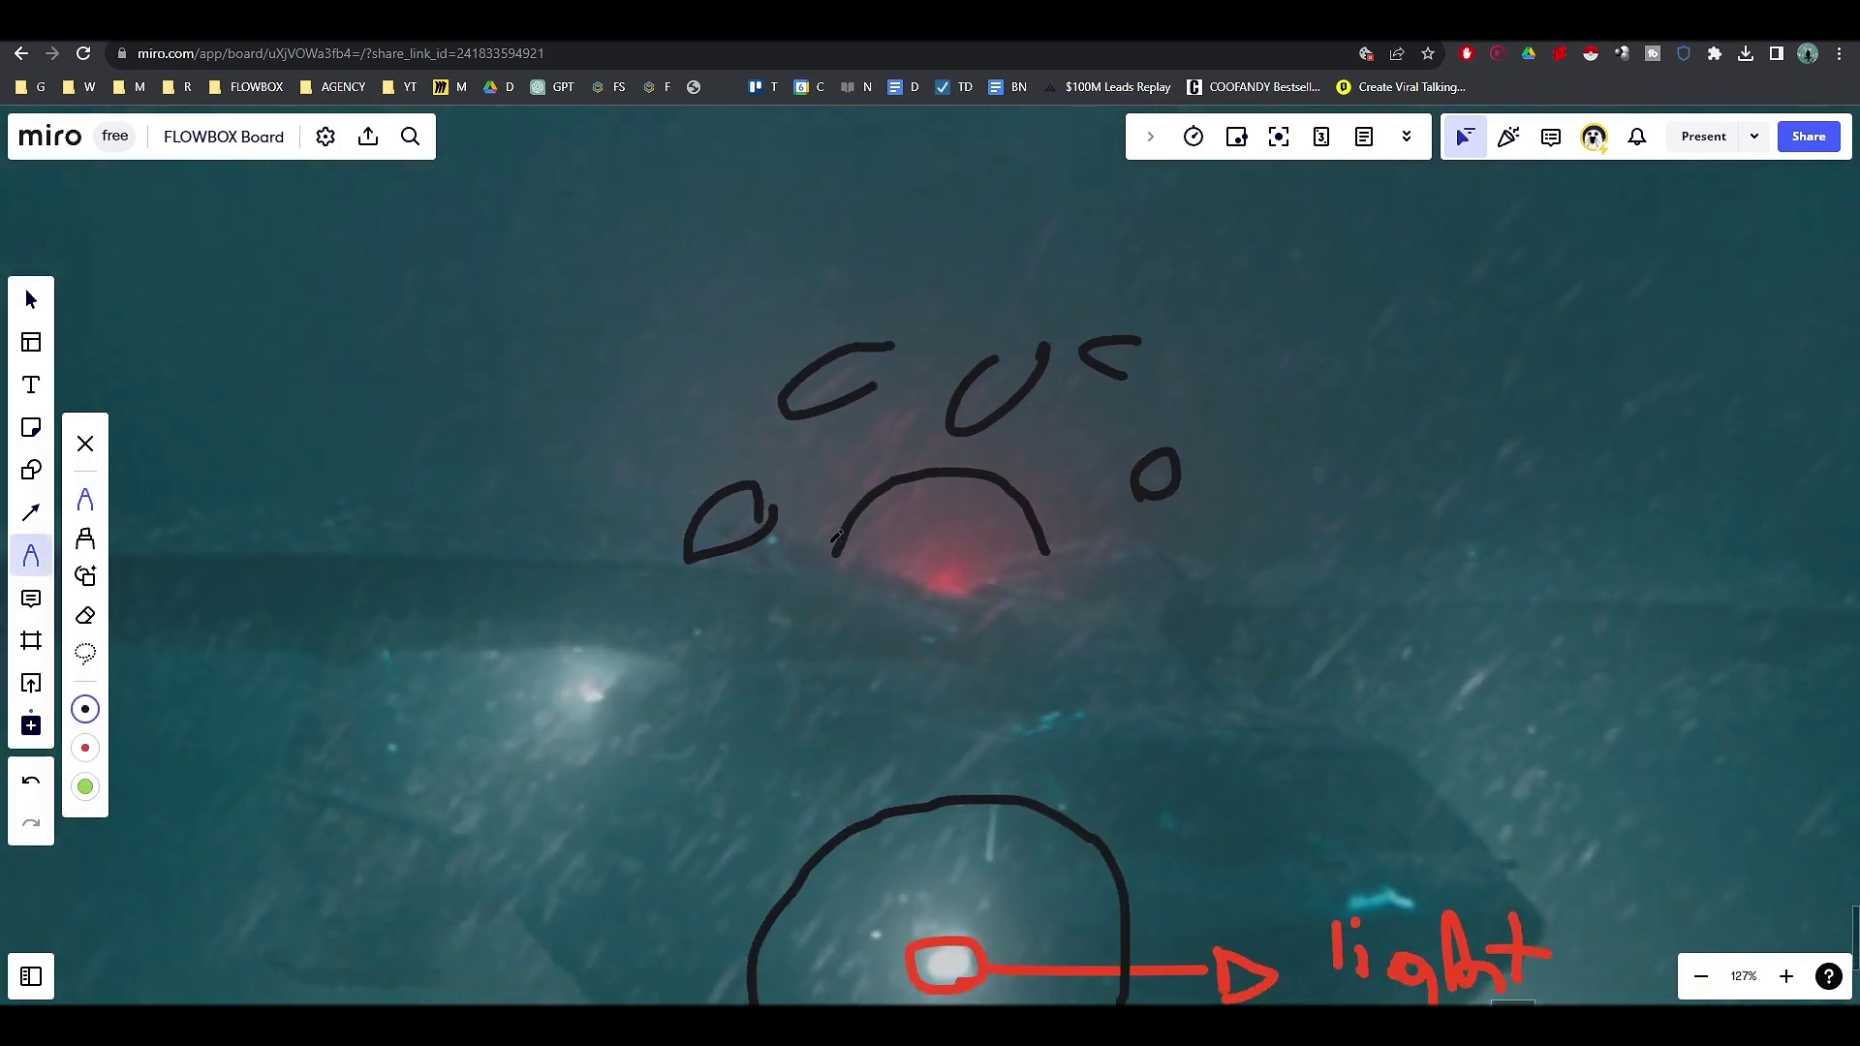
right_drag(794, 538, 781, 509)
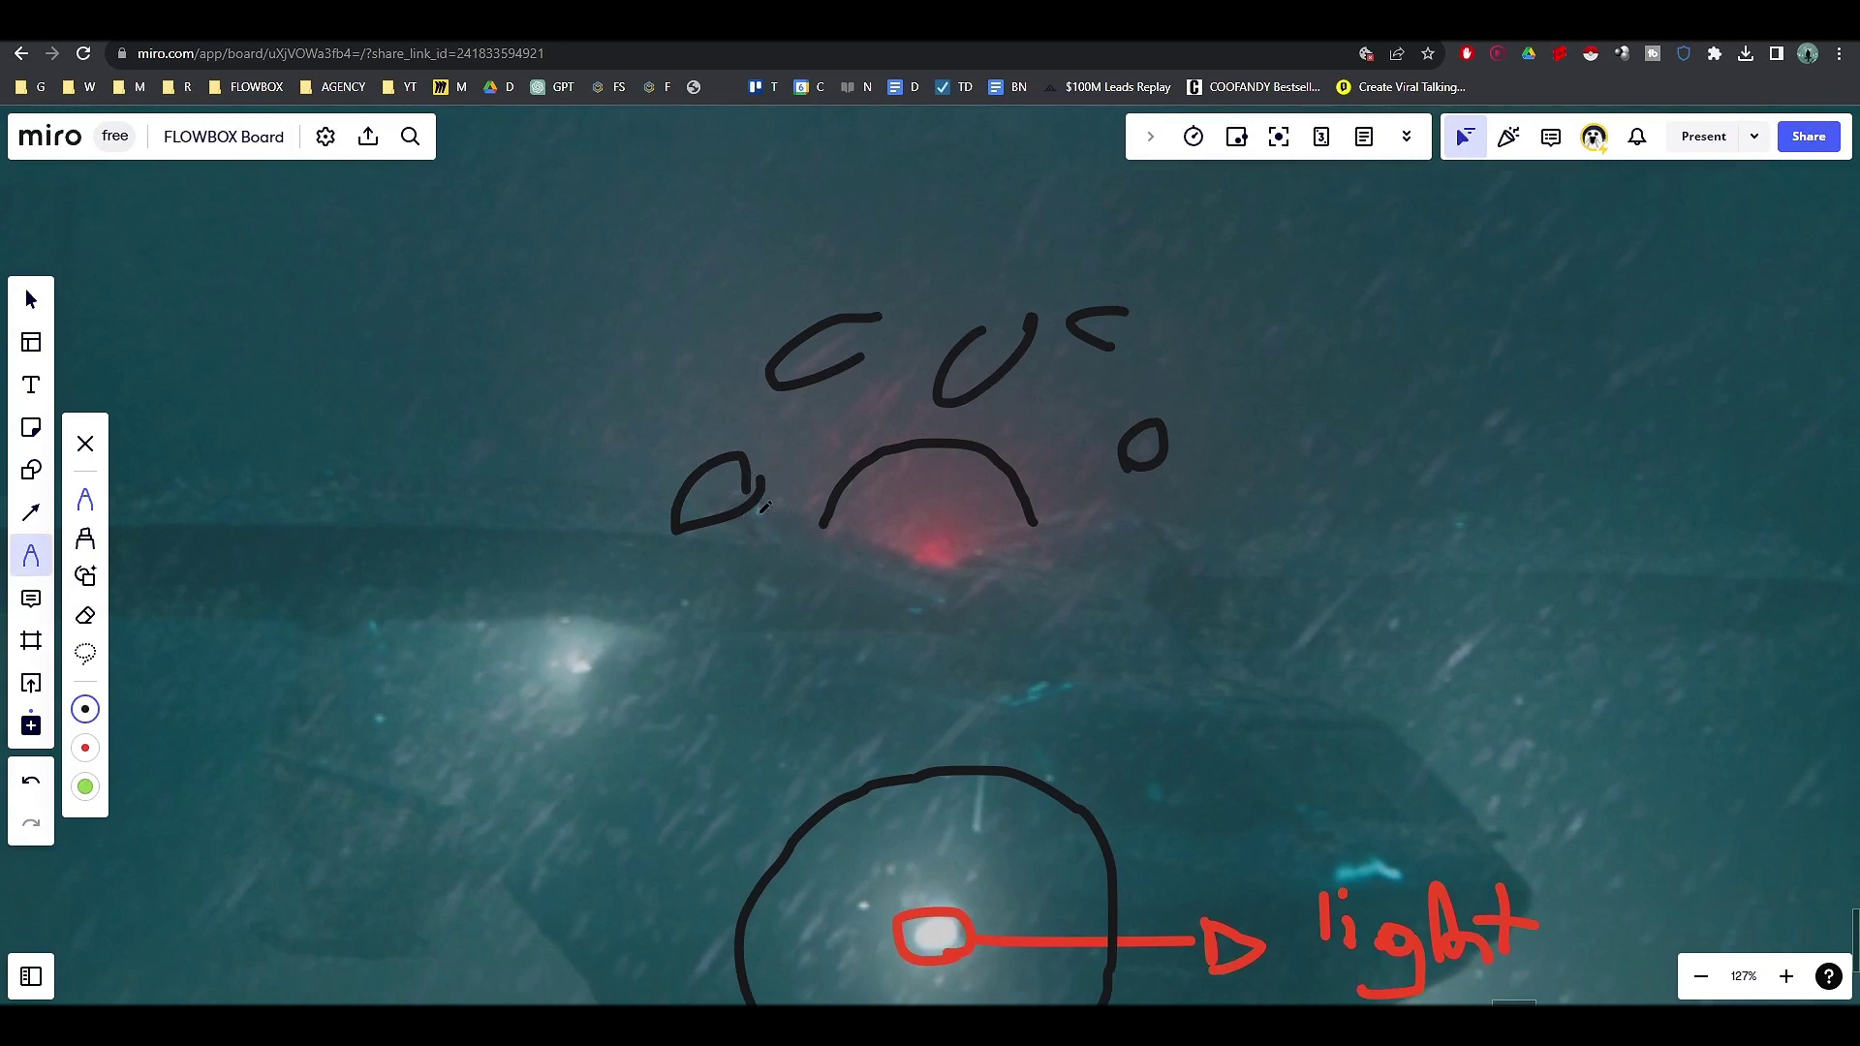
right_drag(740, 584, 731, 486)
scroll(968, 455, down, 3)
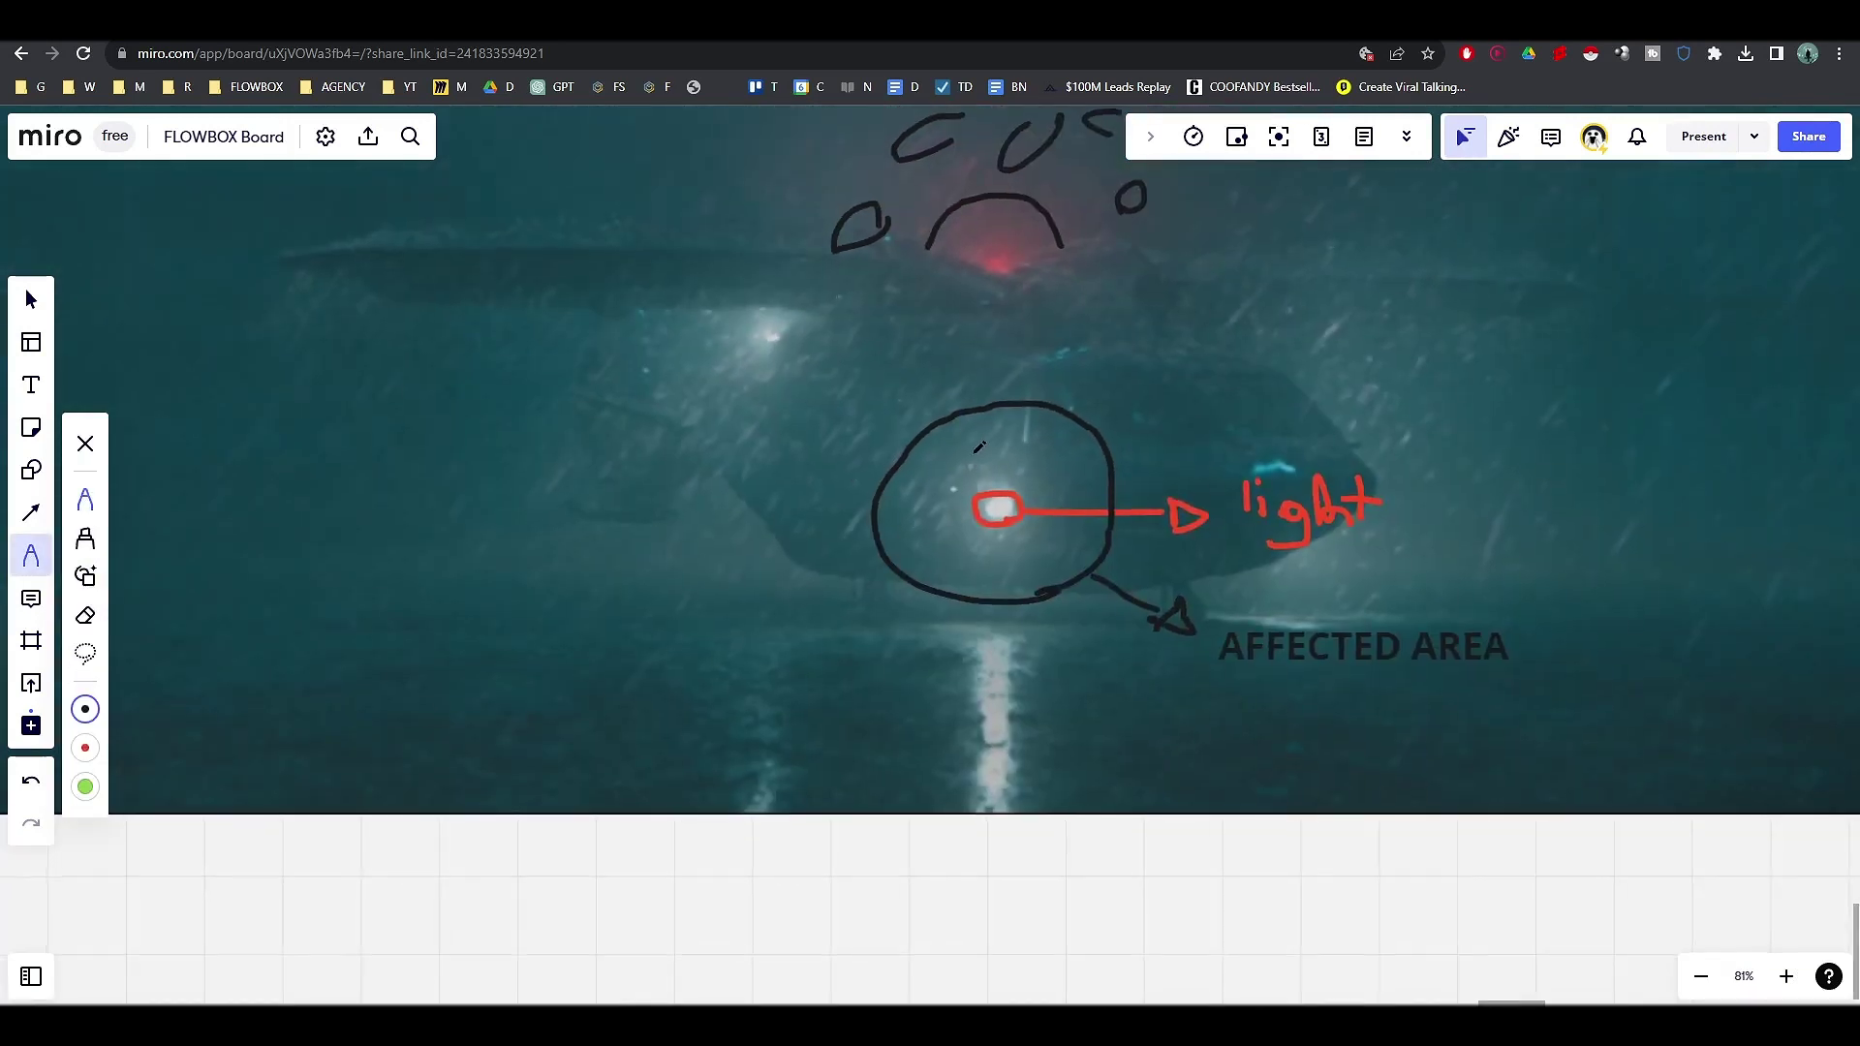
mouse_move(983, 445)
right_down()
mouse_move(890, 587)
mouse_move(752, 567)
right_up()
right_drag(1361, 652, 1199, 652)
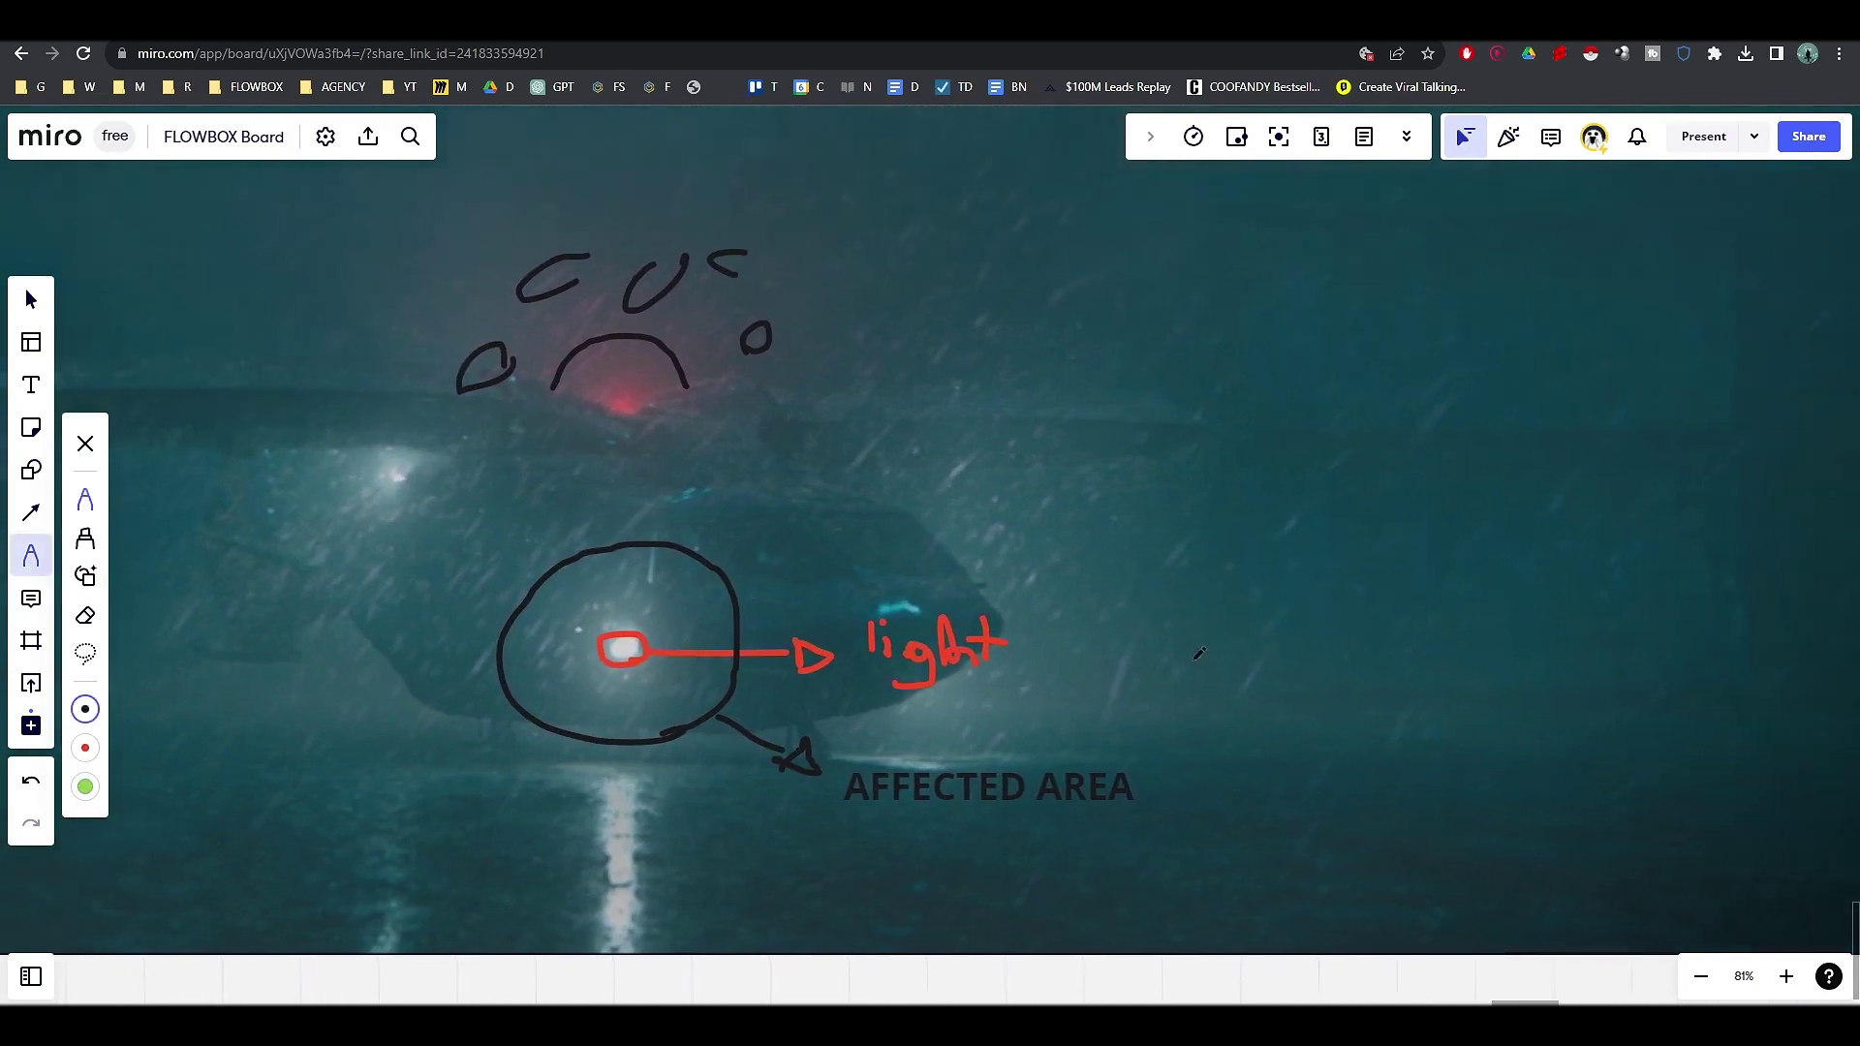
drag(1057, 734, 1071, 682)
mouse_move(1215, 639)
mouse_down()
mouse_move(1217, 698)
mouse_move(1235, 659)
mouse_up()
mouse_move(1145, 566)
mouse_down()
mouse_move(1193, 570)
mouse_move(1148, 580)
mouse_up()
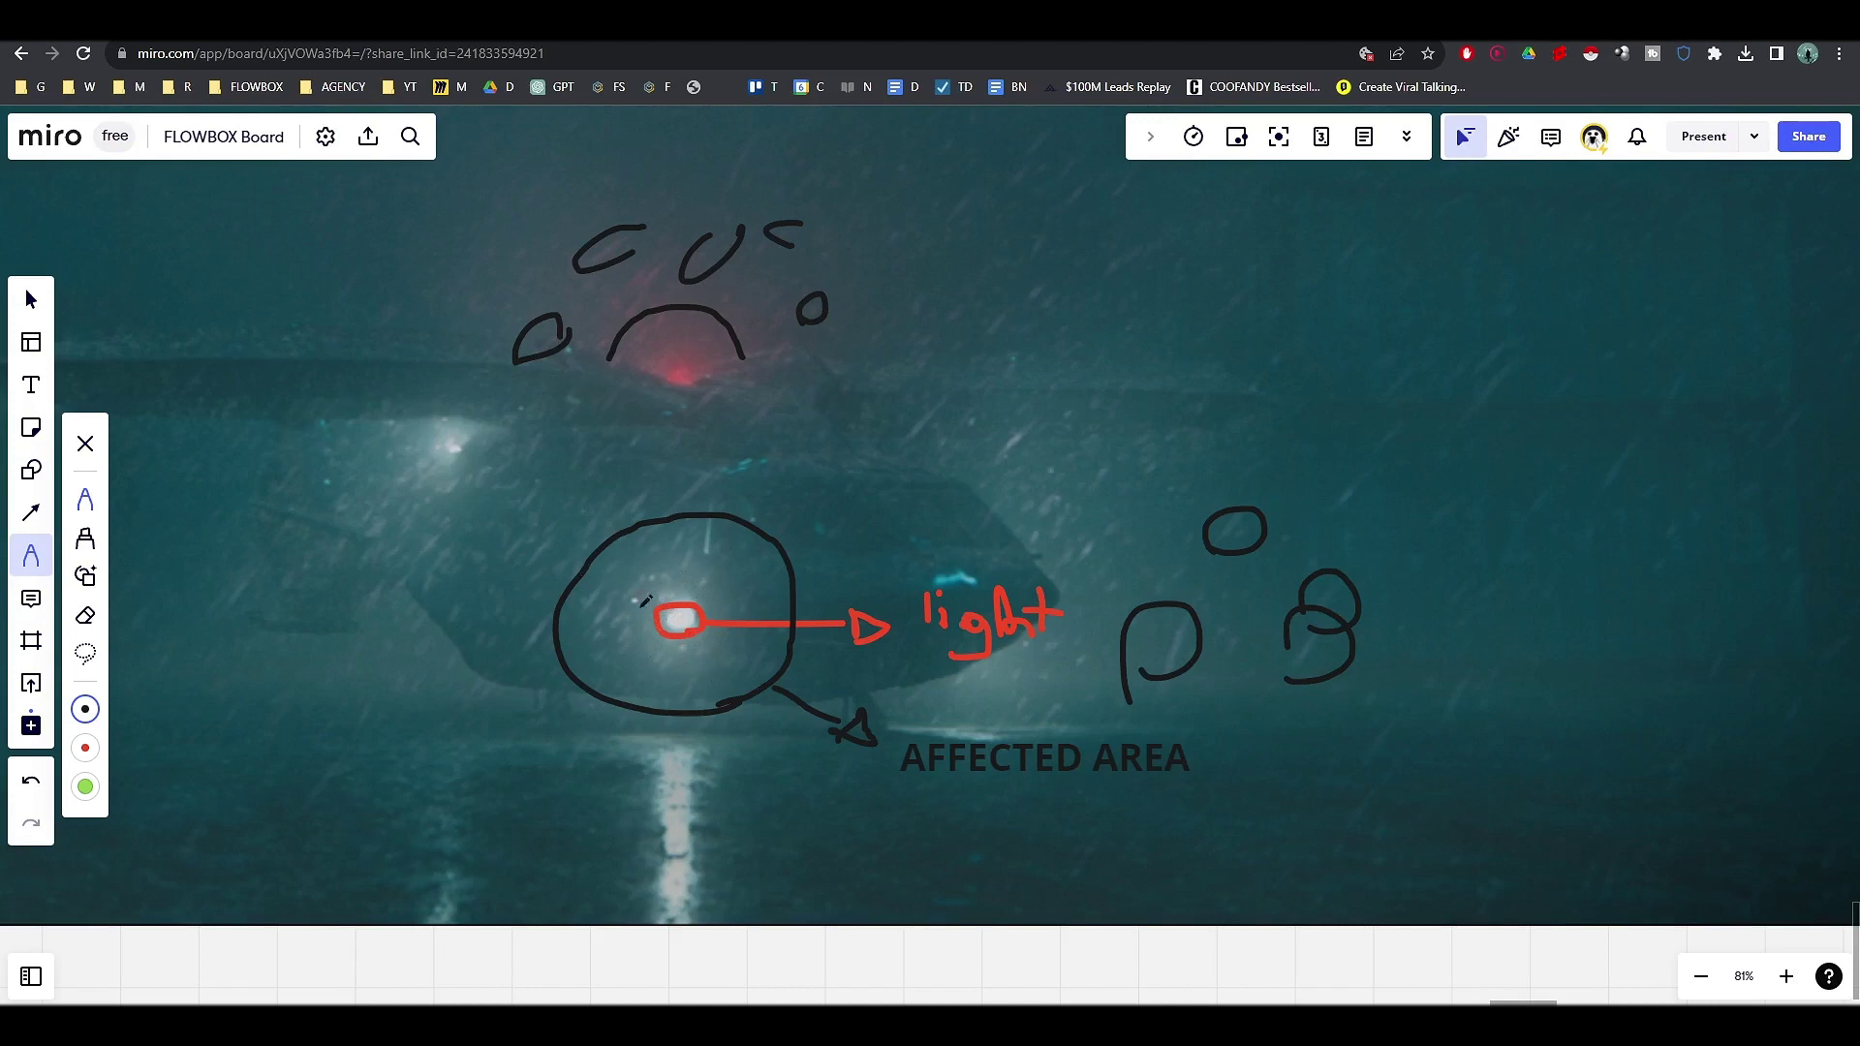
- Examine the annotated reference image, comparing the ship's lights, the surrounding rain and the reflections on the water
middle_drag(829, 569, 1007, 606)
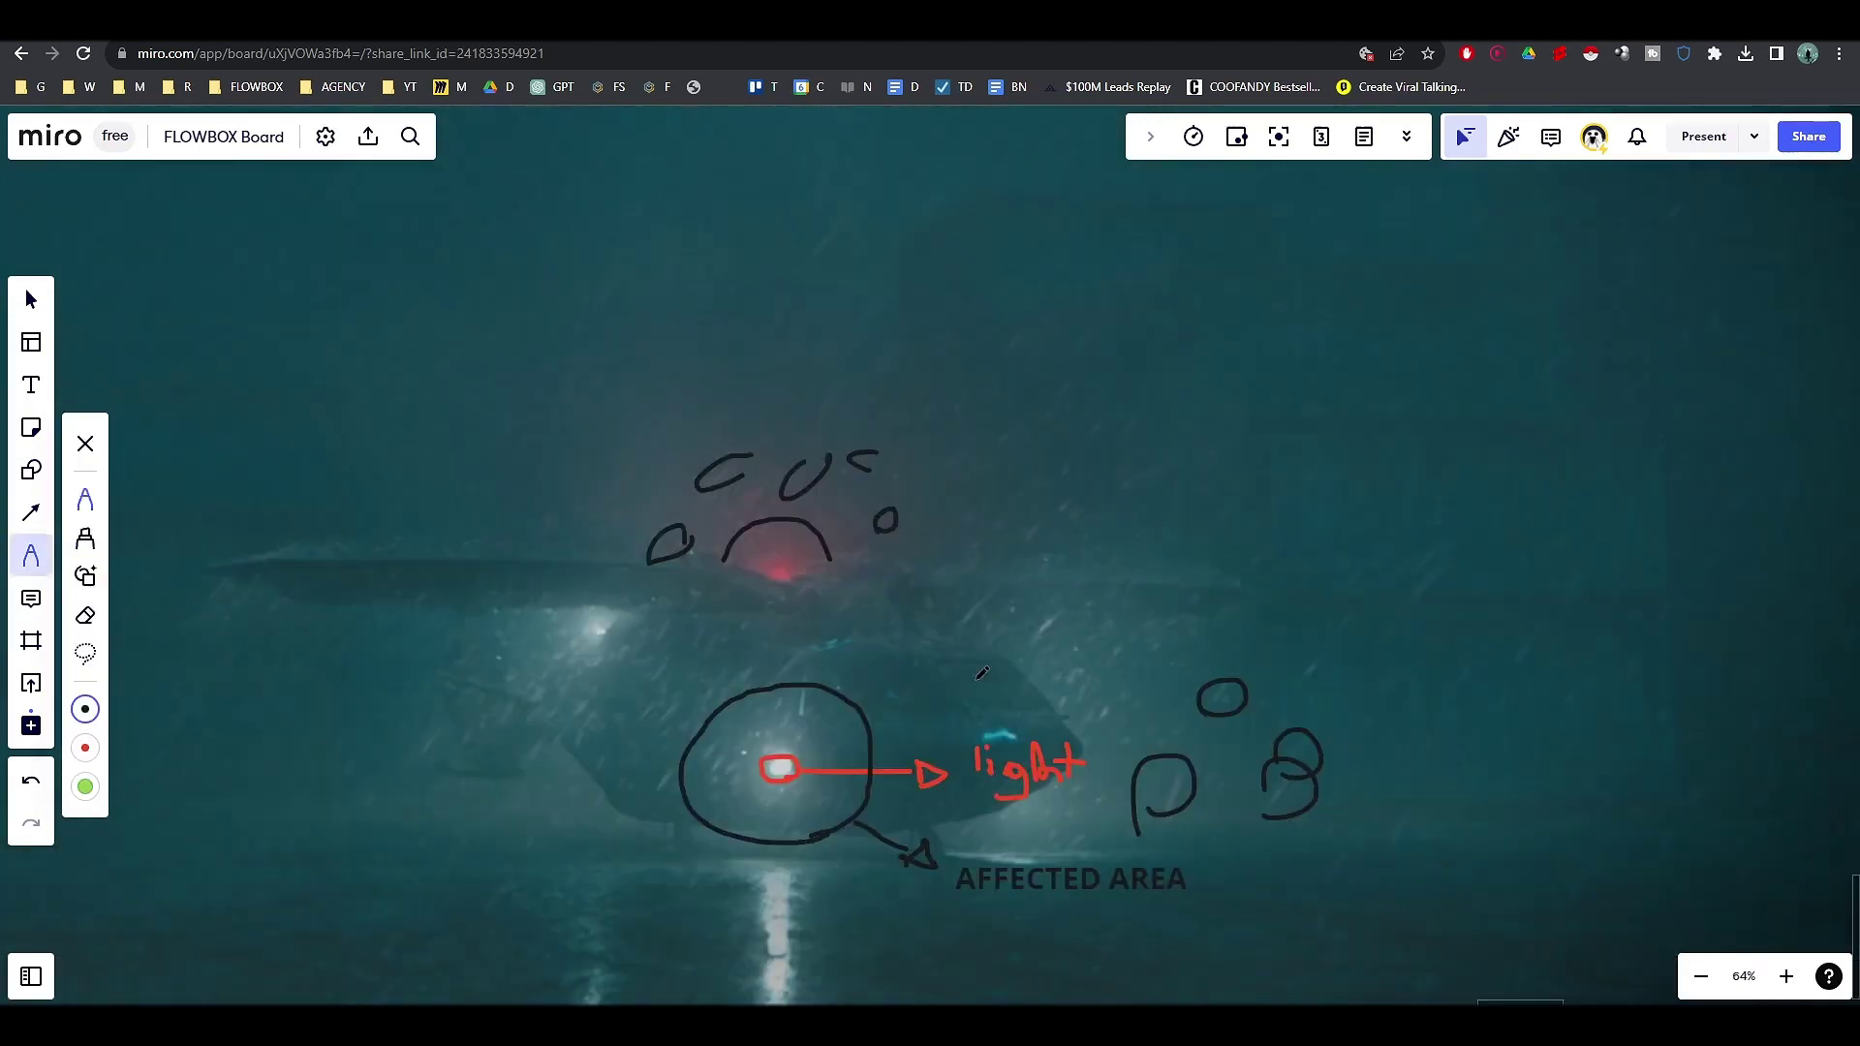
scroll(969, 678, down, 3)
scroll(969, 679, left, 2)
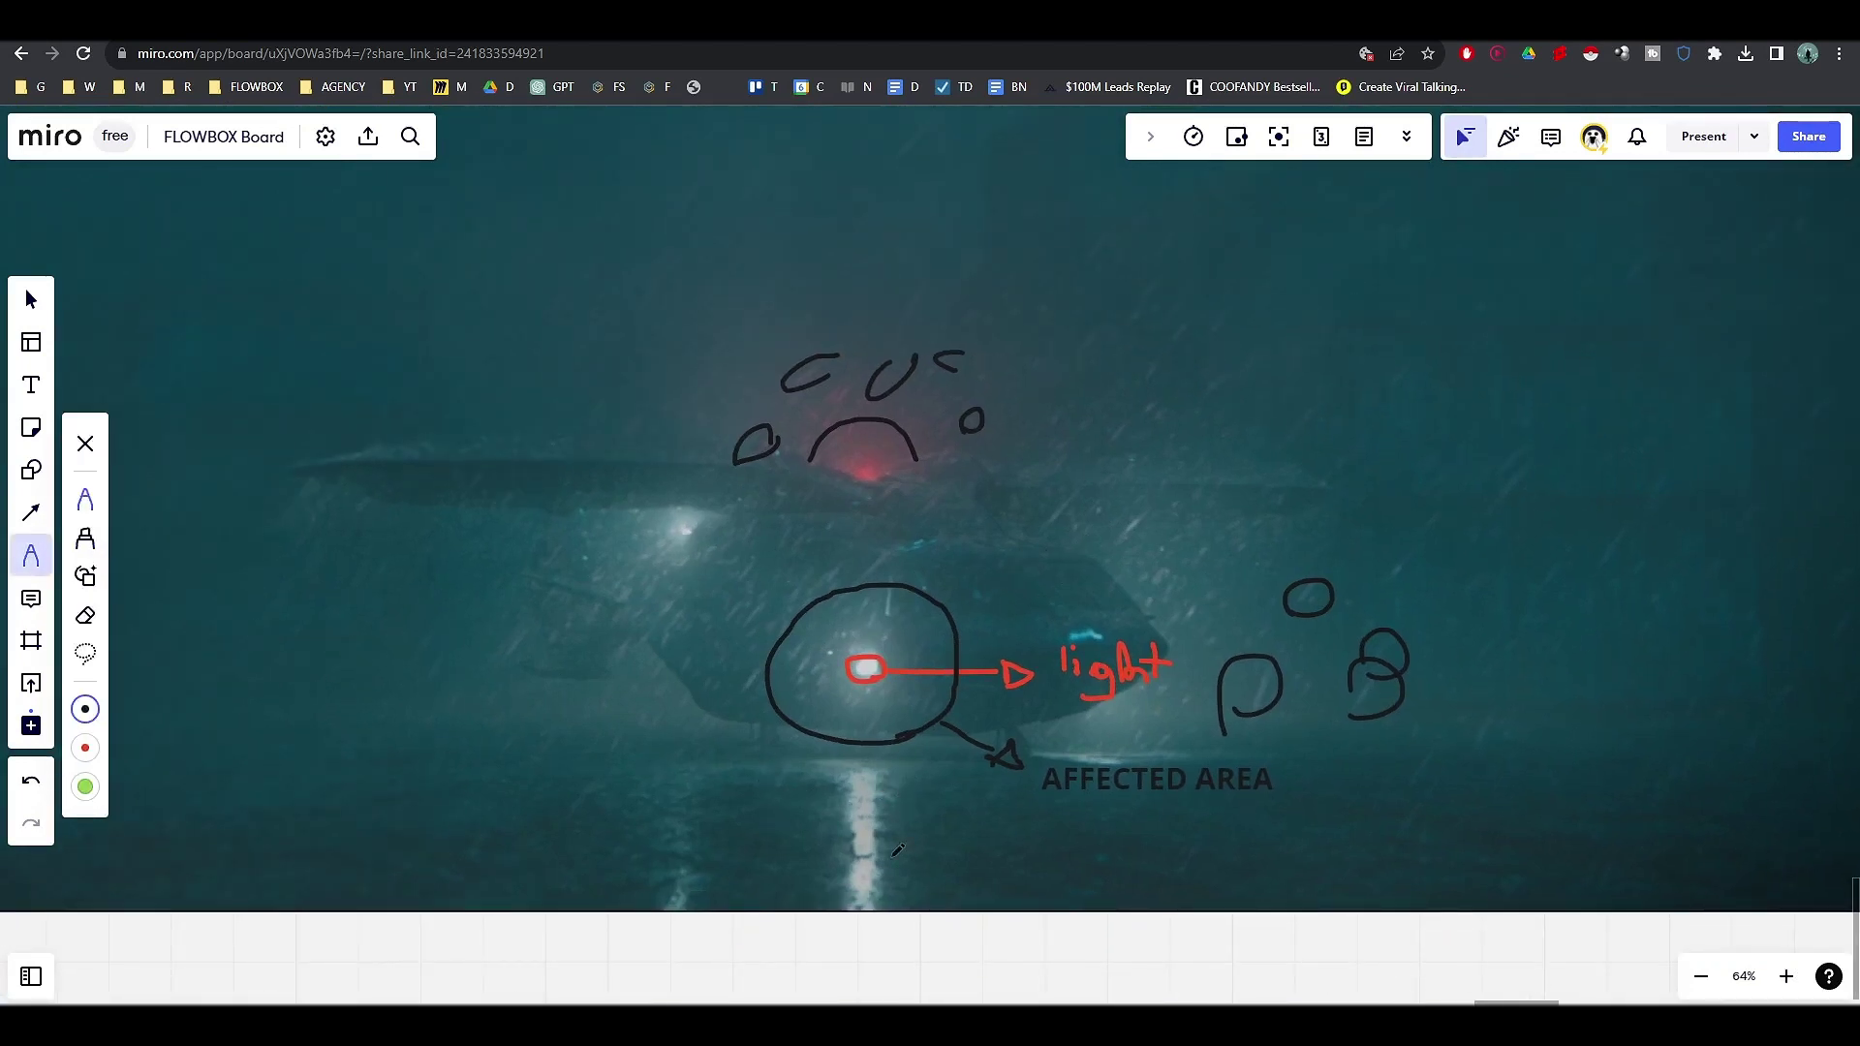
scroll(898, 849, up, 5)
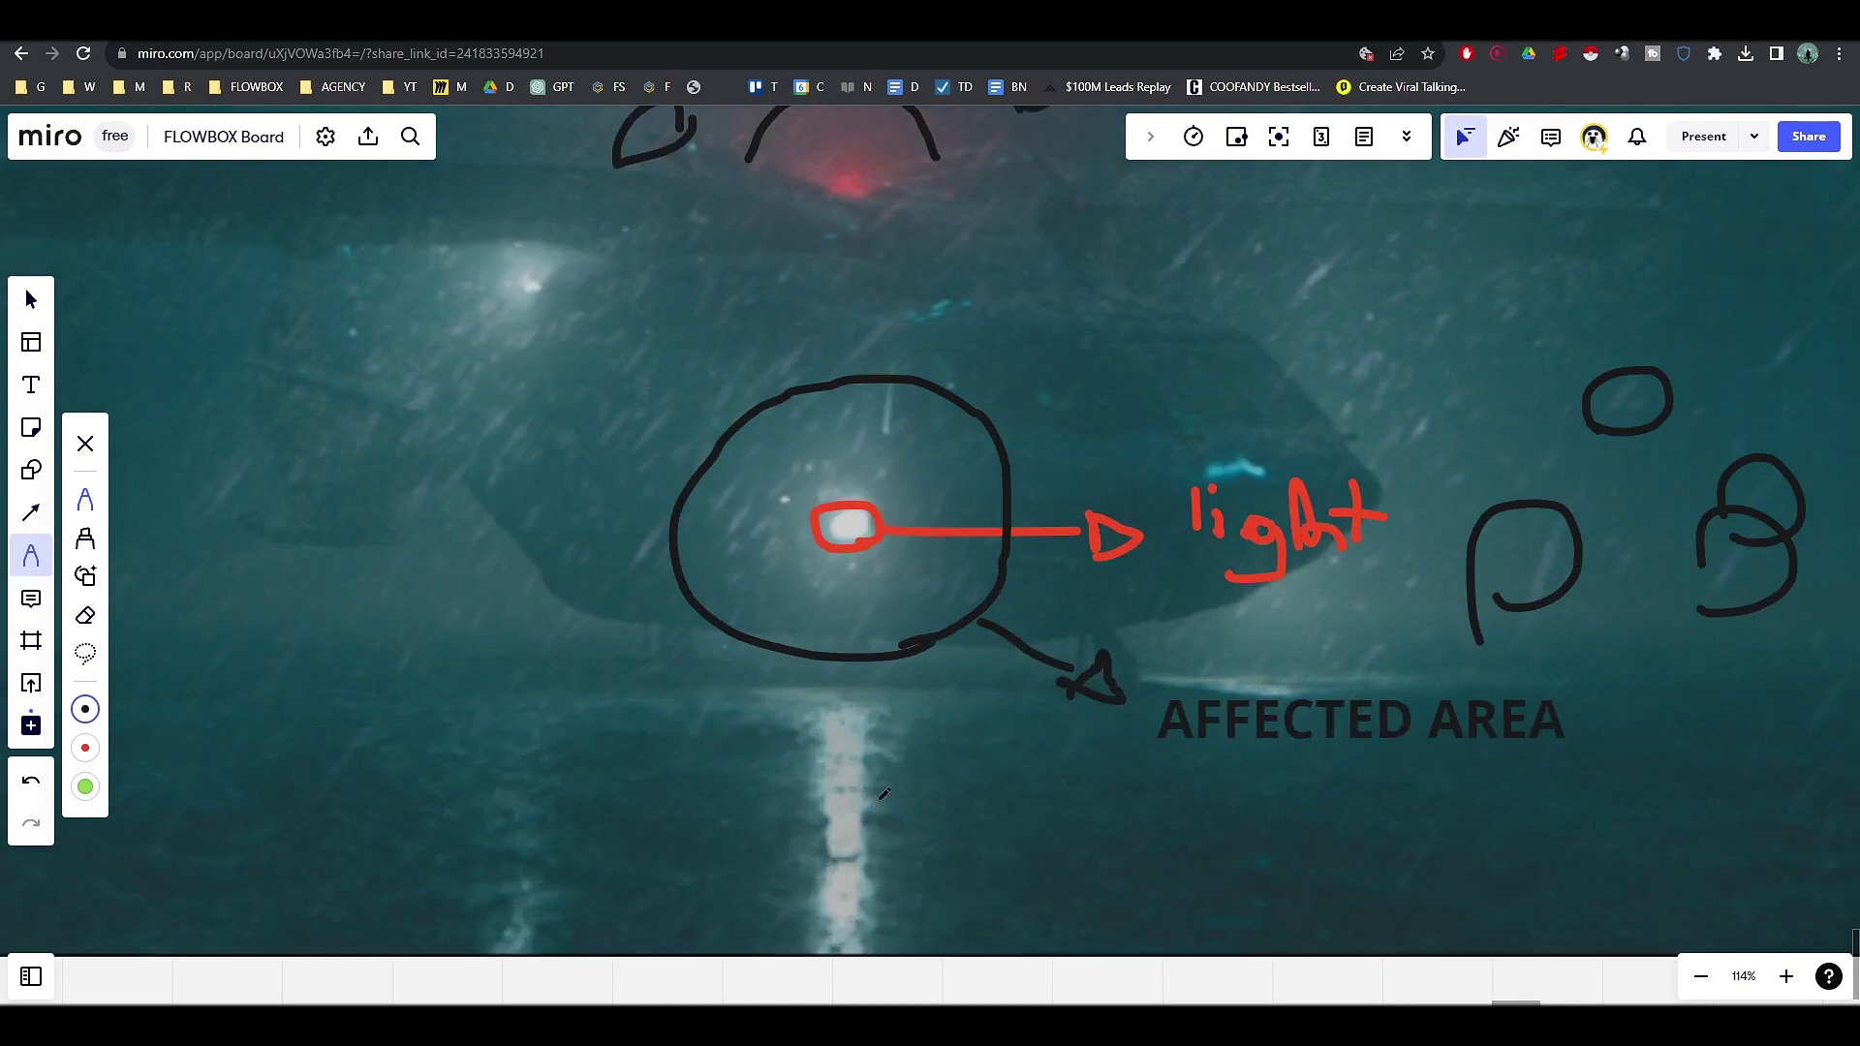
scroll(929, 794, left, 5)
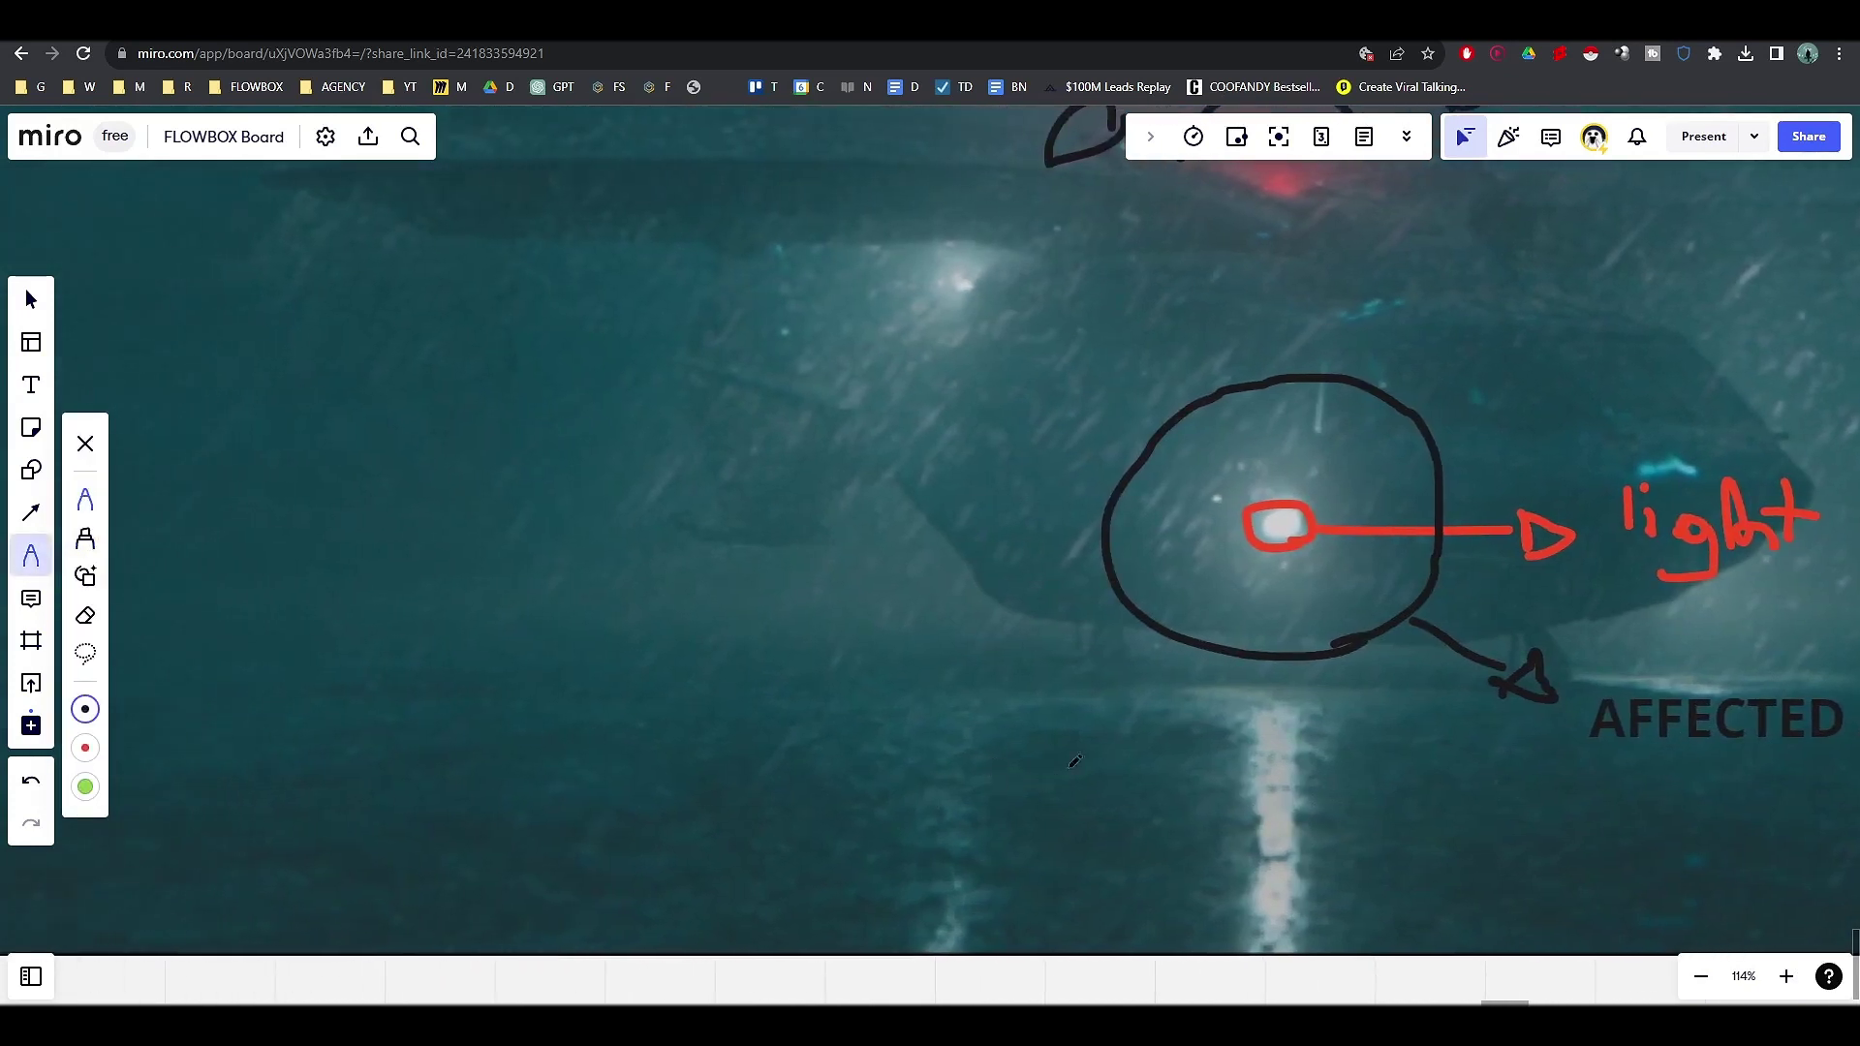
scroll(957, 781, right, 8)
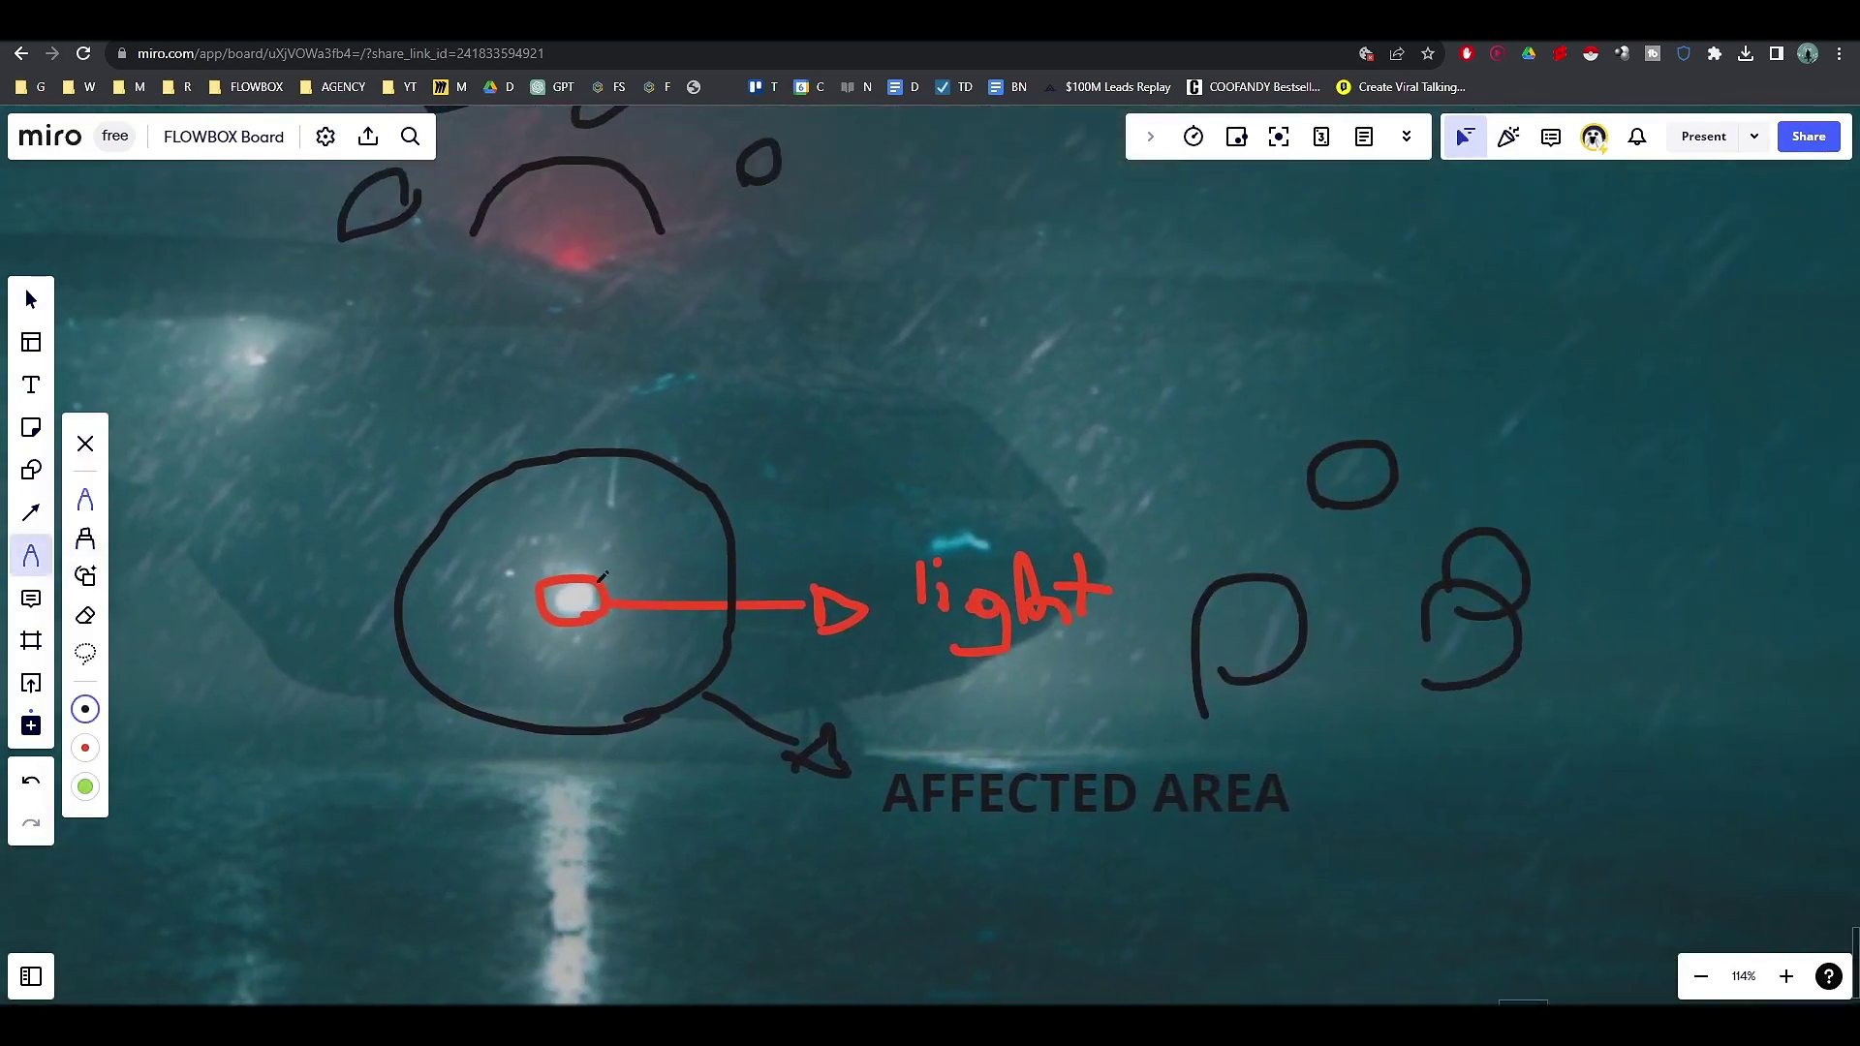
ctrl+scroll(972, 430, down, 5)
scroll(972, 430, up, 5)
scroll(972, 430, left, 3)
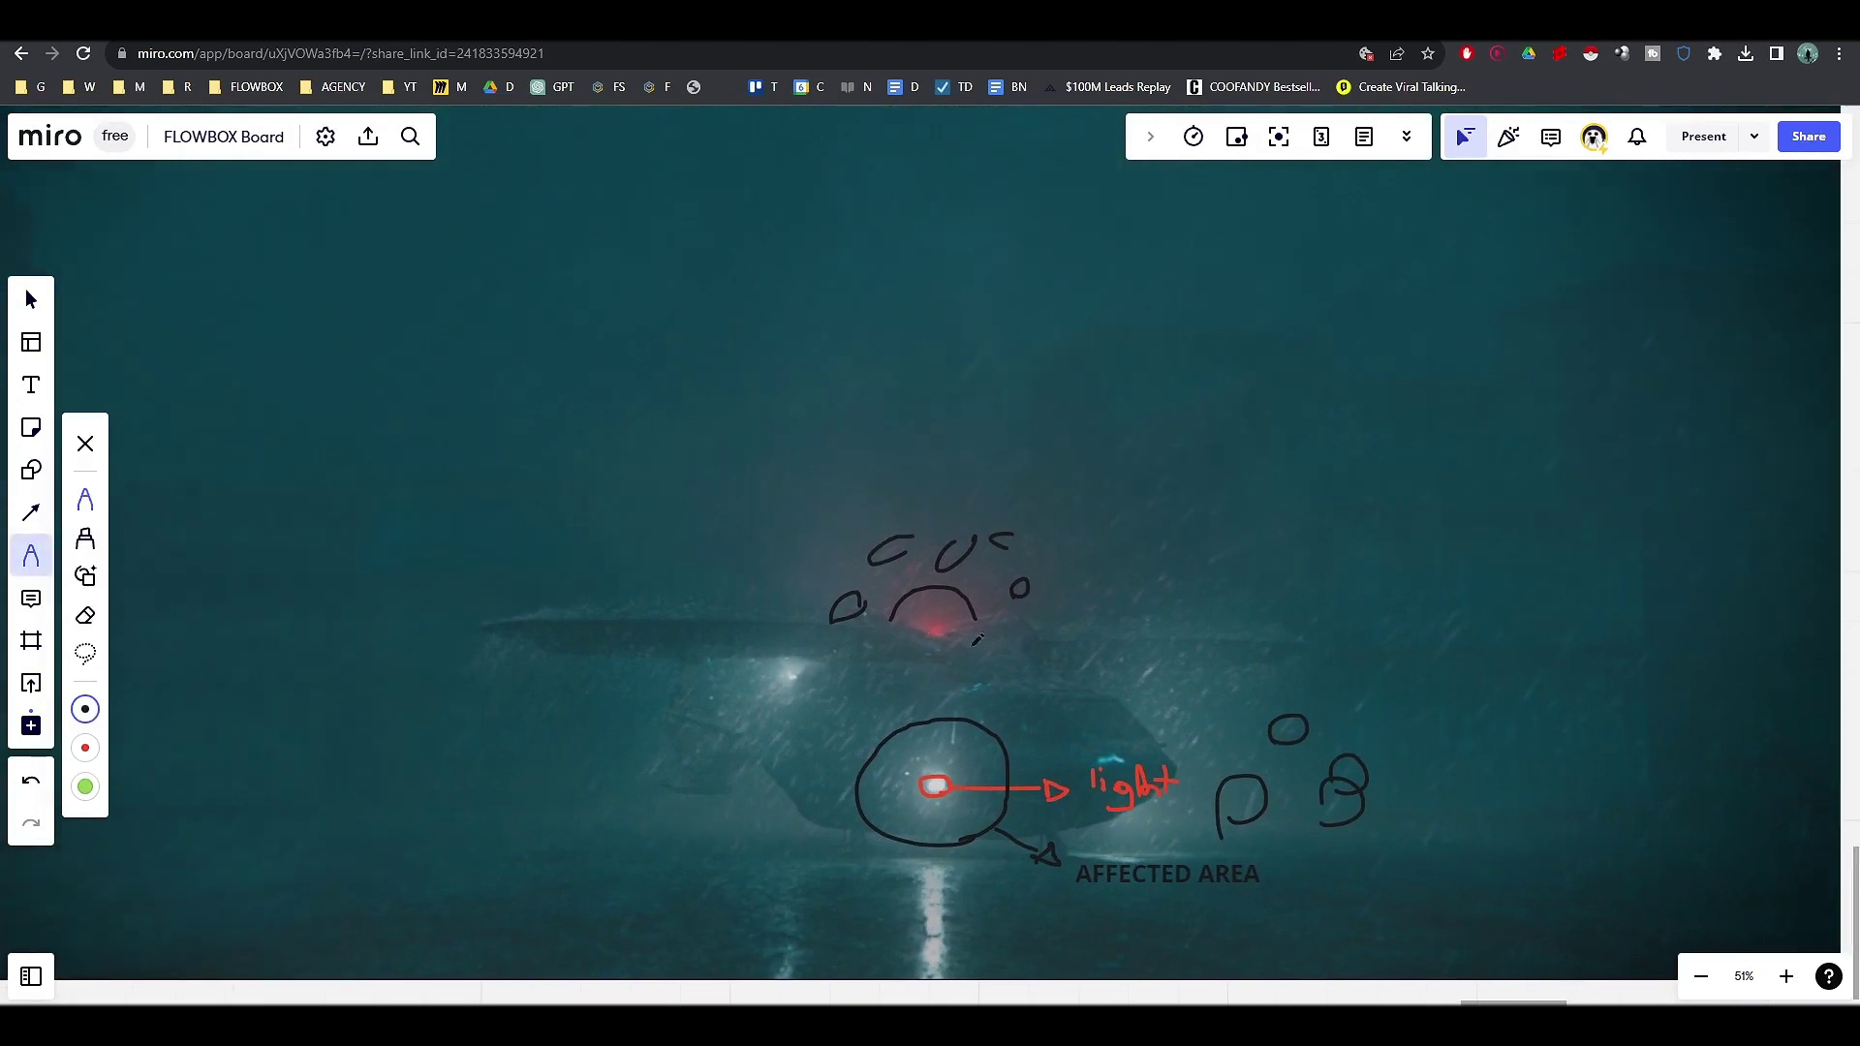
ctrl+scroll(1262, 705, up, 2)
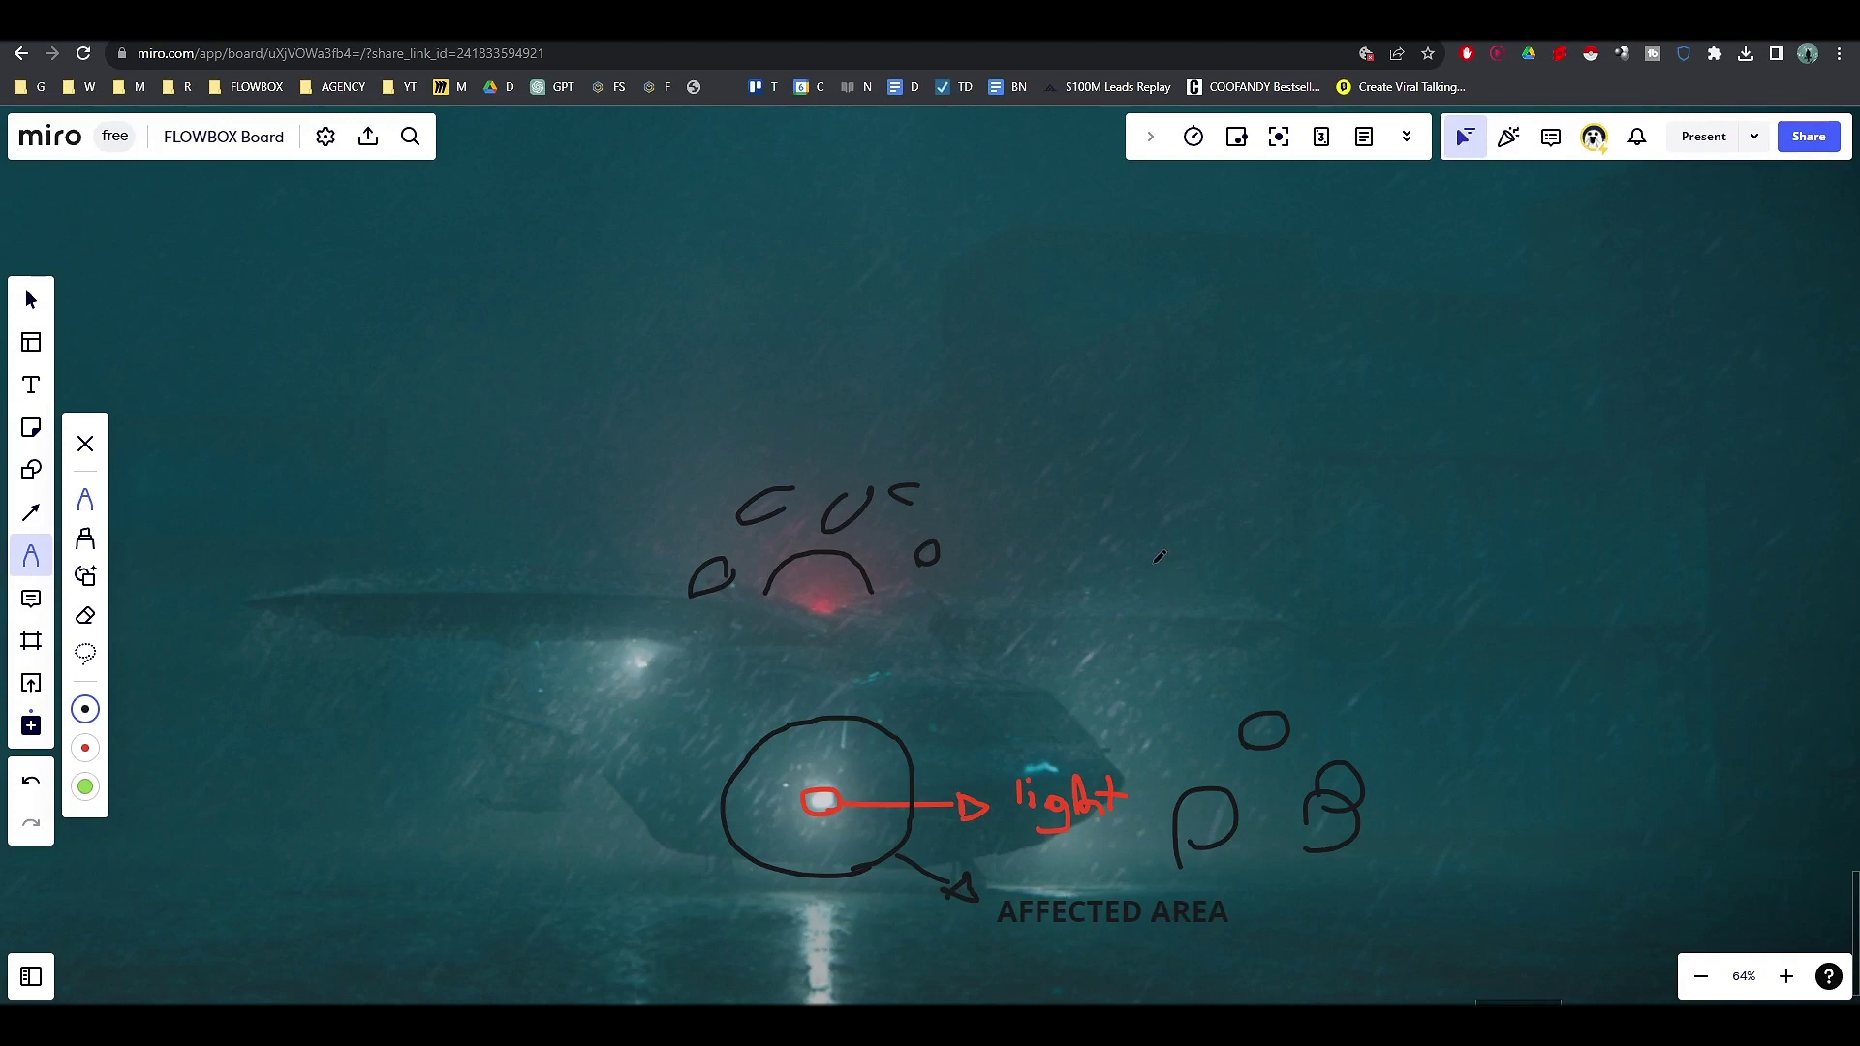
middle_drag(1160, 652, 1228, 653)
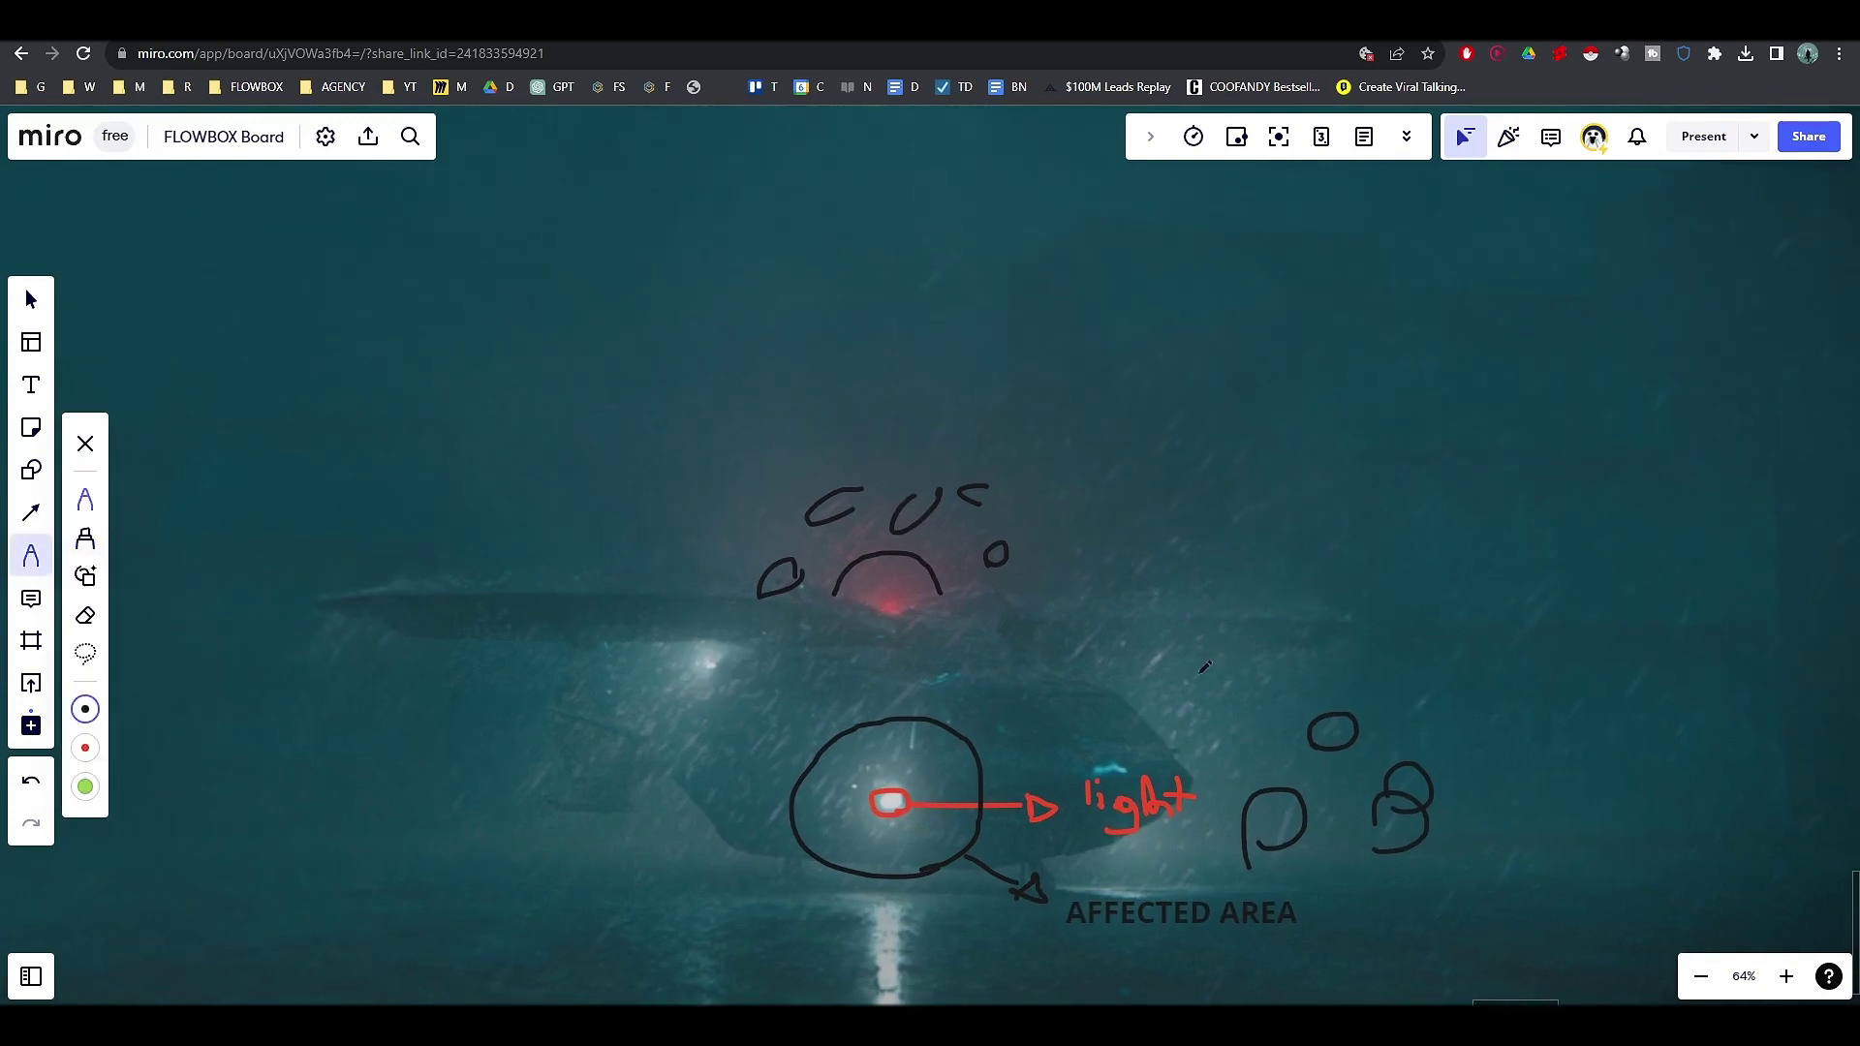